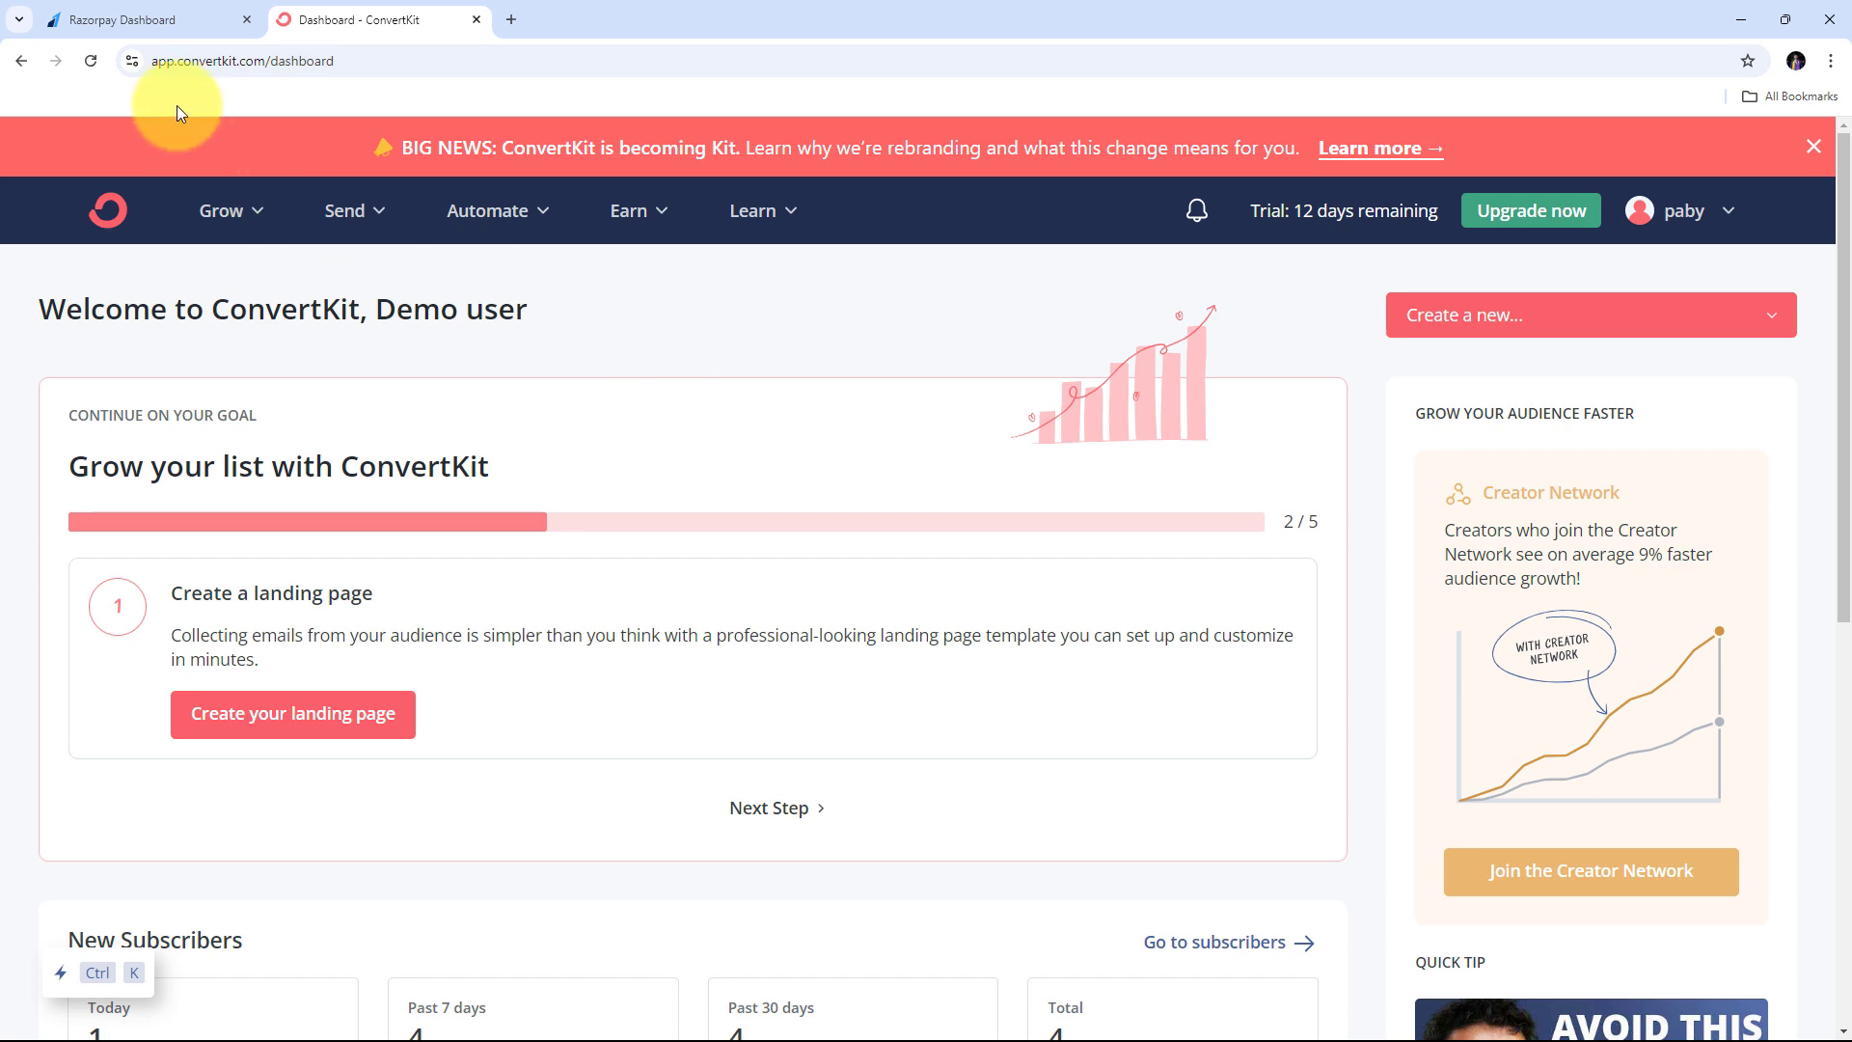
# - Switch to the Razorpay dashboard's Payment Pages list
pyautogui.click(149, 17)
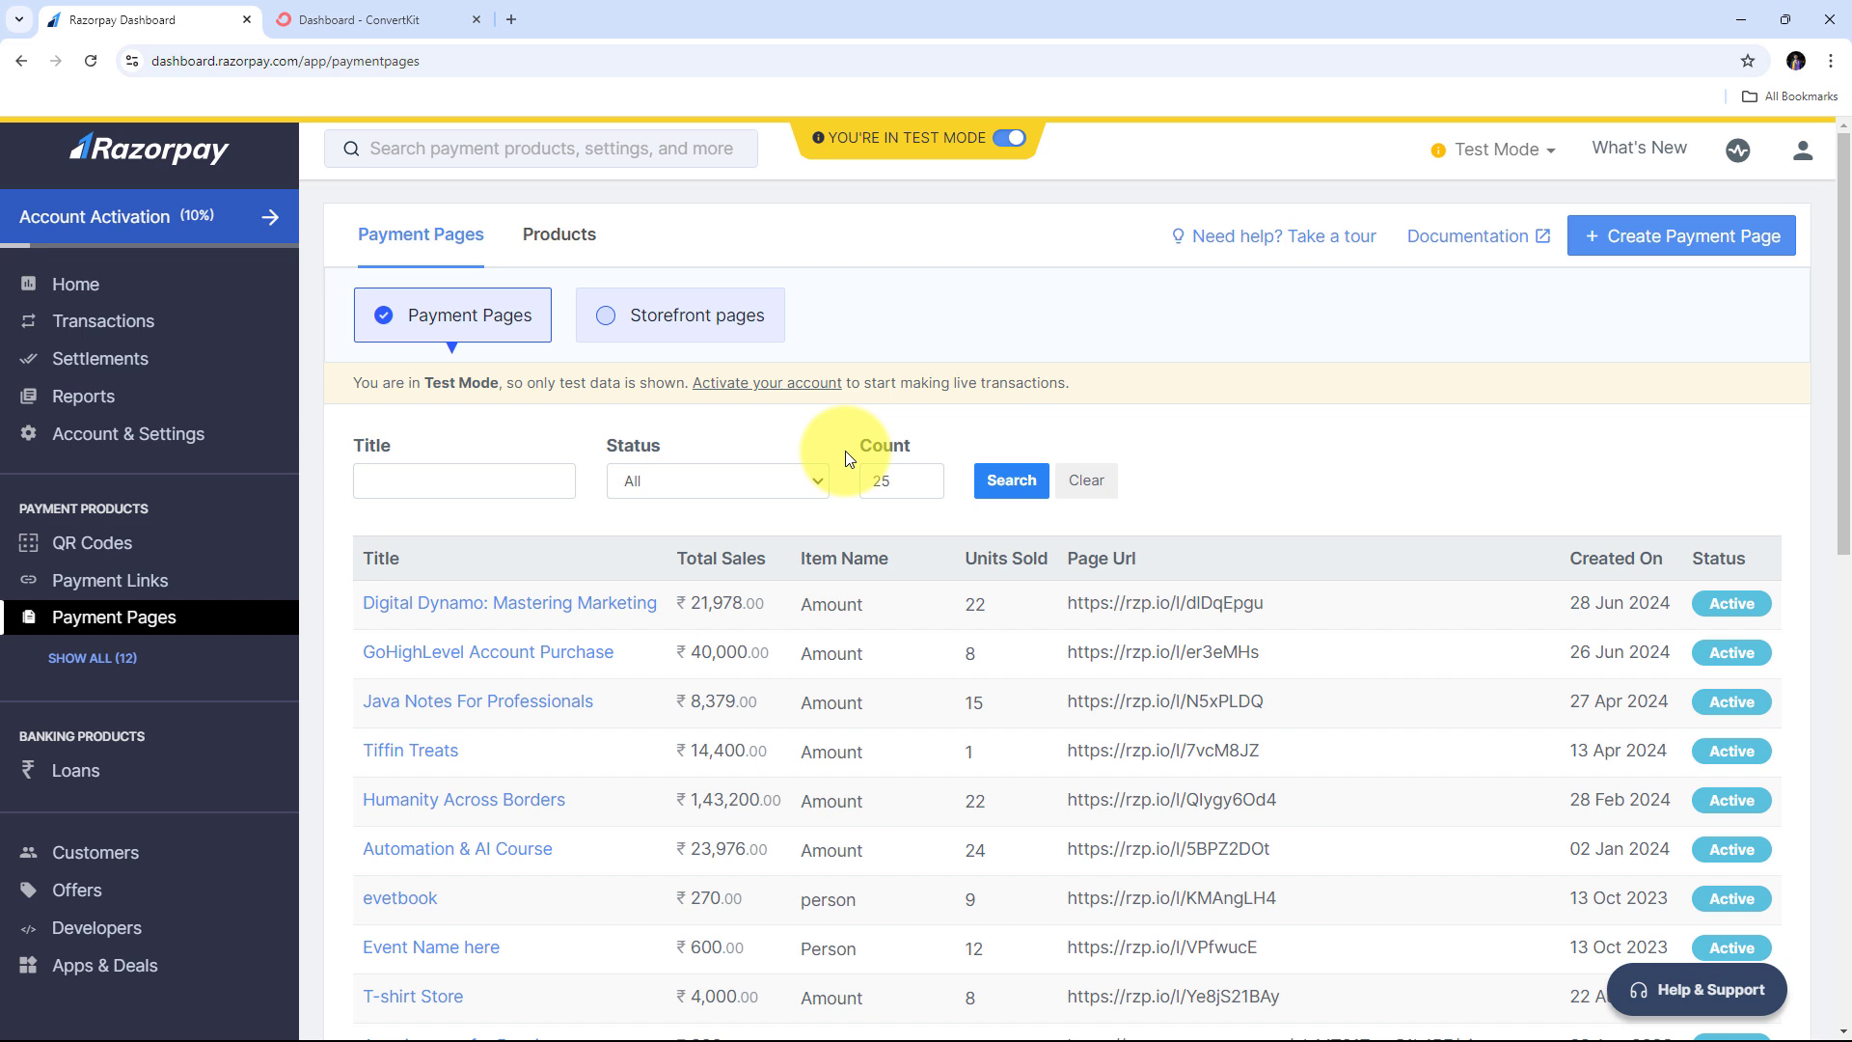
# - Compare the Razorpay payment pages with the ConvertKit dashboard, then open a new blank browser tab
pyautogui.click(352, 14)
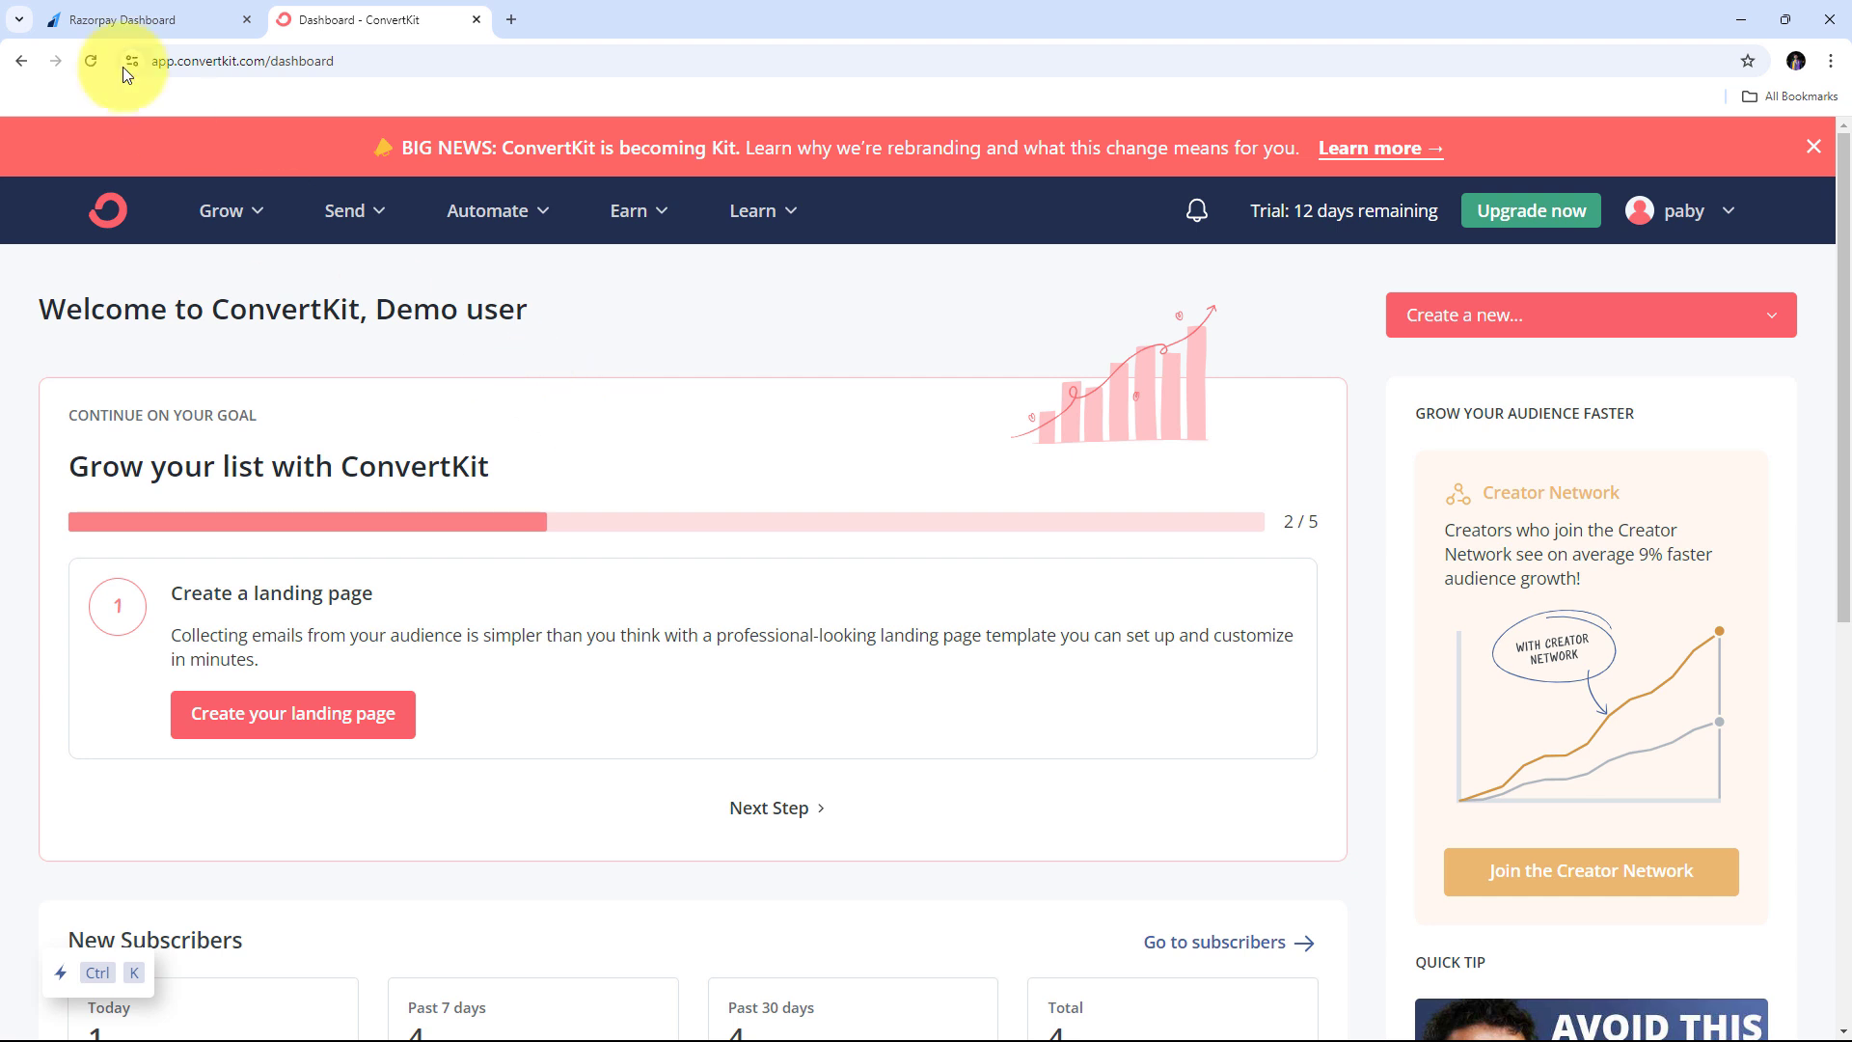
pyautogui.click(135, 20)
pyautogui.click(395, 20)
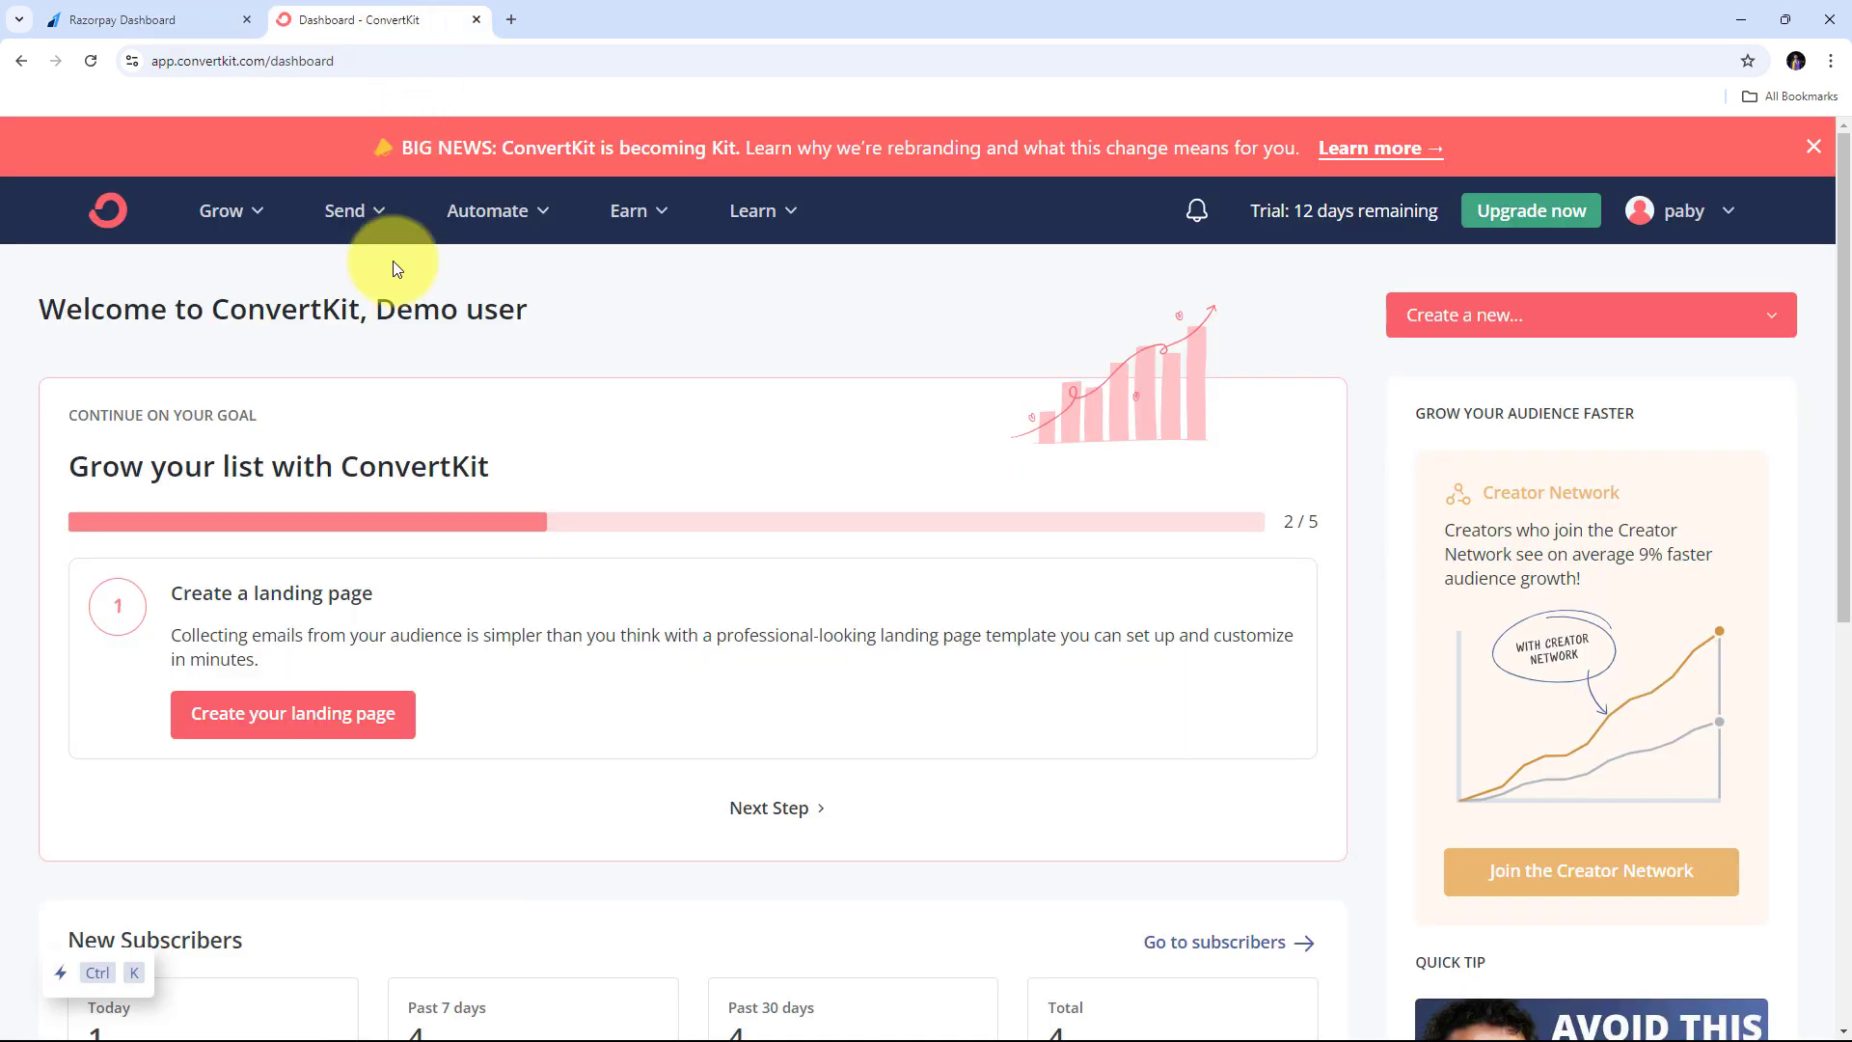
pyautogui.click(135, 19)
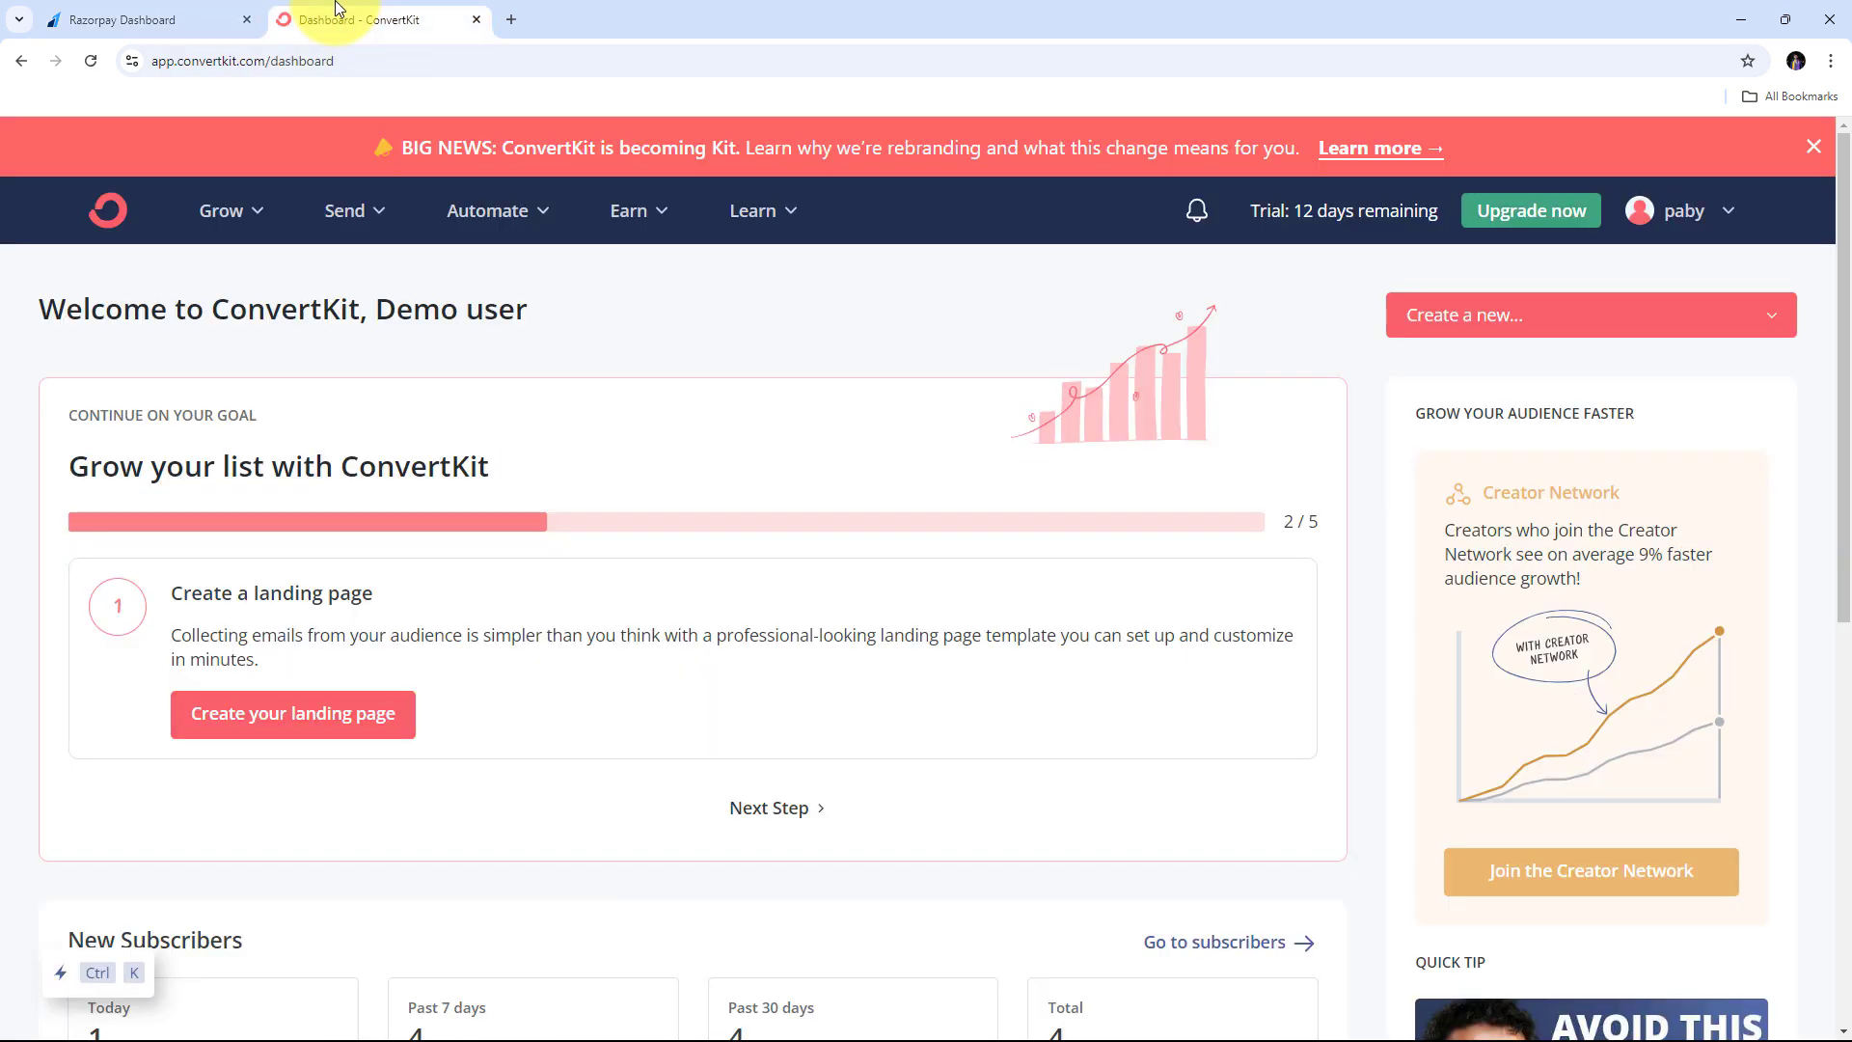
pyautogui.click(435, 19)
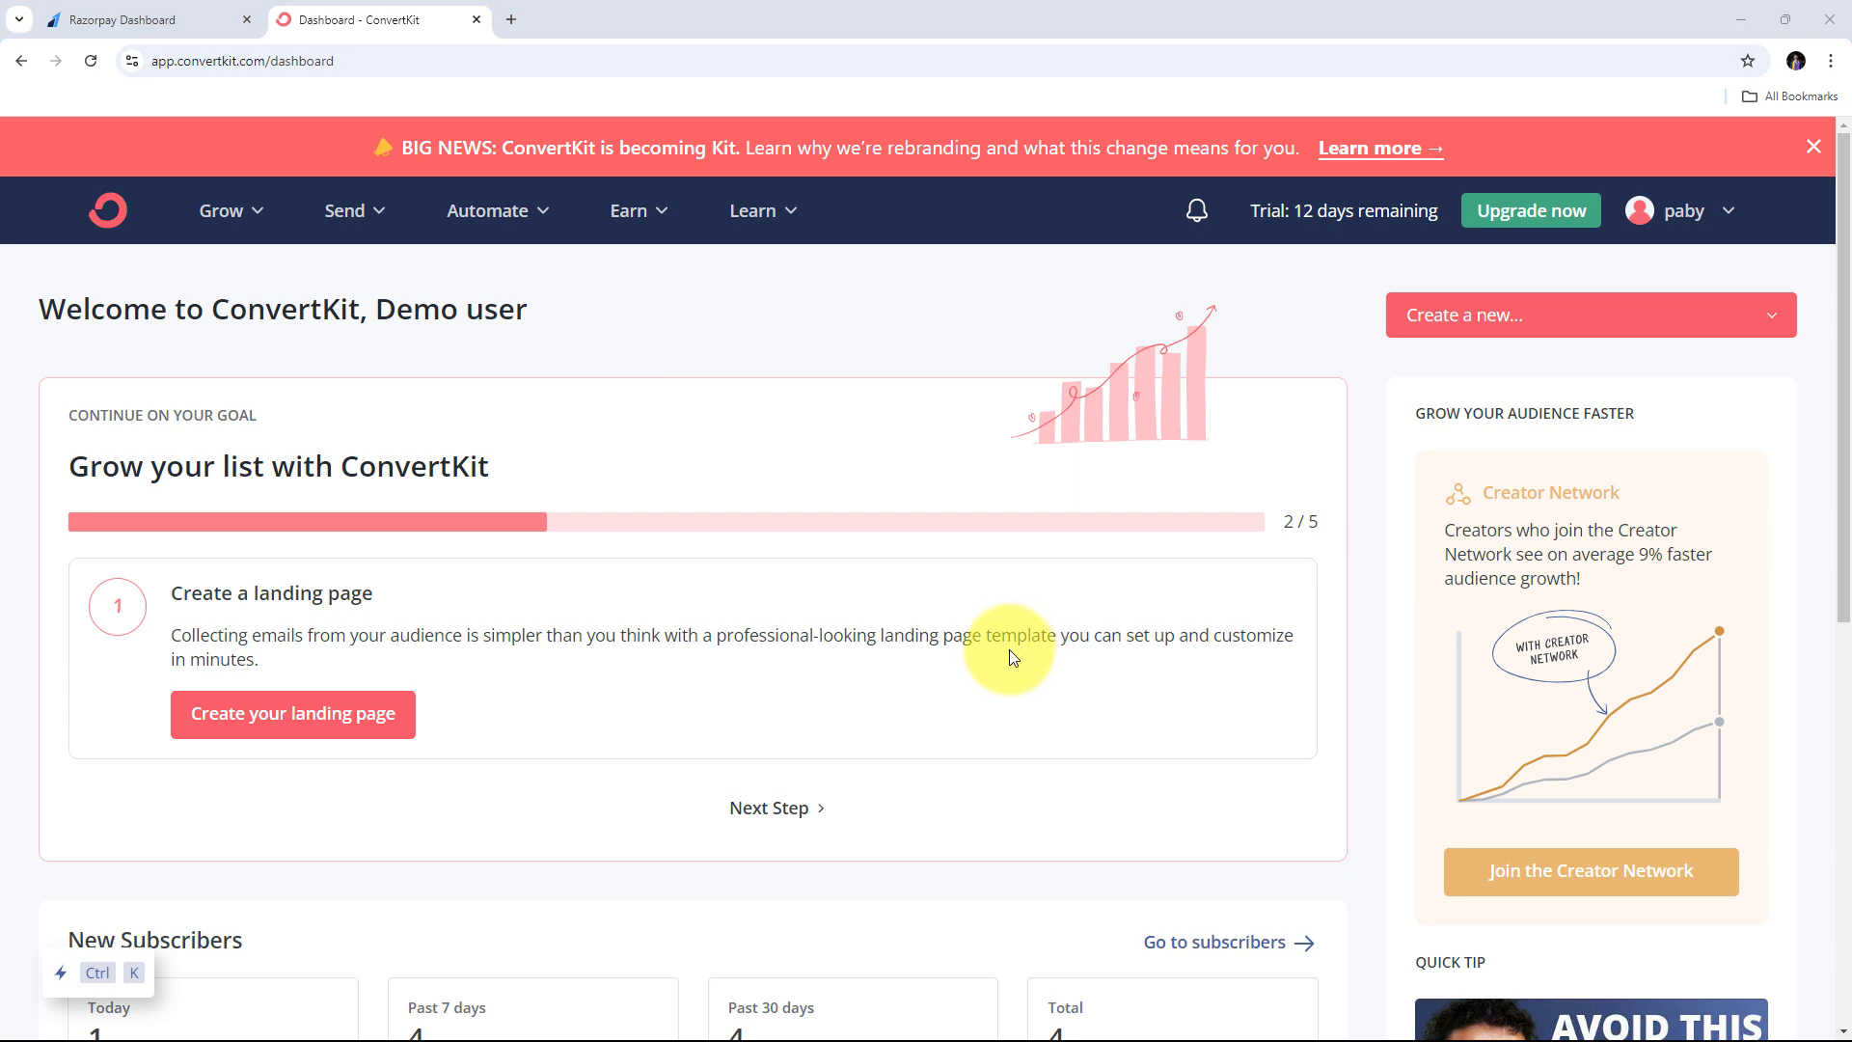
pyautogui.click(125, 17)
pyautogui.click(366, 10)
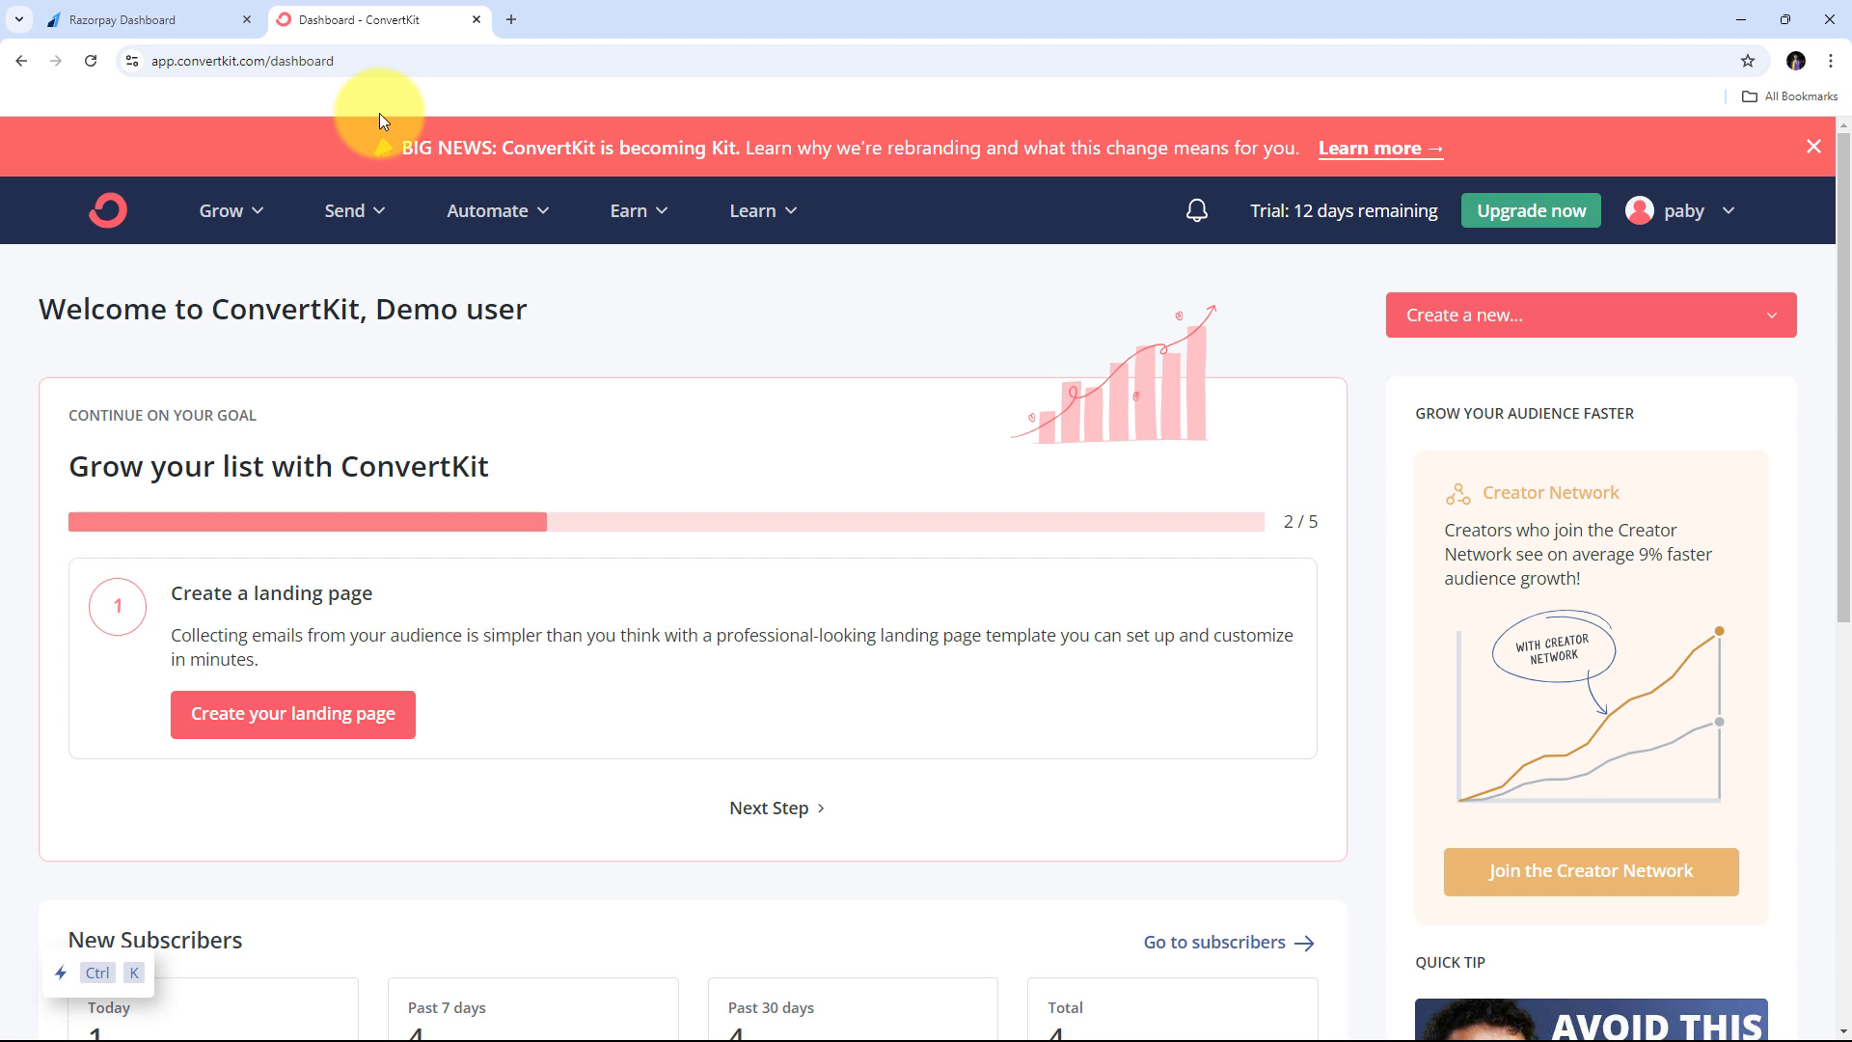
pyautogui.click(510, 19)
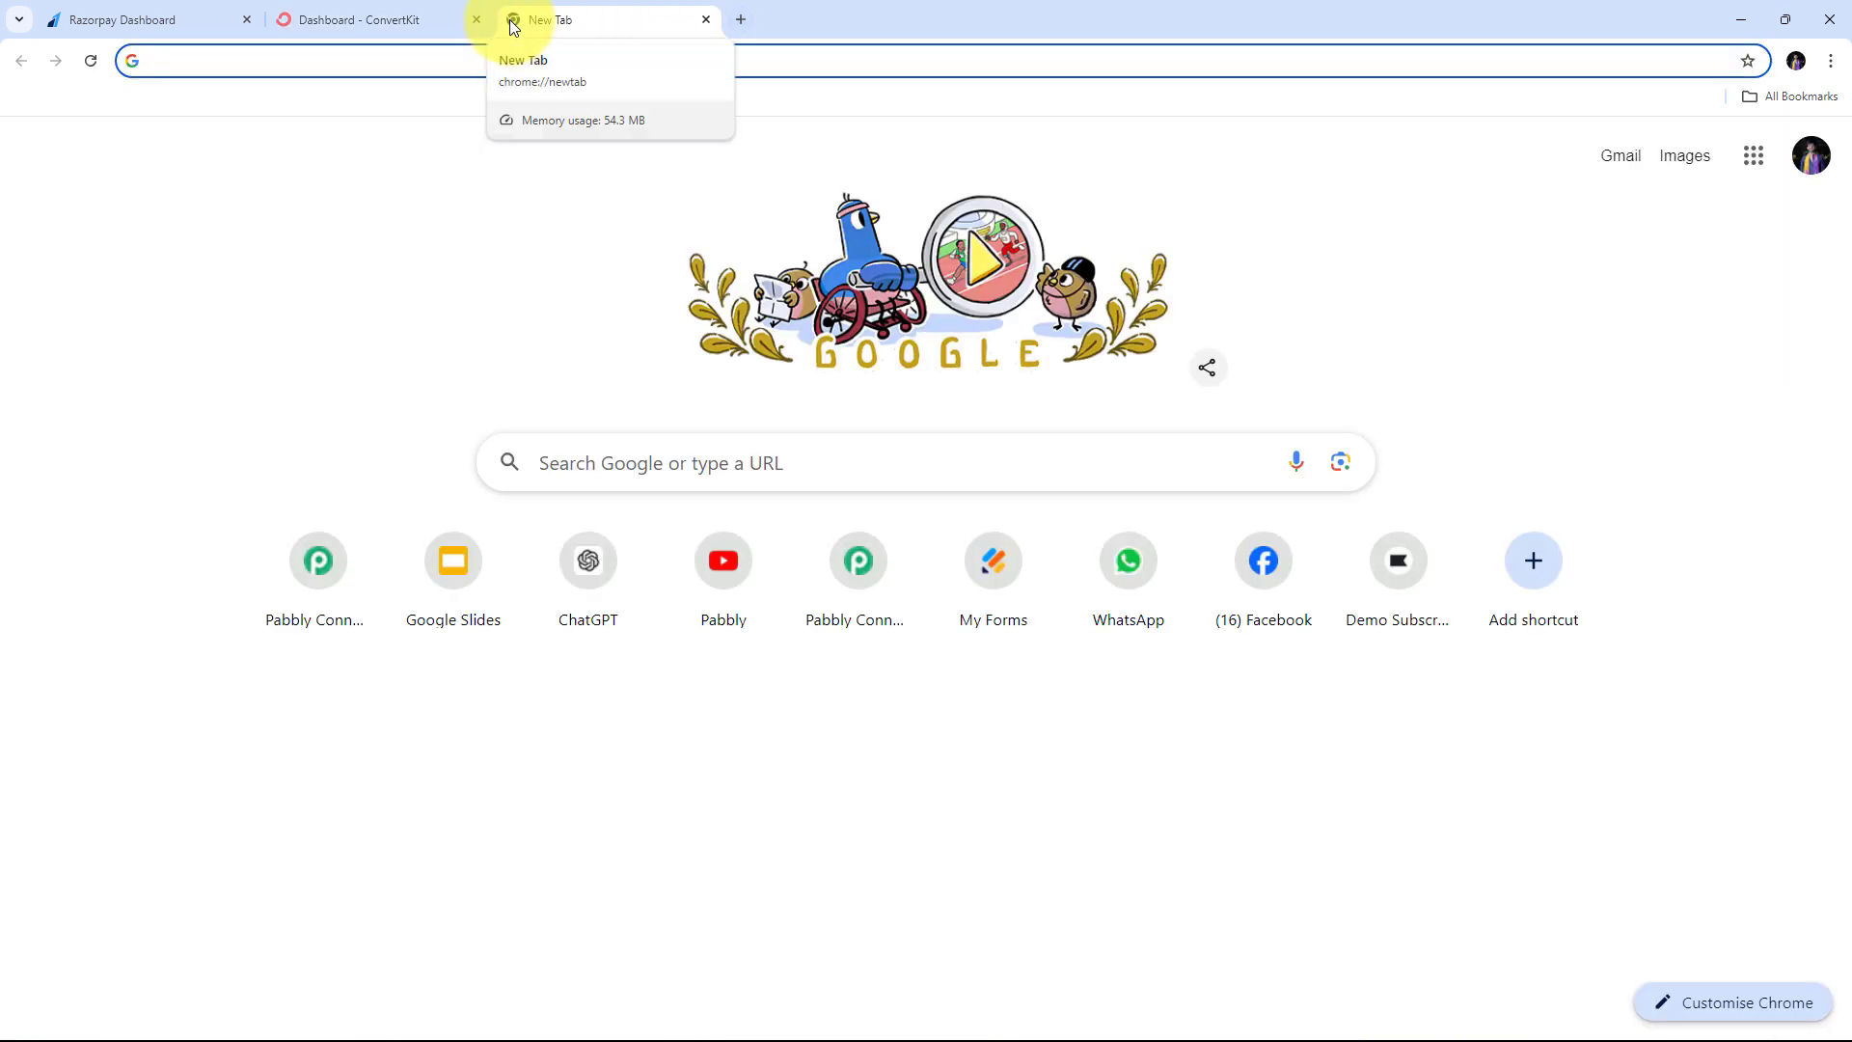
# - Load pabbly.com/connect, the Pabbly Connect homepage, in the new tab
pyautogui.write('pabbly.com')
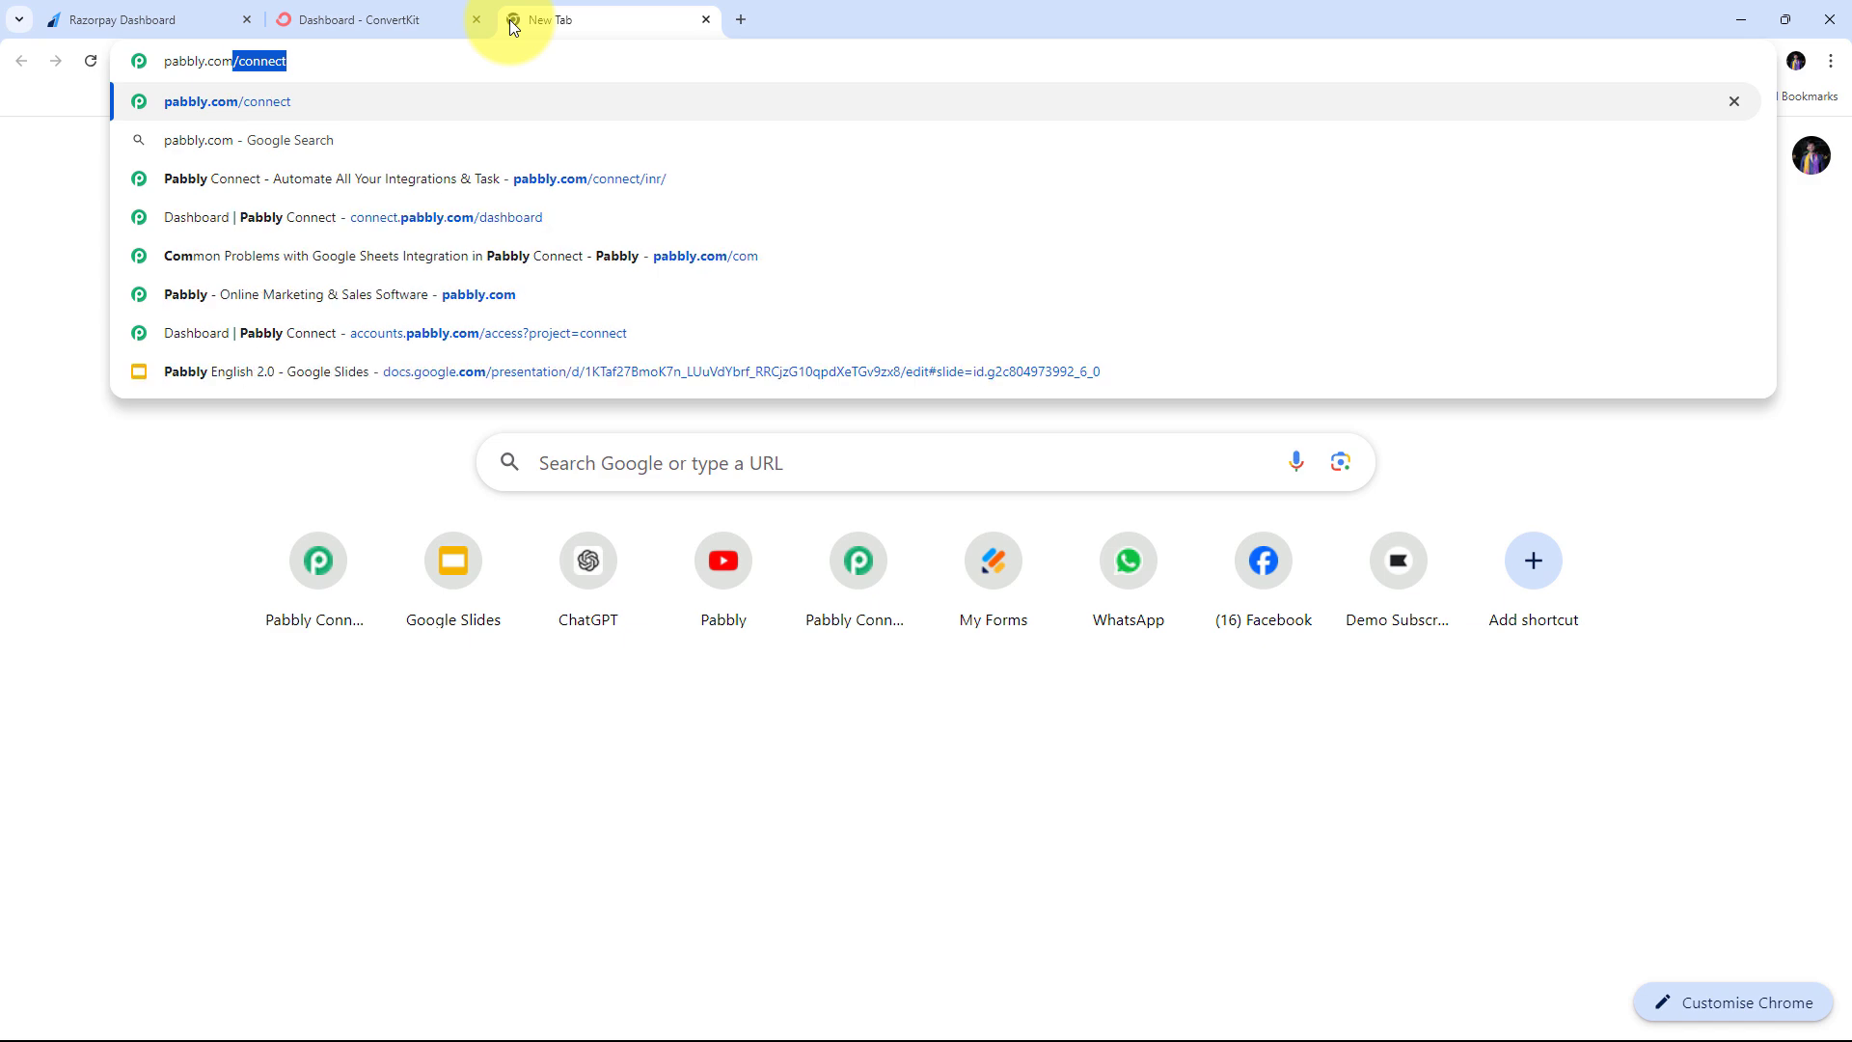
pyautogui.press('Return')
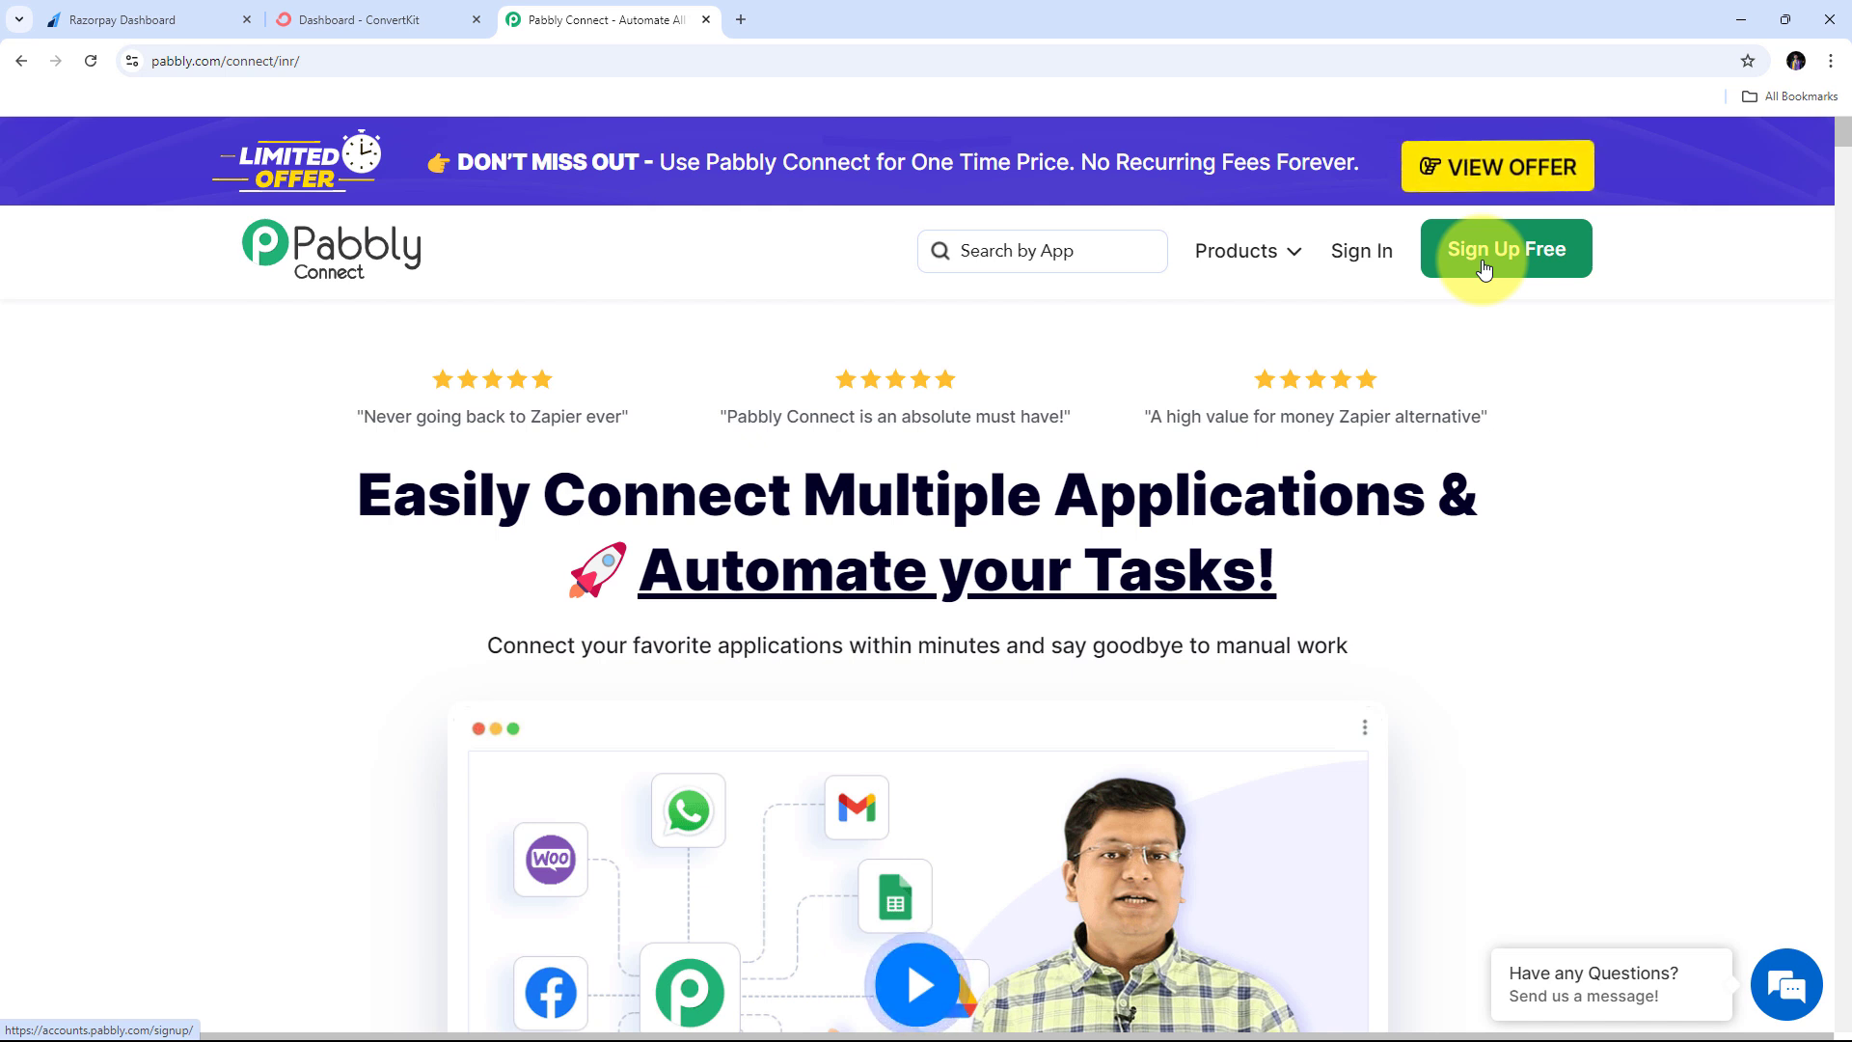
# - Sign in to Pabbly and open Pabbly Connect from the All Pabbly Apps page
pyautogui.click(1370, 255)
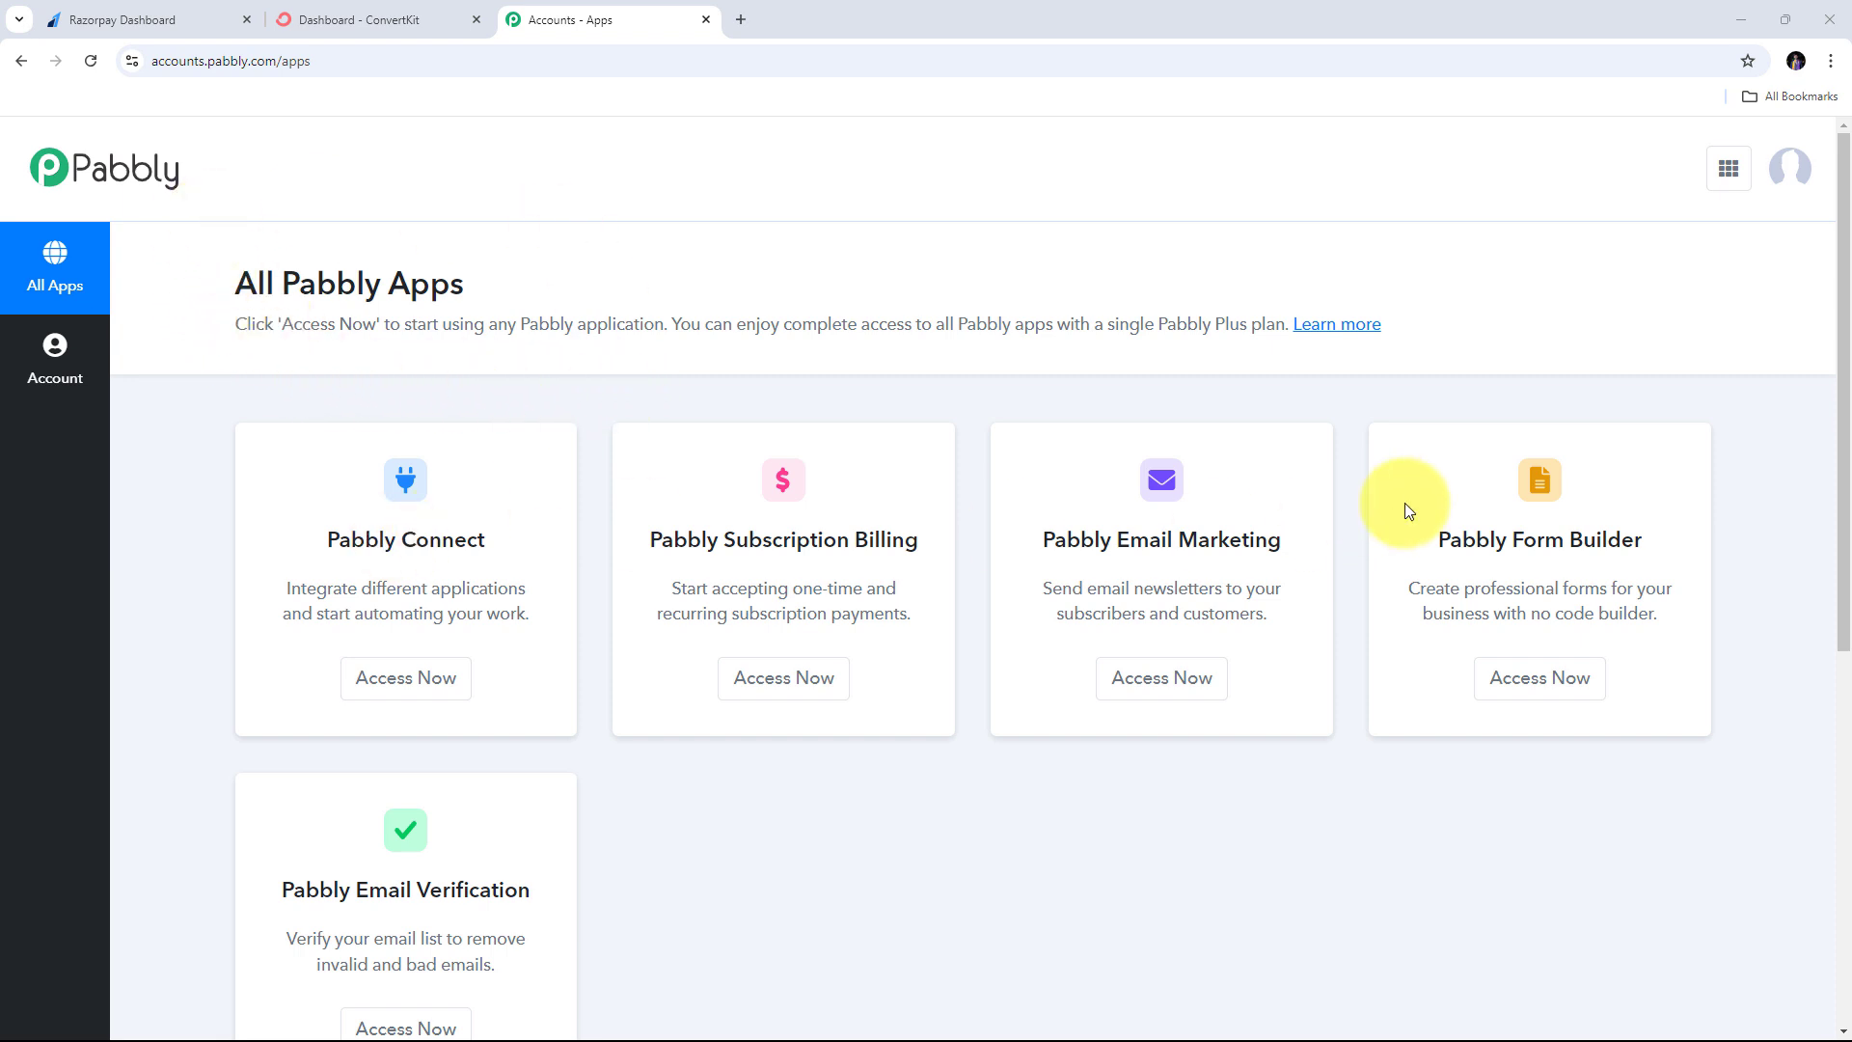
pyautogui.scroll(-2, 1444, 502)
pyautogui.scroll(-1, 1444, 508)
pyautogui.scroll(3, 676, 555)
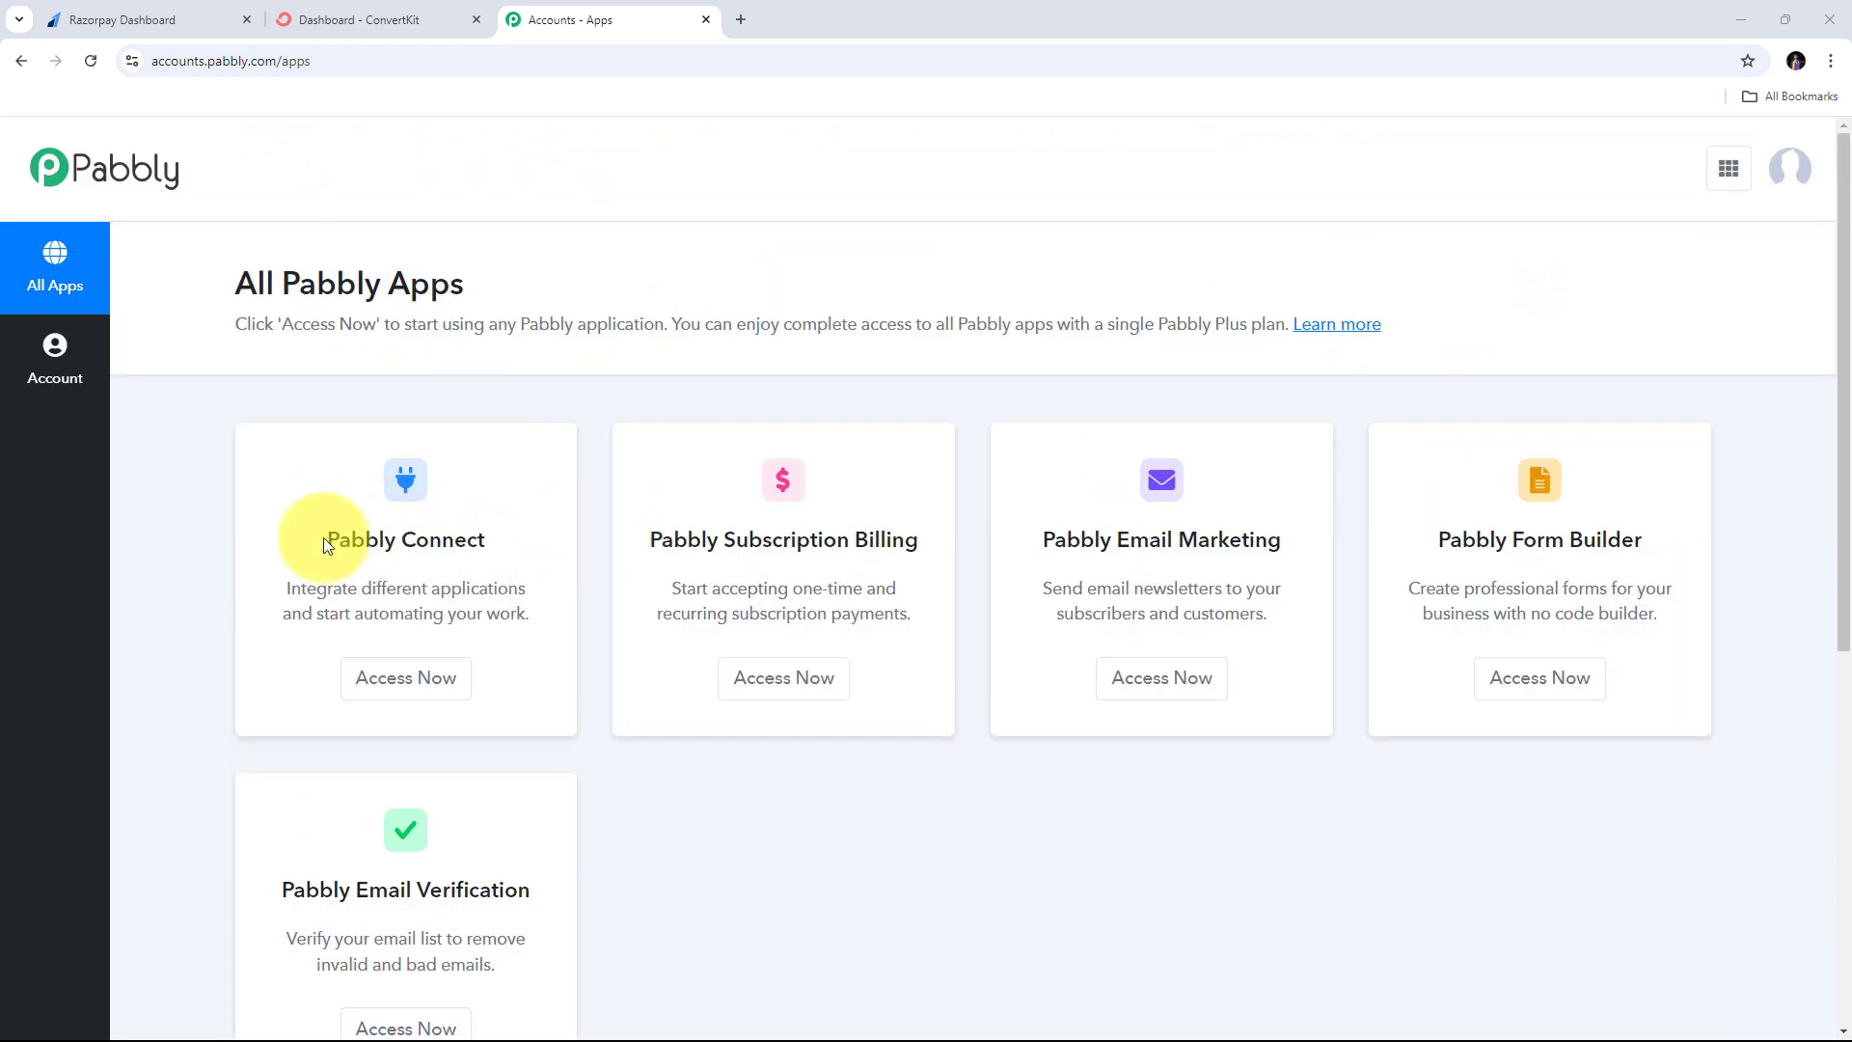
pyautogui.moveTo(326, 540); pyautogui.dragTo(531, 536)
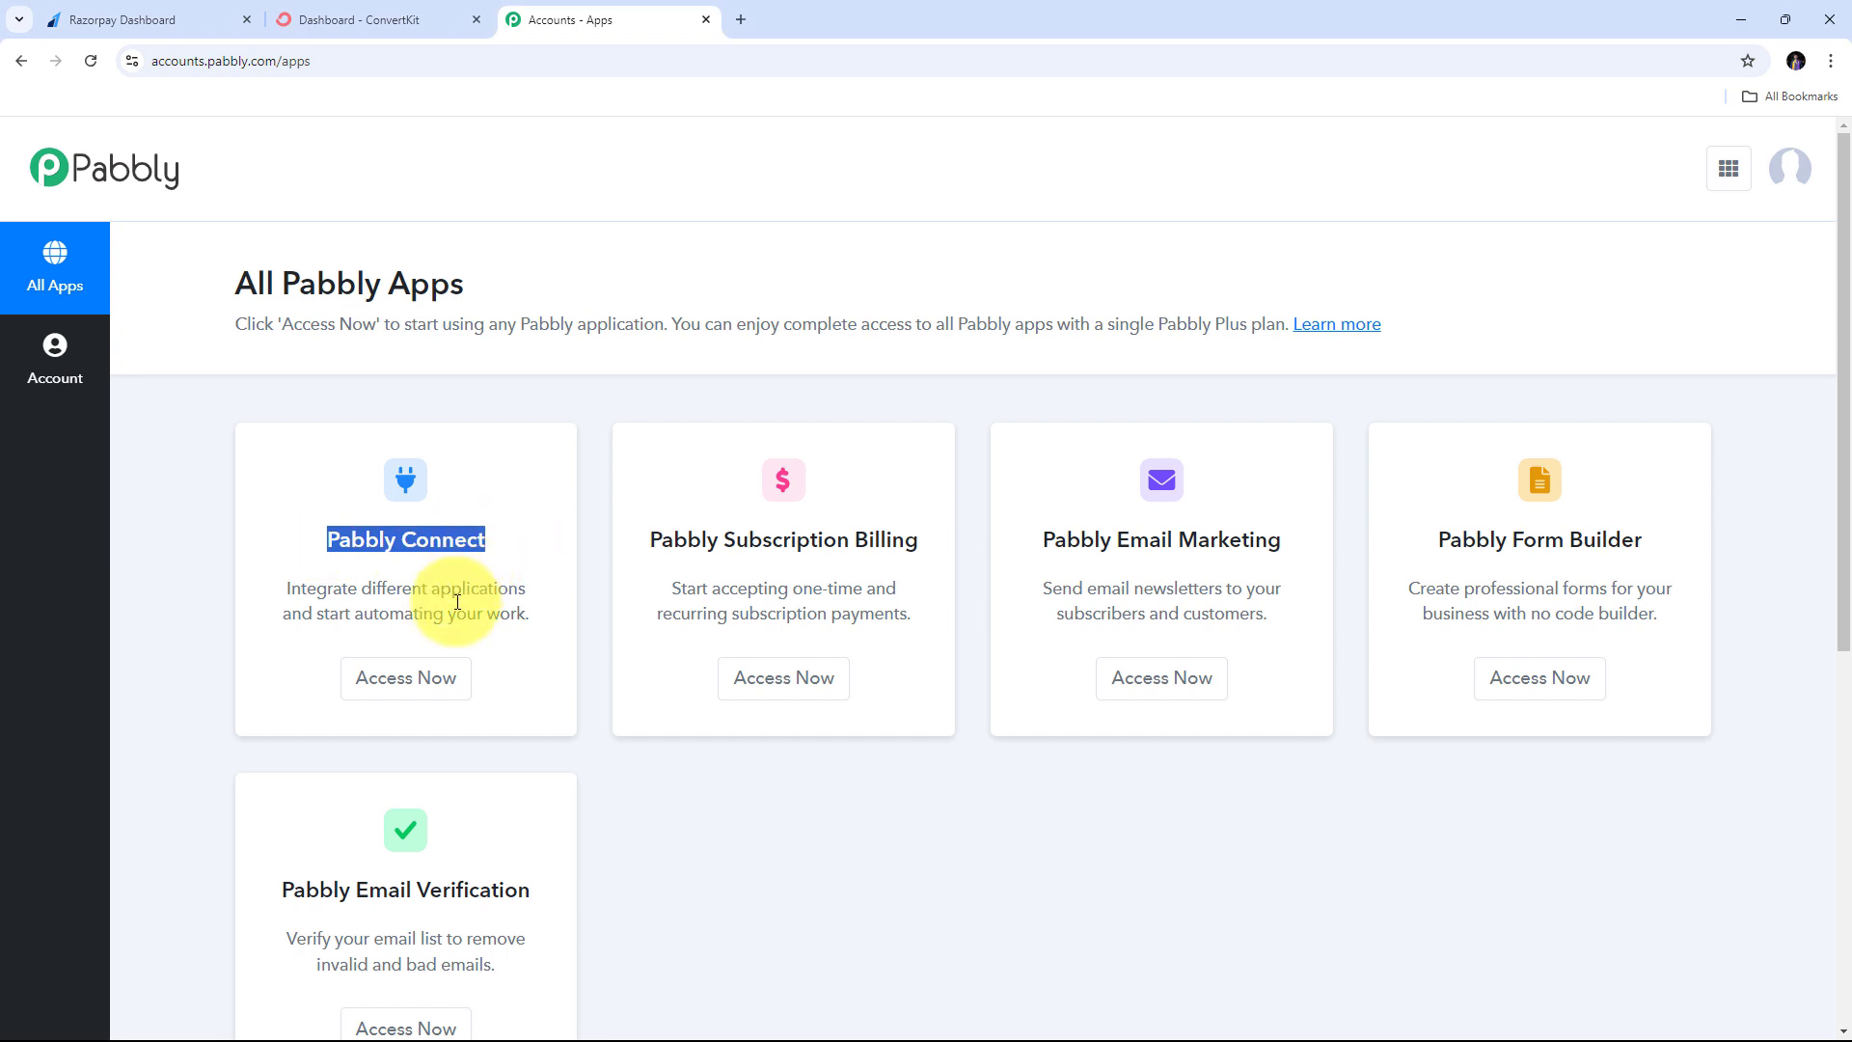
pyautogui.click(418, 681)
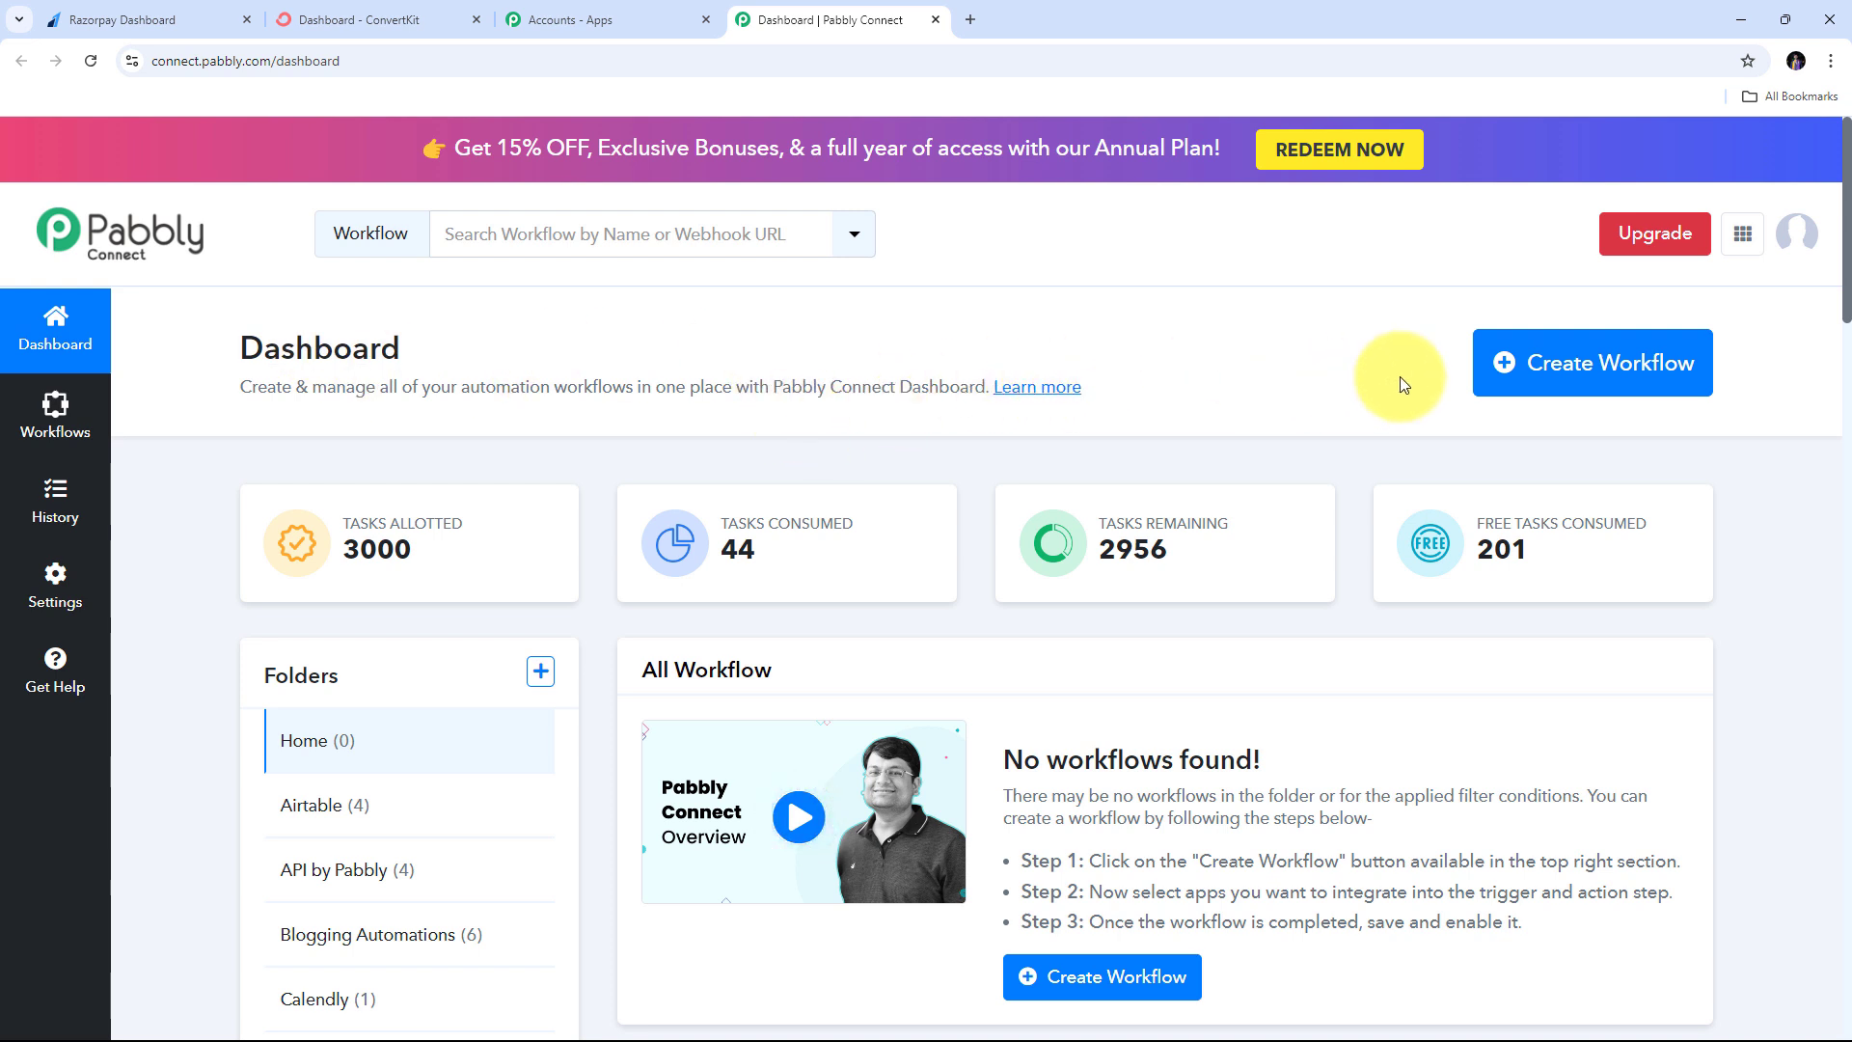
# - Create workflow 'Add ConvertKit Subscriber in Sequence on Razorpay Payment' with the pasted name, filed under Razorpay
pyautogui.click(1564, 391)
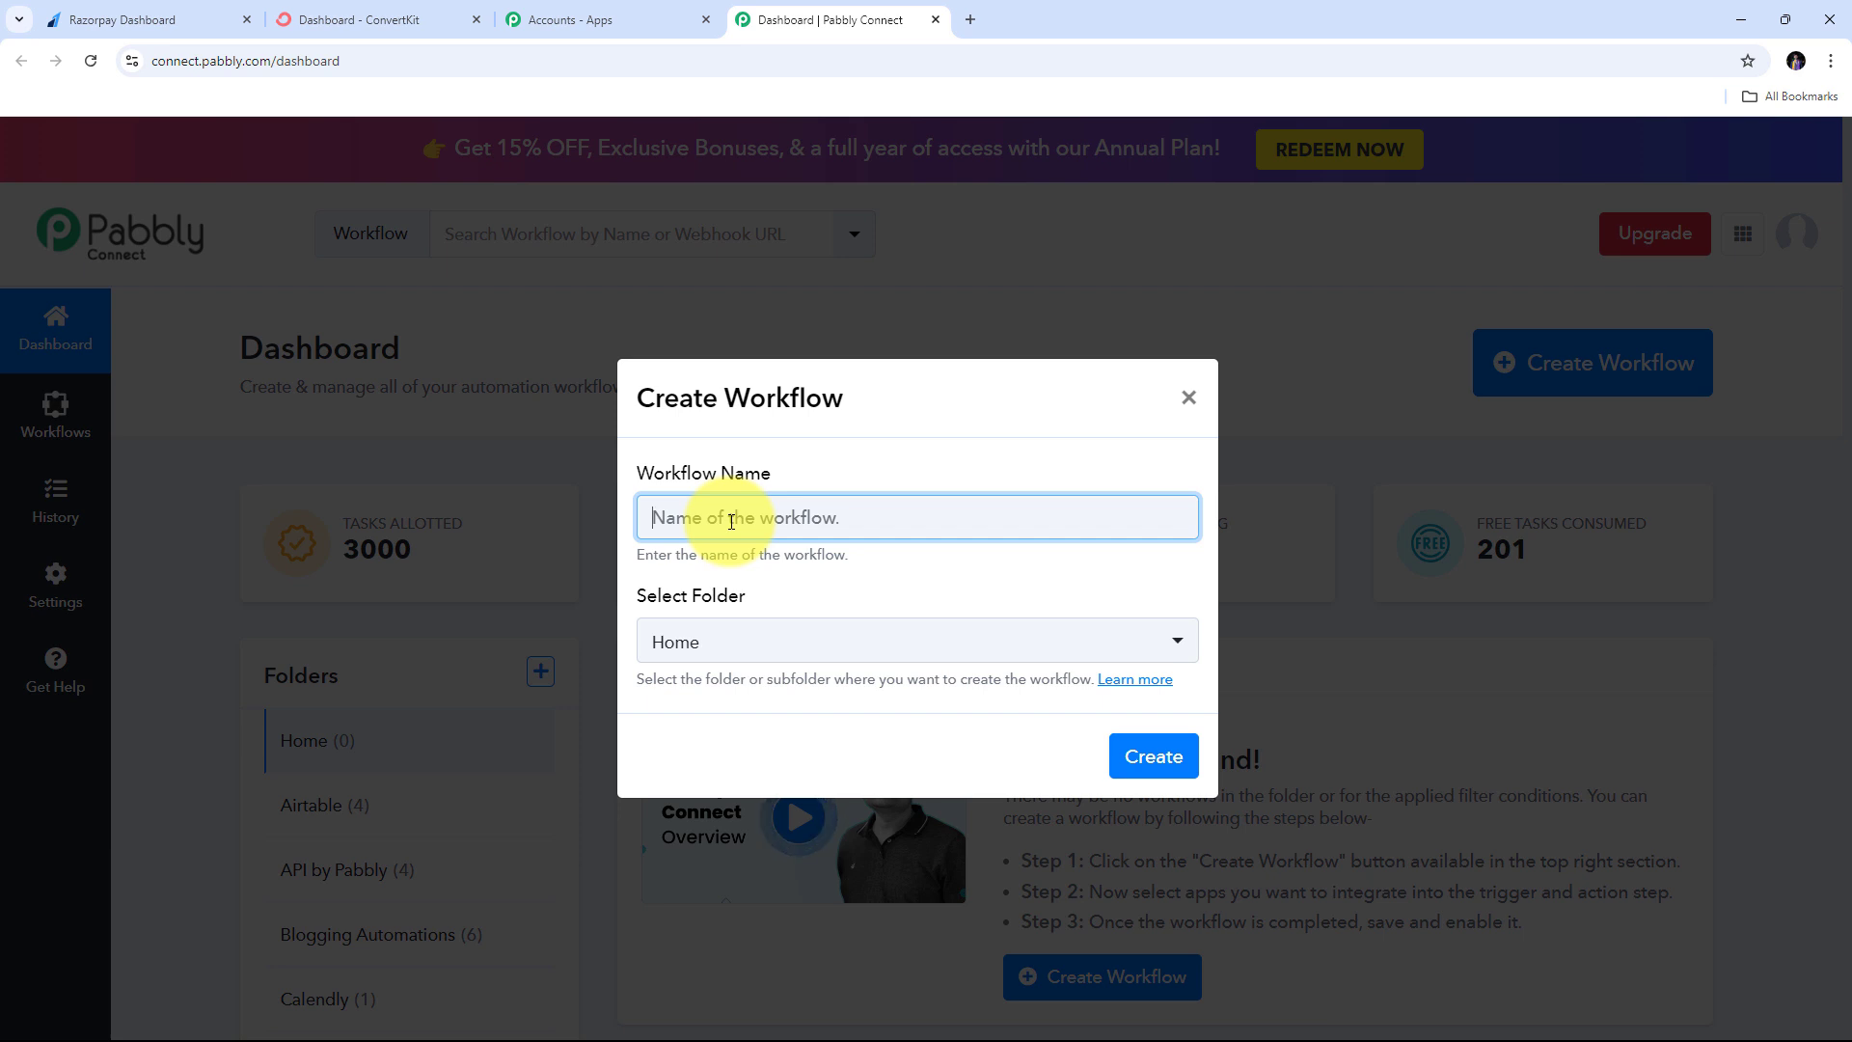
pyautogui.write('Add ConvertKit Subscriber in Sequence on Razorpay Payment')
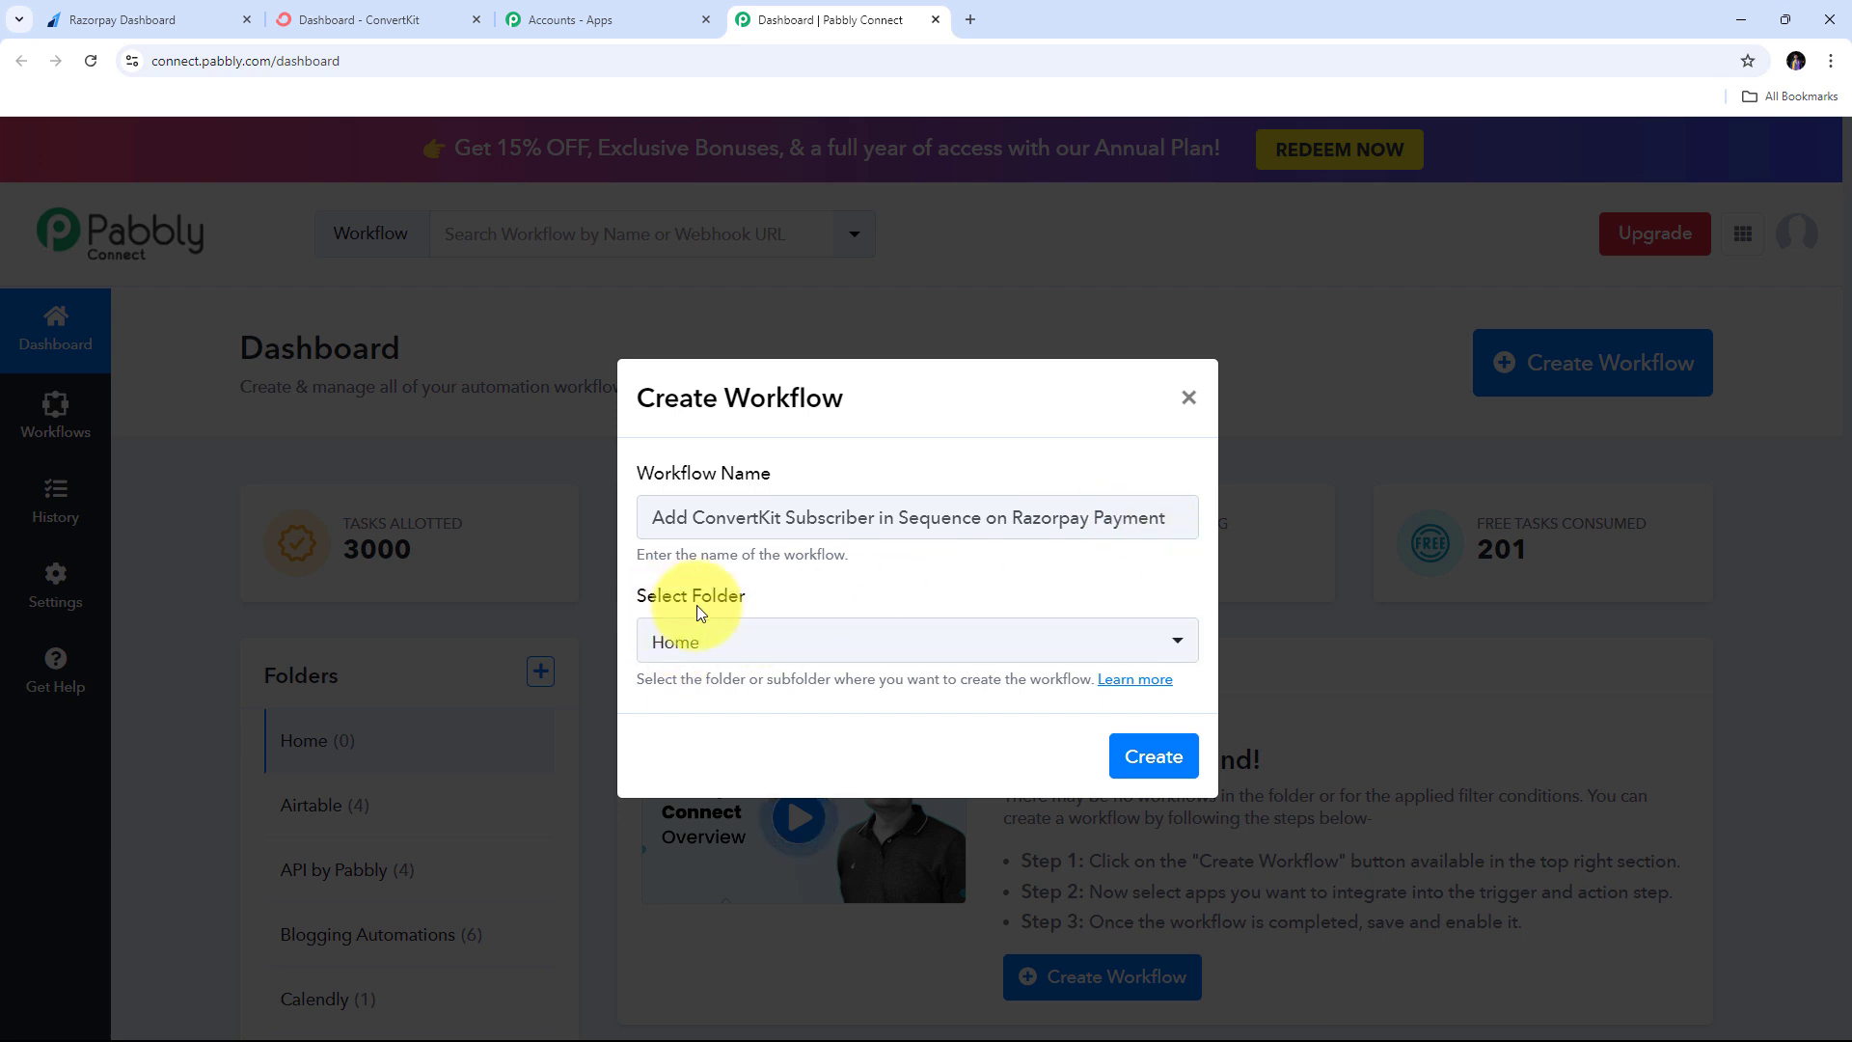
pyautogui.click(1032, 641)
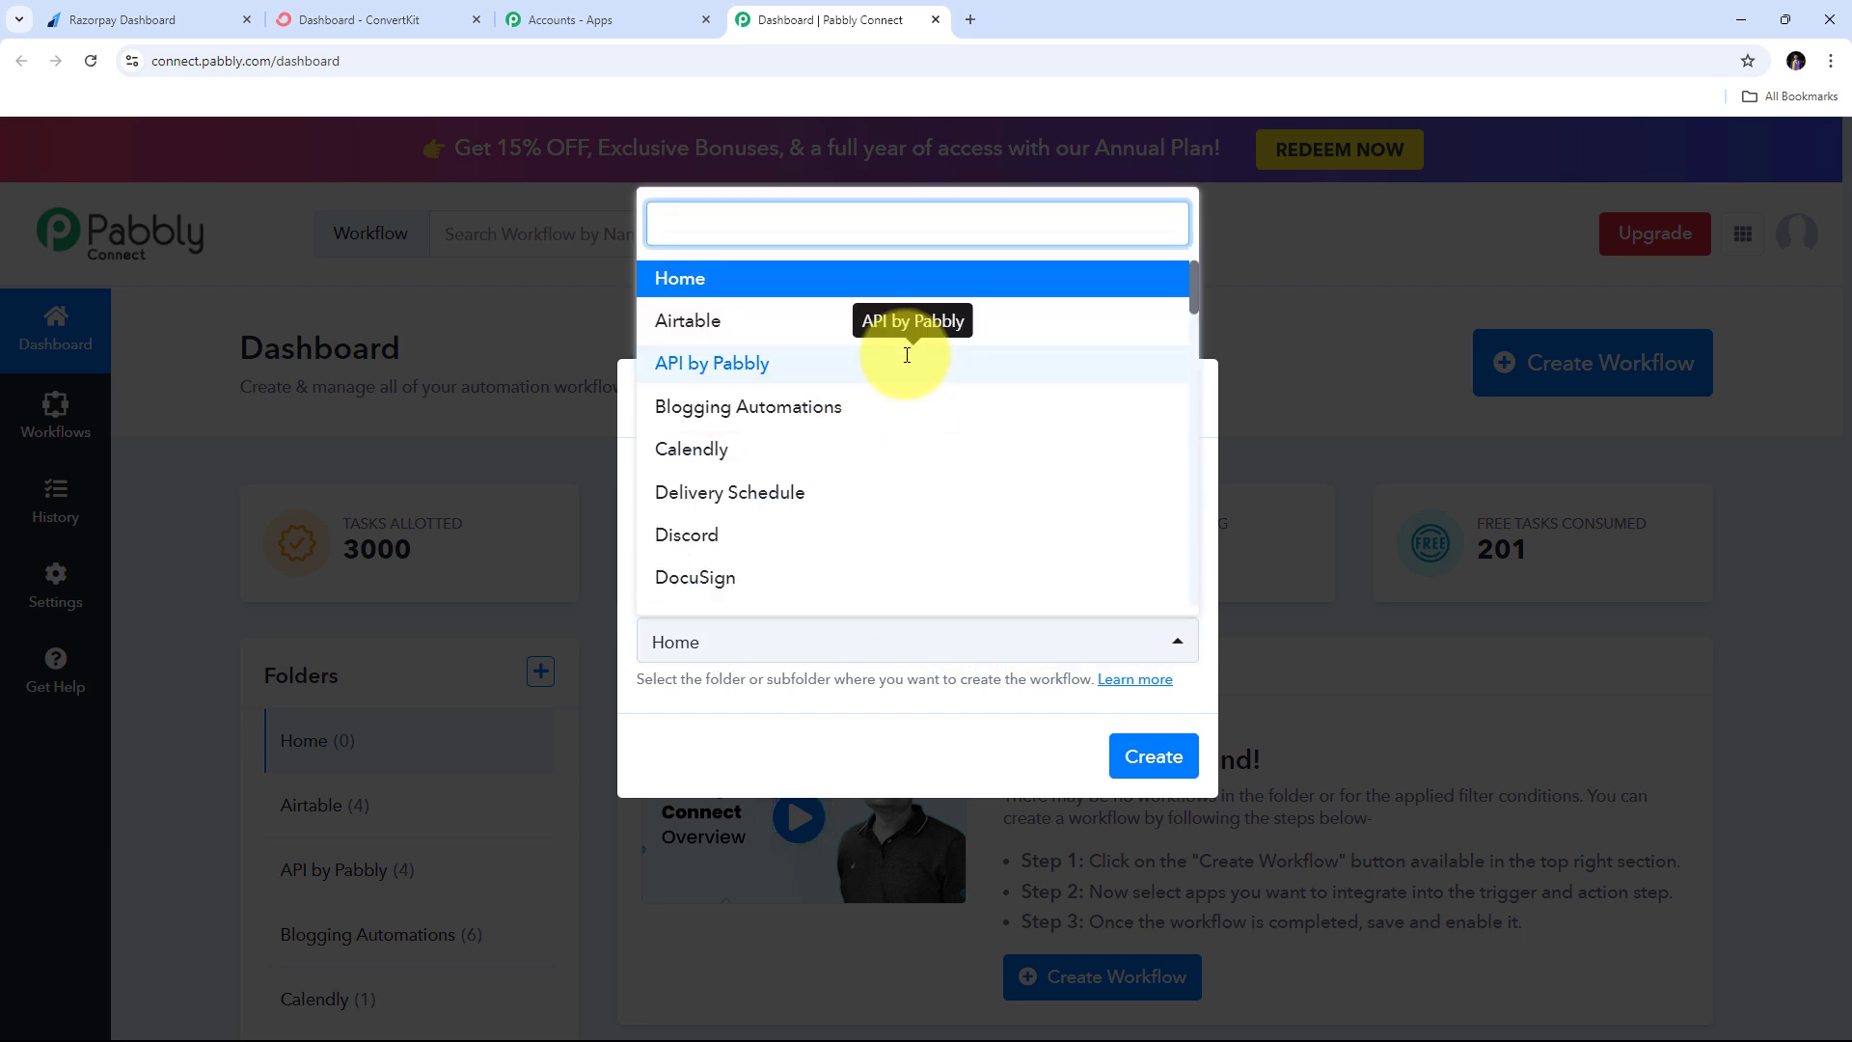
pyautogui.scroll(-2, 907, 359)
pyautogui.scroll(-3, 905, 366)
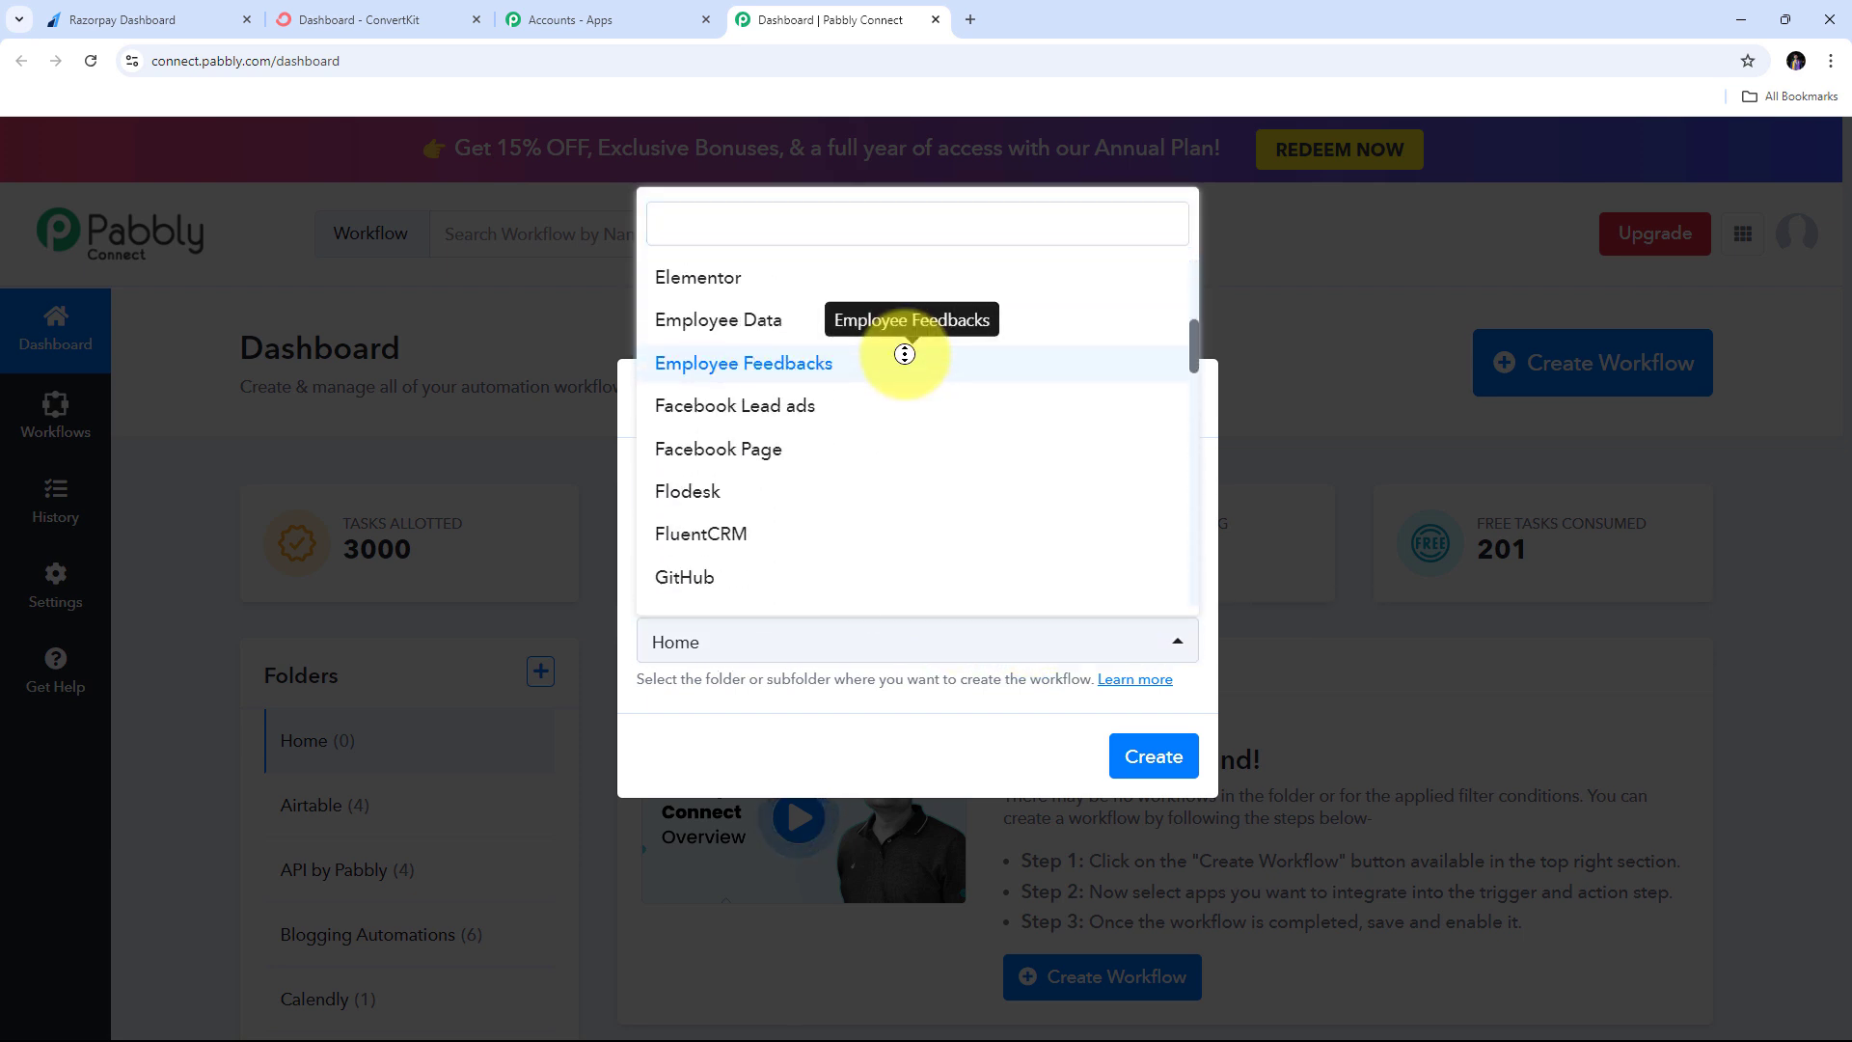
pyautogui.scroll(-1, 903, 397)
pyautogui.scroll(5, 901, 405)
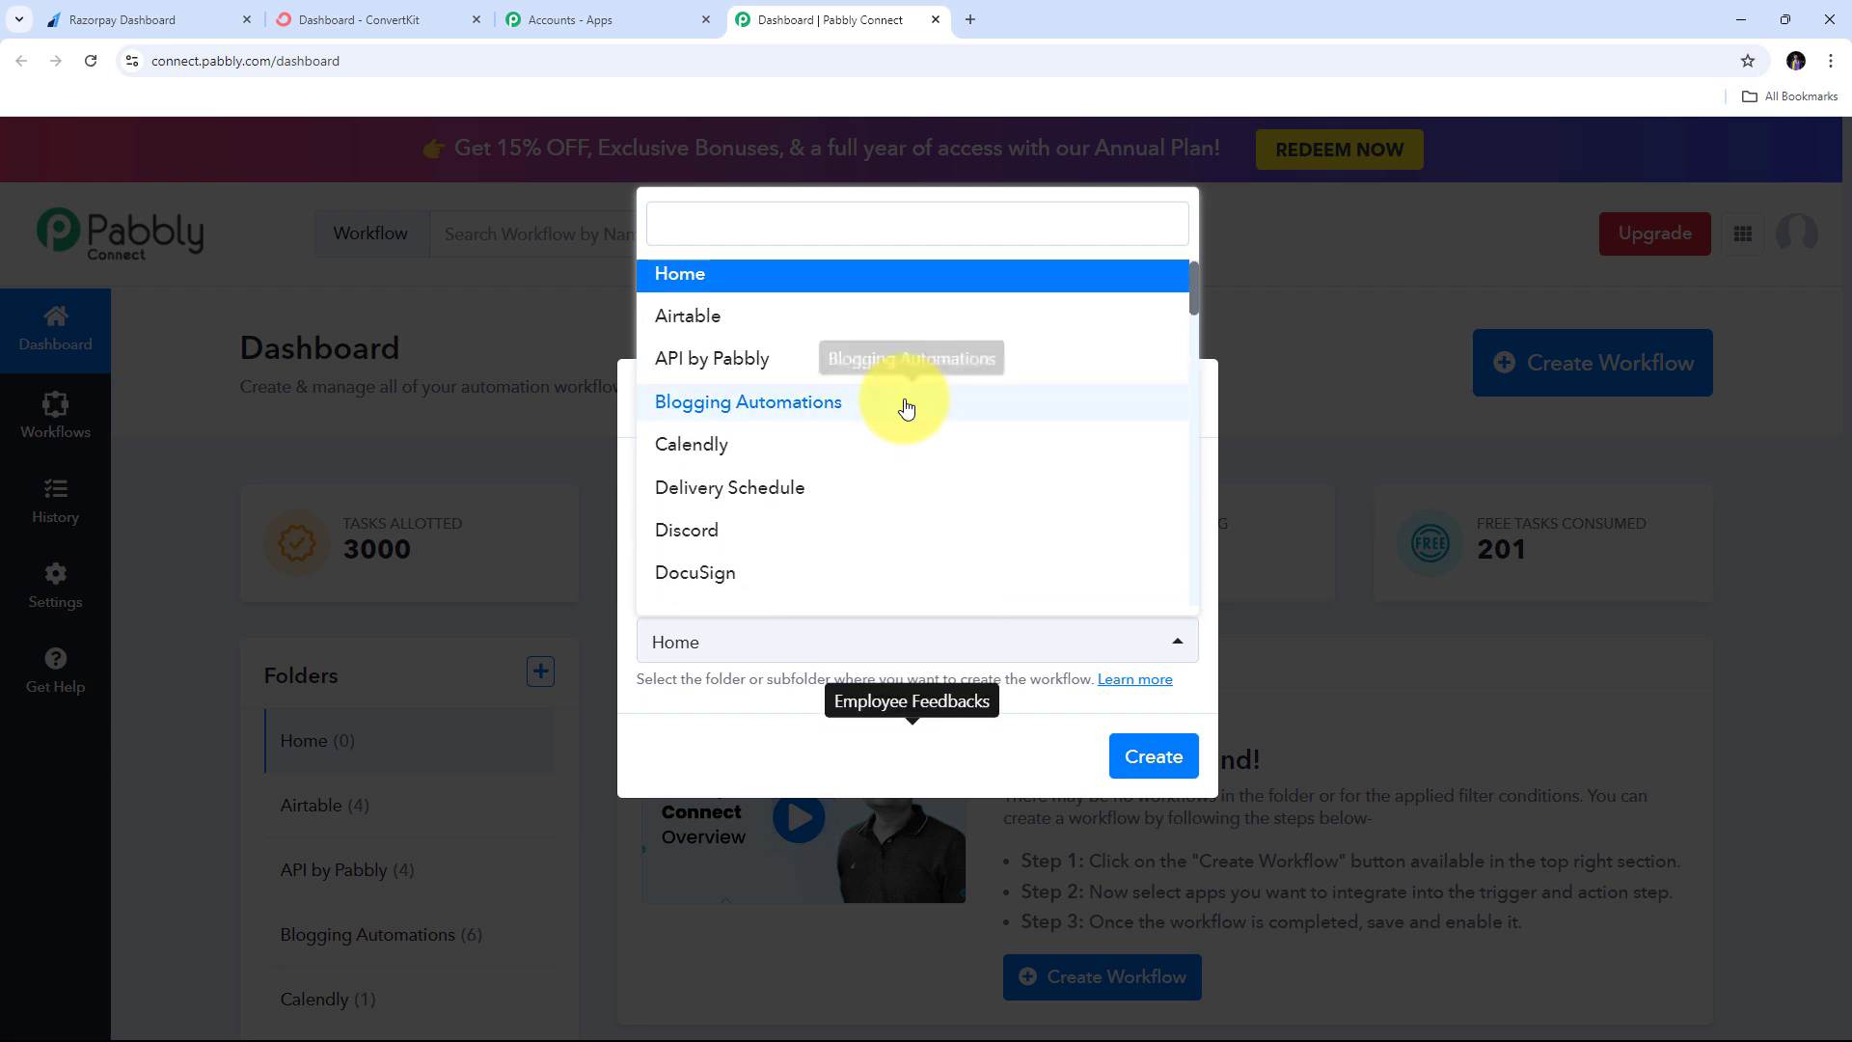
pyautogui.scroll(-10, 740, 377)
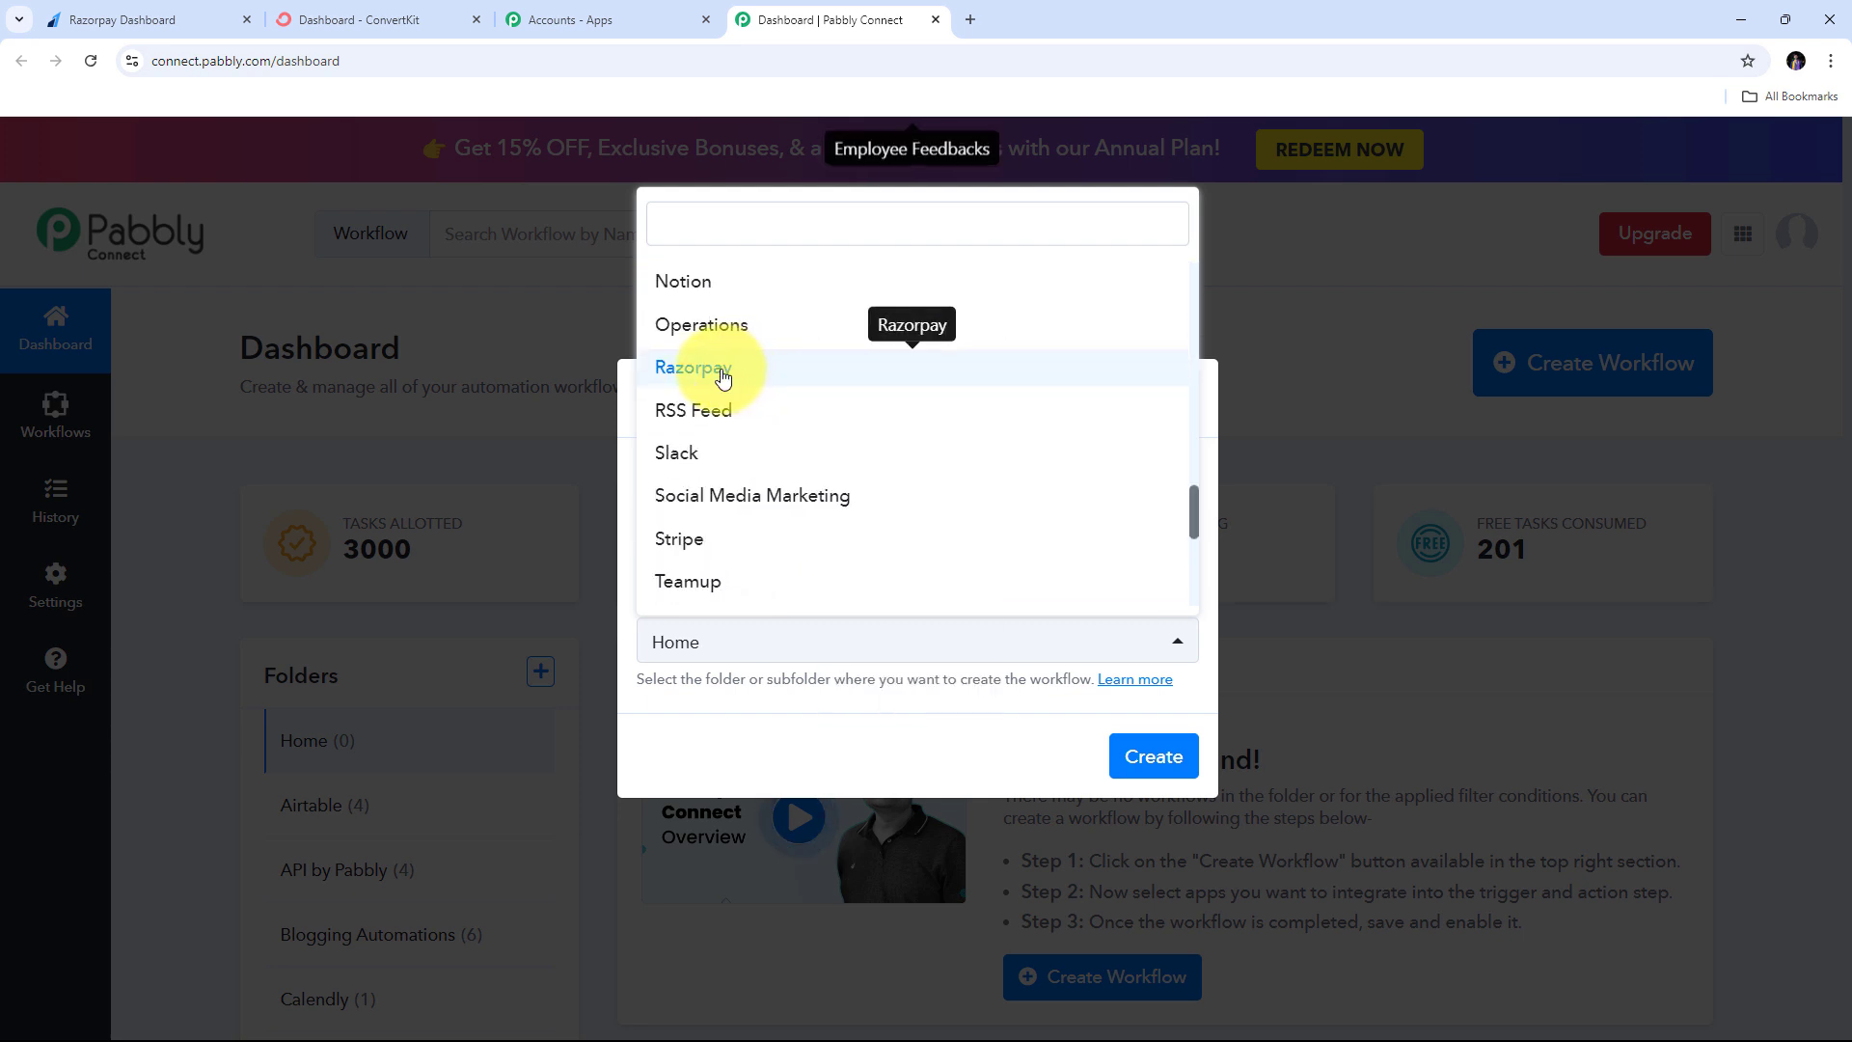
pyautogui.click(725, 377)
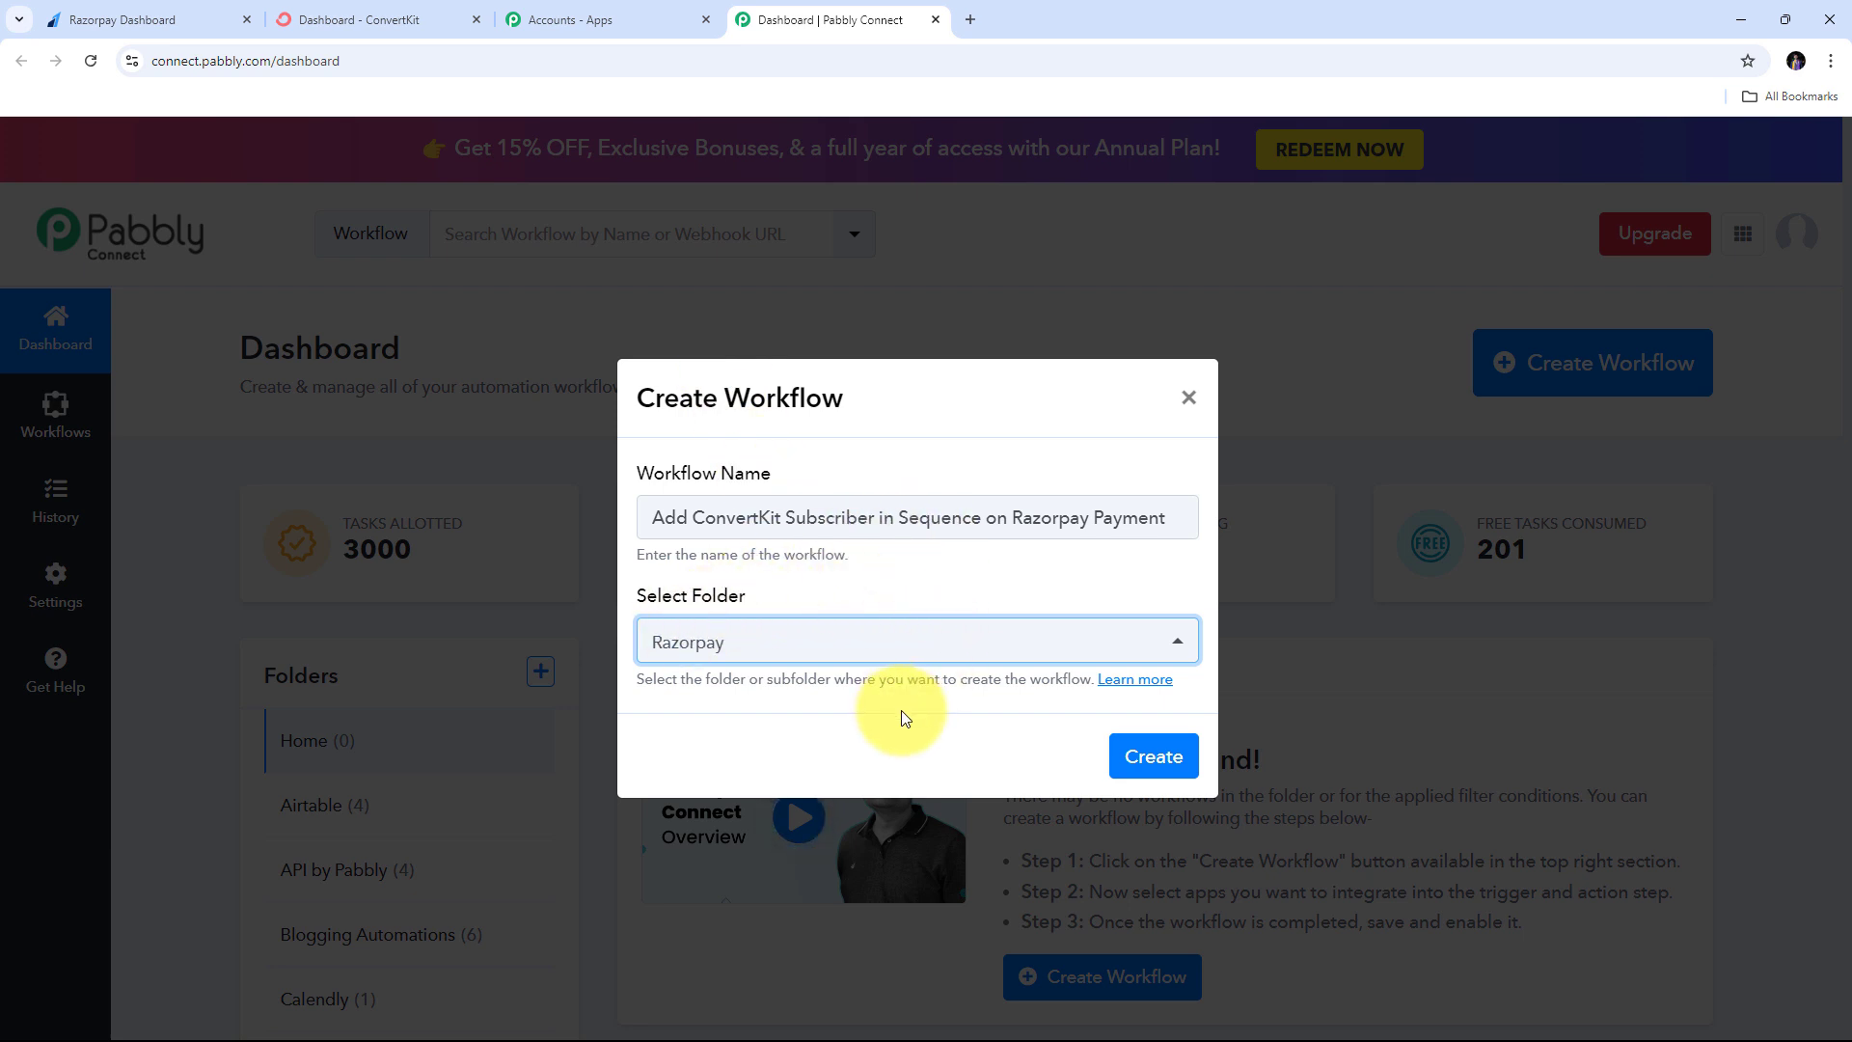
pyautogui.click(1148, 759)
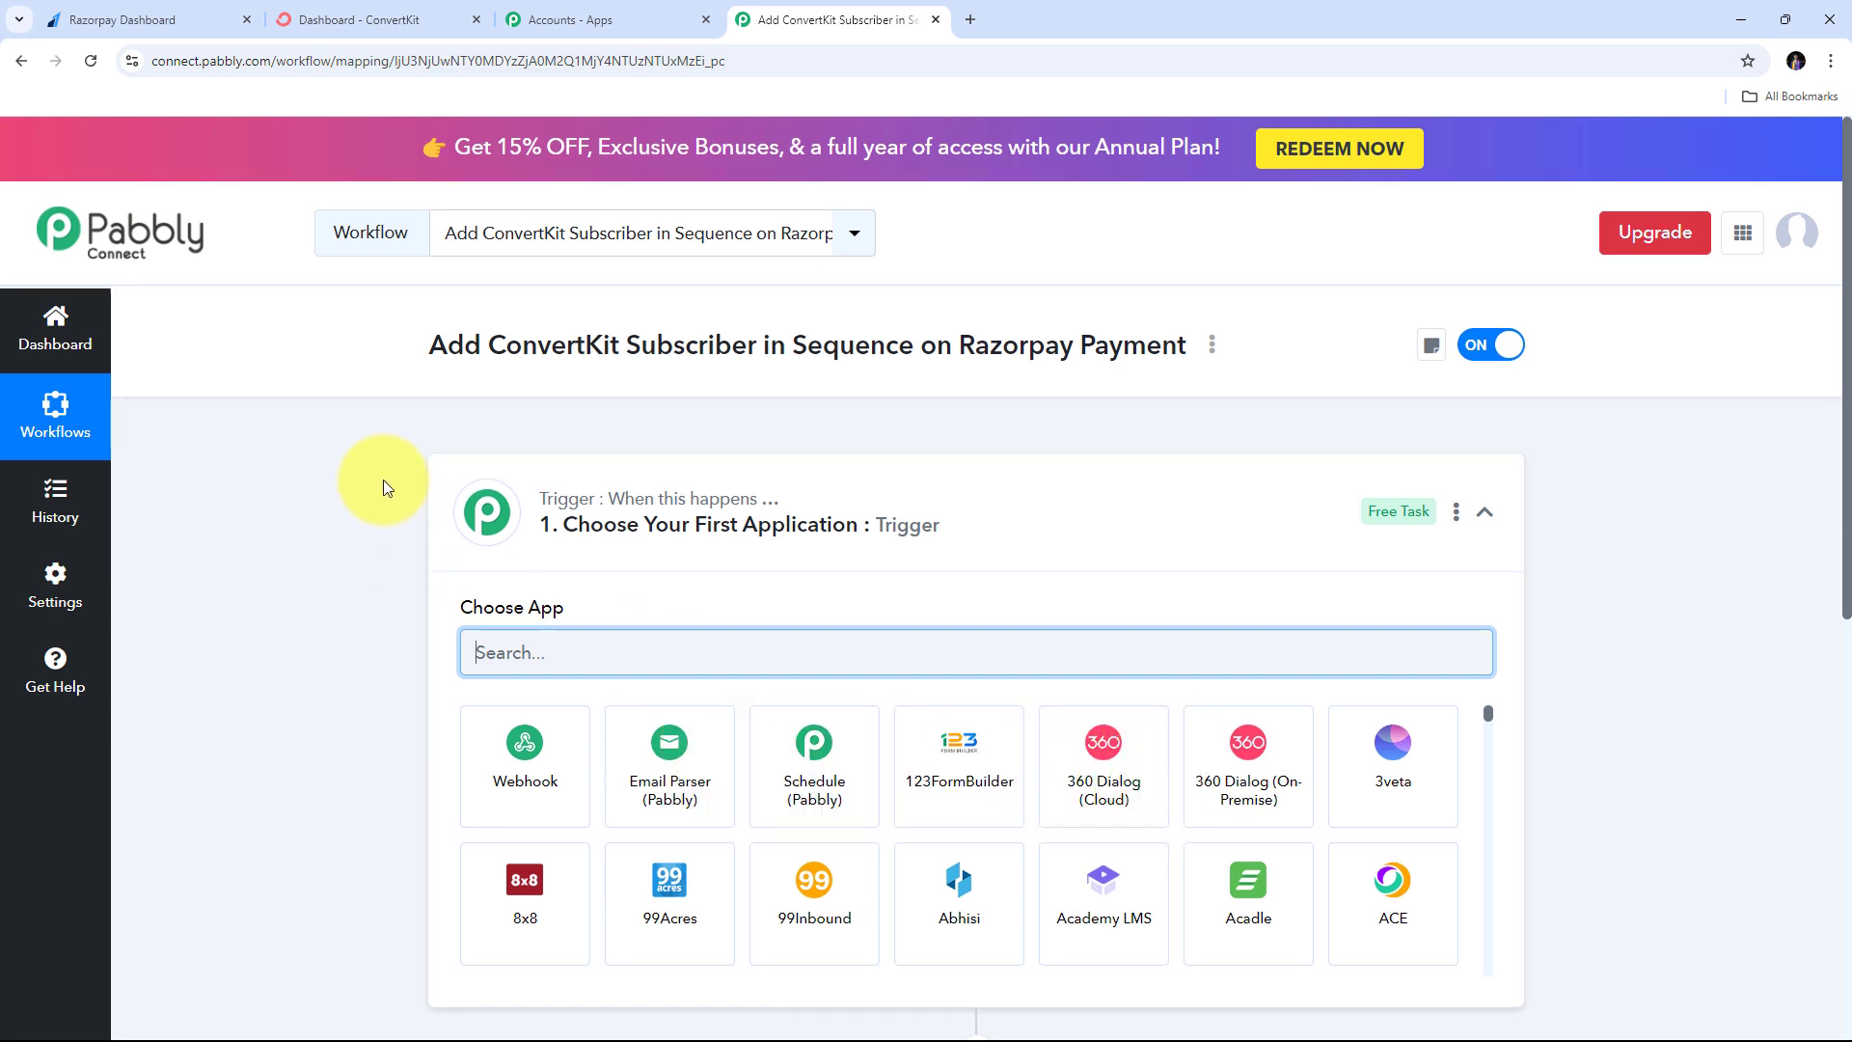
# - Set the trigger app to Razorpay with the Order Paid trigger event
pyautogui.scroll(-3, 384, 482)
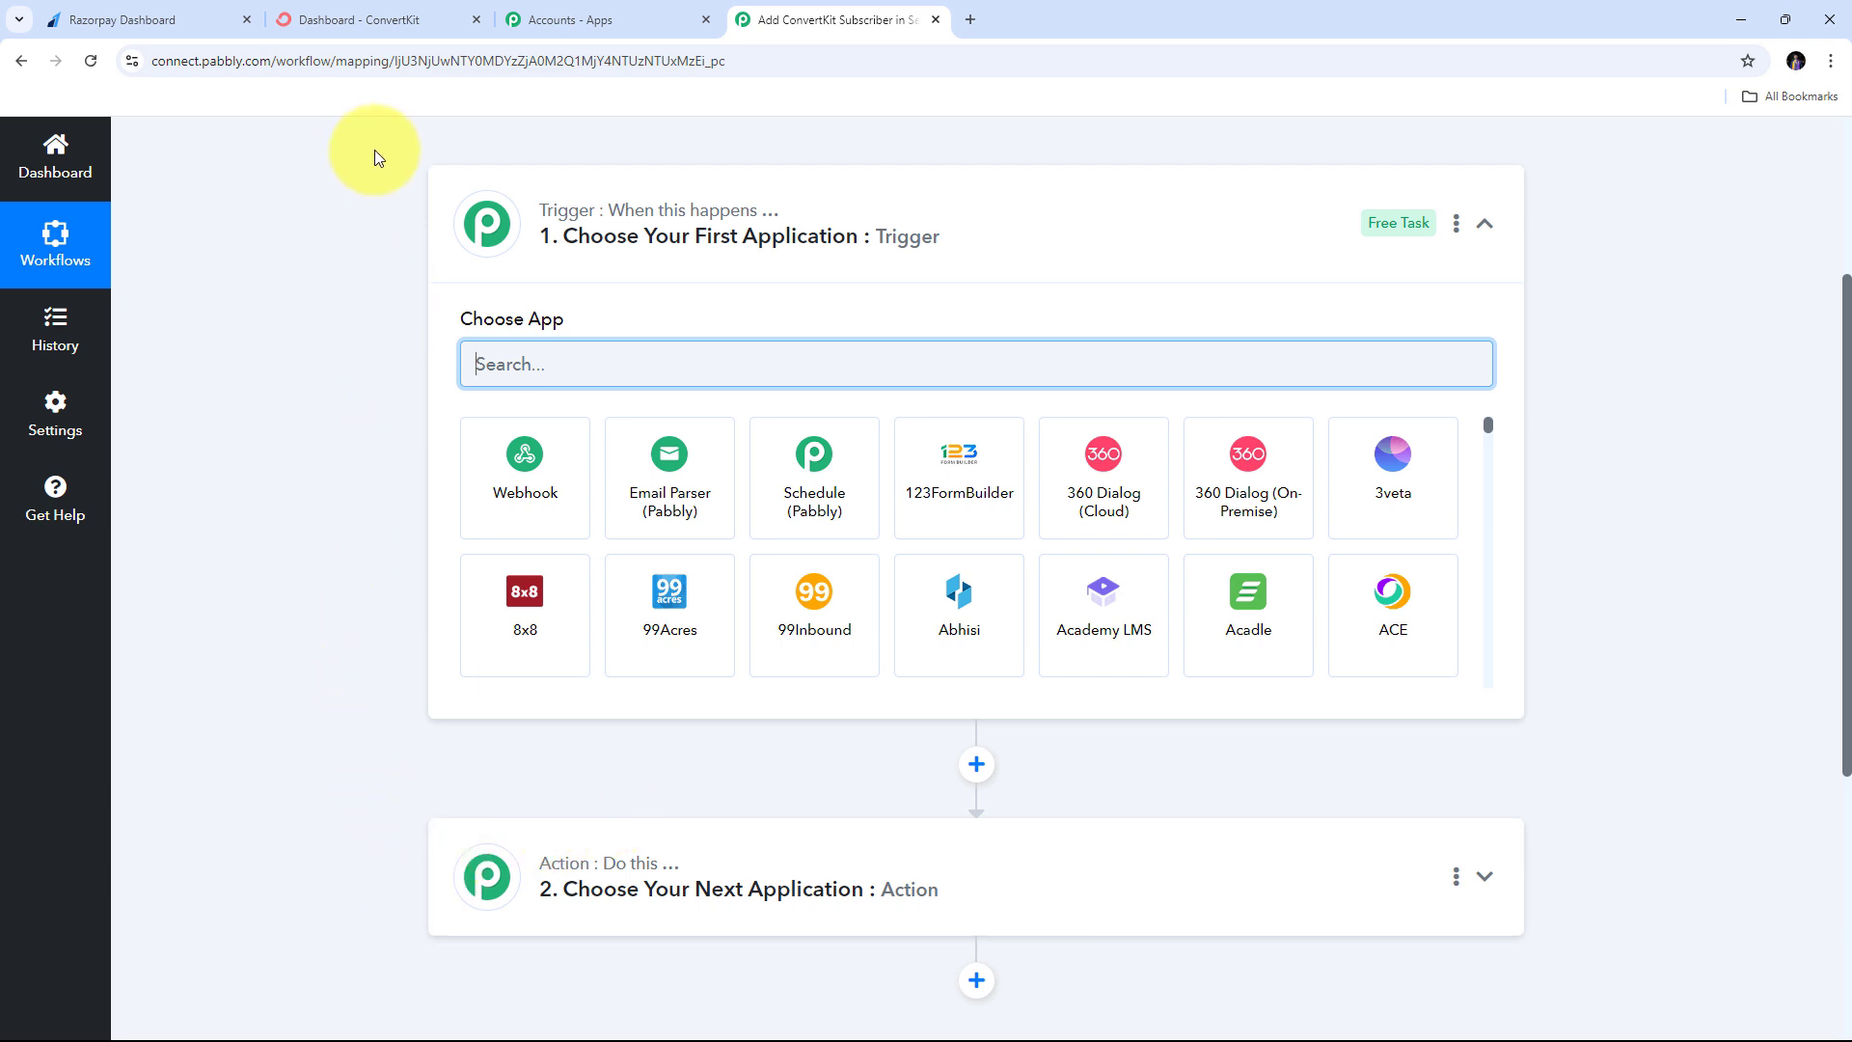
pyautogui.moveTo(562, 224)
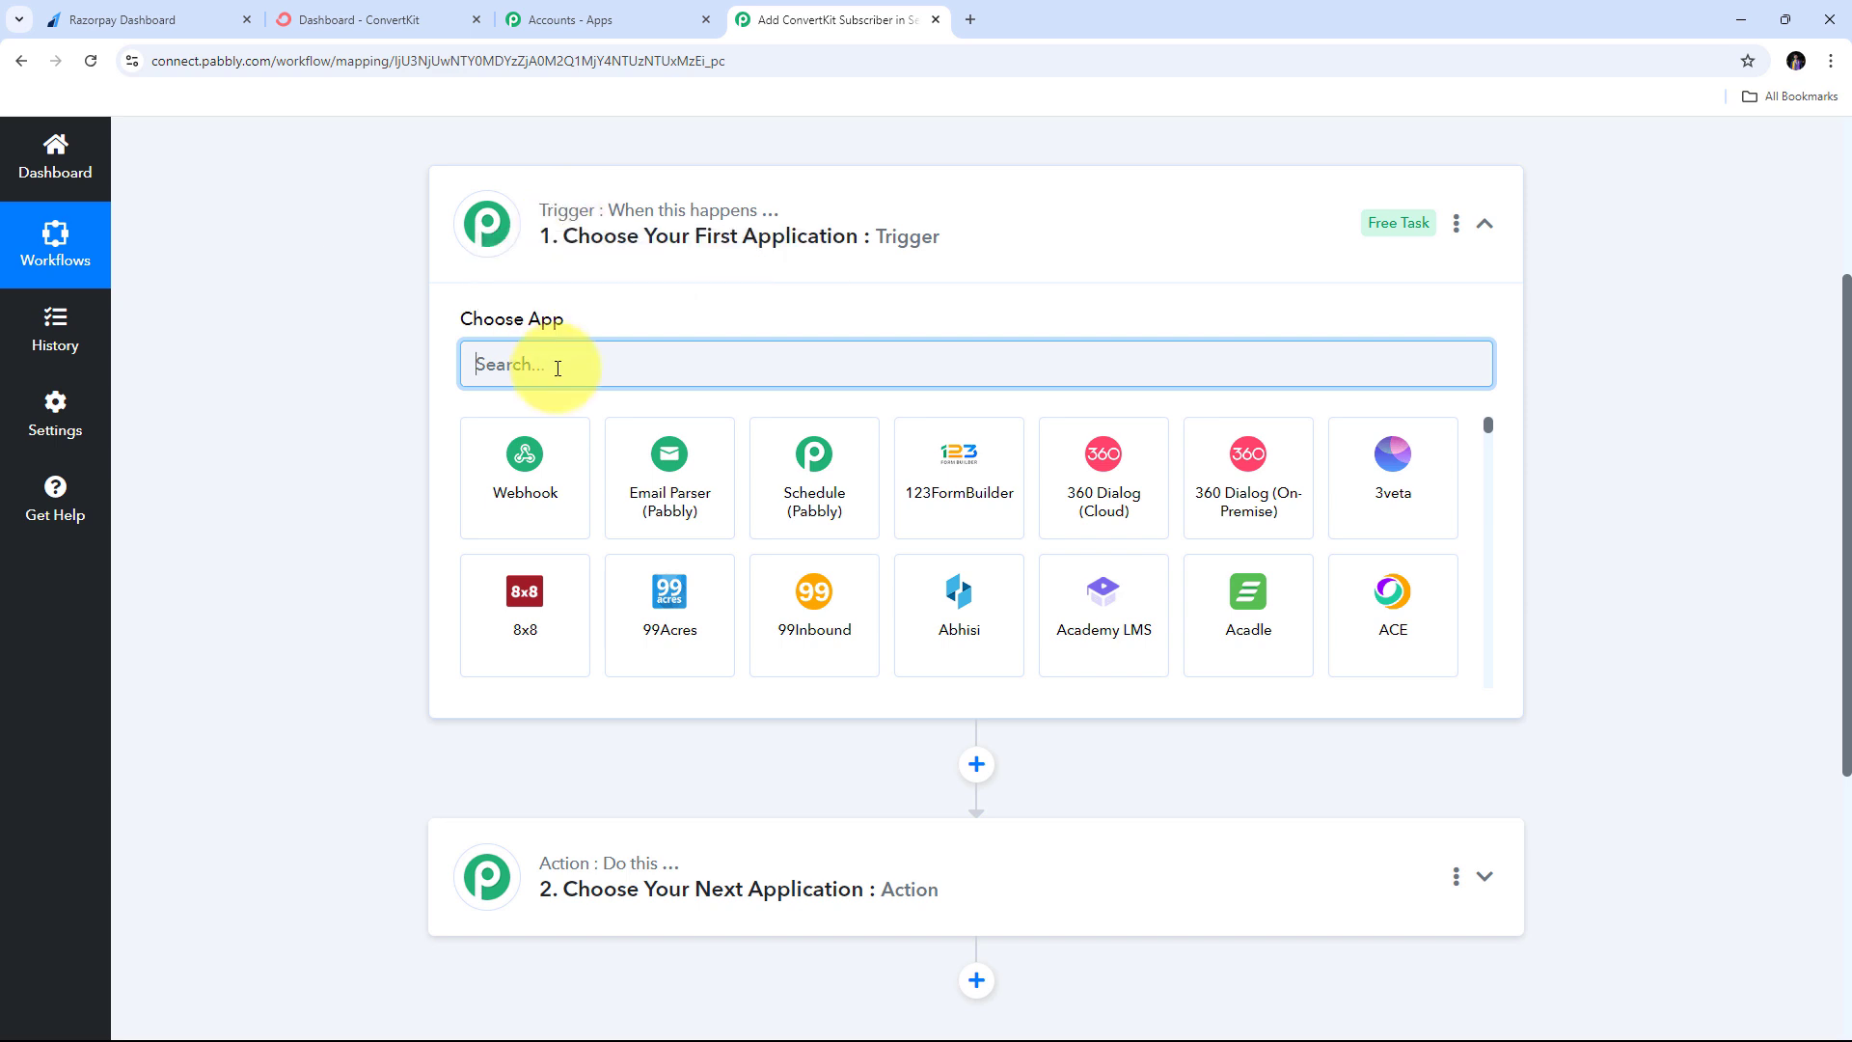
pyautogui.write('Razo')
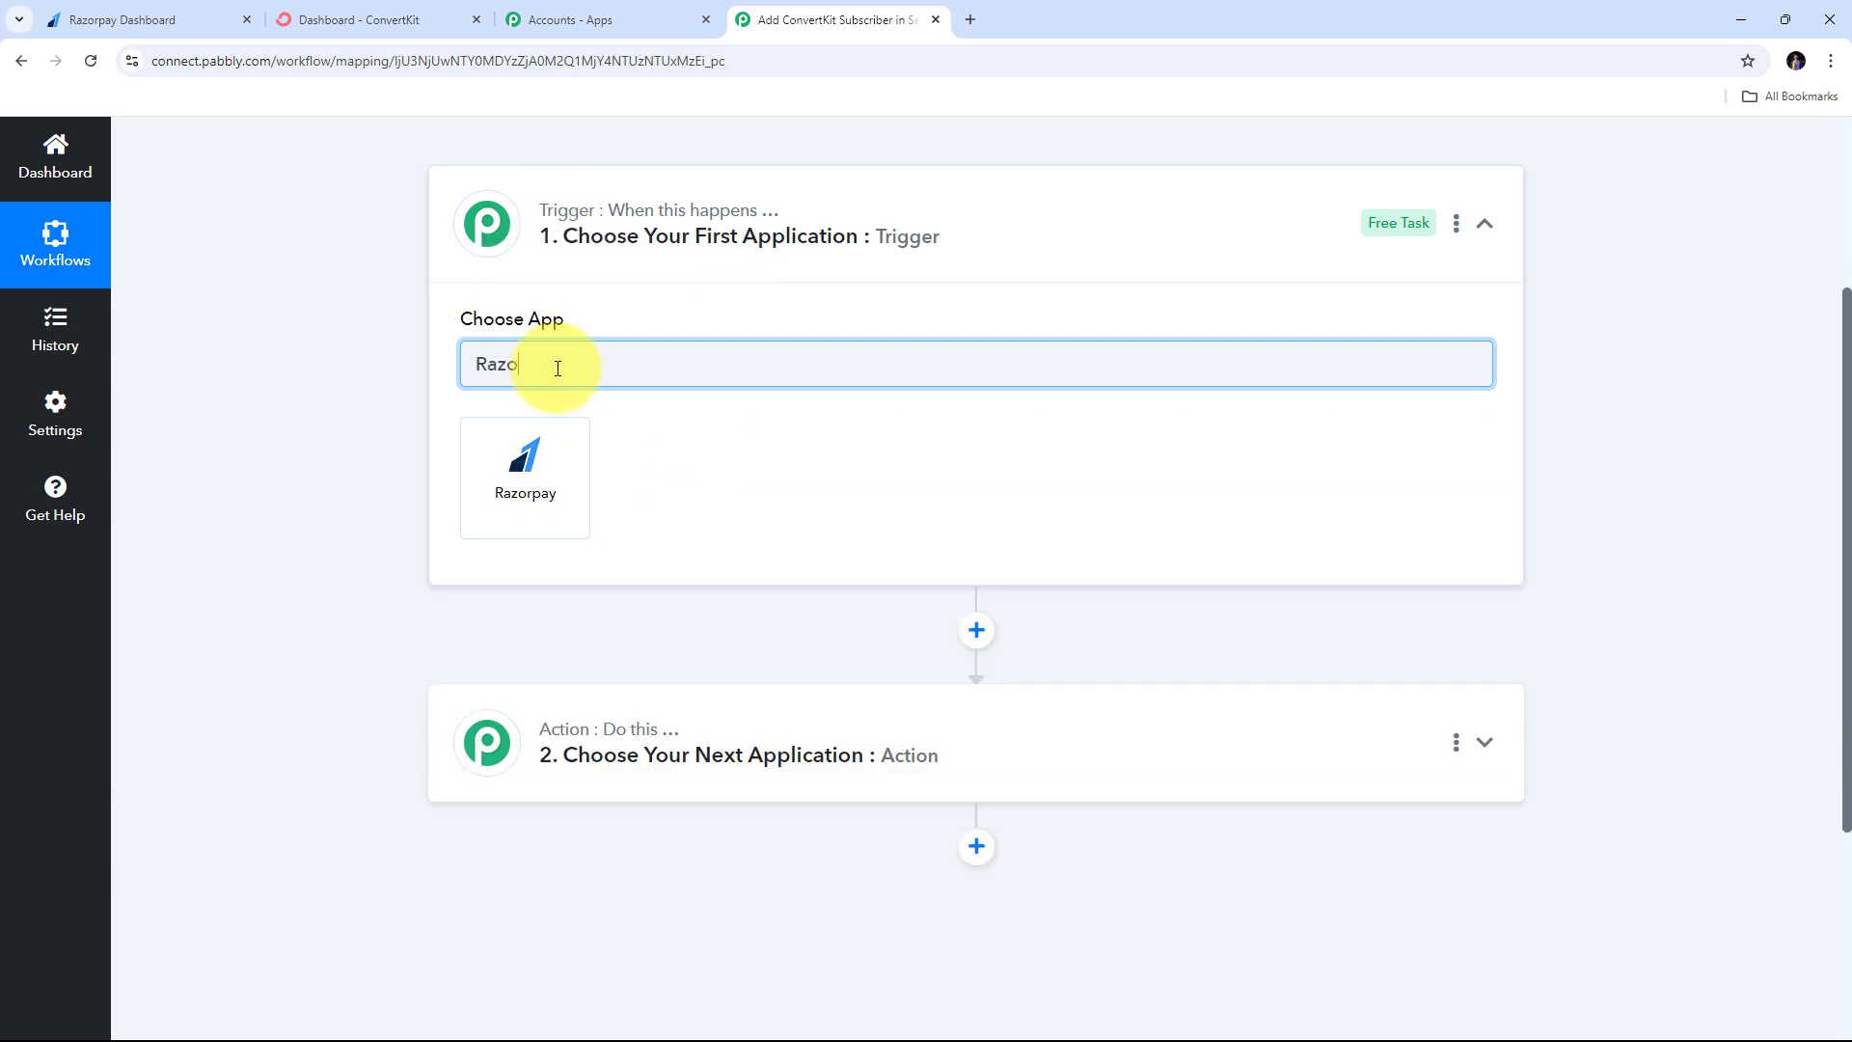
pyautogui.write('rpay')
pyautogui.click(530, 475)
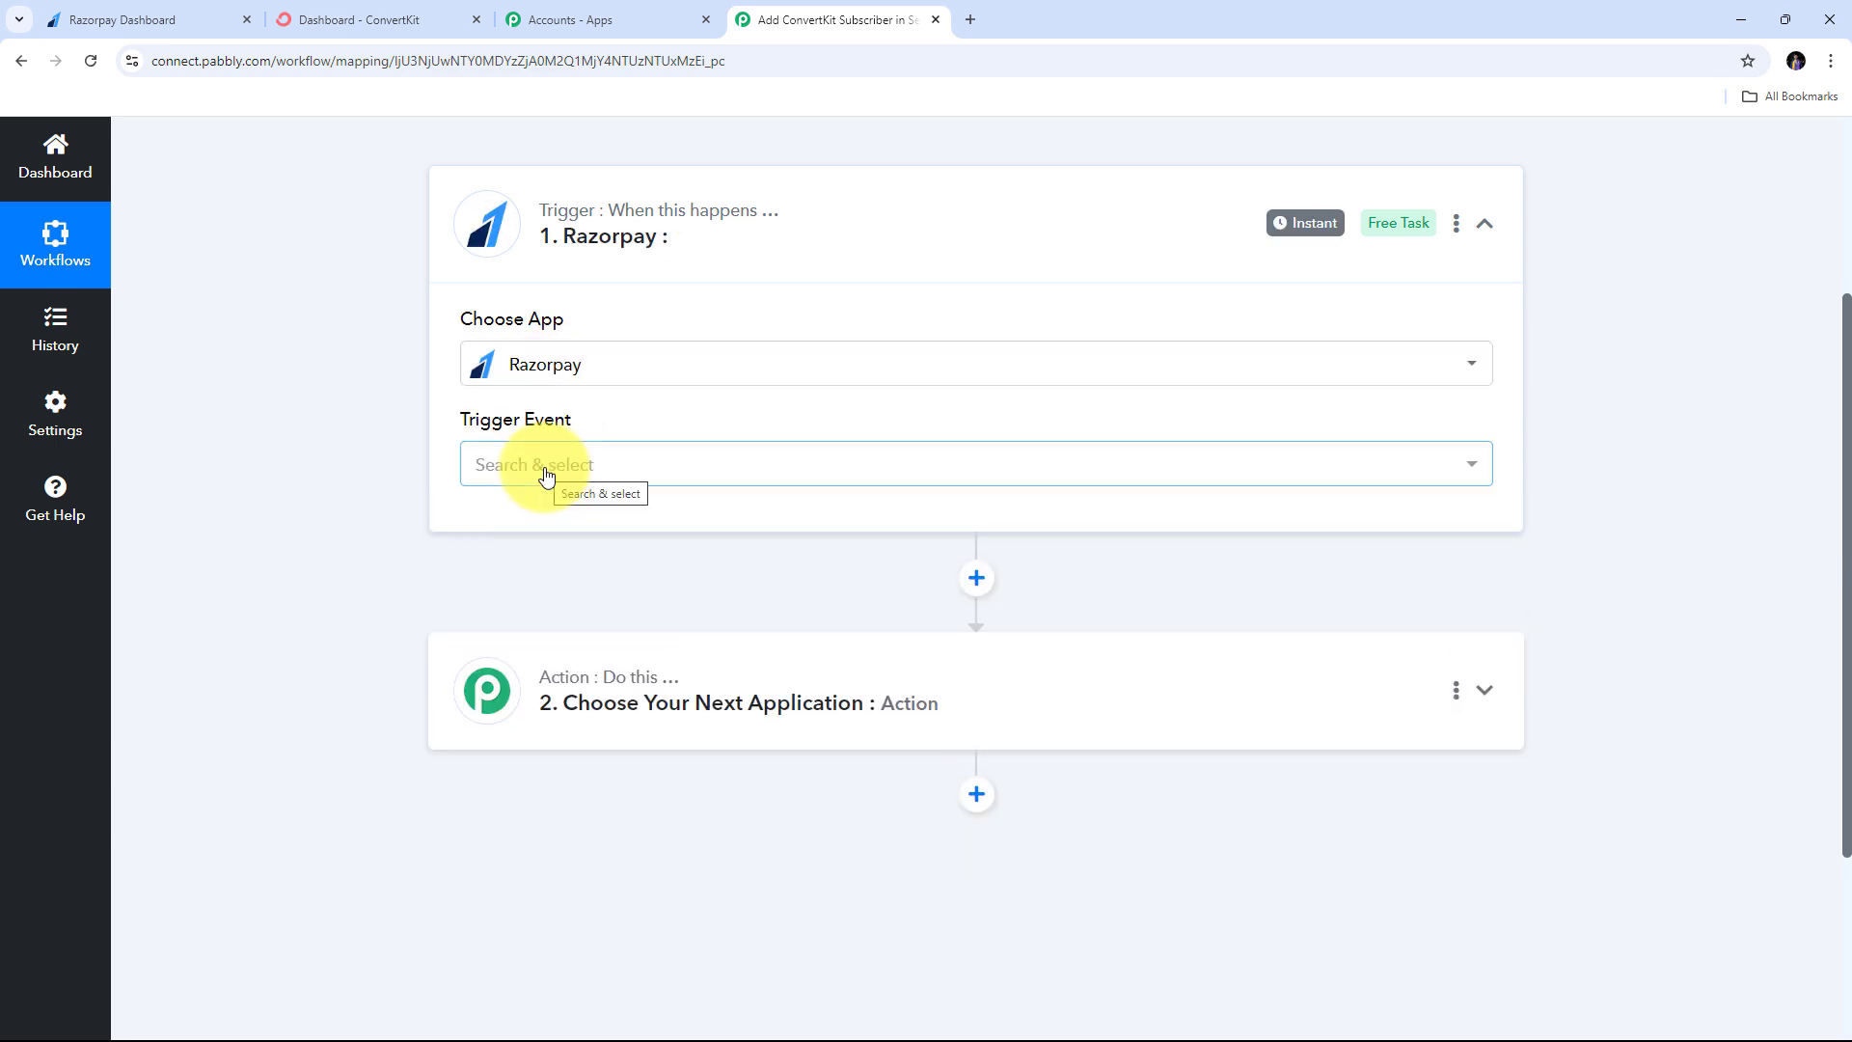
pyautogui.click(653, 475)
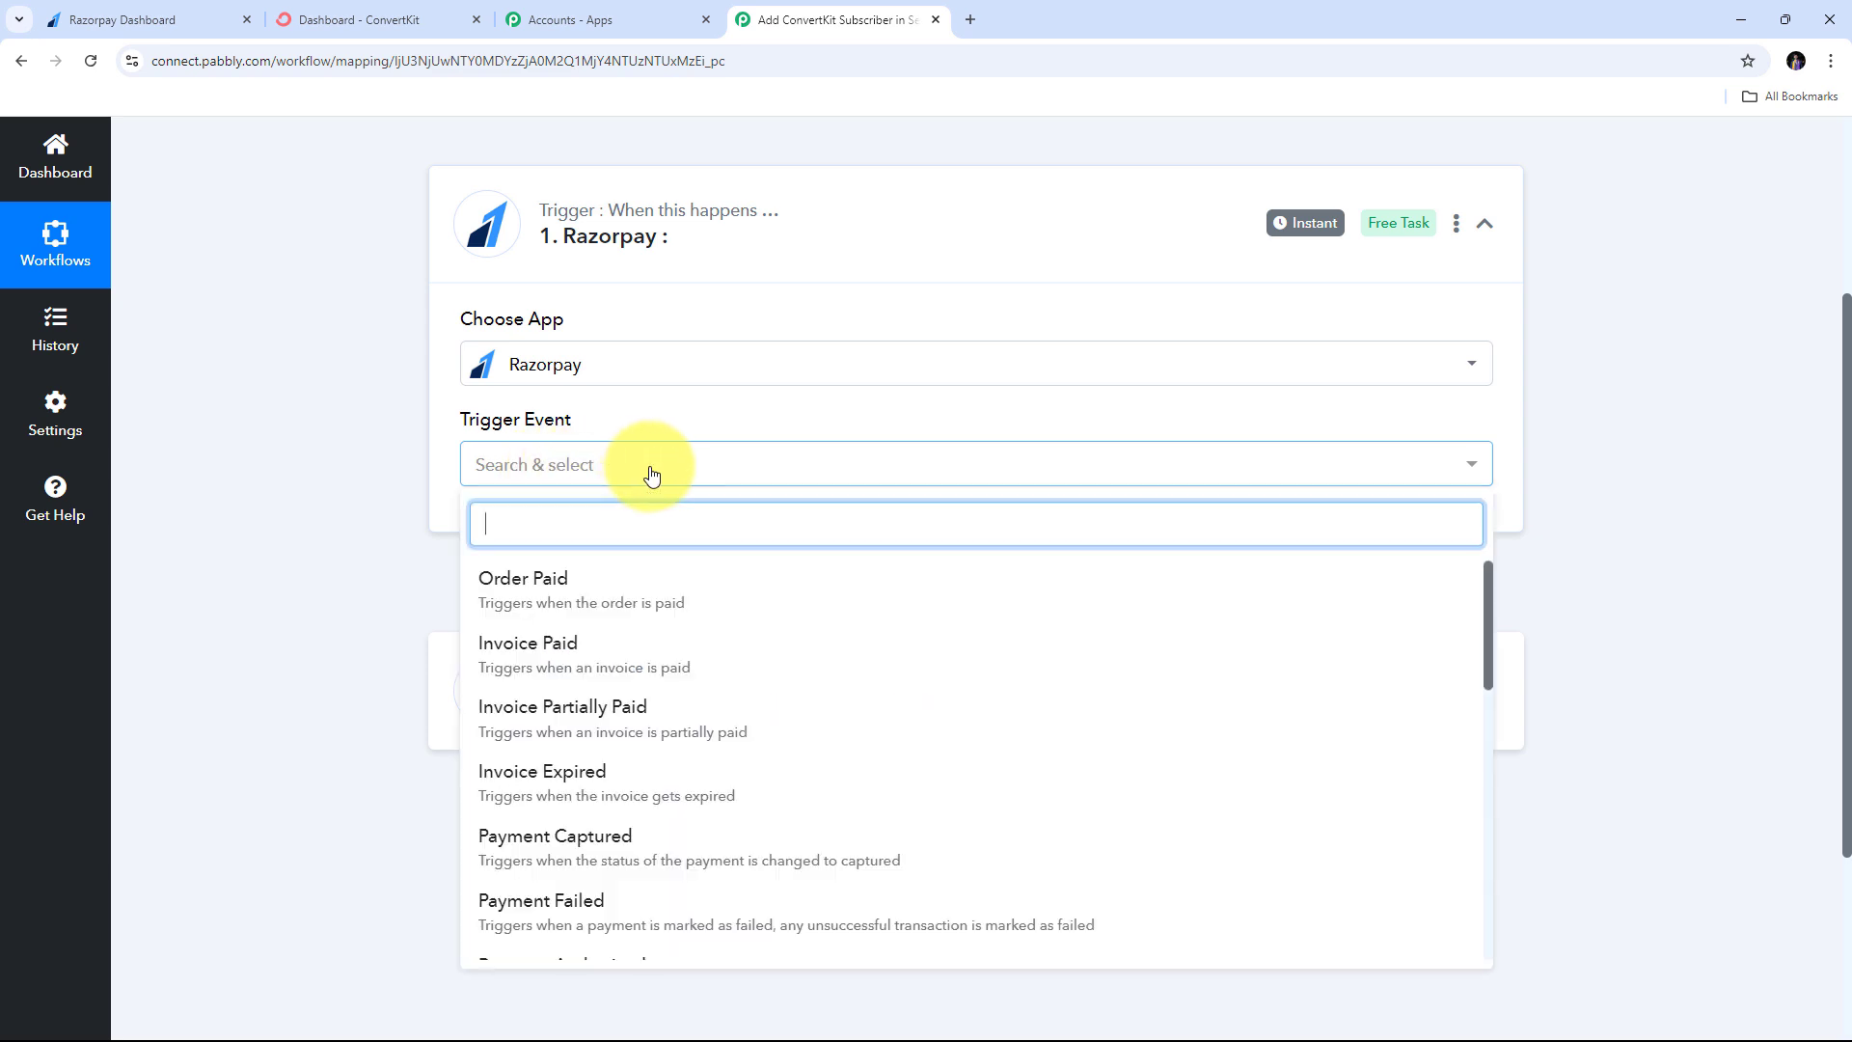
pyautogui.click(566, 606)
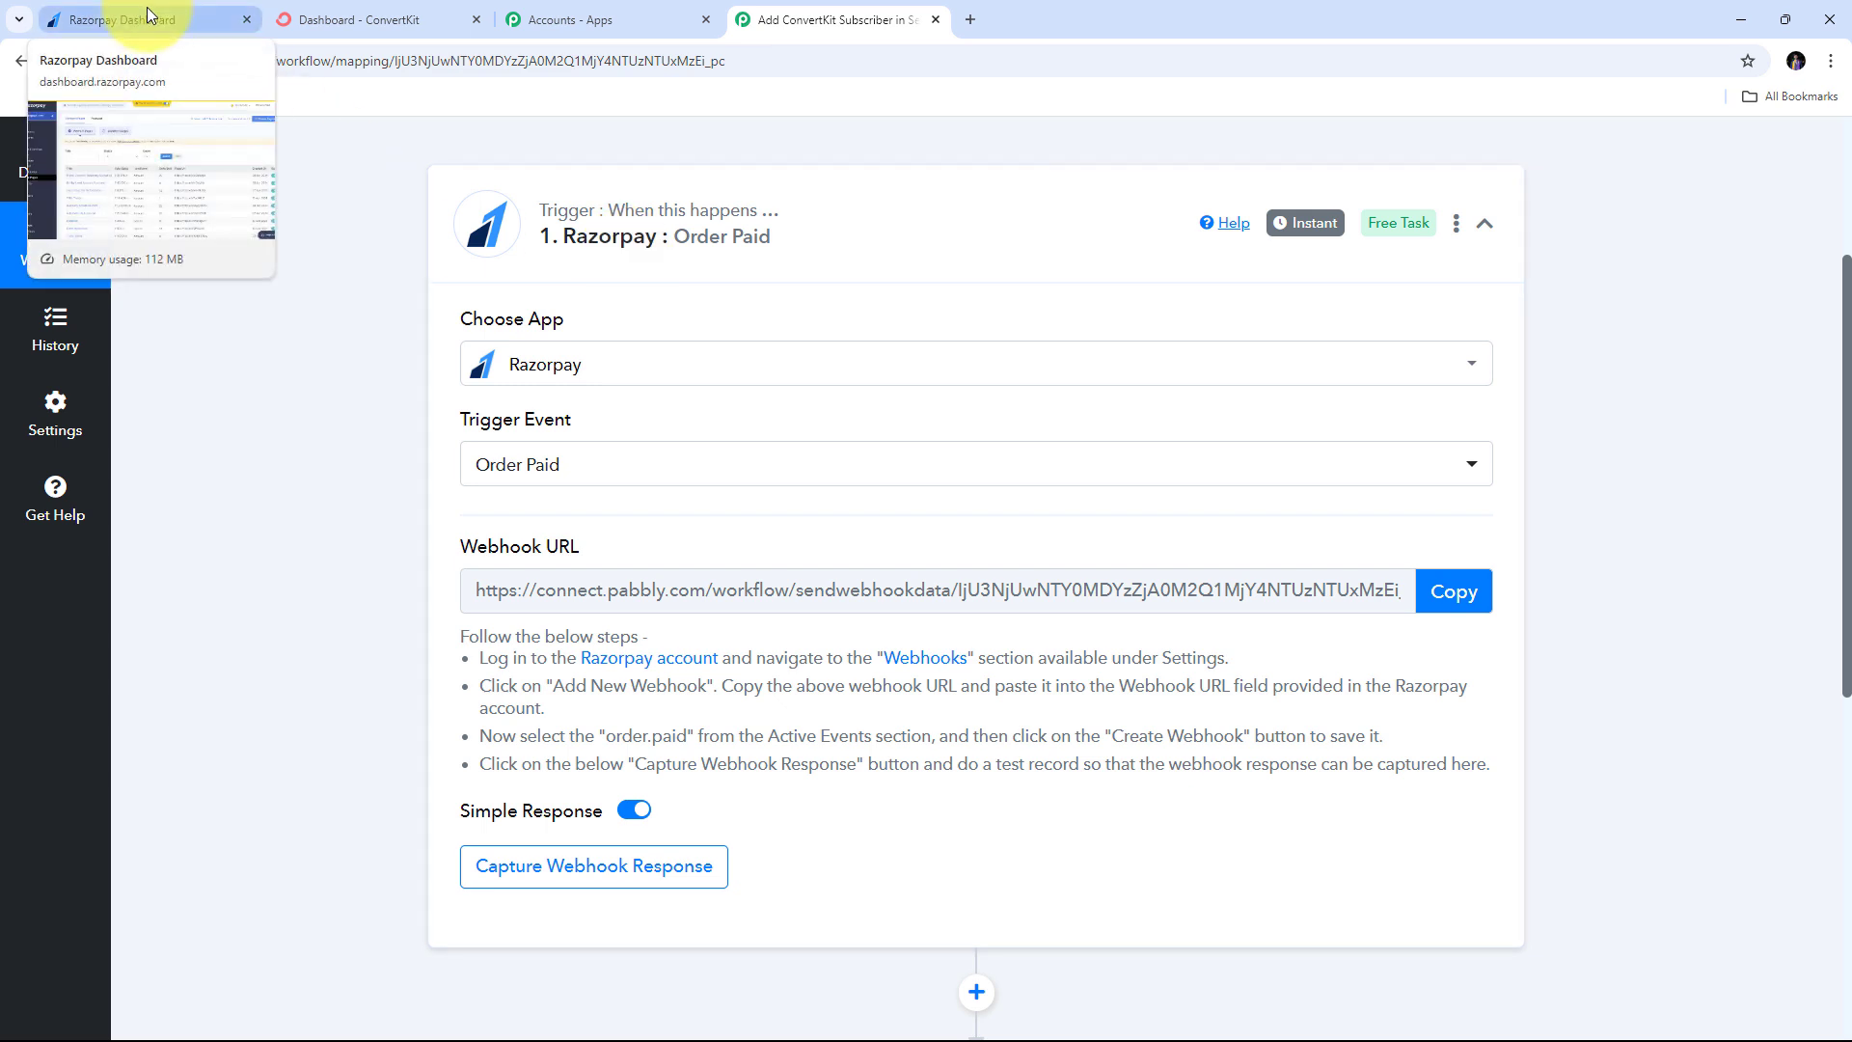
# - Copy the Order Paid webhook URL and return to the Razorpay dashboard
pyautogui.moveTo(461, 546); pyautogui.dragTo(668, 543)
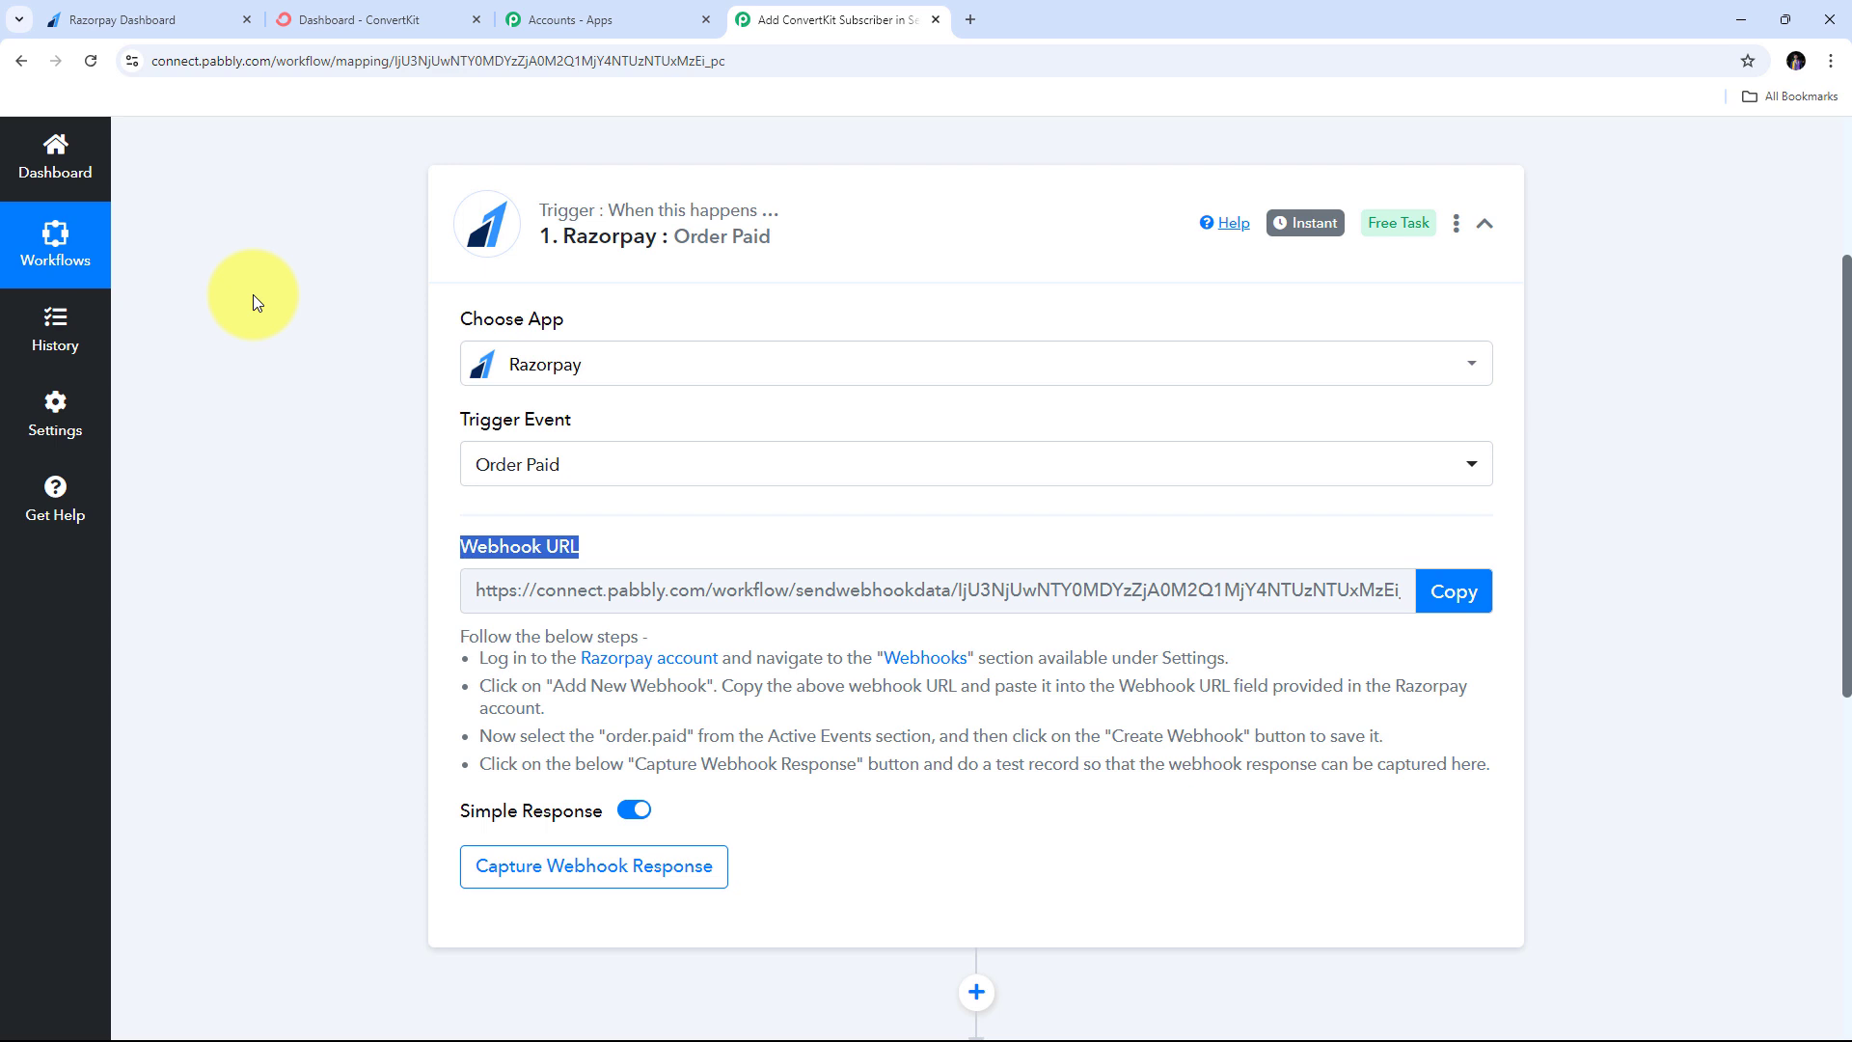
pyautogui.moveTo(476, 659); pyautogui.dragTo(1503, 811)
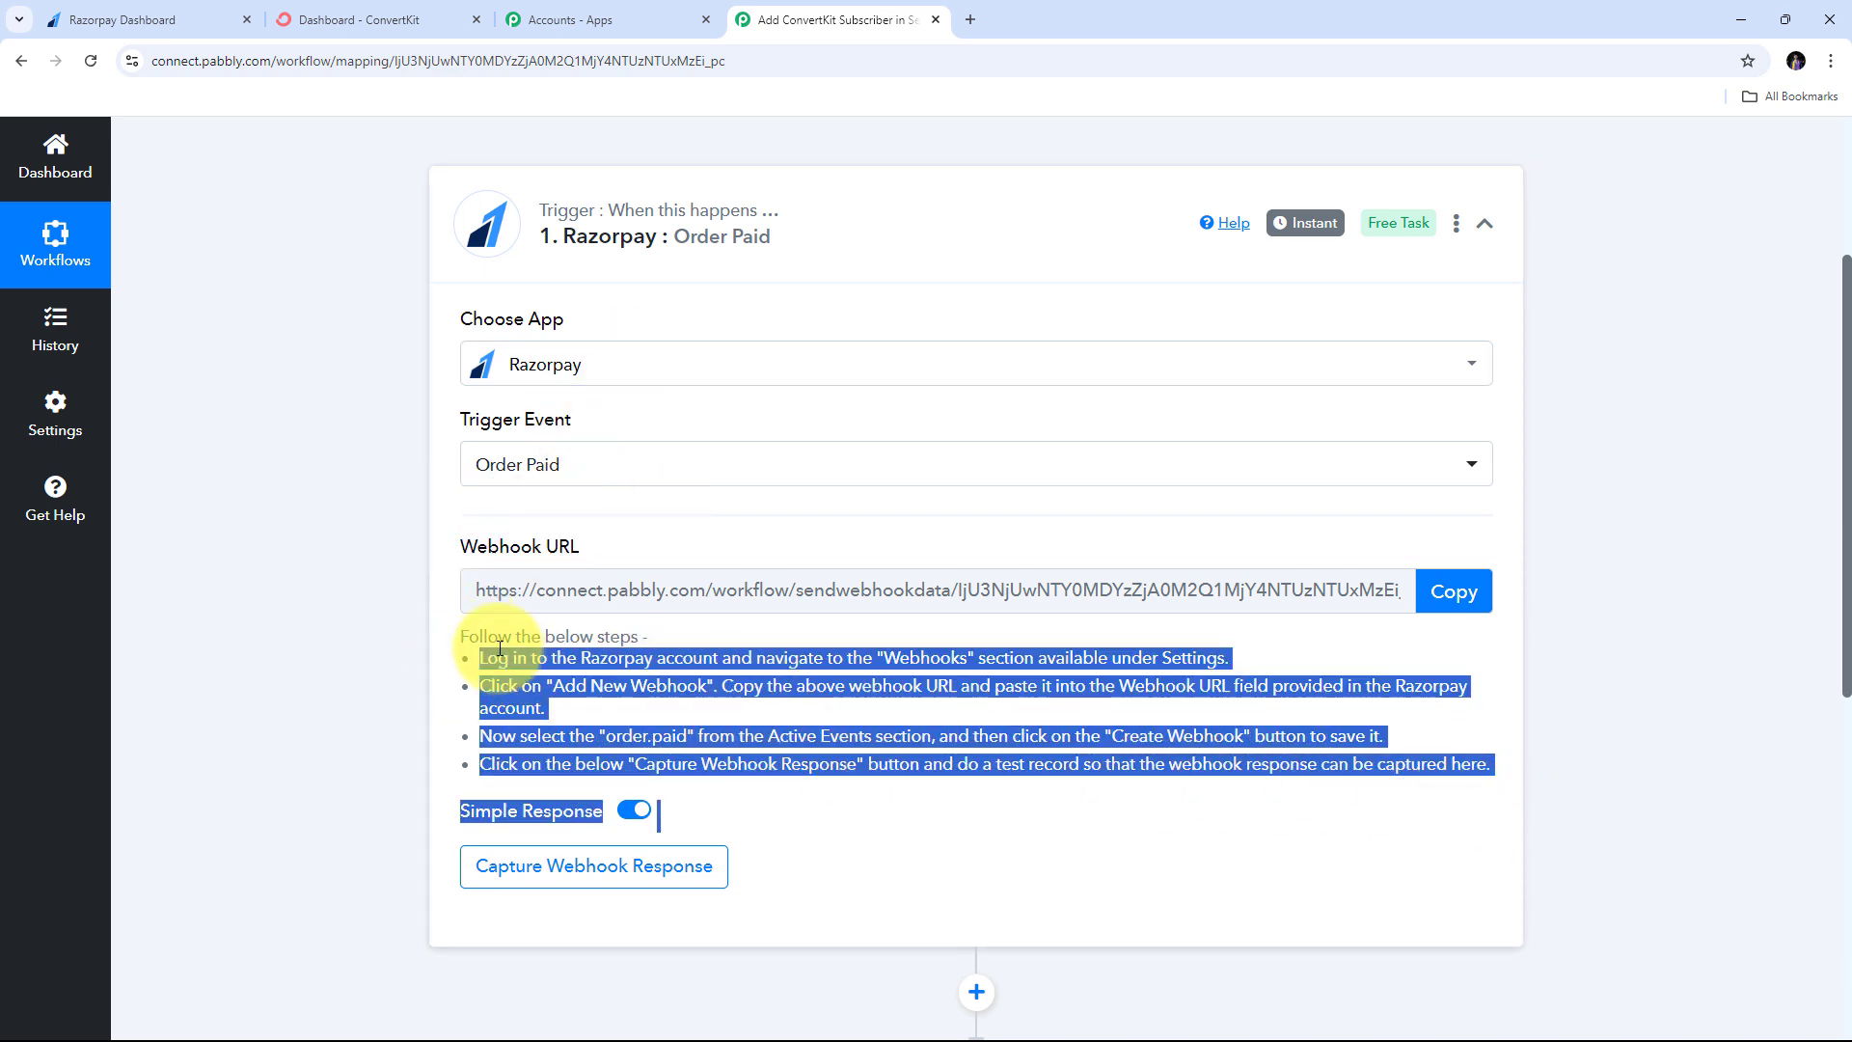
pyautogui.click(1457, 594)
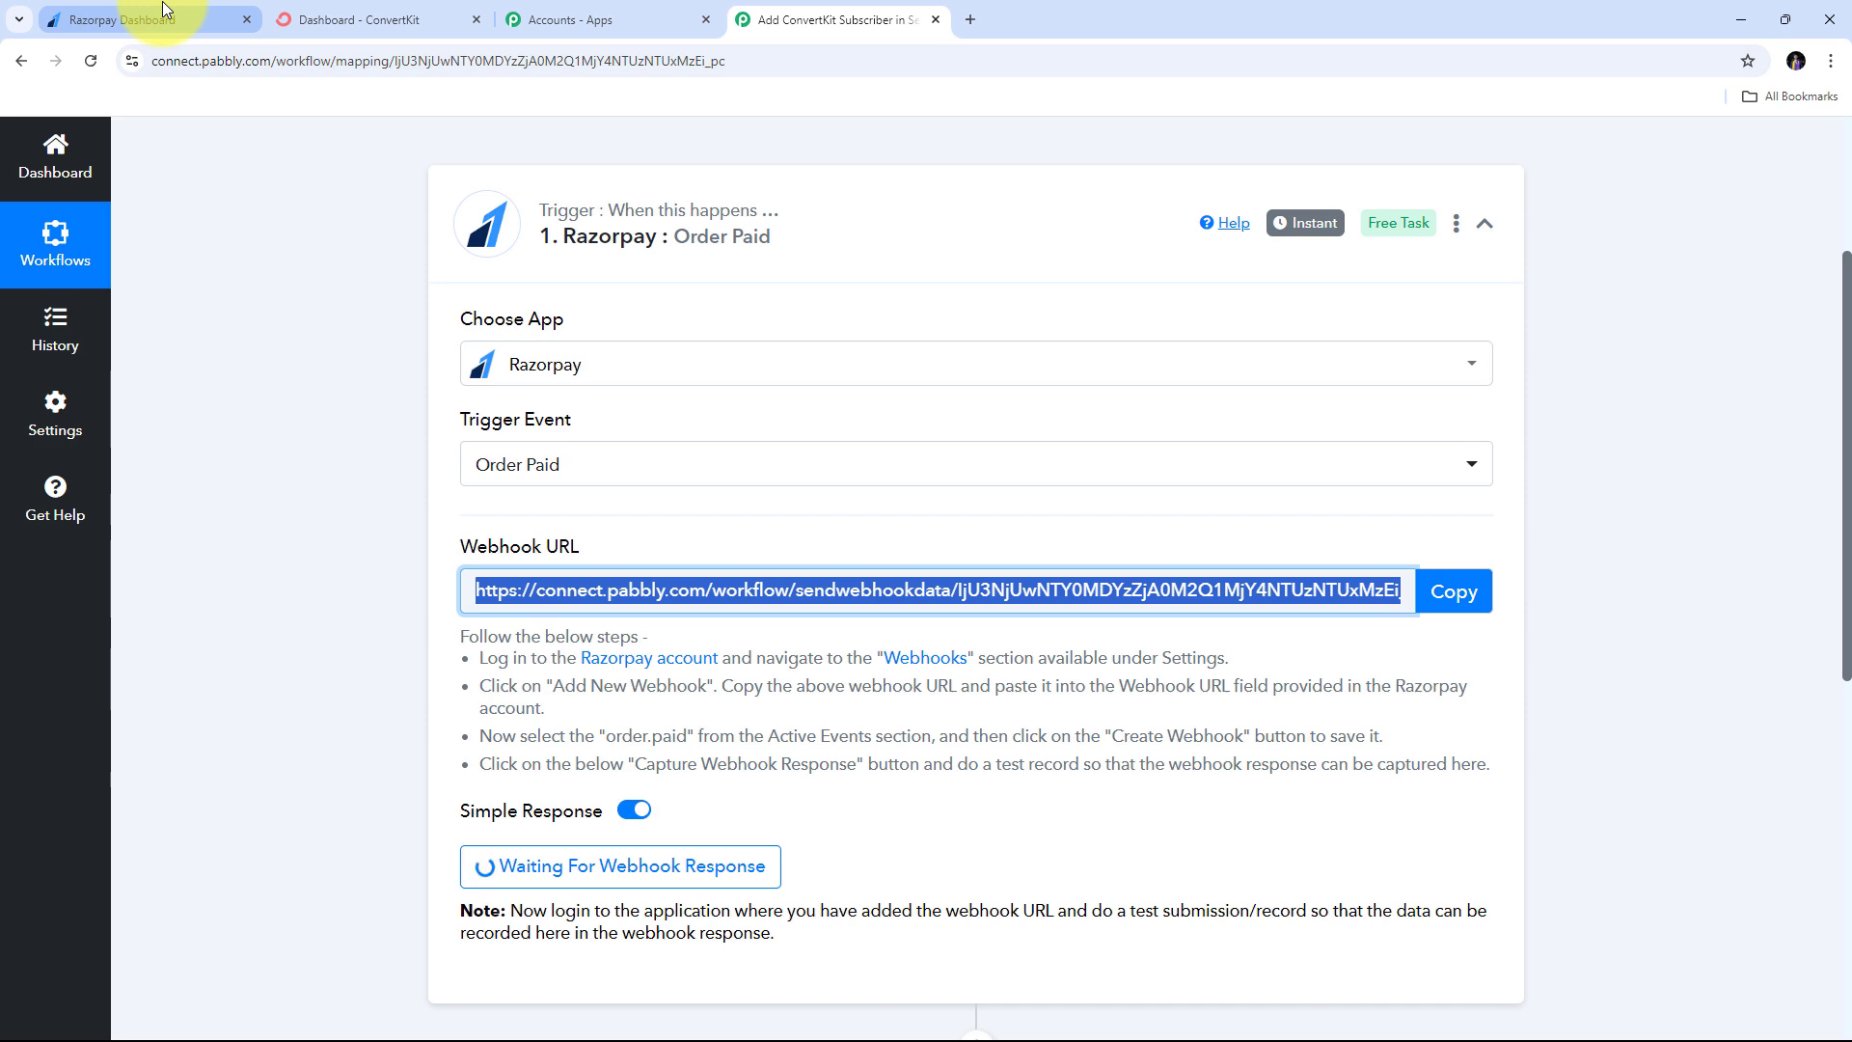
pyautogui.click(101, 17)
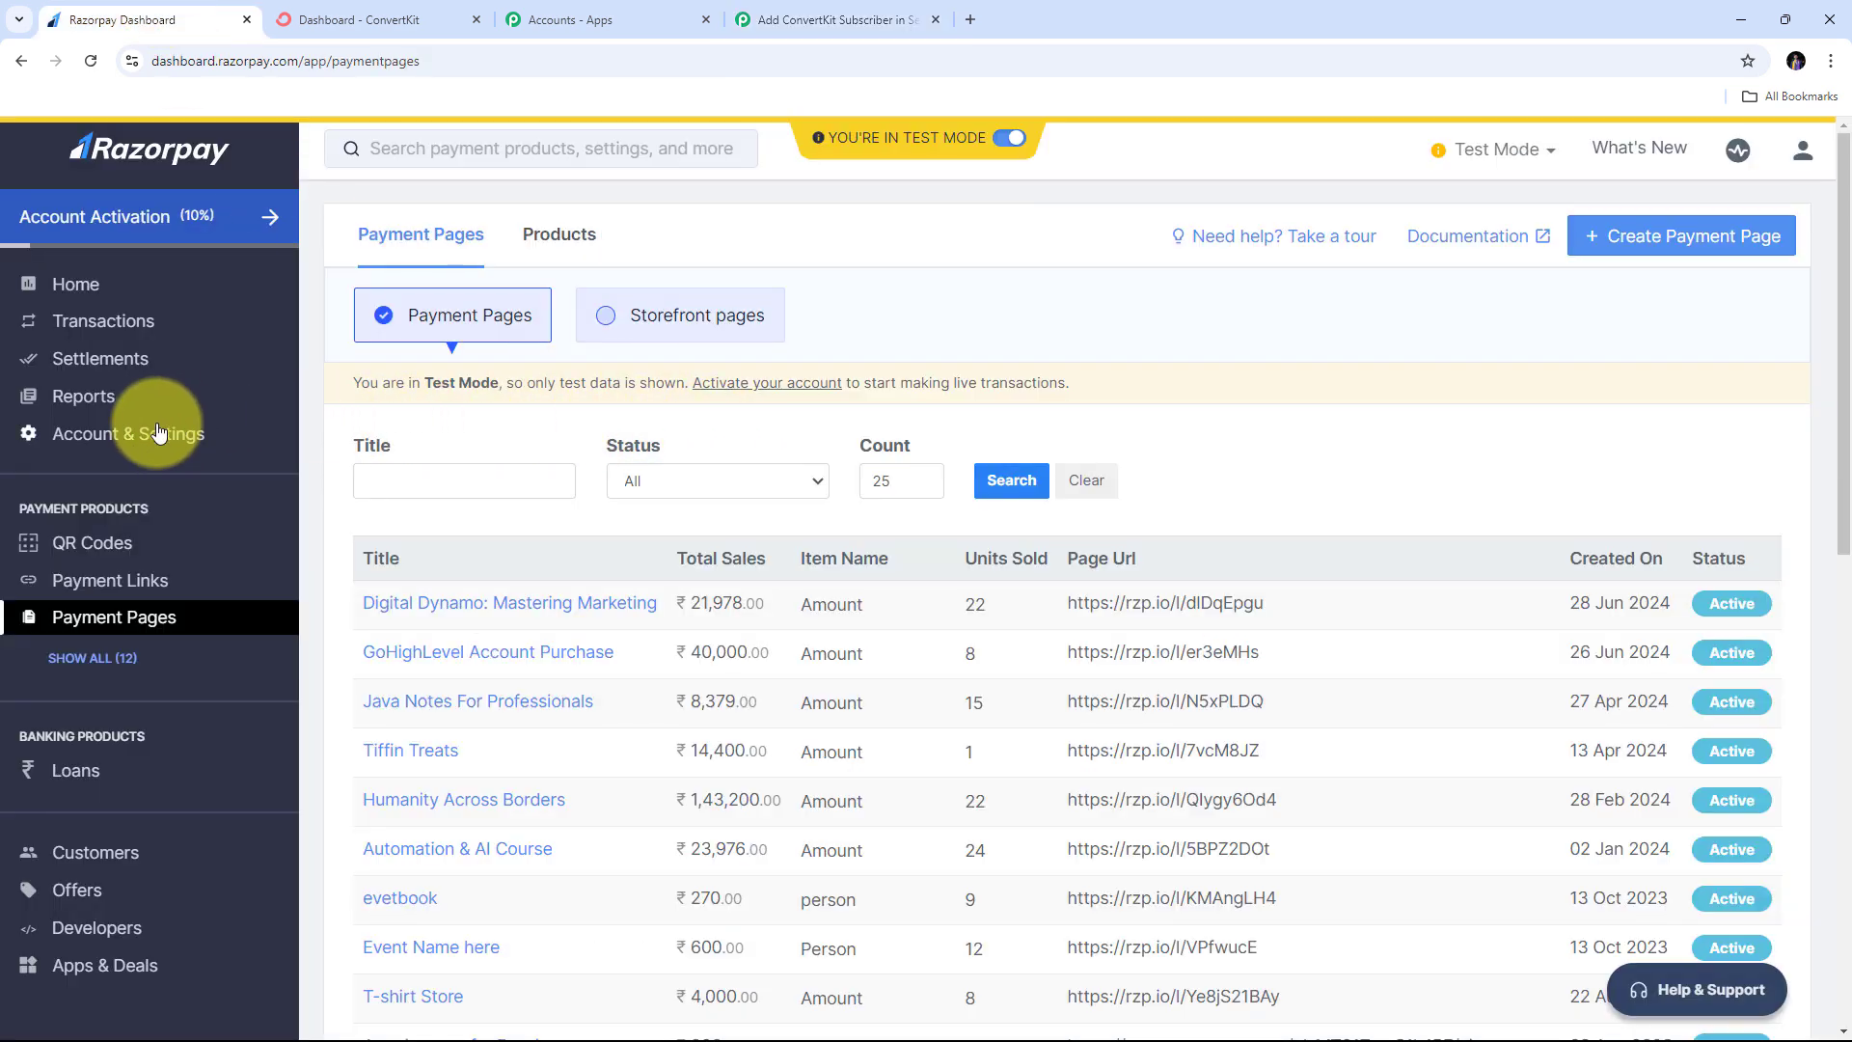
# - Go to Razorpay's Webhooks settings under Account & Settings and start a new webhook
pyautogui.click(129, 436)
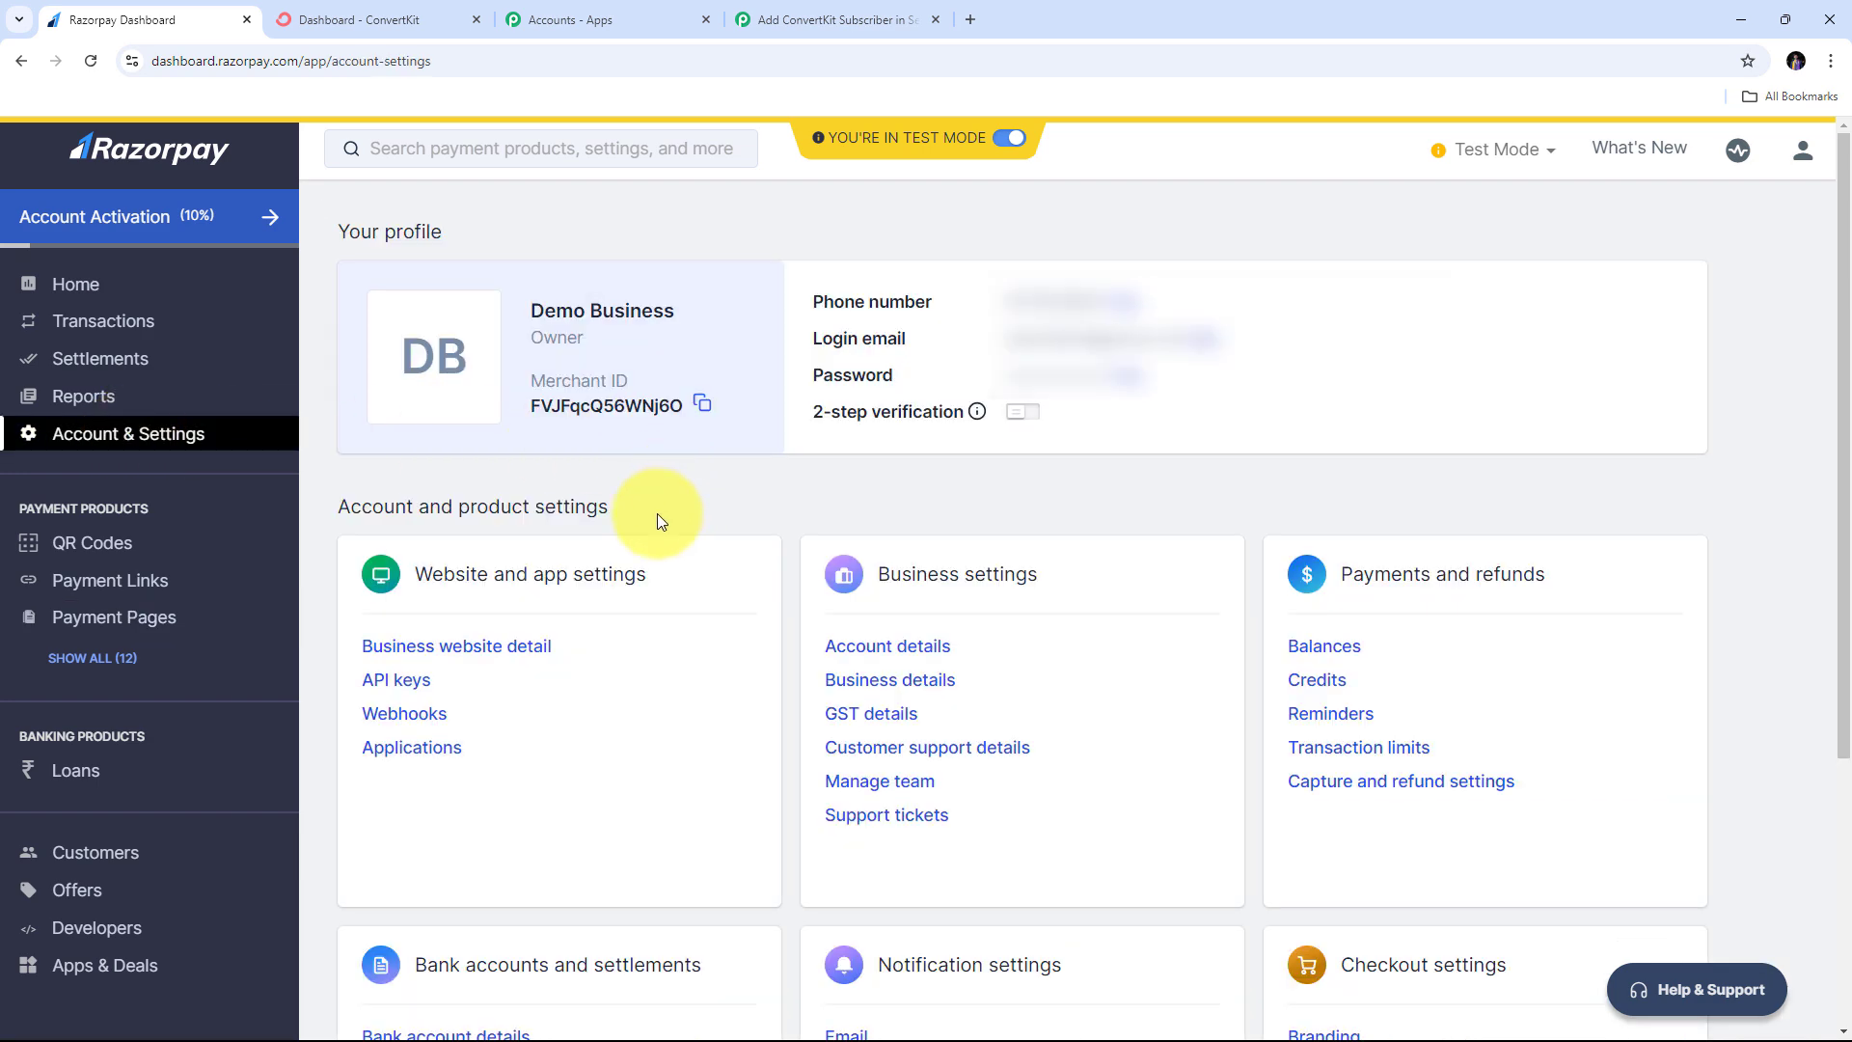
pyautogui.click(404, 715)
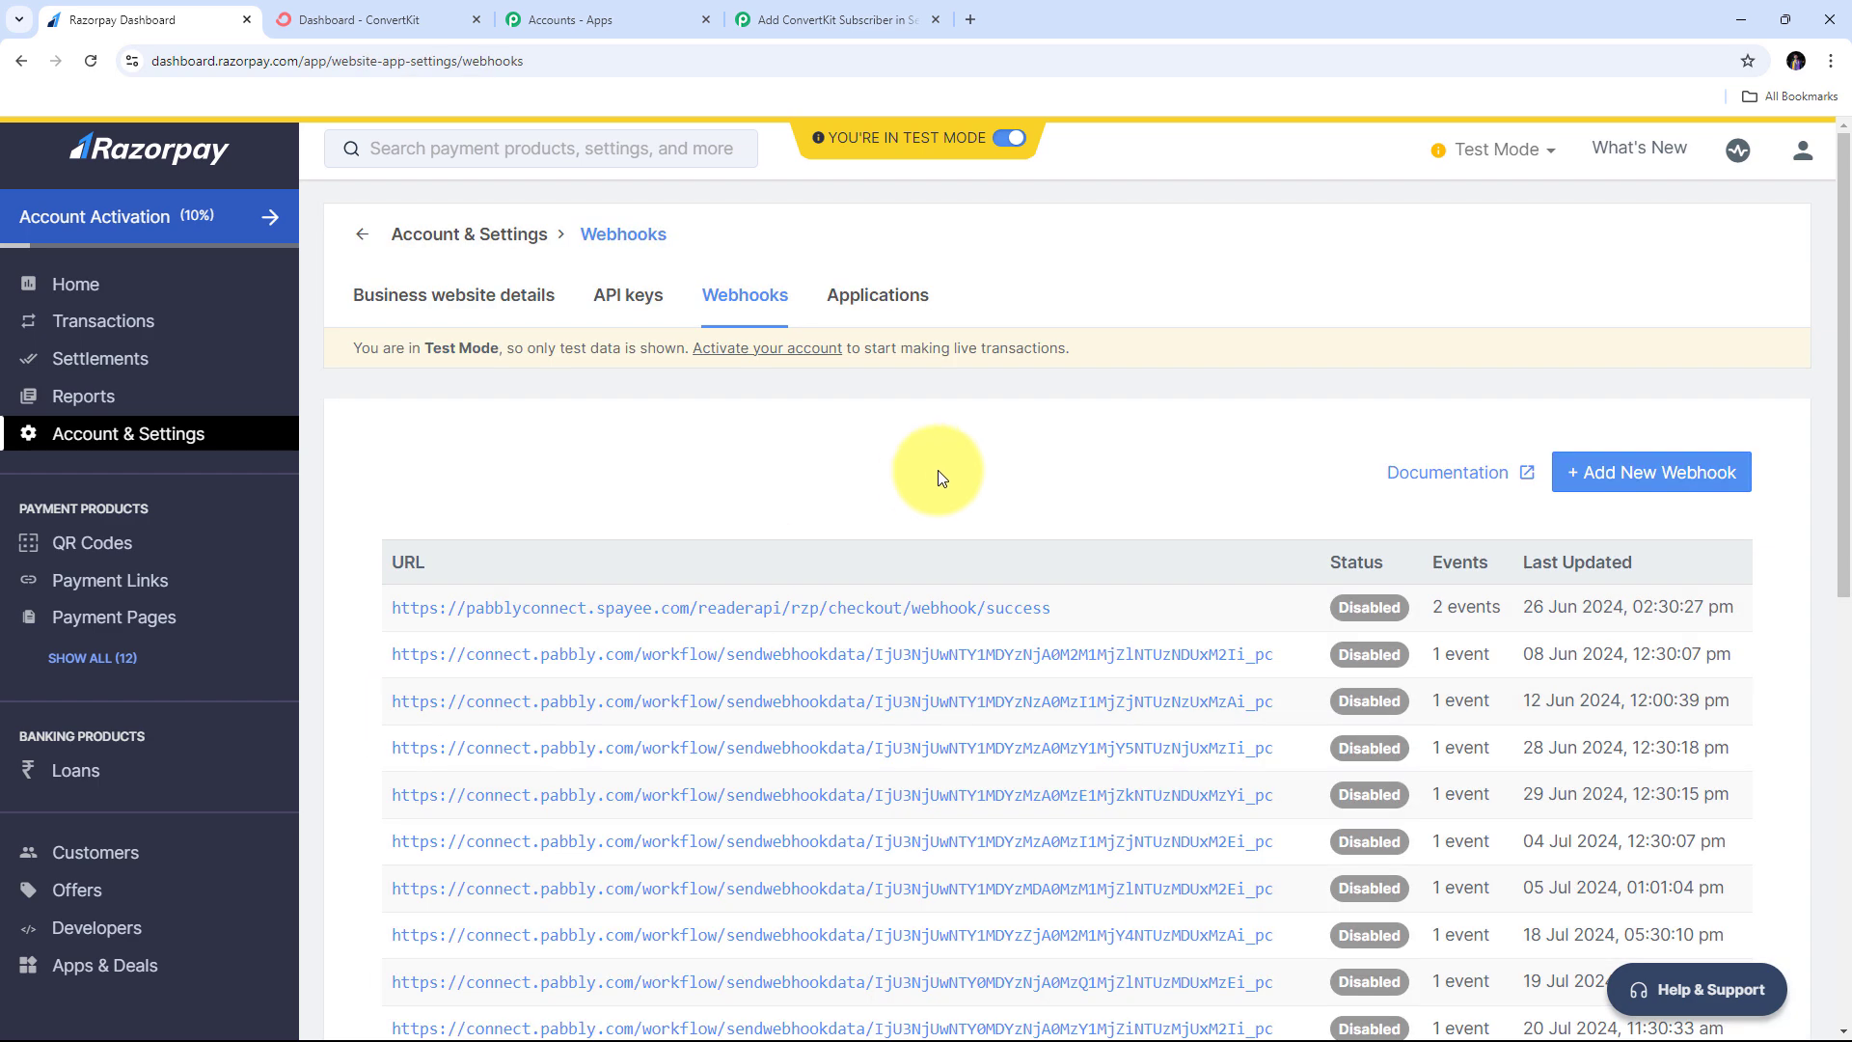
pyautogui.click(1640, 487)
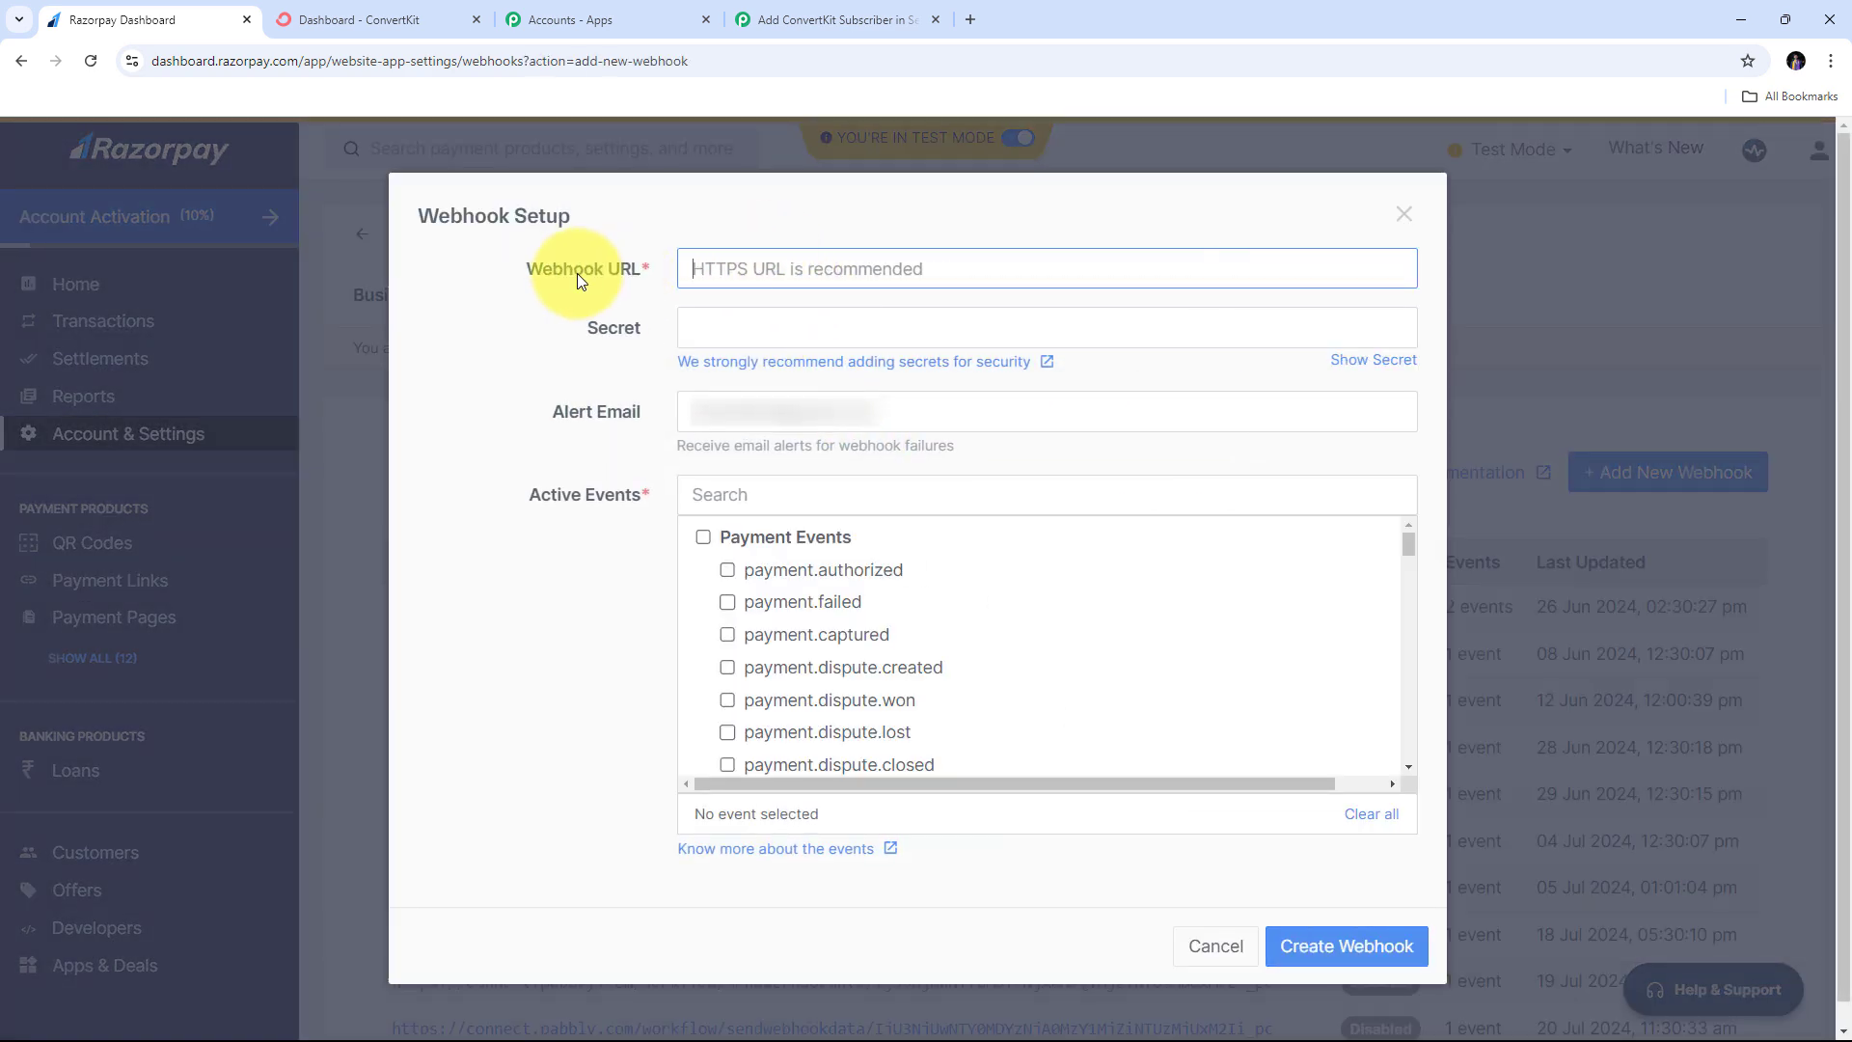
# - Paste the Pabbly URL as the webhook URL, tick order.paid, and create the webhook
pyautogui.rightClick(749, 273)
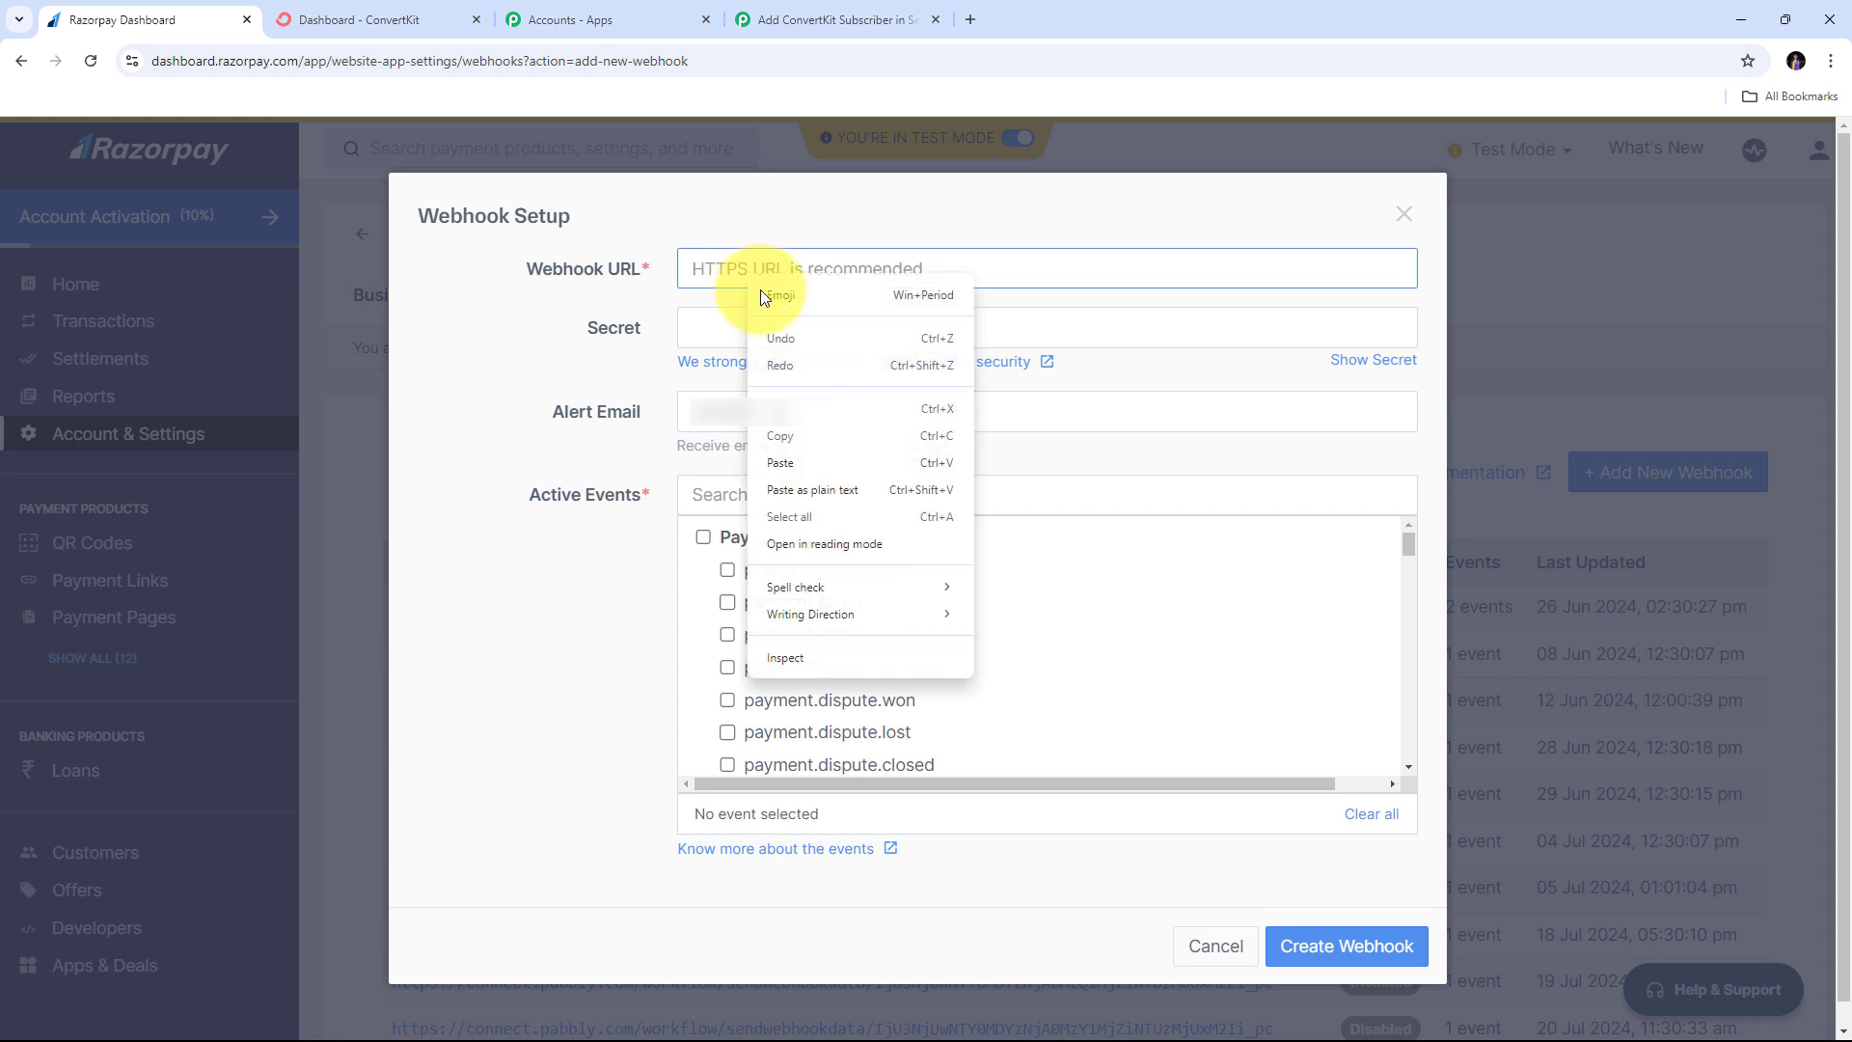
pyautogui.click(807, 454)
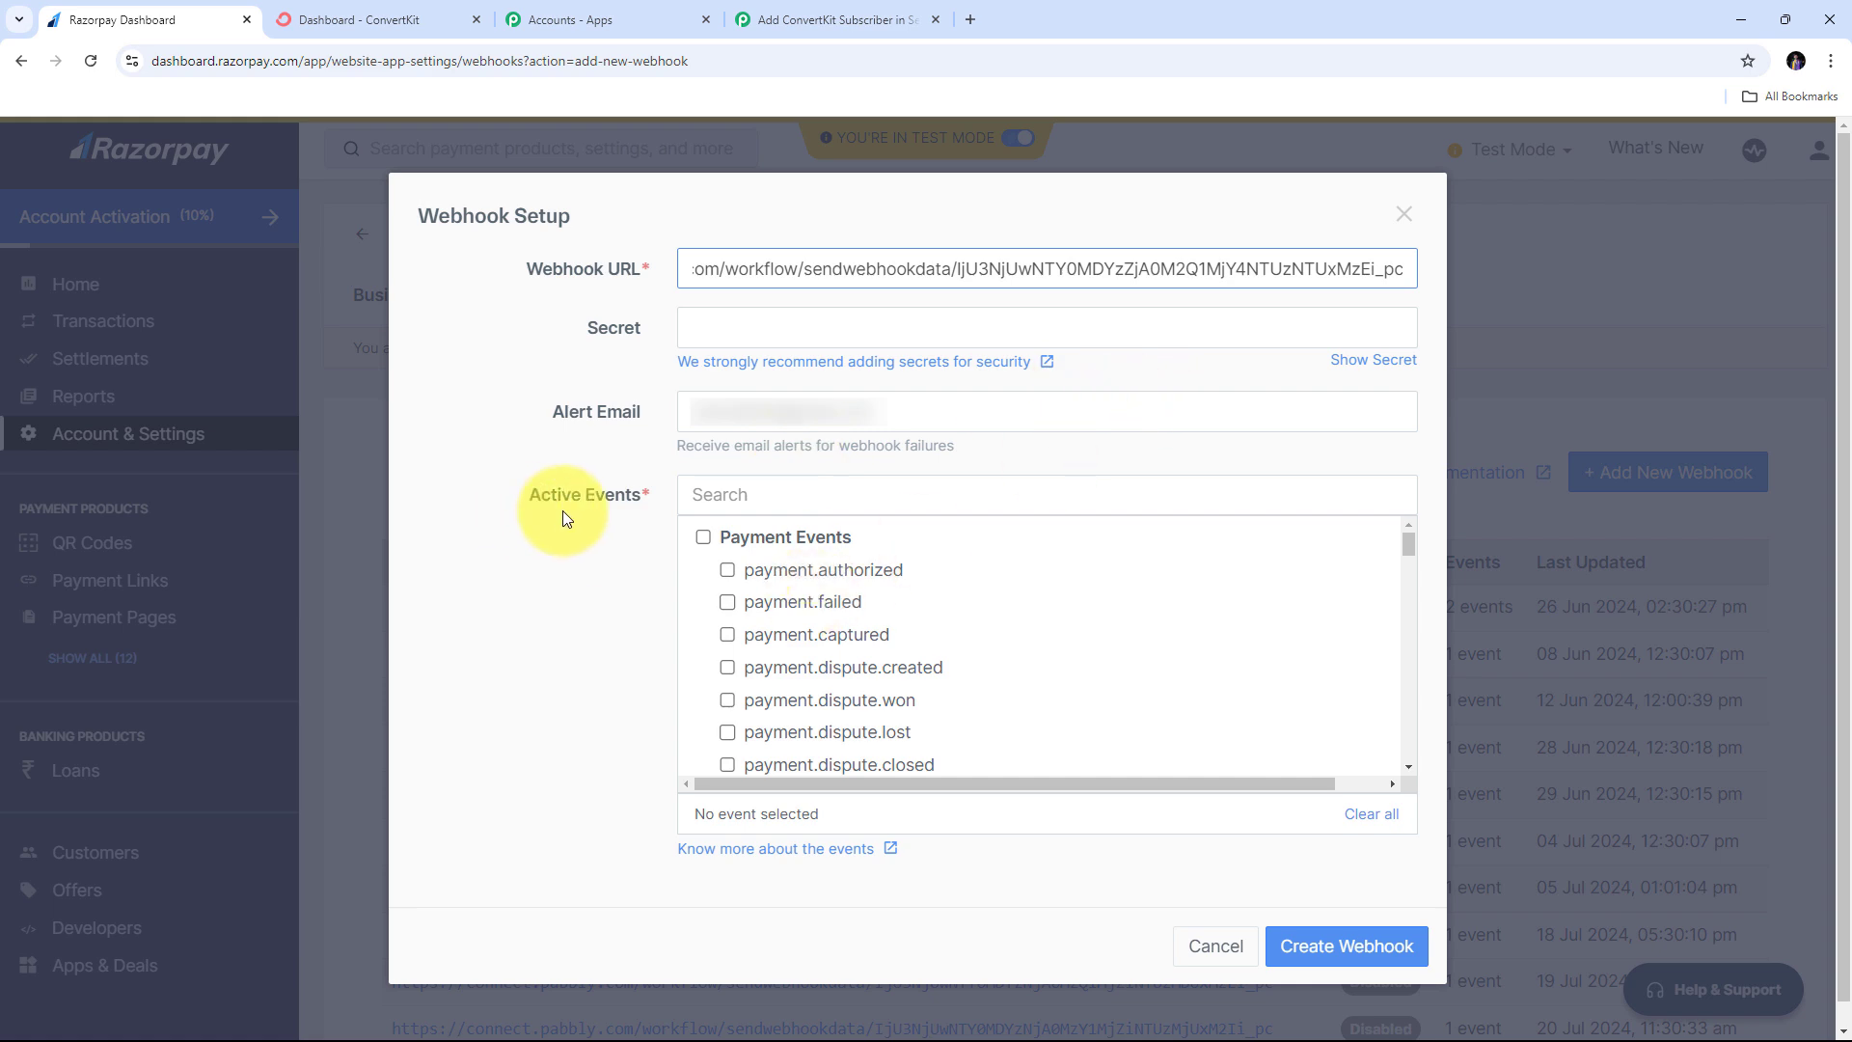
pyautogui.scroll(-6, 1103, 595)
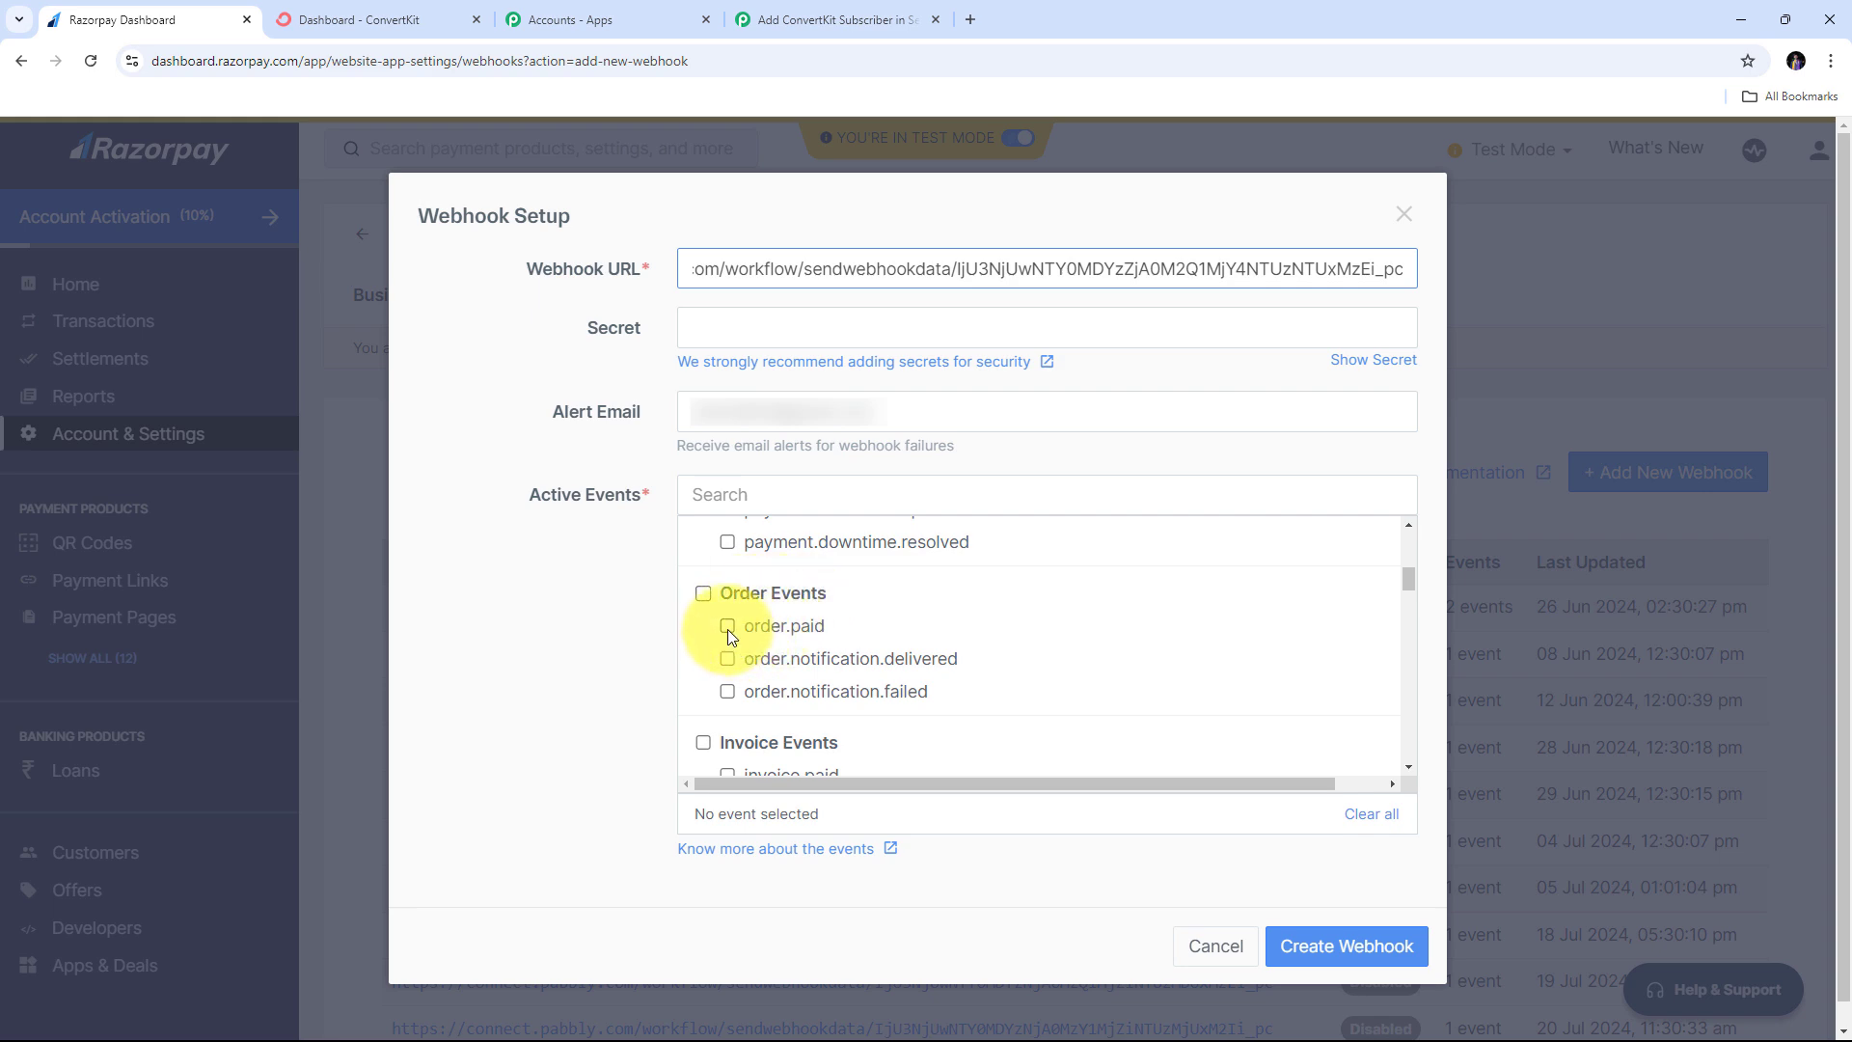
pyautogui.click(728, 628)
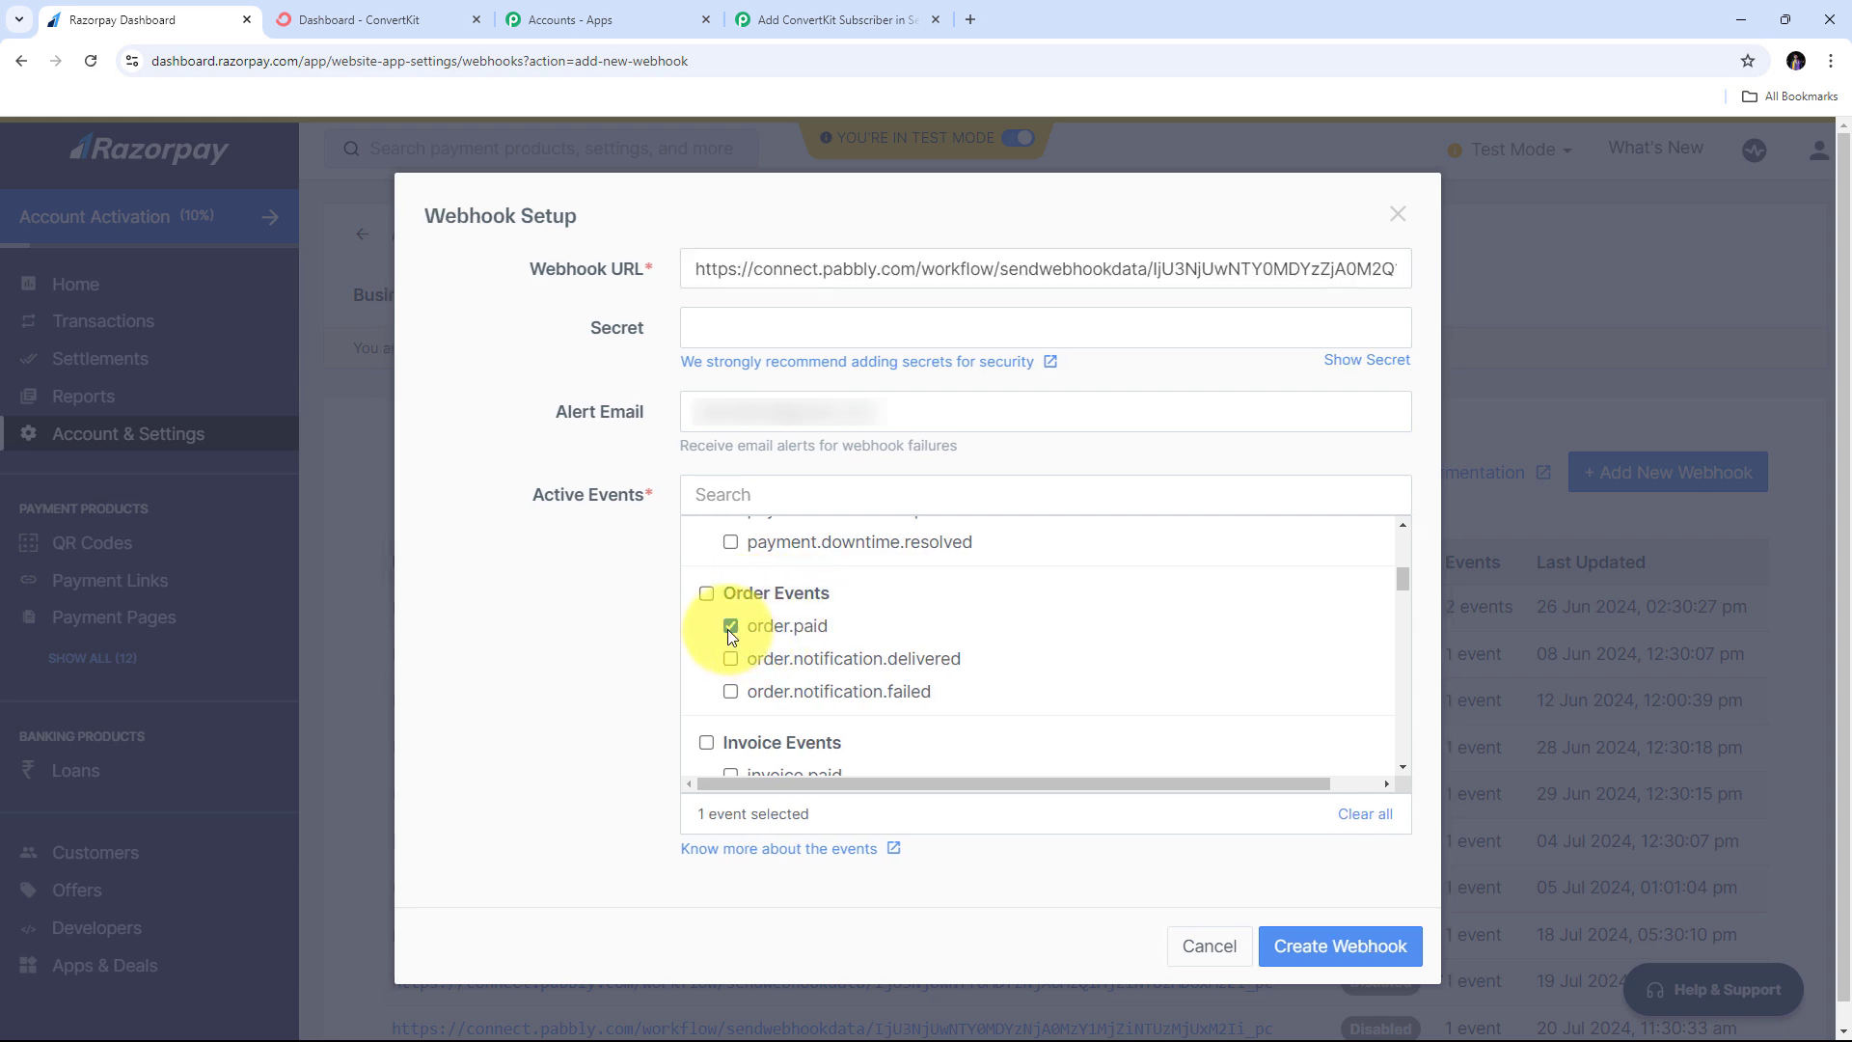
pyautogui.click(1346, 950)
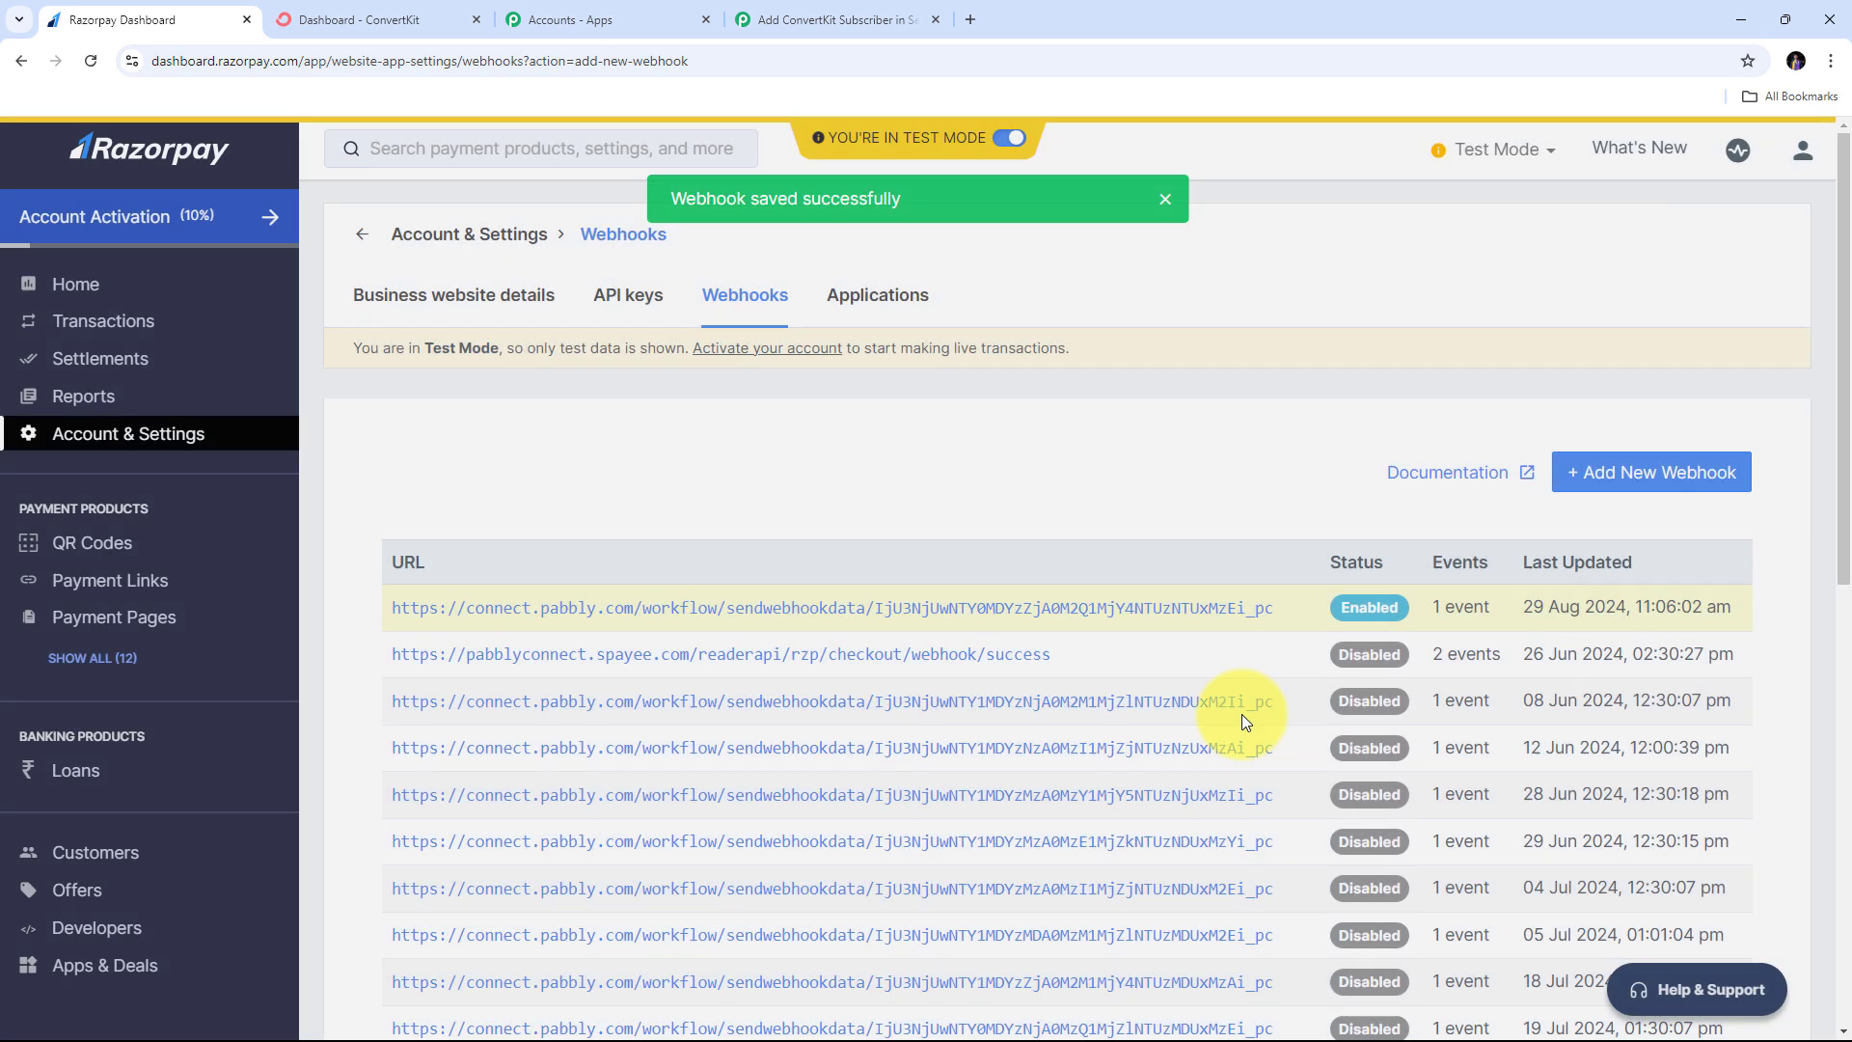
pyautogui.scroll(-10, 1005, 359)
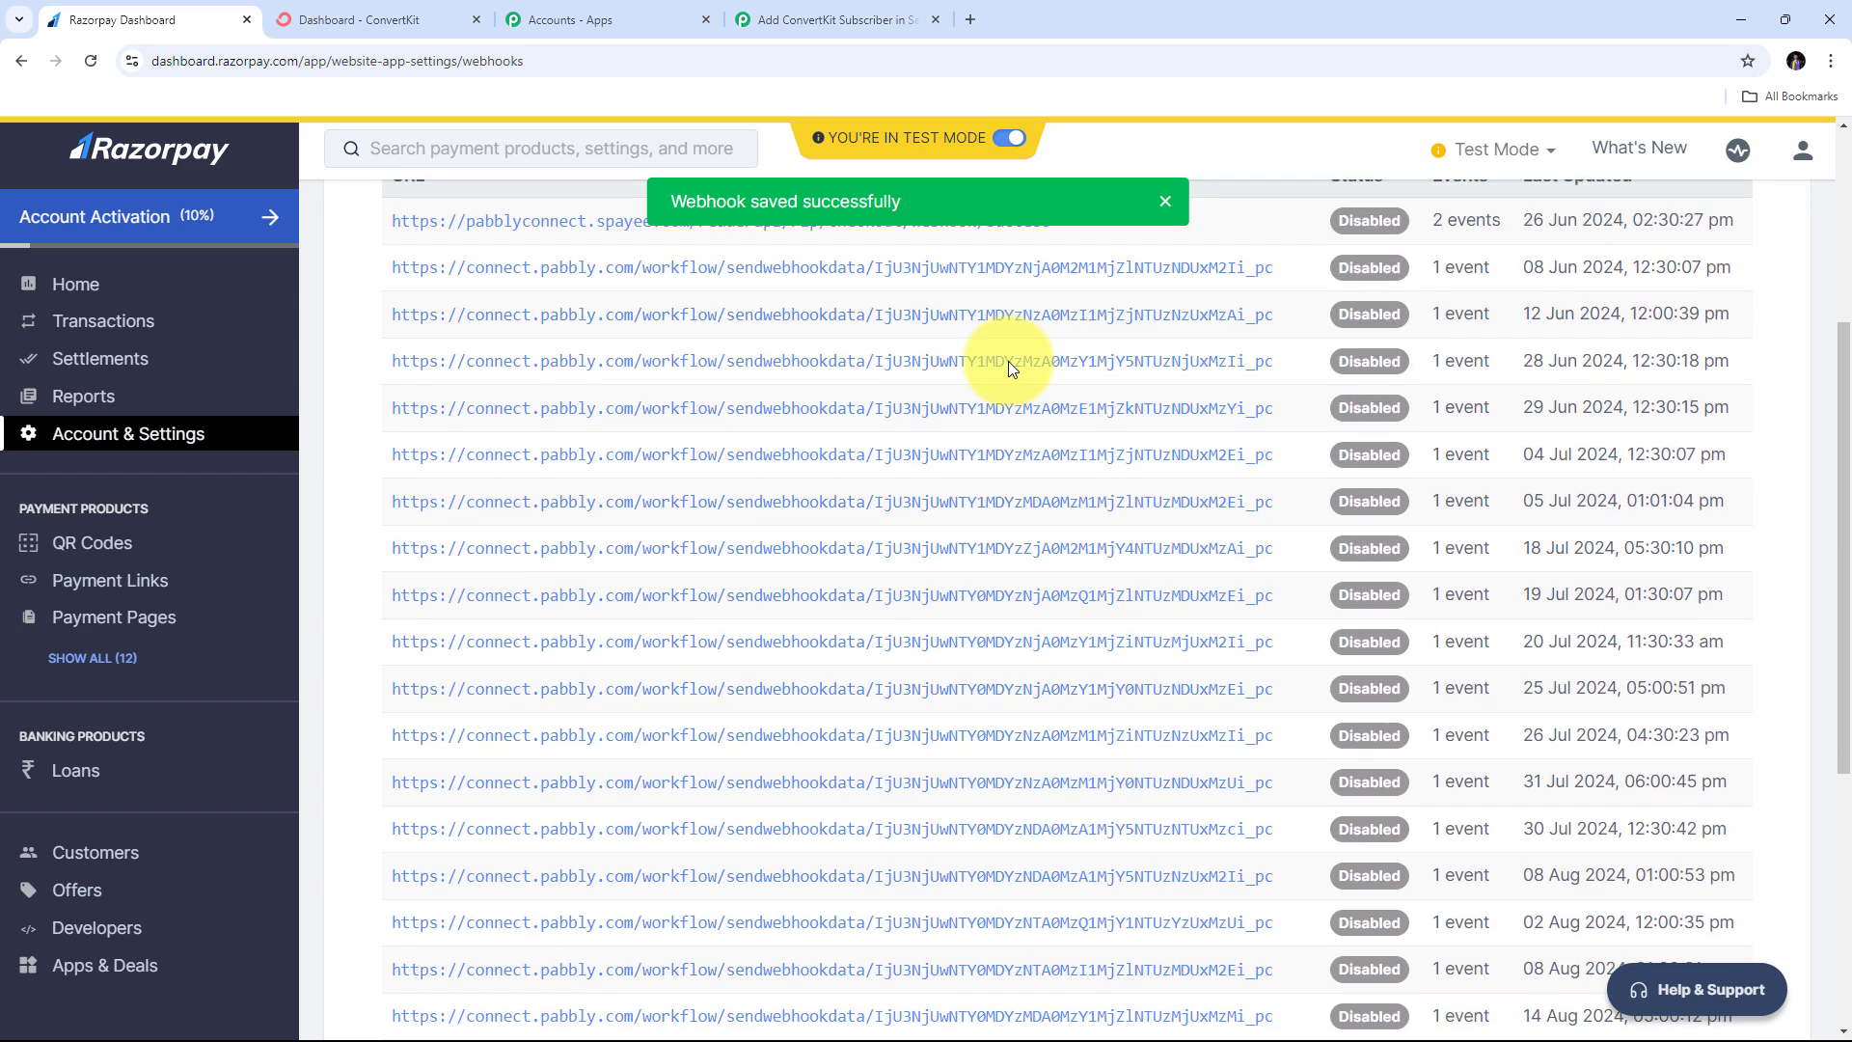
pyautogui.scroll(10, 1005, 364)
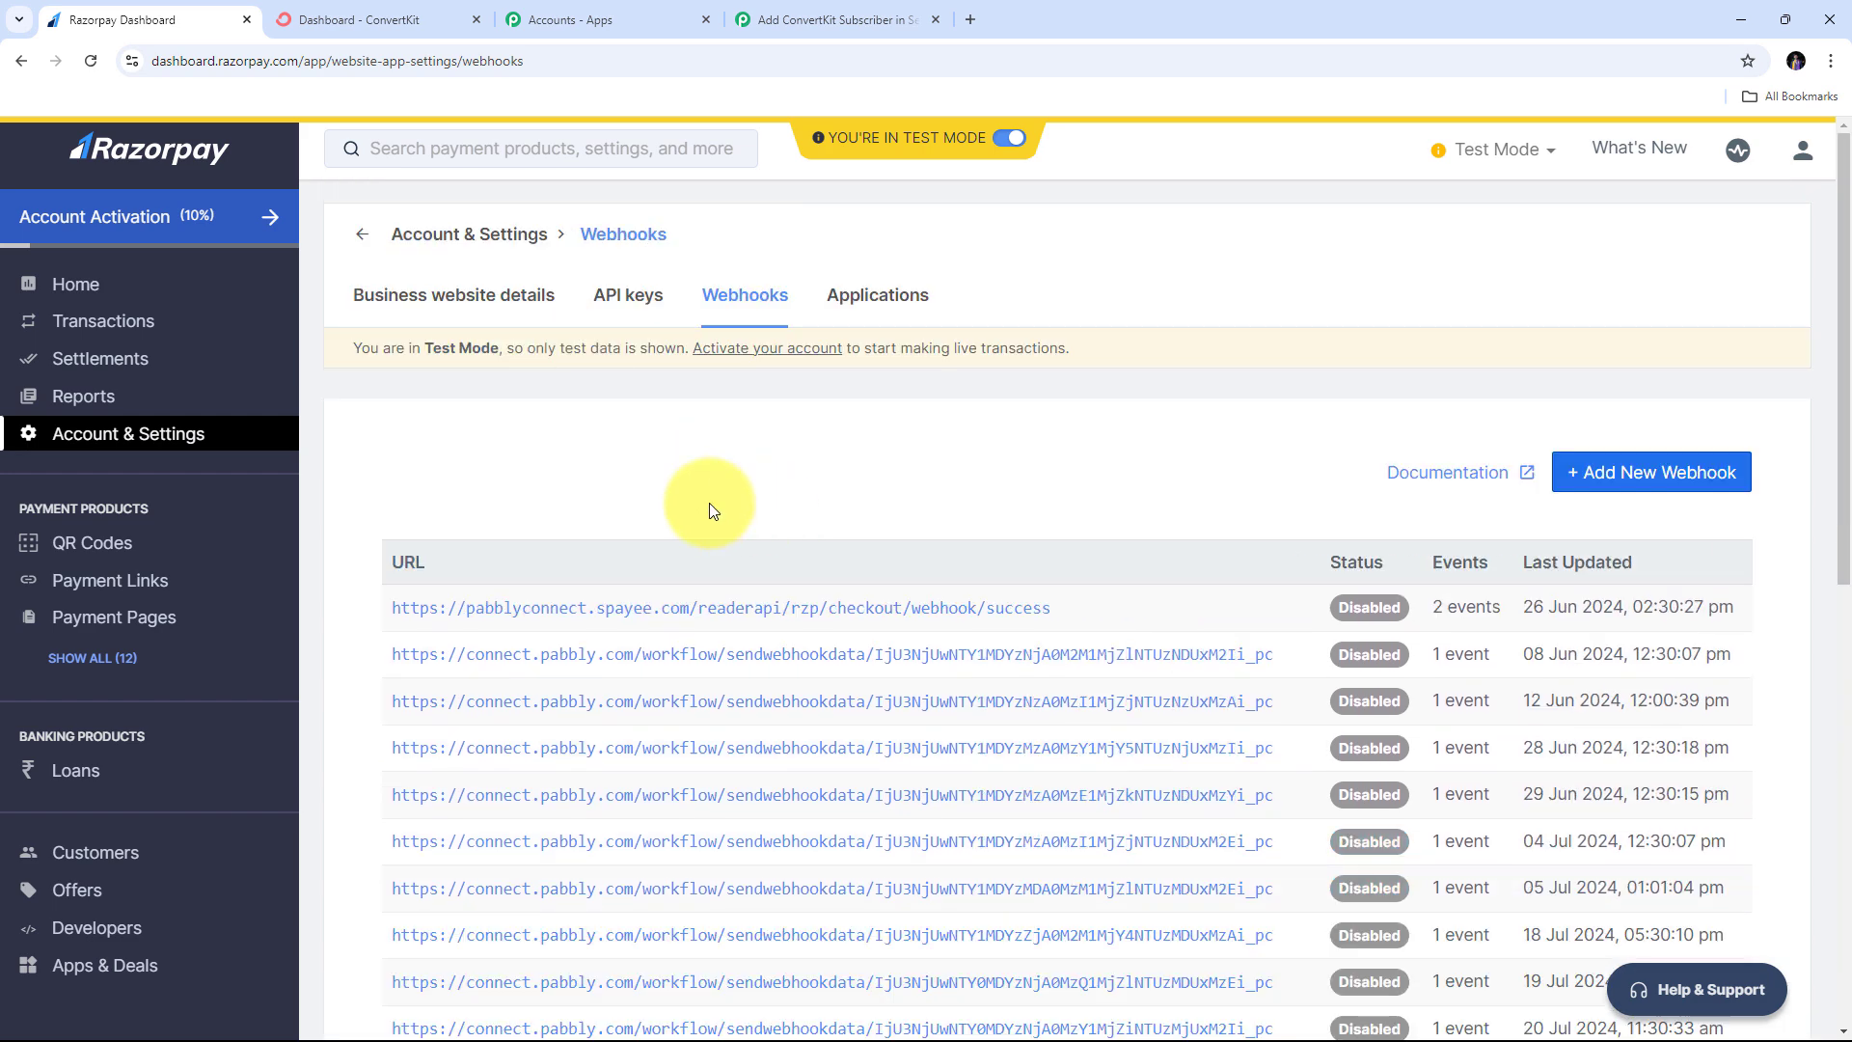
# - Confirm Pabbly is still awaiting the webhook, then open Razorpay's Payment Pages list
pyautogui.click(839, 21)
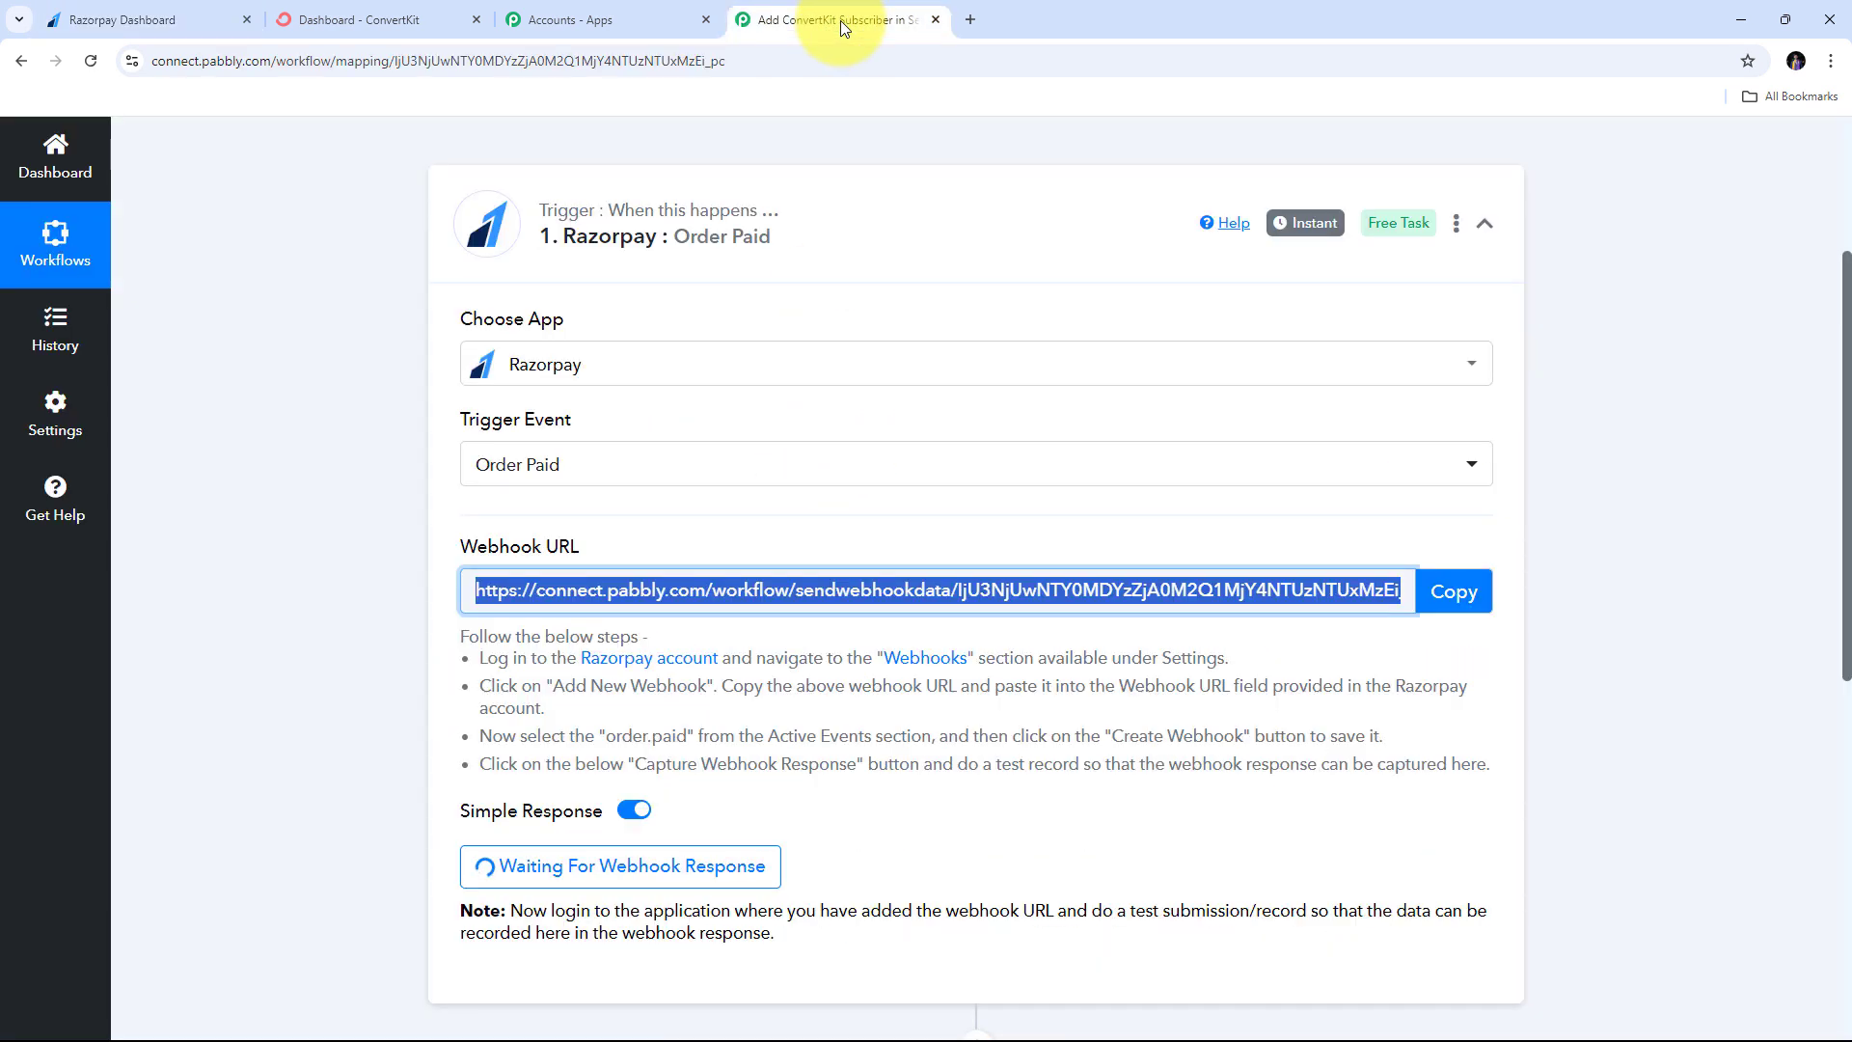
pyautogui.scroll(-3, 957, 551)
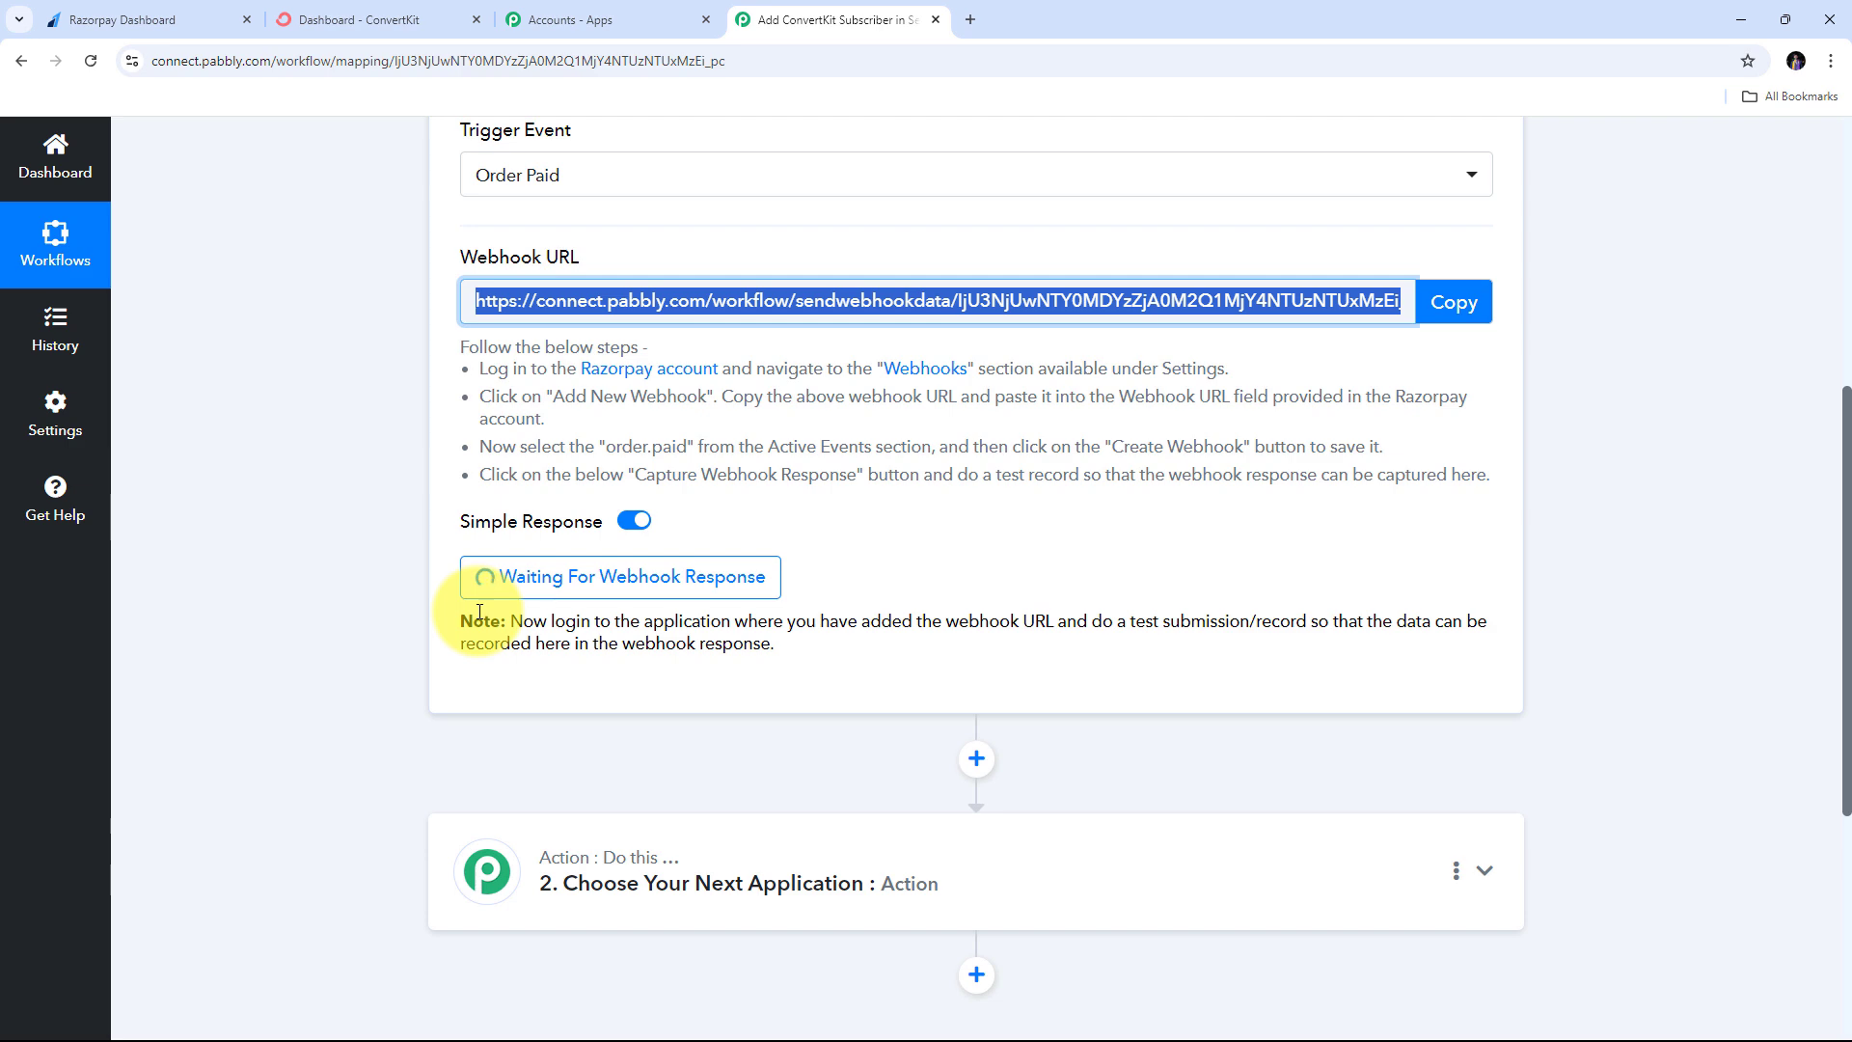
pyautogui.click(123, 14)
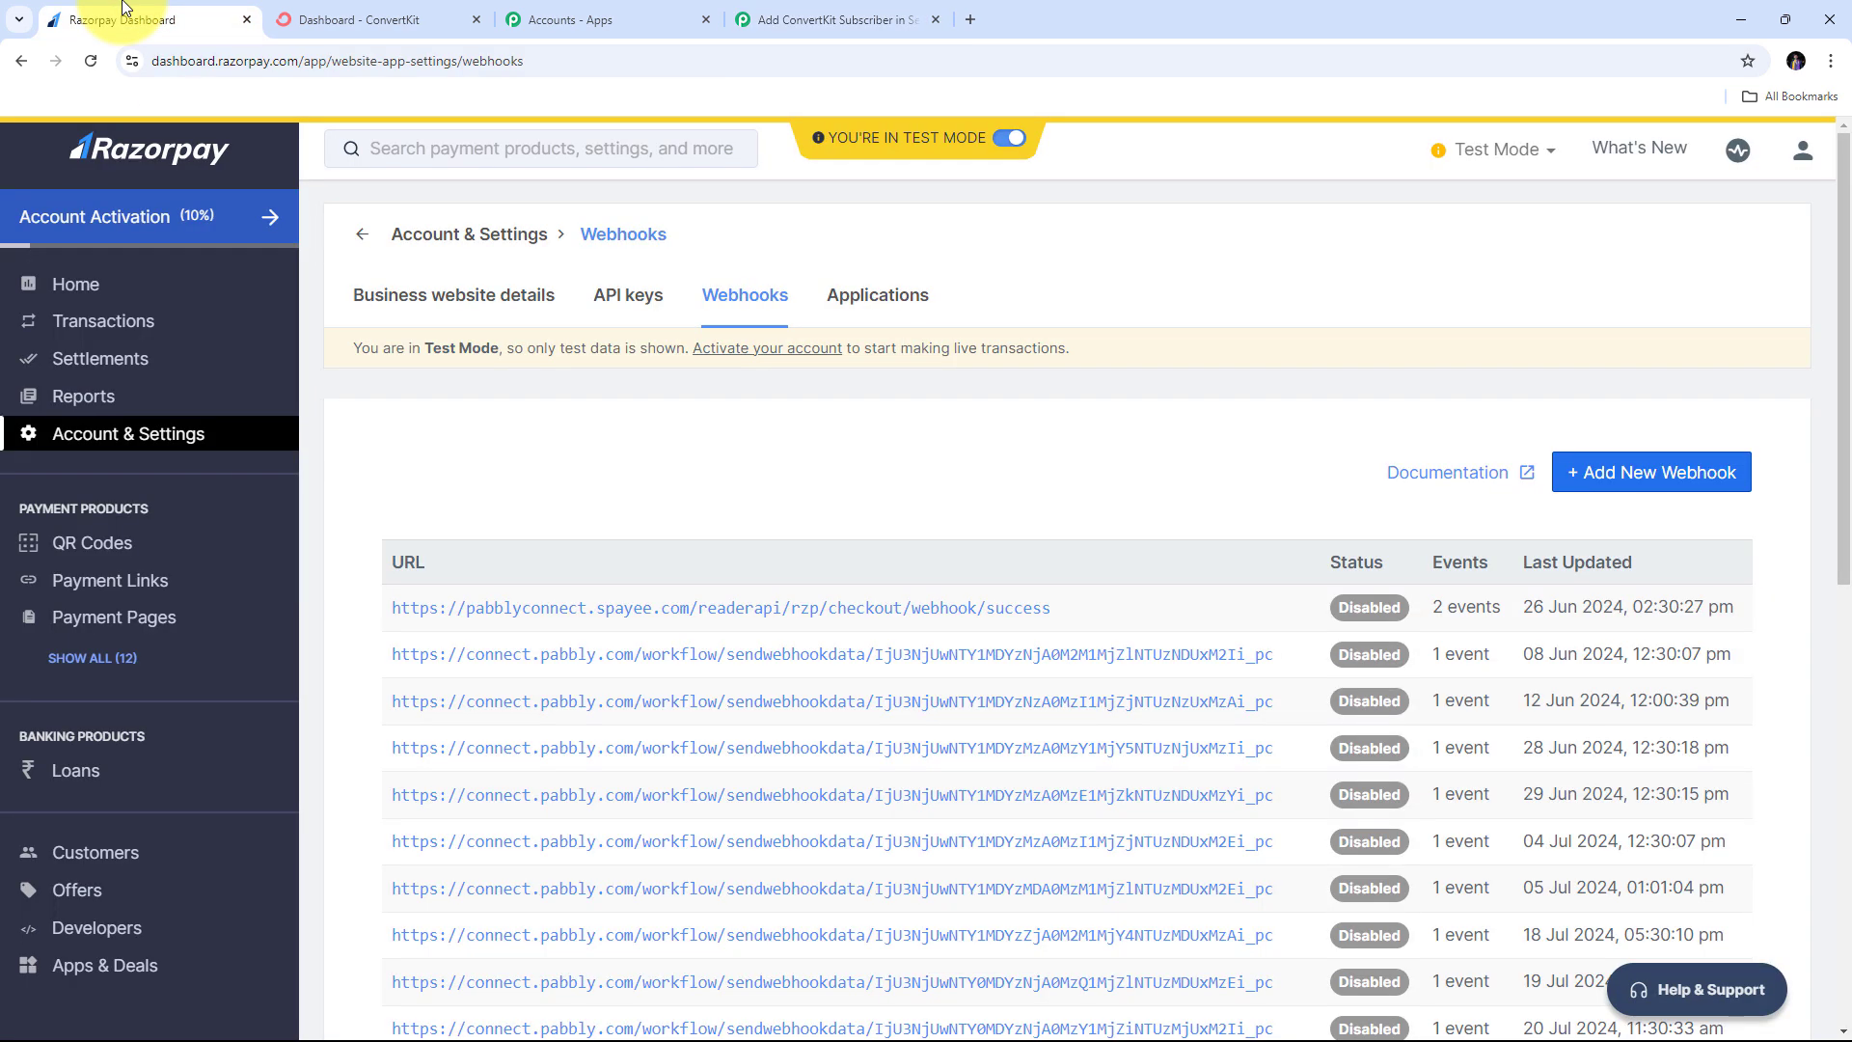
pyautogui.click(126, 629)
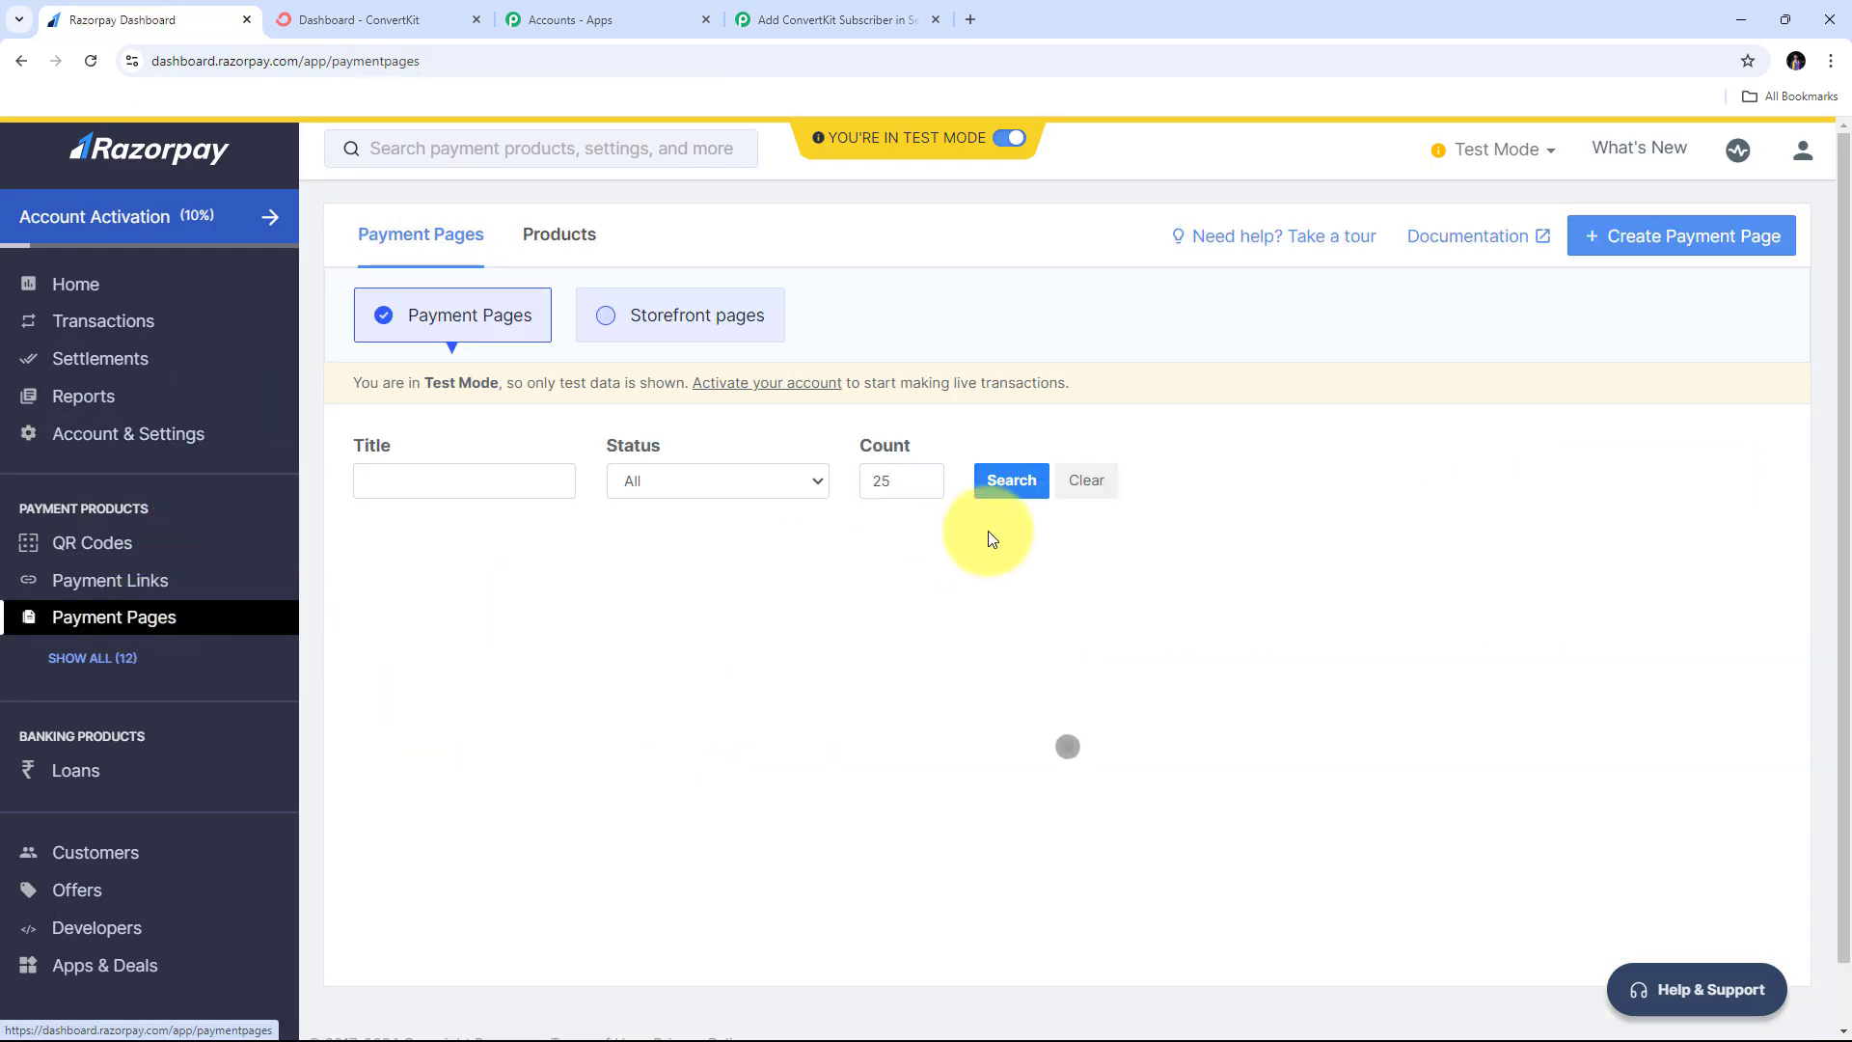
pyautogui.scroll(-2, 1196, 449)
pyautogui.scroll(-4, 1196, 449)
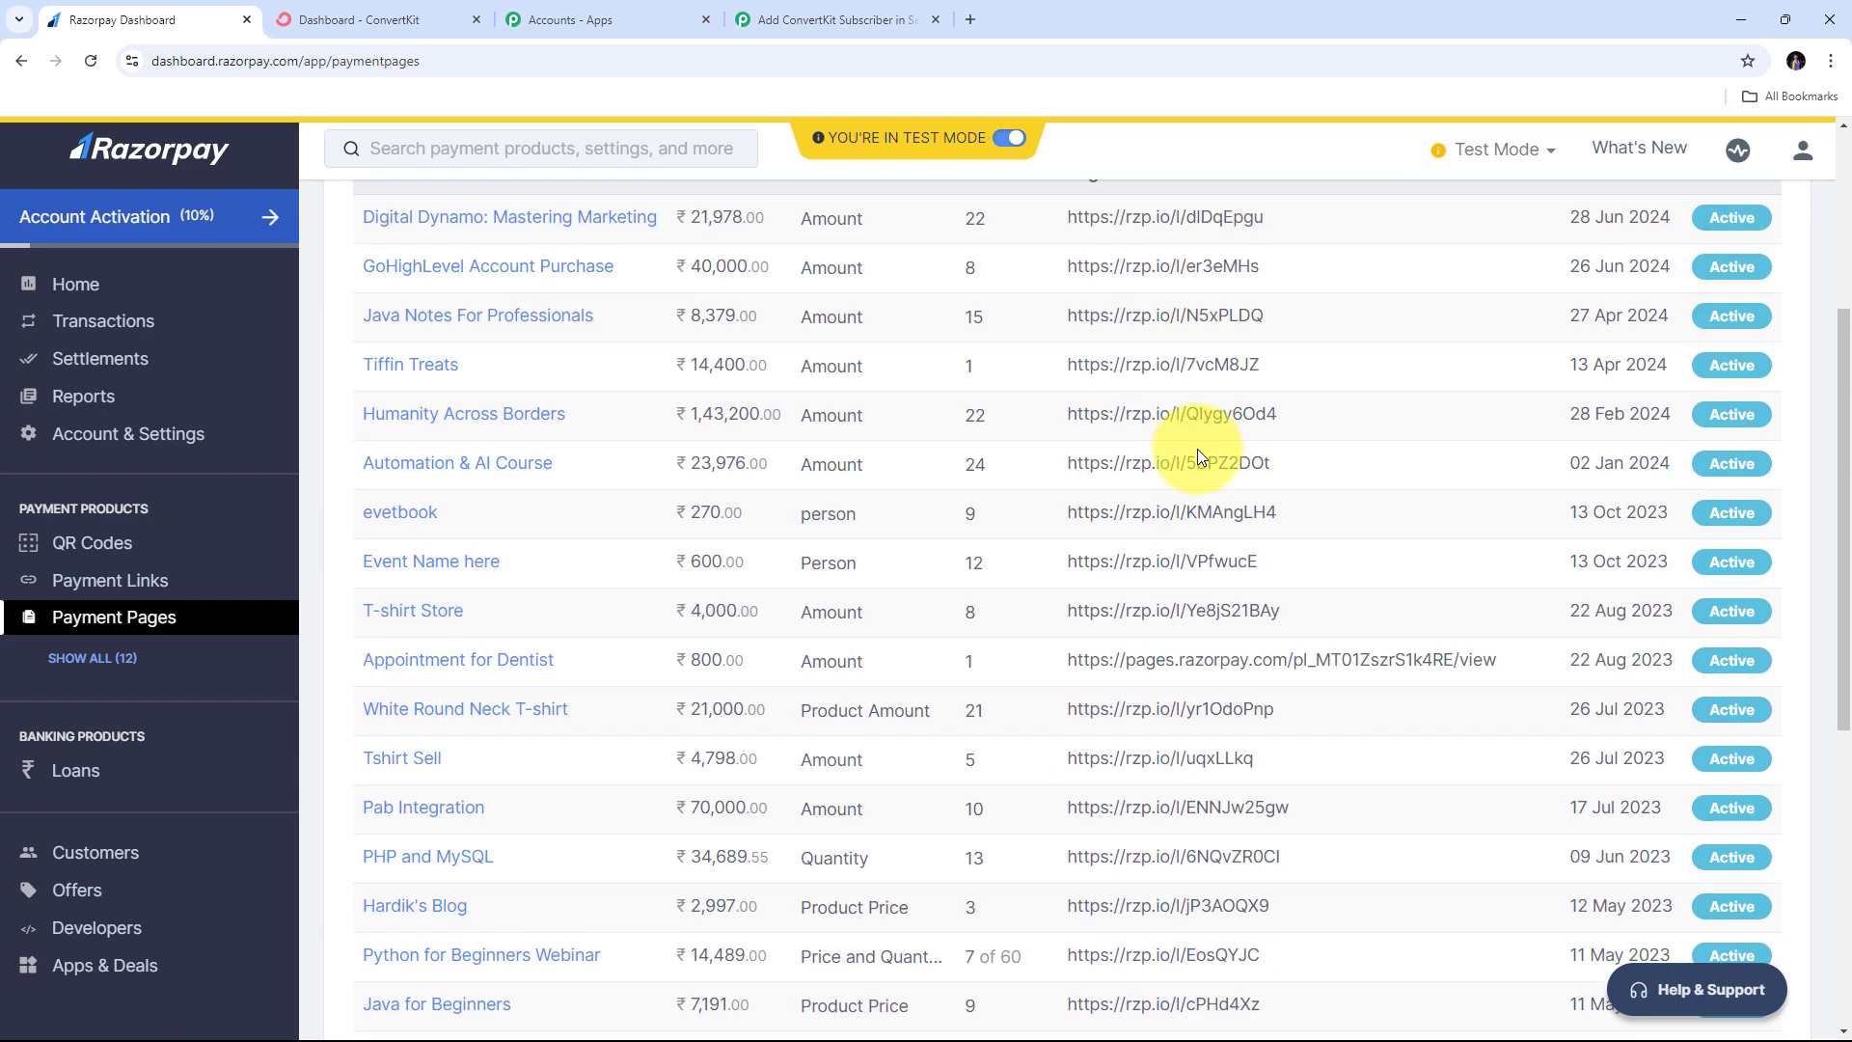
# - Open the copied PHP and MySQL payment page link in a new browser tab
pyautogui.scroll(3, 558, 448)
pyautogui.scroll(-3, 617, 757)
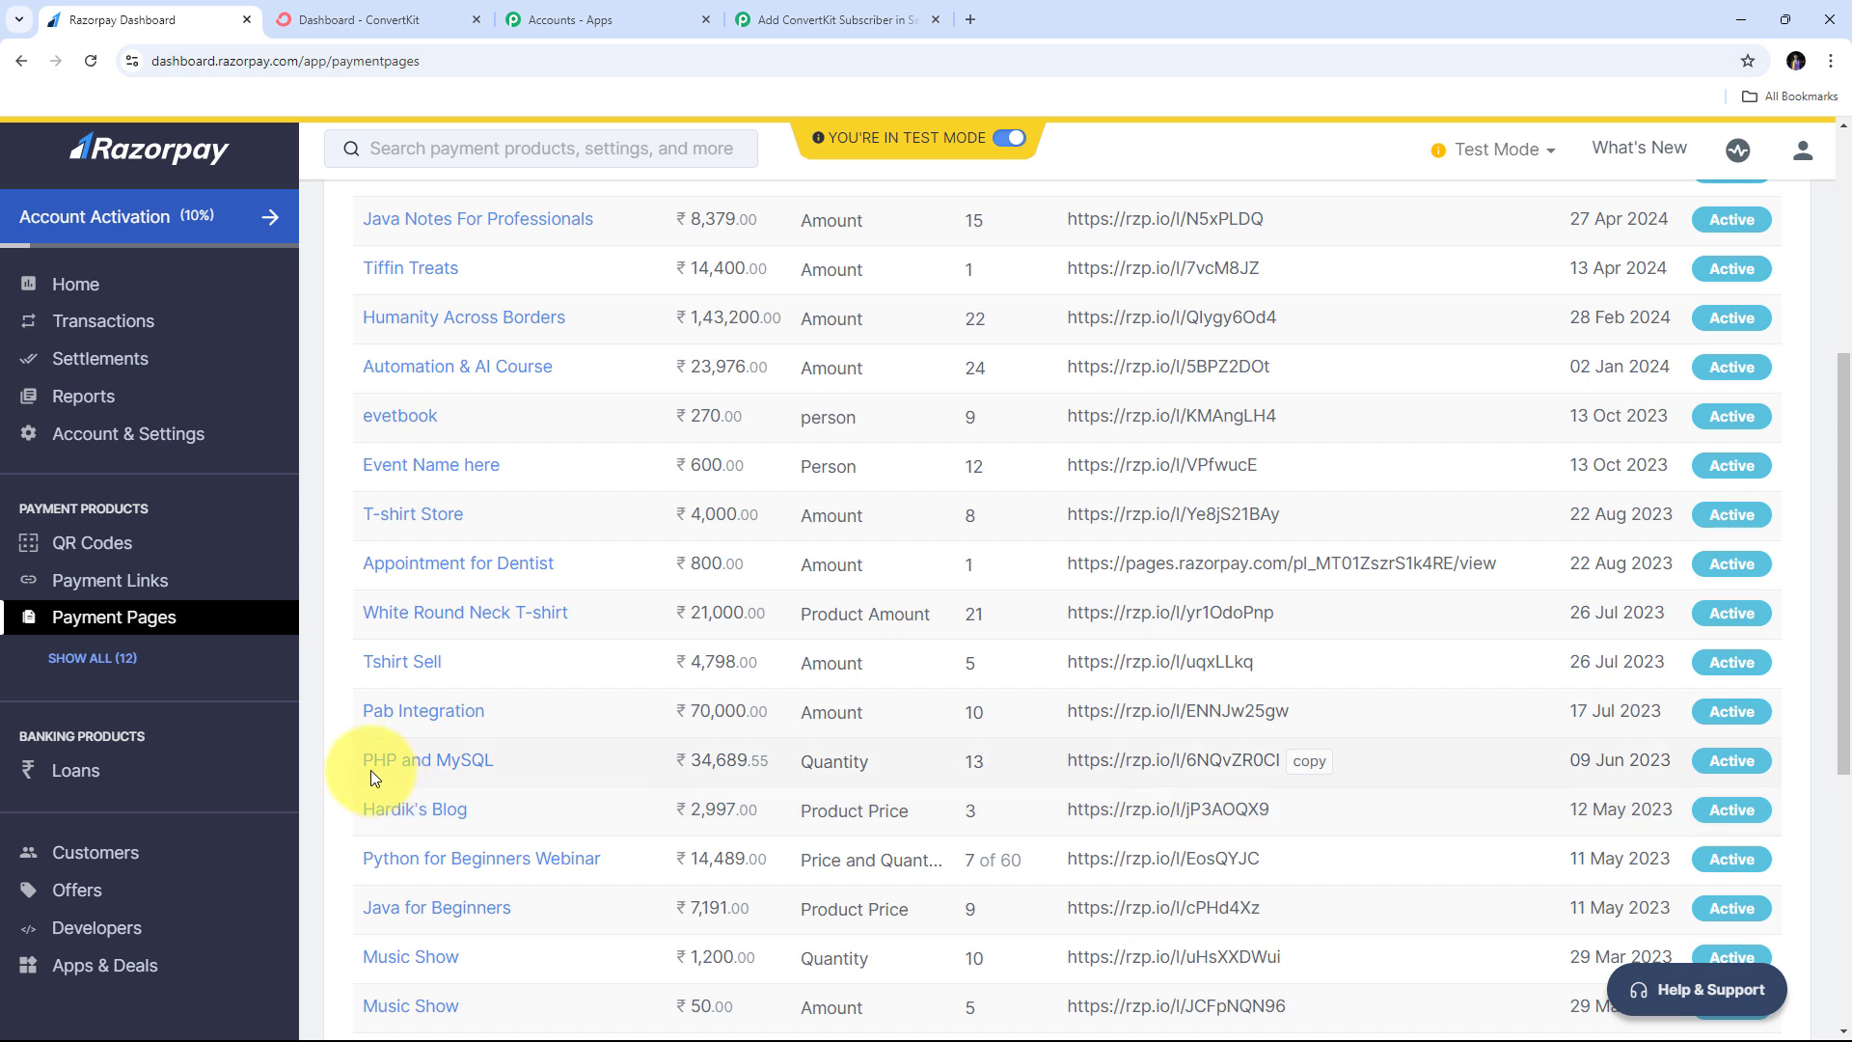
pyautogui.click(1310, 762)
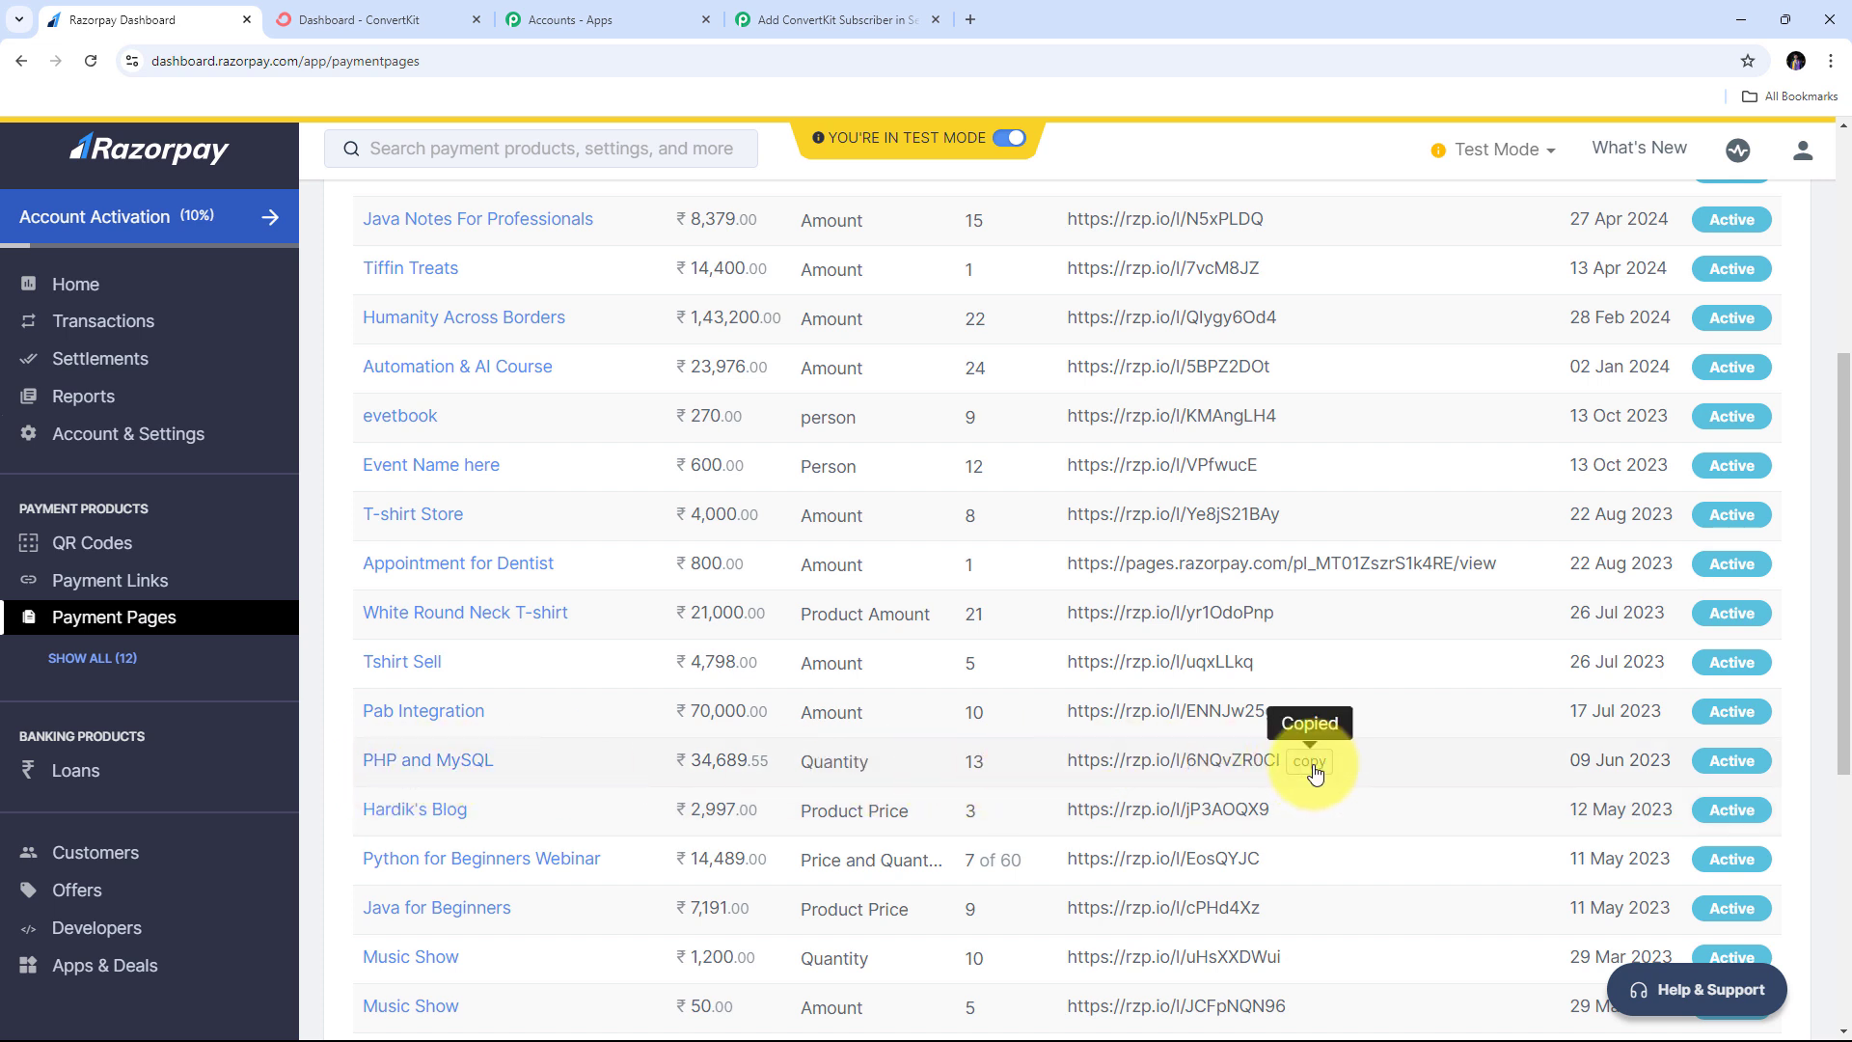
pyautogui.click(968, 22)
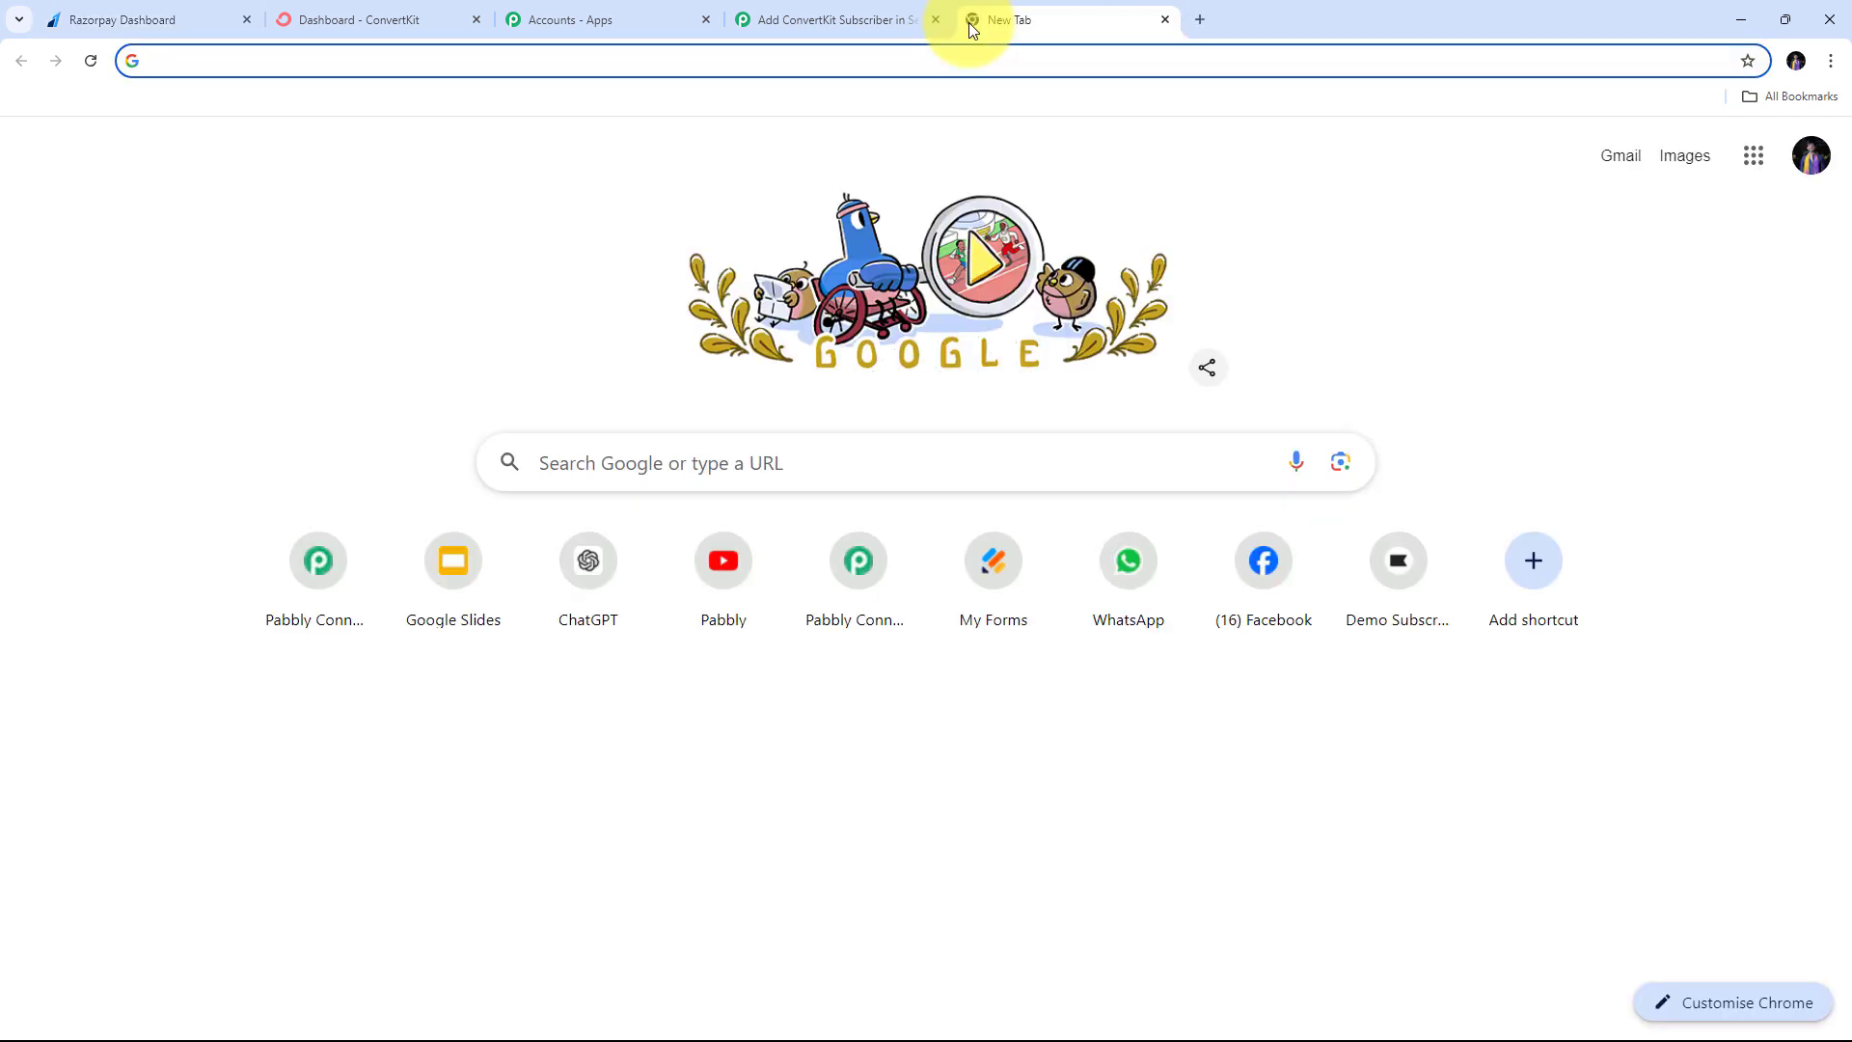
pyautogui.hotkey('ctrl', 'v')
pyautogui.press('Return')
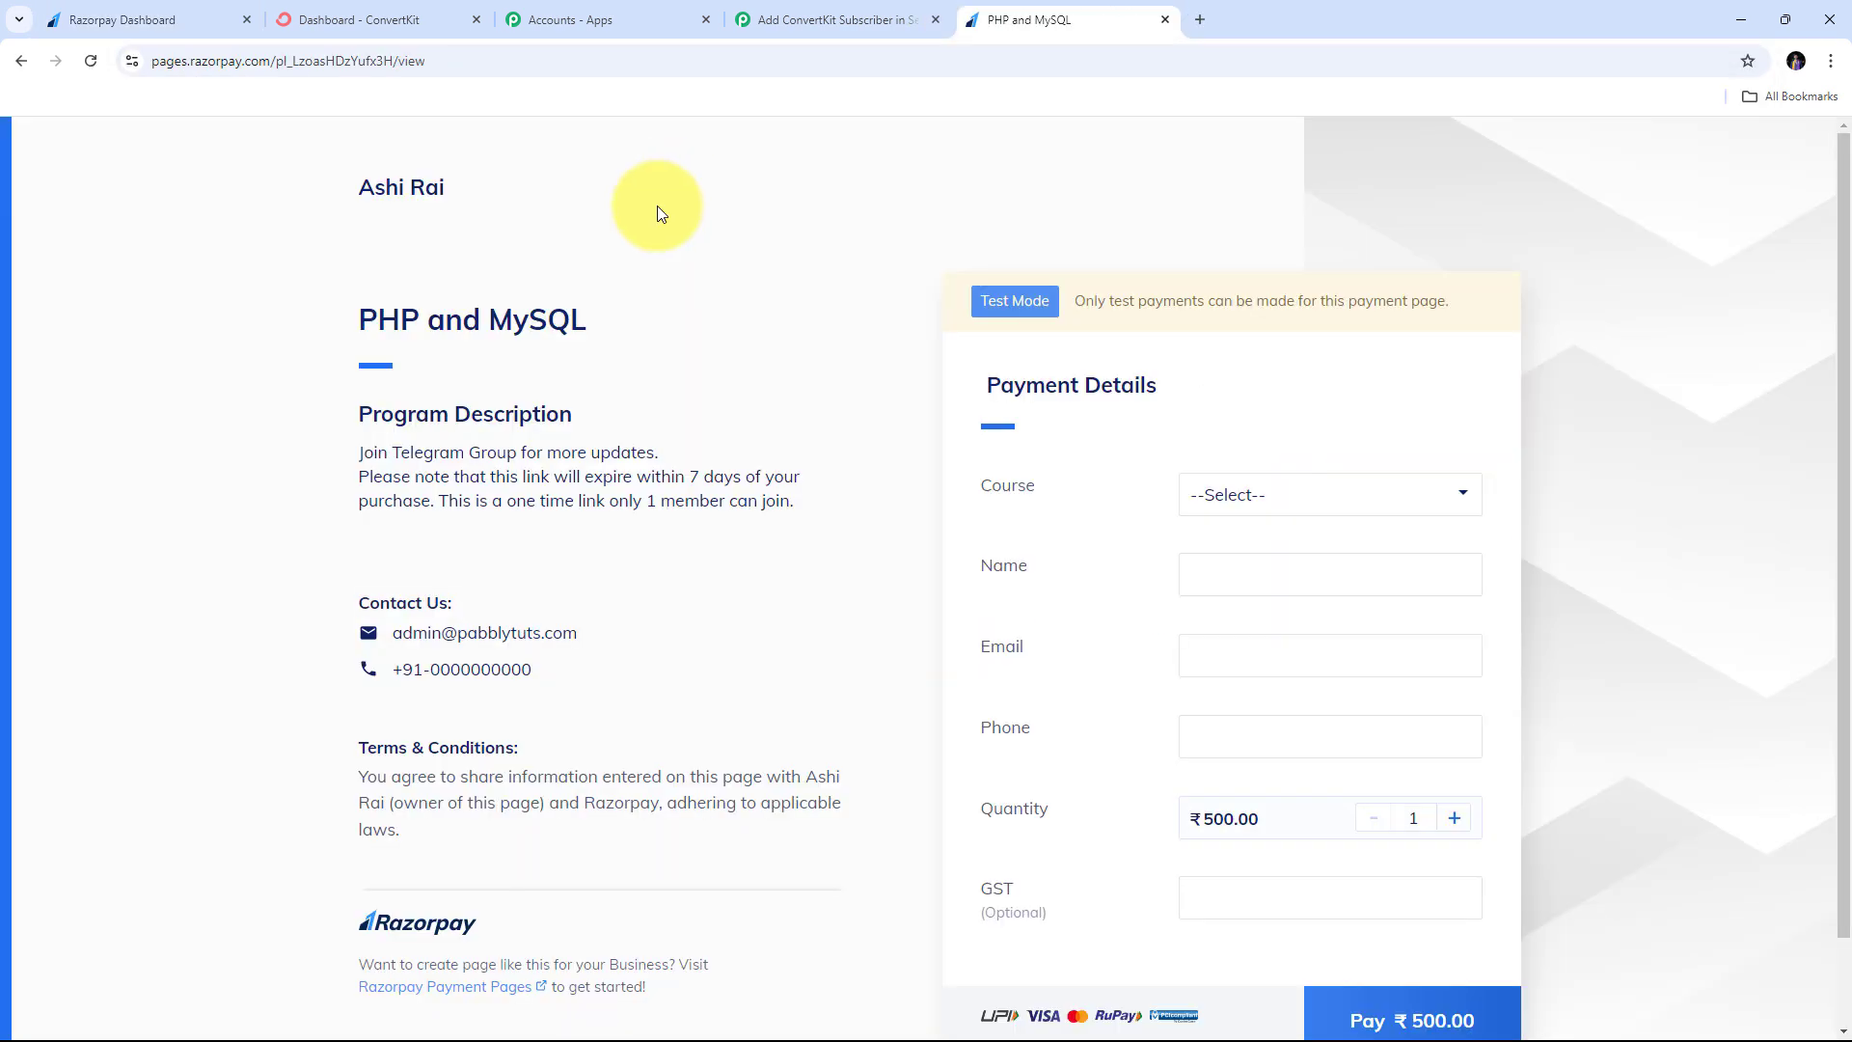
# - Select the PHP and MySQL course on the Razorpay payment page
pyautogui.scroll(-1, 807, 275)
pyautogui.scroll(1, 806, 275)
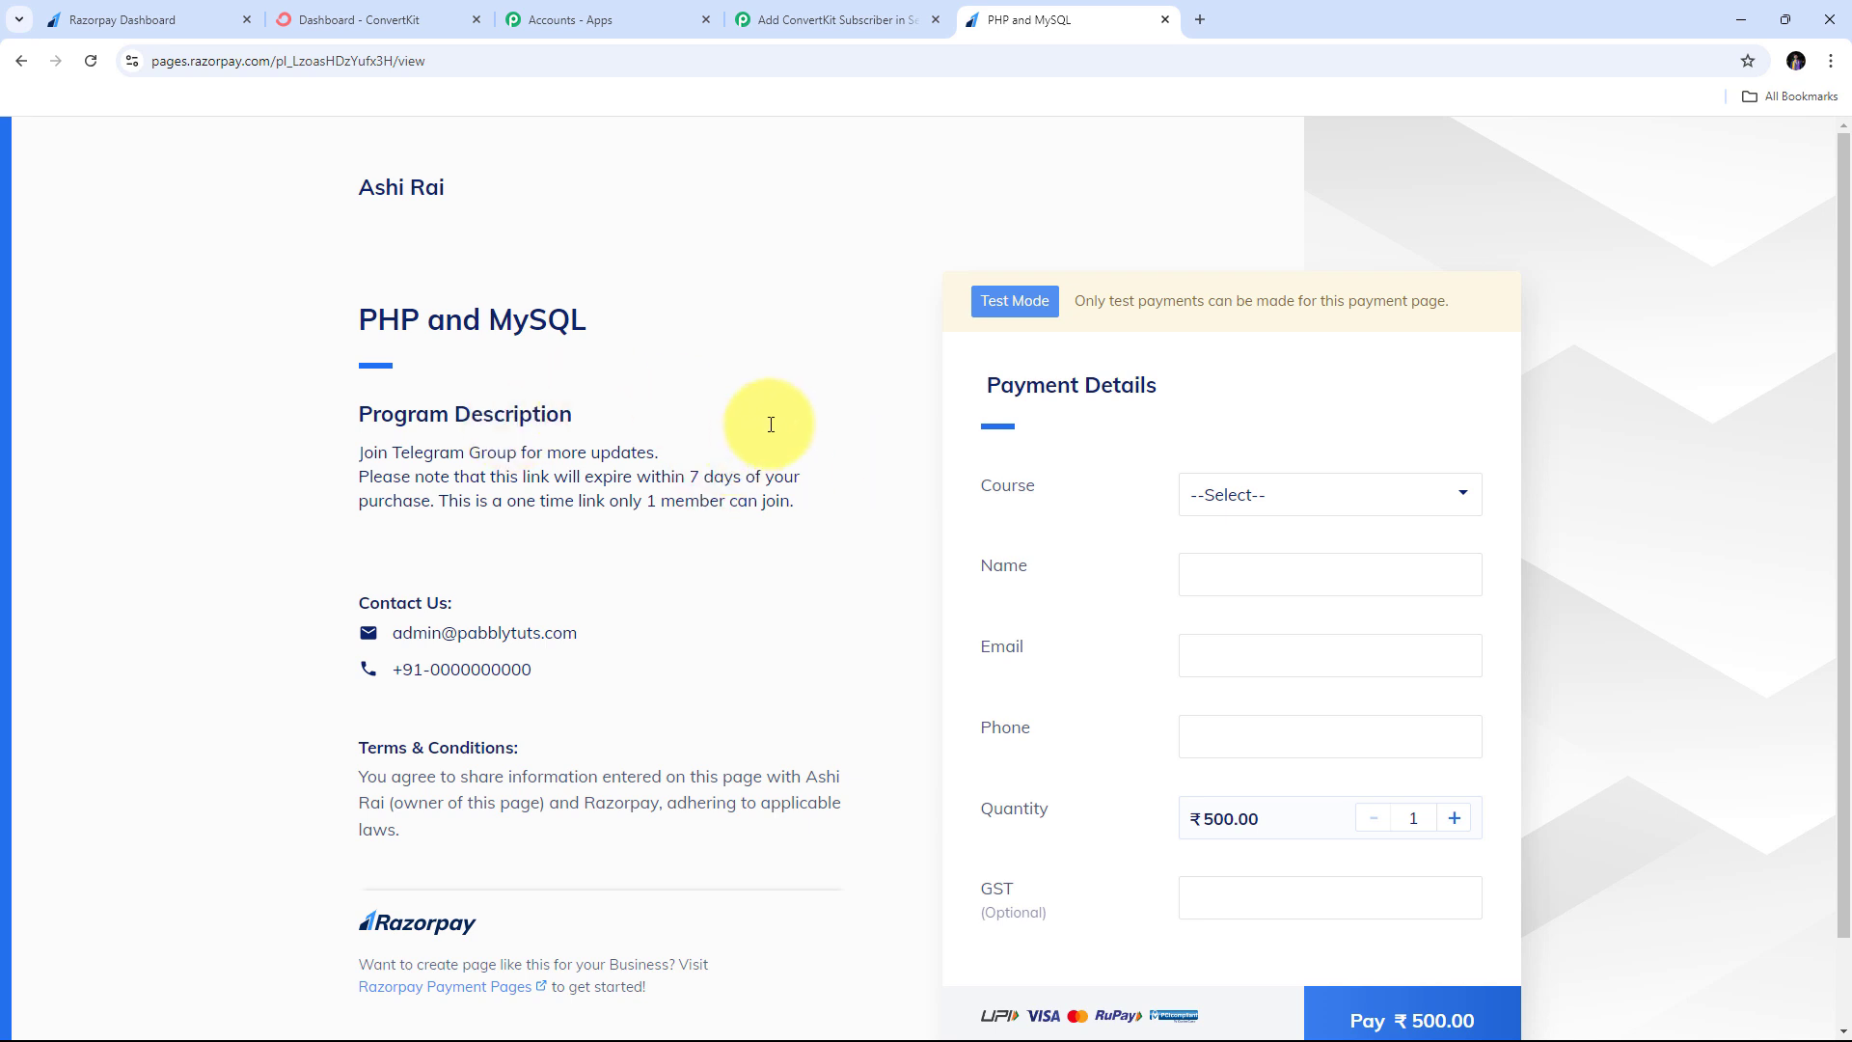
pyautogui.scroll(-1, 771, 424)
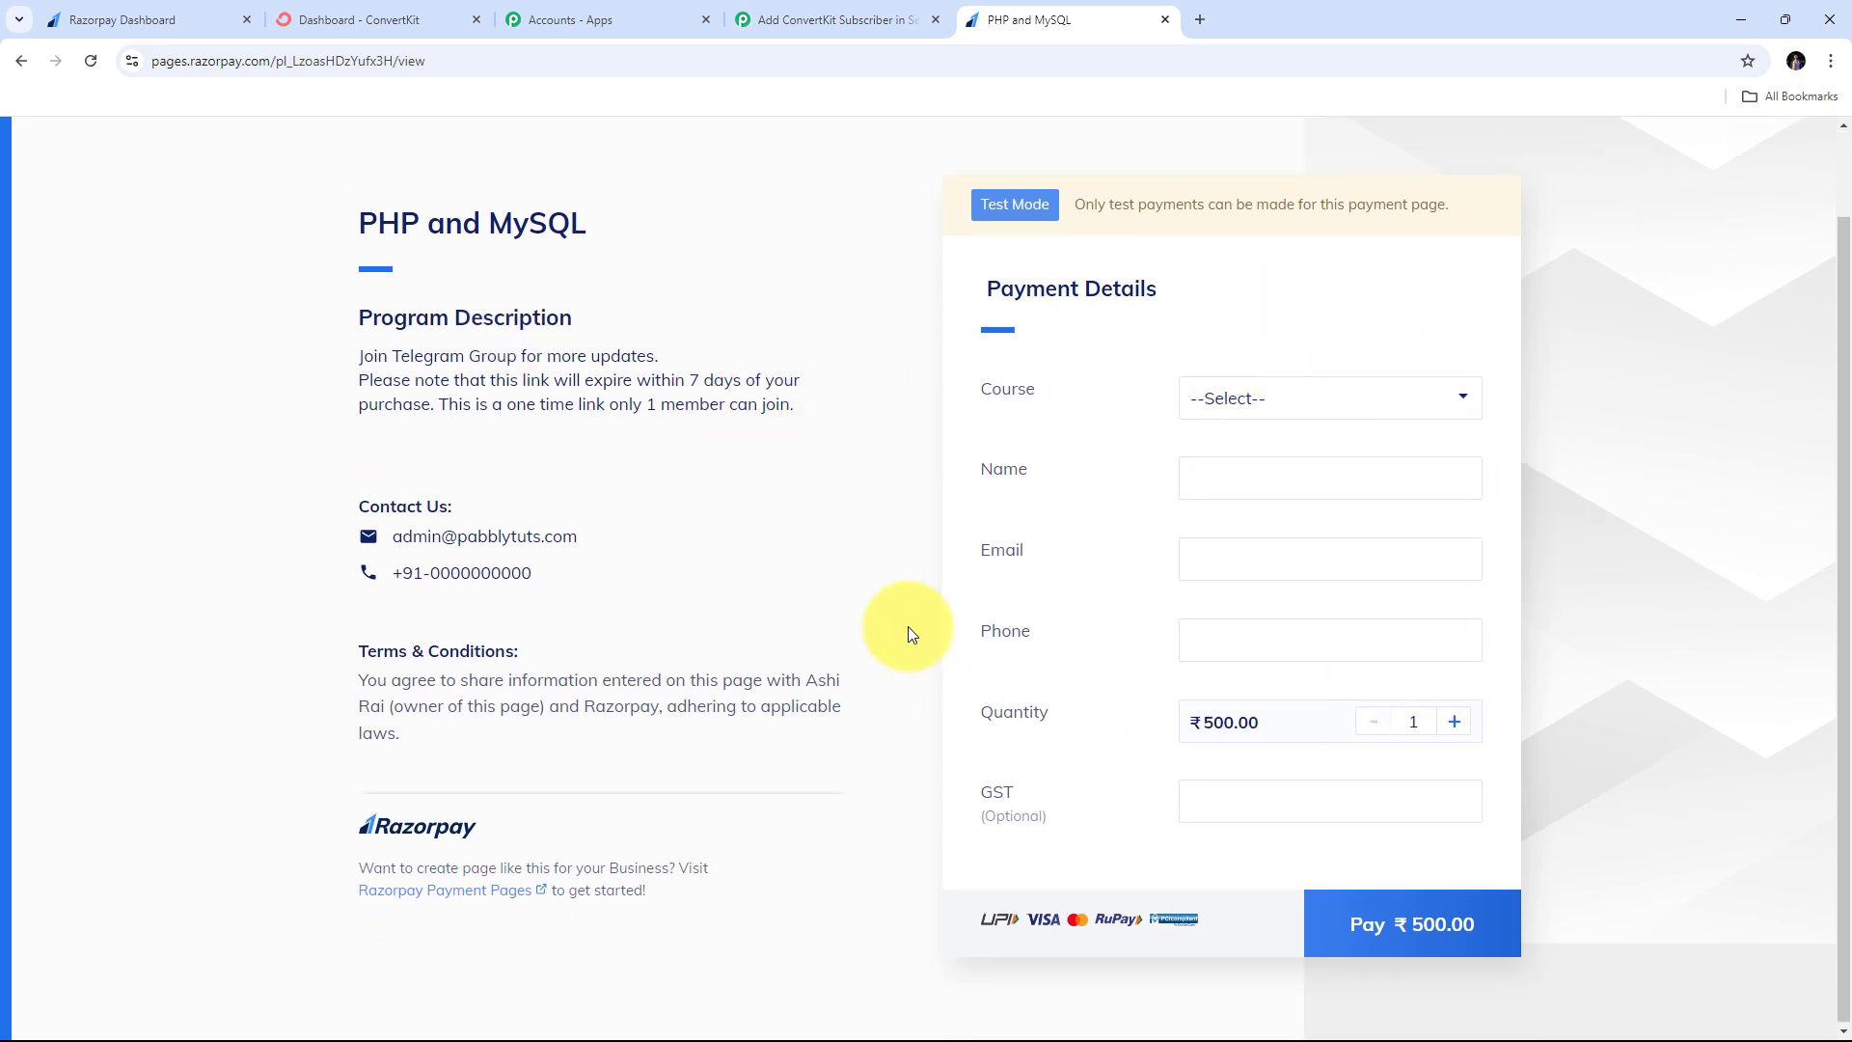
pyautogui.click(1426, 404)
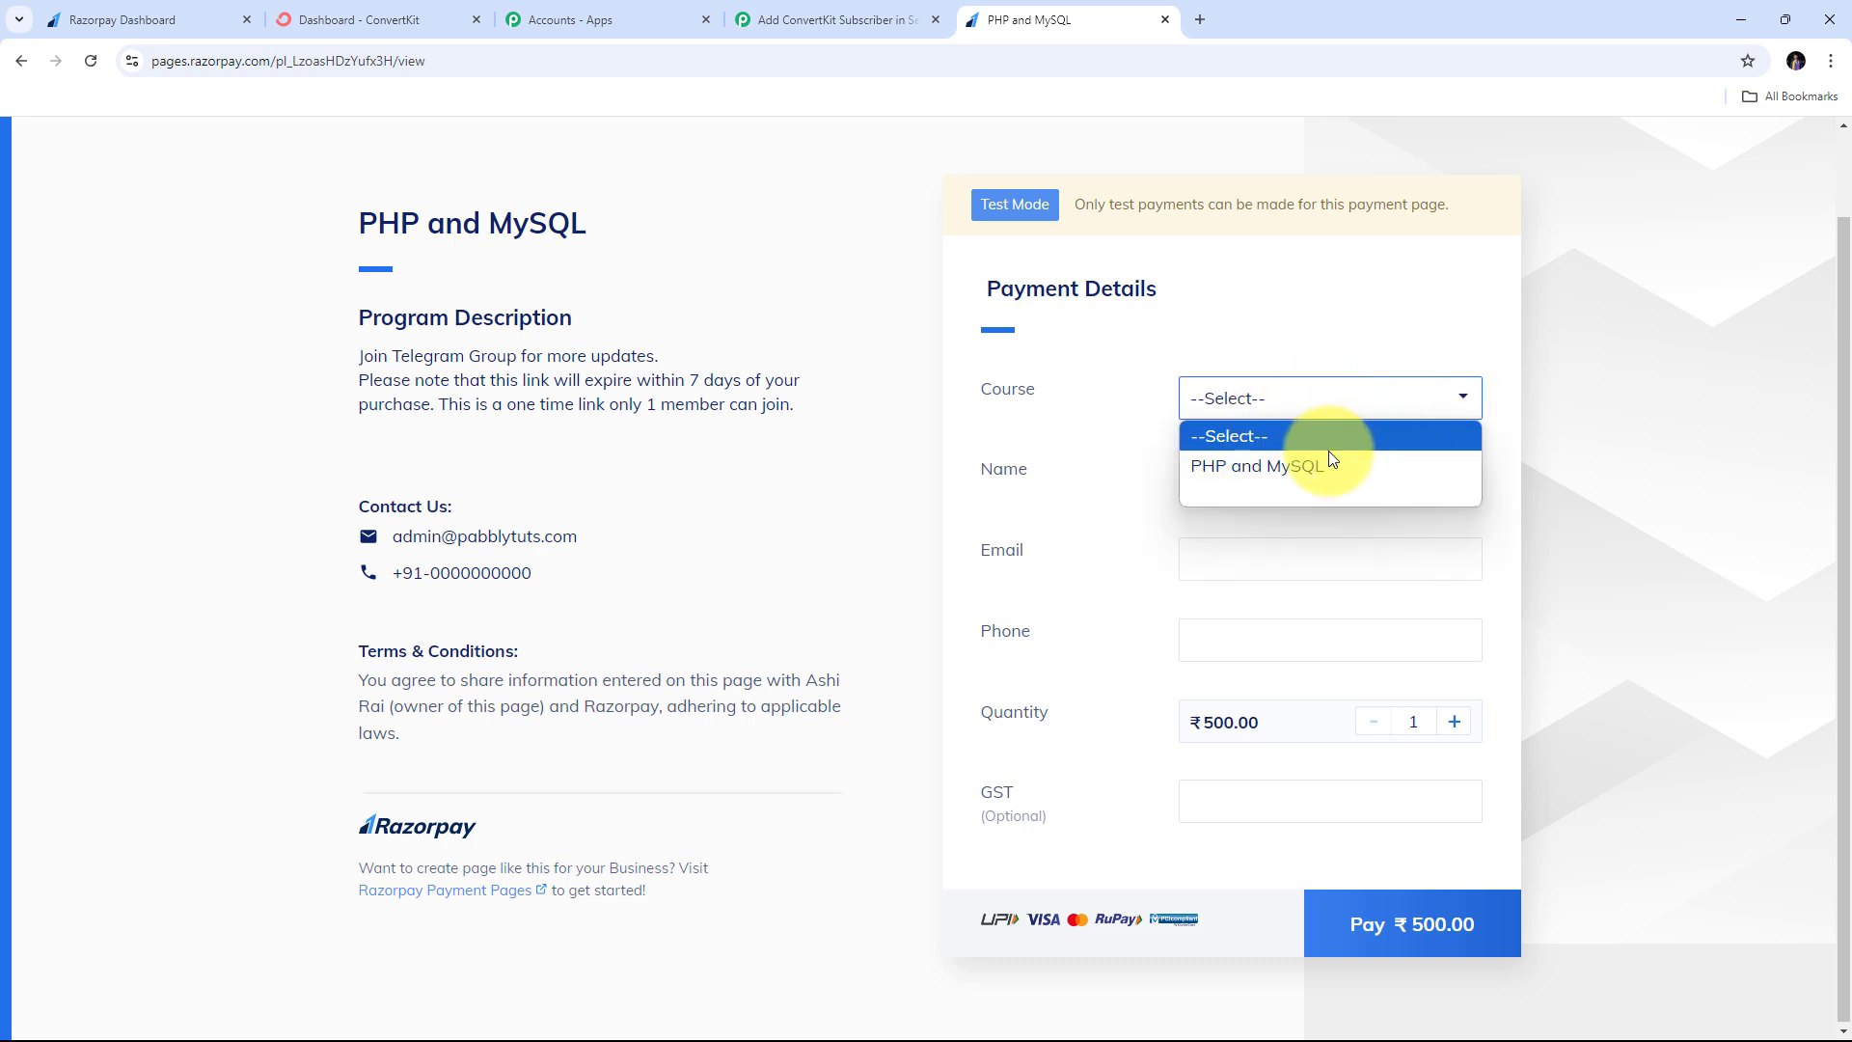
pyautogui.click(1260, 467)
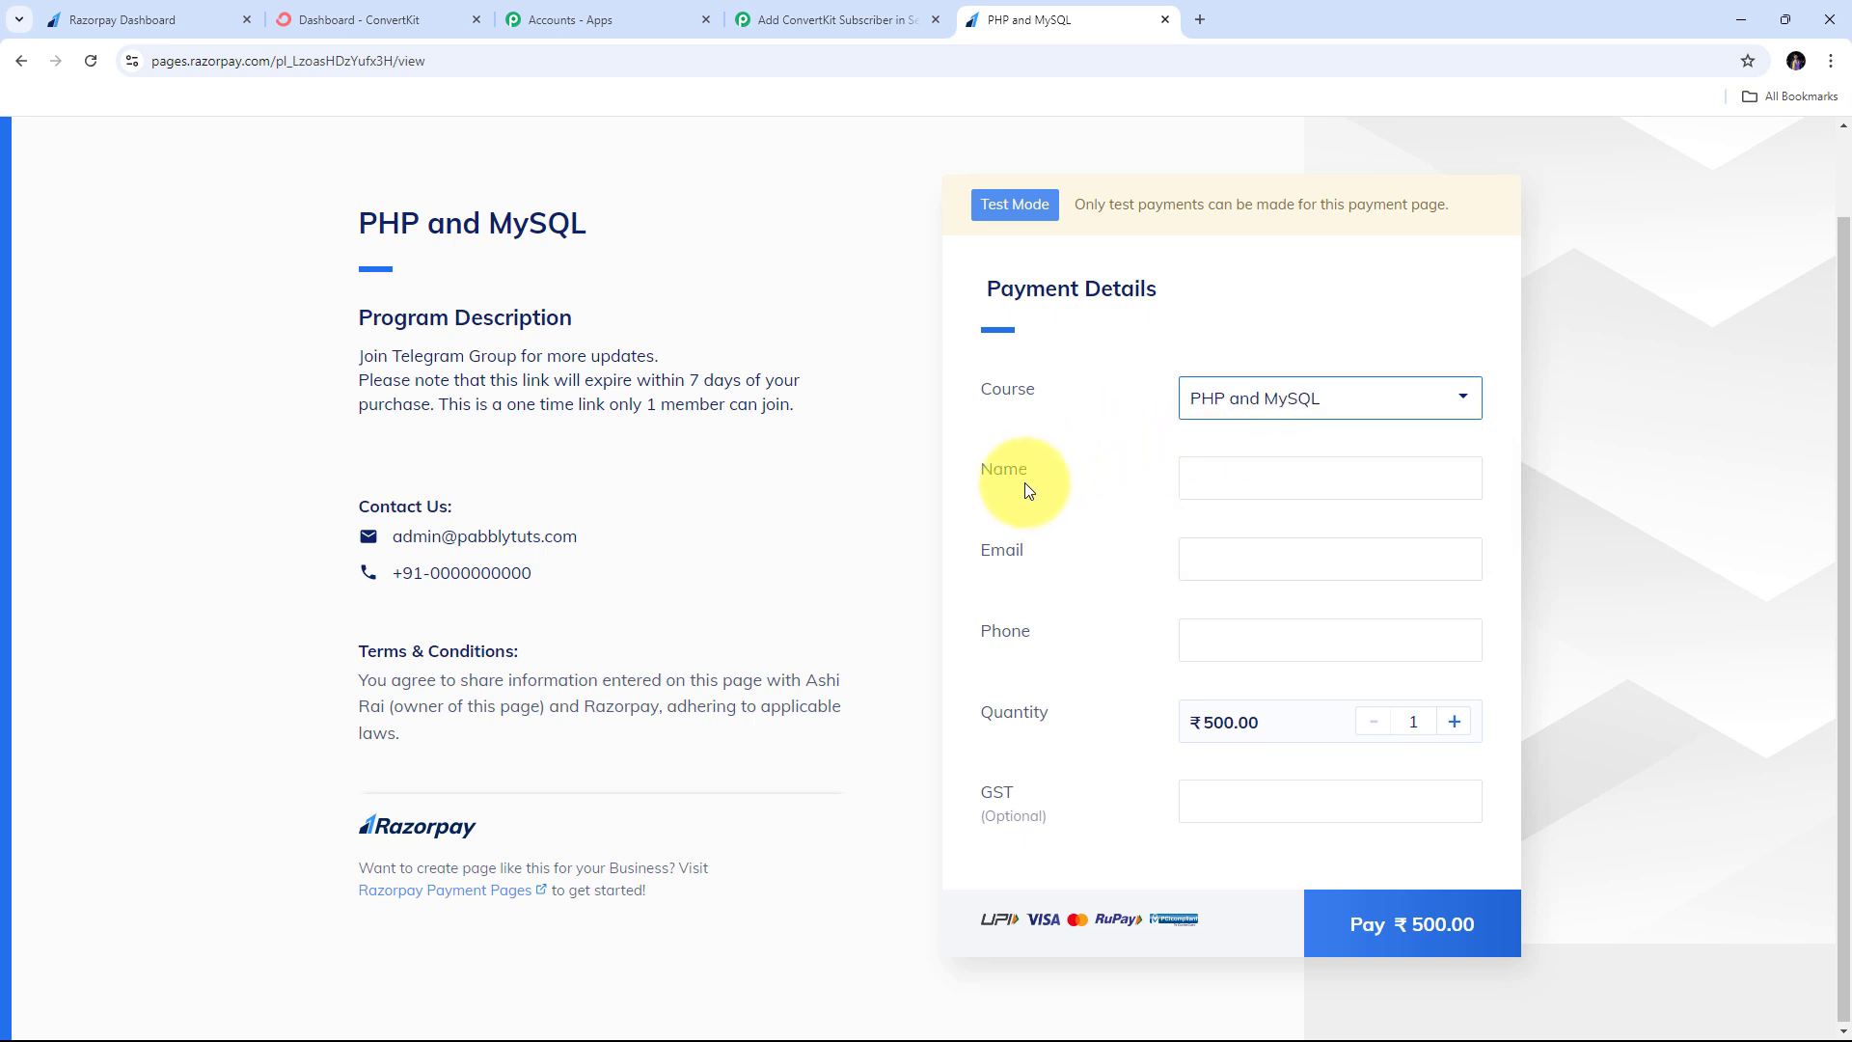
# - Enter the buyer's full name, e-mail address and phone number
pyautogui.click(1249, 475)
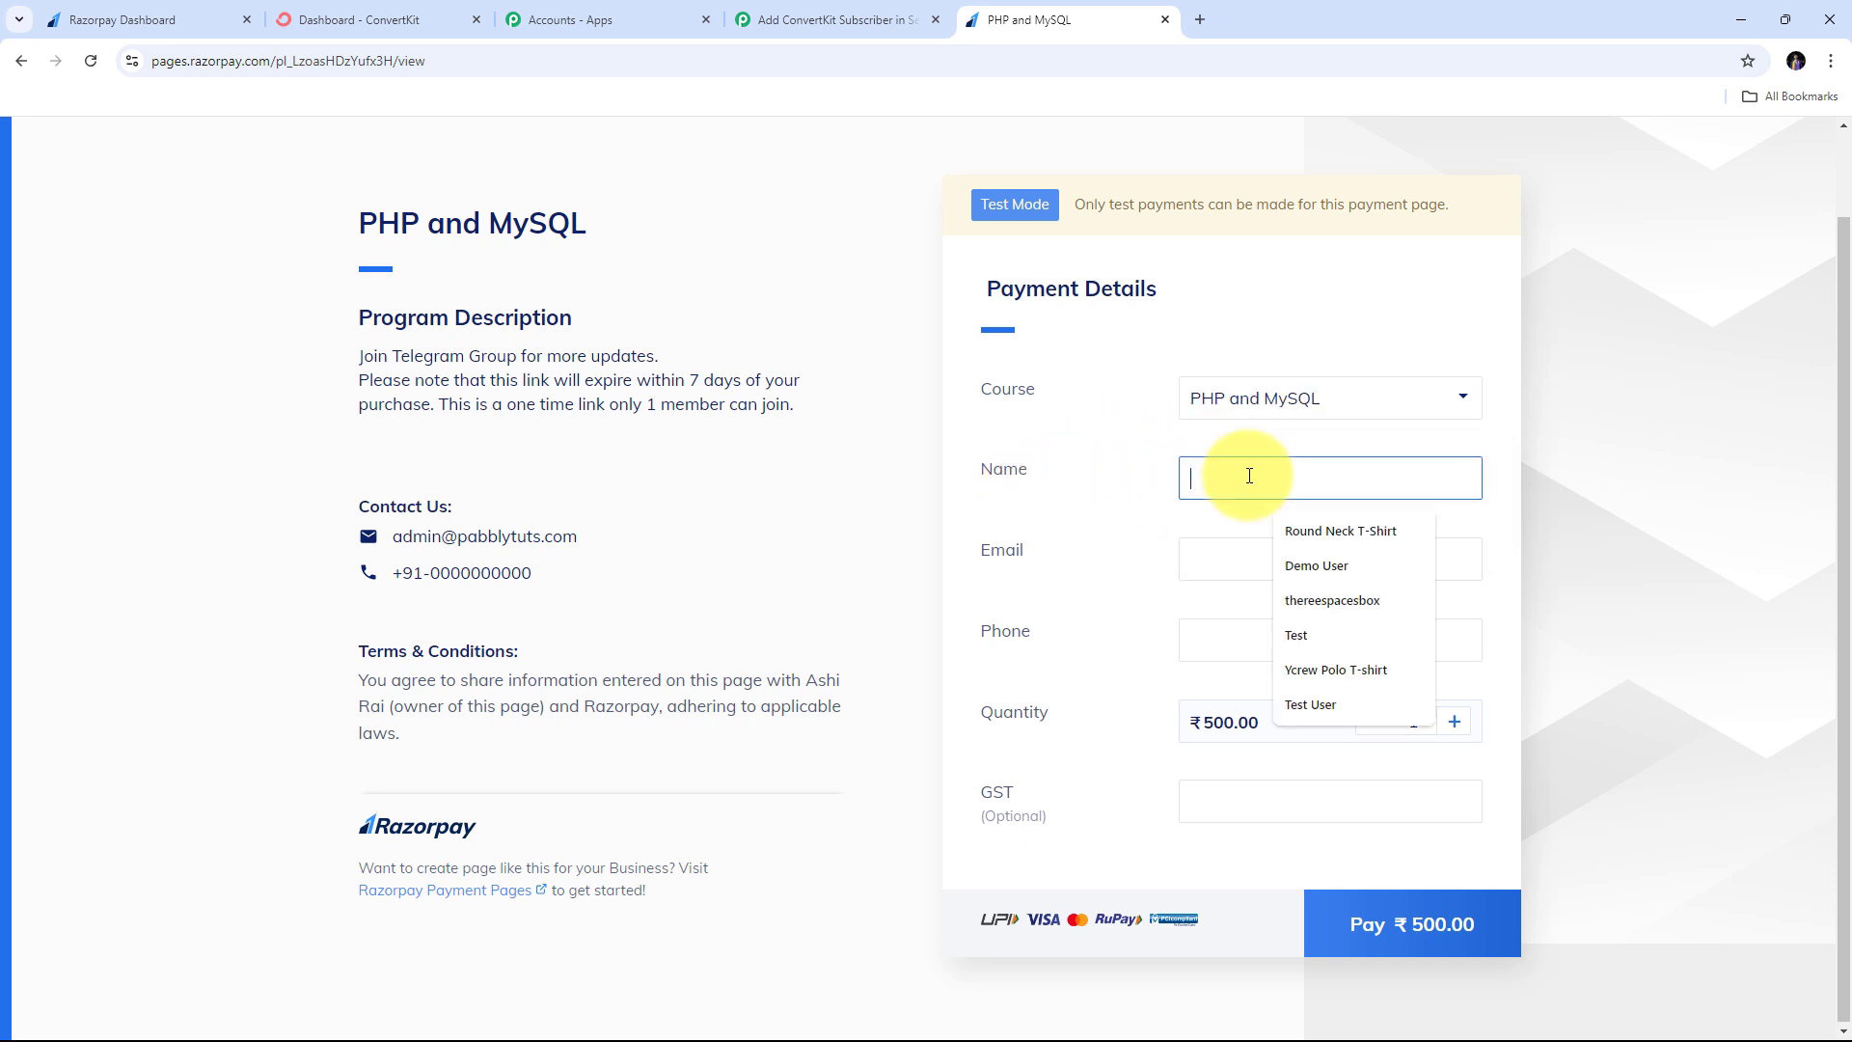
pyautogui.write('John ')
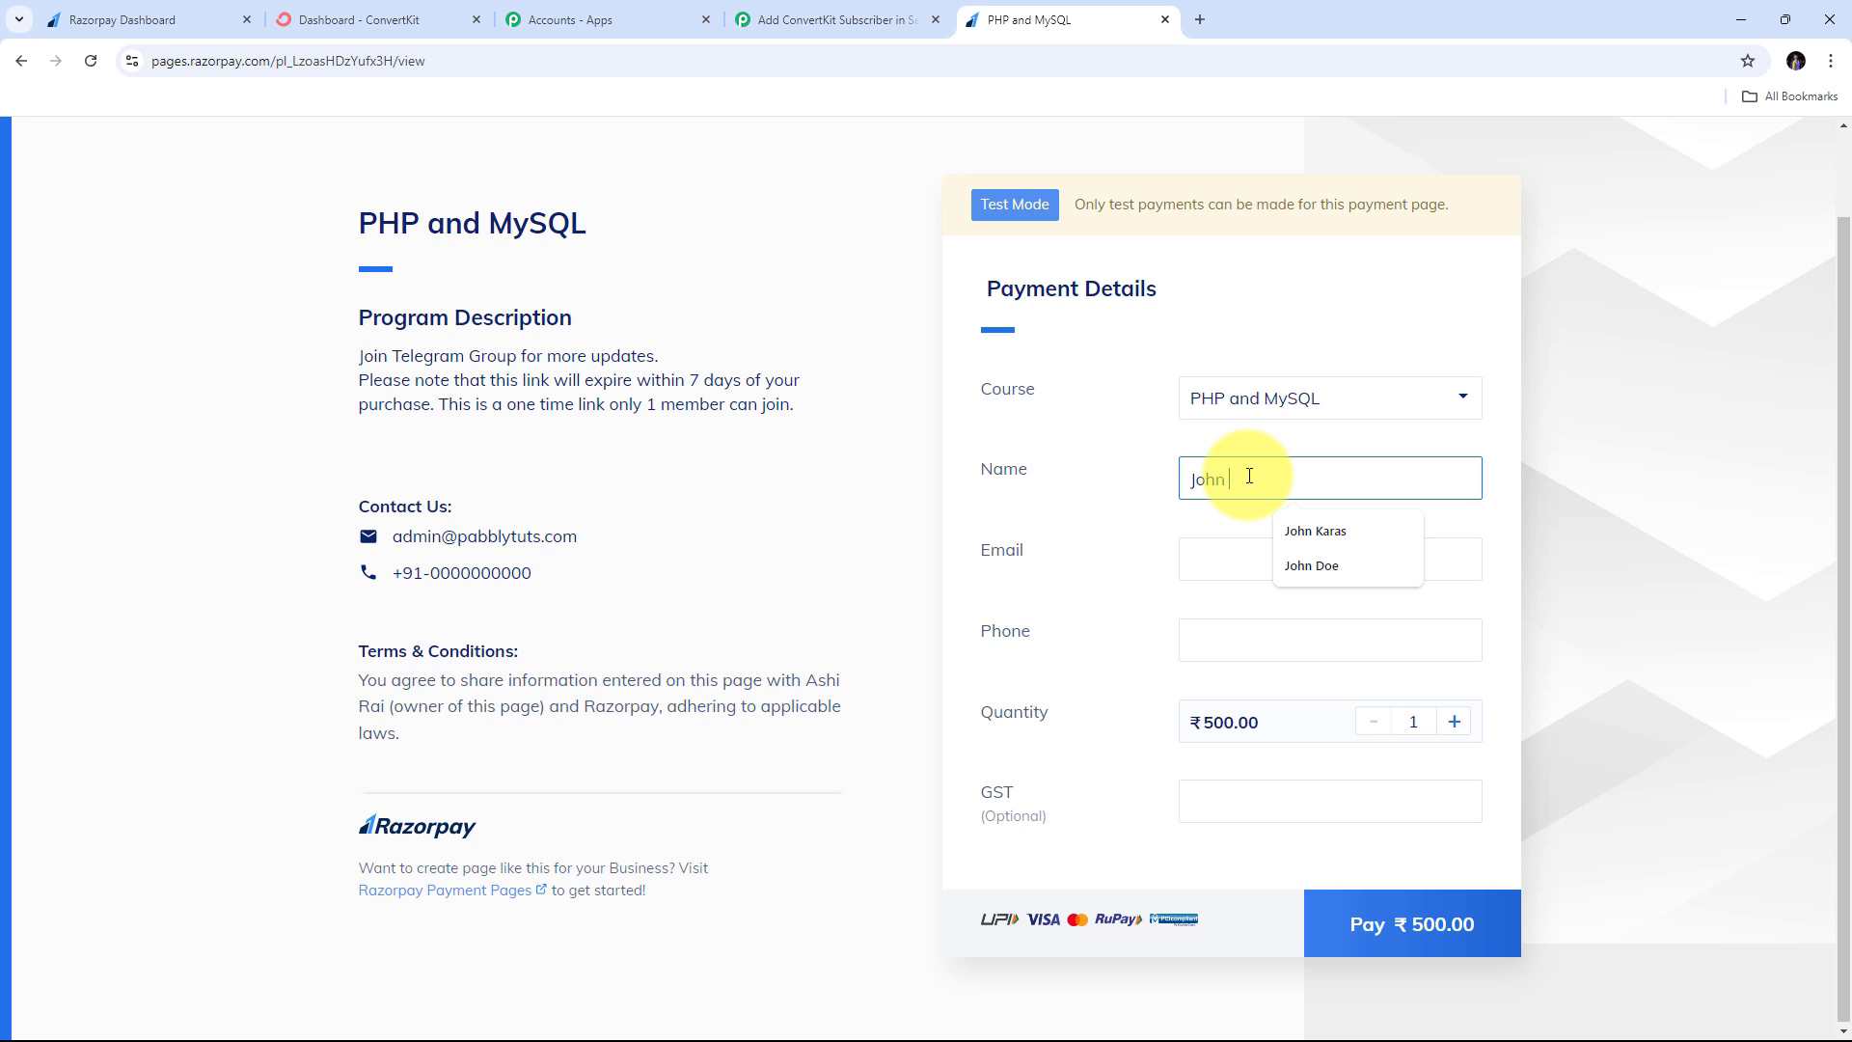
pyautogui.write('Smith')
pyautogui.click(1237, 546)
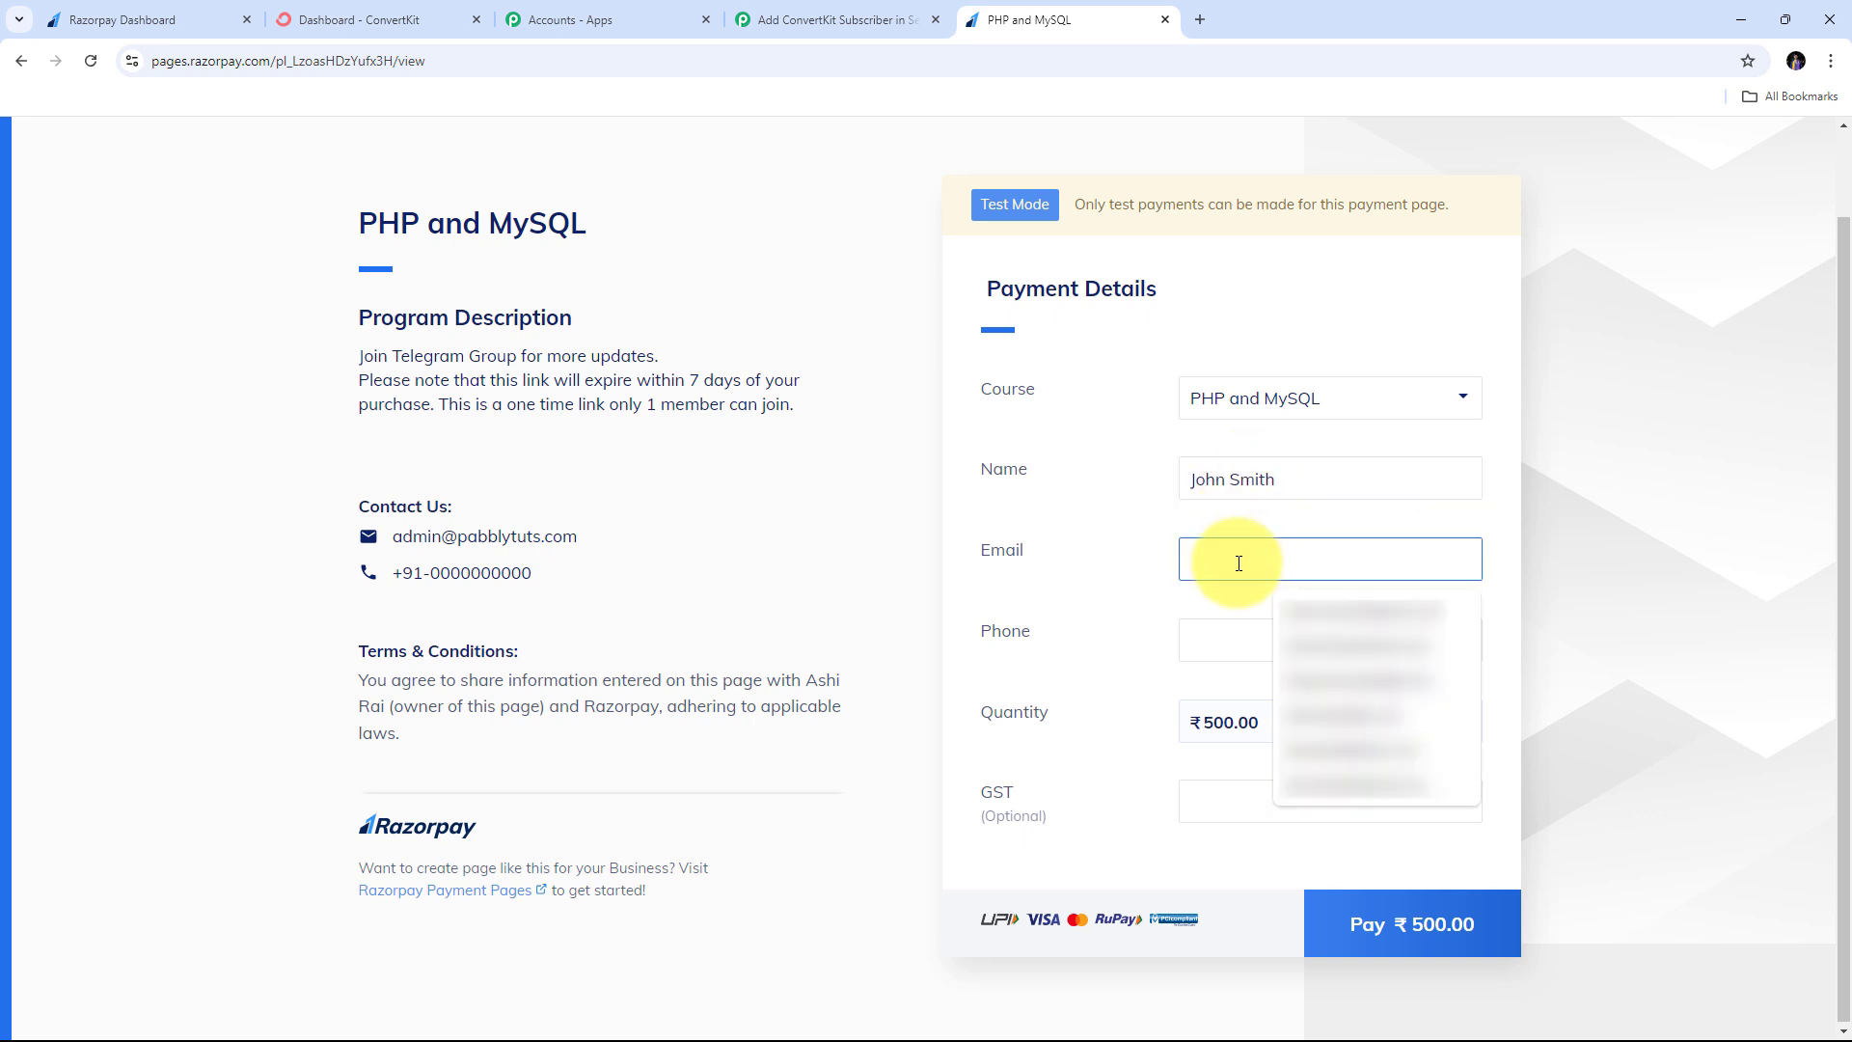
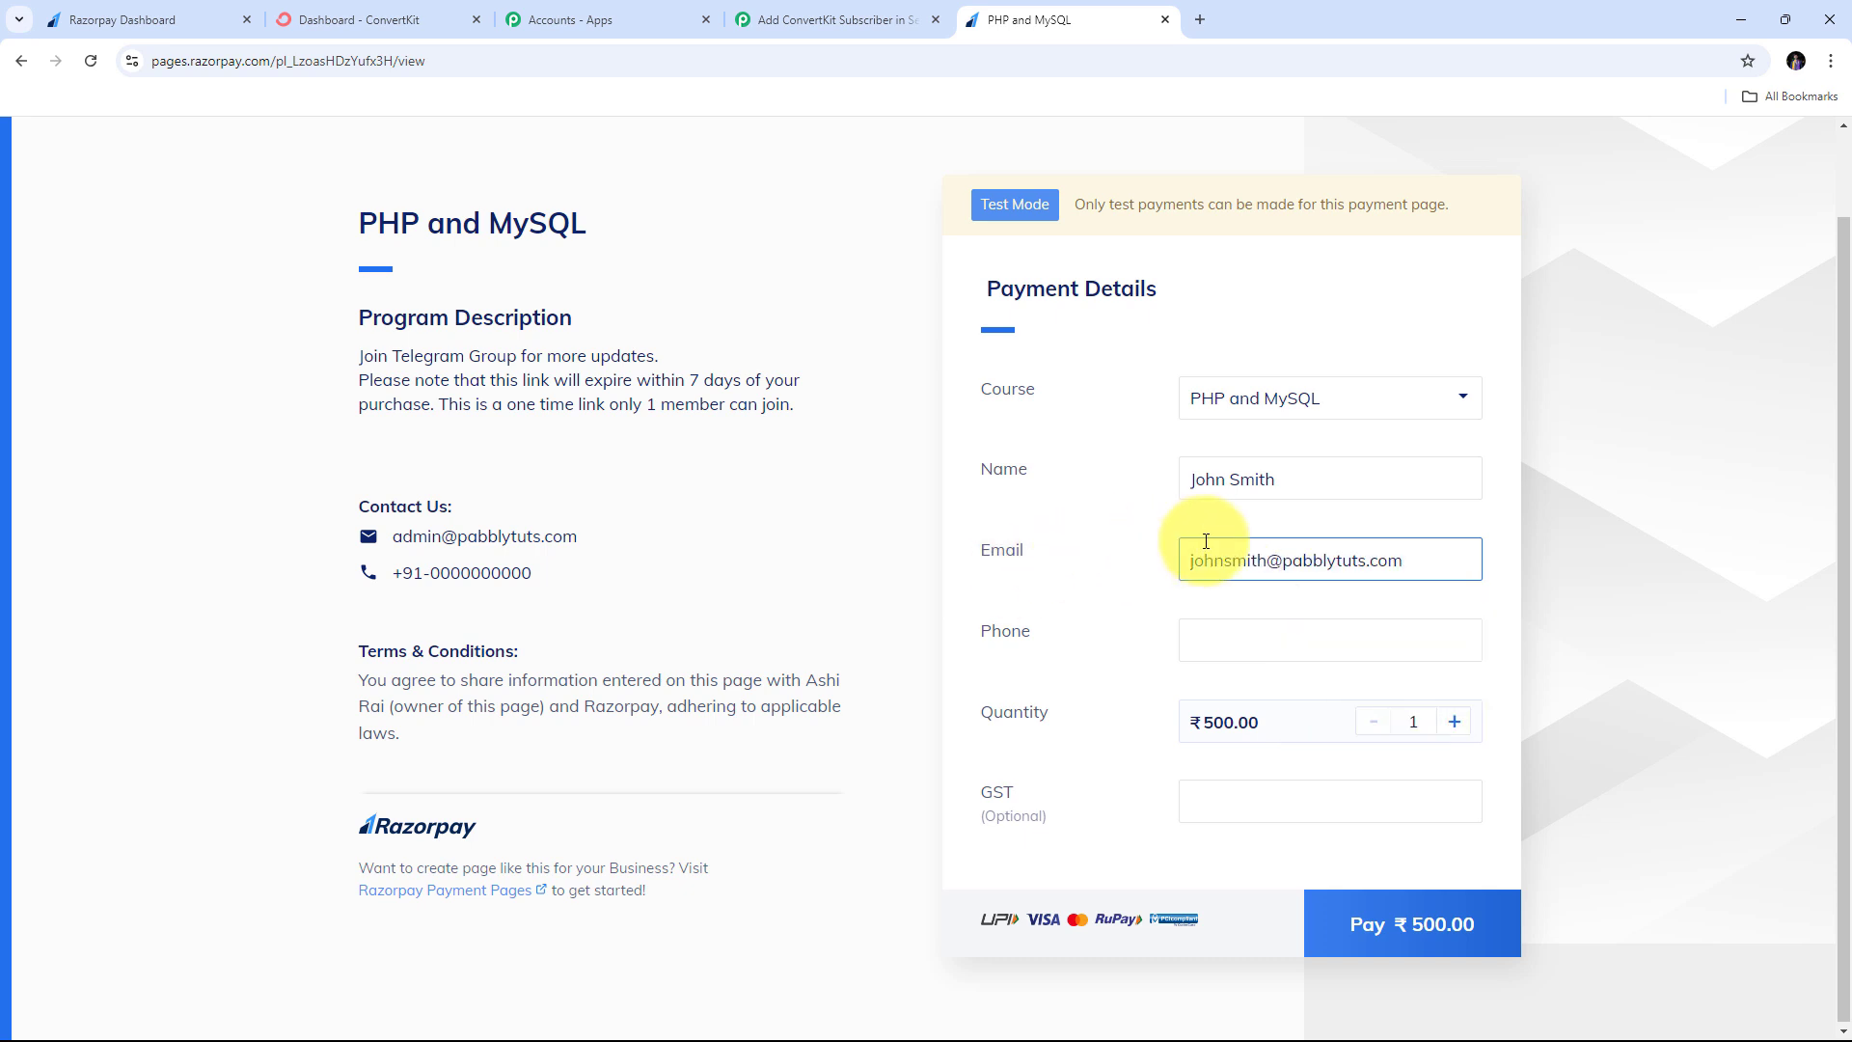
pyautogui.click(1245, 633)
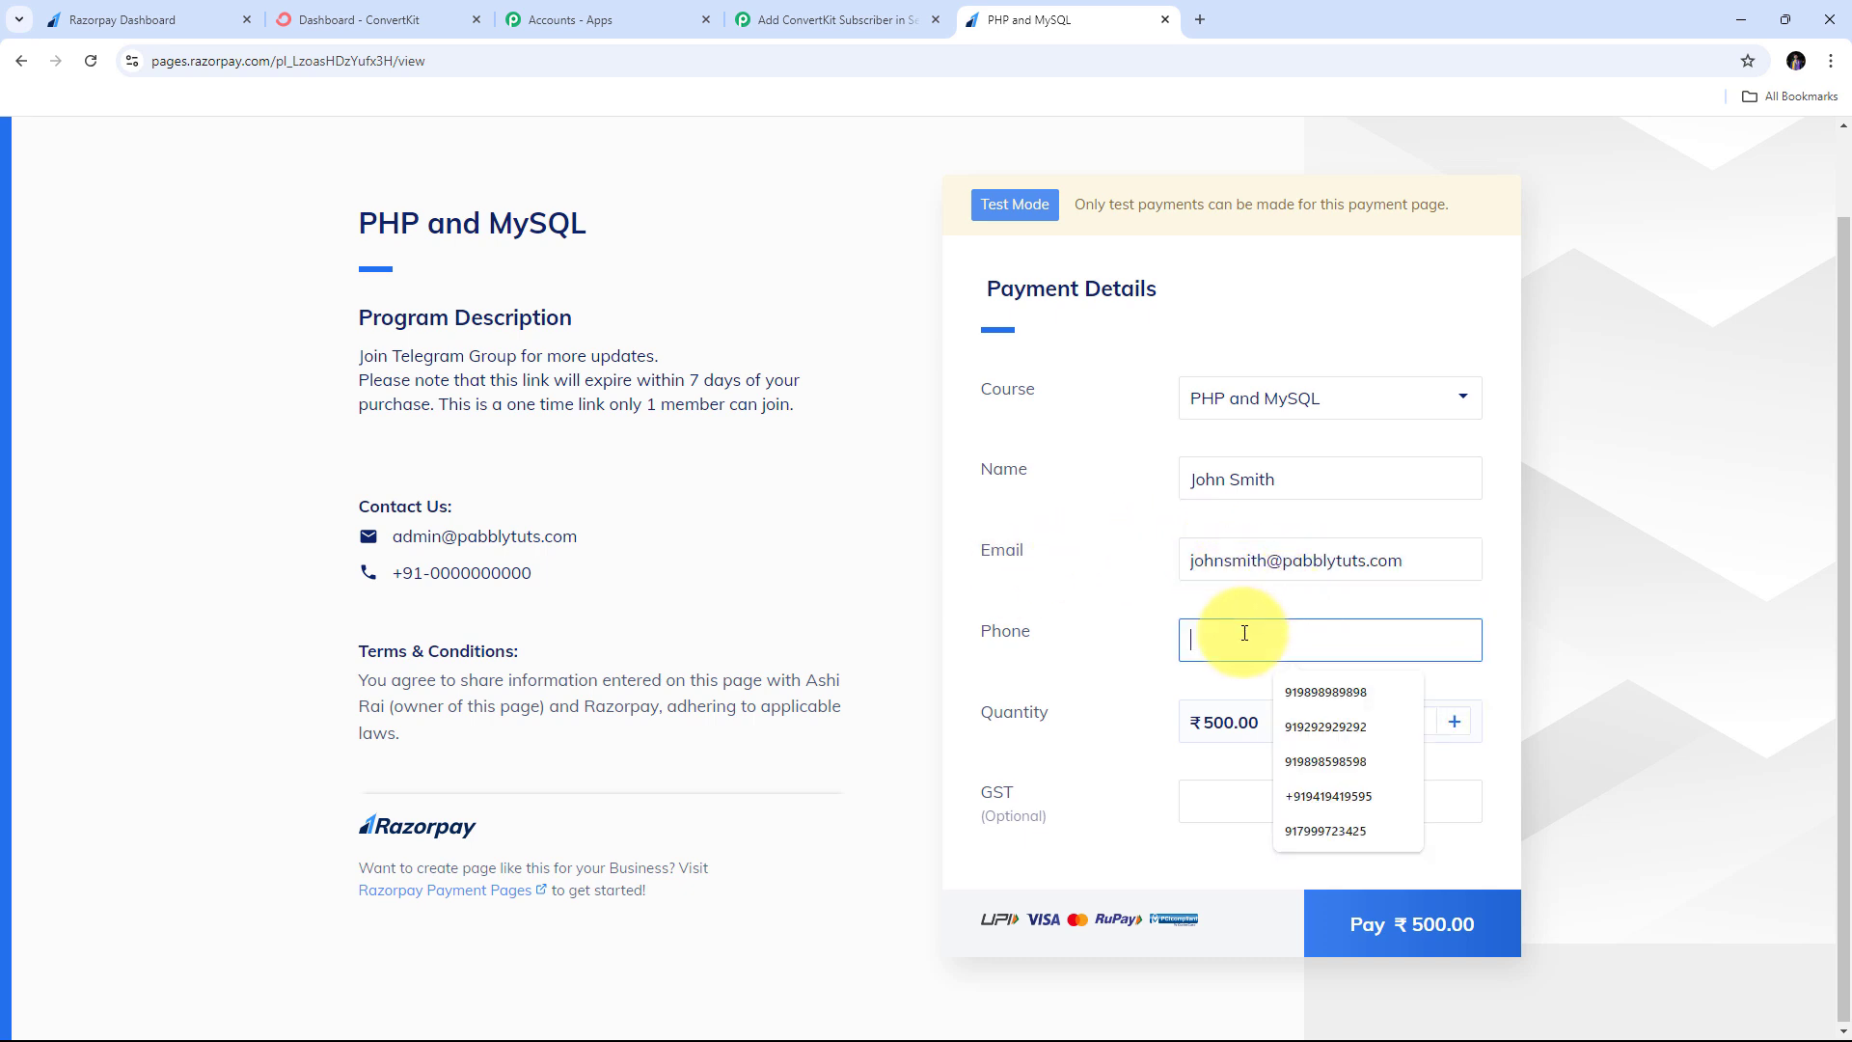
pyautogui.write('+919')
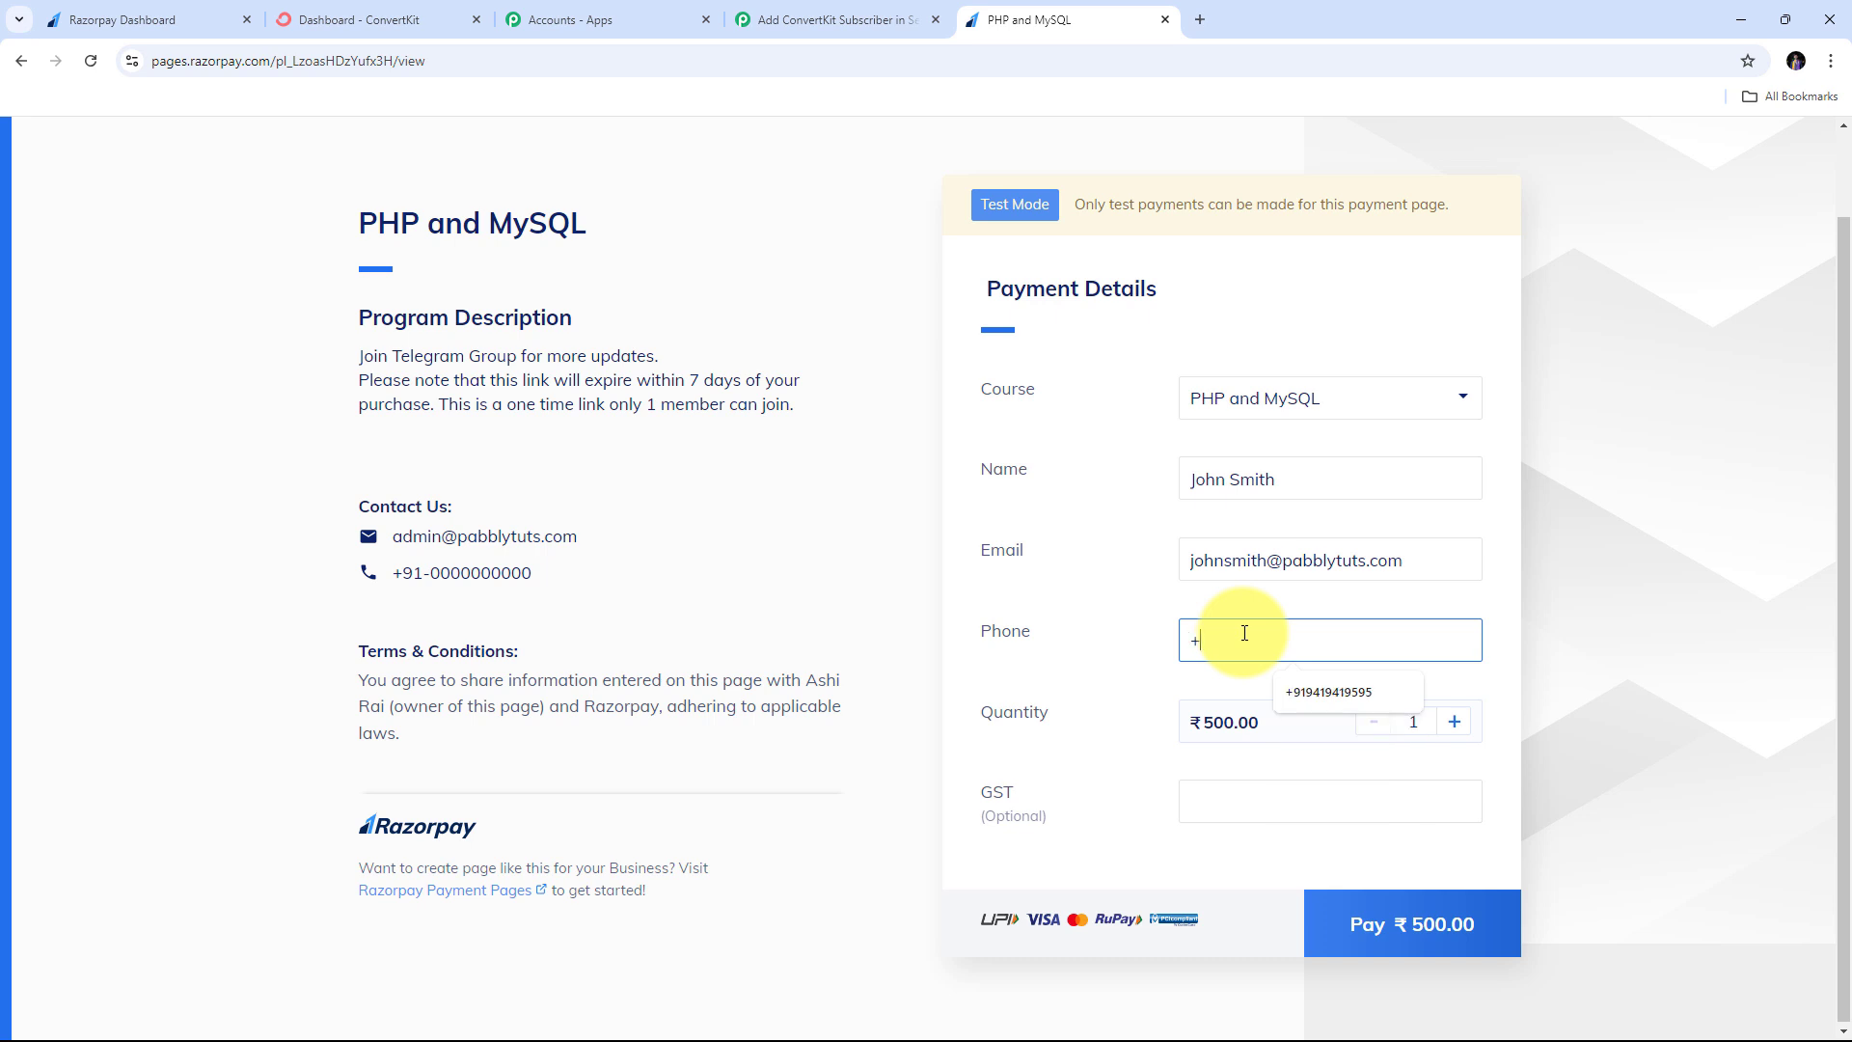
pyautogui.write('898989898')
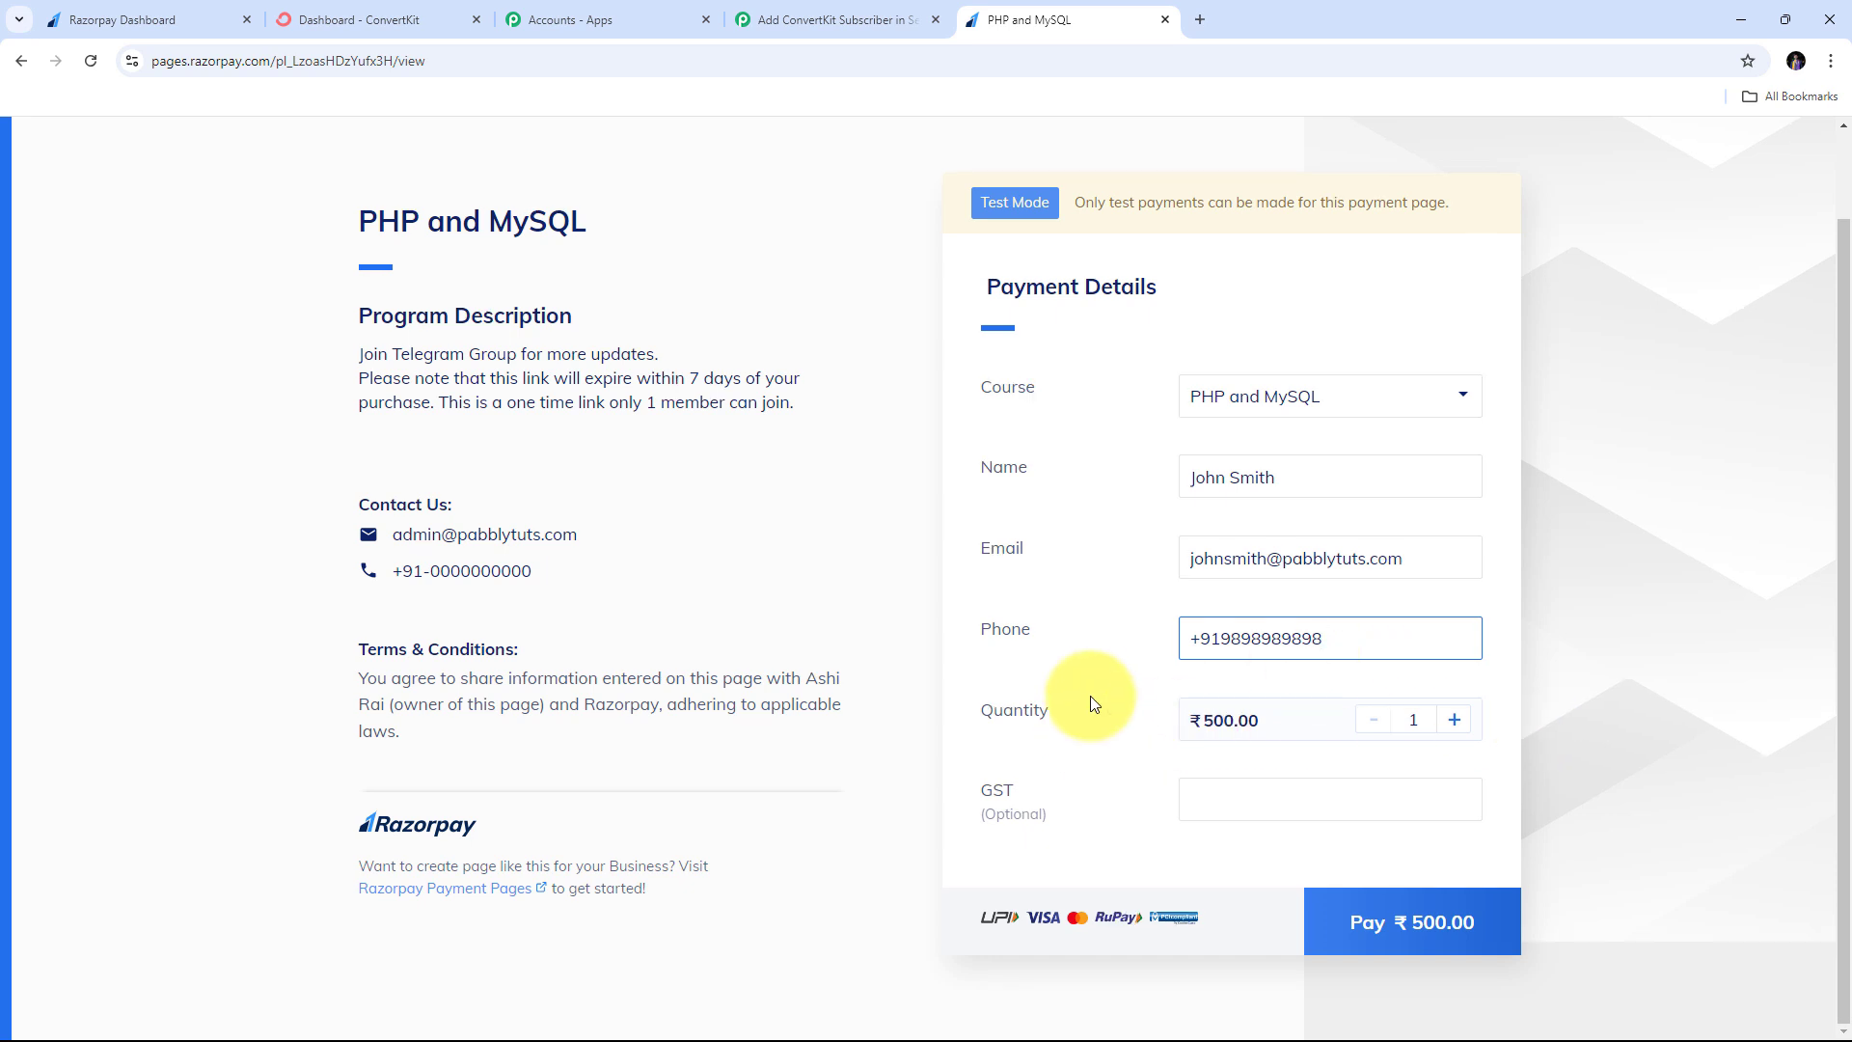
# - Start the ₹500.00 card payment and enter the test card number, expiry and cardholder name
pyautogui.click(1376, 920)
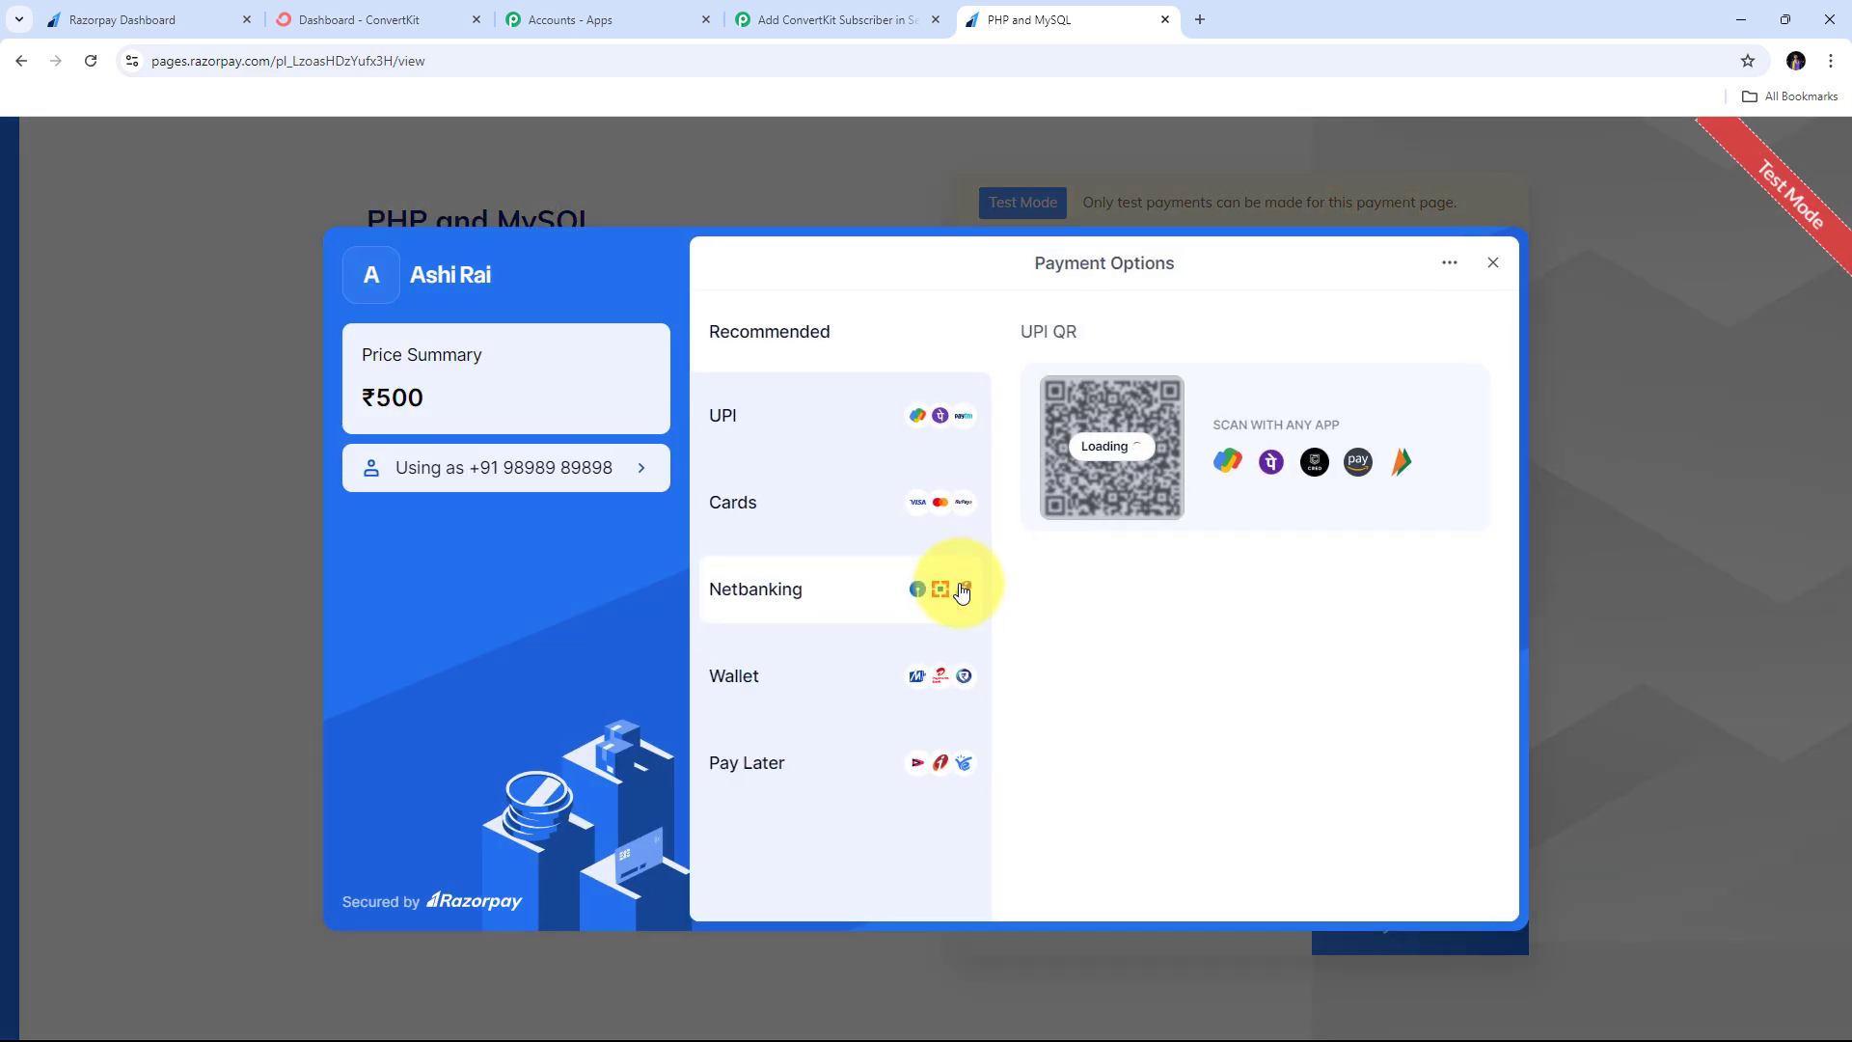
pyautogui.click(771, 511)
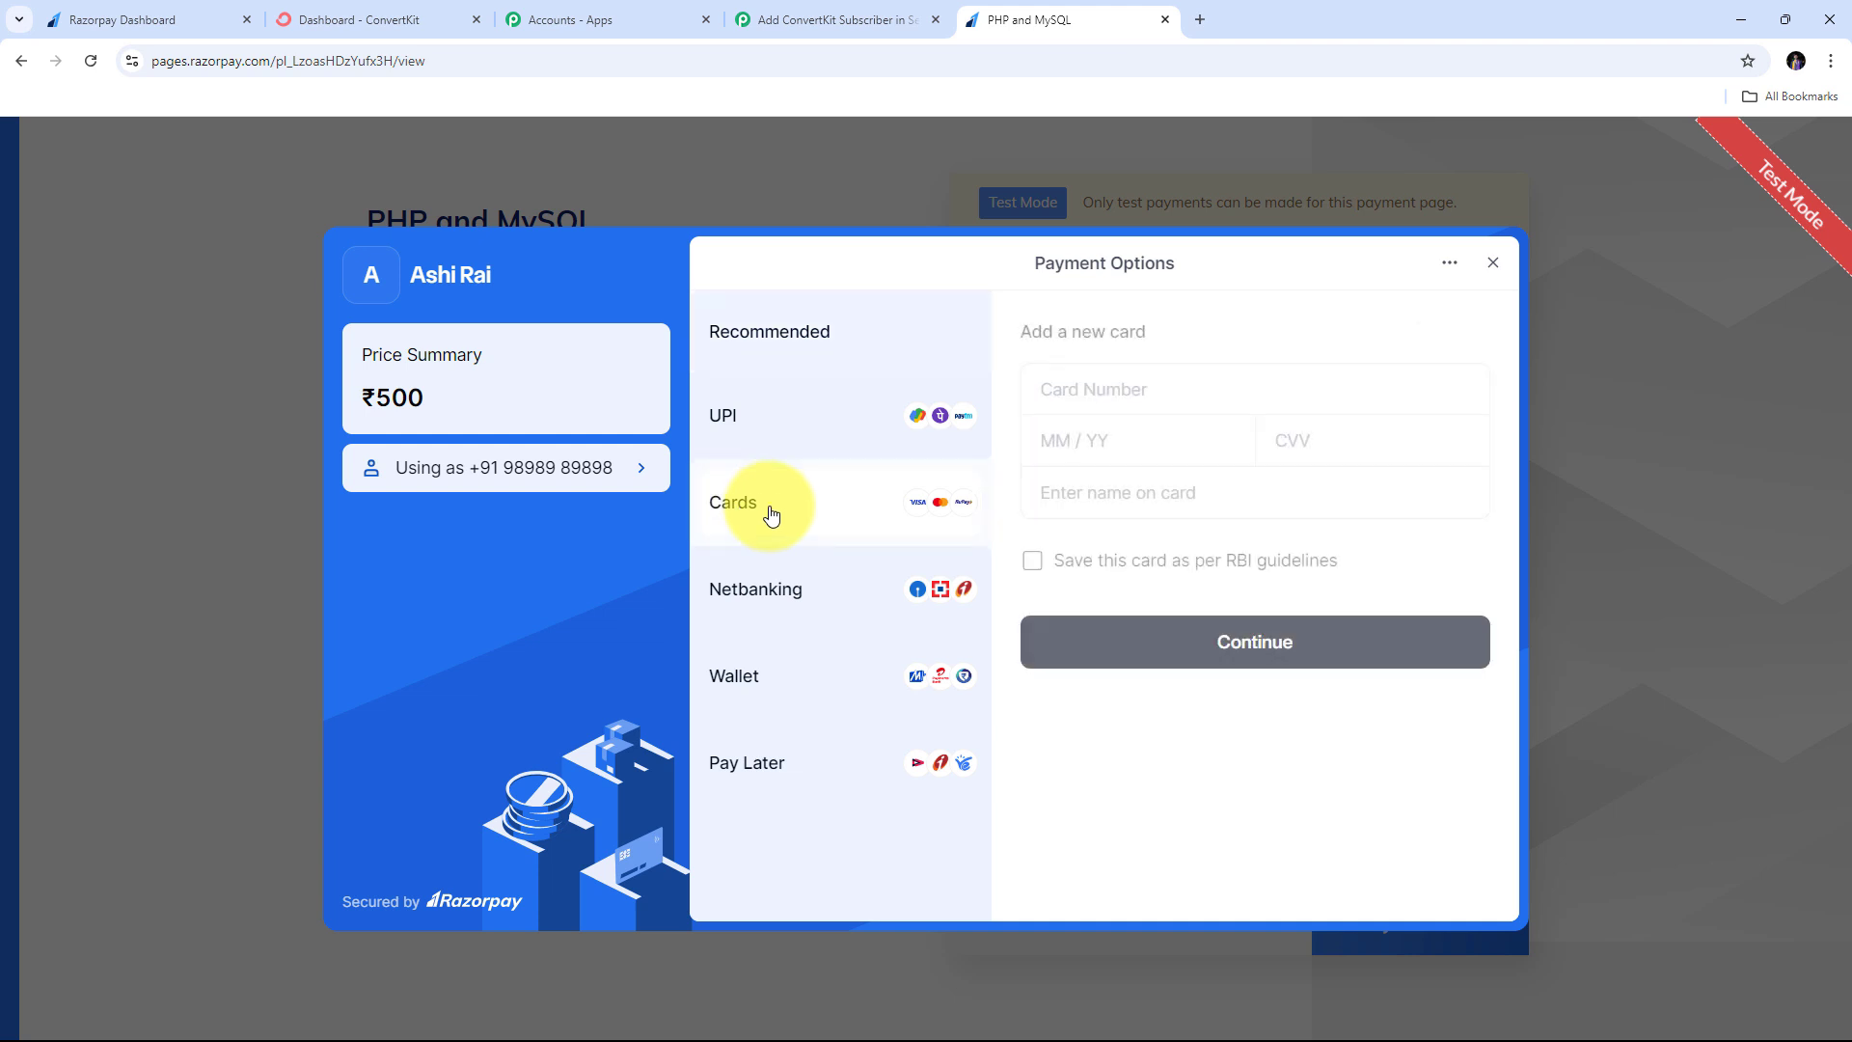
pyautogui.click(1154, 398)
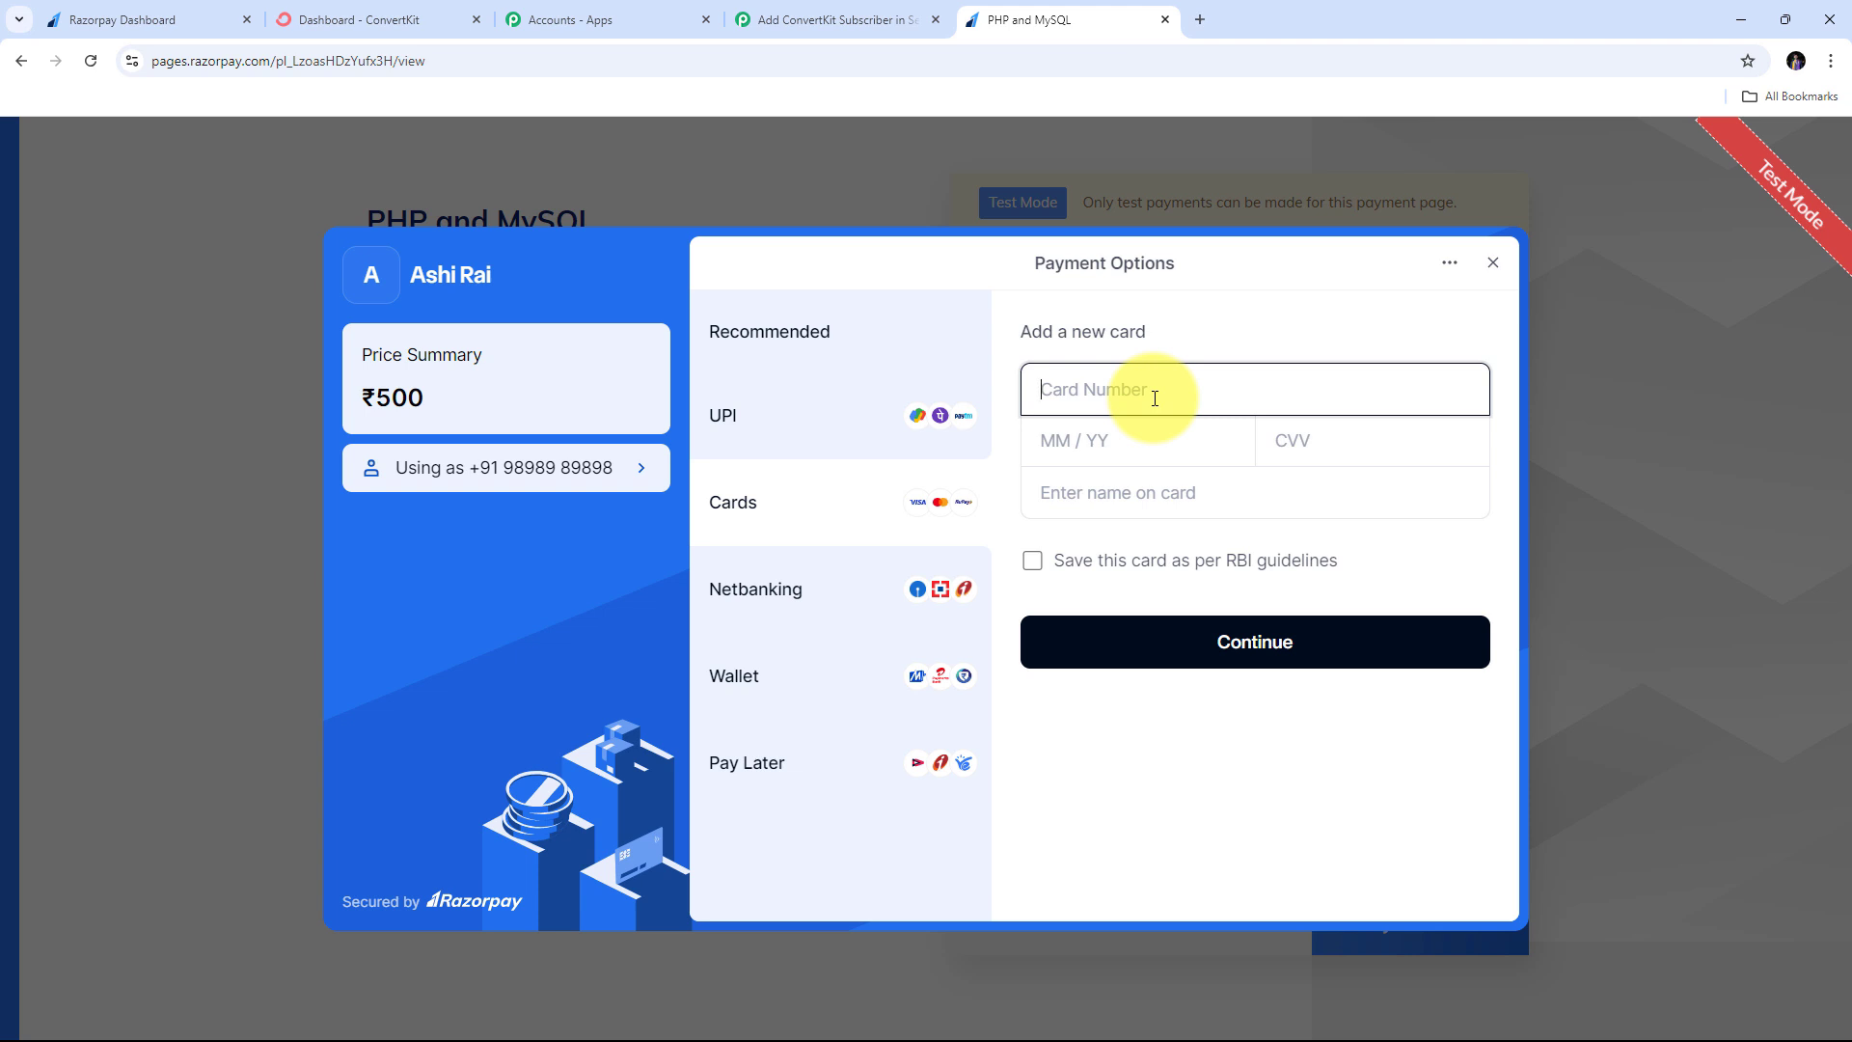
pyautogui.hotkey('ctrl', 'v')
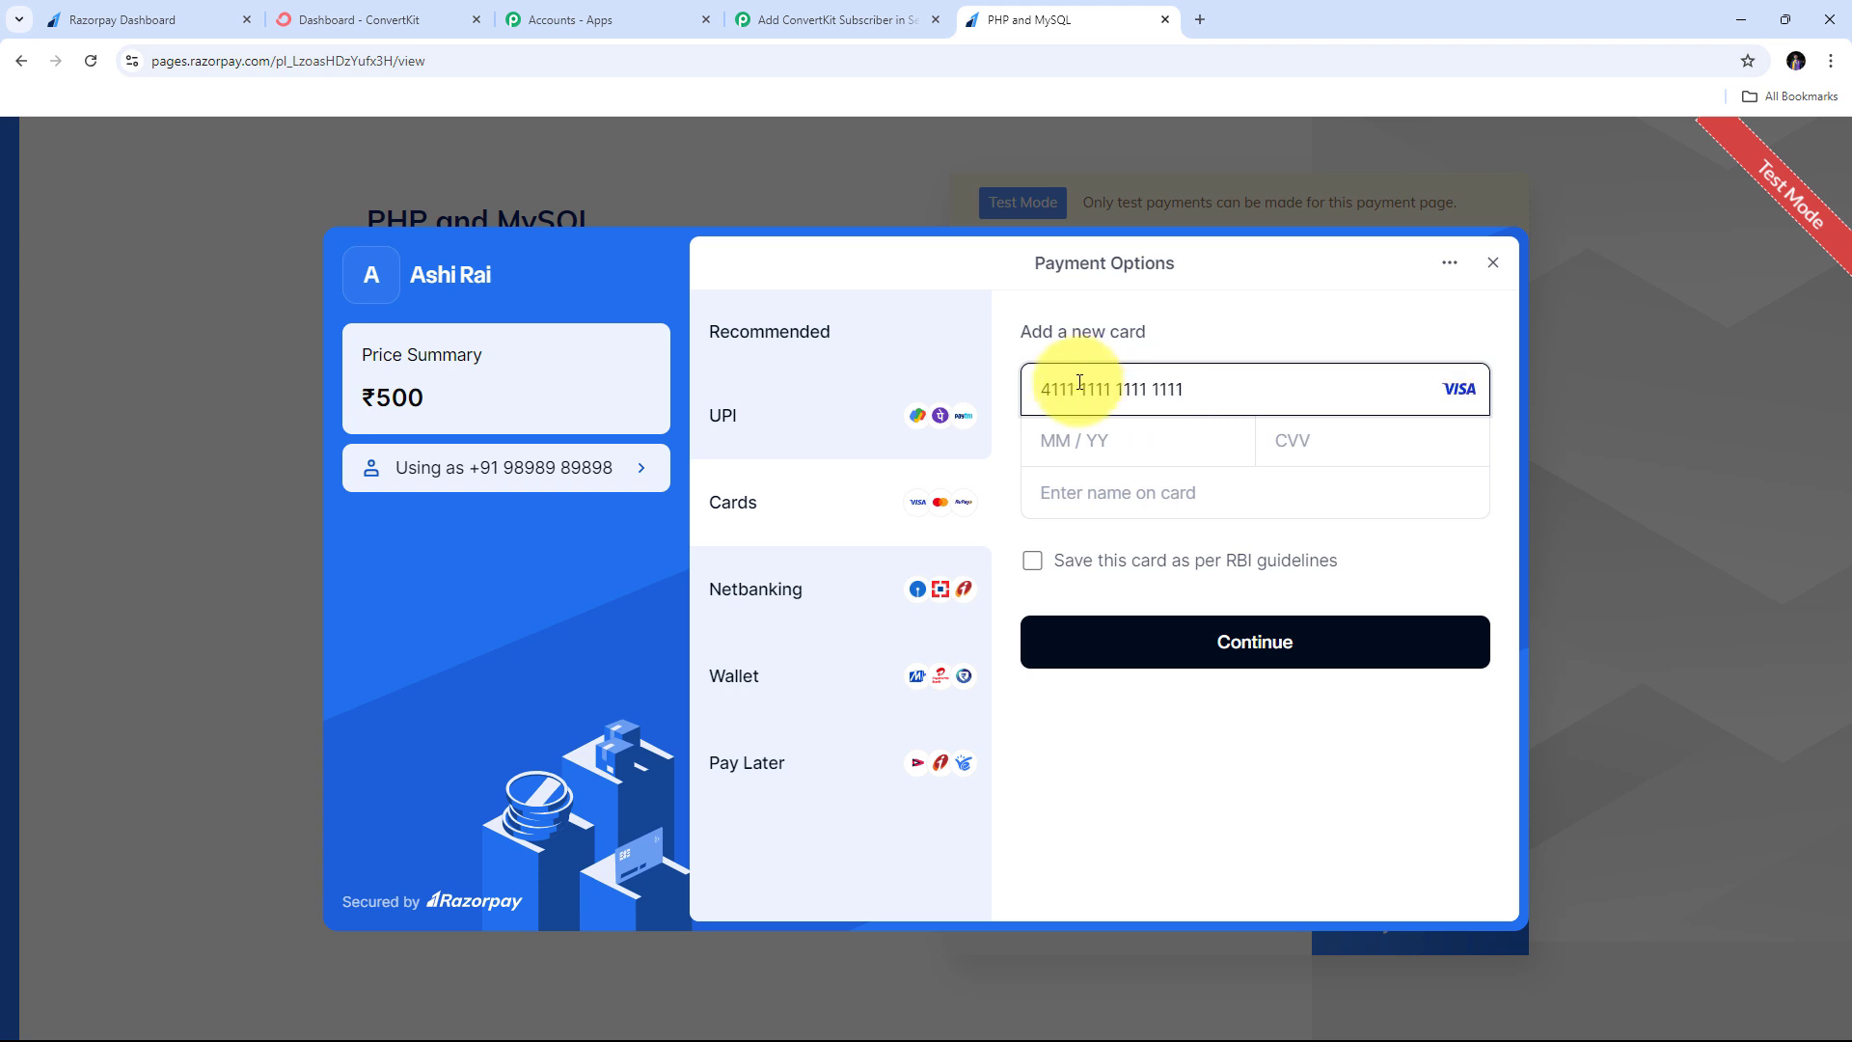
pyautogui.click(1121, 454)
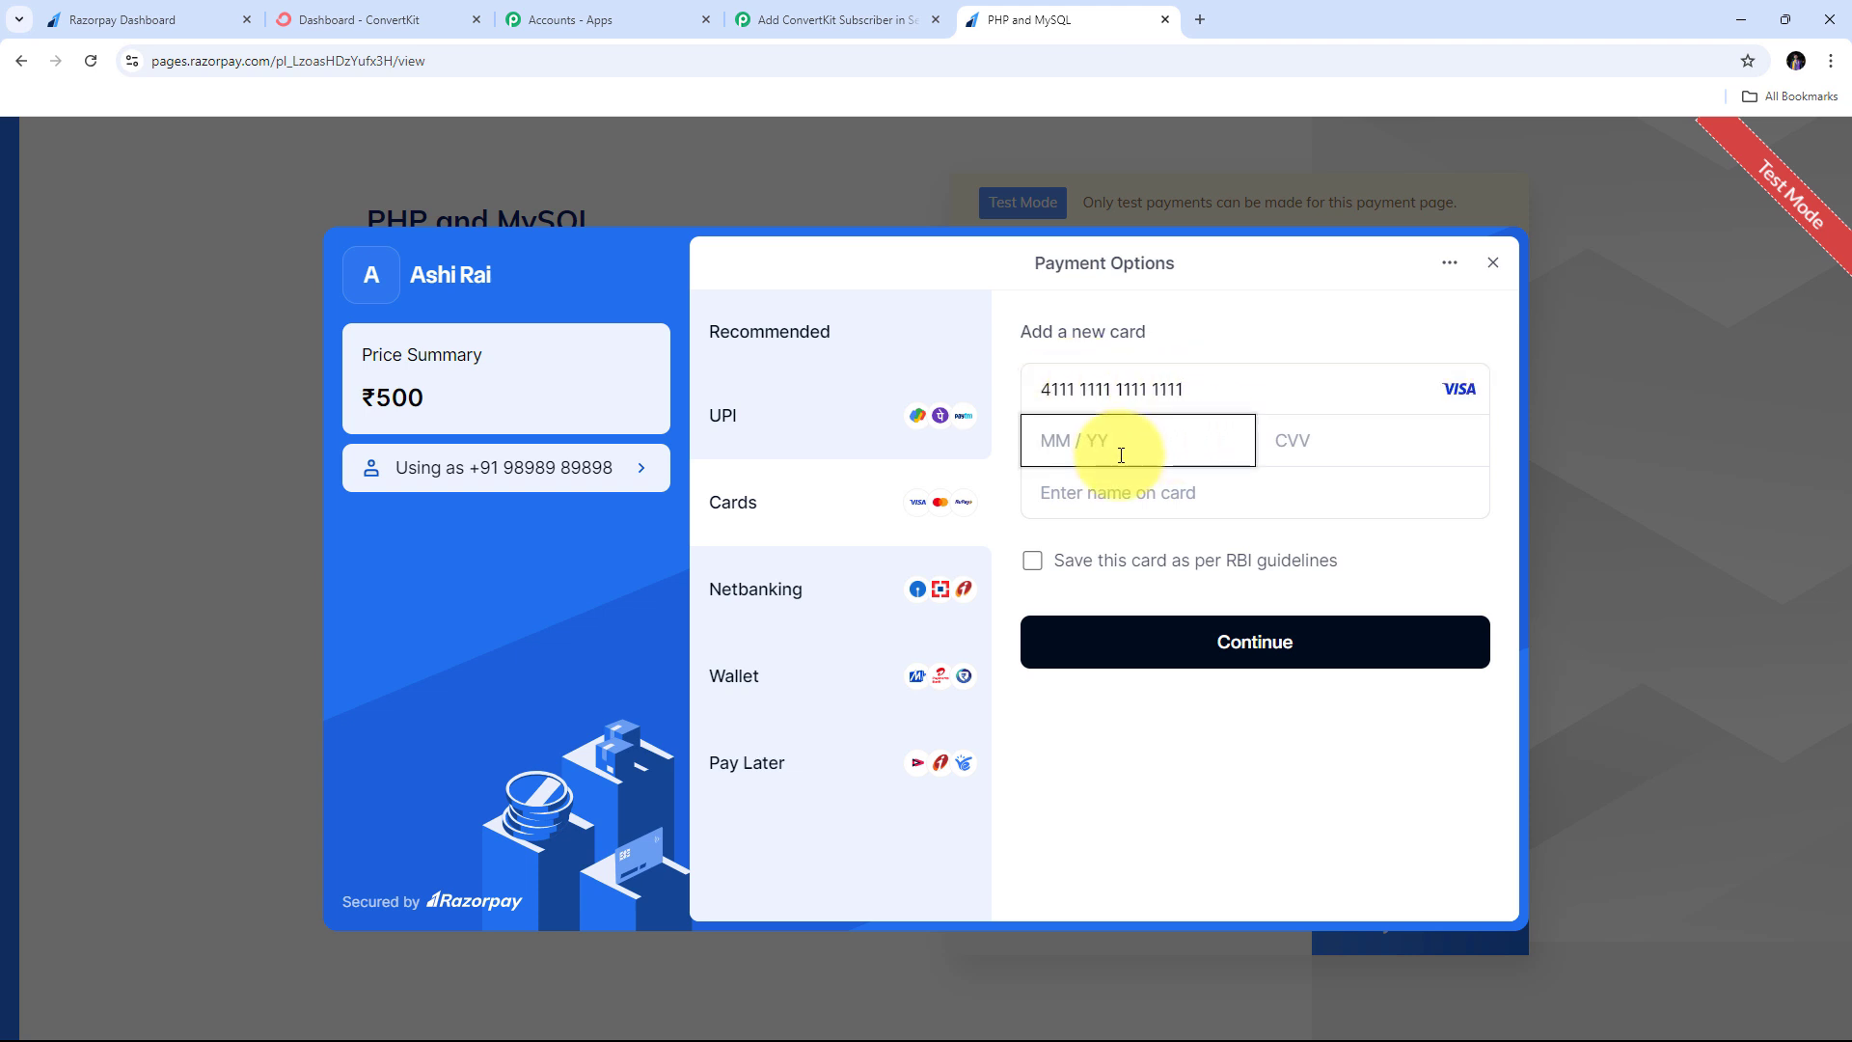
pyautogui.write('06 /')
pyautogui.write('261')
pyautogui.press('Tab')
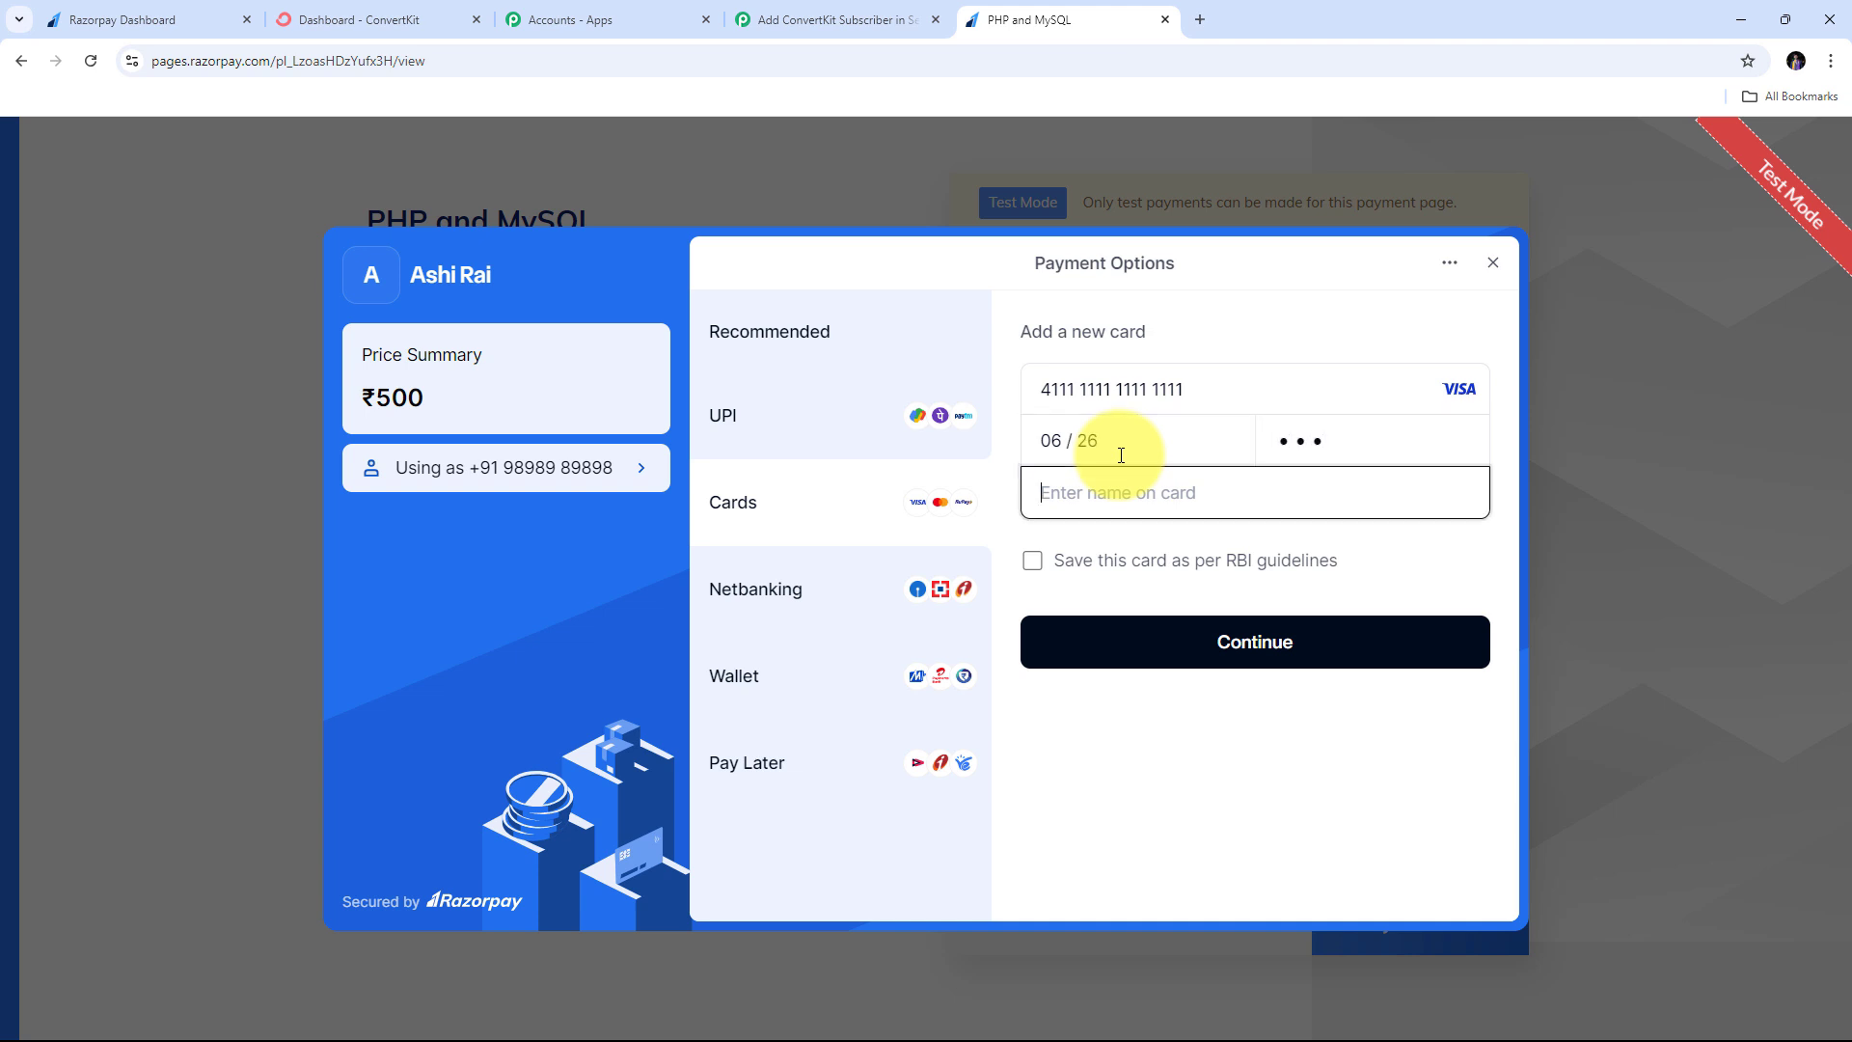
pyautogui.write('John Smith')
# - Submit the card, agree to save it, and confirm the payment with the test OTP
pyautogui.click(1254, 644)
pyautogui.click(917, 868)
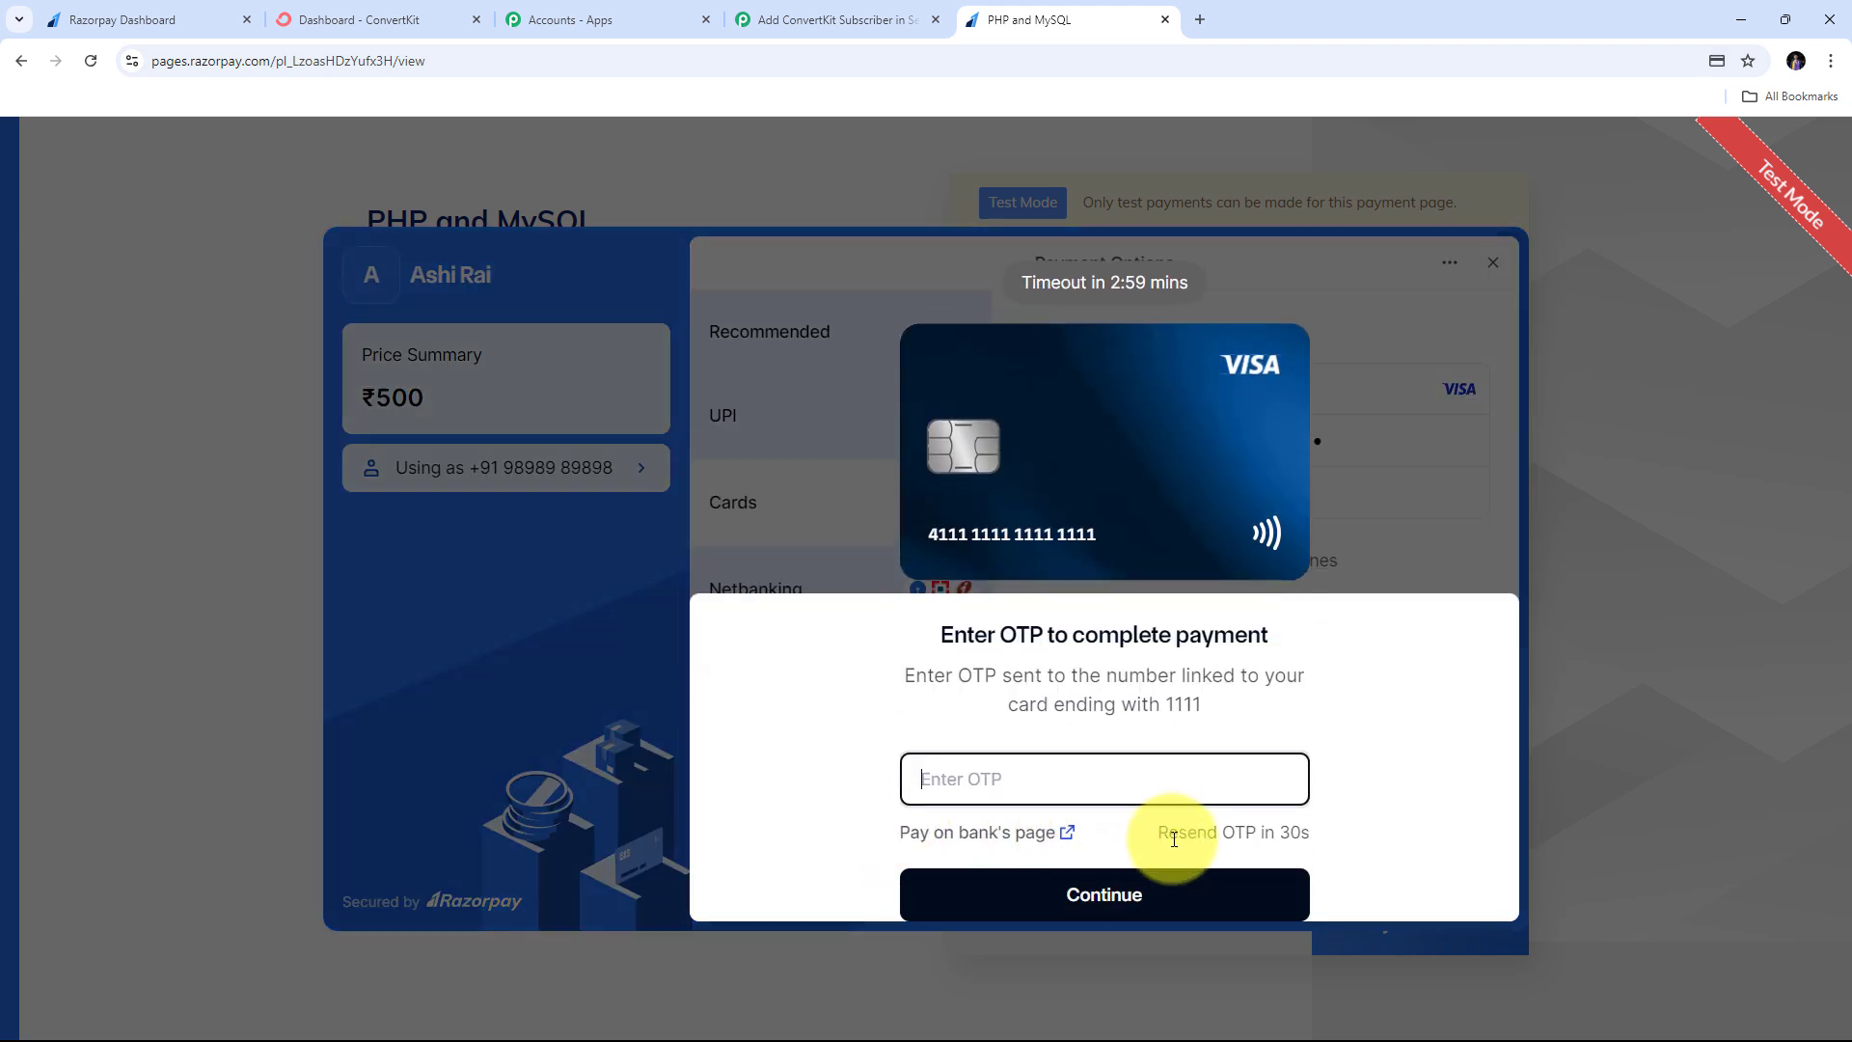
pyautogui.write('1')
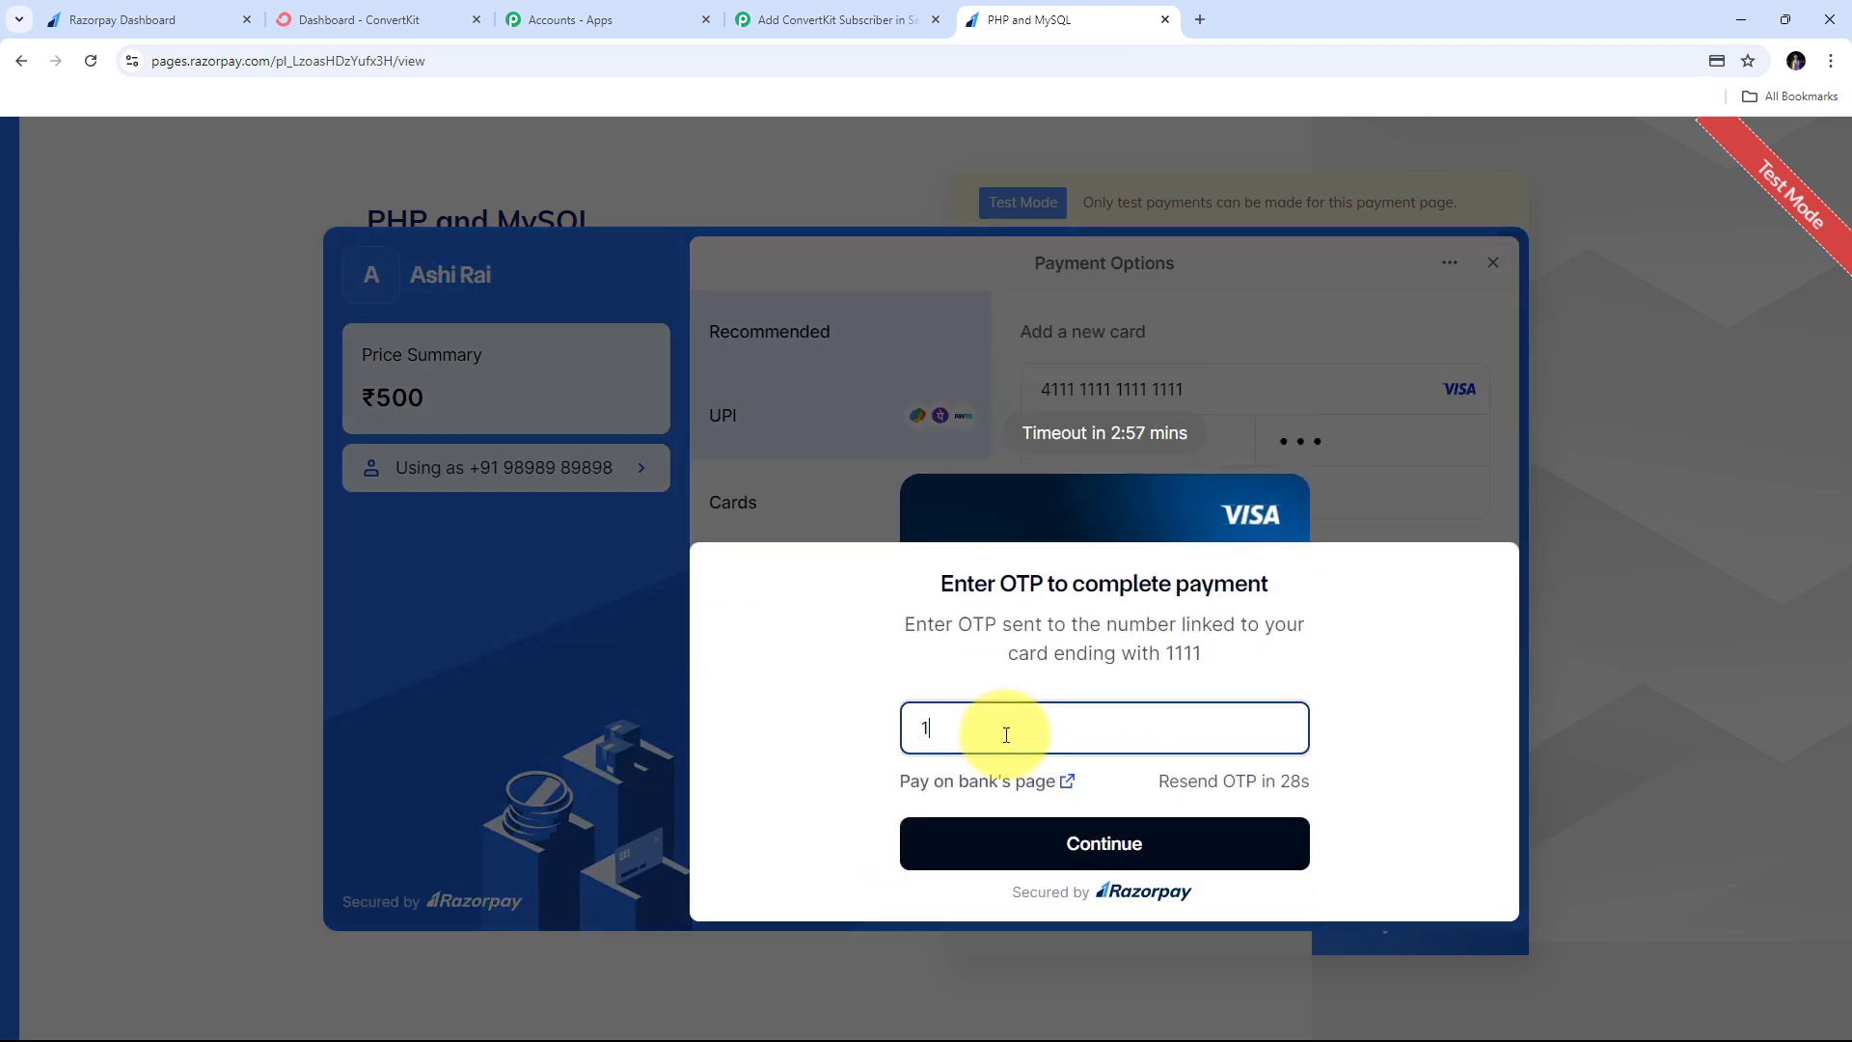
pyautogui.write('111')
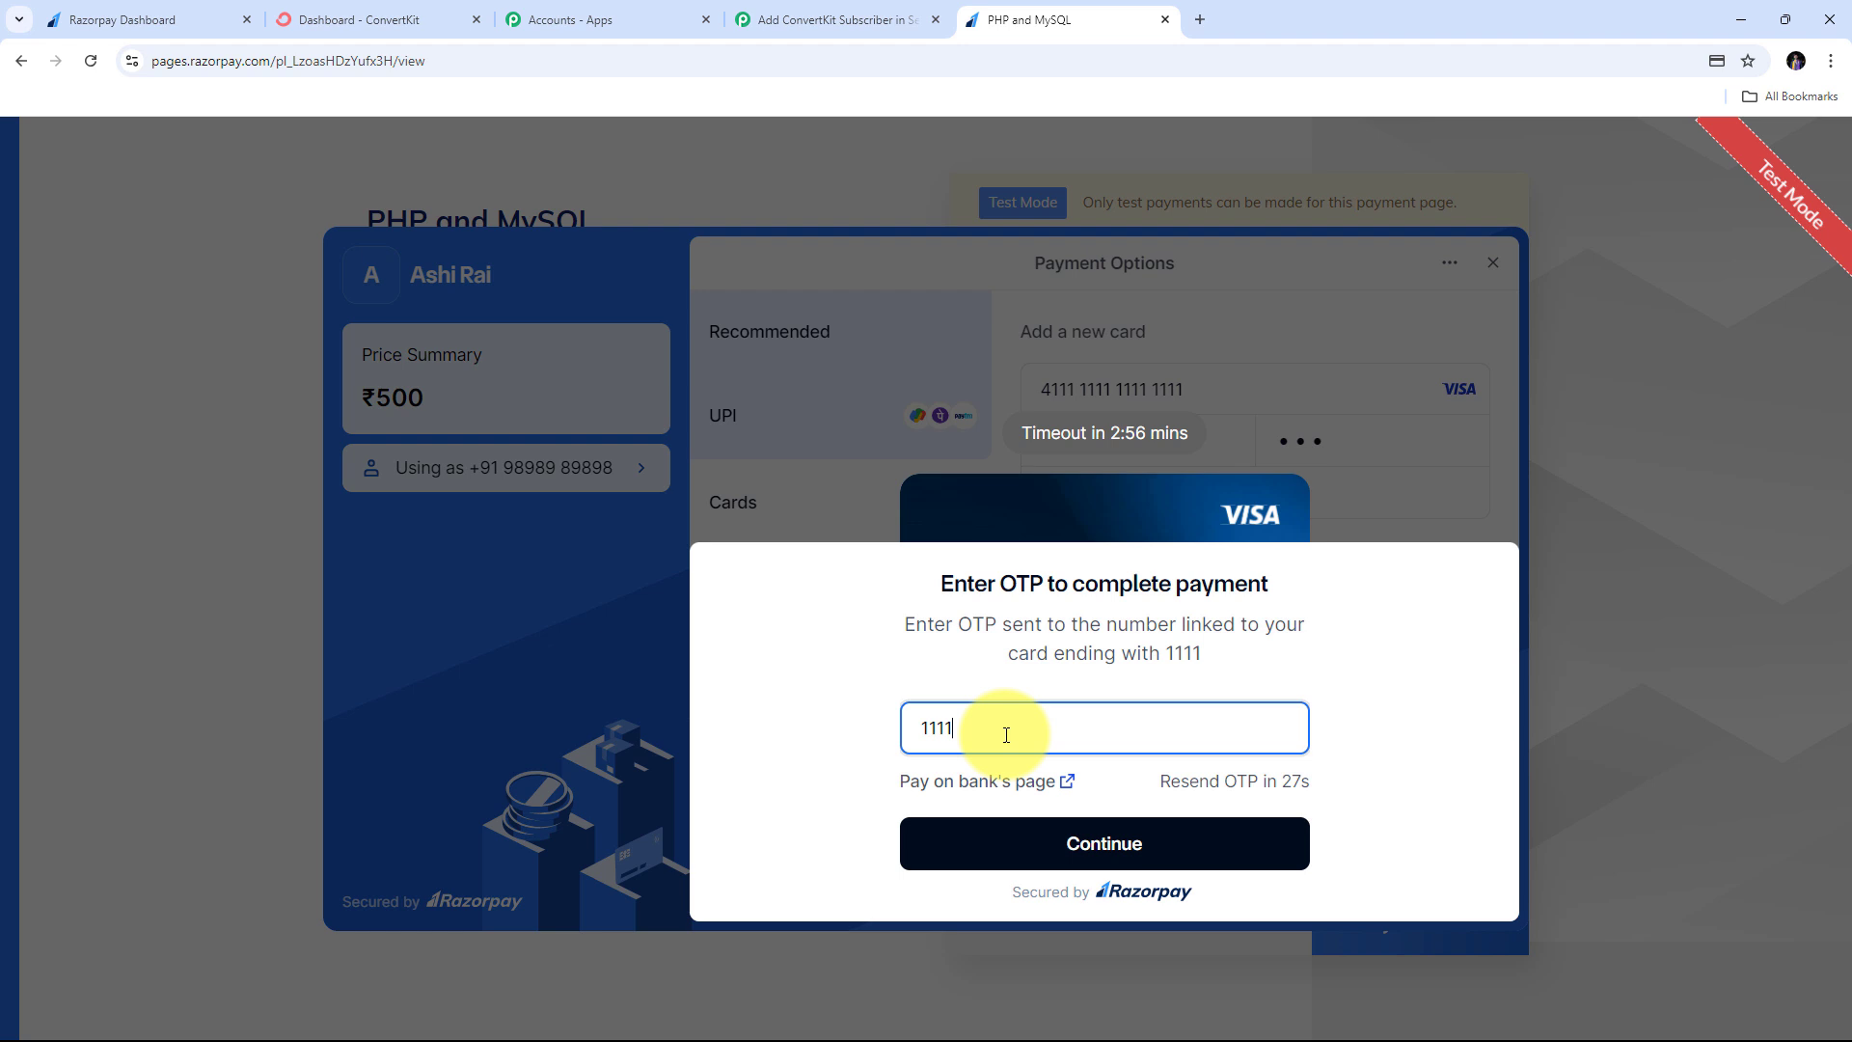
pyautogui.click(1091, 854)
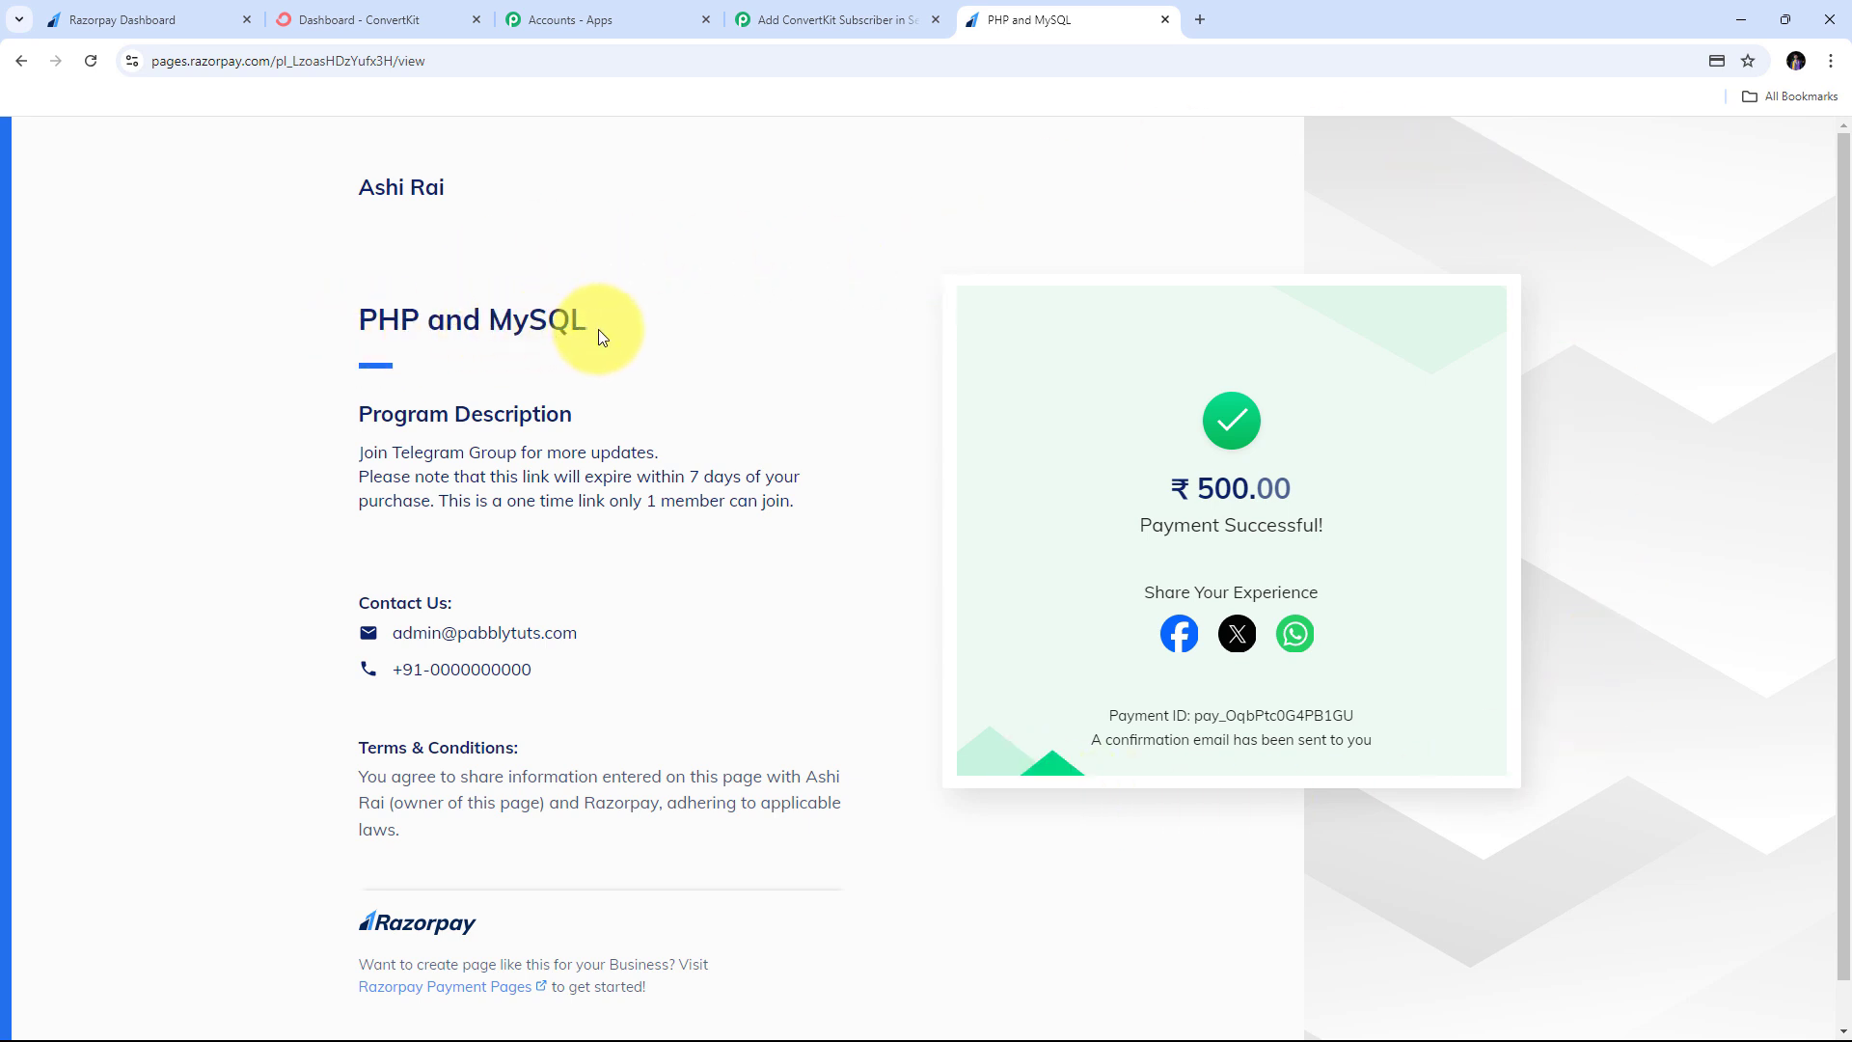
pyautogui.click(819, 15)
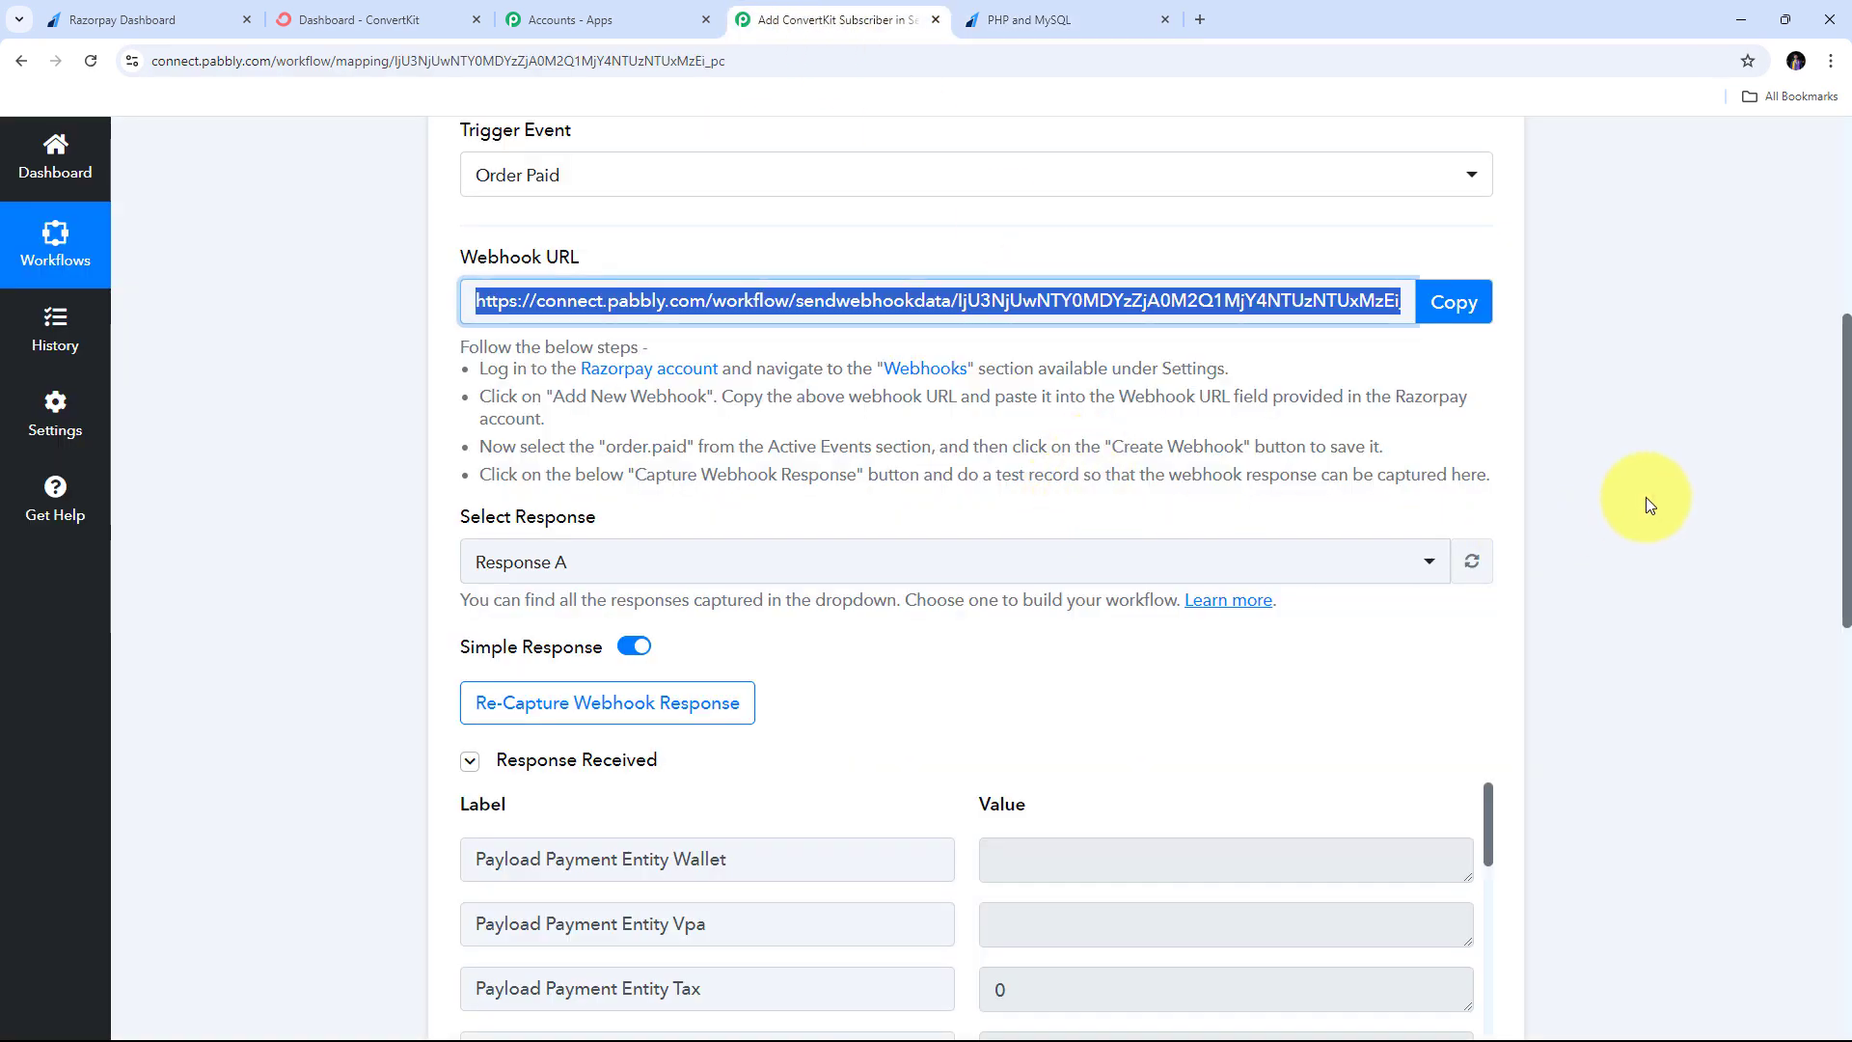
# - Scroll through the captured Order Paid response to review the payment fields
pyautogui.scroll(-1, 1646, 497)
pyautogui.scroll(-2, 1646, 503)
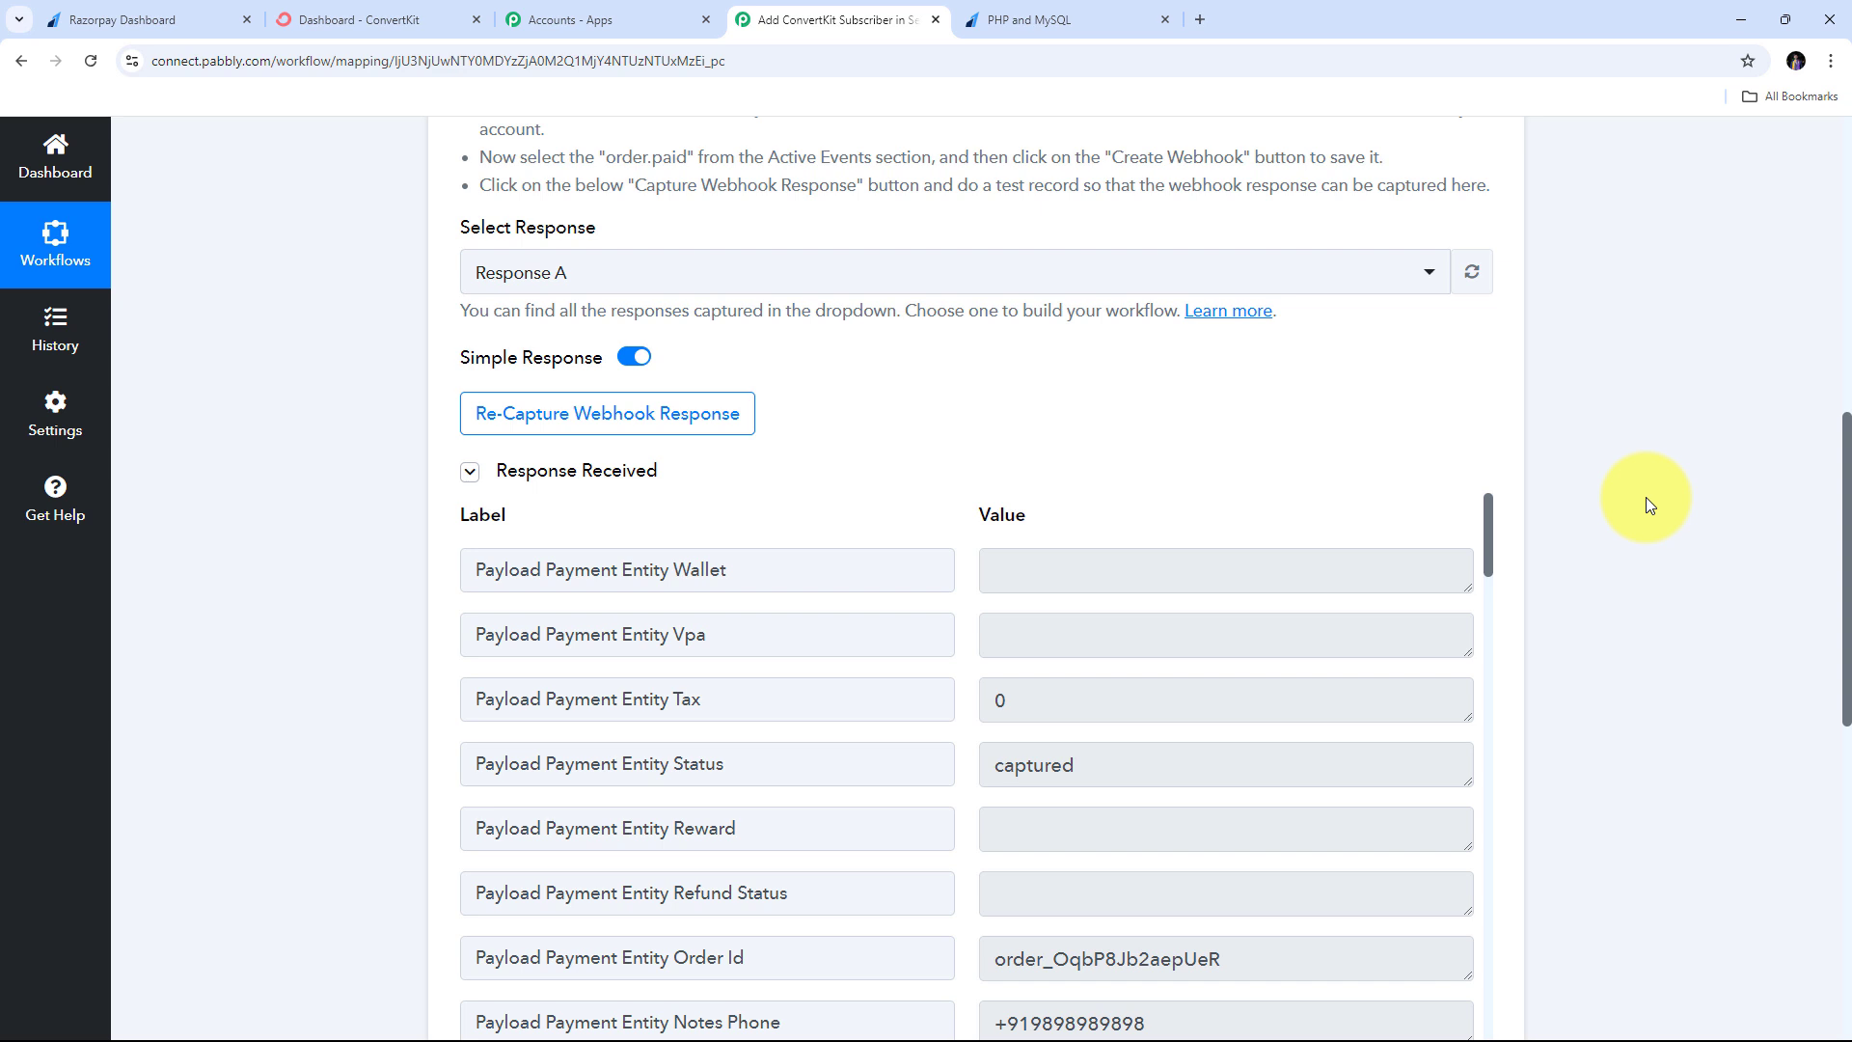
pyautogui.scroll(-2, 1646, 495)
pyautogui.scroll(-2, 1108, 446)
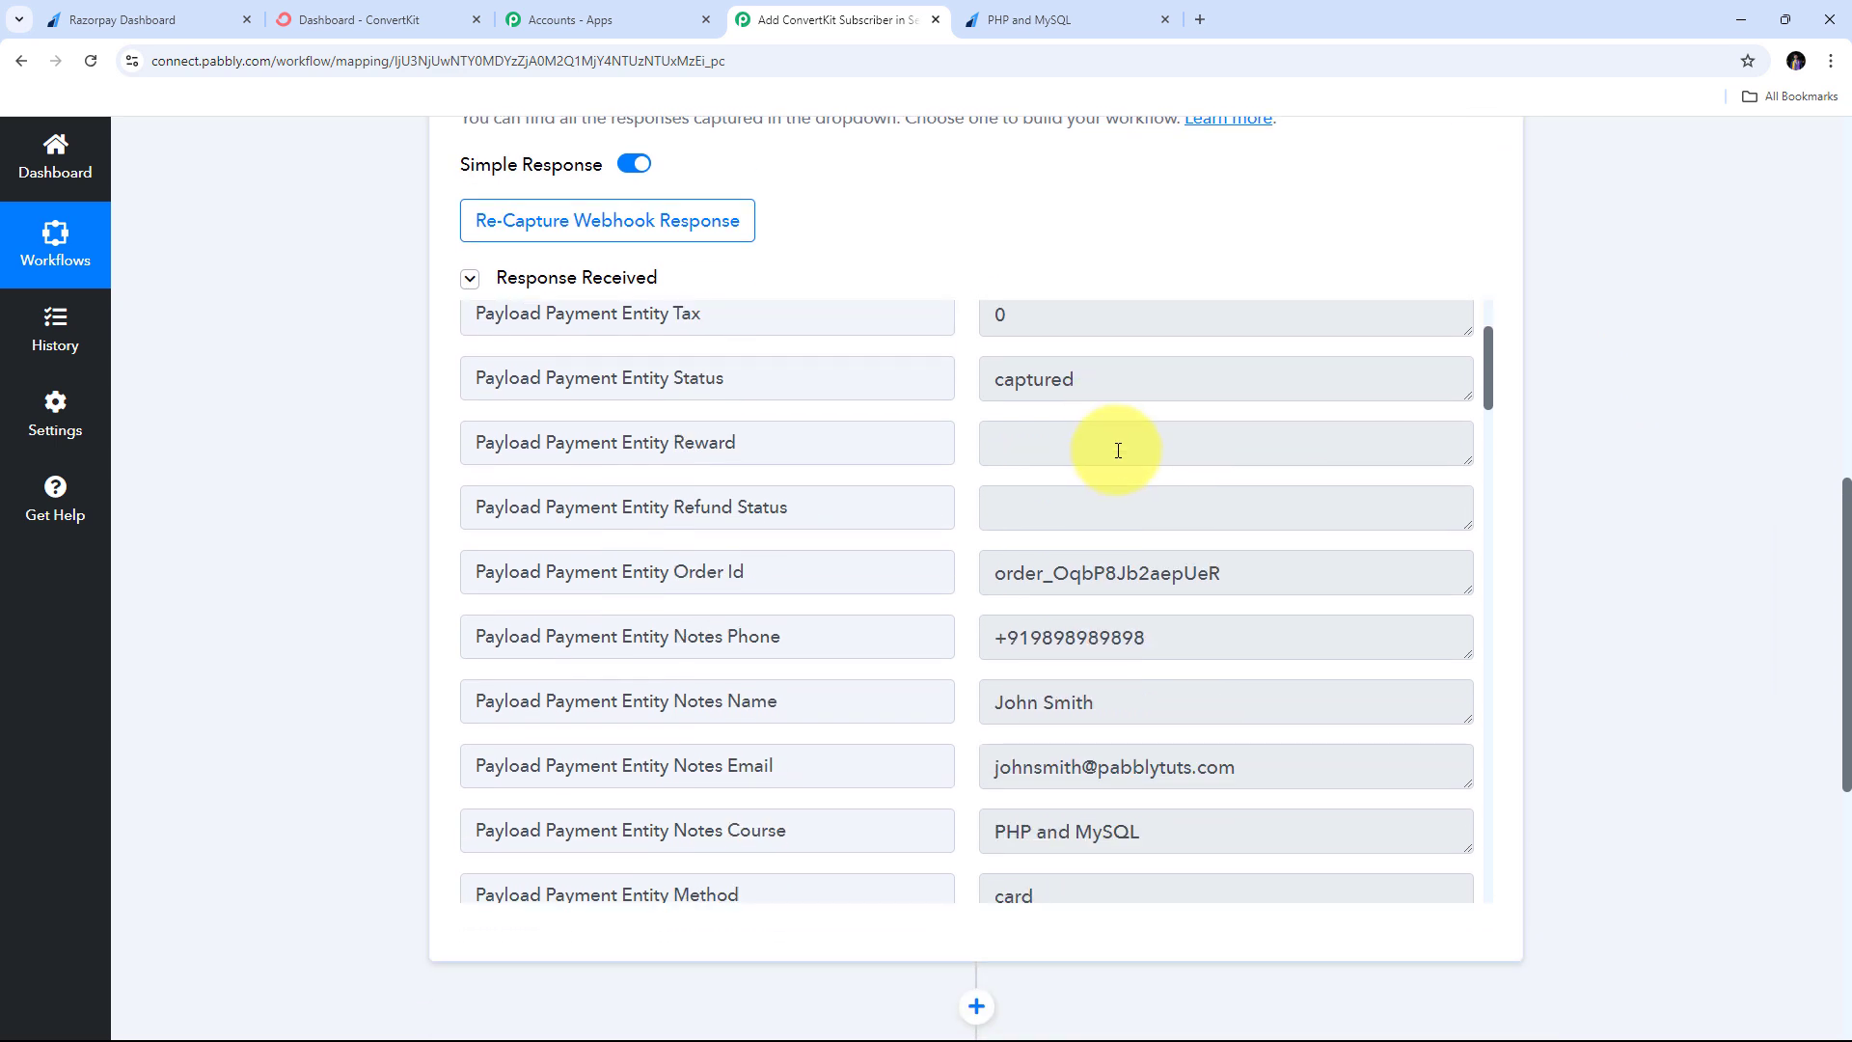
pyautogui.scroll(-5, 1118, 450)
pyautogui.scroll(7, 1120, 447)
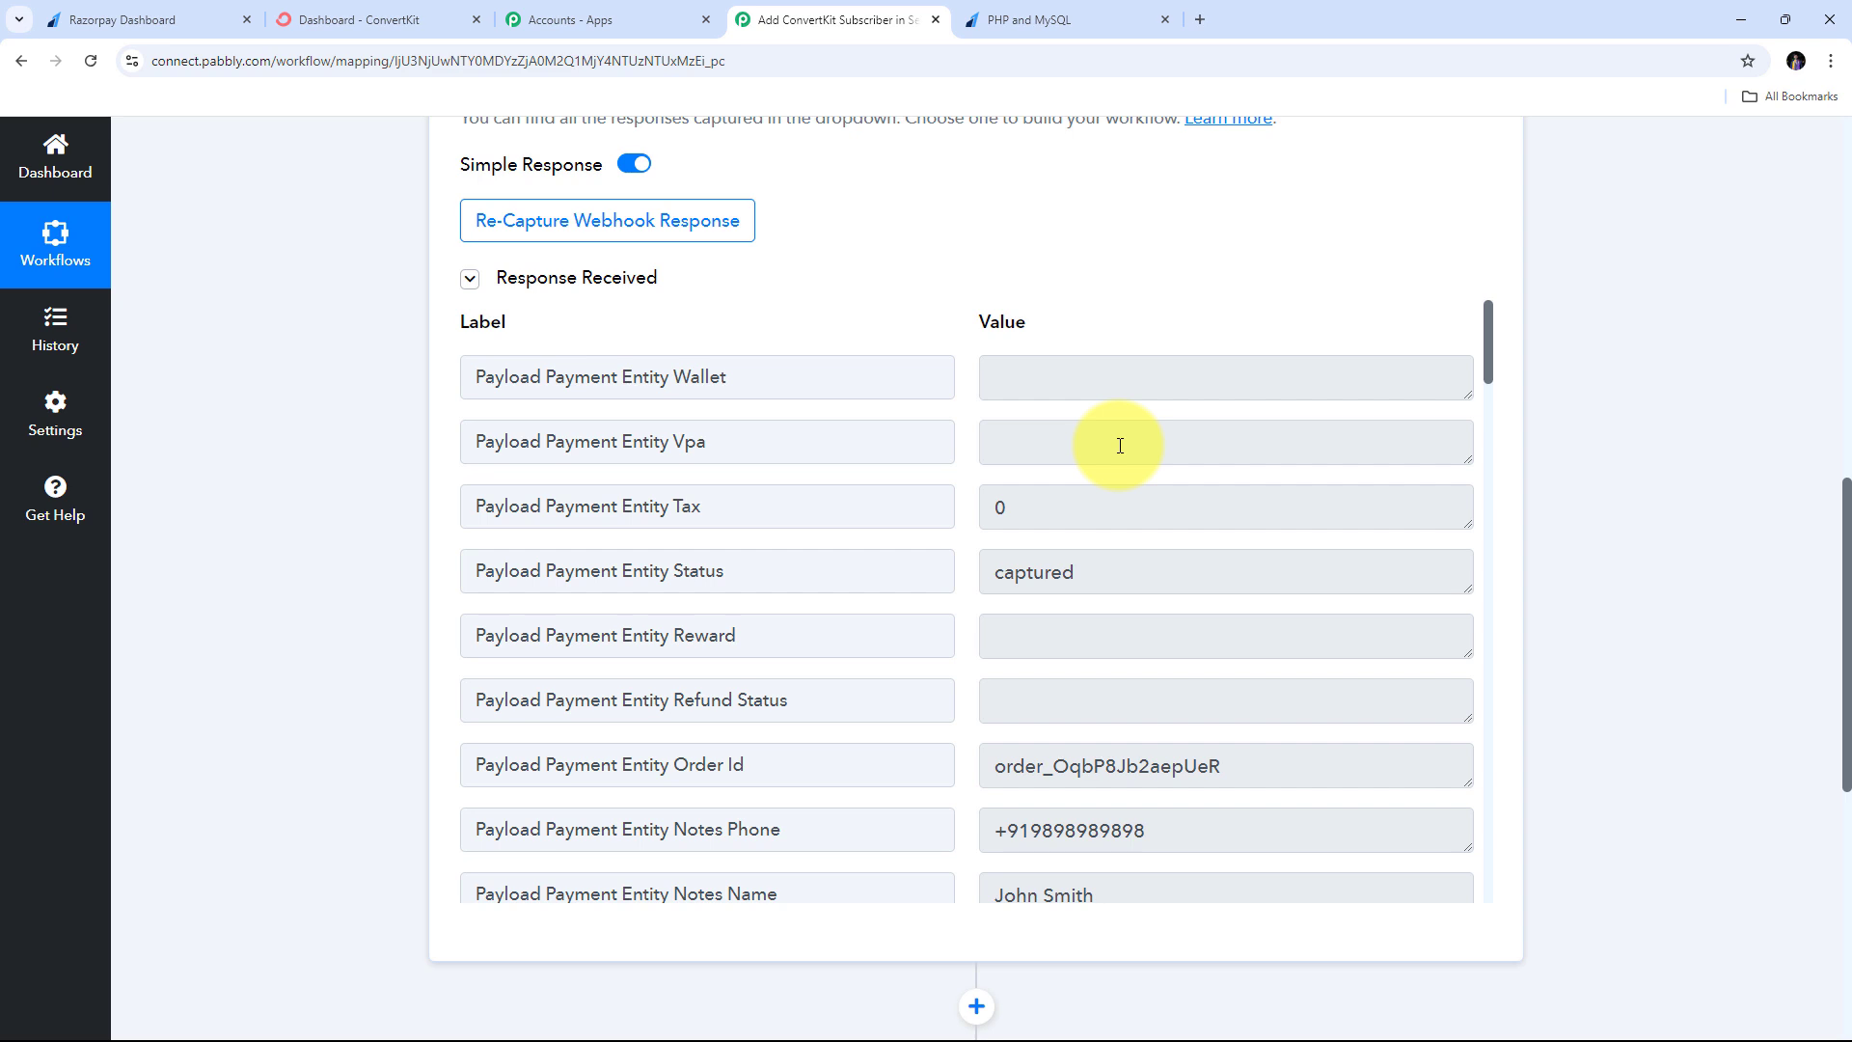
pyautogui.scroll(-1, 1120, 446)
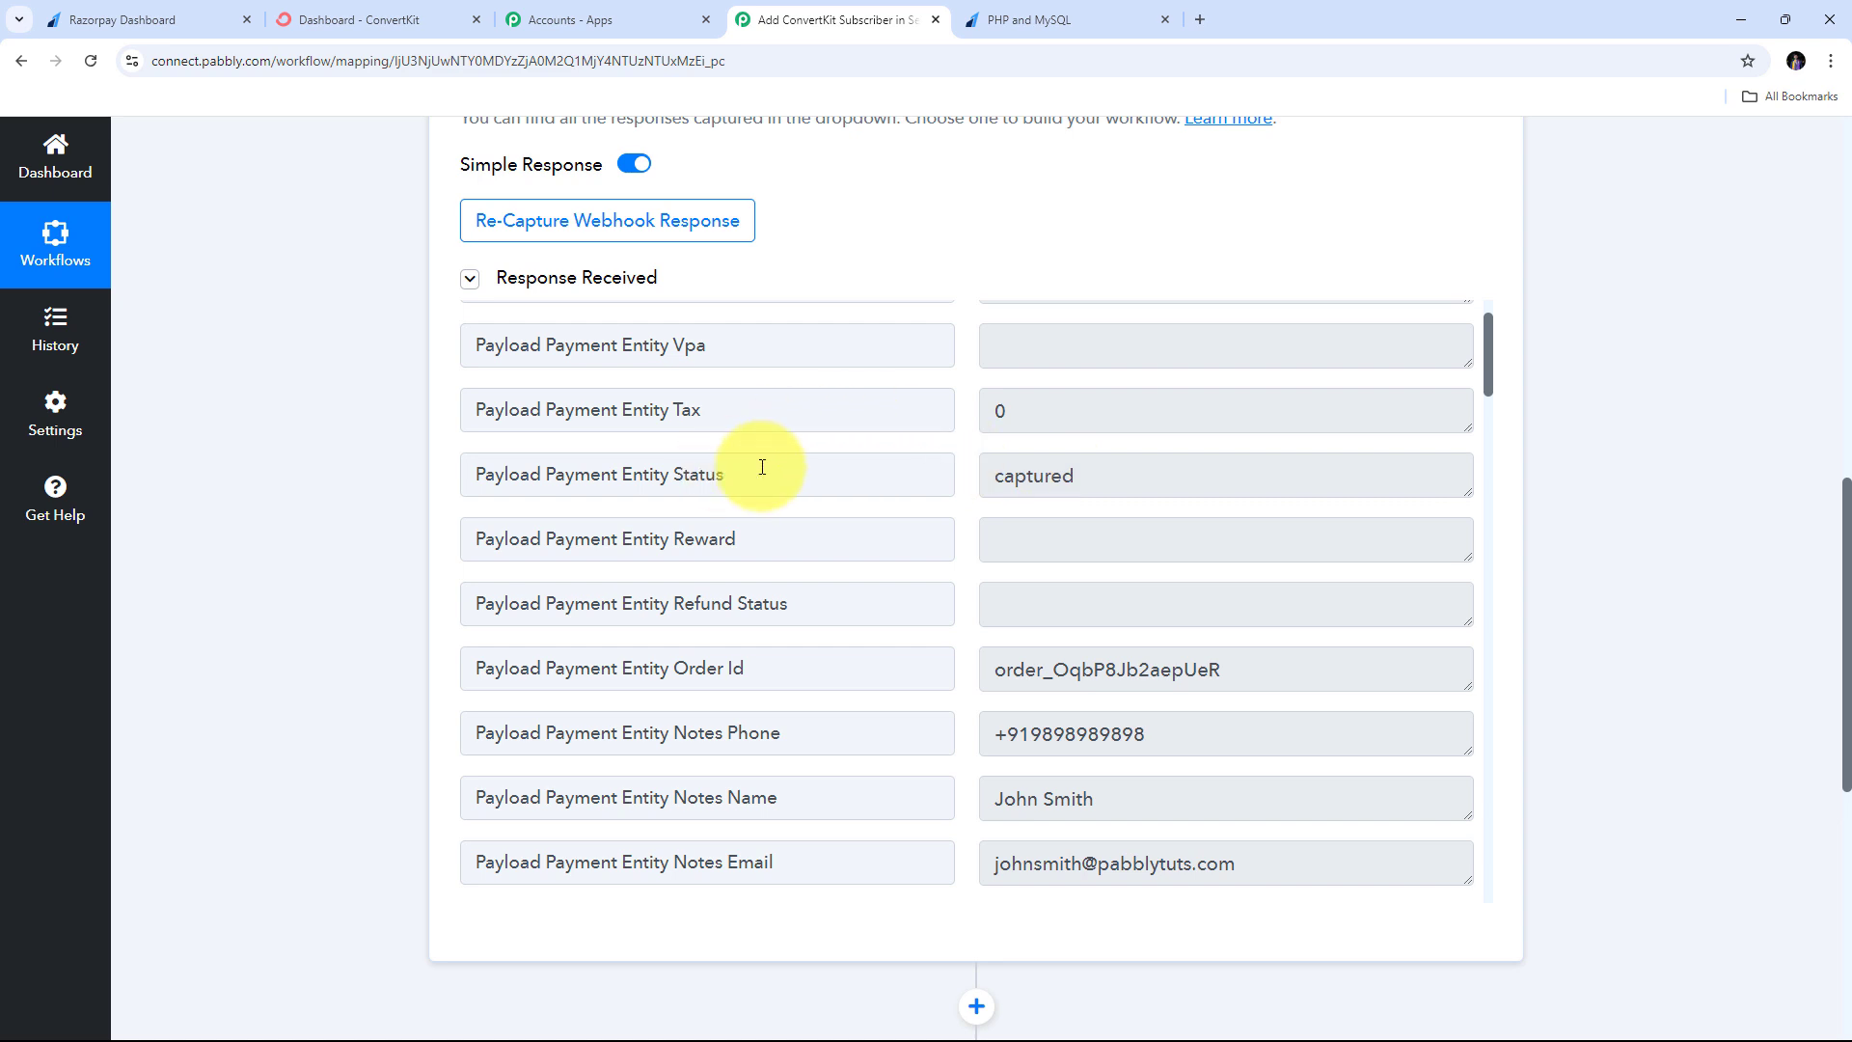
pyautogui.moveTo(1153, 481); pyautogui.dragTo(894, 490)
pyautogui.scroll(-1, 1145, 480)
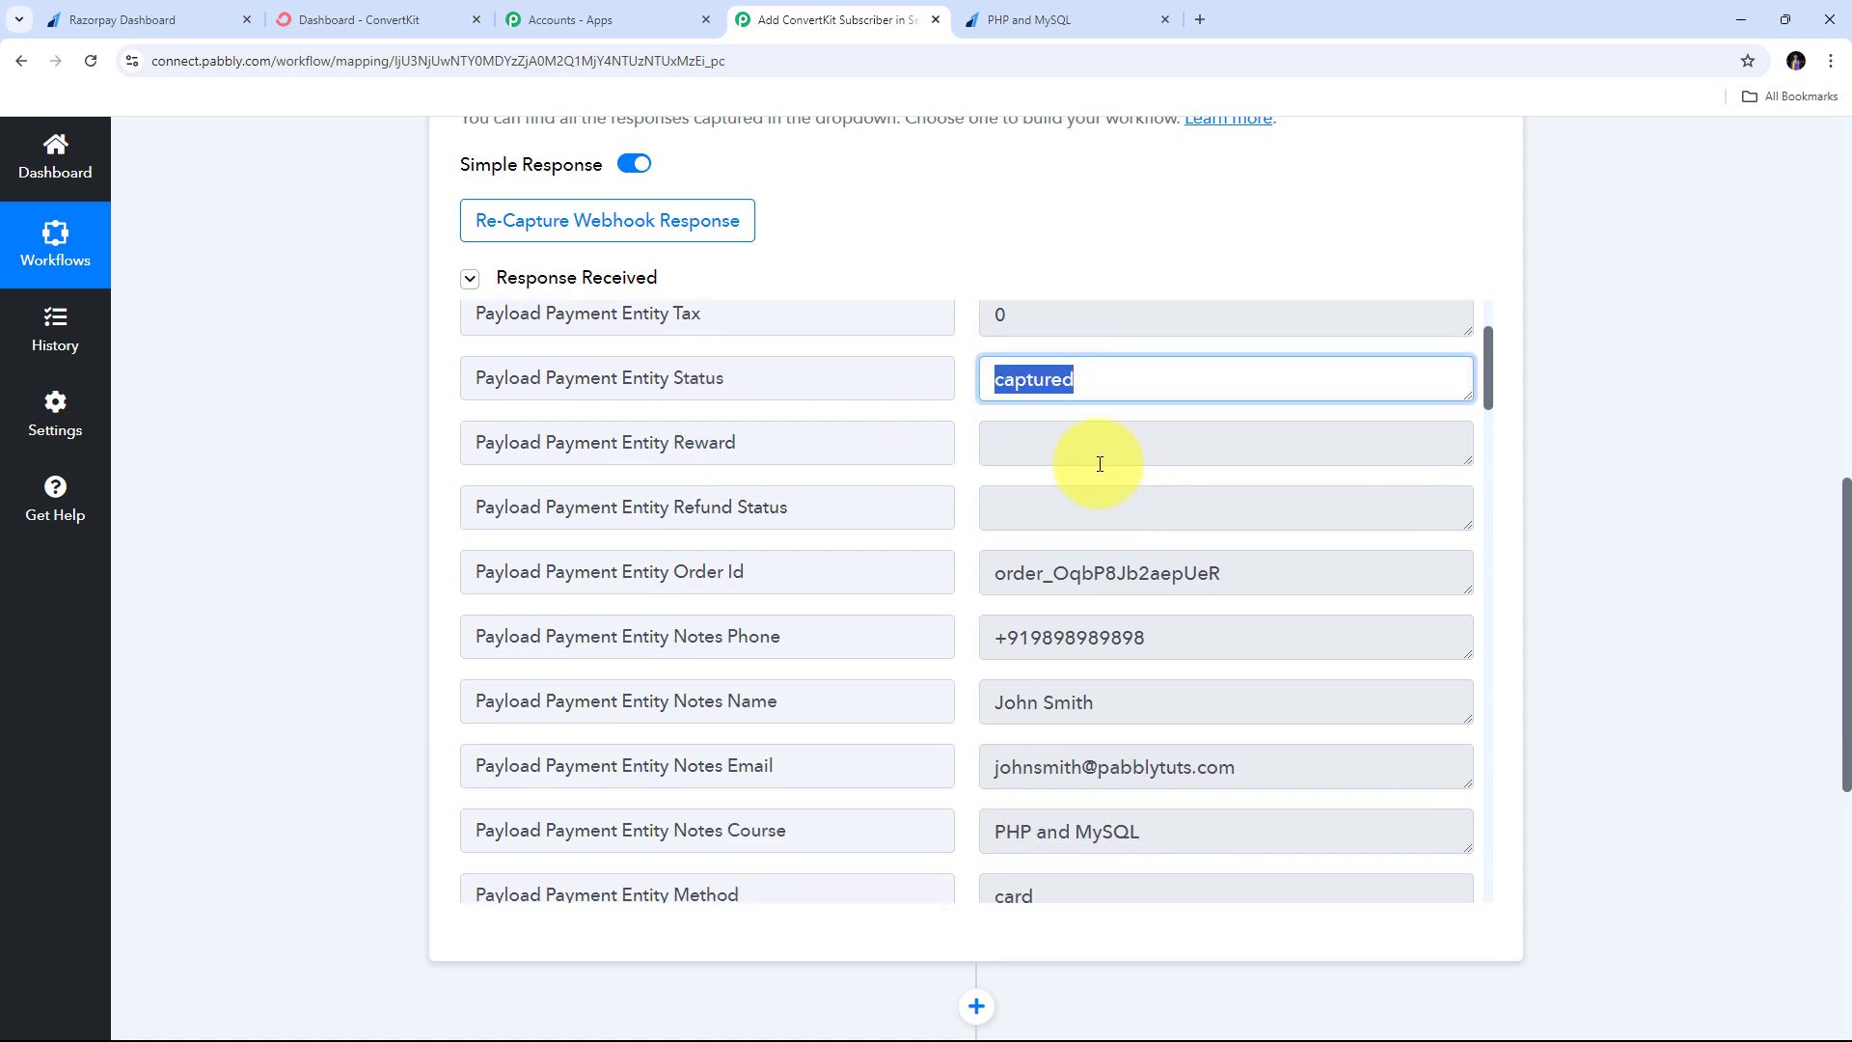
pyautogui.scroll(-1, 1109, 414)
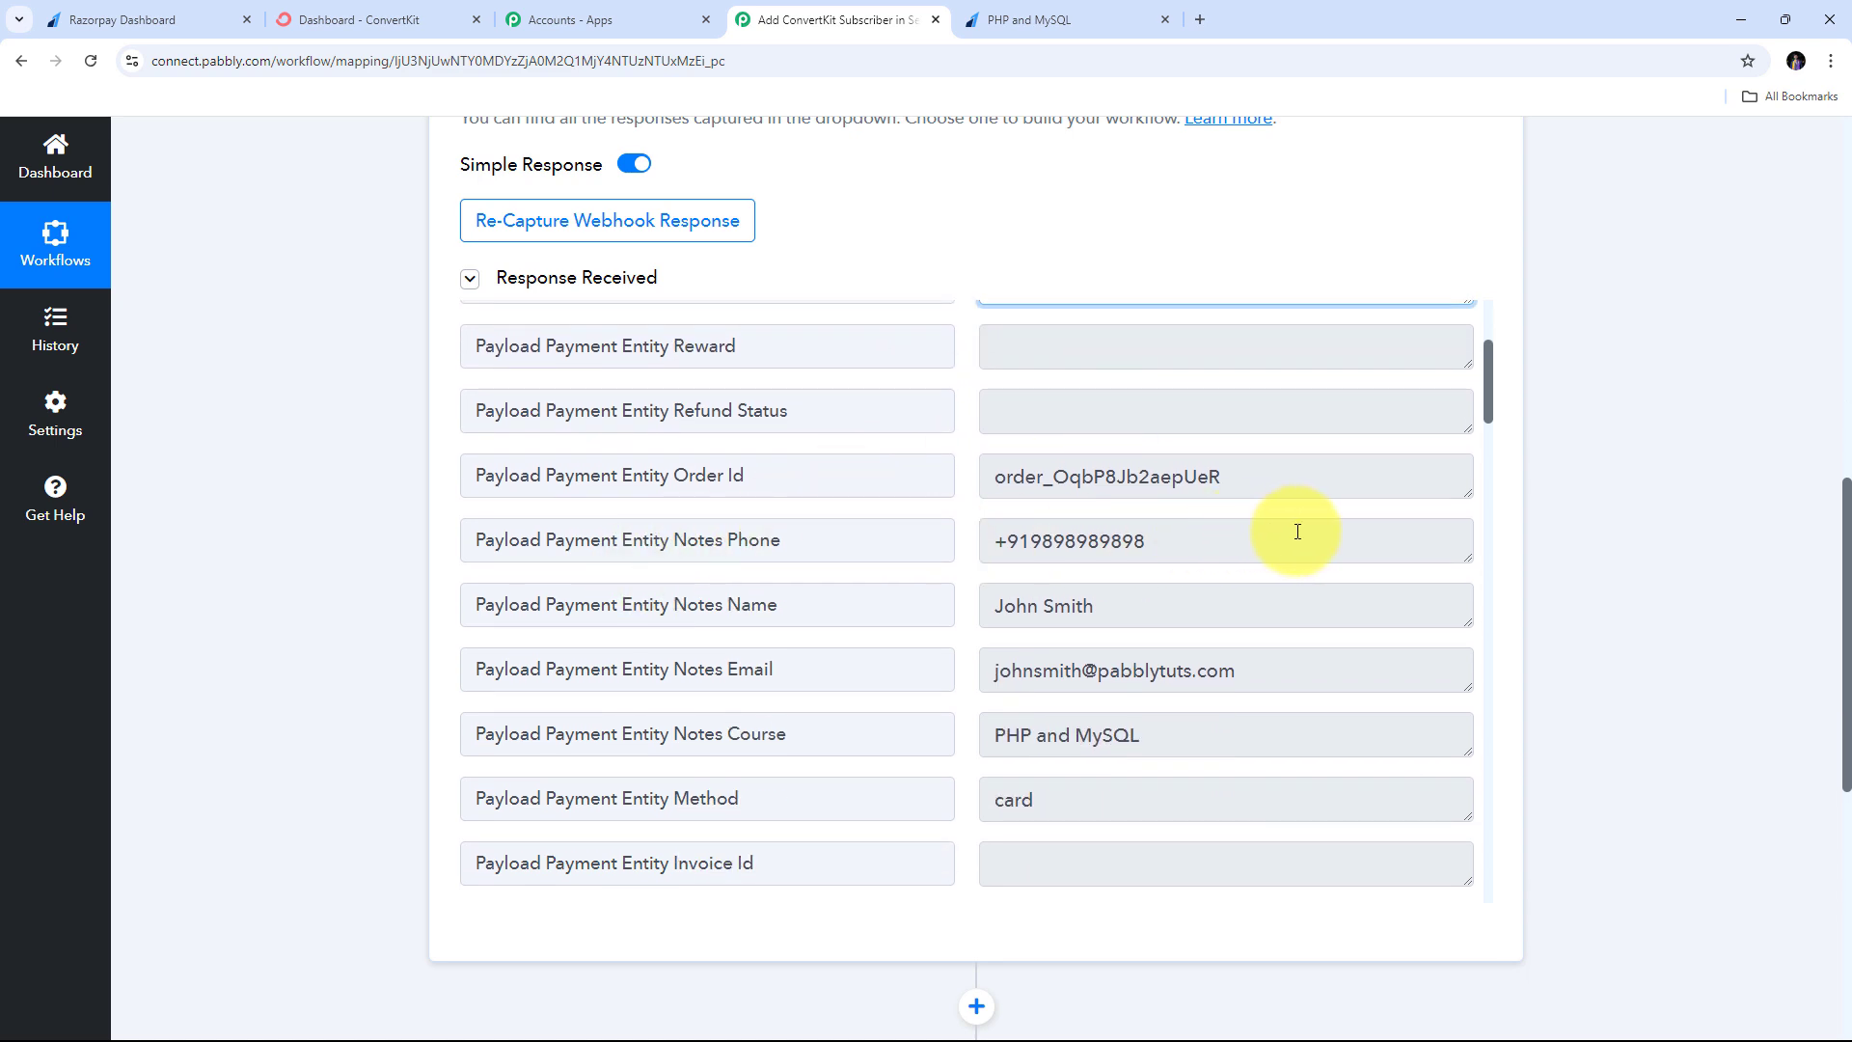
pyautogui.moveTo(1293, 530); pyautogui.dragTo(970, 541)
pyautogui.scroll(-1, 858, 569)
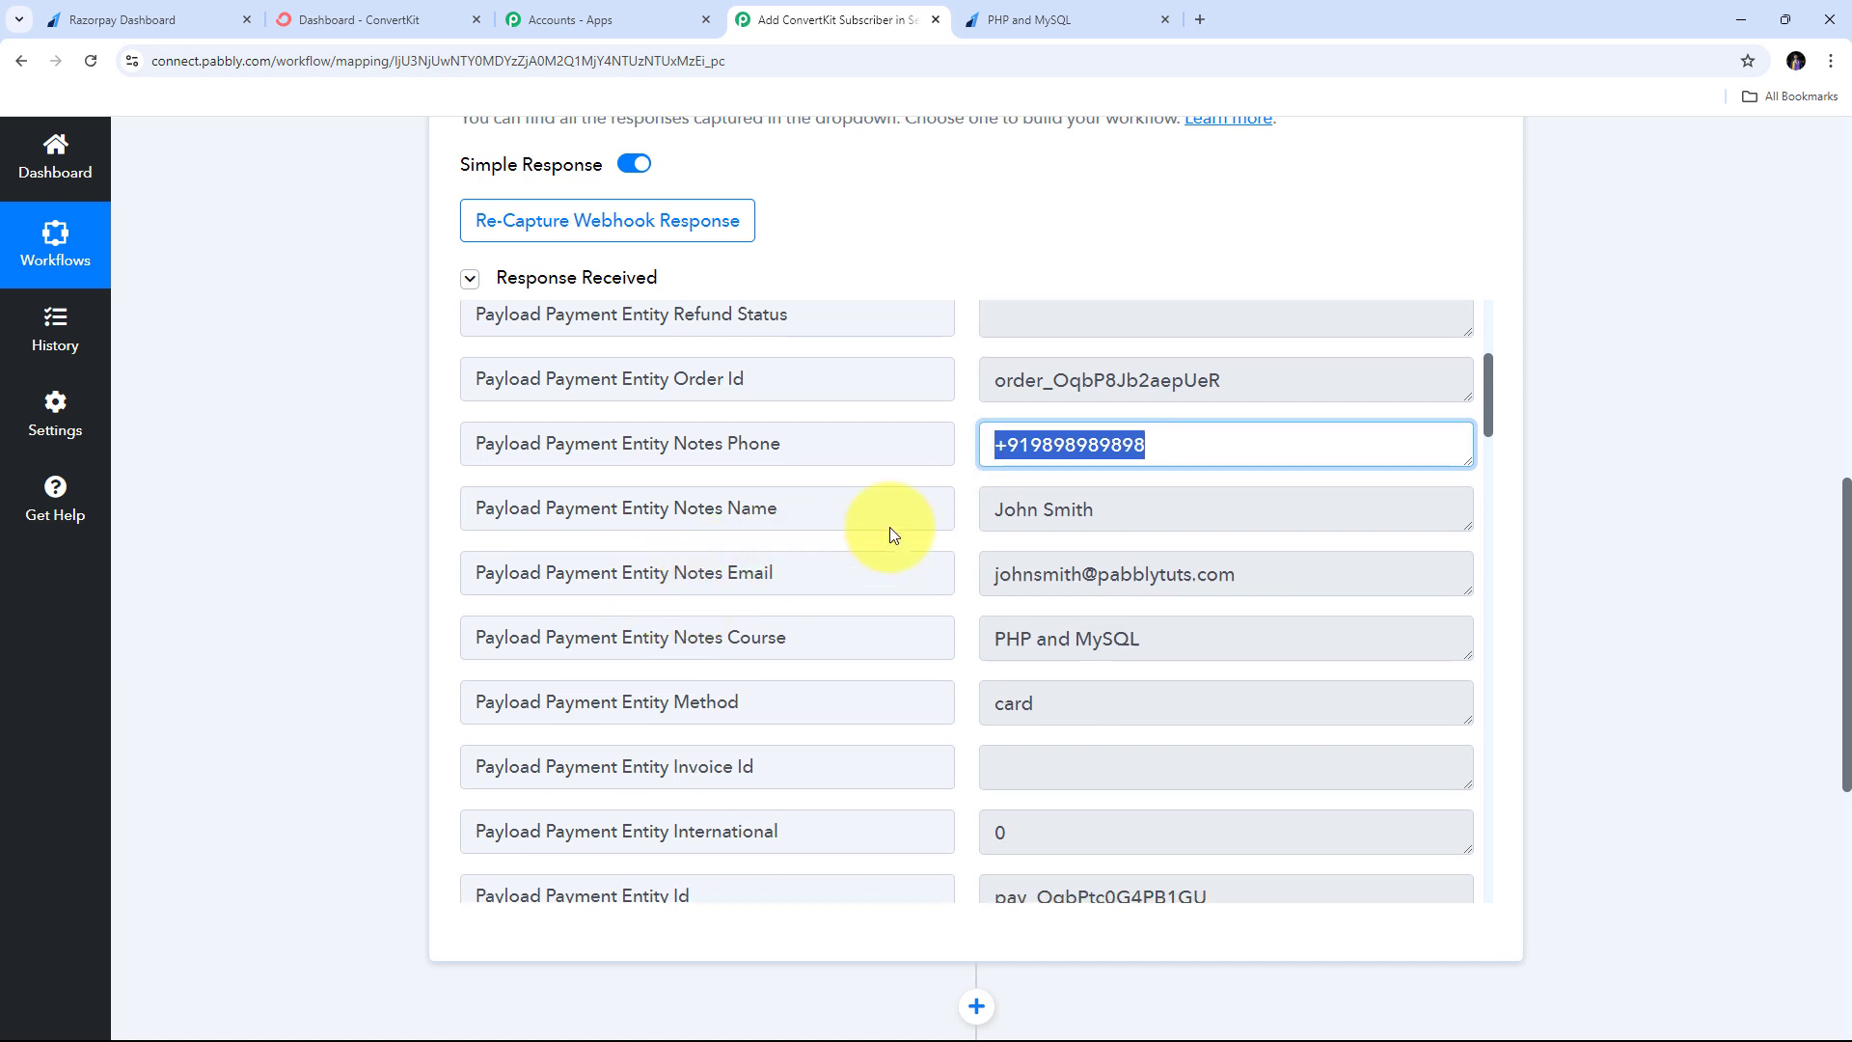
# - Highlight the captured Notes name, email, PHP and MySQL course and card payment method
pyautogui.moveTo(1226, 517); pyautogui.dragTo(662, 575)
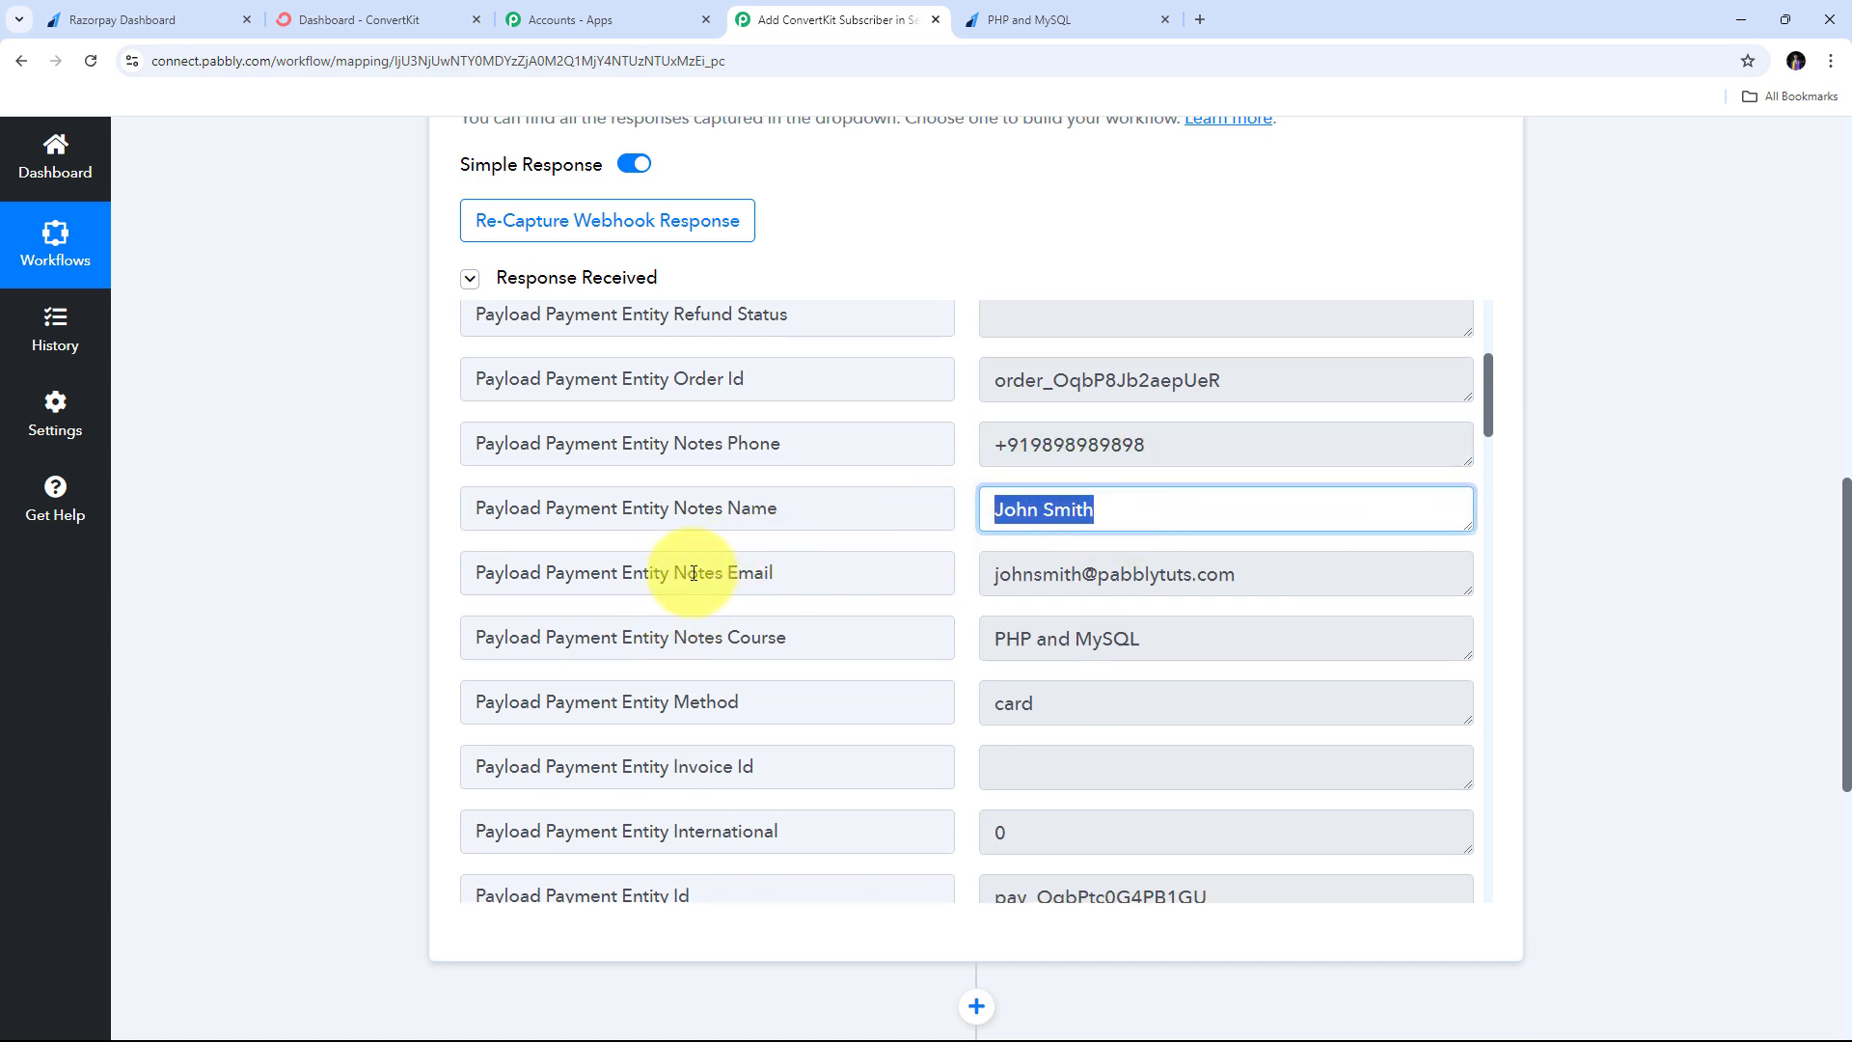
pyautogui.moveTo(1228, 578); pyautogui.dragTo(819, 612)
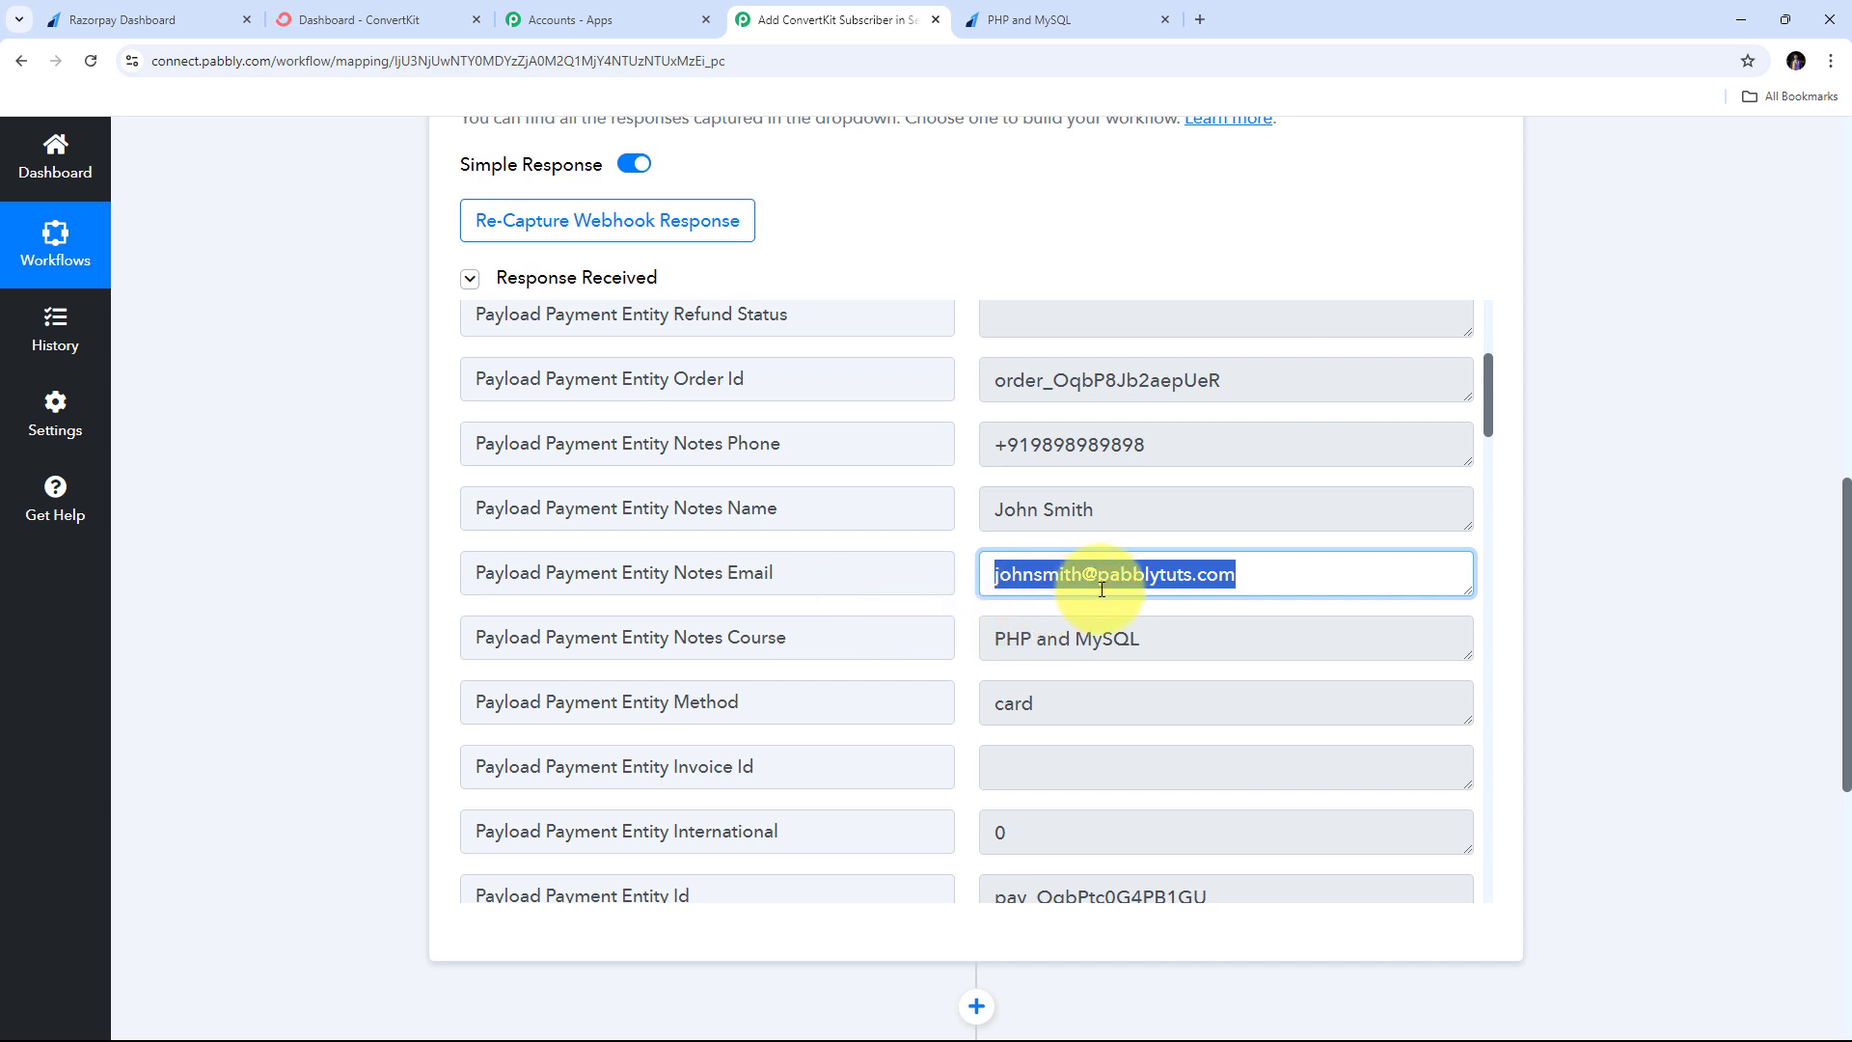
pyautogui.scroll(-1, 1254, 579)
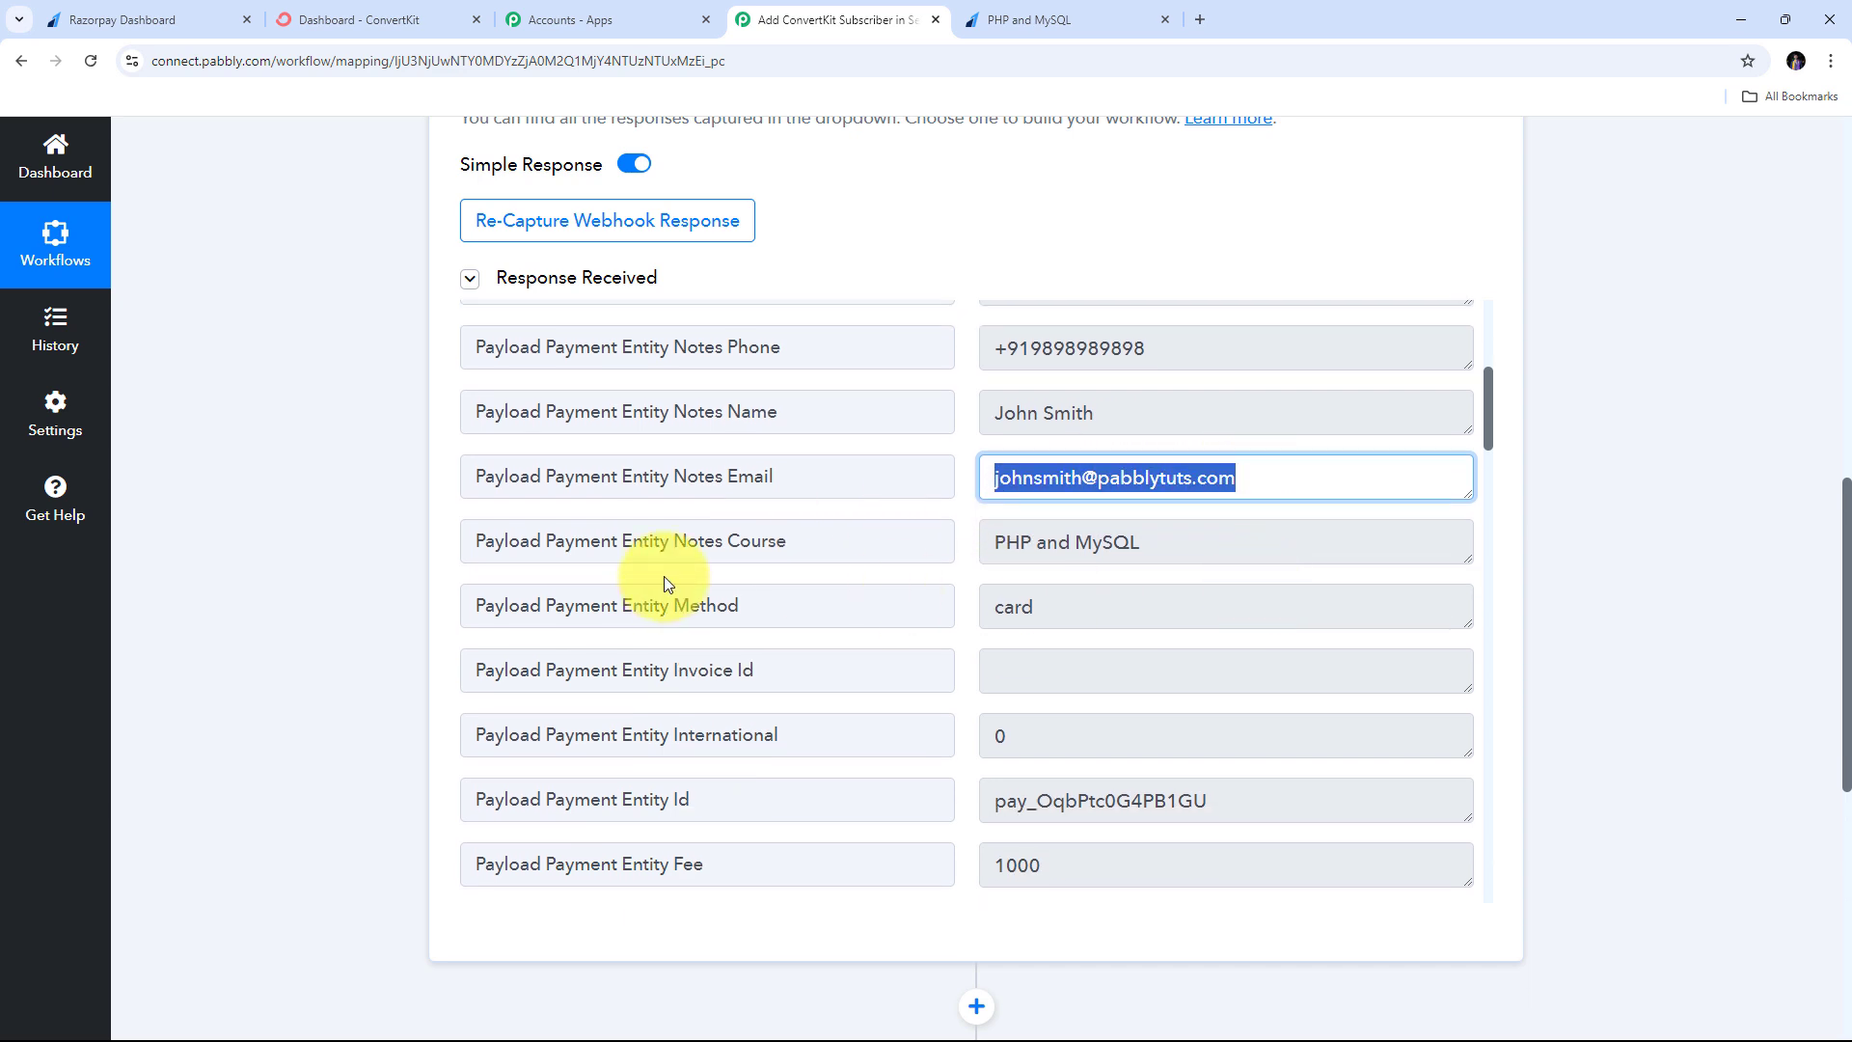
pyautogui.moveTo(1209, 559); pyautogui.dragTo(765, 541)
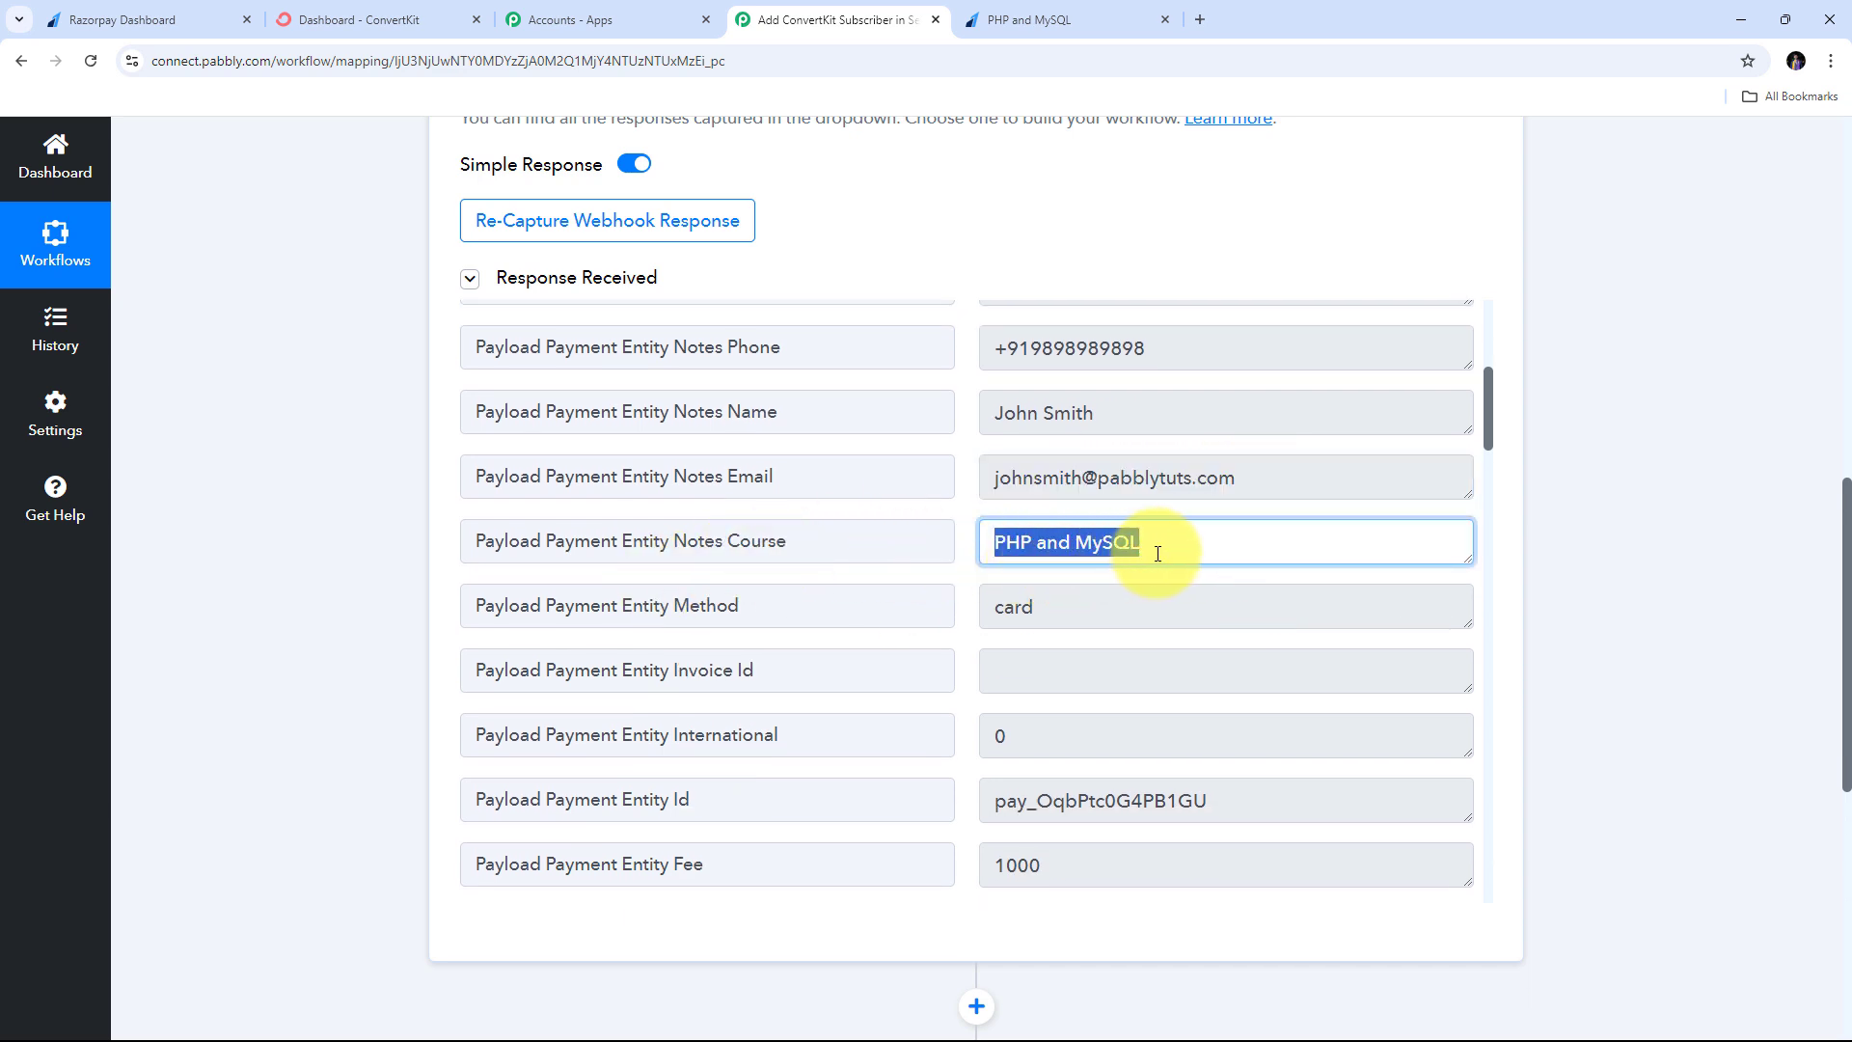
pyautogui.scroll(-1, 1061, 552)
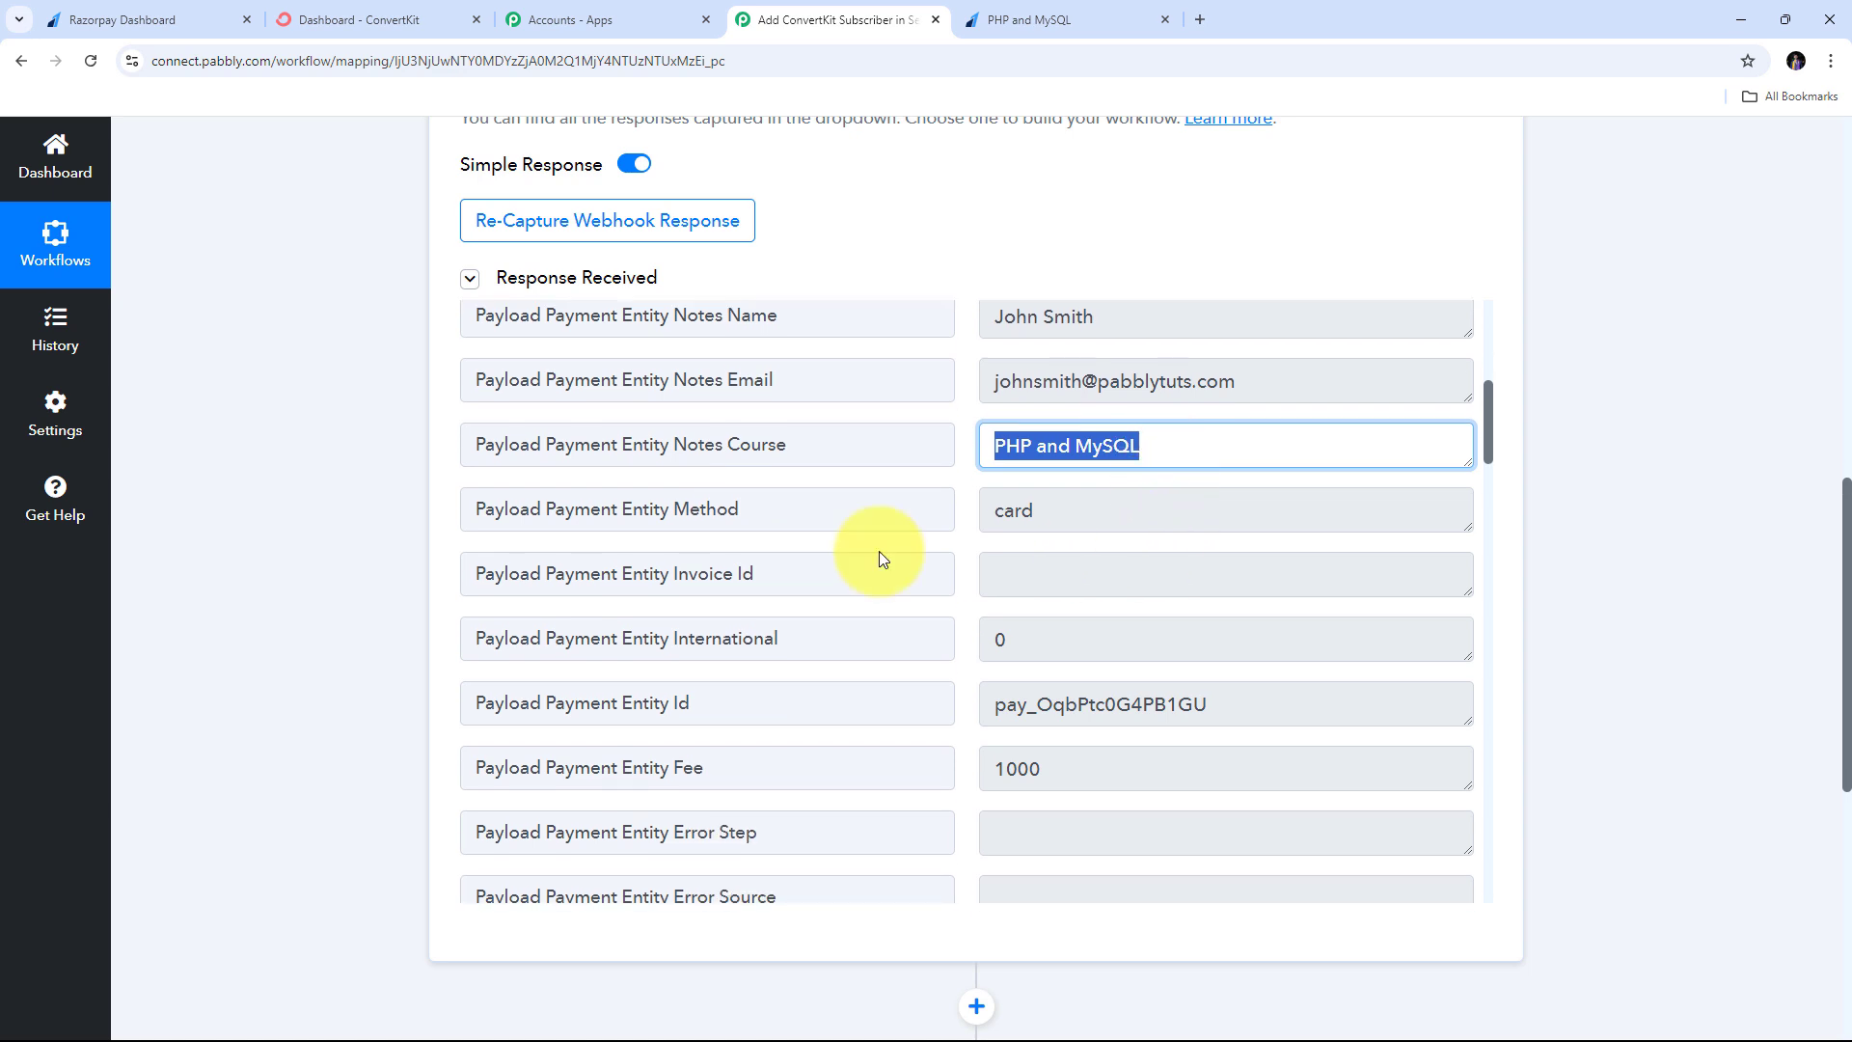
pyautogui.click(1109, 511)
pyautogui.moveTo(1037, 511); pyautogui.dragTo(839, 505)
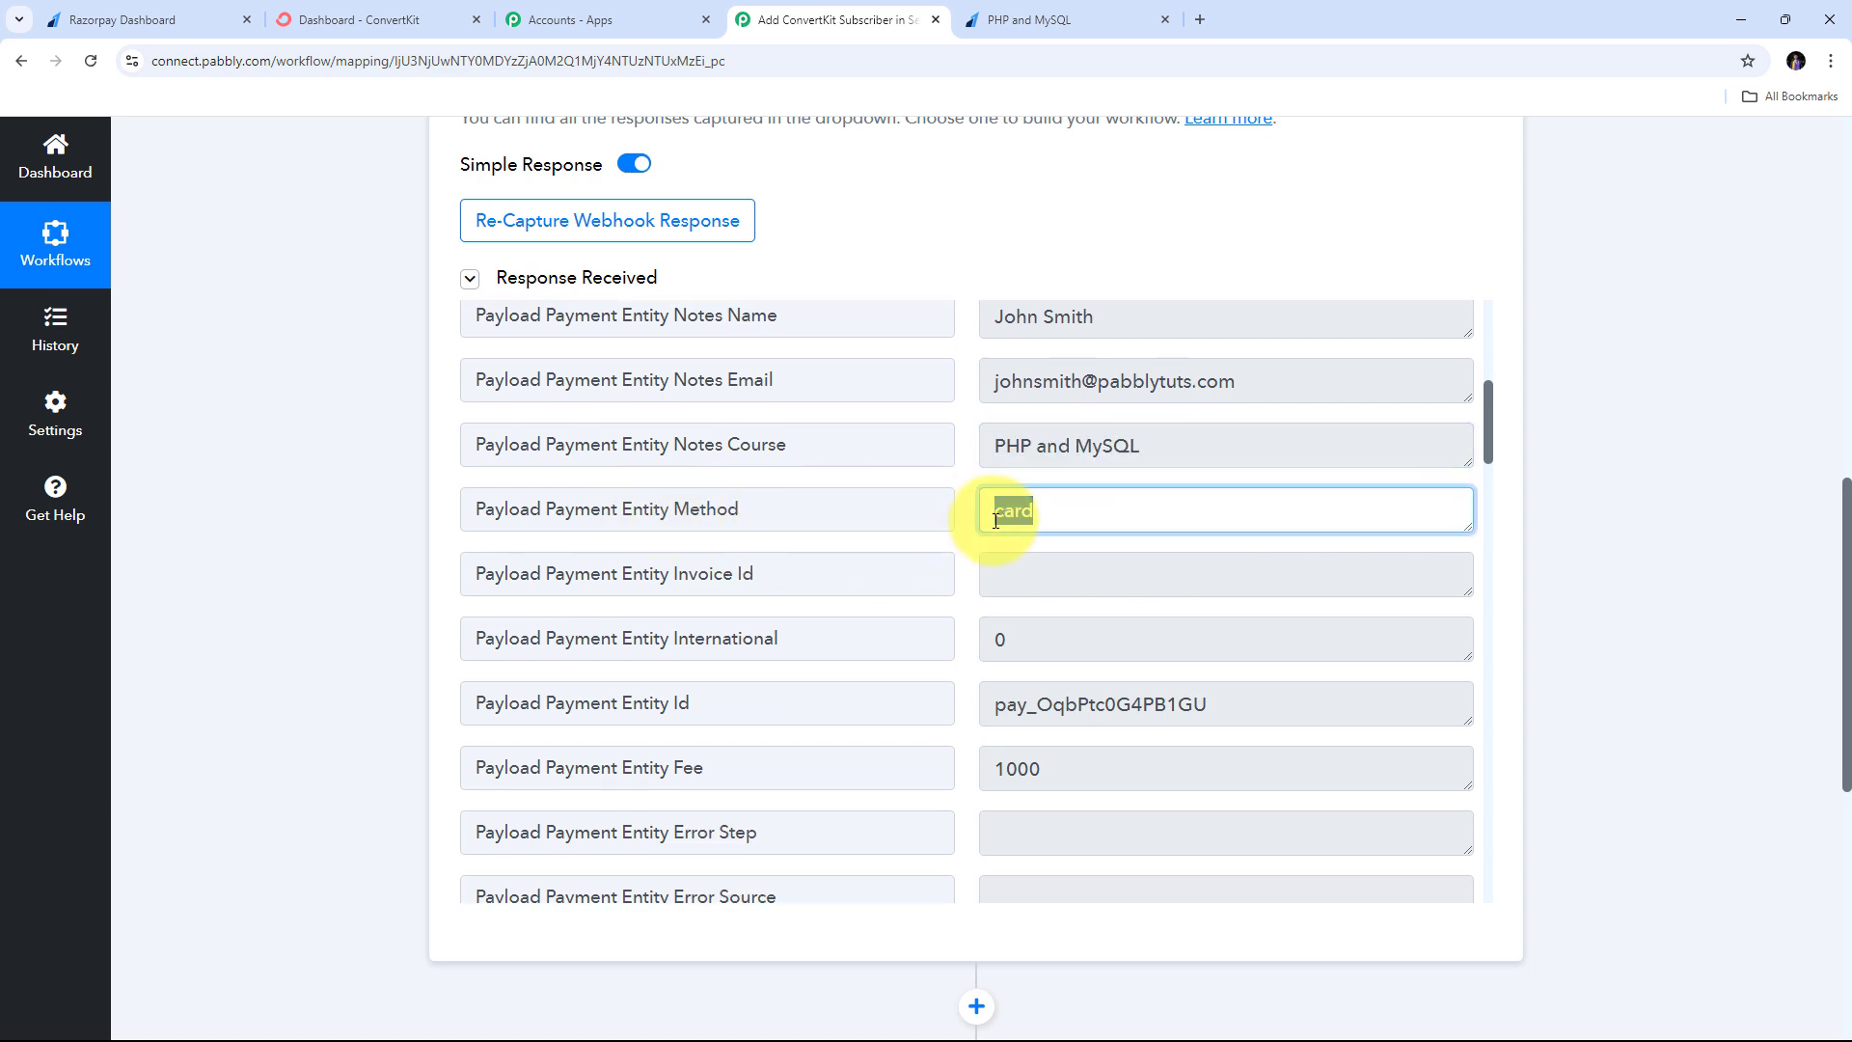
# - Scroll past the rest of the response down to the next action step
pyautogui.scroll(-2, 945, 550)
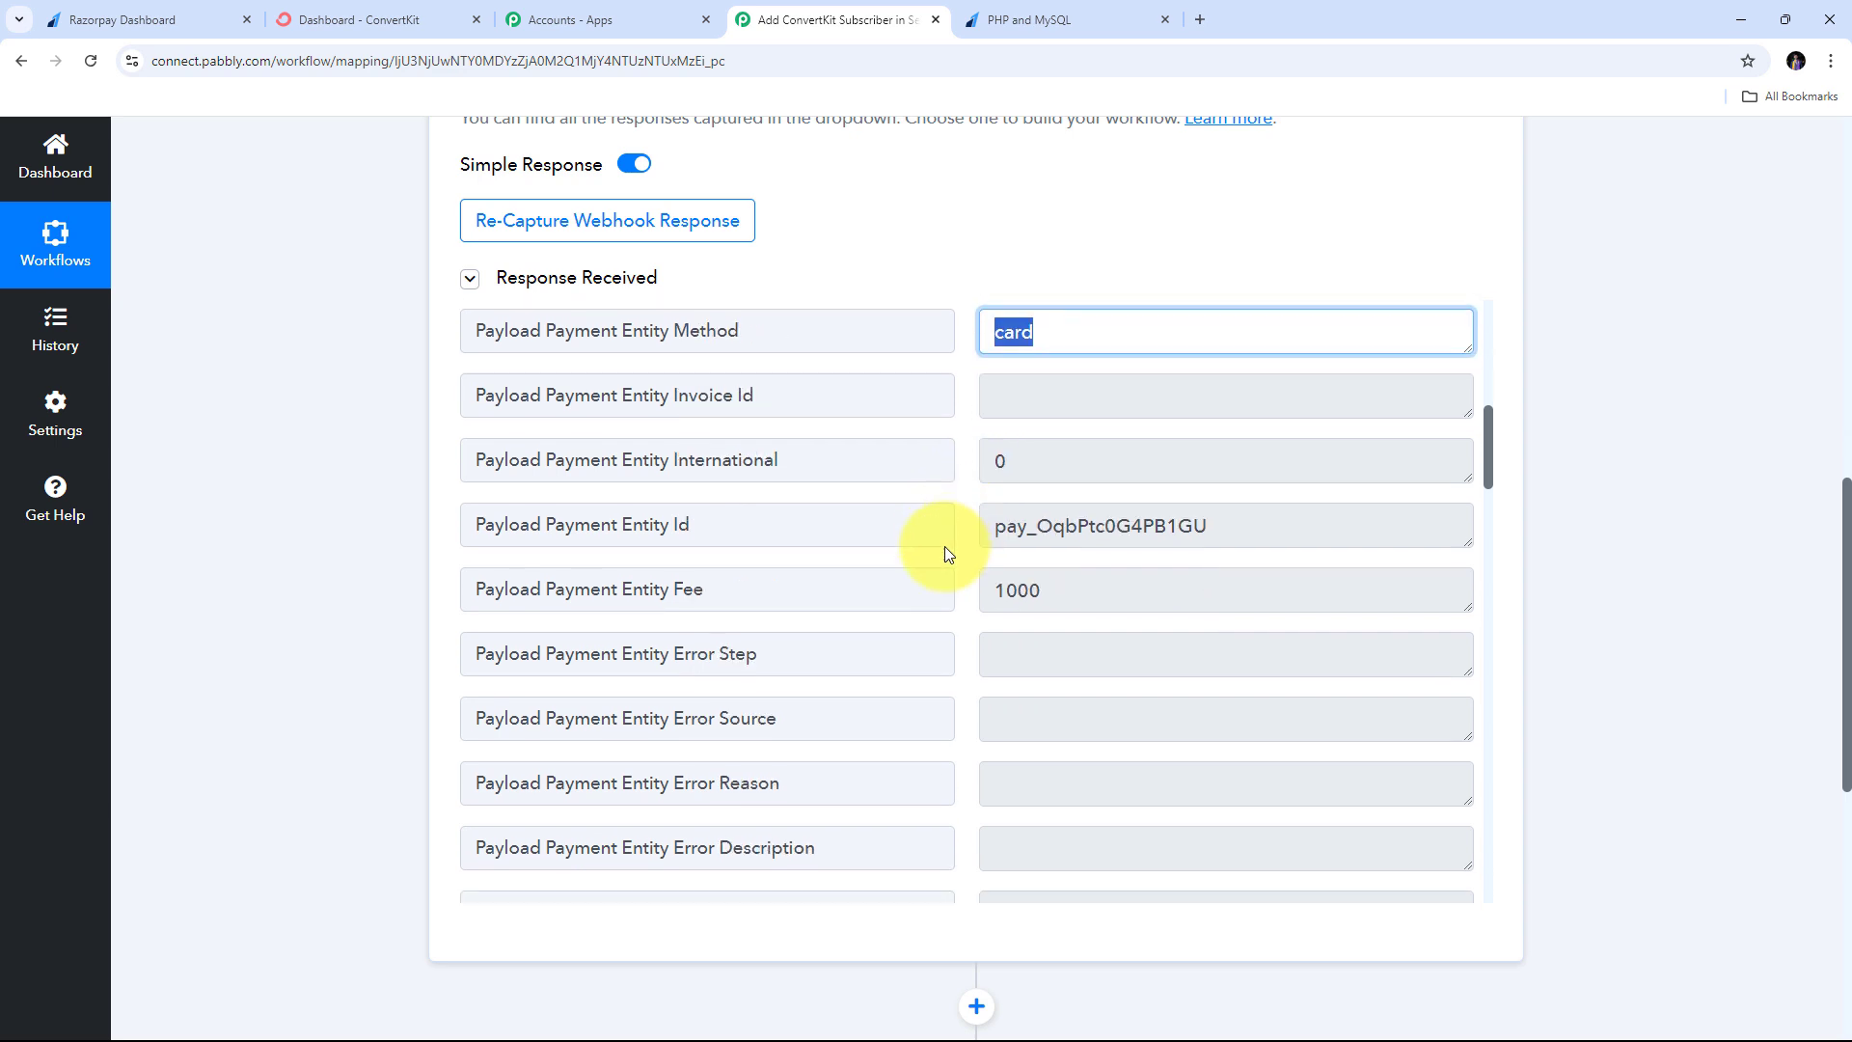
pyautogui.scroll(2, 945, 549)
pyautogui.scroll(-15, 946, 546)
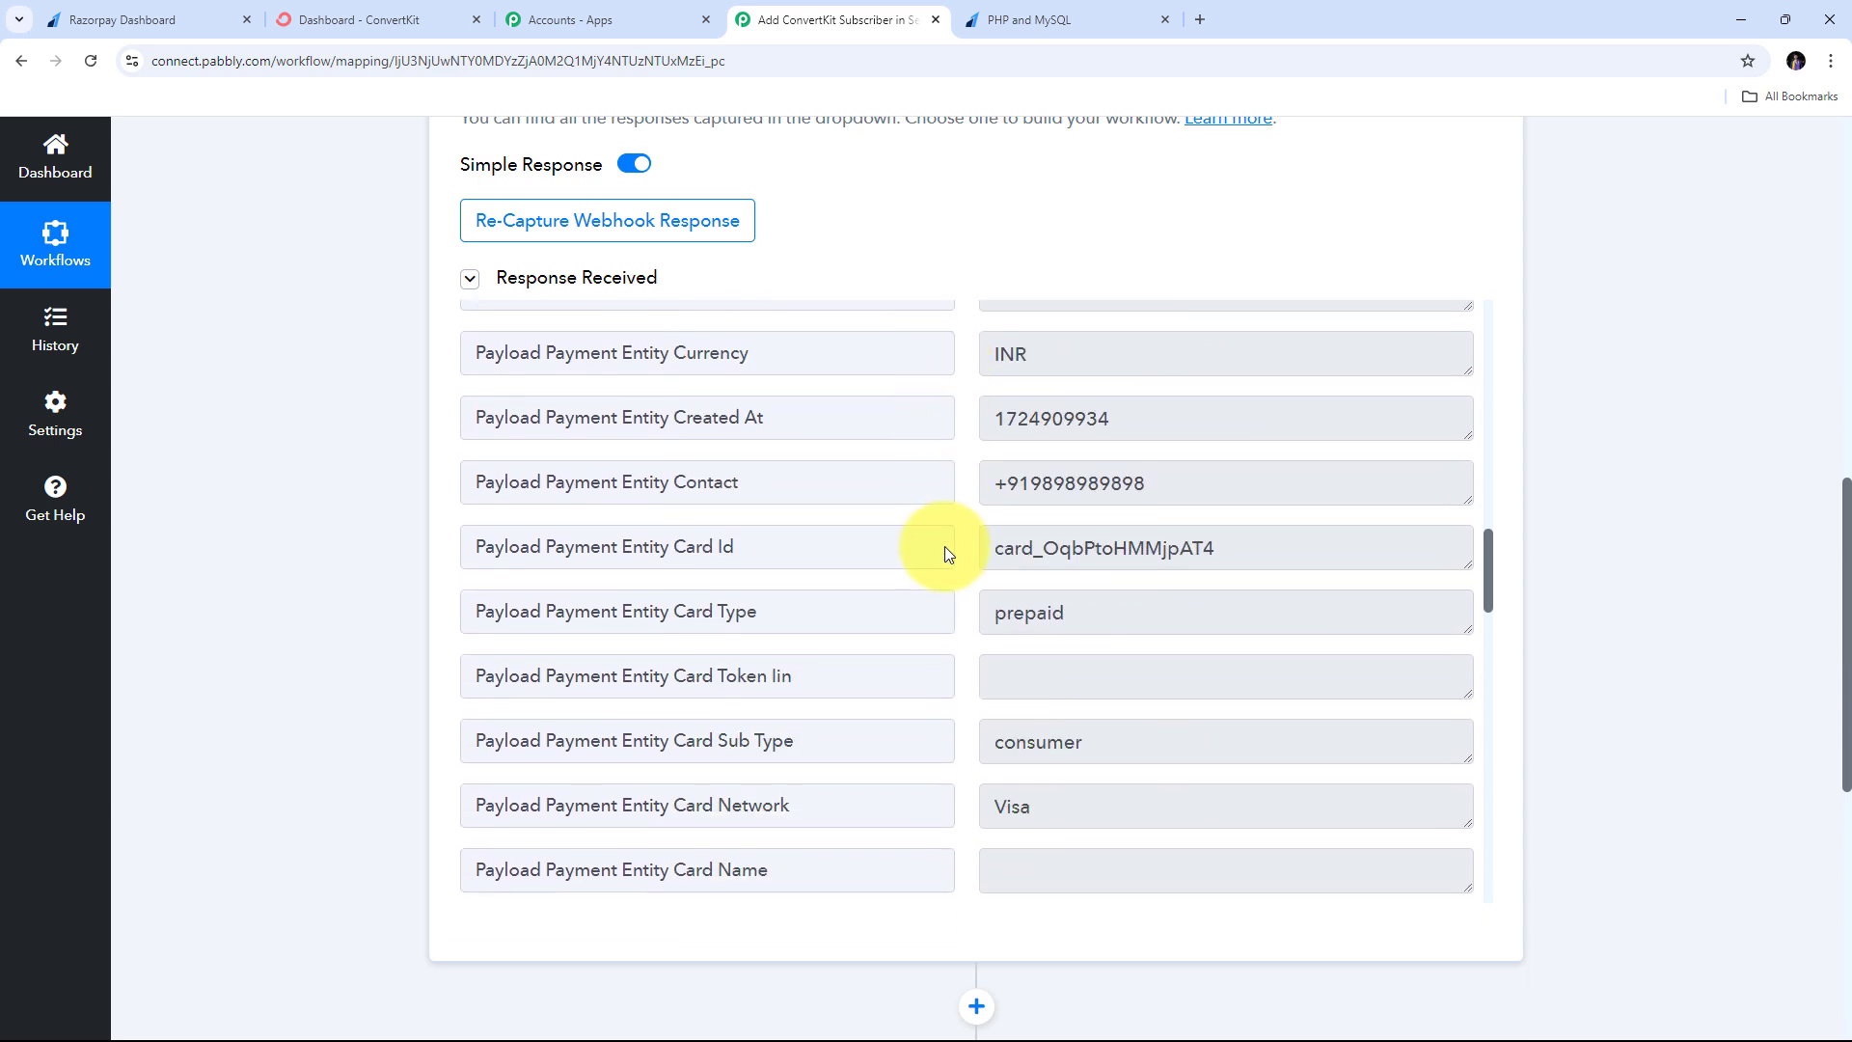
pyautogui.scroll(-3, 945, 546)
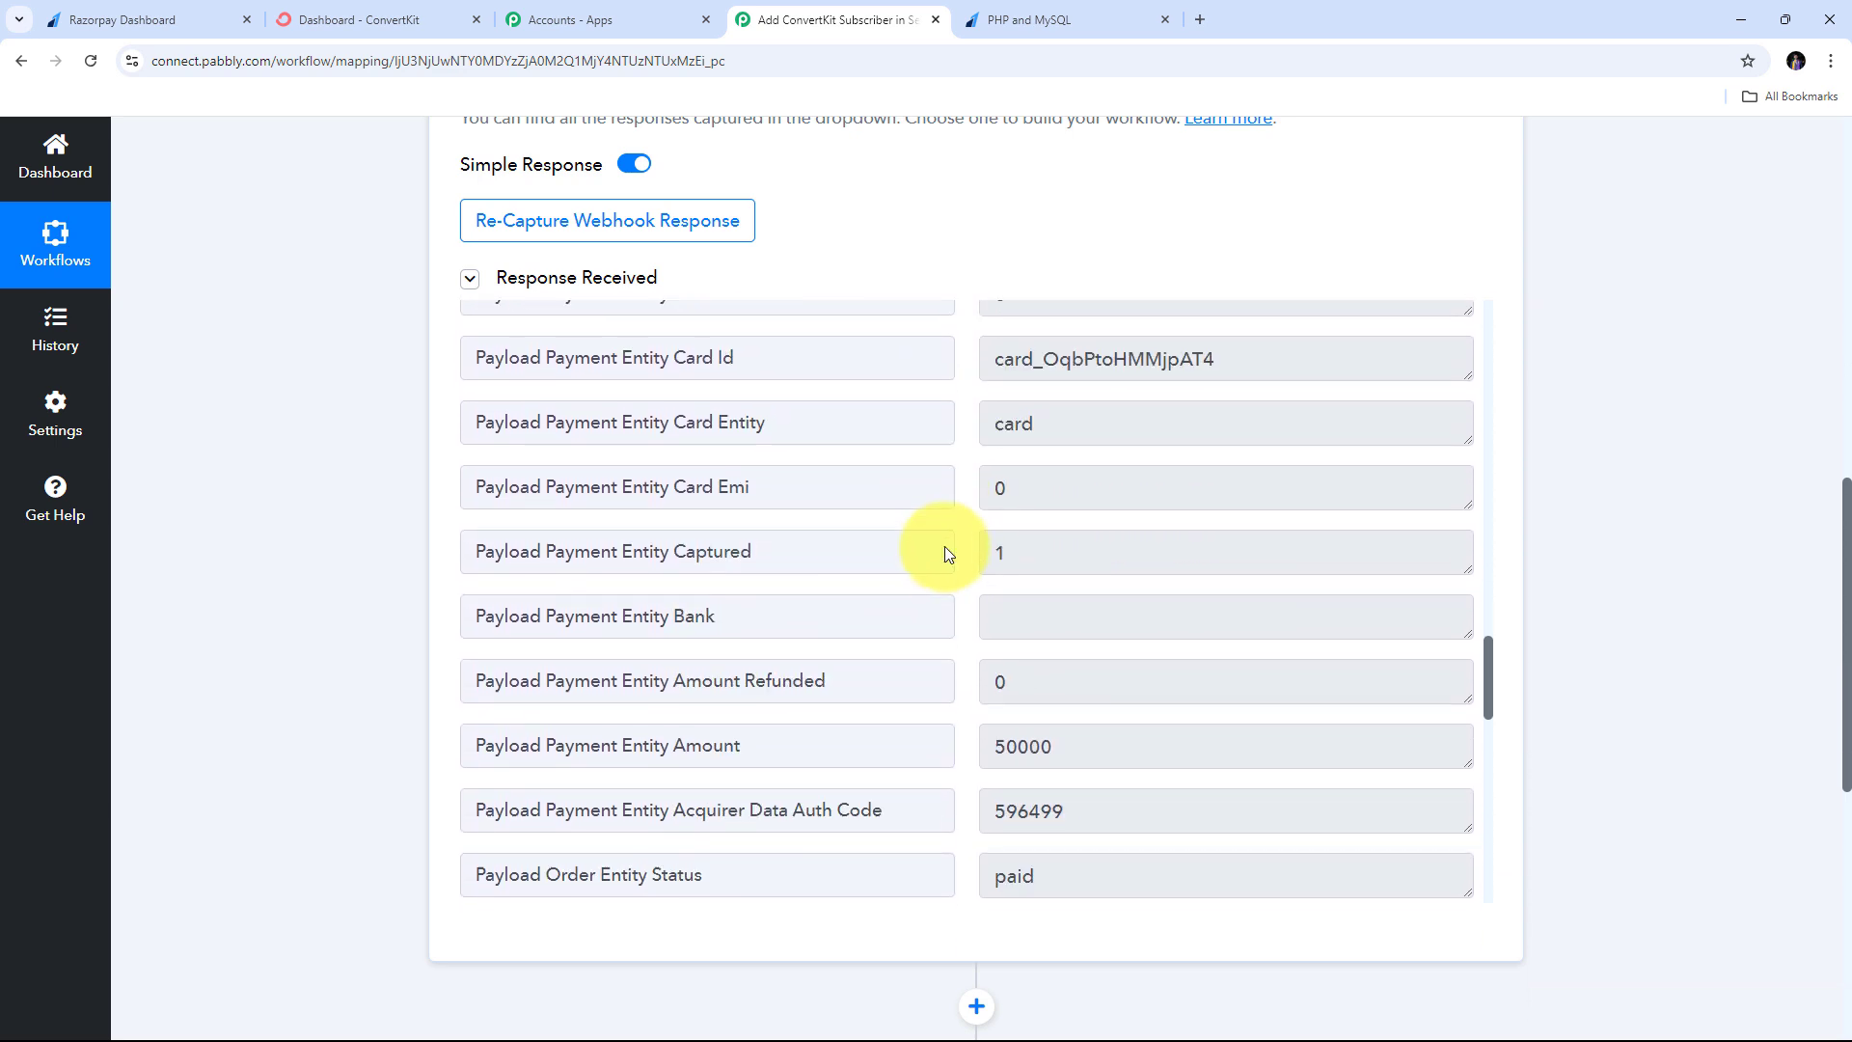
pyautogui.scroll(7, 945, 546)
pyautogui.scroll(-5, 945, 546)
pyautogui.scroll(8, 945, 550)
pyautogui.scroll(-5, 945, 549)
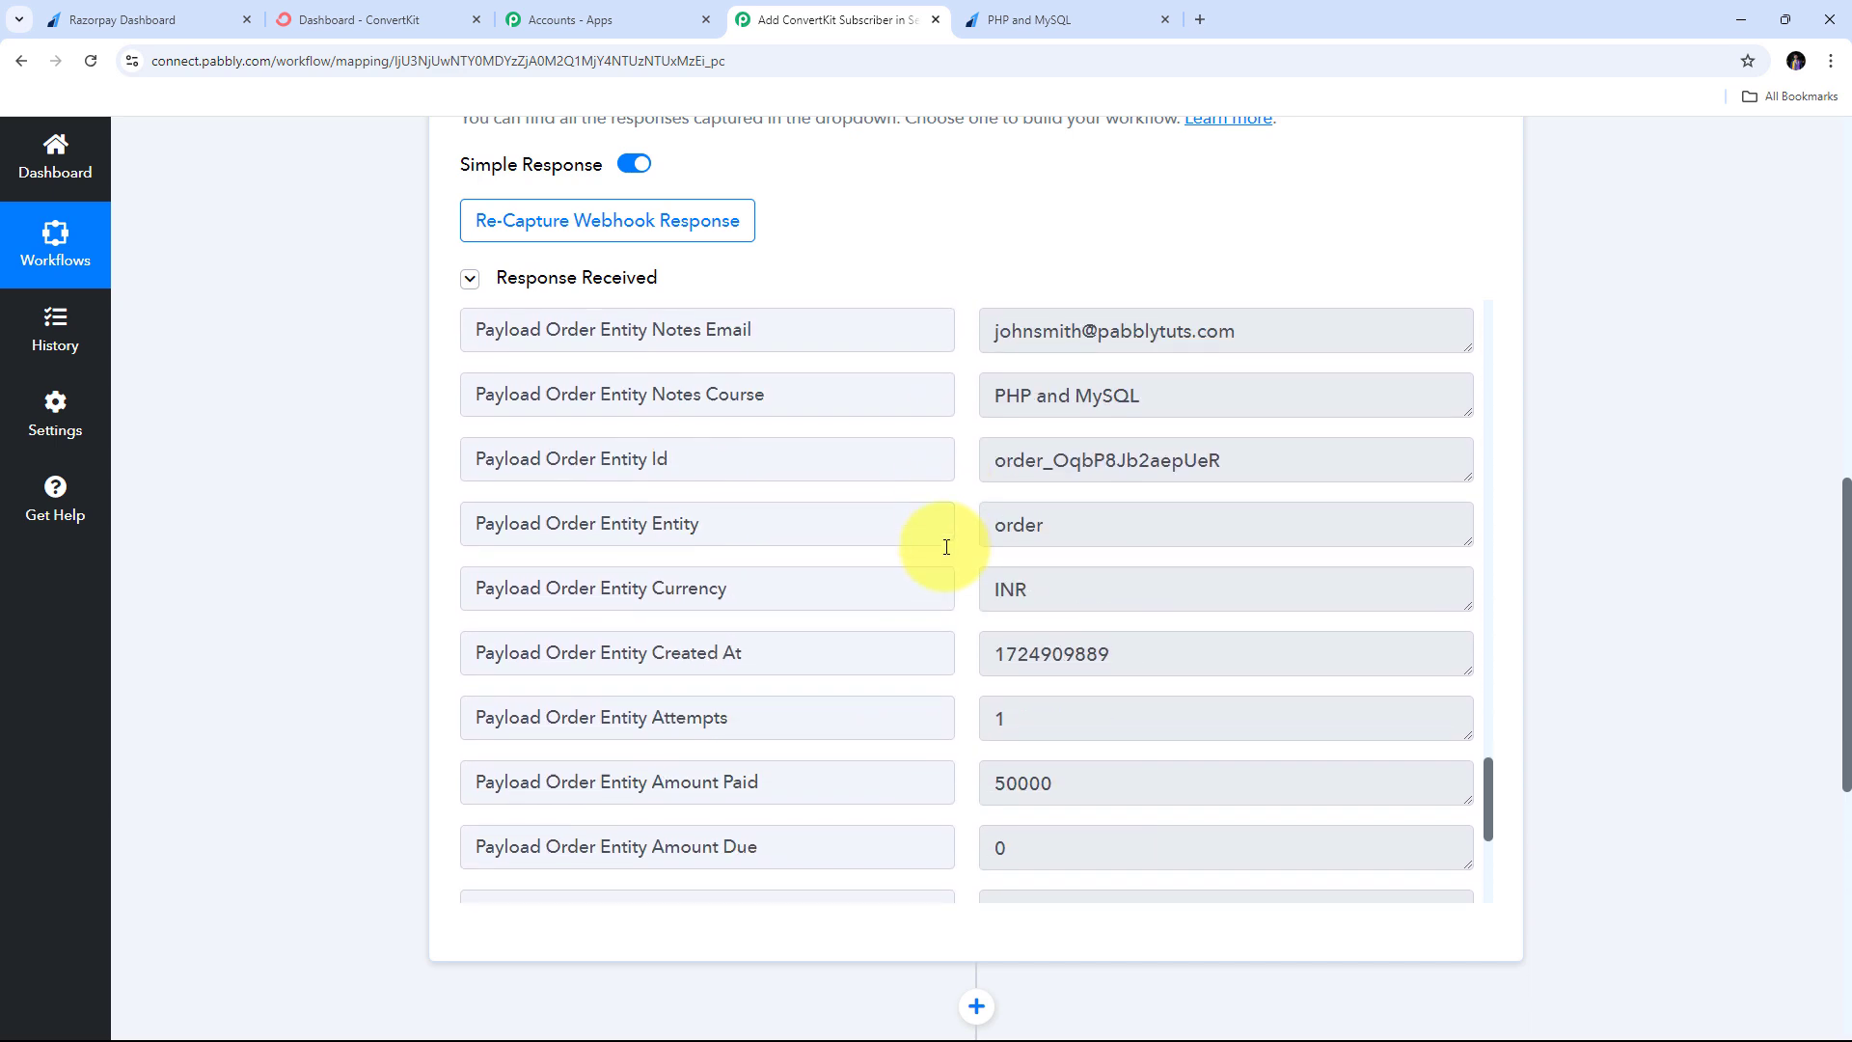
pyautogui.scroll(-3, 946, 547)
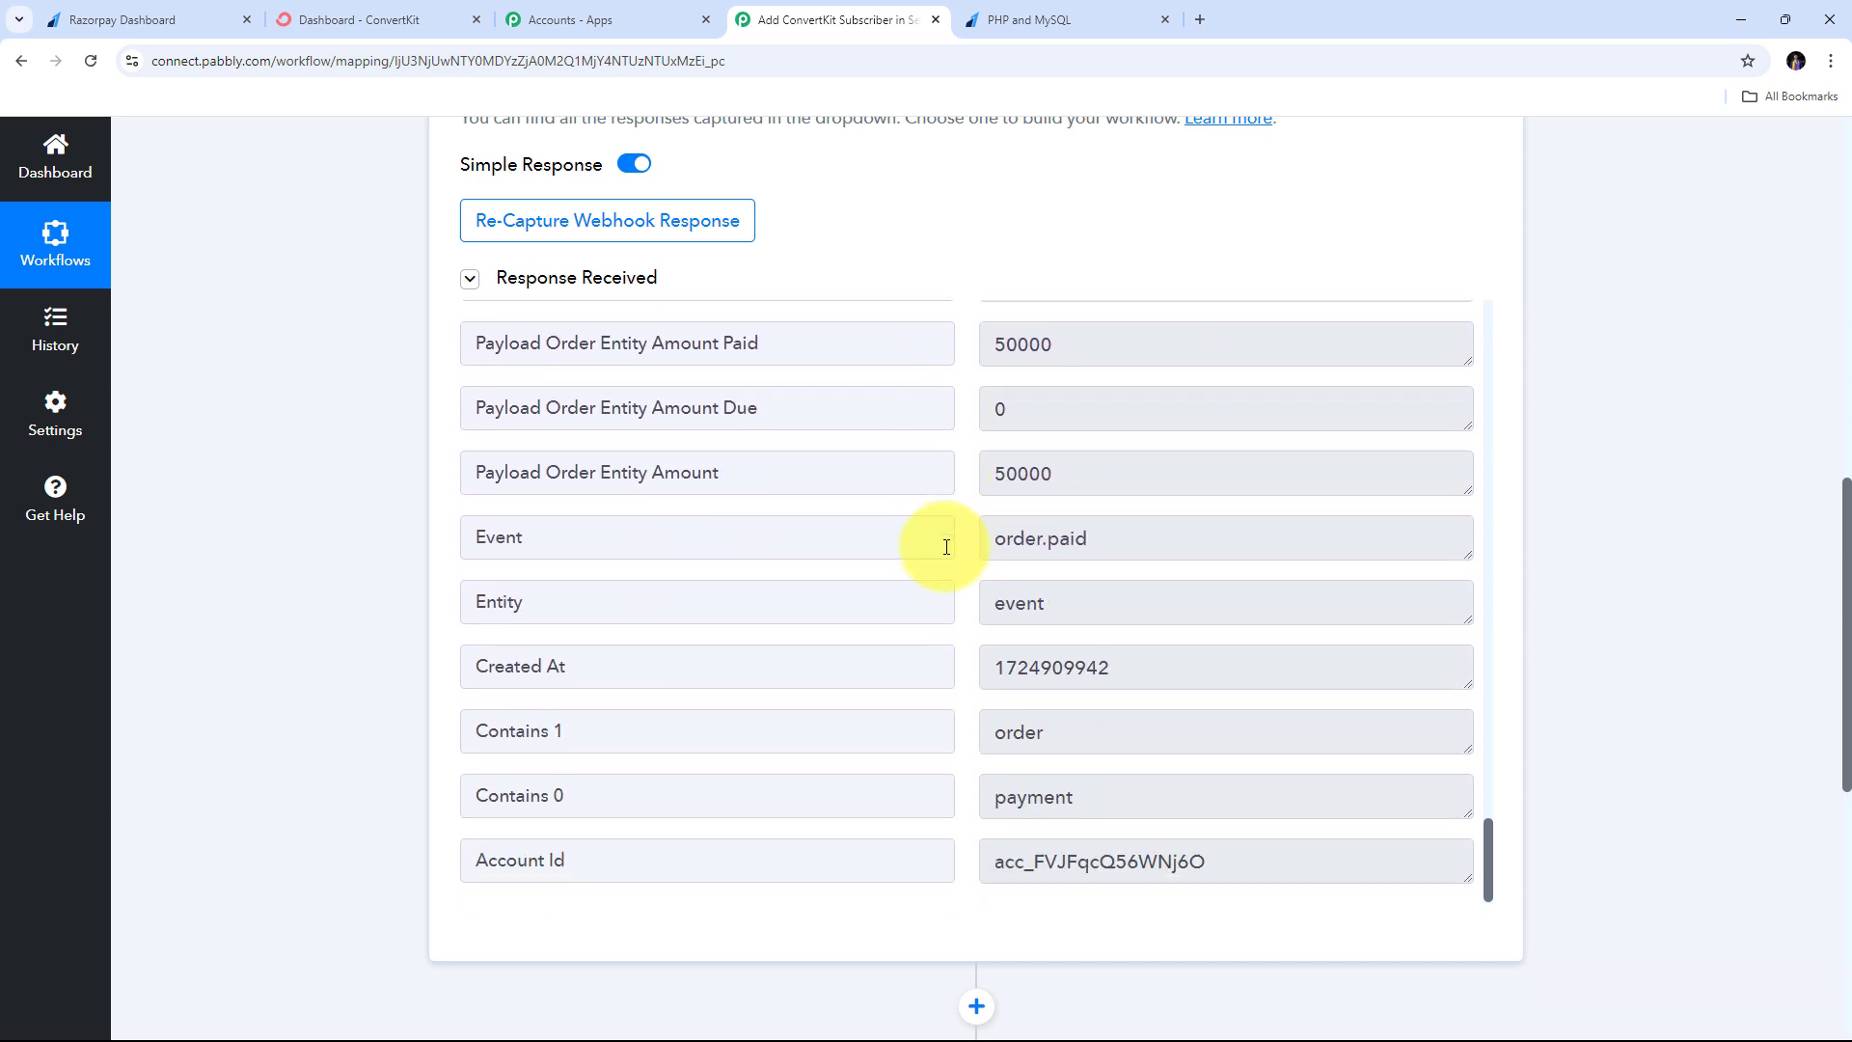
pyautogui.scroll(-1, 947, 547)
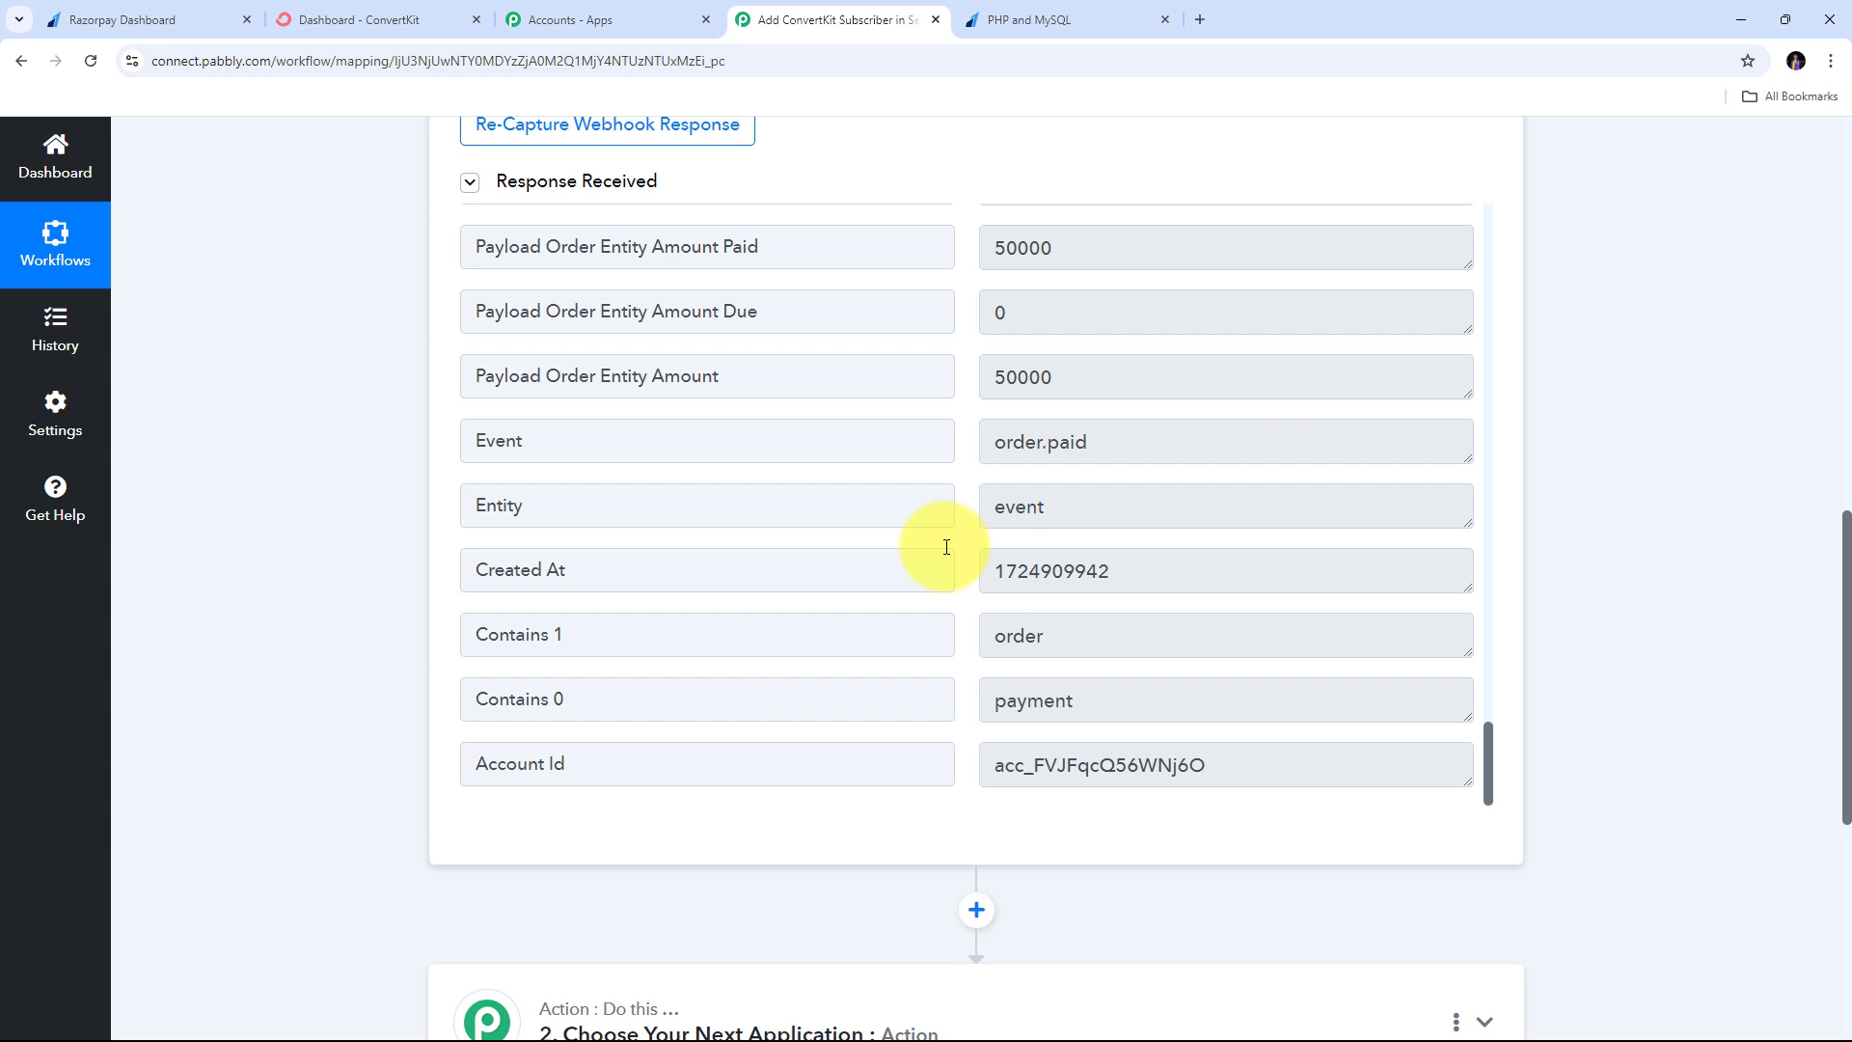
pyautogui.scroll(15, 947, 547)
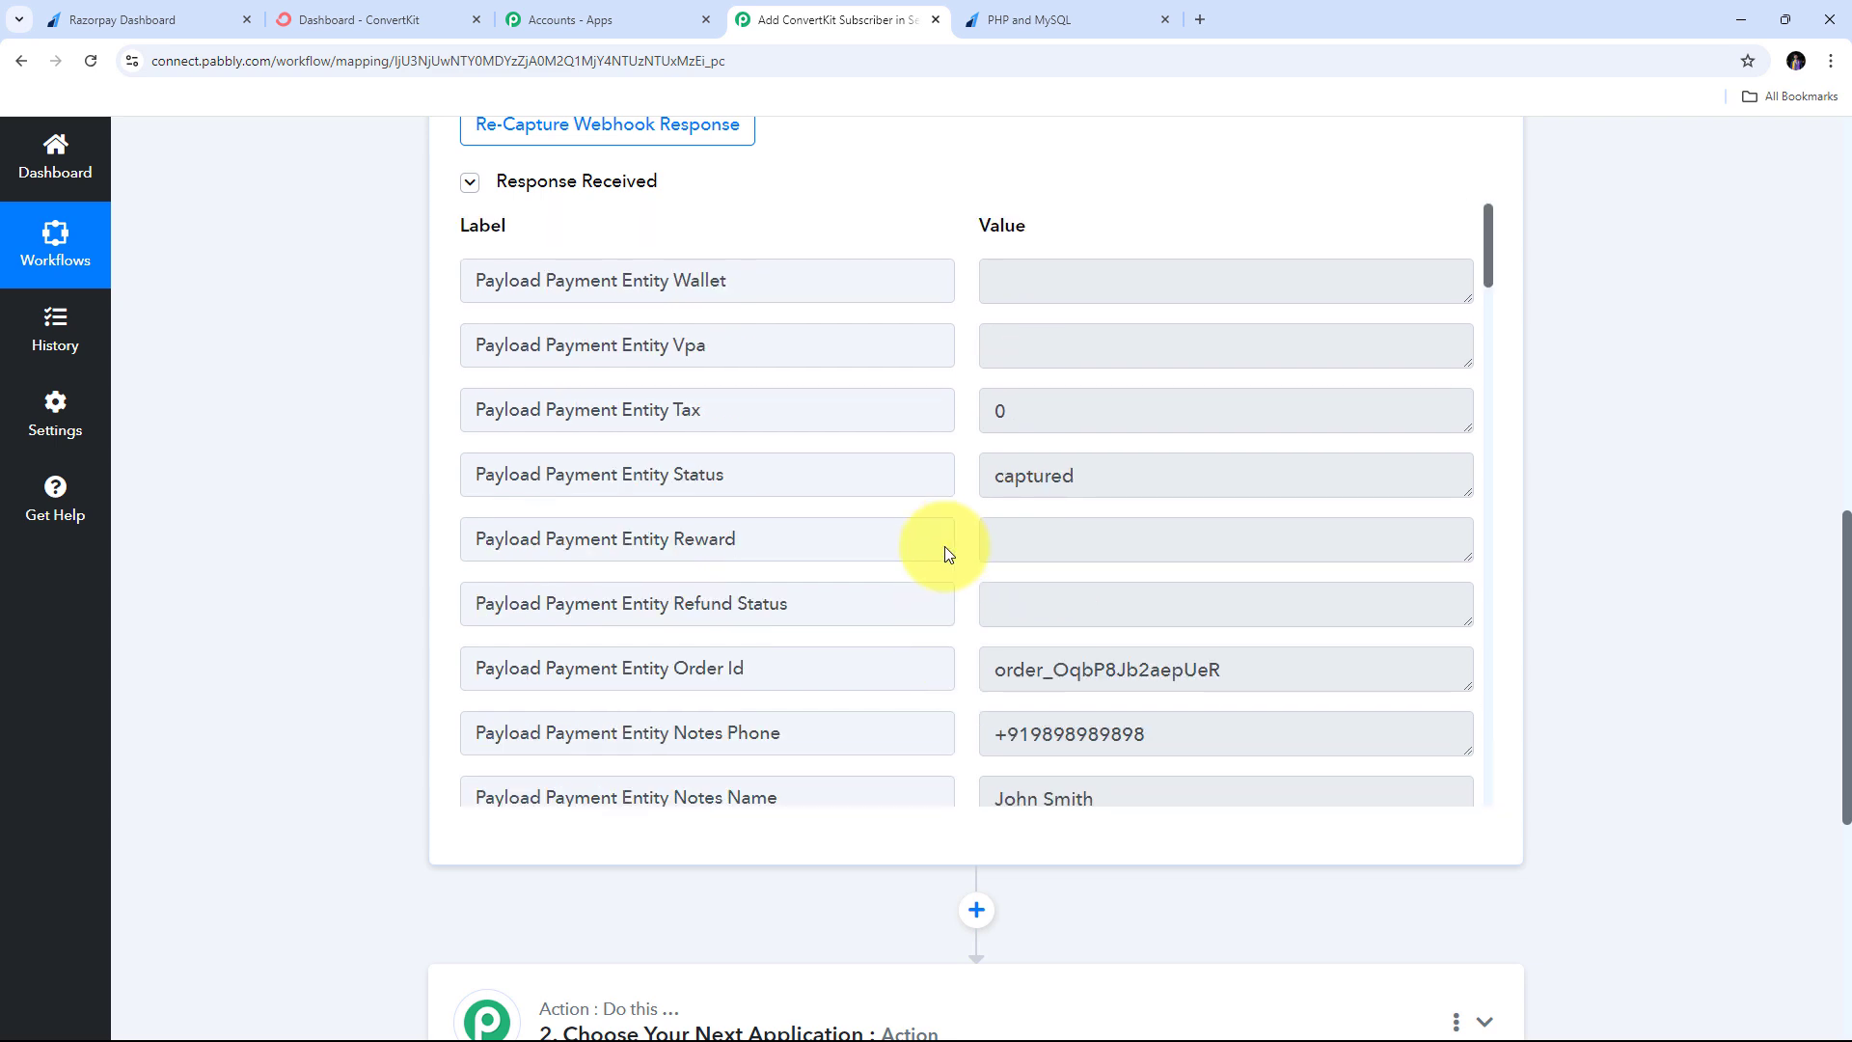
pyautogui.scroll(-4, 960, 535)
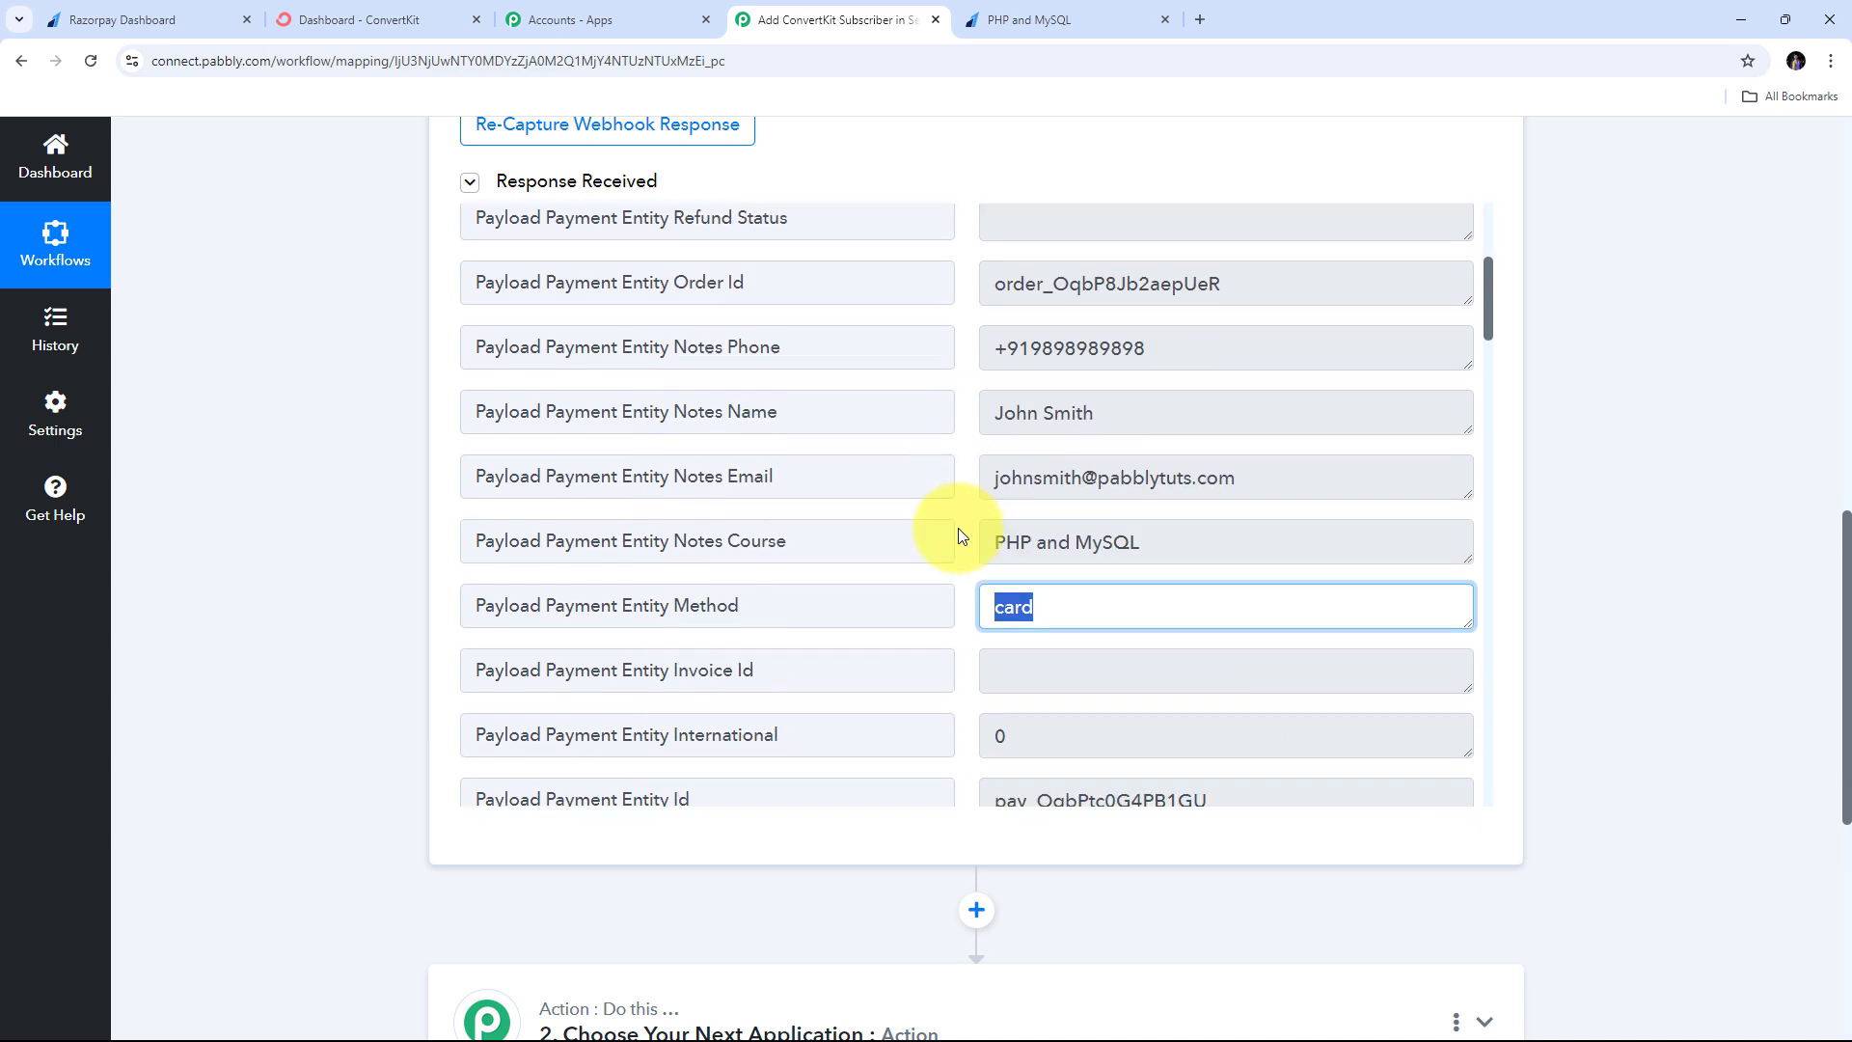
pyautogui.click(958, 528)
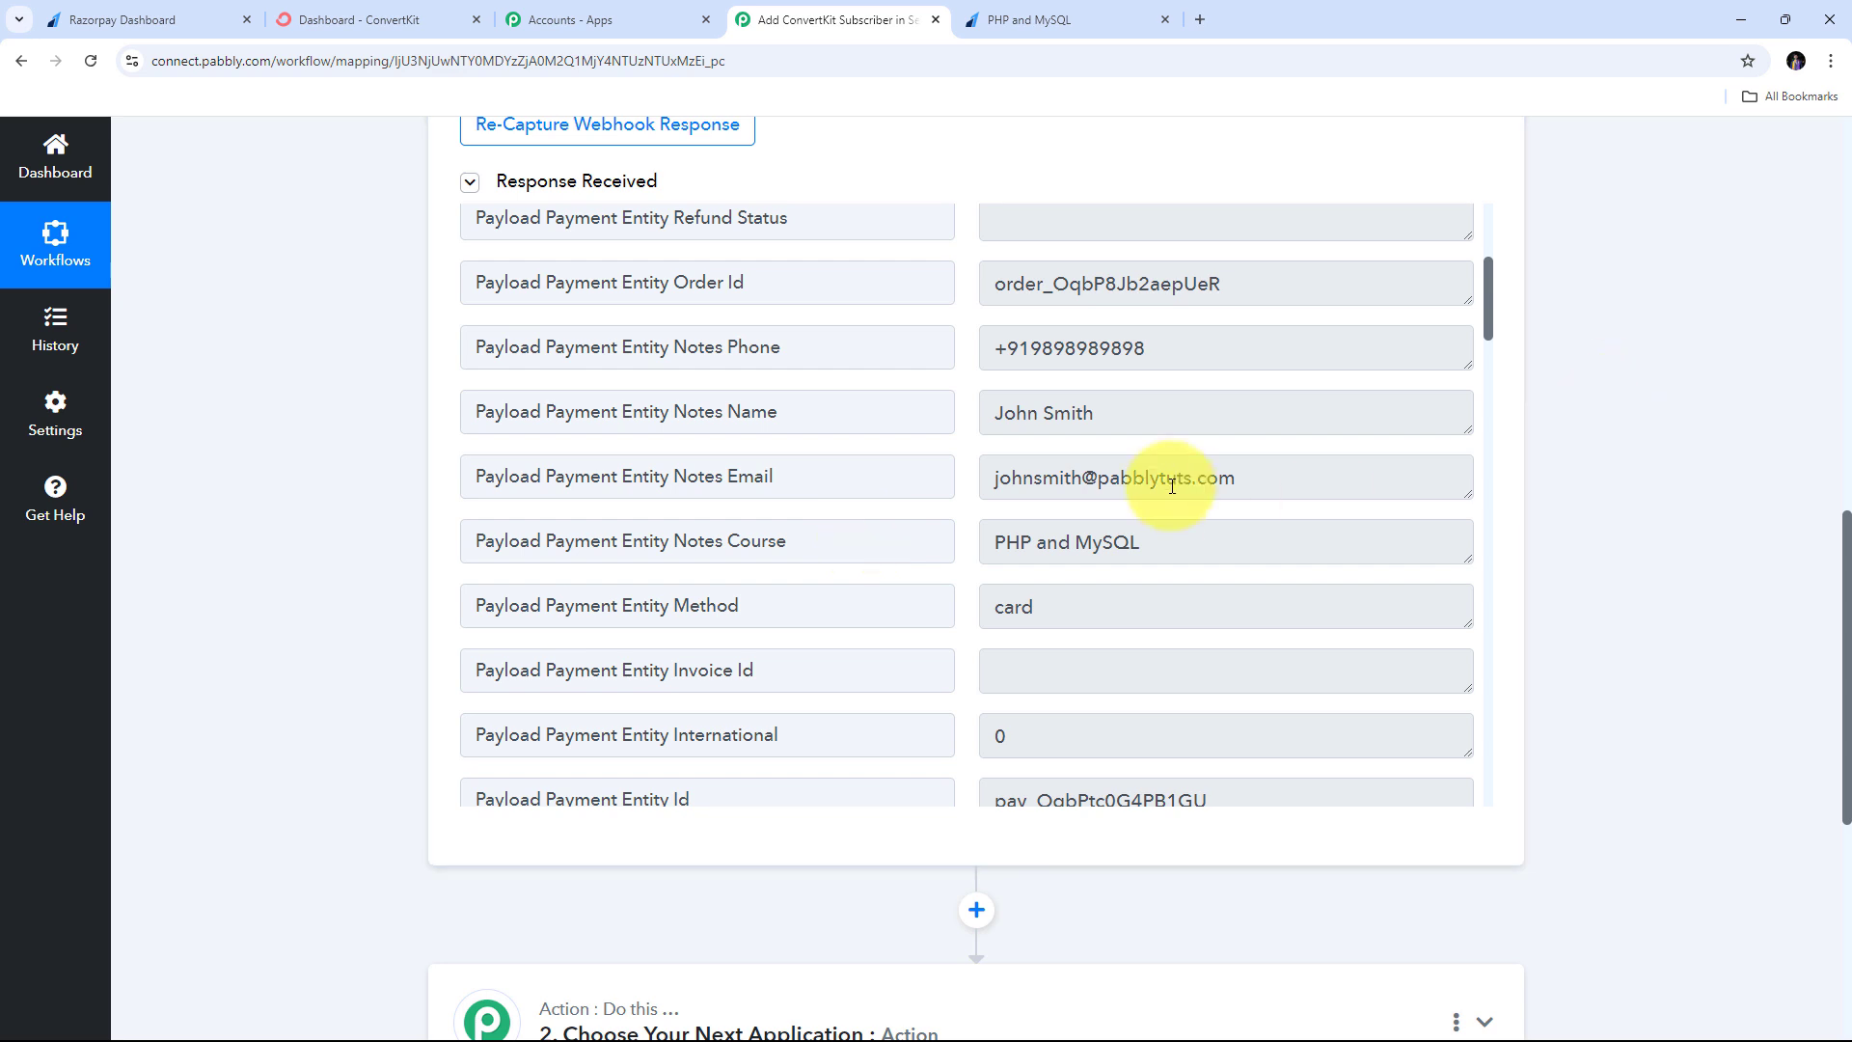
pyautogui.scroll(-5, 1612, 473)
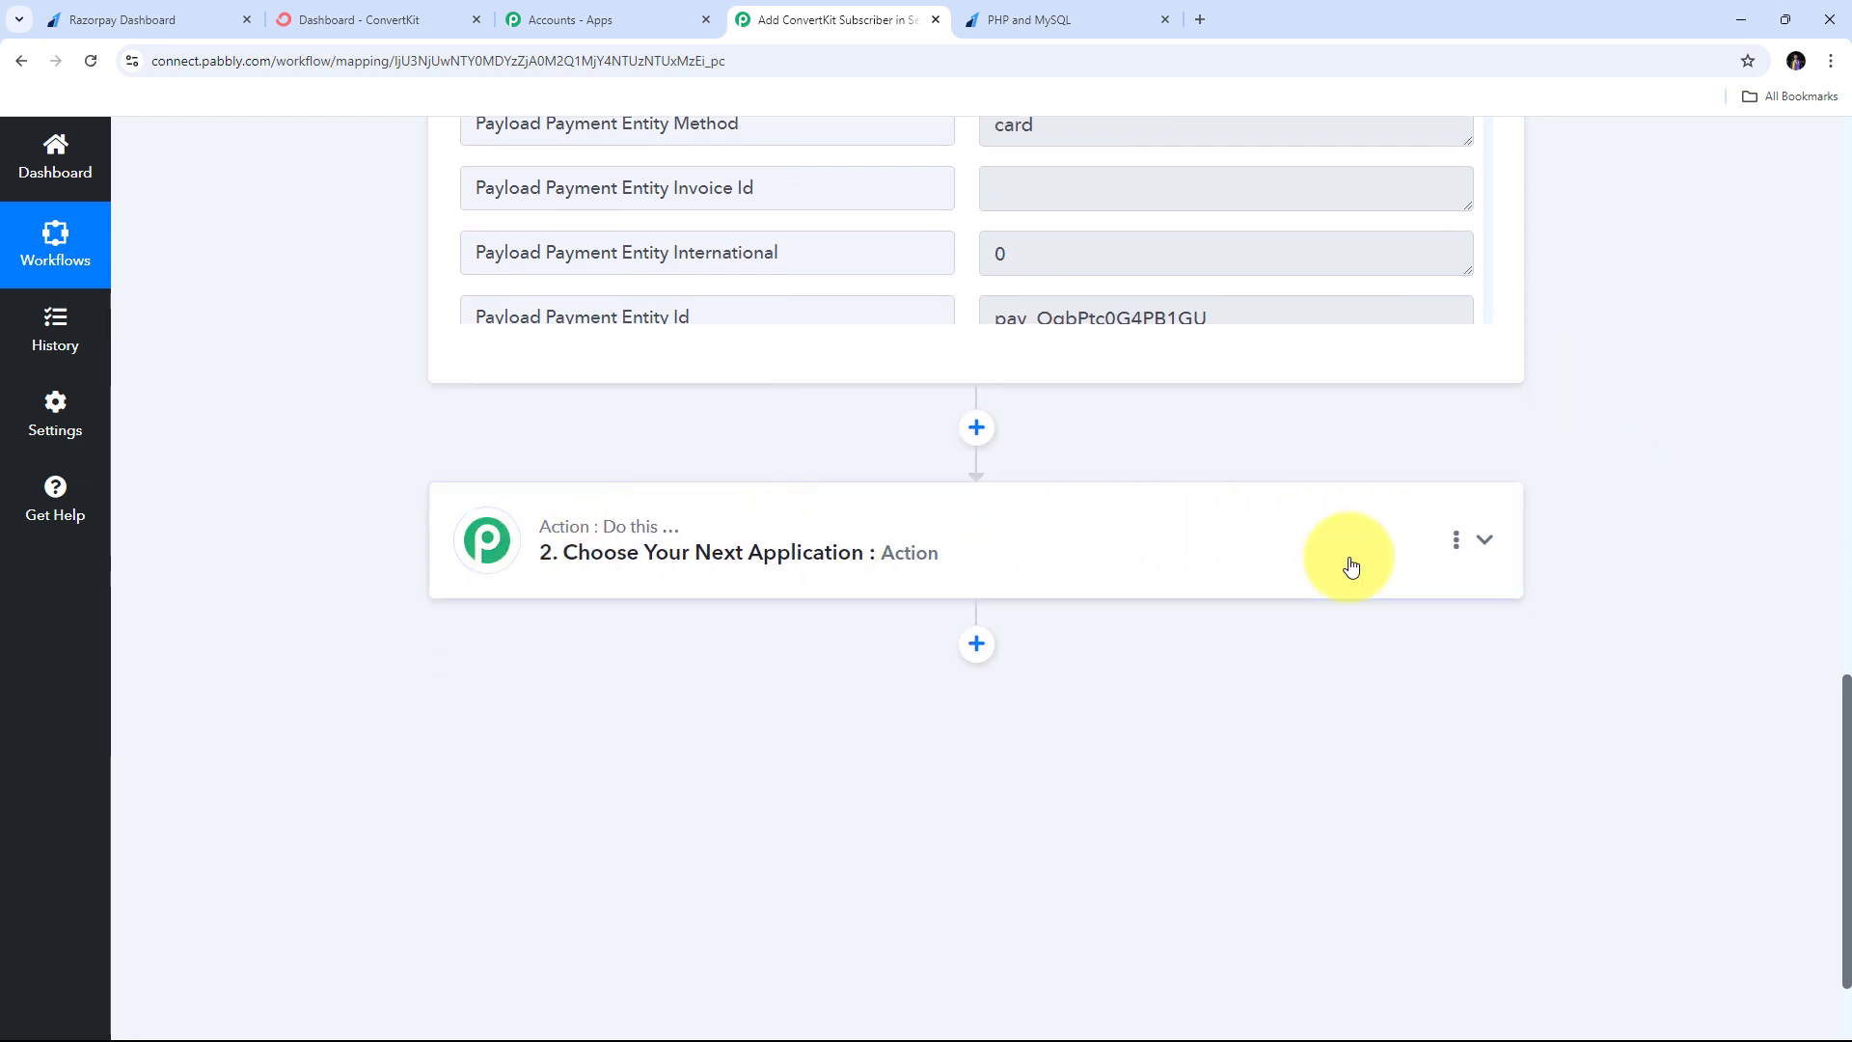
# - Make the action step ConvertKit with the Add Subscriber to a Sequence event and start connecting
pyautogui.click(1483, 541)
pyautogui.scroll(4, 720, 641)
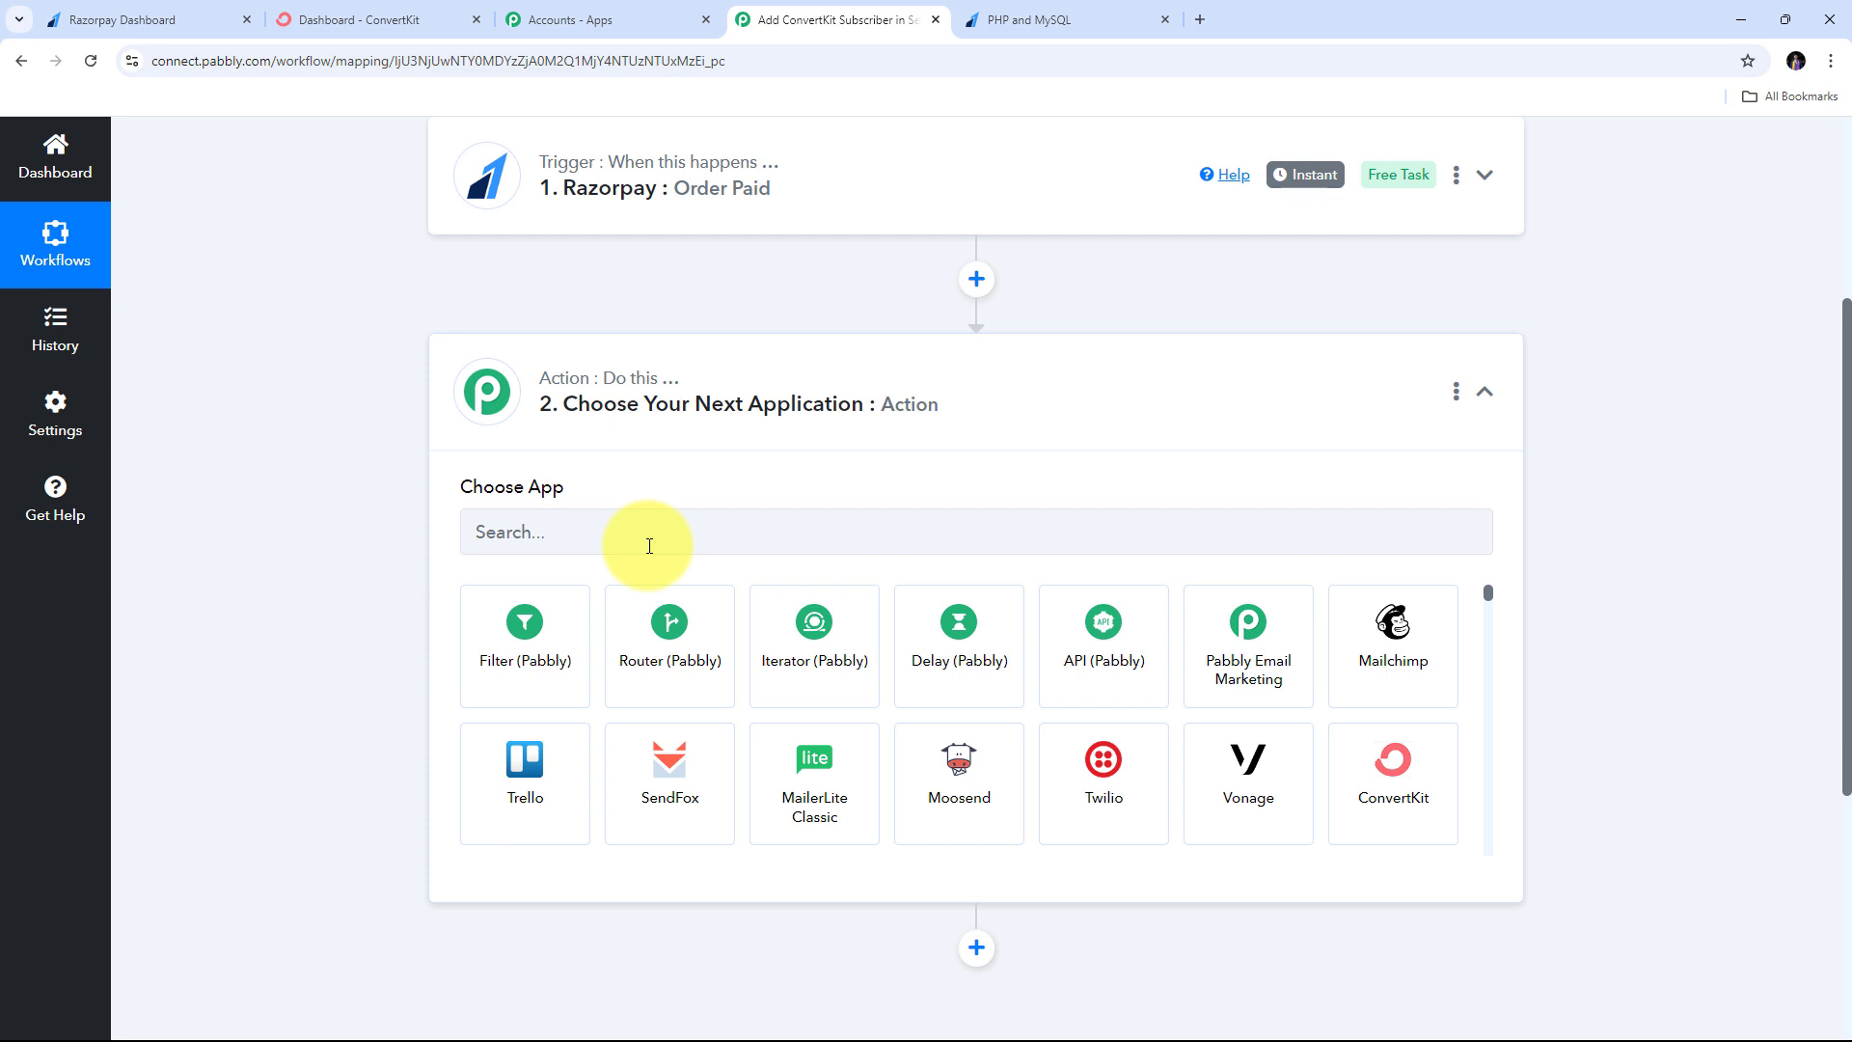
pyautogui.click(1401, 789)
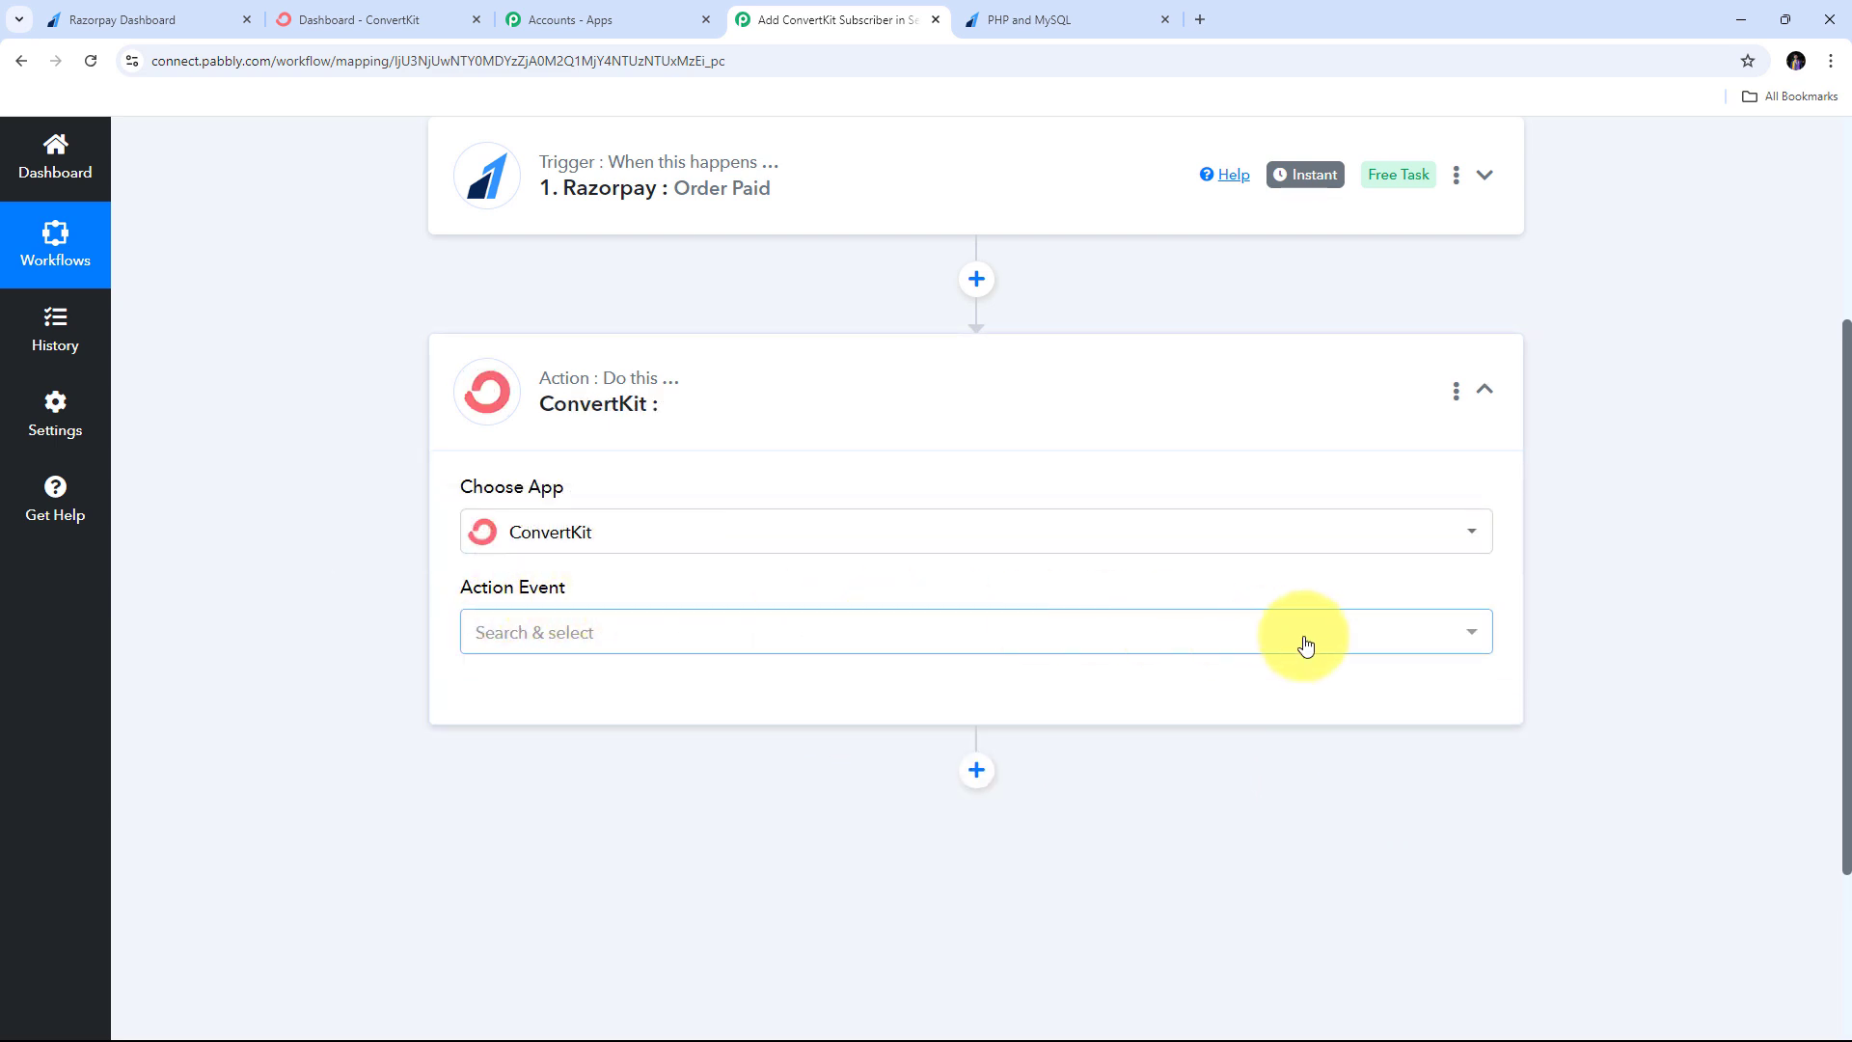
pyautogui.click(1155, 640)
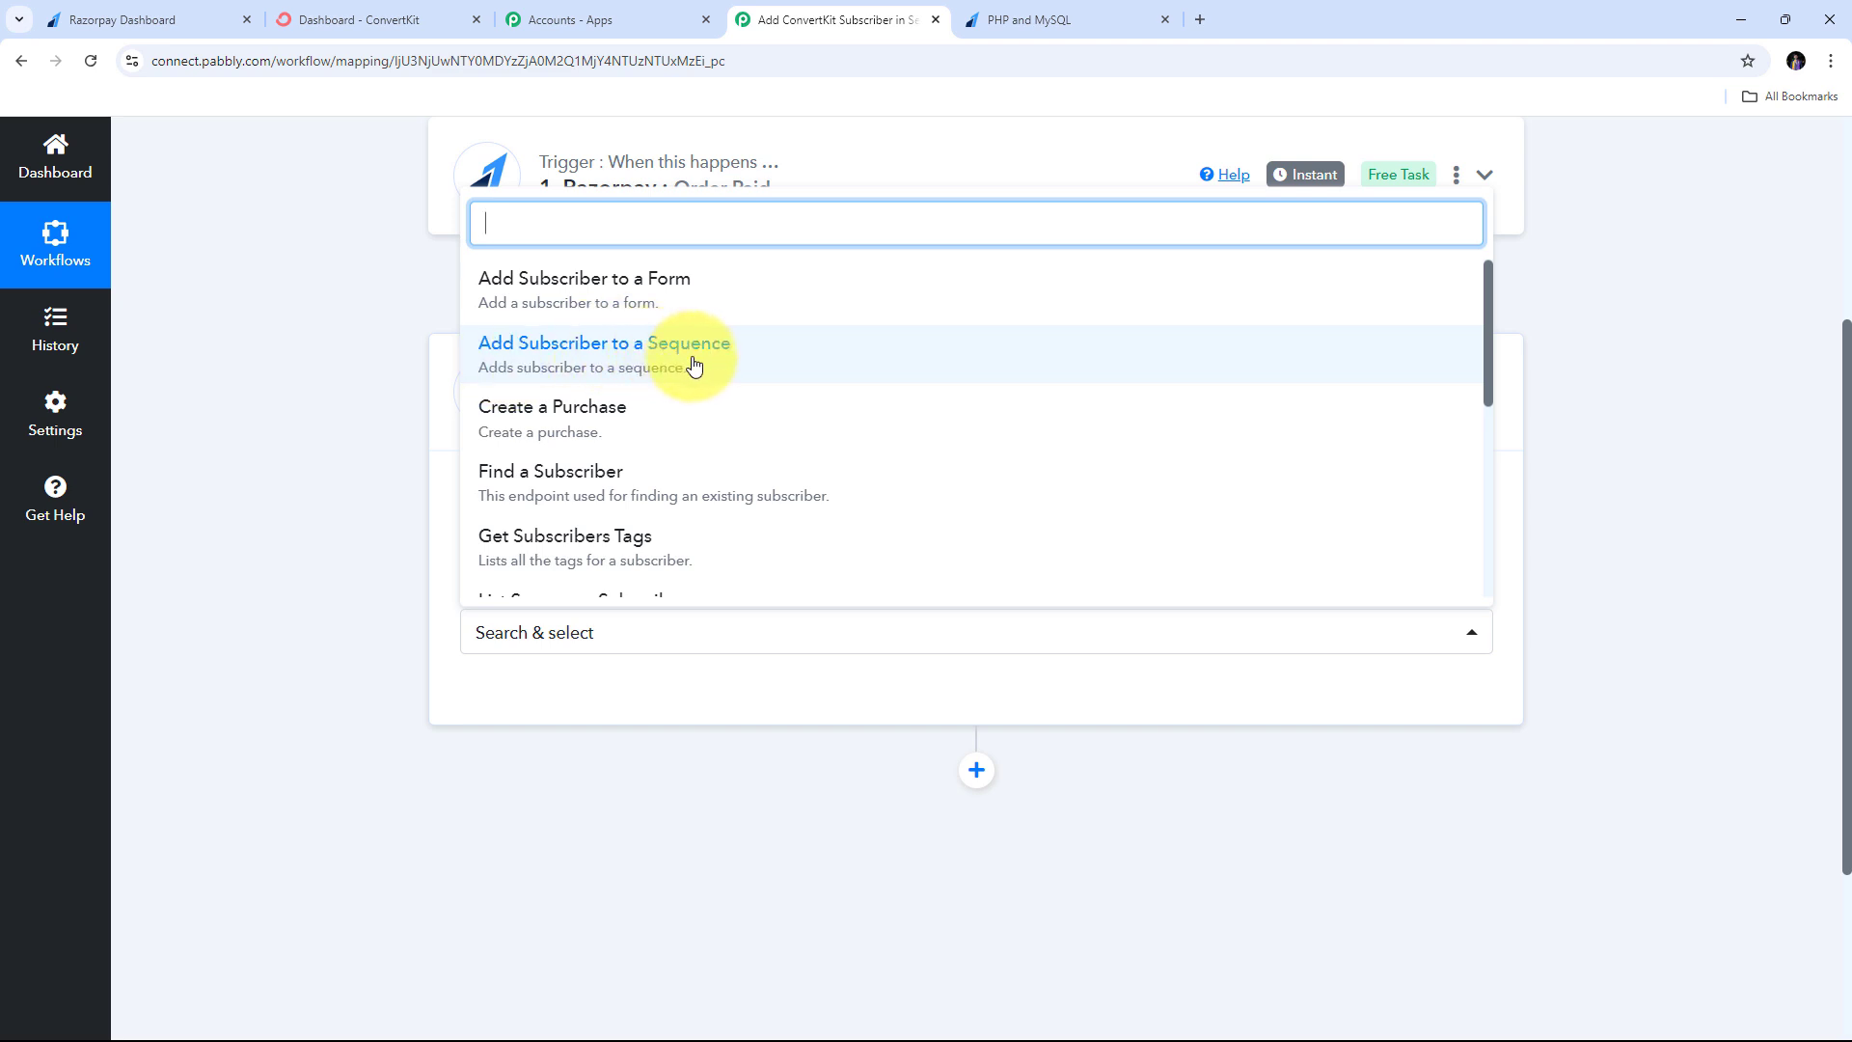
pyautogui.click(627, 362)
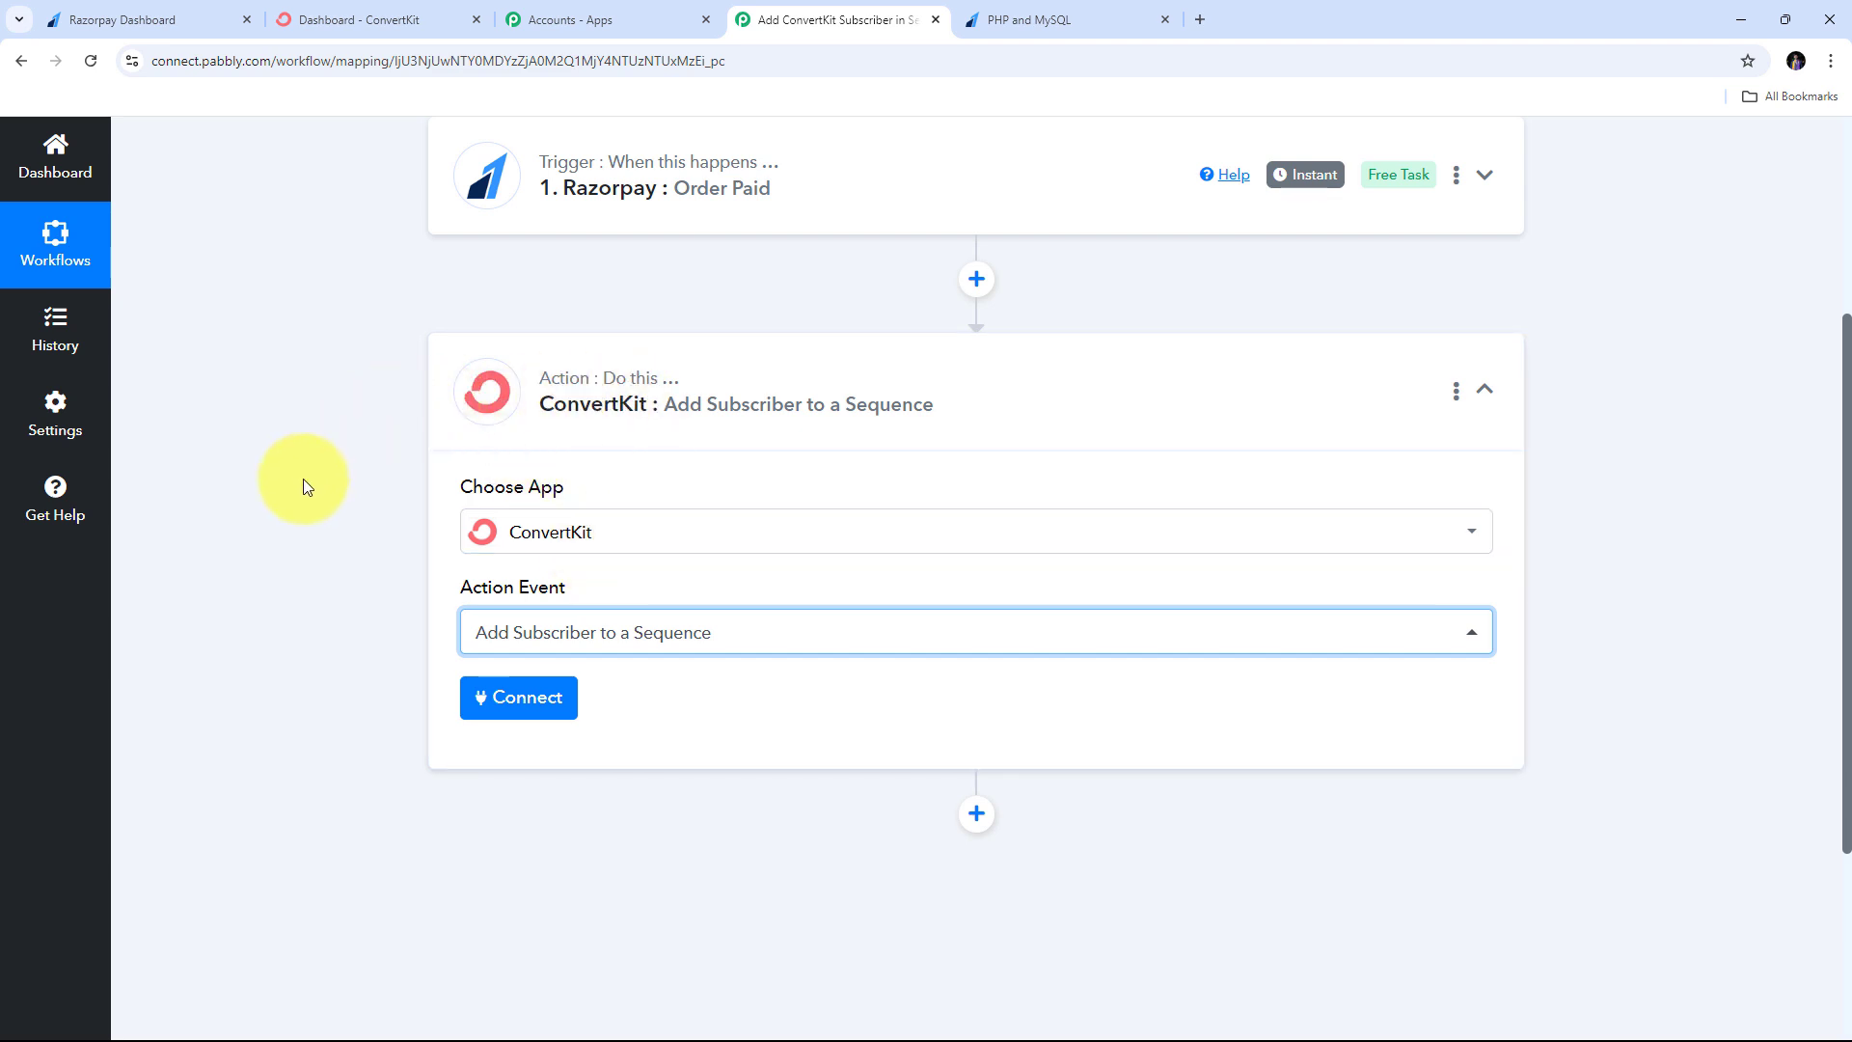
pyautogui.click(521, 699)
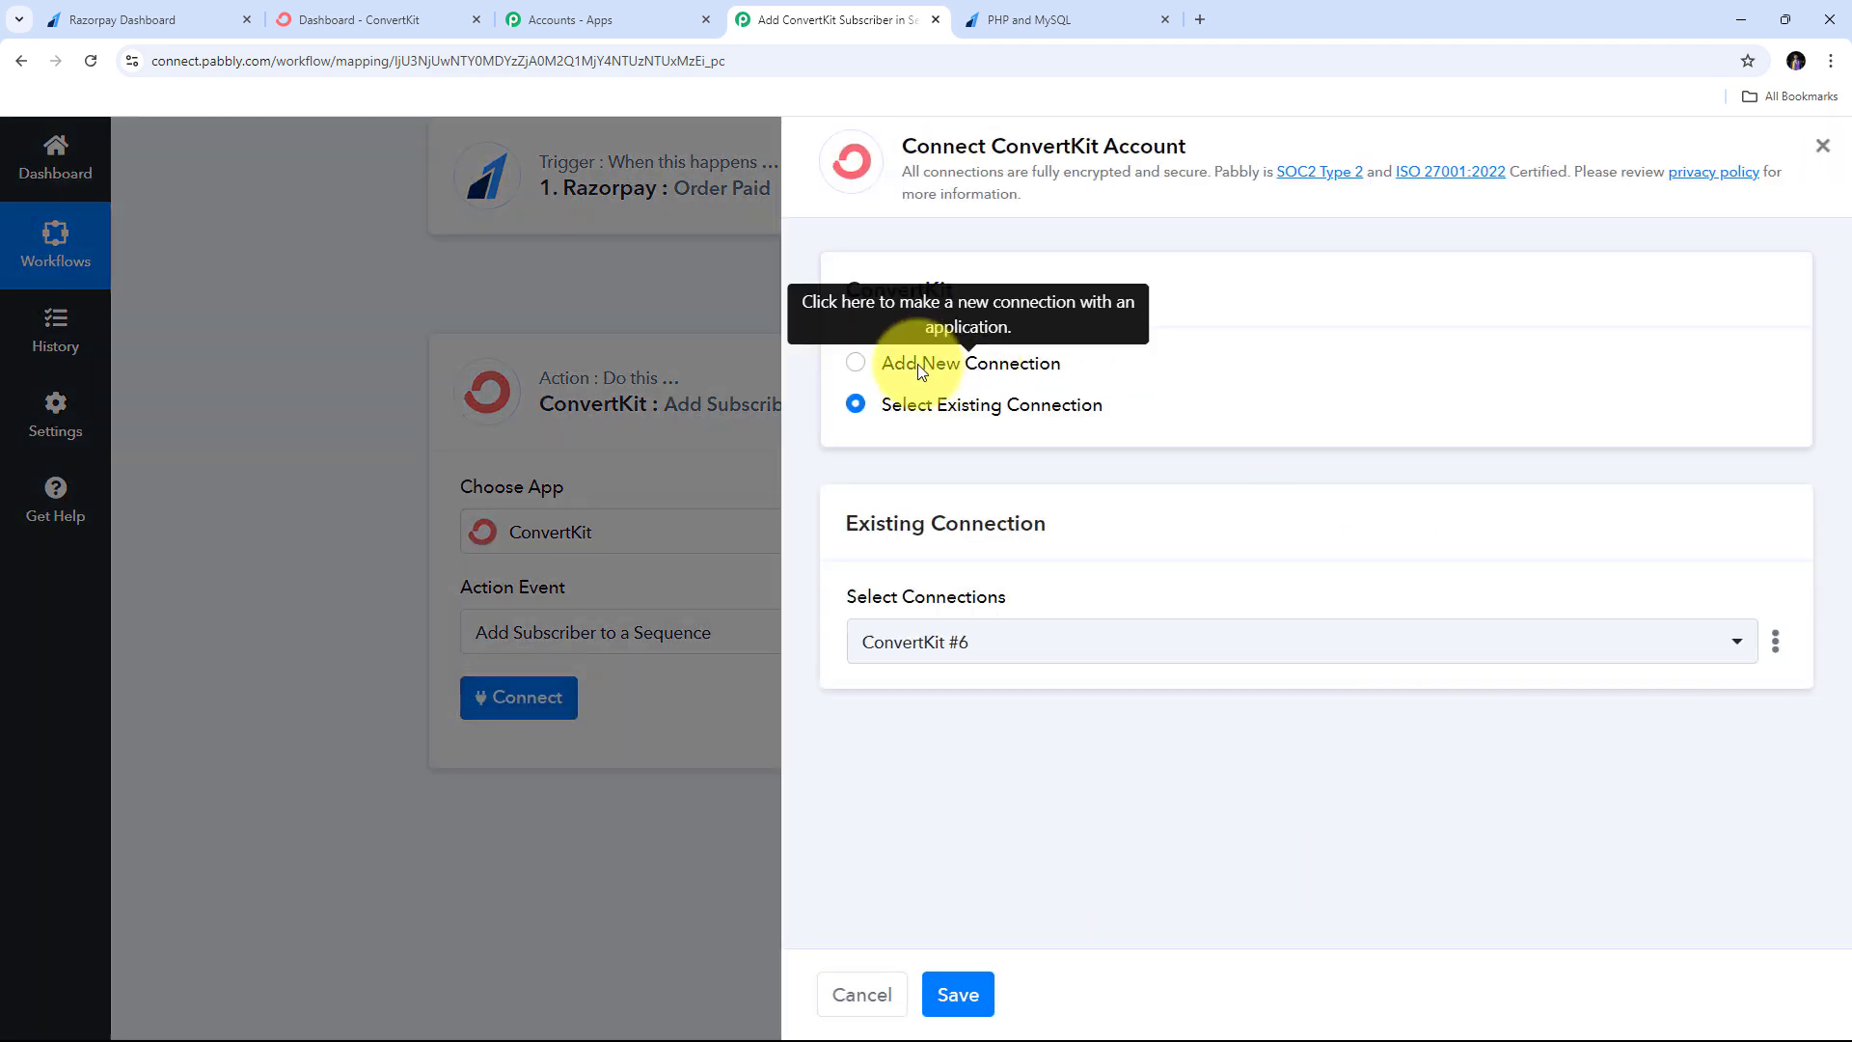
# - Choose Add New Connection for ConvertKit #7, then switch to the ConvertKit dashboard
pyautogui.click(921, 372)
pyautogui.scroll(-1, 1170, 492)
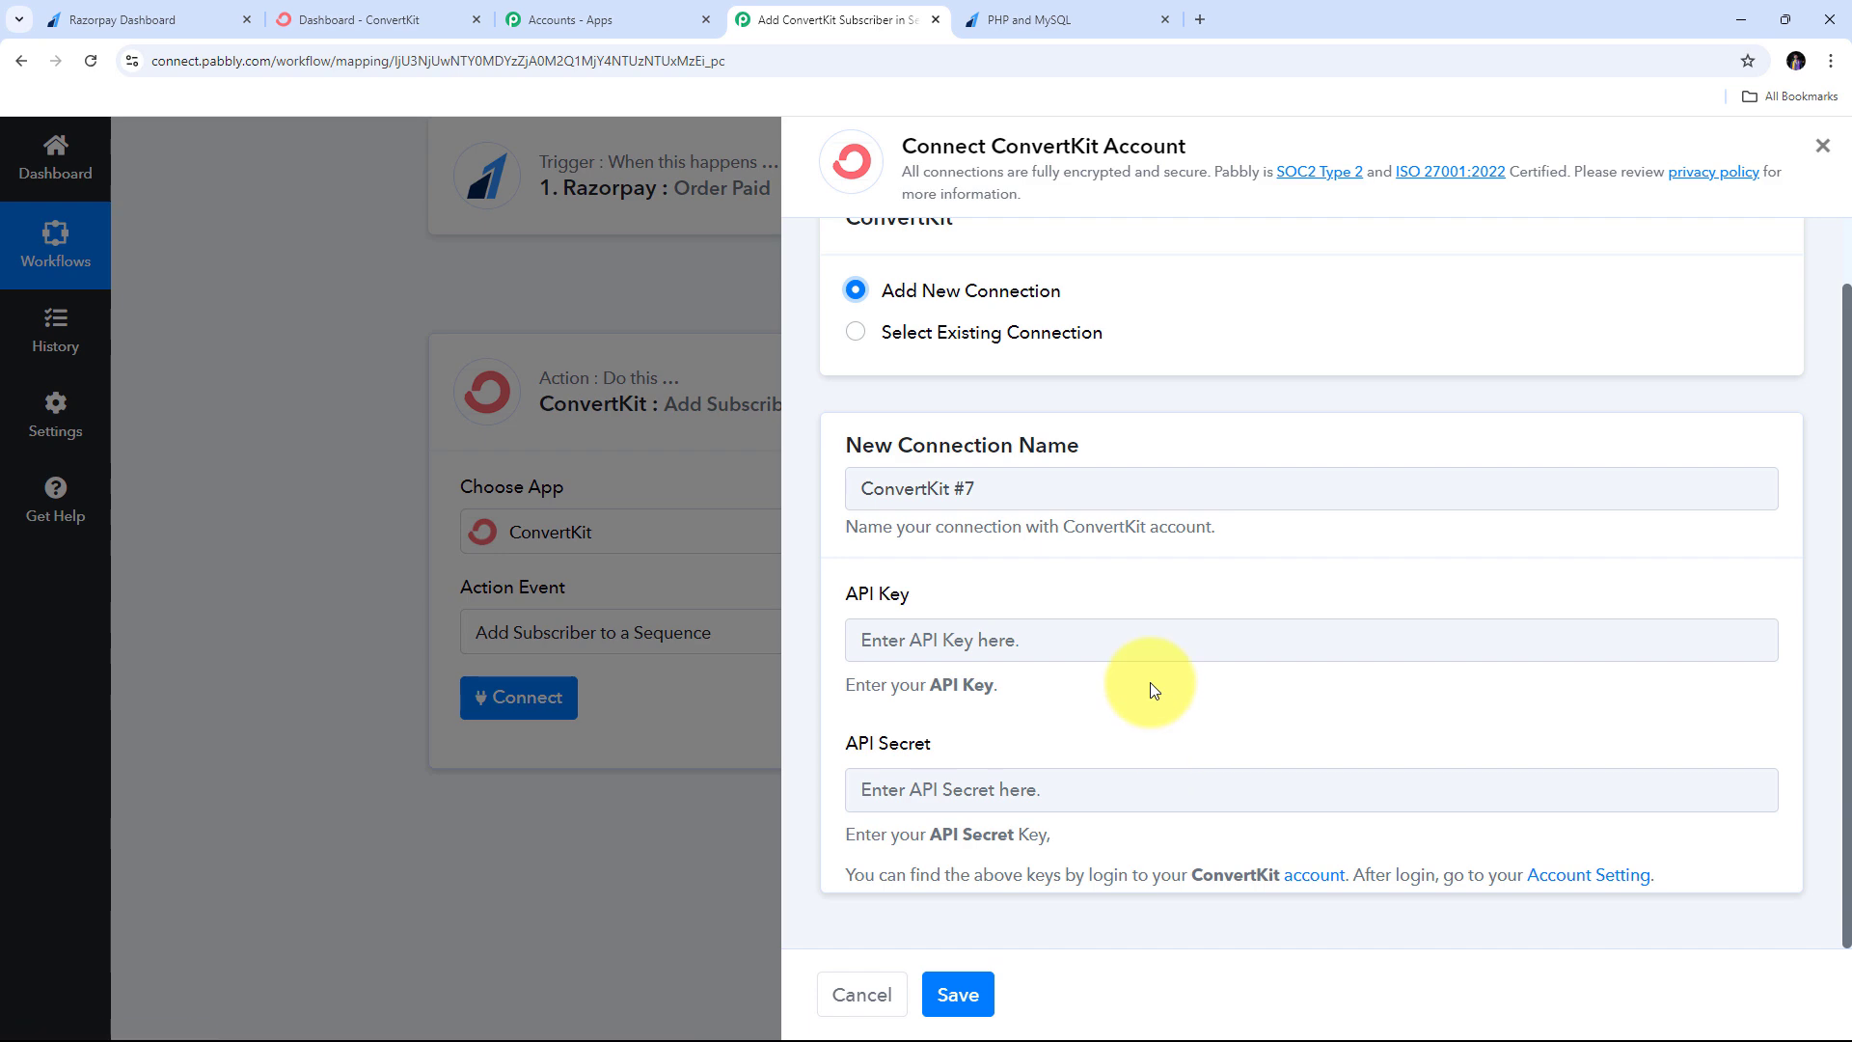
pyautogui.click(381, 19)
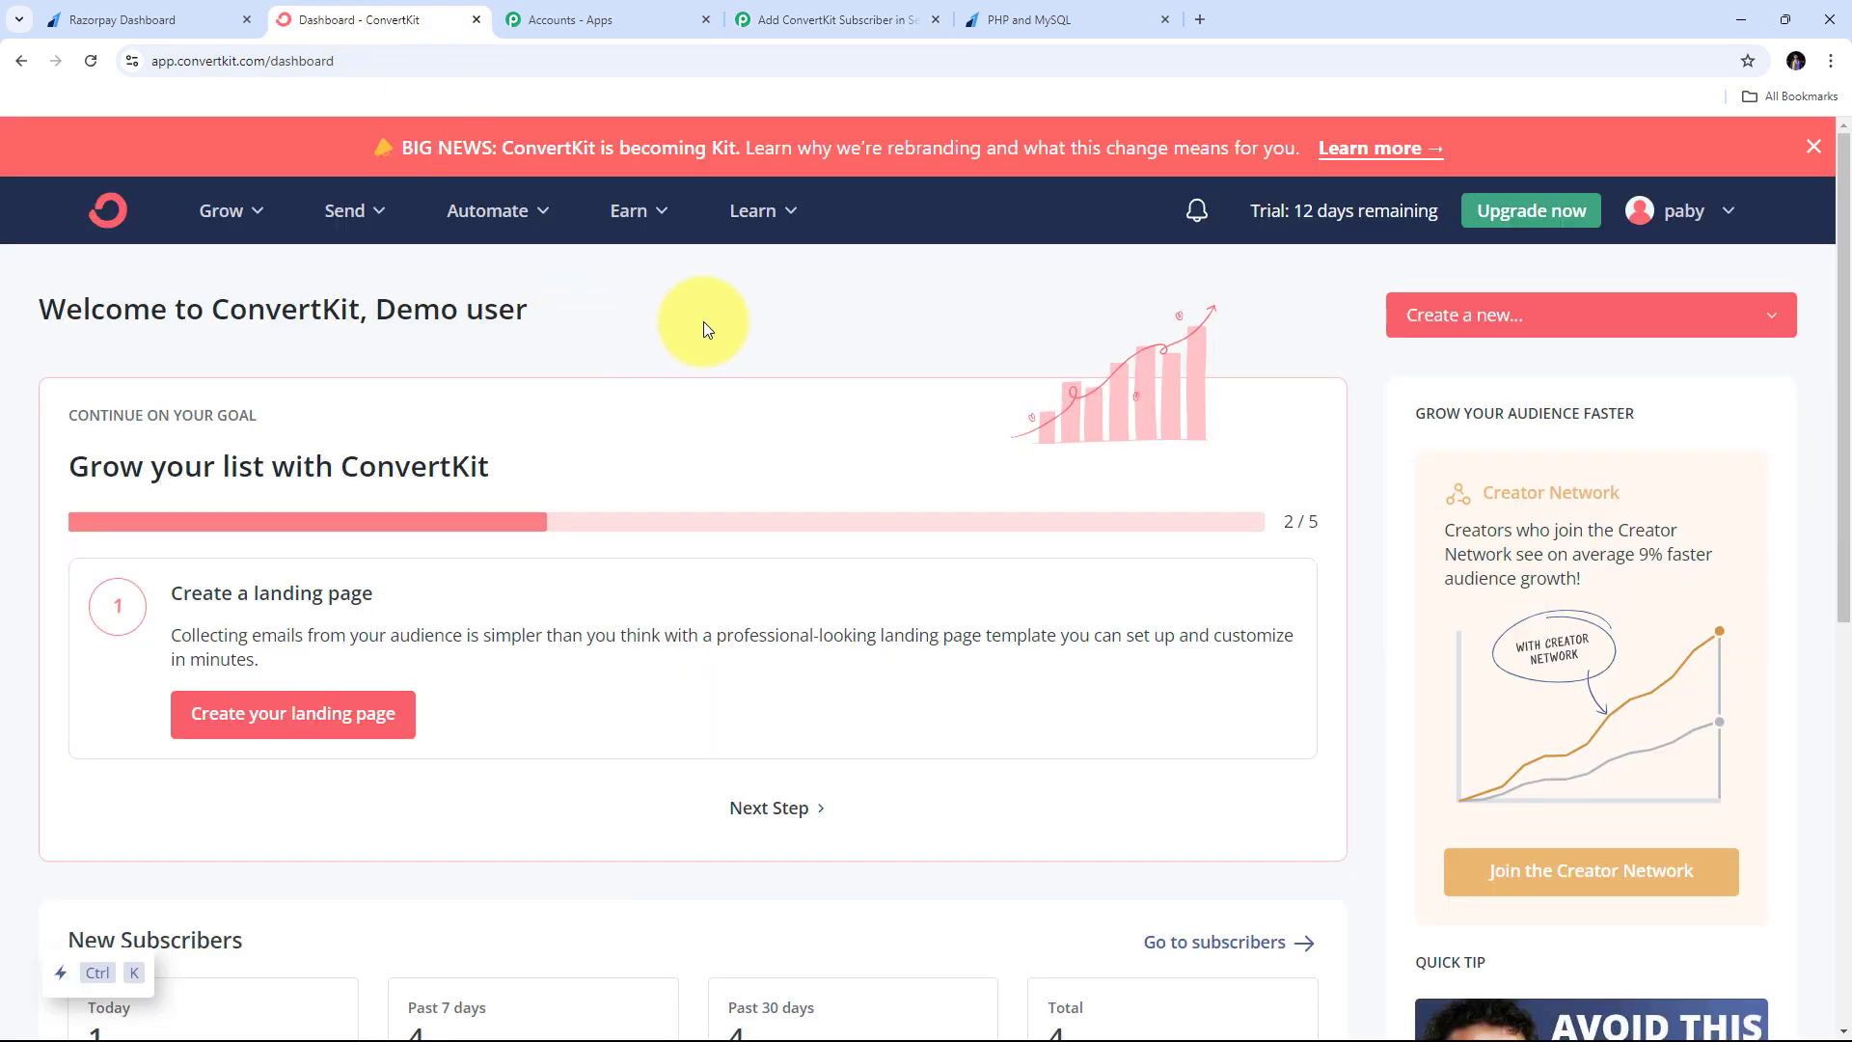
# - Go to ConvertKit's account Settings > Developer page showing the API key and secret
pyautogui.click(1678, 224)
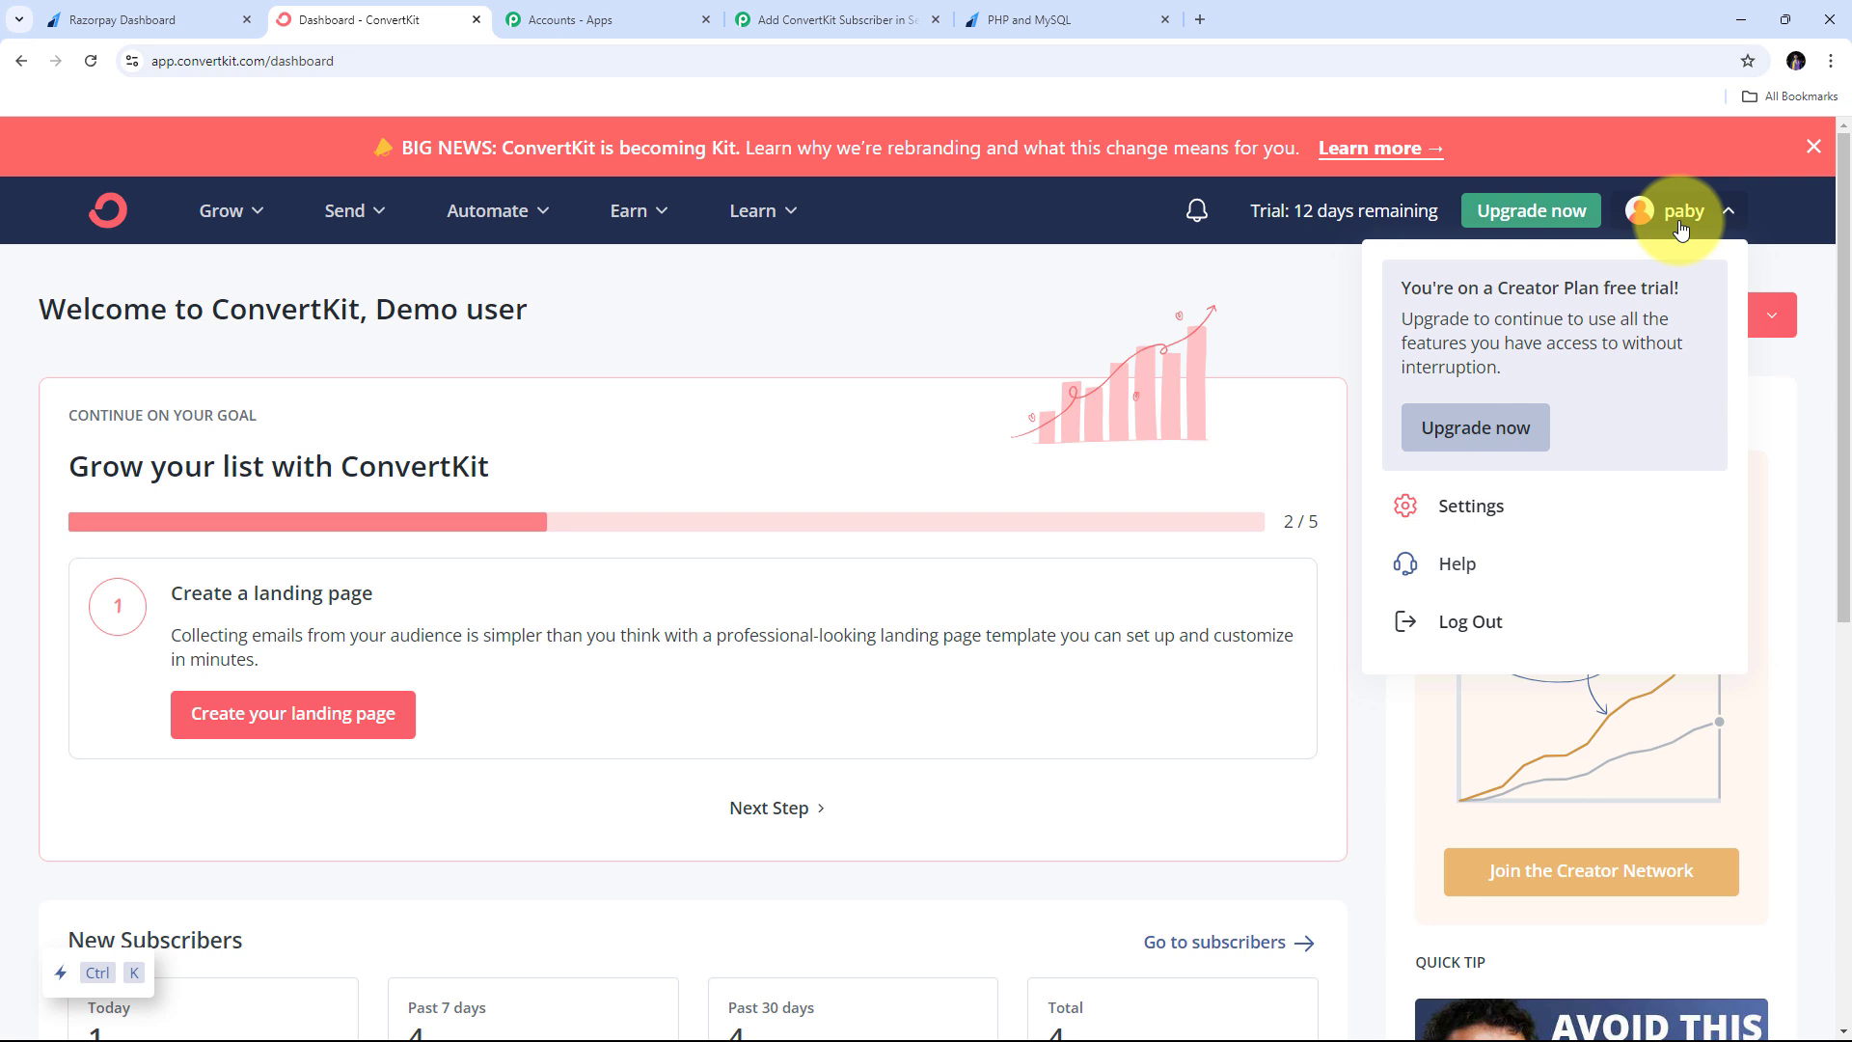
pyautogui.click(1463, 514)
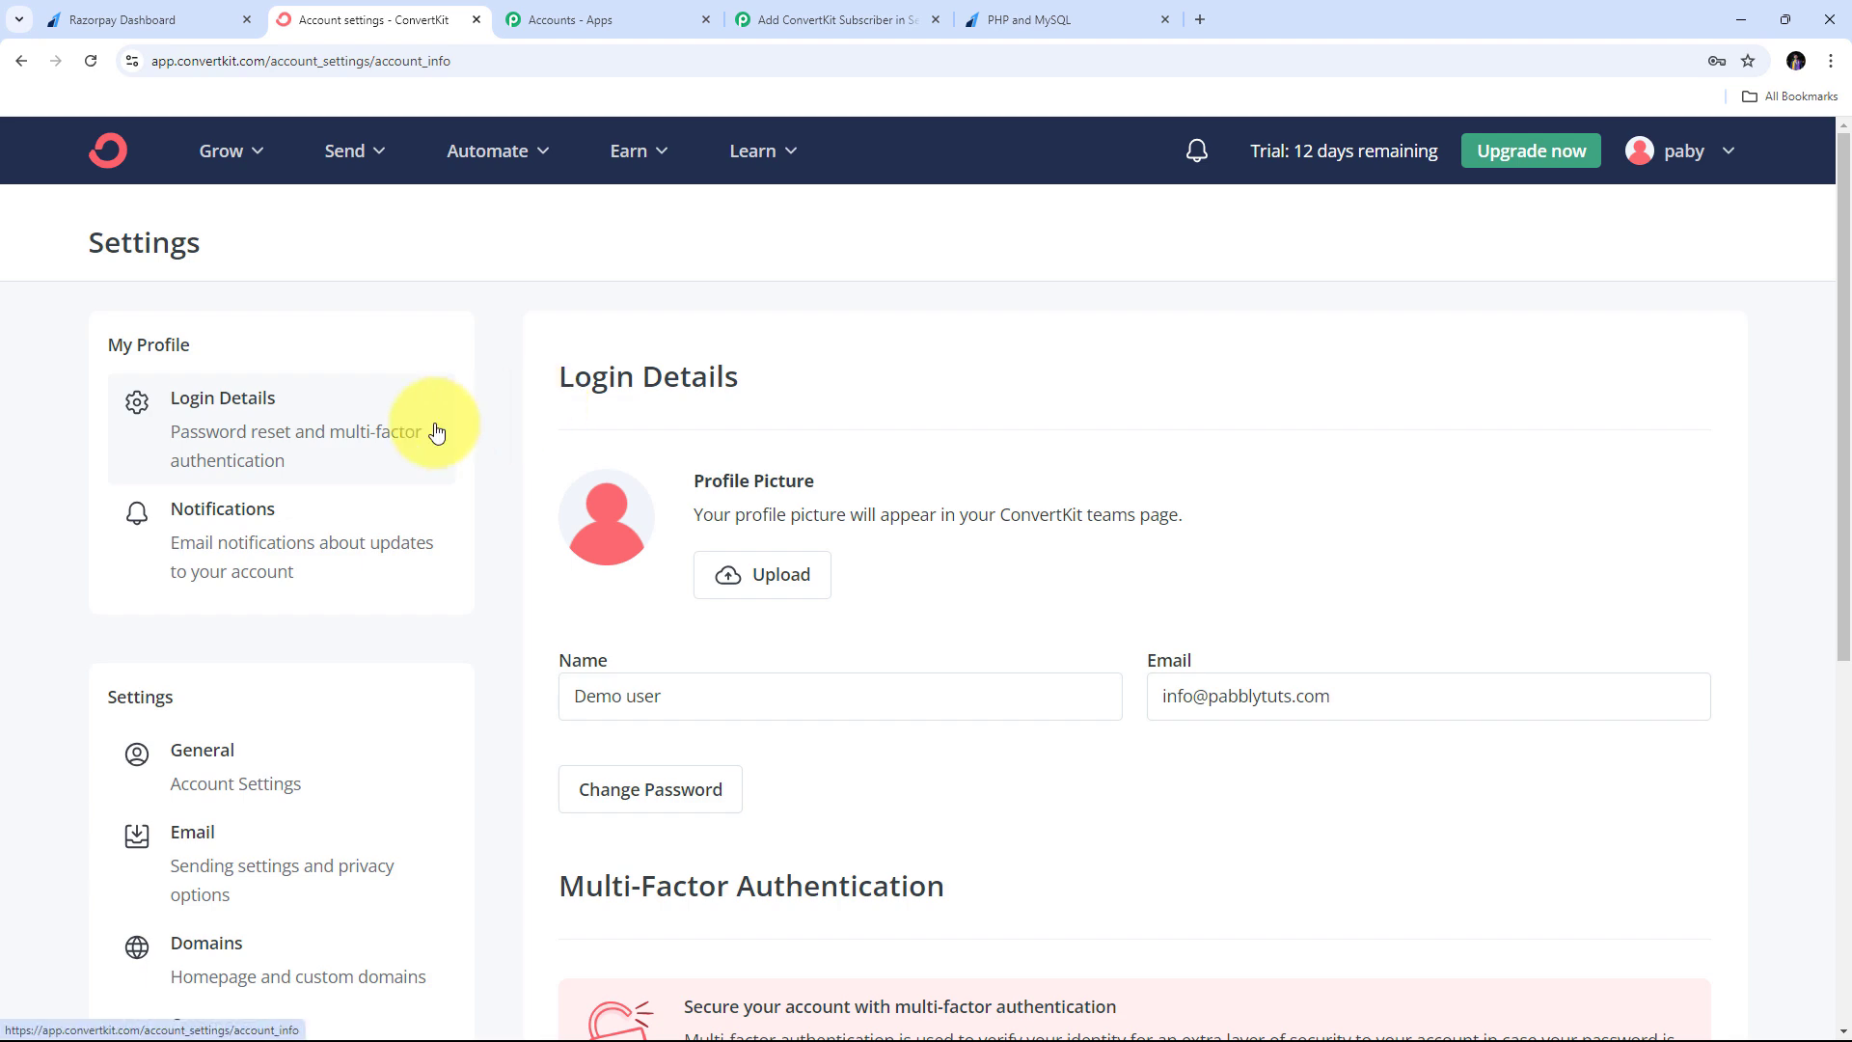
pyautogui.scroll(-6, 436, 432)
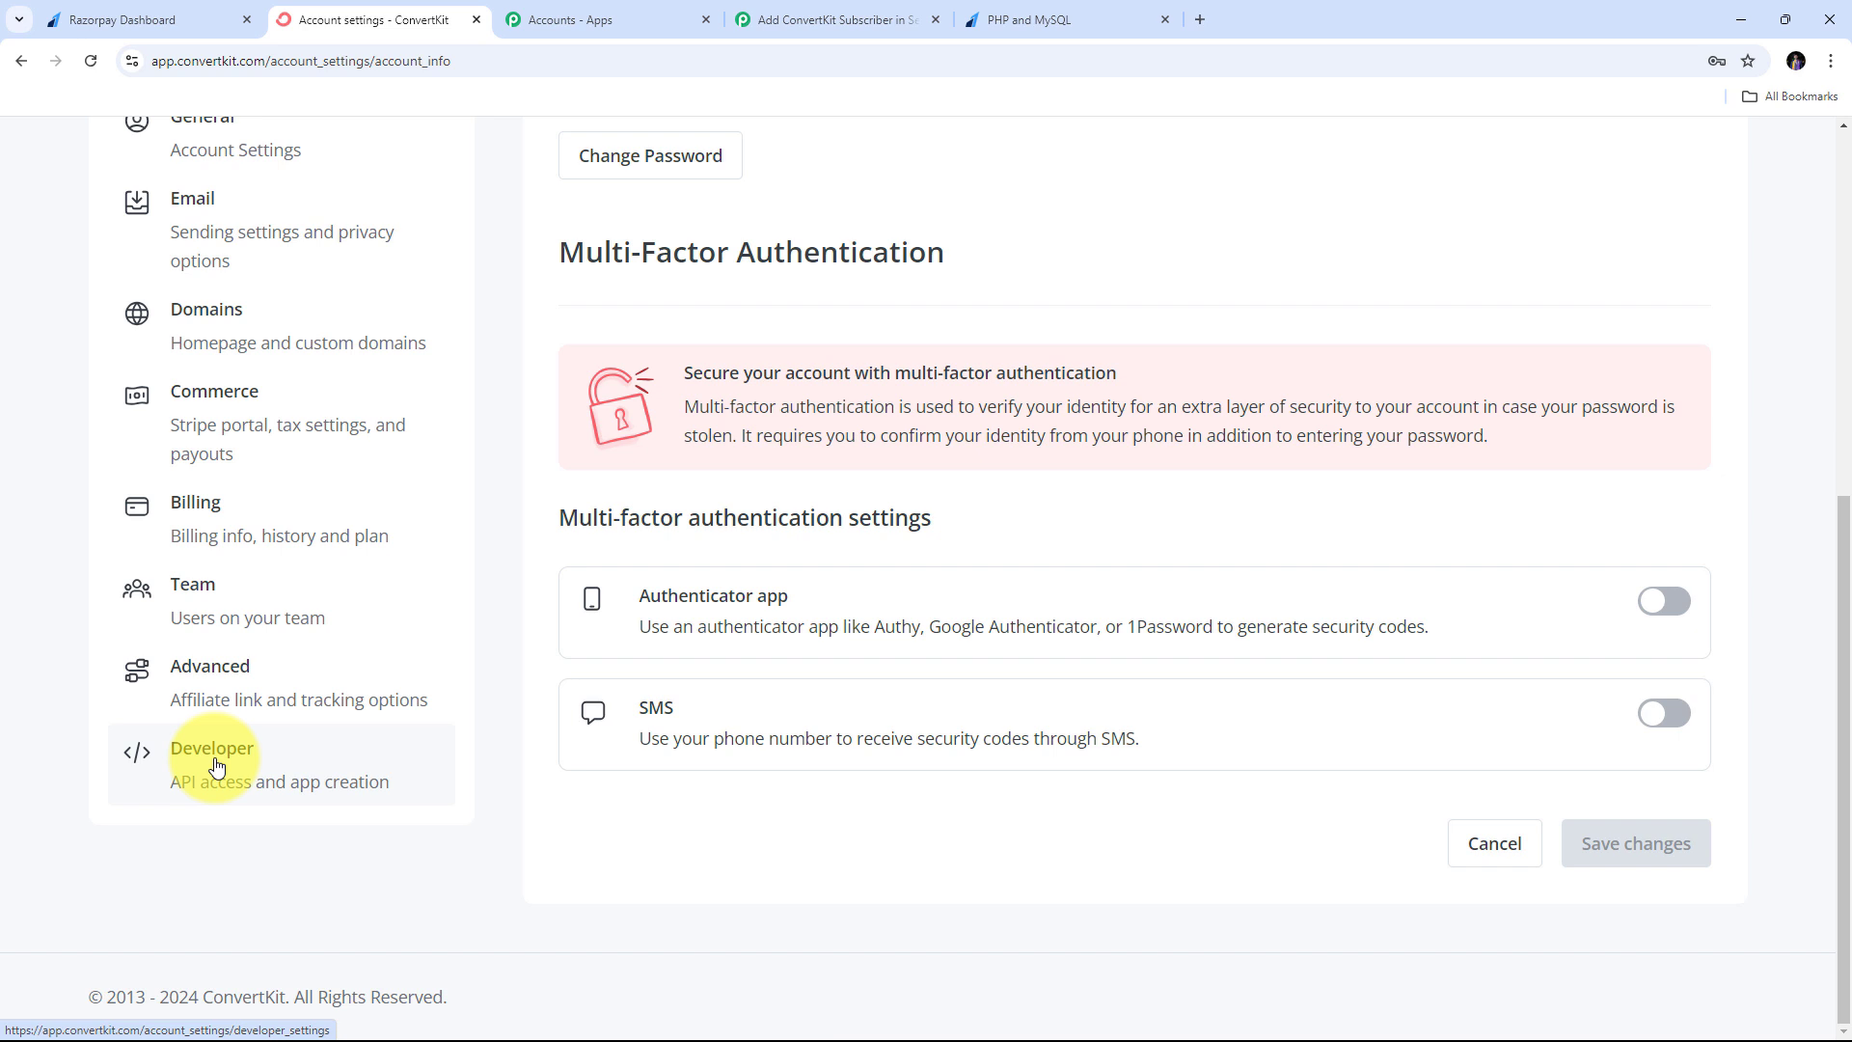
pyautogui.click(217, 767)
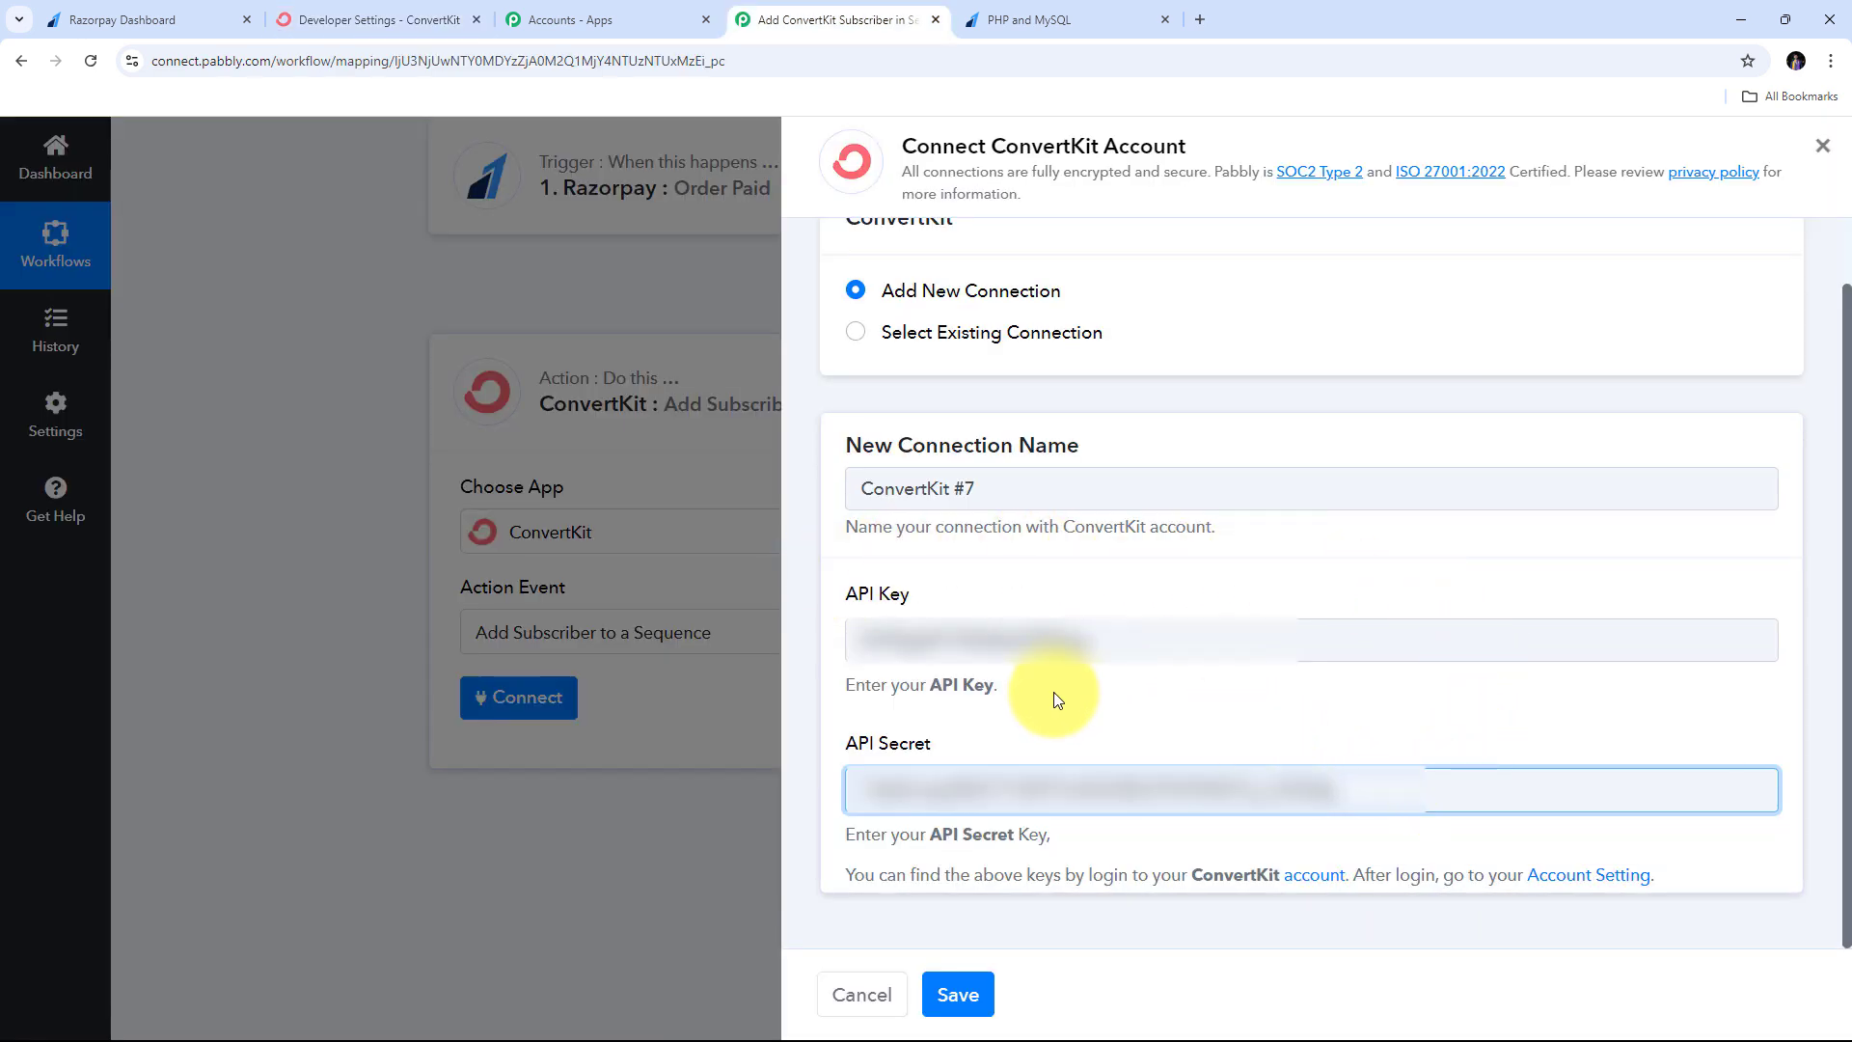
# - Save the new ConvertKit #7 connection
pyautogui.click(955, 997)
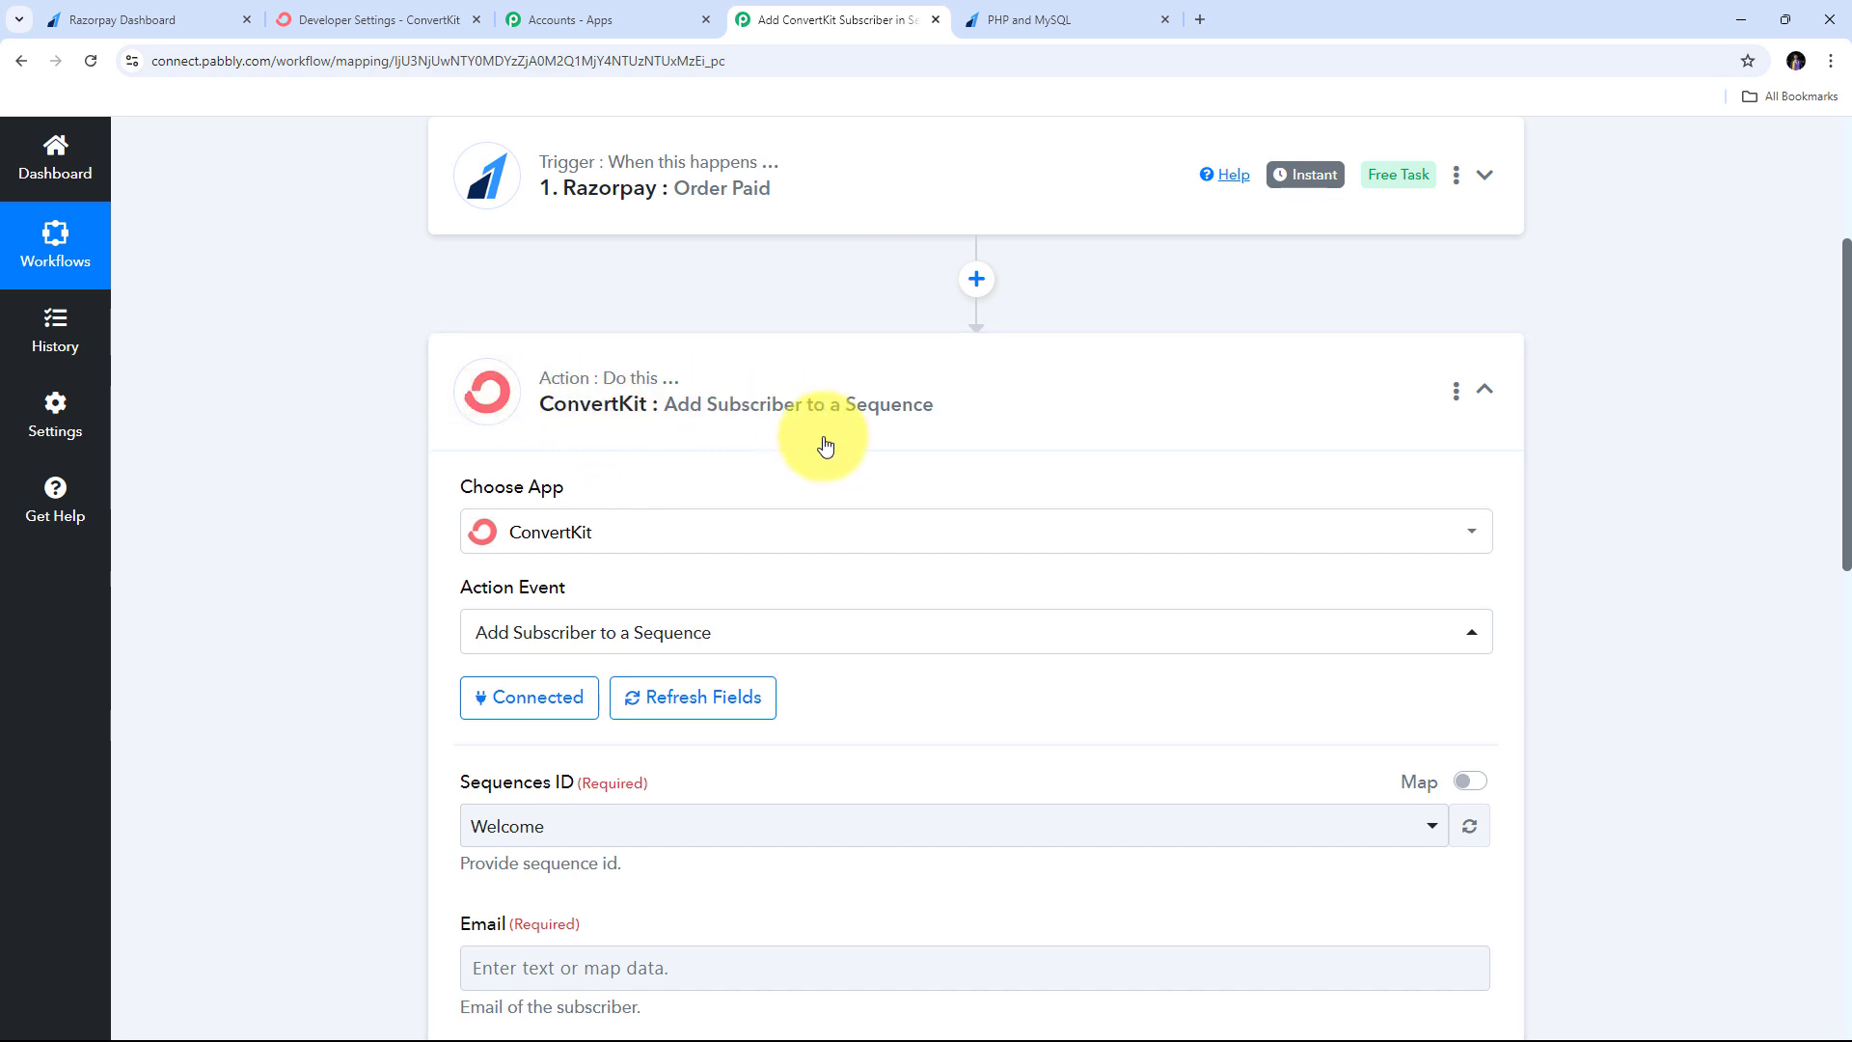
pyautogui.scroll(-4, 934, 445)
pyautogui.scroll(-3, 935, 446)
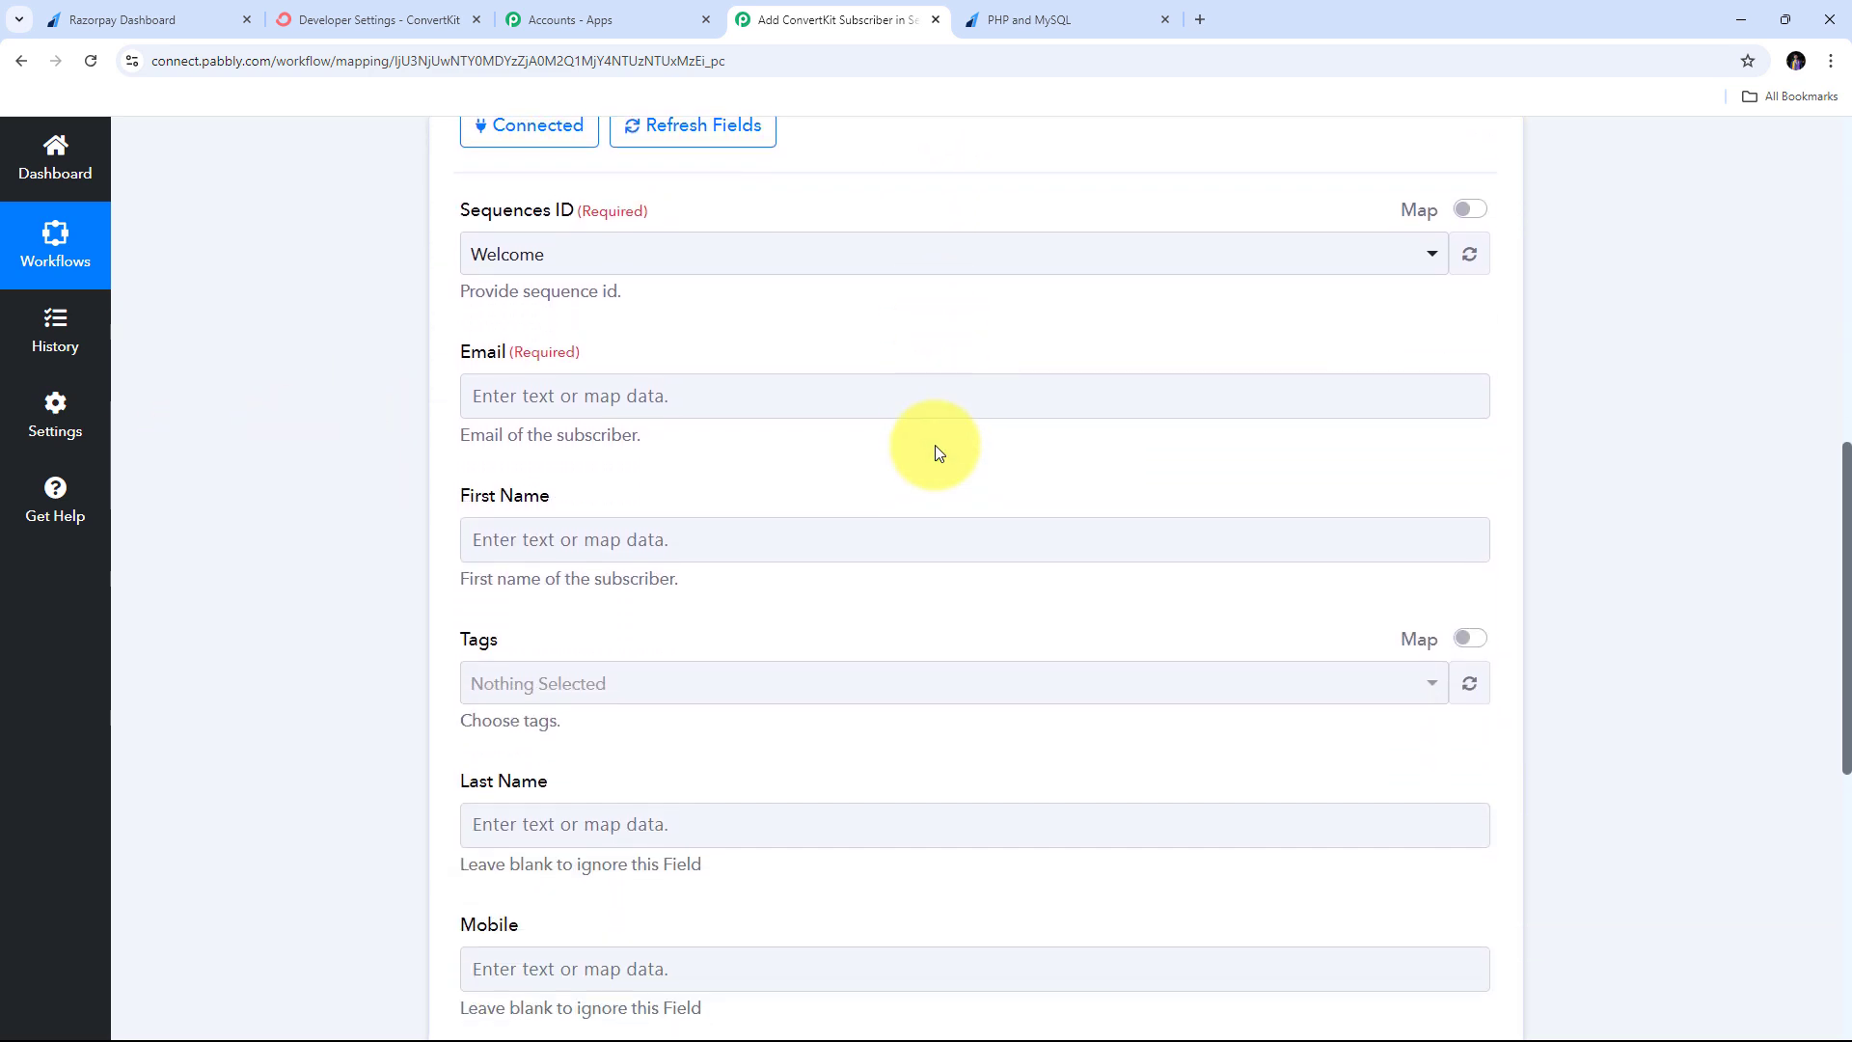
pyautogui.scroll(3, 935, 447)
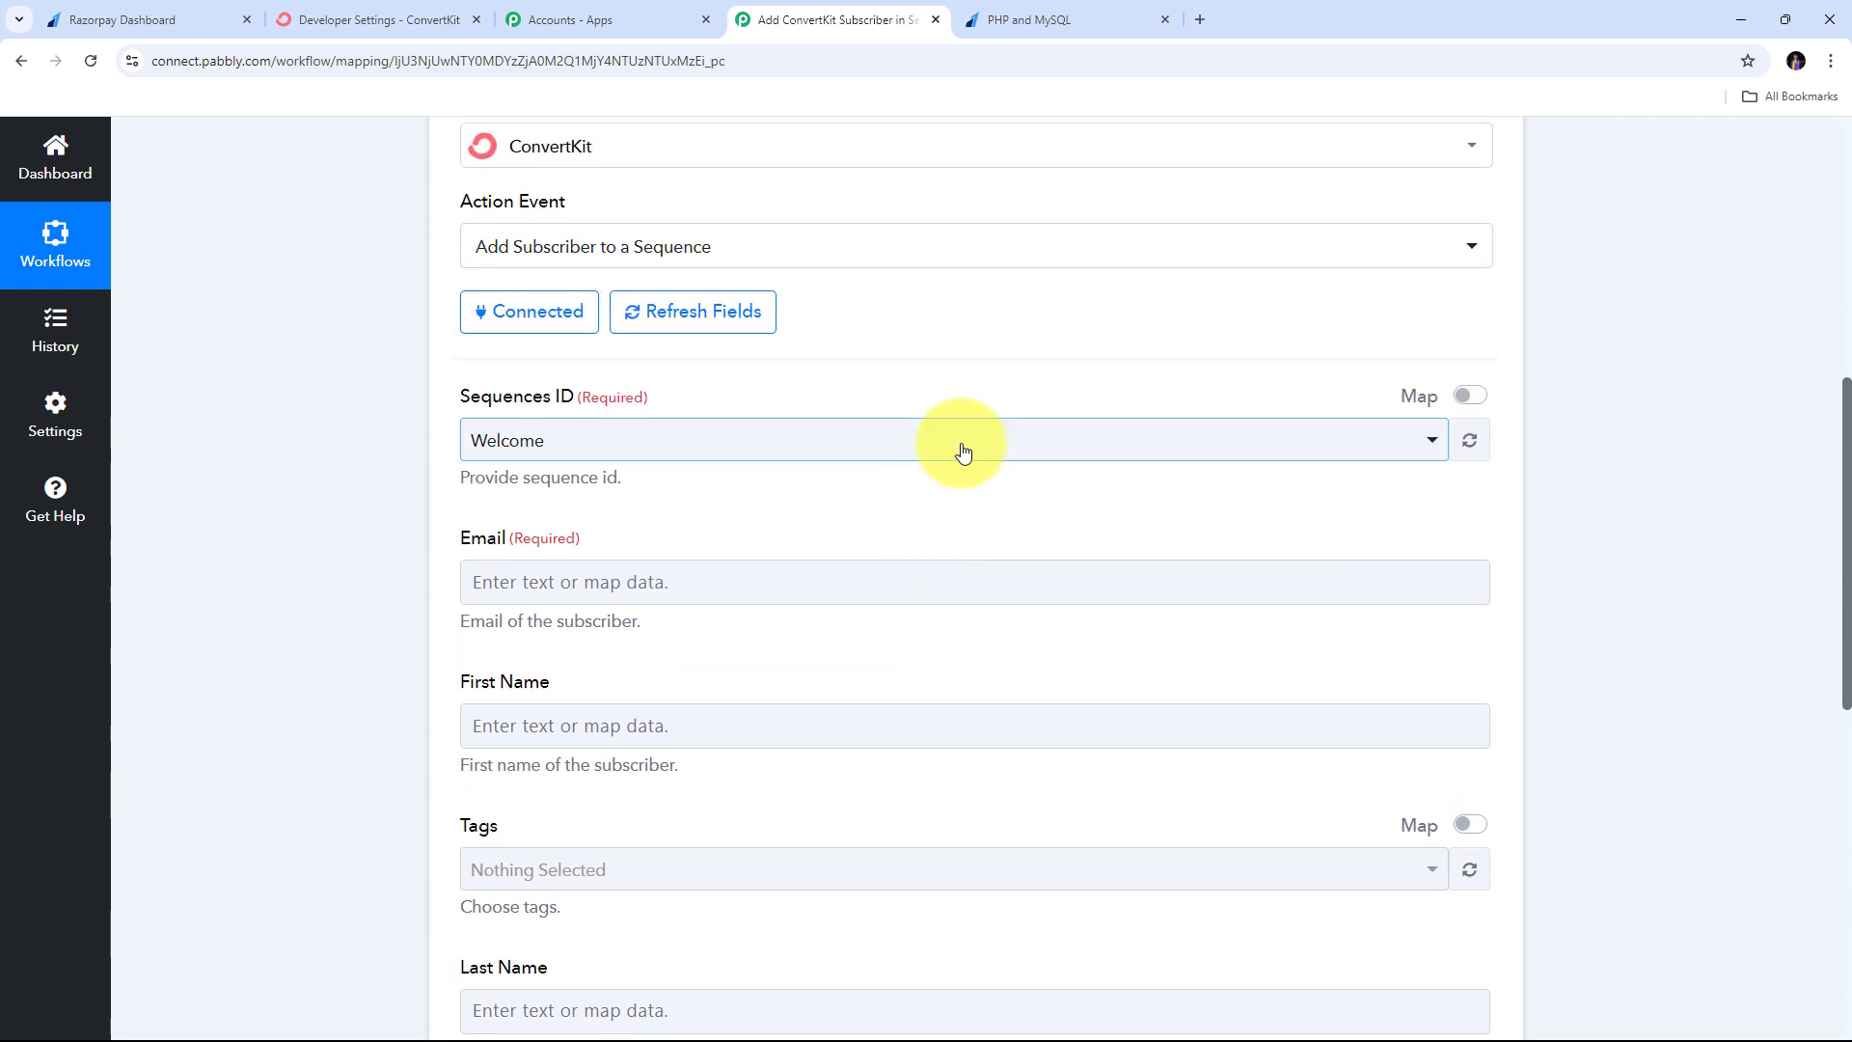
pyautogui.scroll(1, 950, 473)
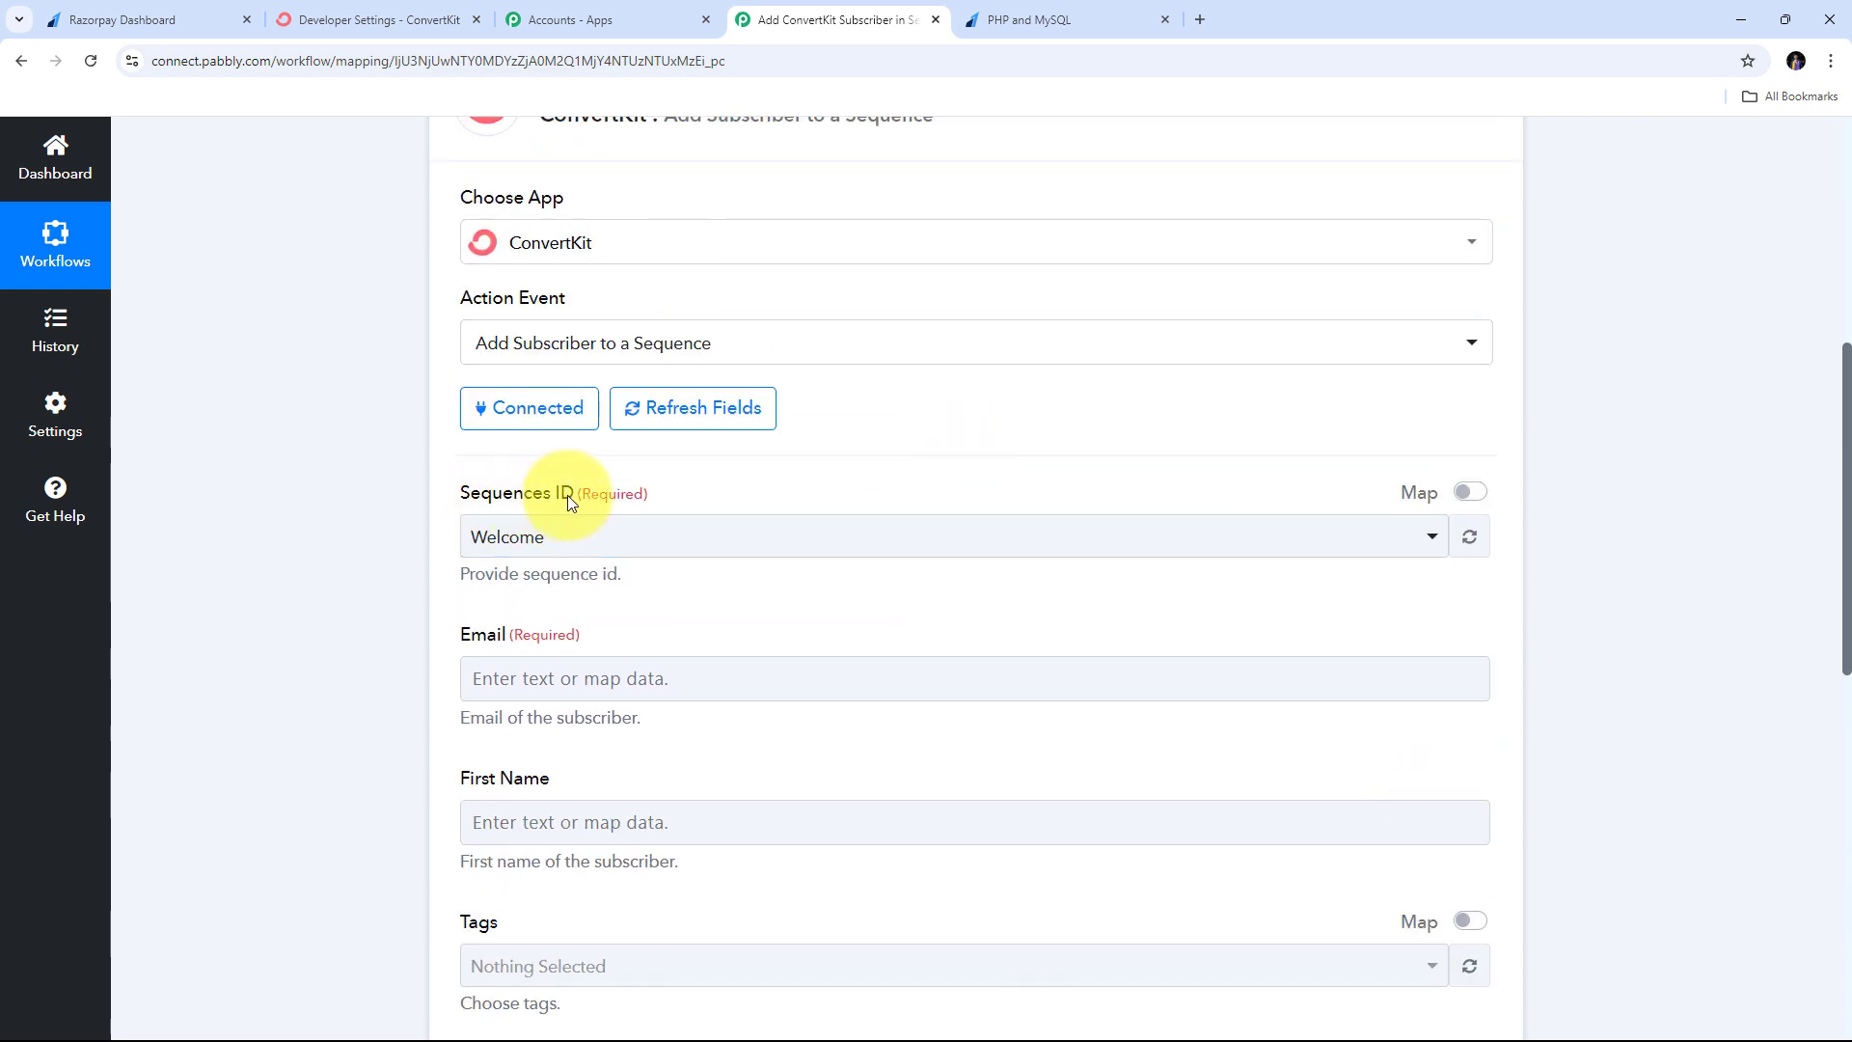
# - Choose PHP and MySQL as the ConvertKit sequence
pyautogui.click(951, 535)
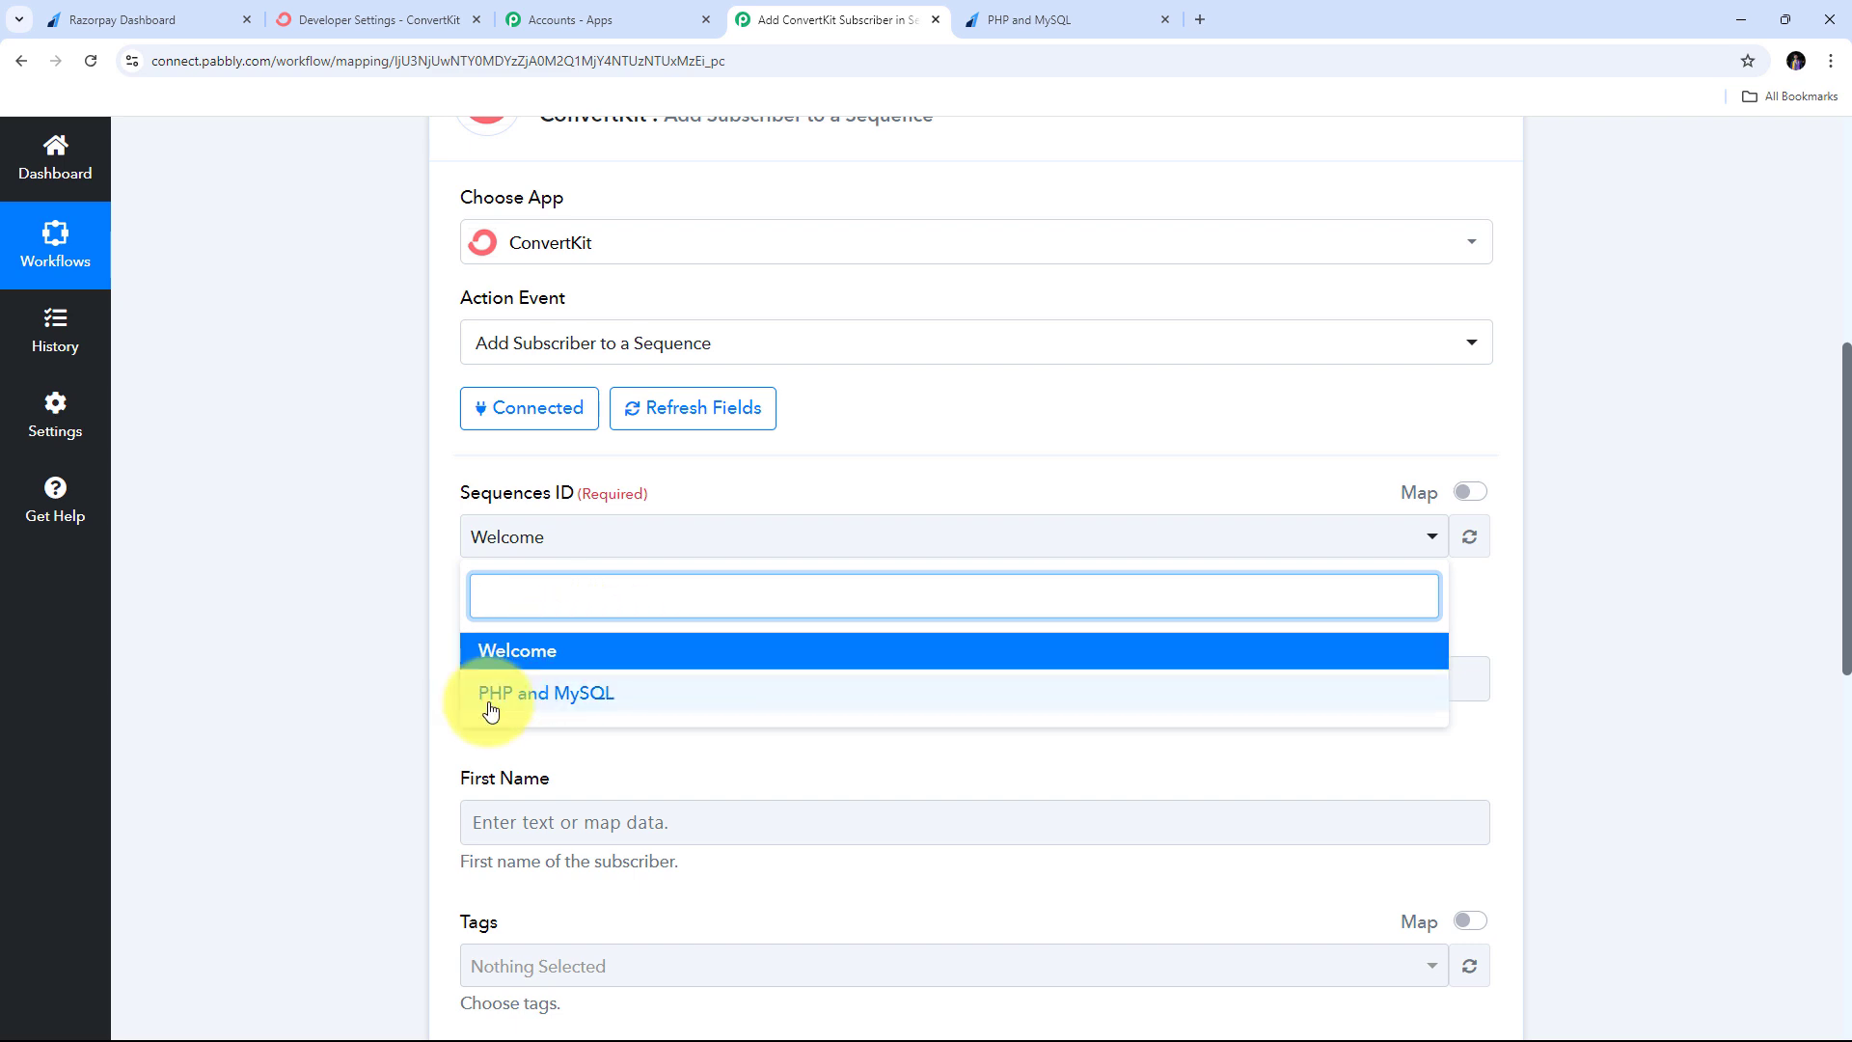
pyautogui.click(594, 696)
pyautogui.scroll(2, 617, 713)
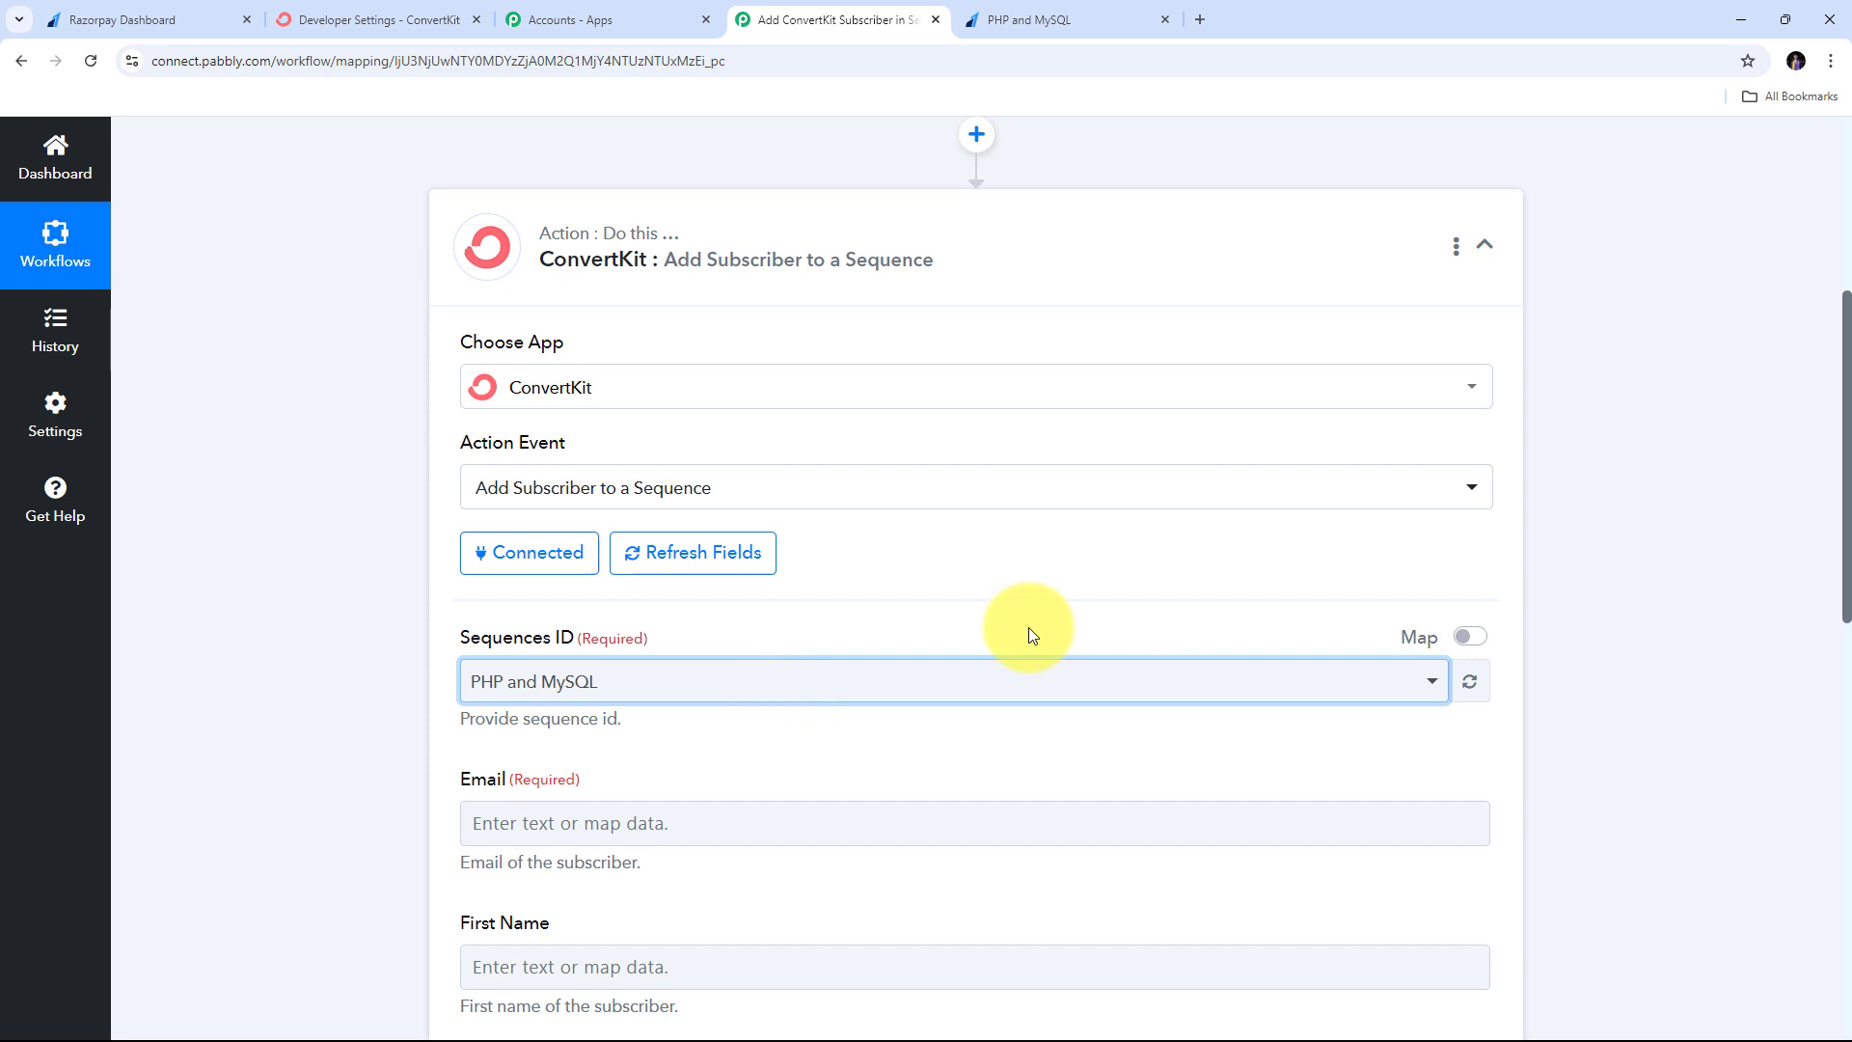
pyautogui.scroll(5, 1028, 627)
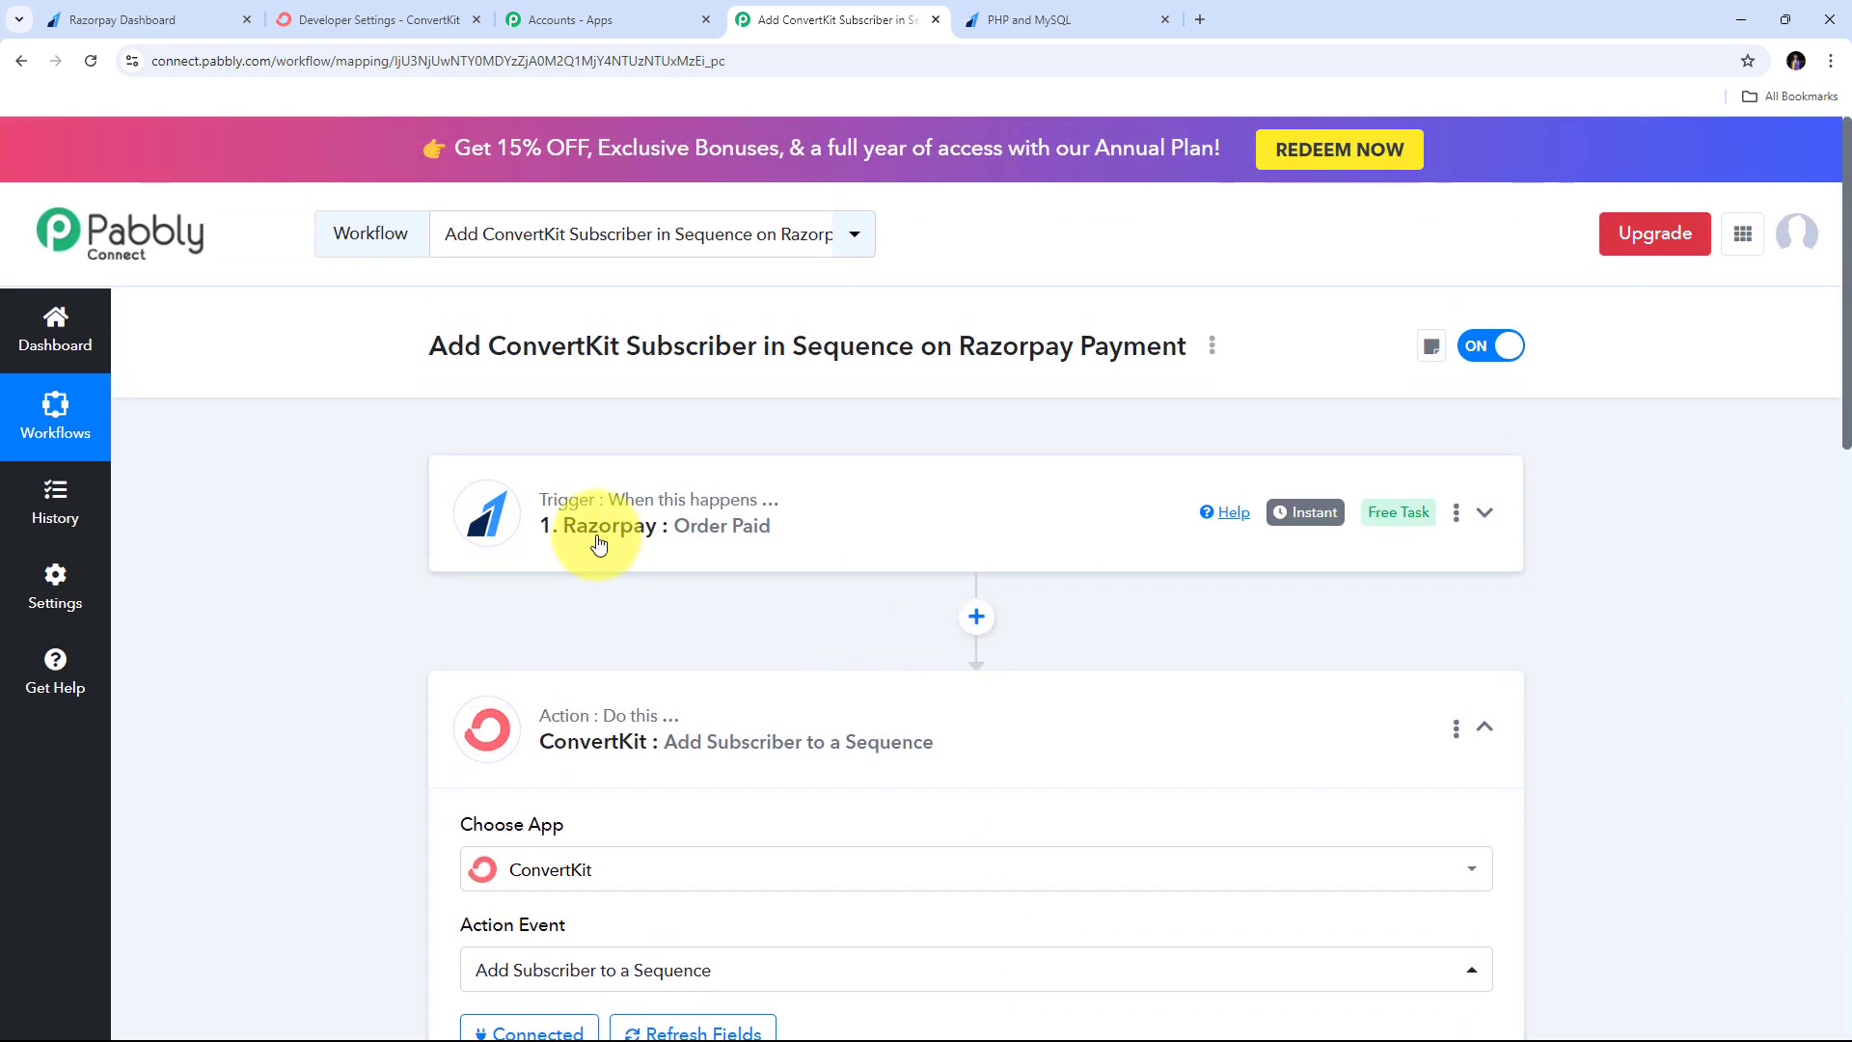
# - Insert a Filter (Pabbly) step after the Razorpay trigger using Filter Values, and connect it
pyautogui.click(976, 618)
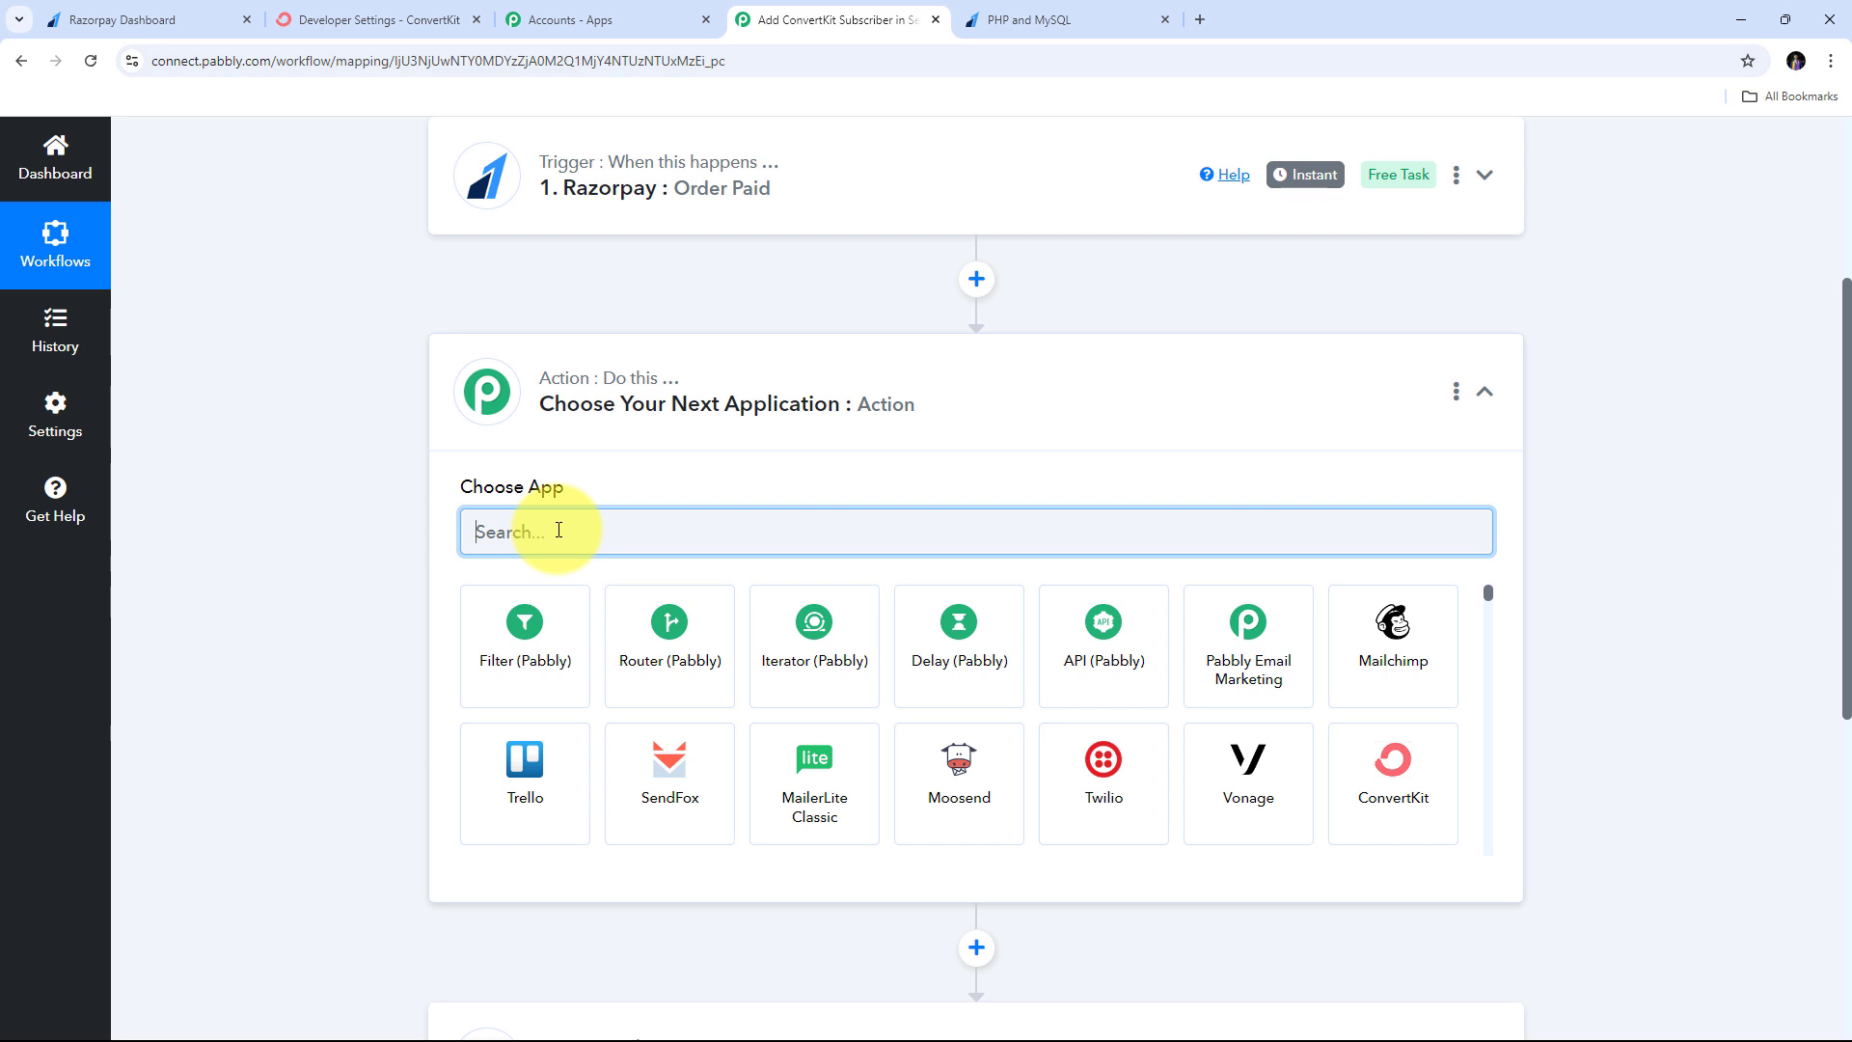
pyautogui.click(519, 647)
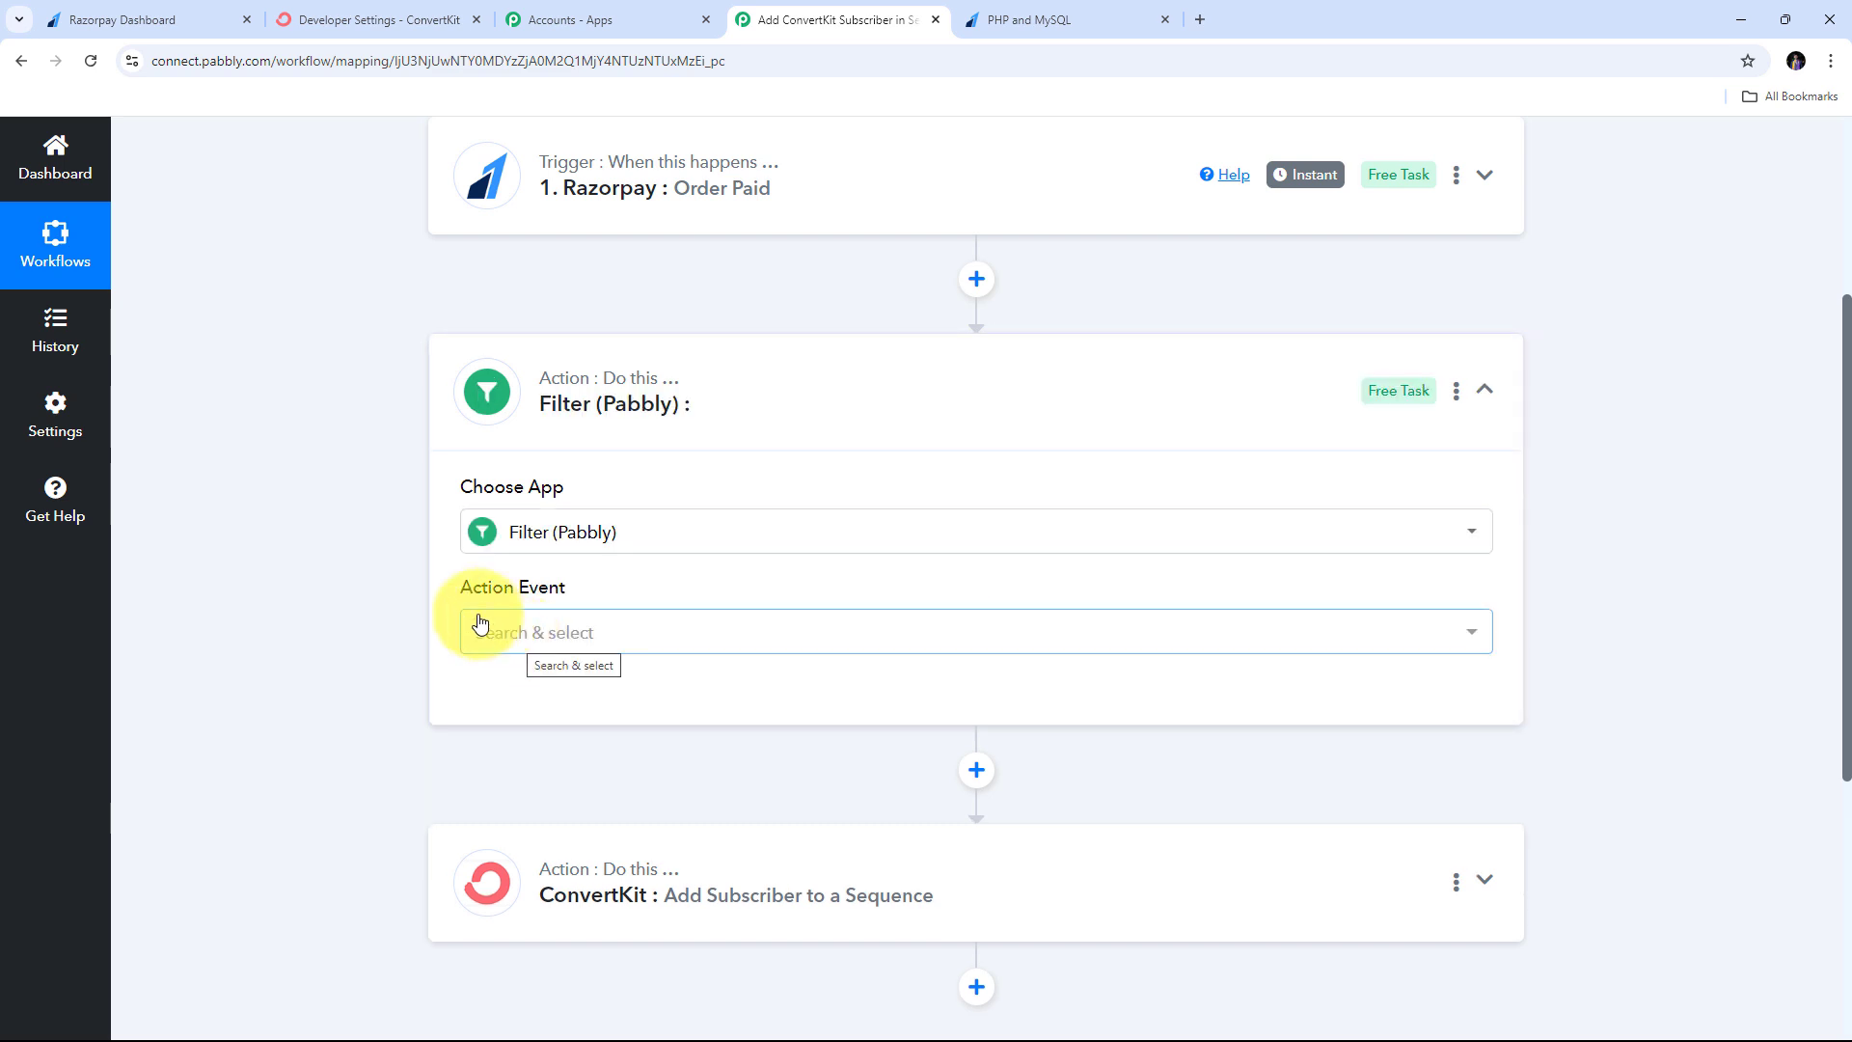
pyautogui.click(701, 645)
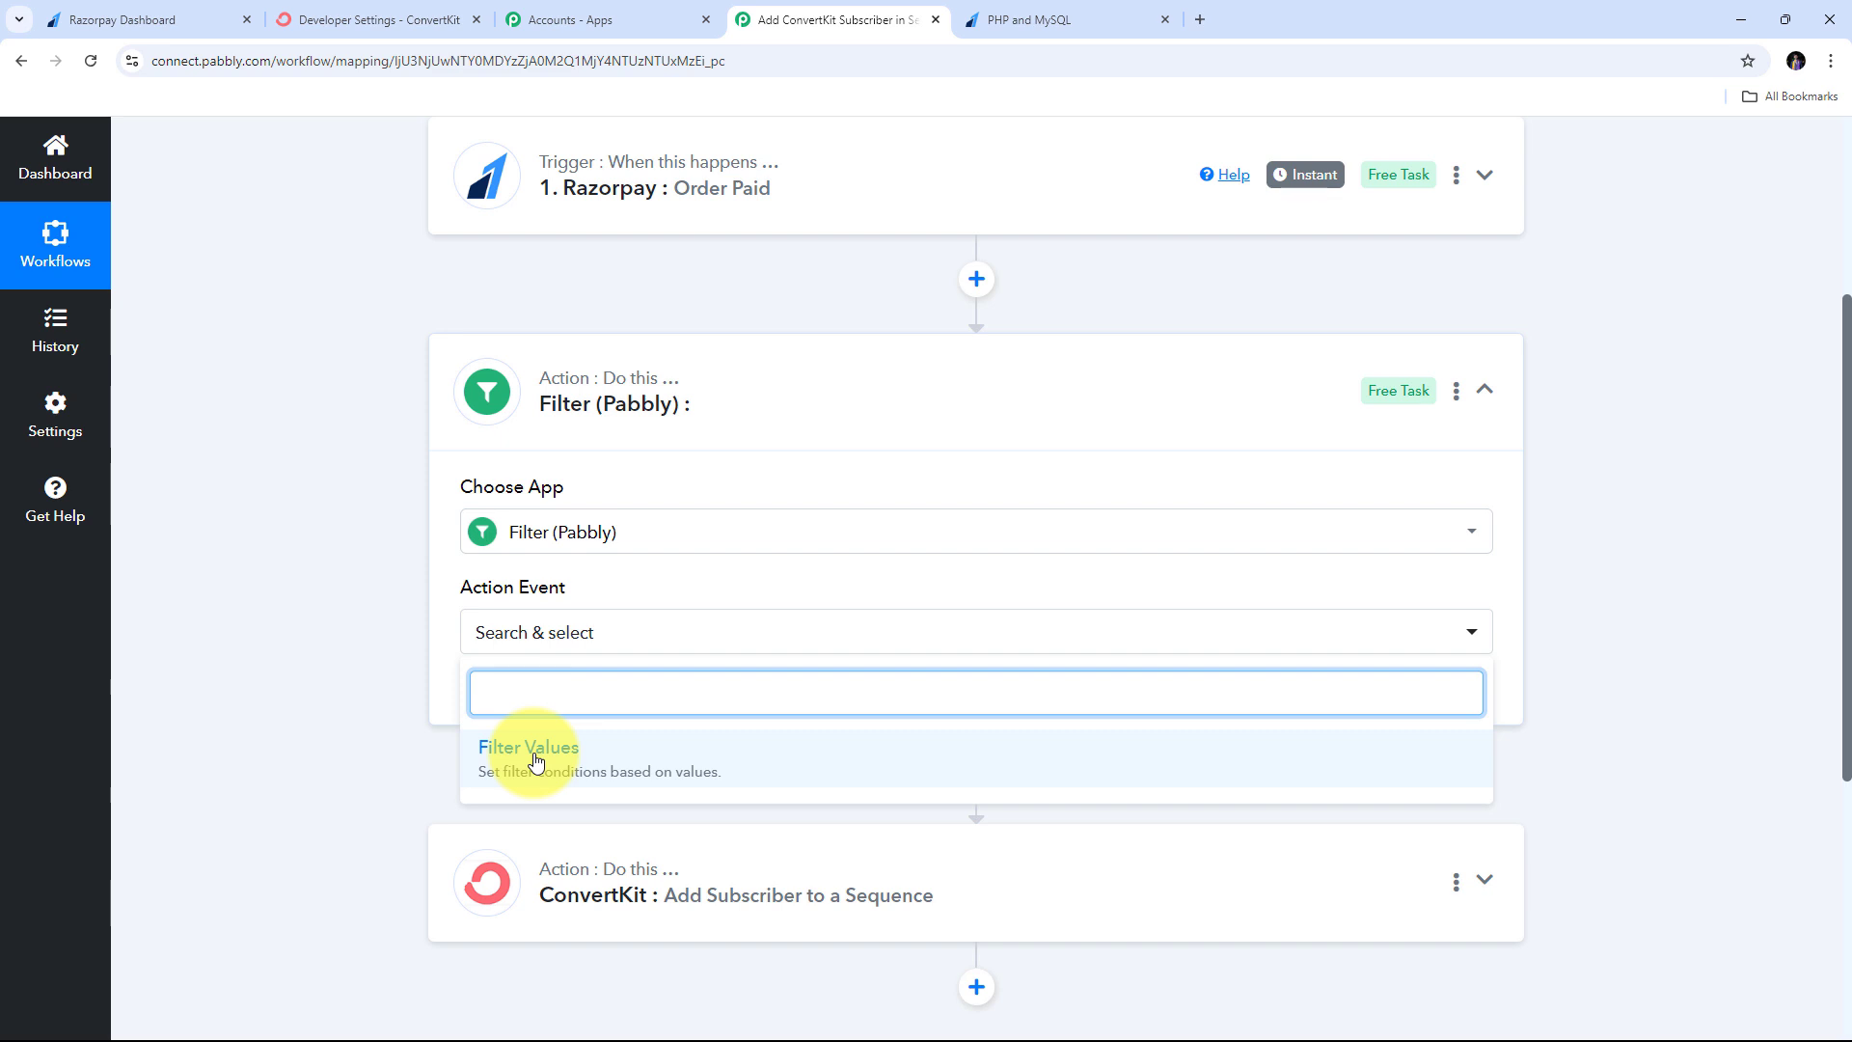
pyautogui.click(537, 761)
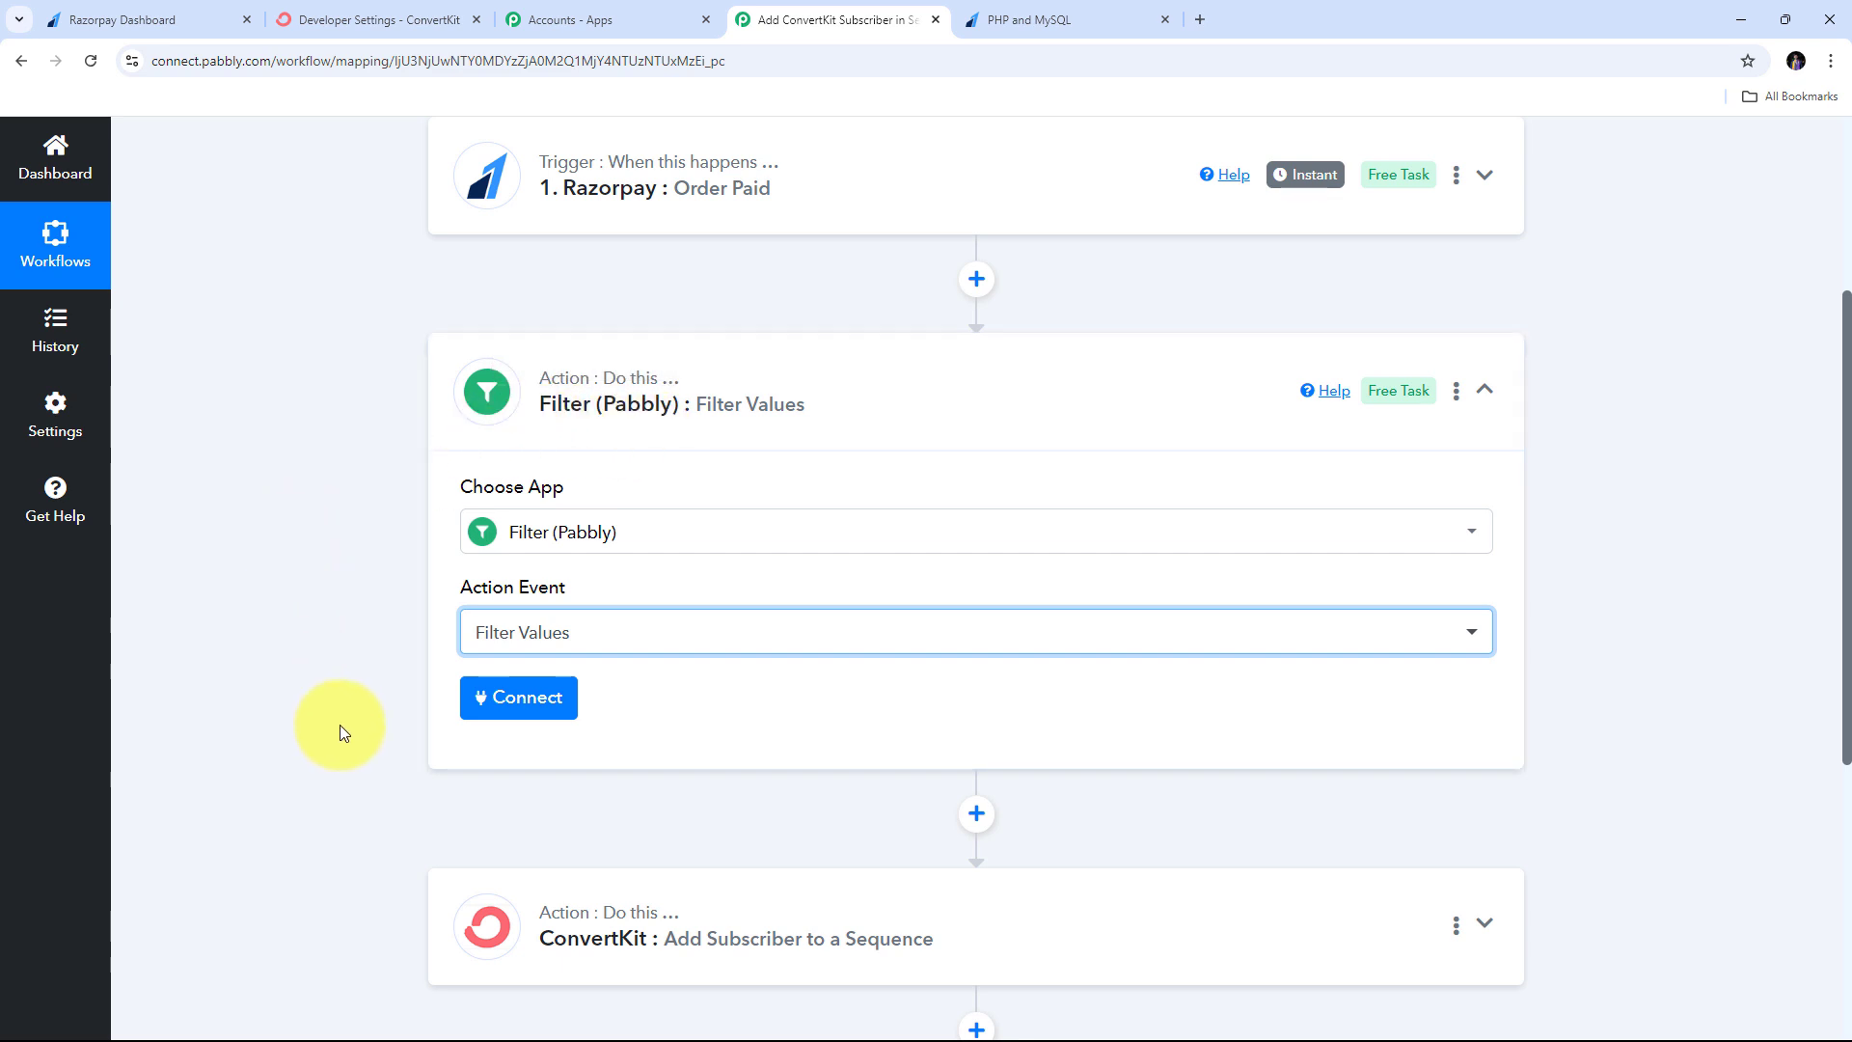
pyautogui.click(505, 709)
pyautogui.scroll(-2, 964, 603)
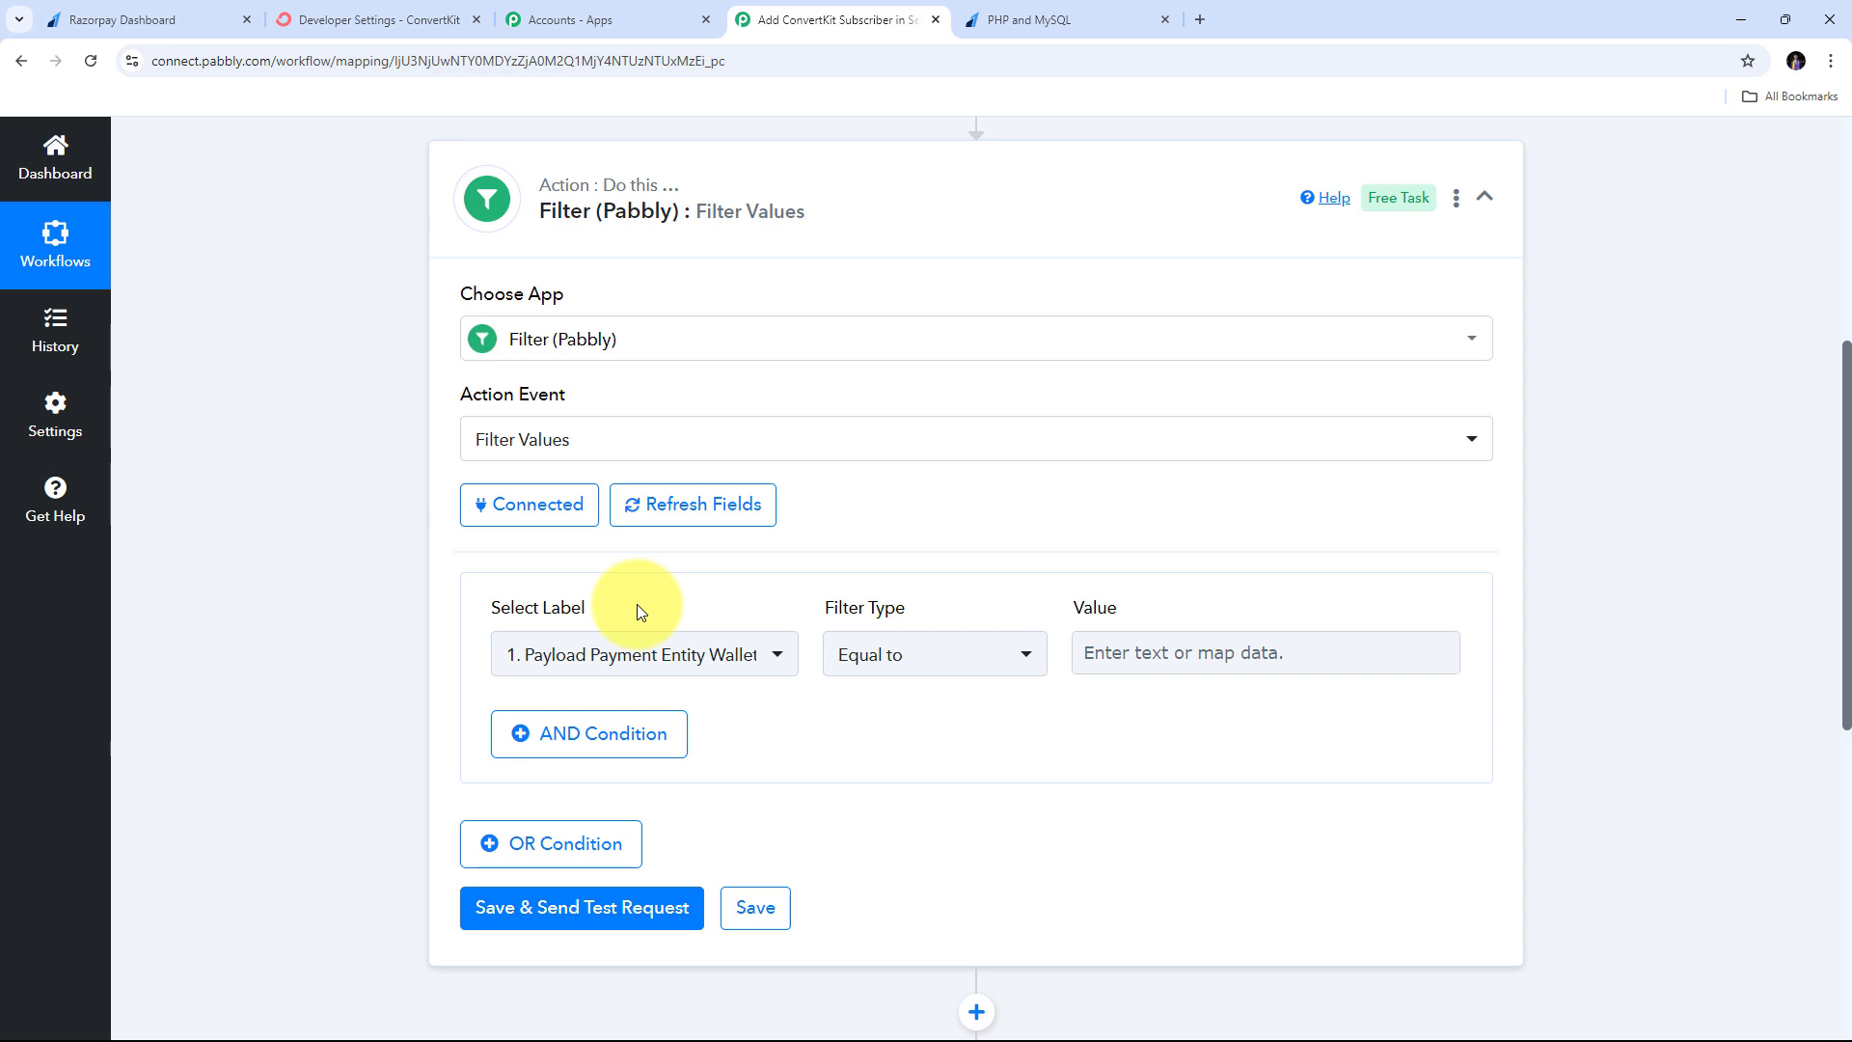
# - Filter on Payload Payment Entity Notes Course, Equal to 'PHP and MySQL'
pyautogui.click(772, 658)
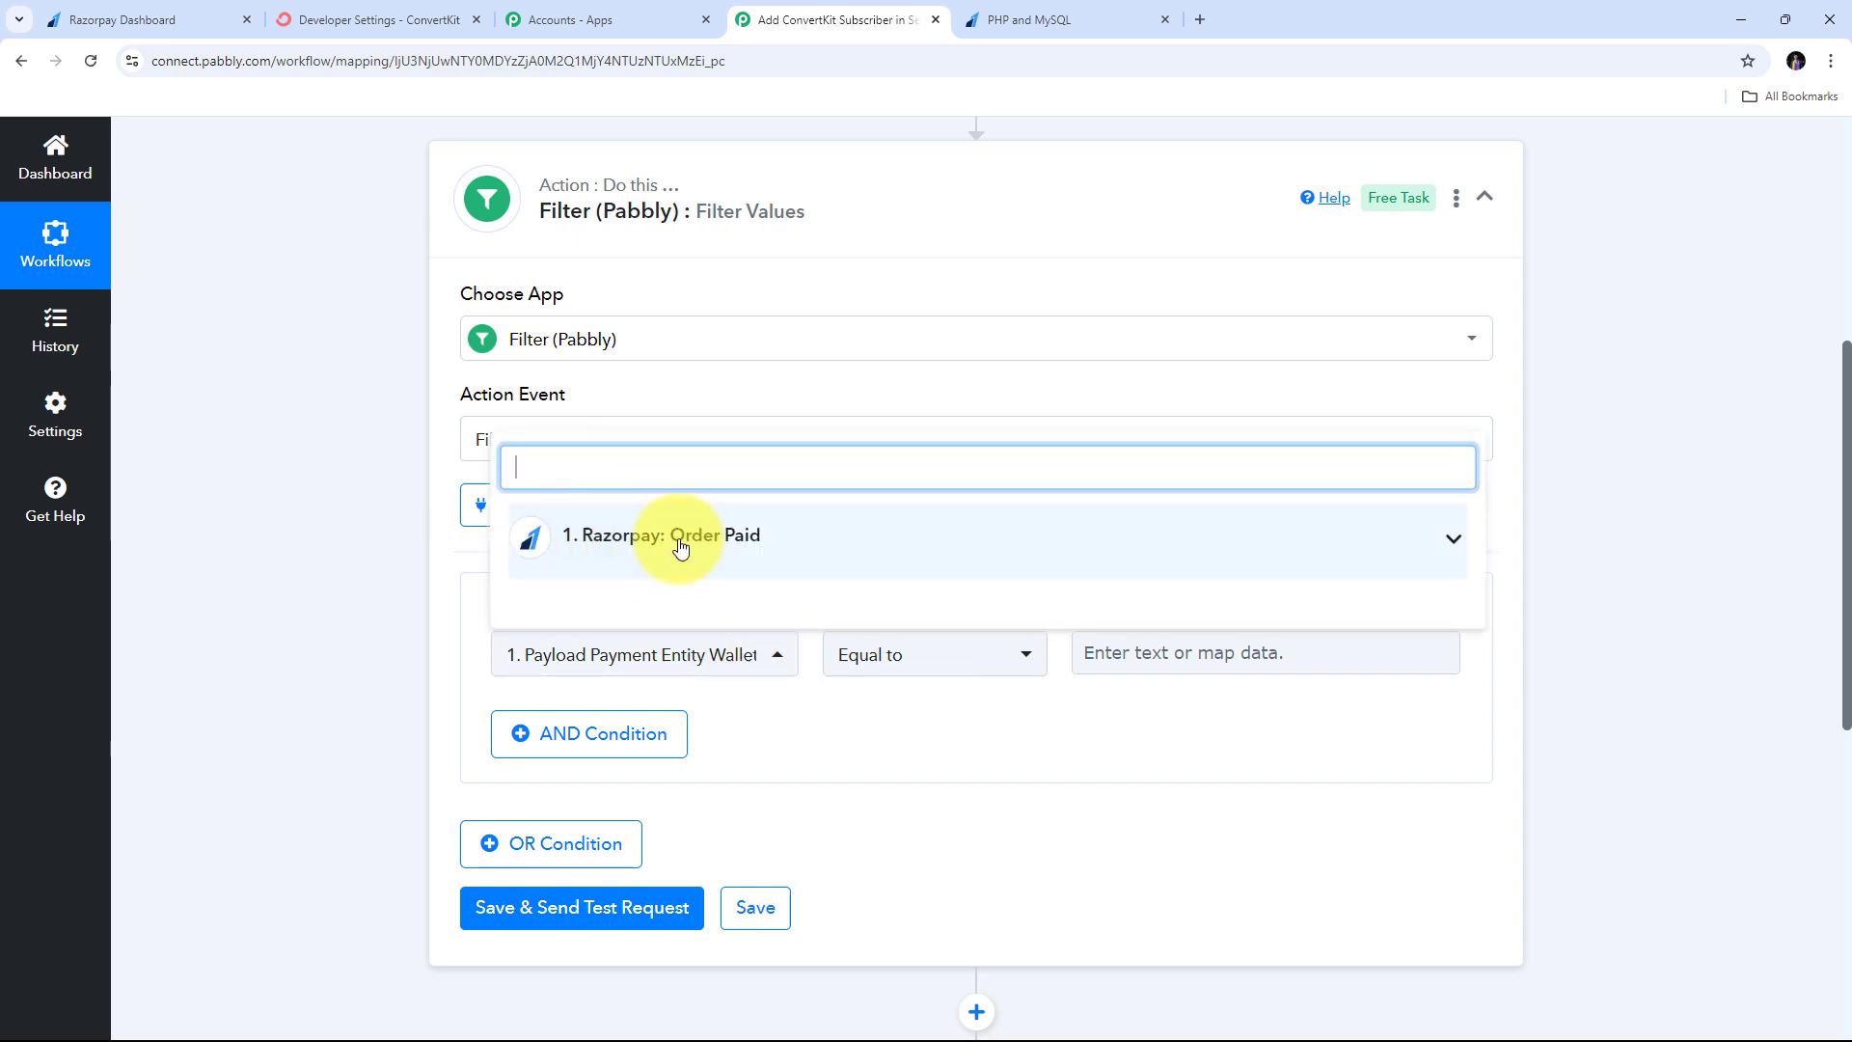
pyautogui.click(981, 545)
pyautogui.scroll(-5, 1061, 618)
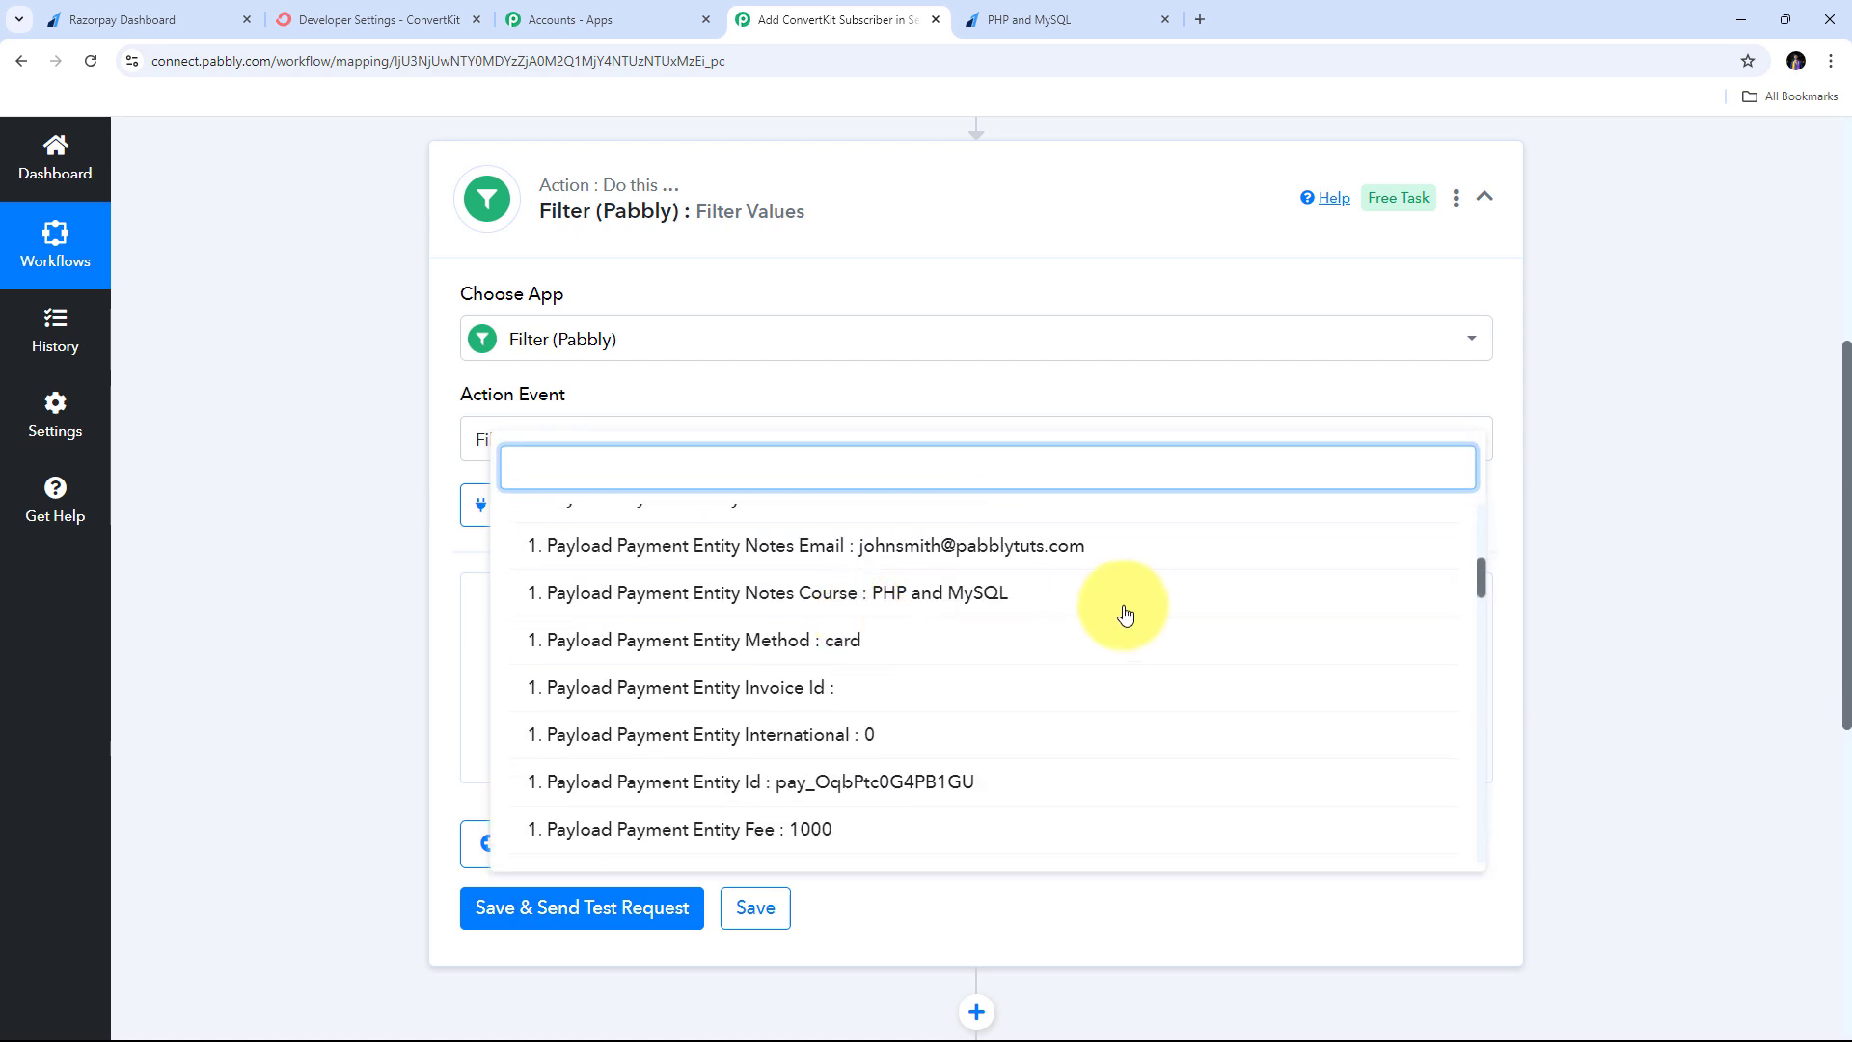
pyautogui.click(829, 598)
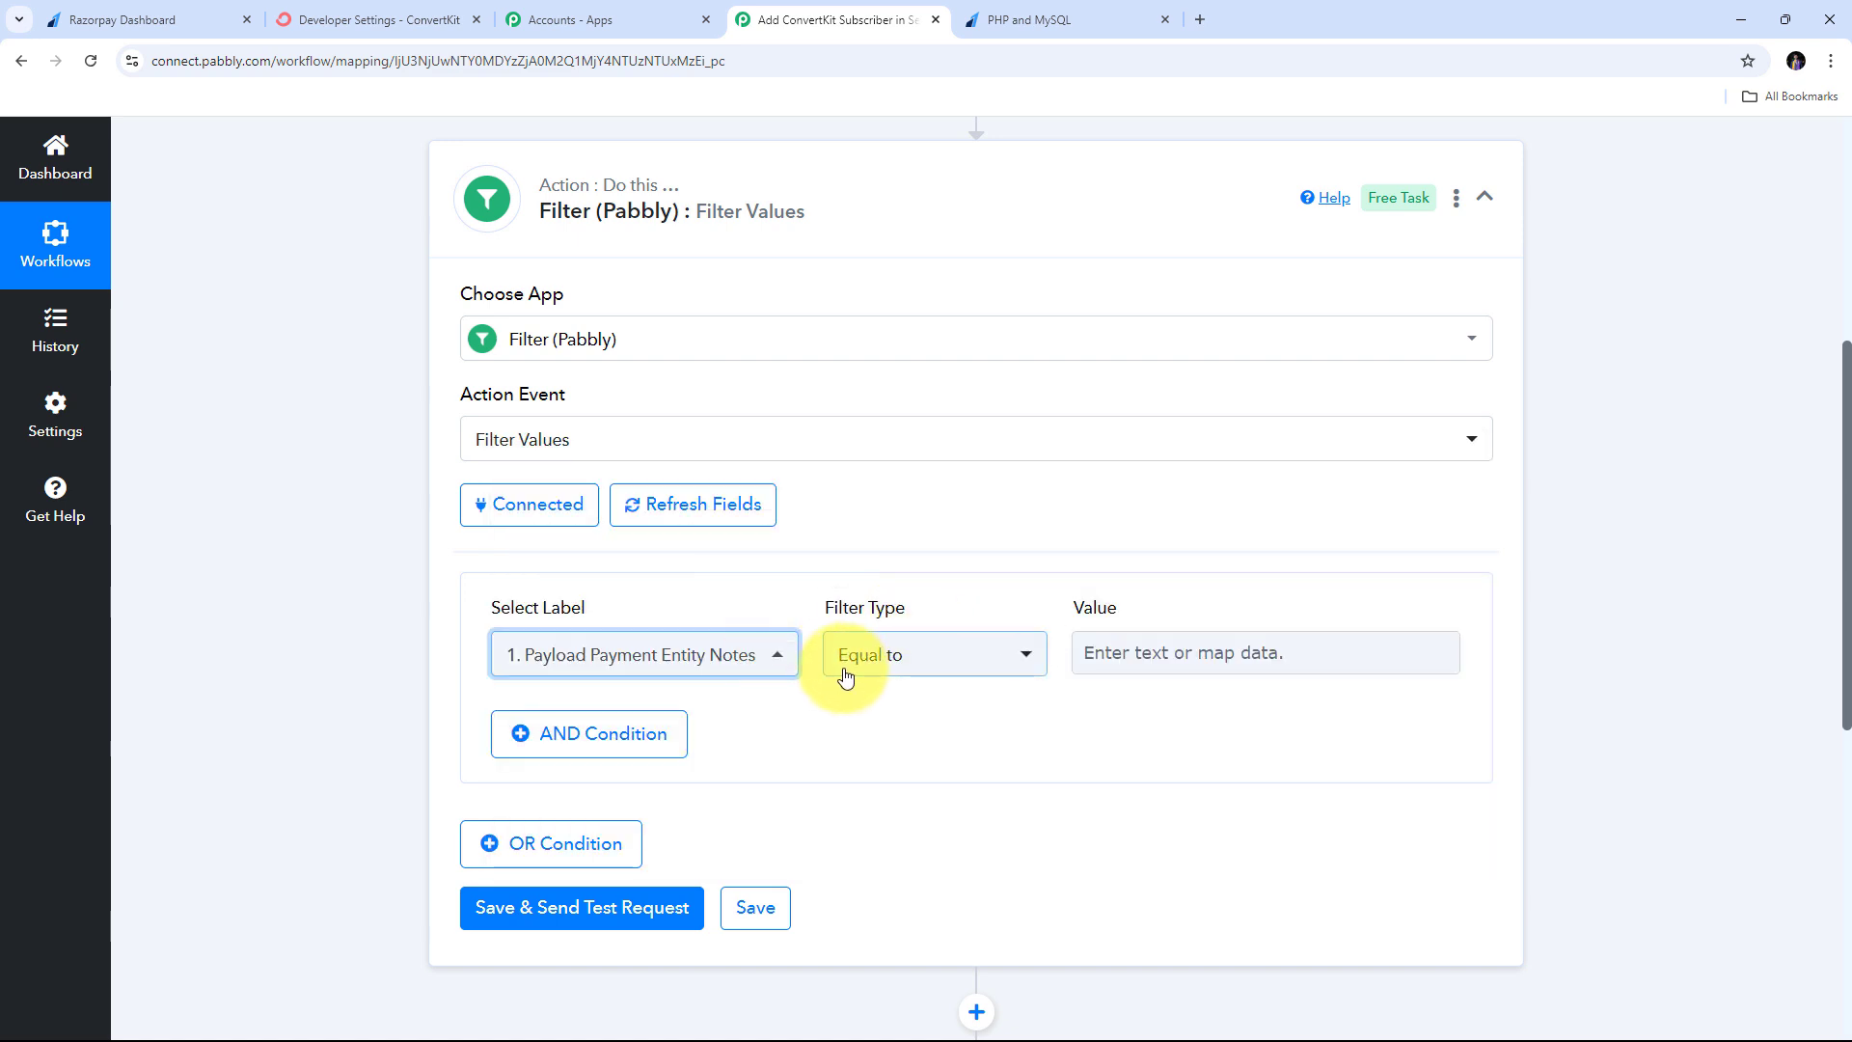
pyautogui.click(1132, 652)
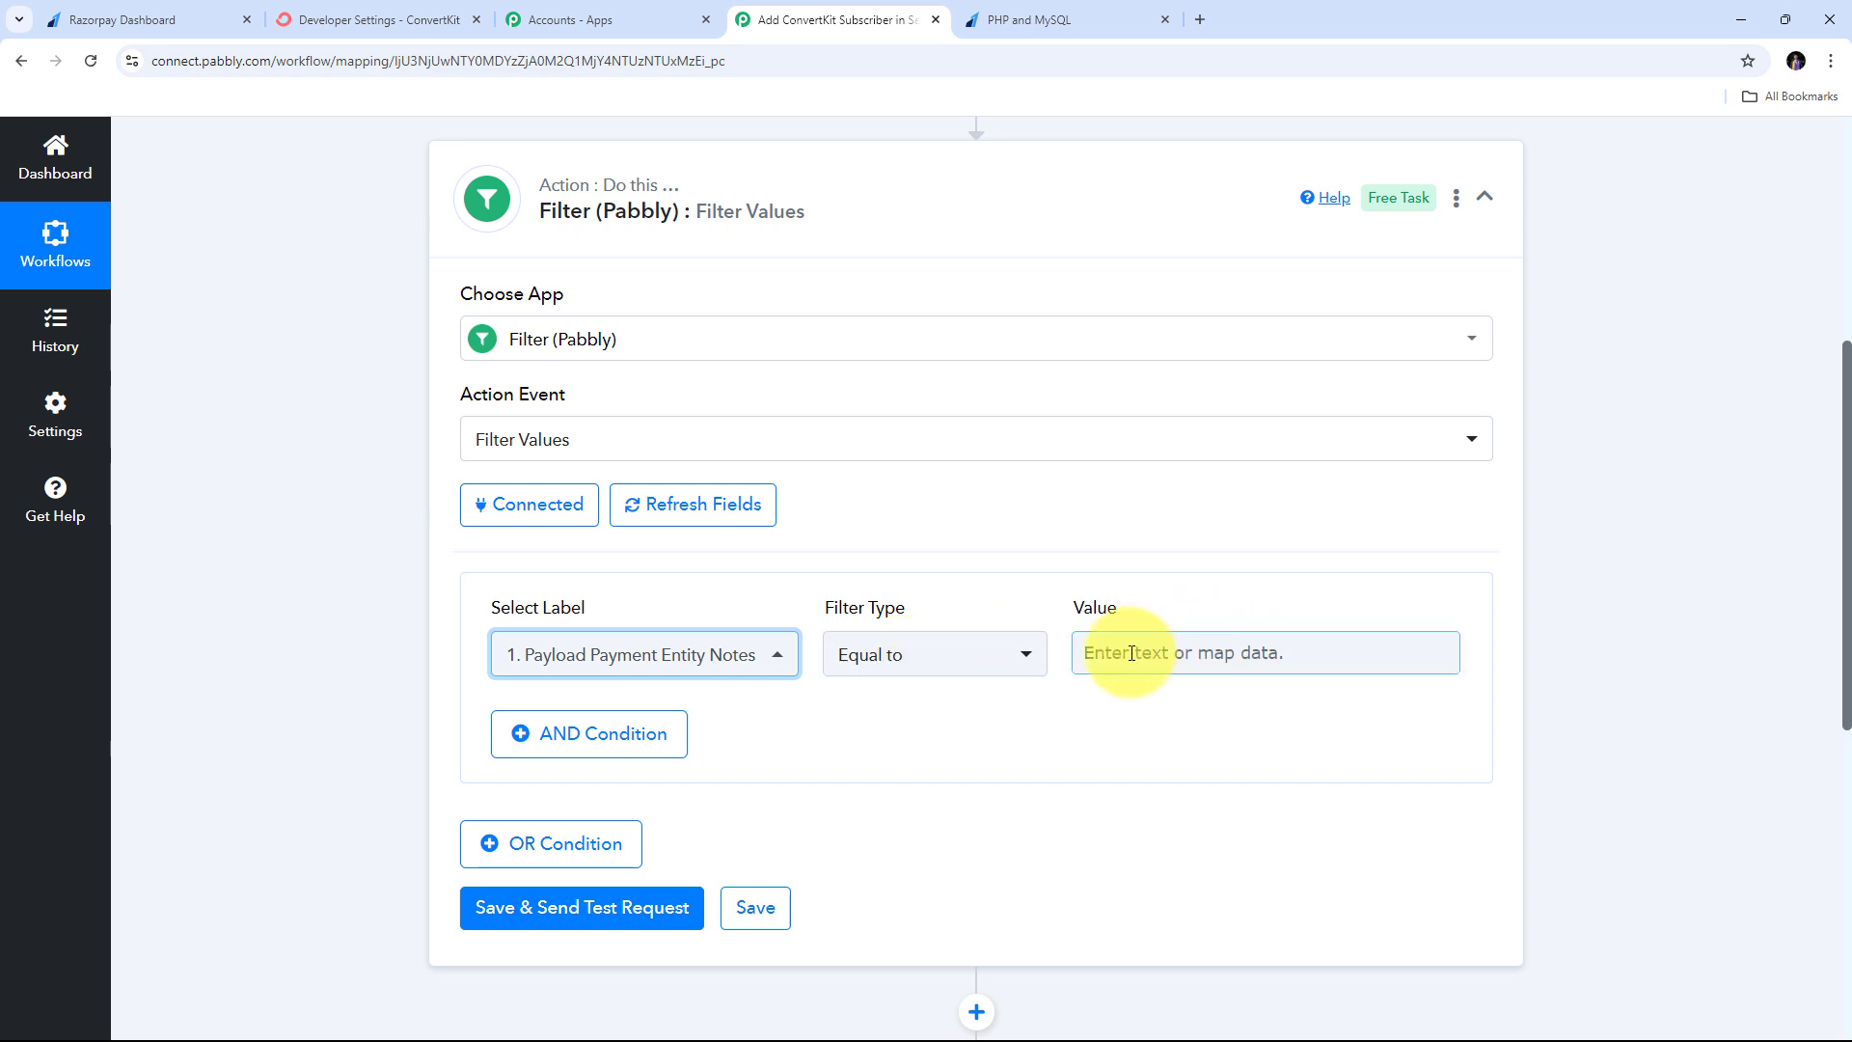
pyautogui.write('PHP and MySQL')
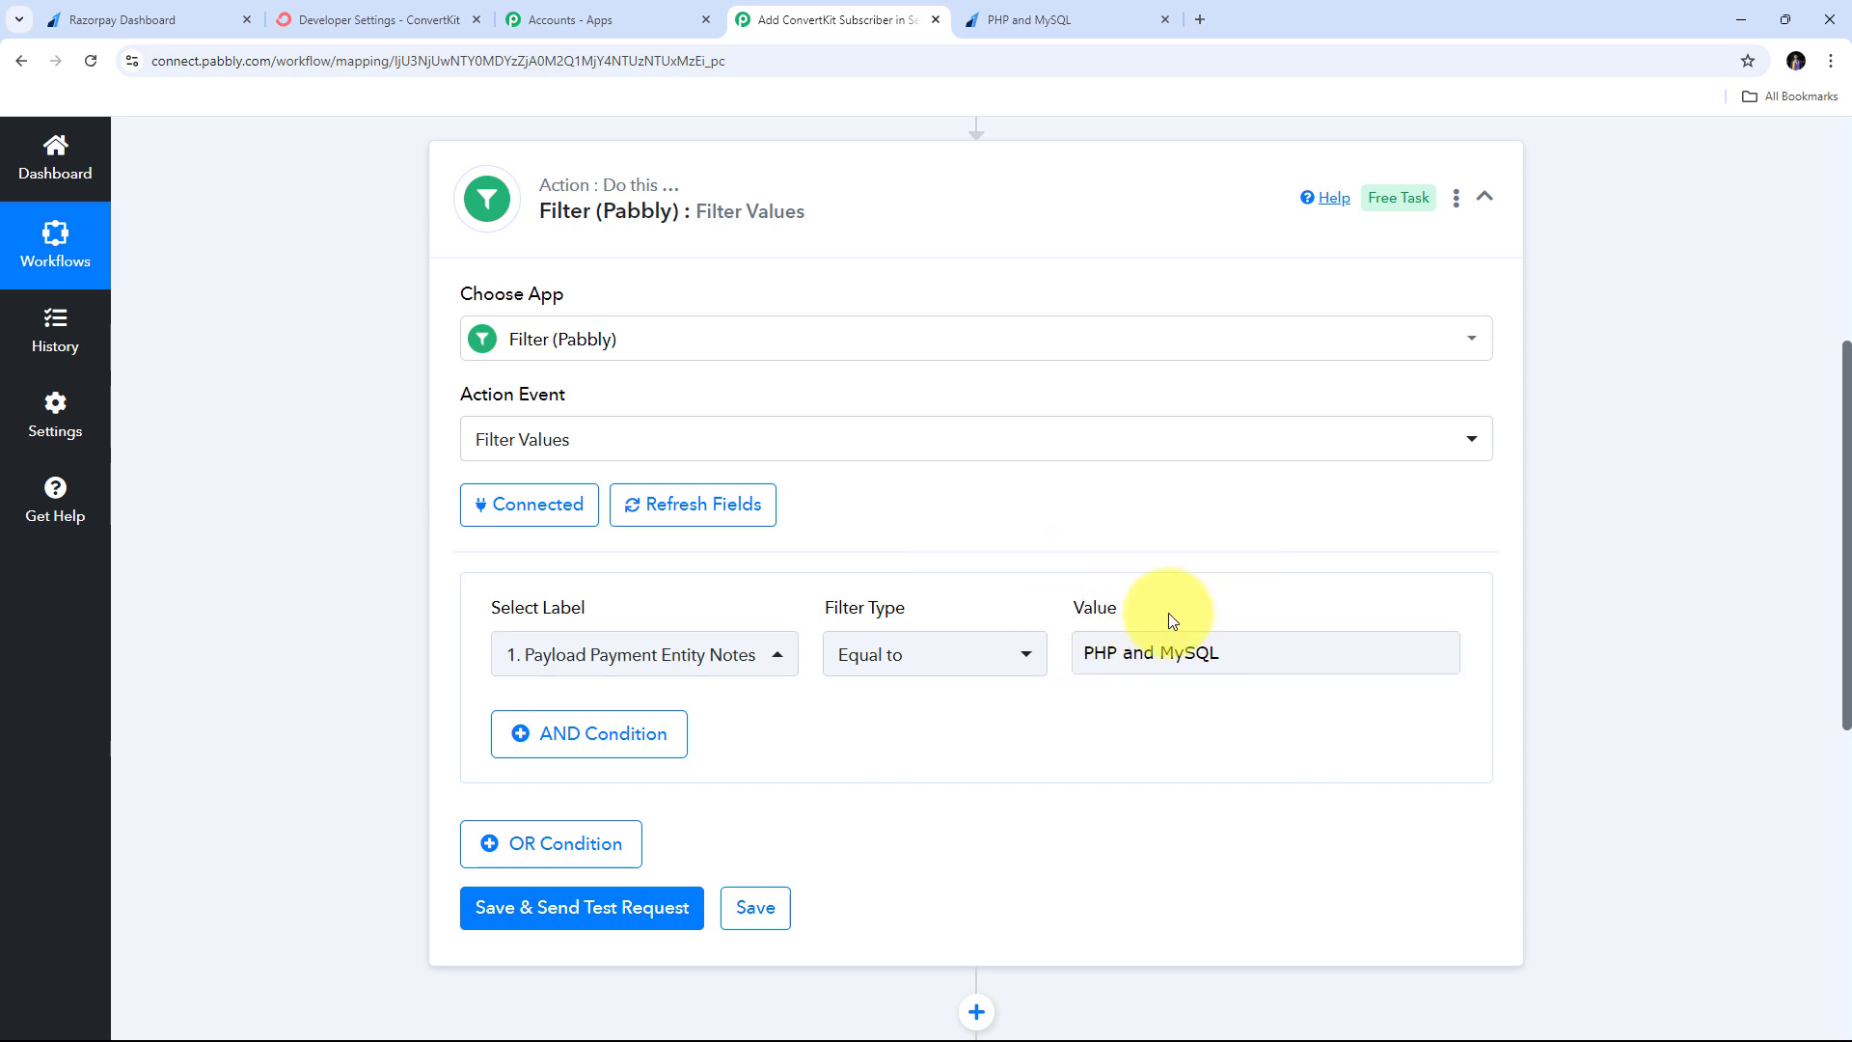
pyautogui.click(1104, 654)
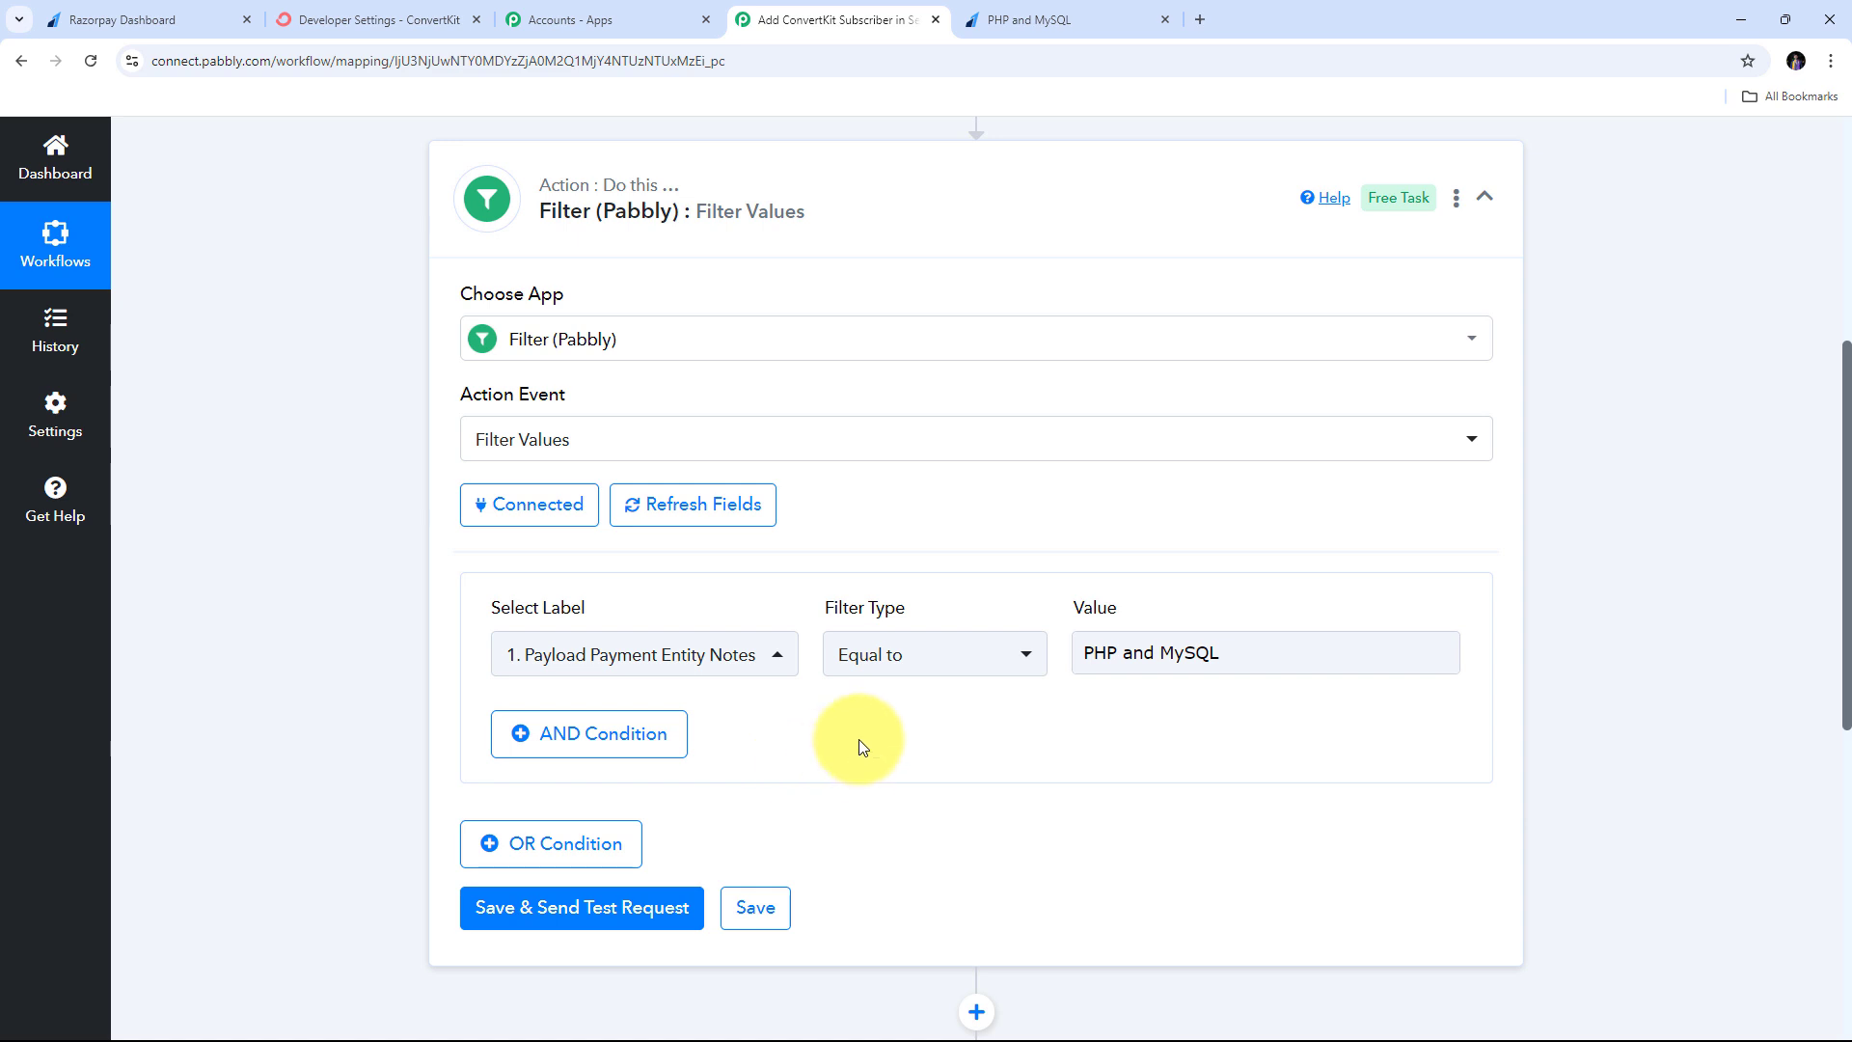
# - Save and test the filter, confirming a success status with 'Condition is true'
pyautogui.scroll(-2, 832, 691)
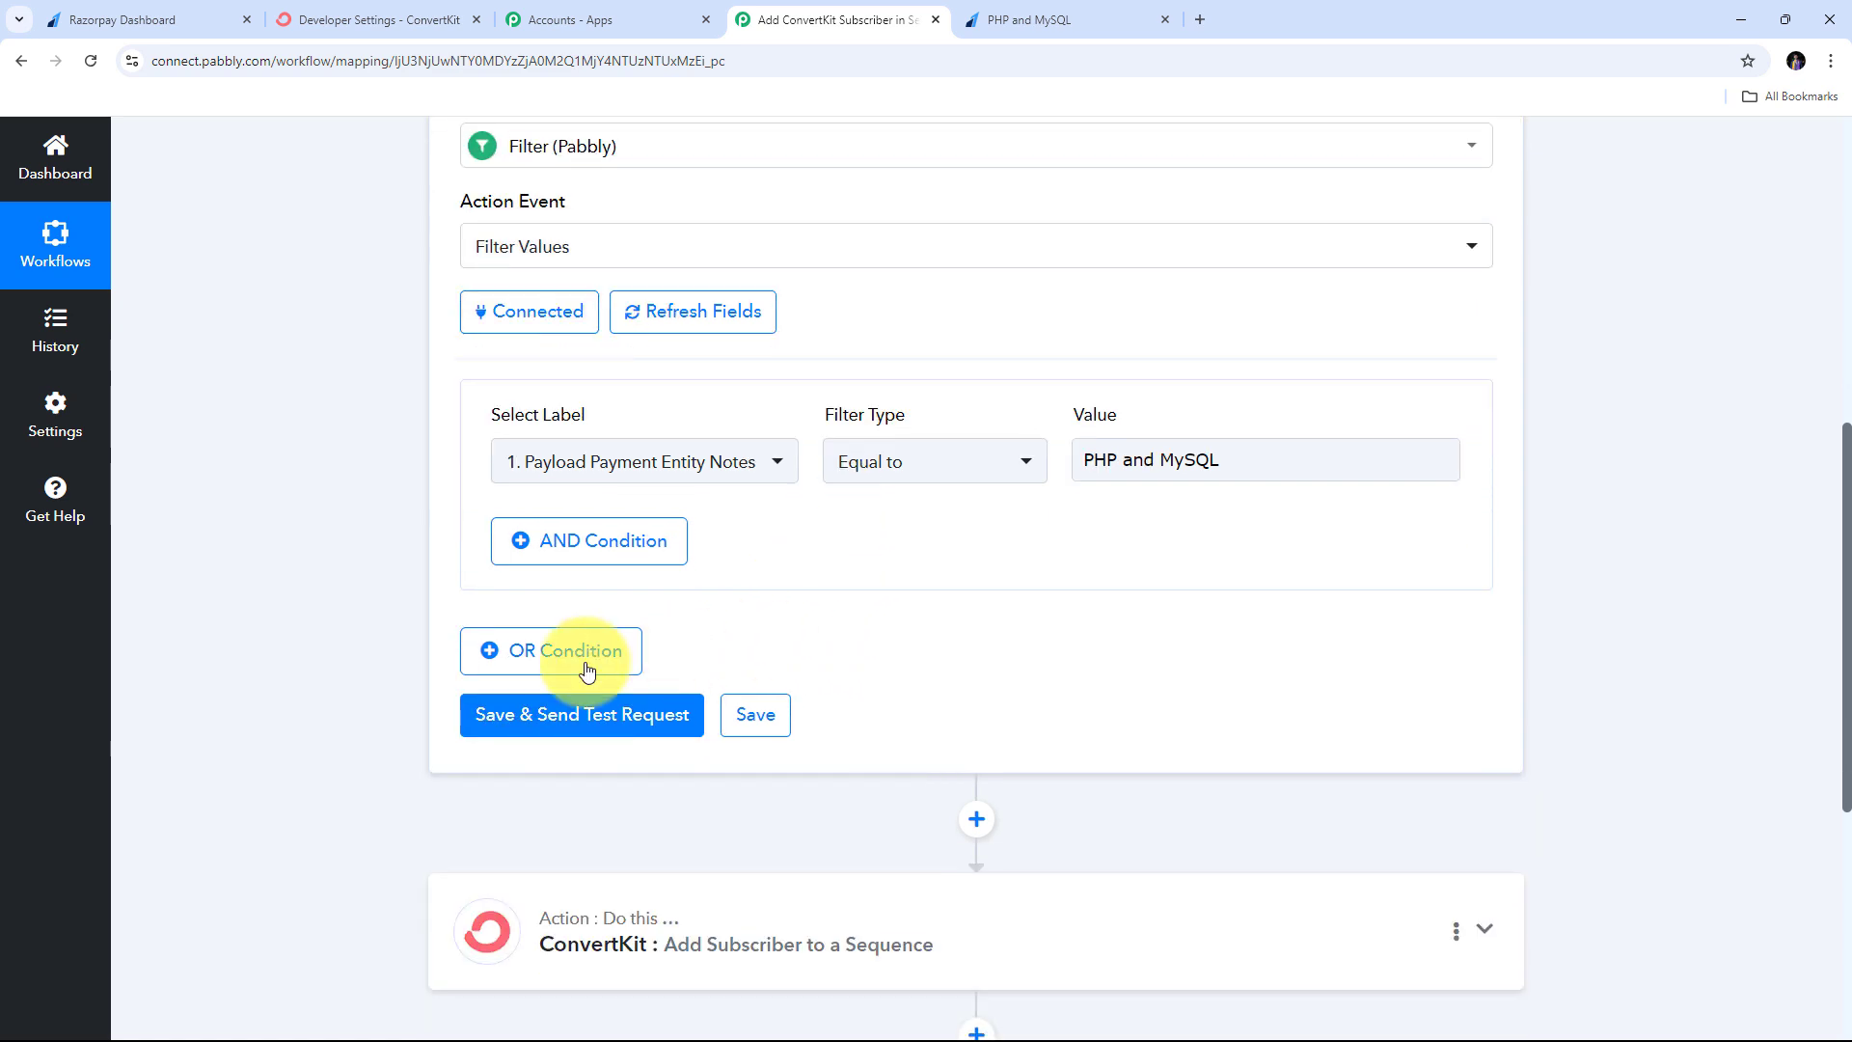
pyautogui.click(586, 726)
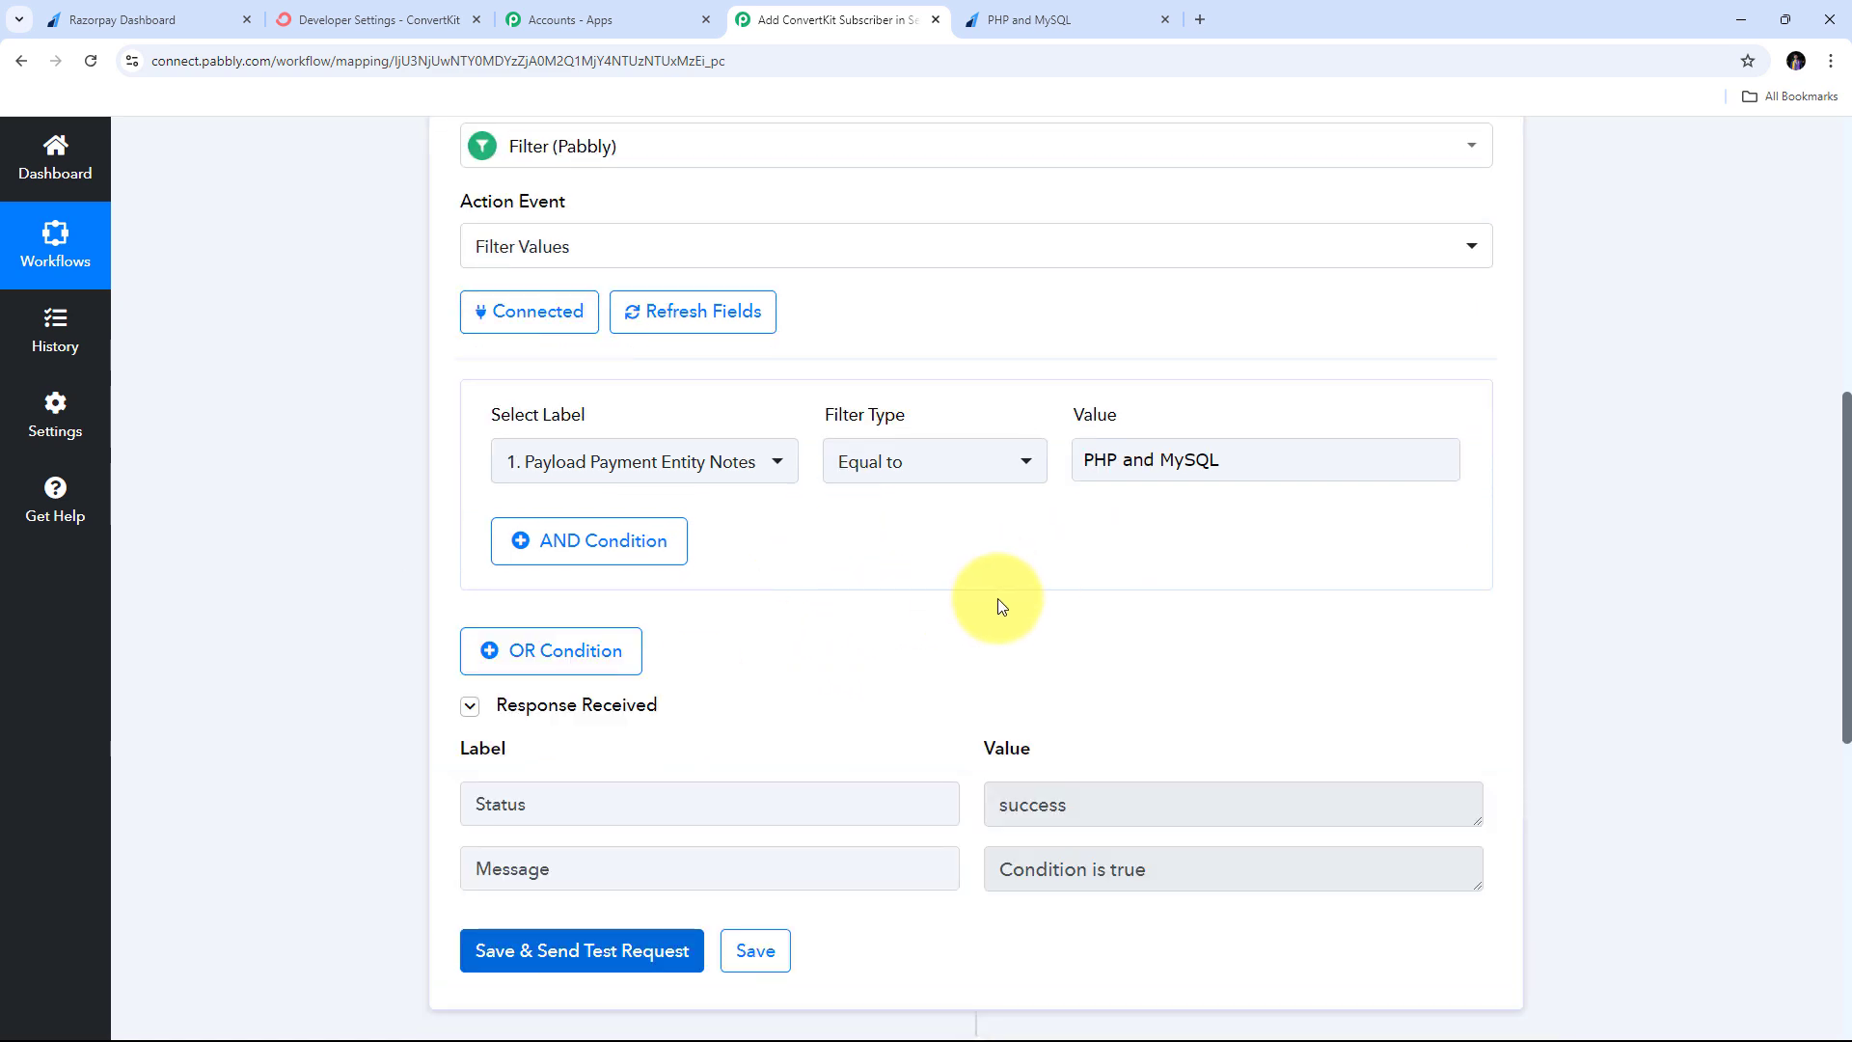
pyautogui.scroll(-2, 1003, 604)
pyautogui.doubleClick(1331, 612)
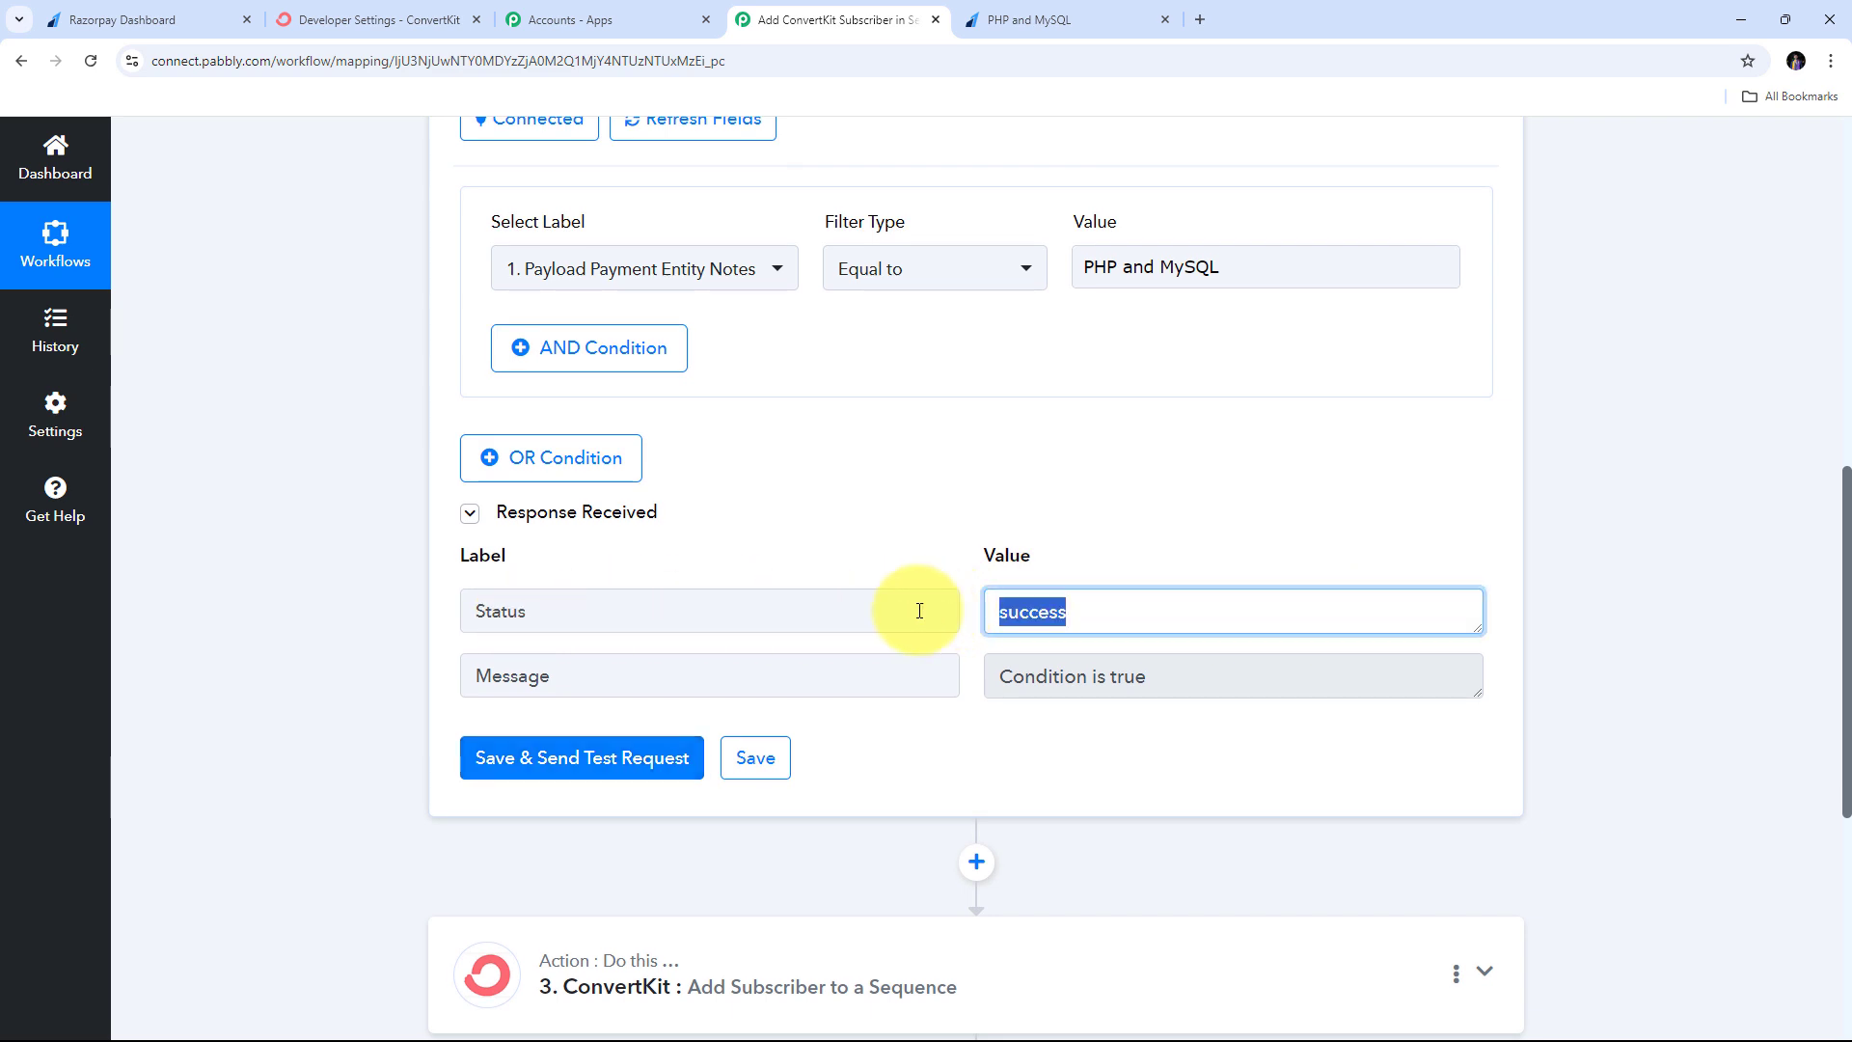
pyautogui.moveTo(1207, 691); pyautogui.dragTo(972, 674)
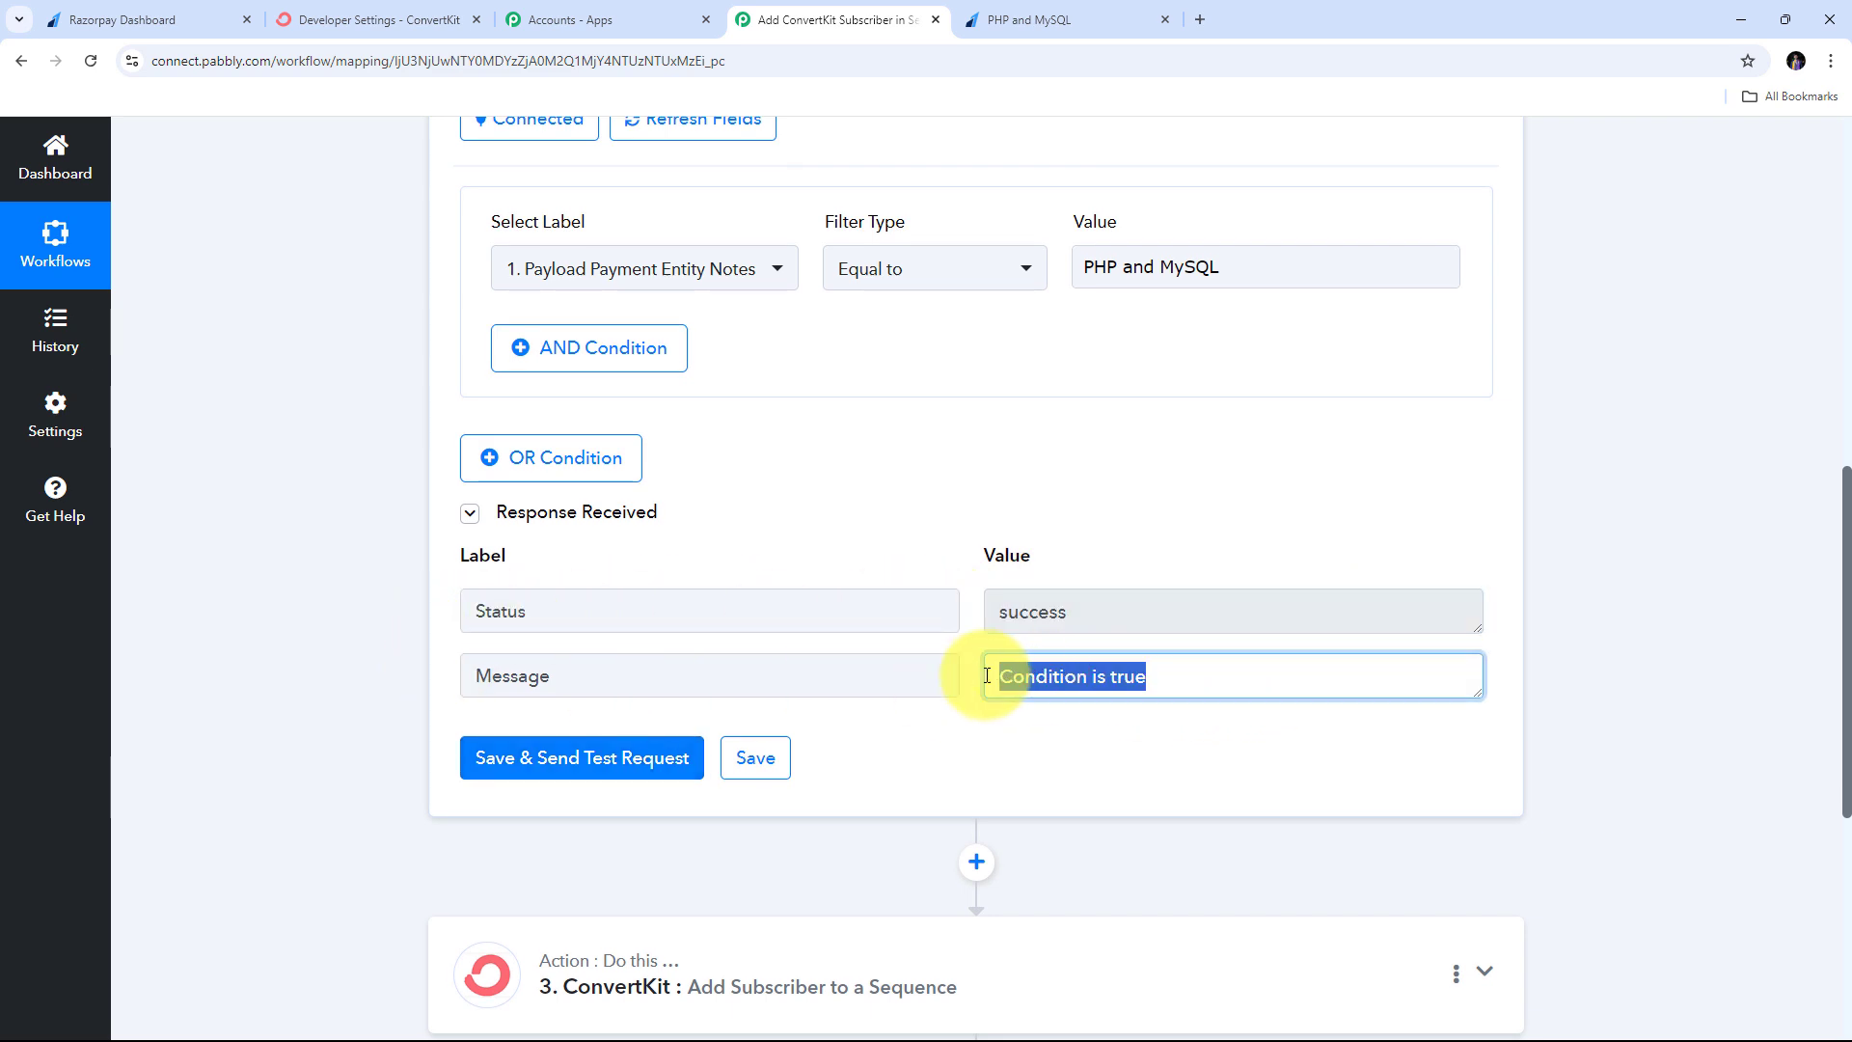
pyautogui.scroll(2, 963, 644)
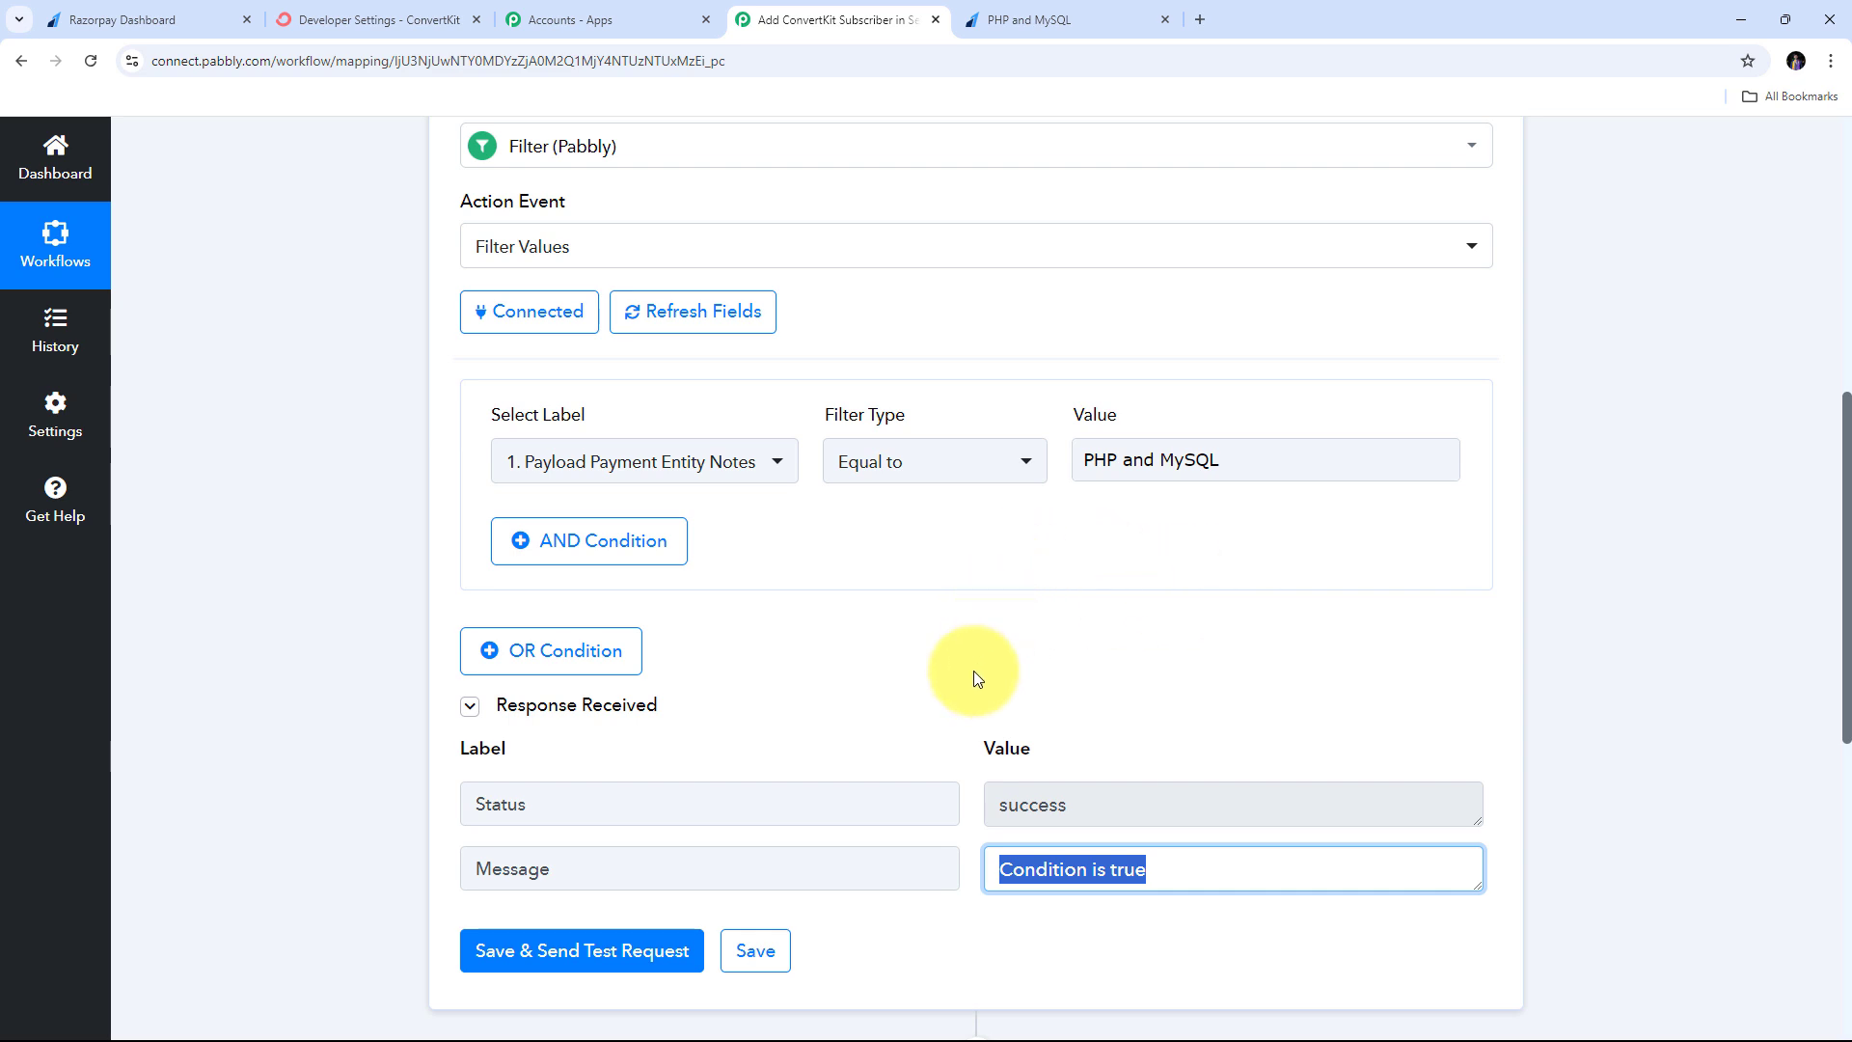
pyautogui.scroll(-3, 974, 678)
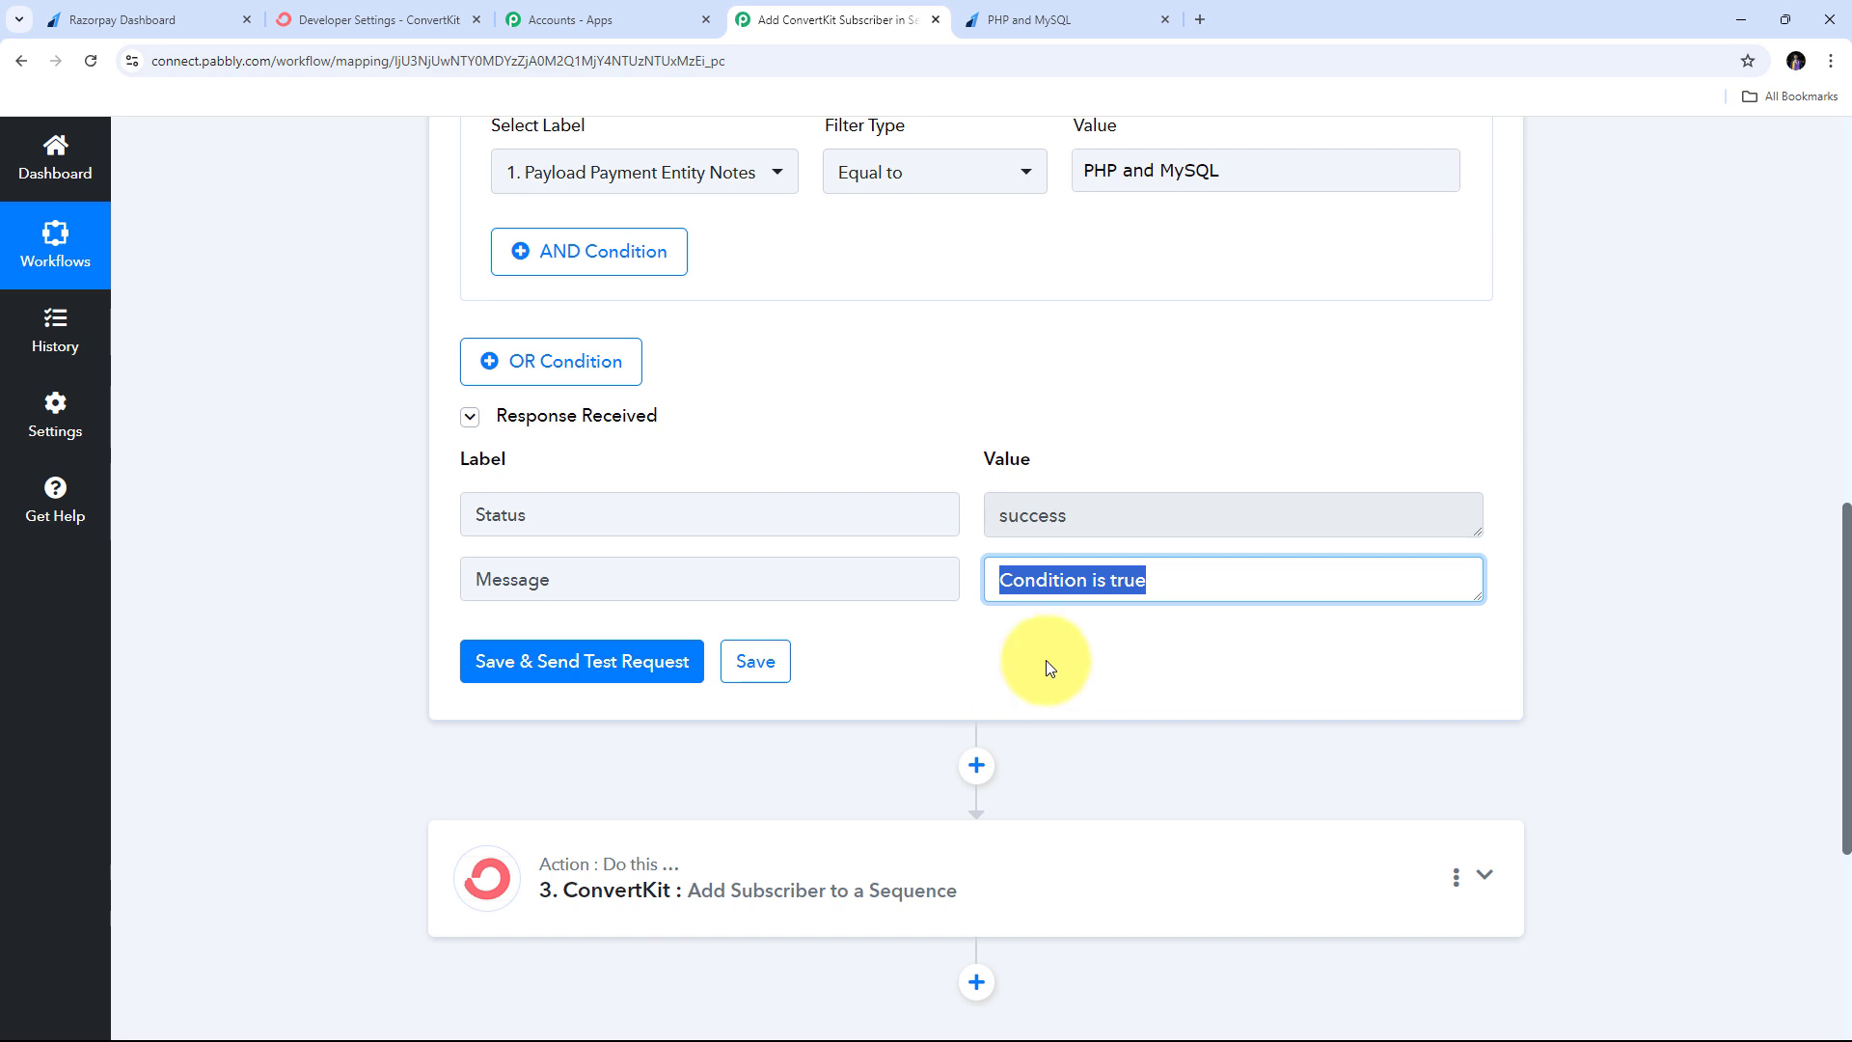
pyautogui.scroll(-2, 1287, 654)
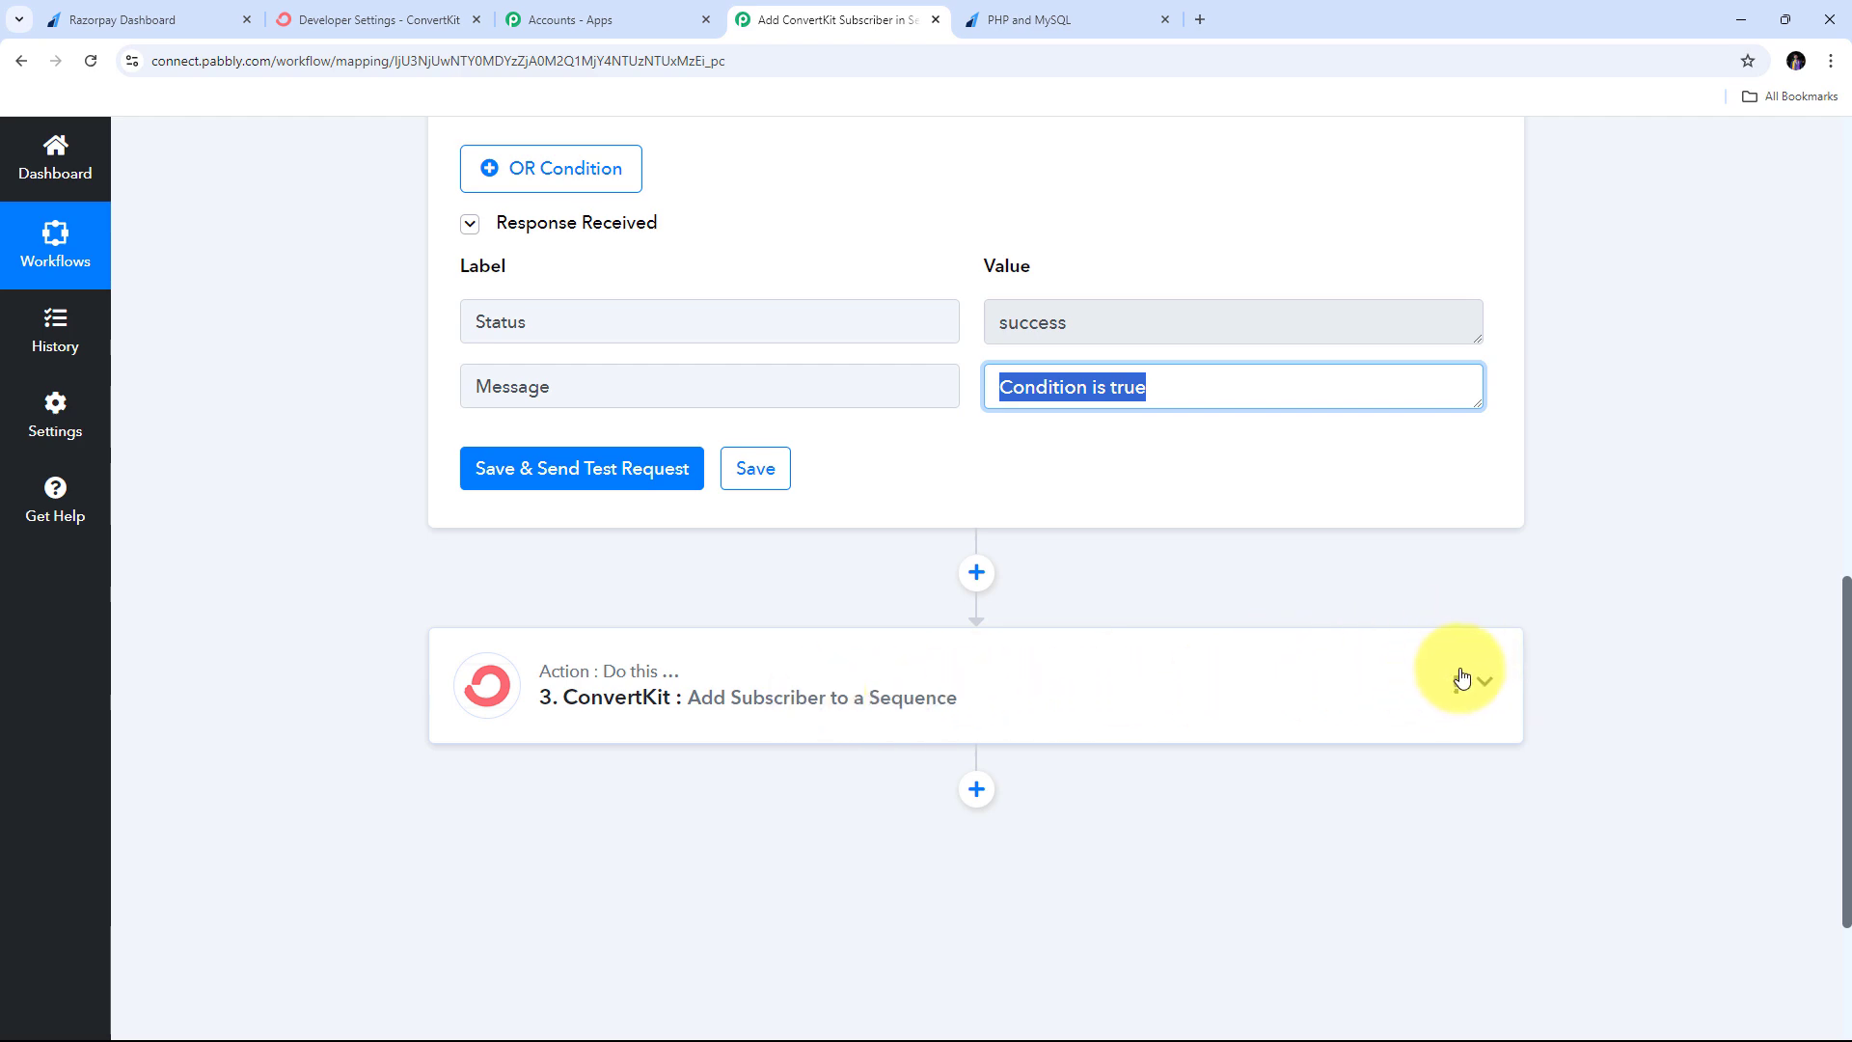
# - Fill the ConvertKit Email field with Razorpay Order Paid's Payload Payment Entity Notes Email
pyautogui.click(1490, 687)
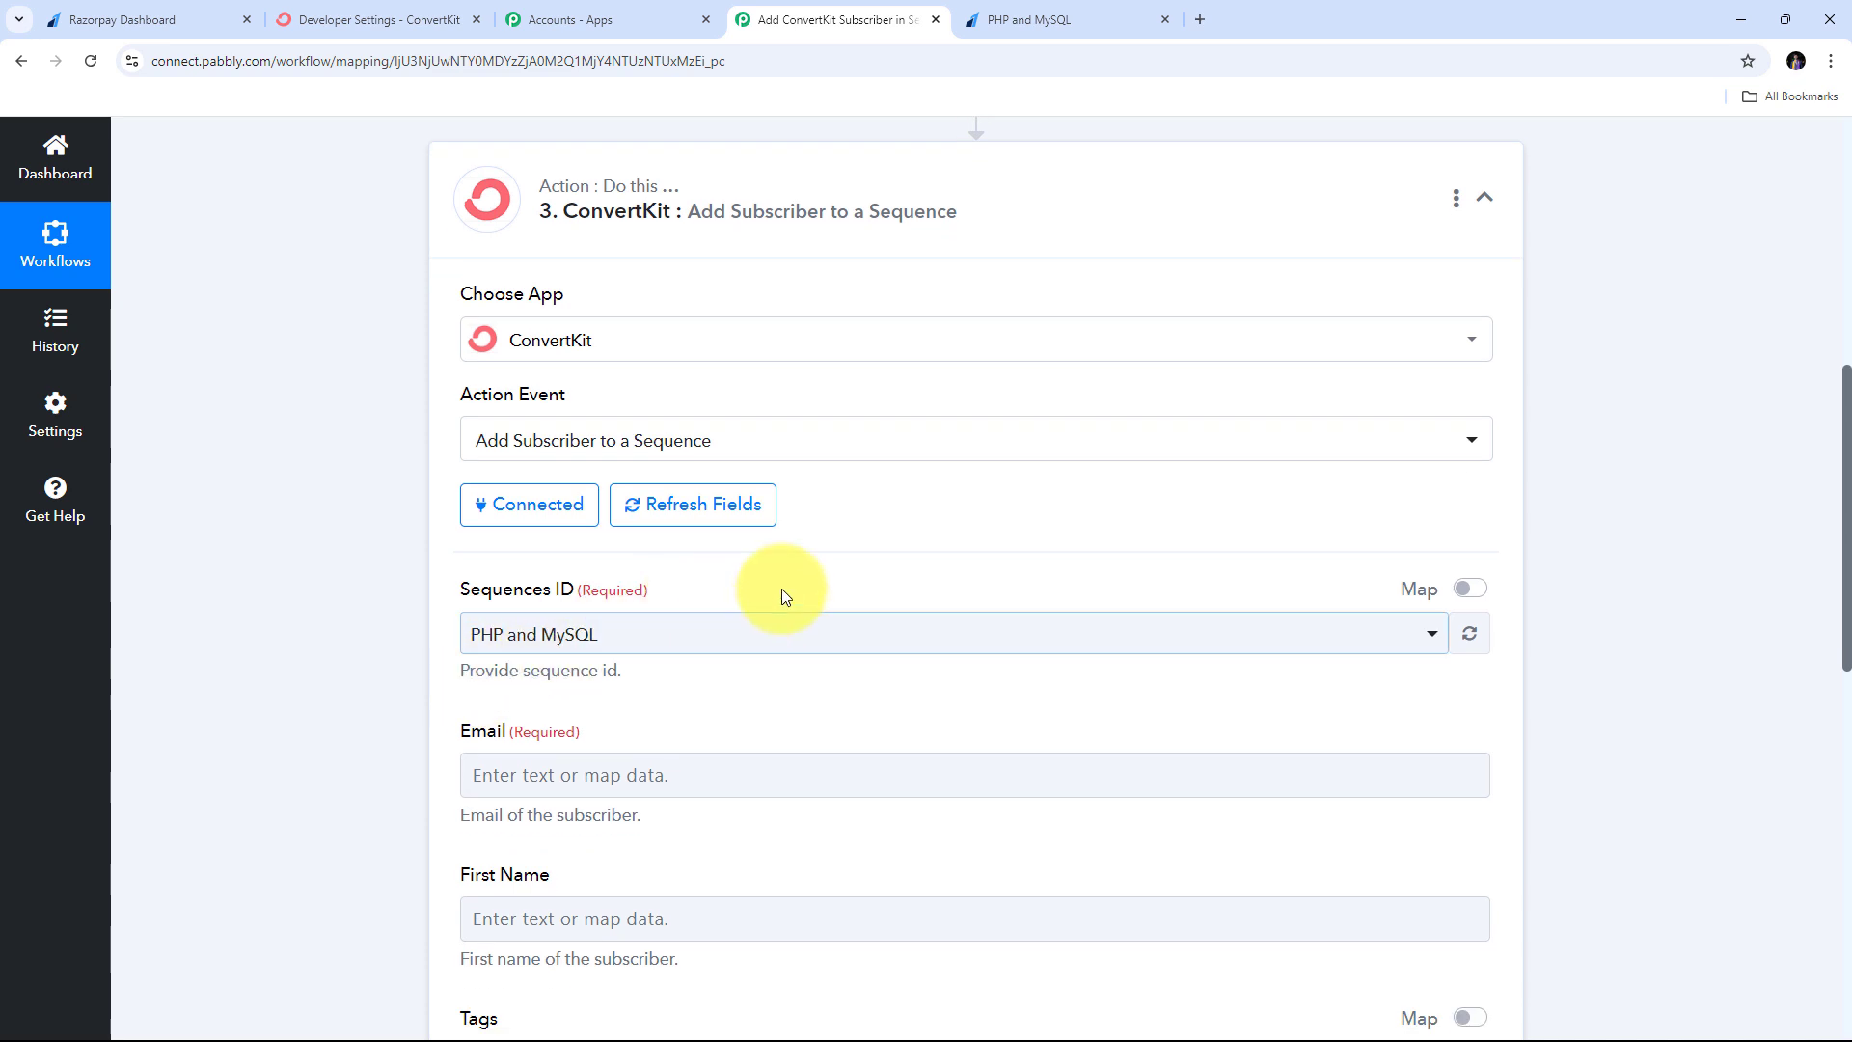
pyautogui.scroll(-1, 1061, 549)
pyautogui.scroll(-5, 722, 600)
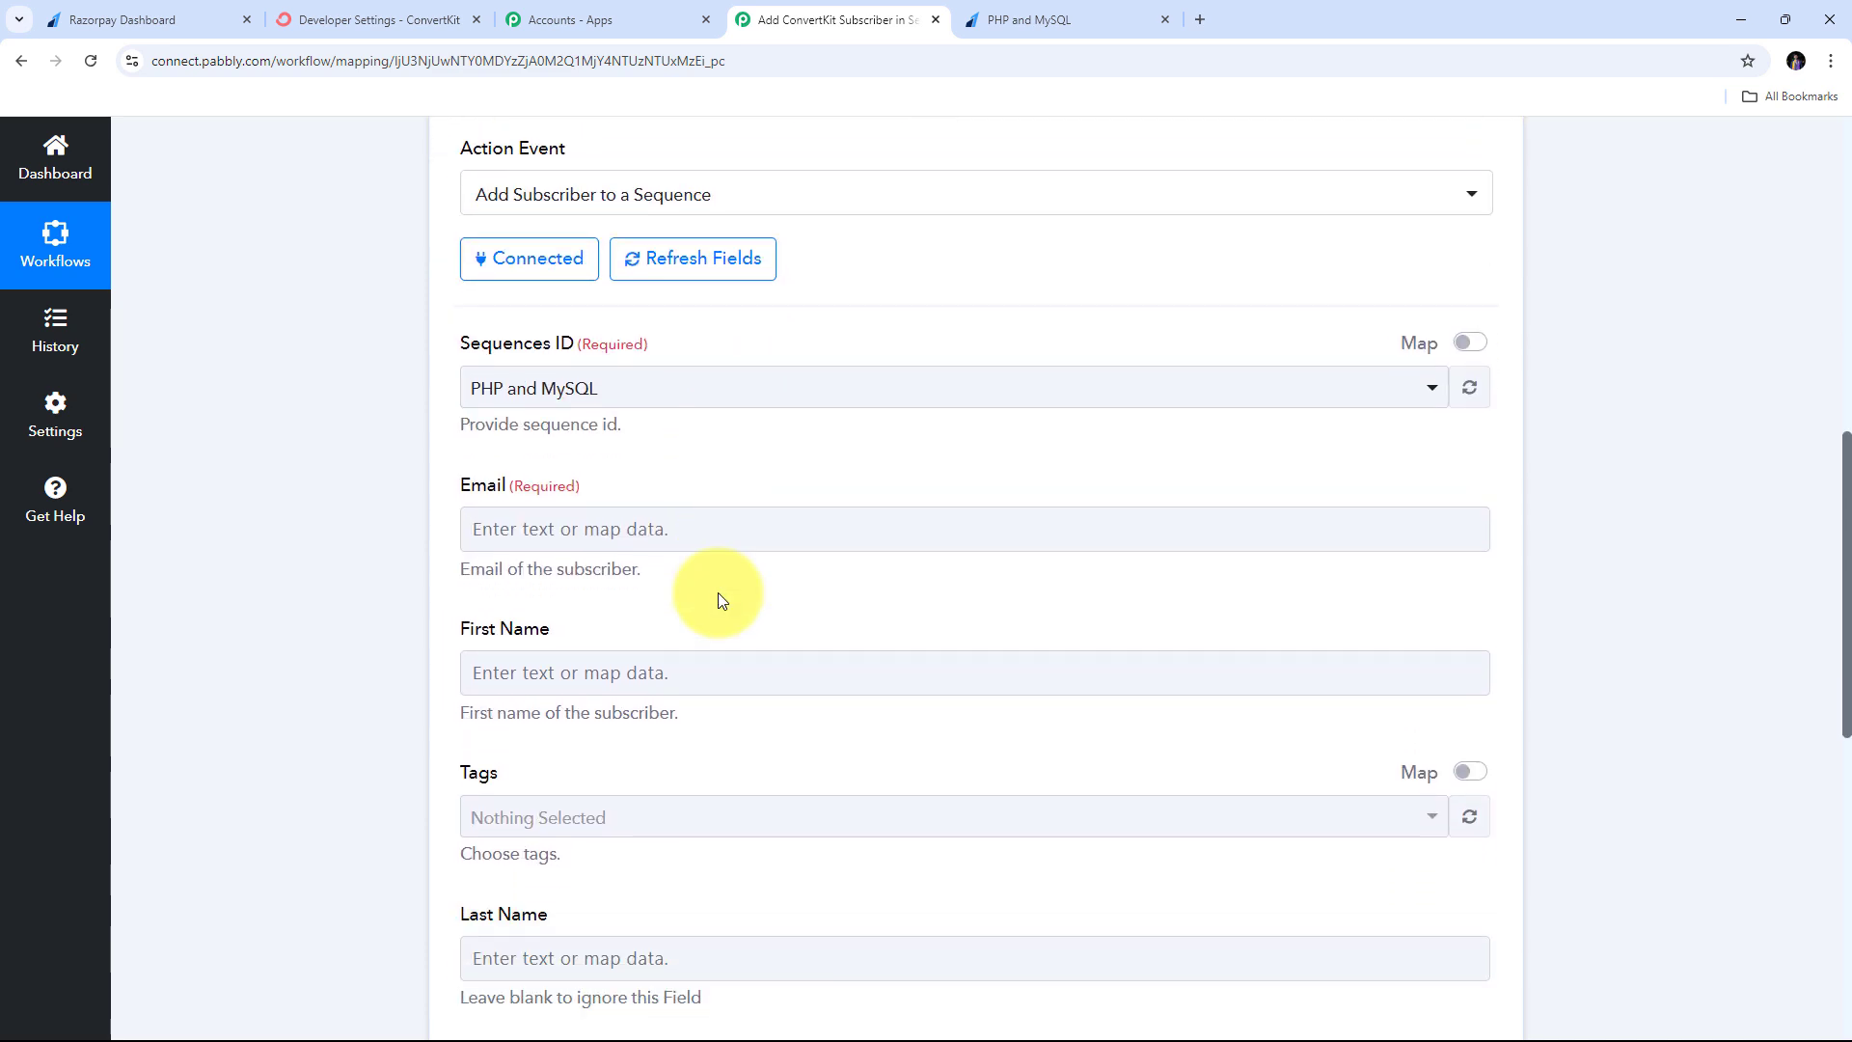
pyautogui.scroll(2, 473, 429)
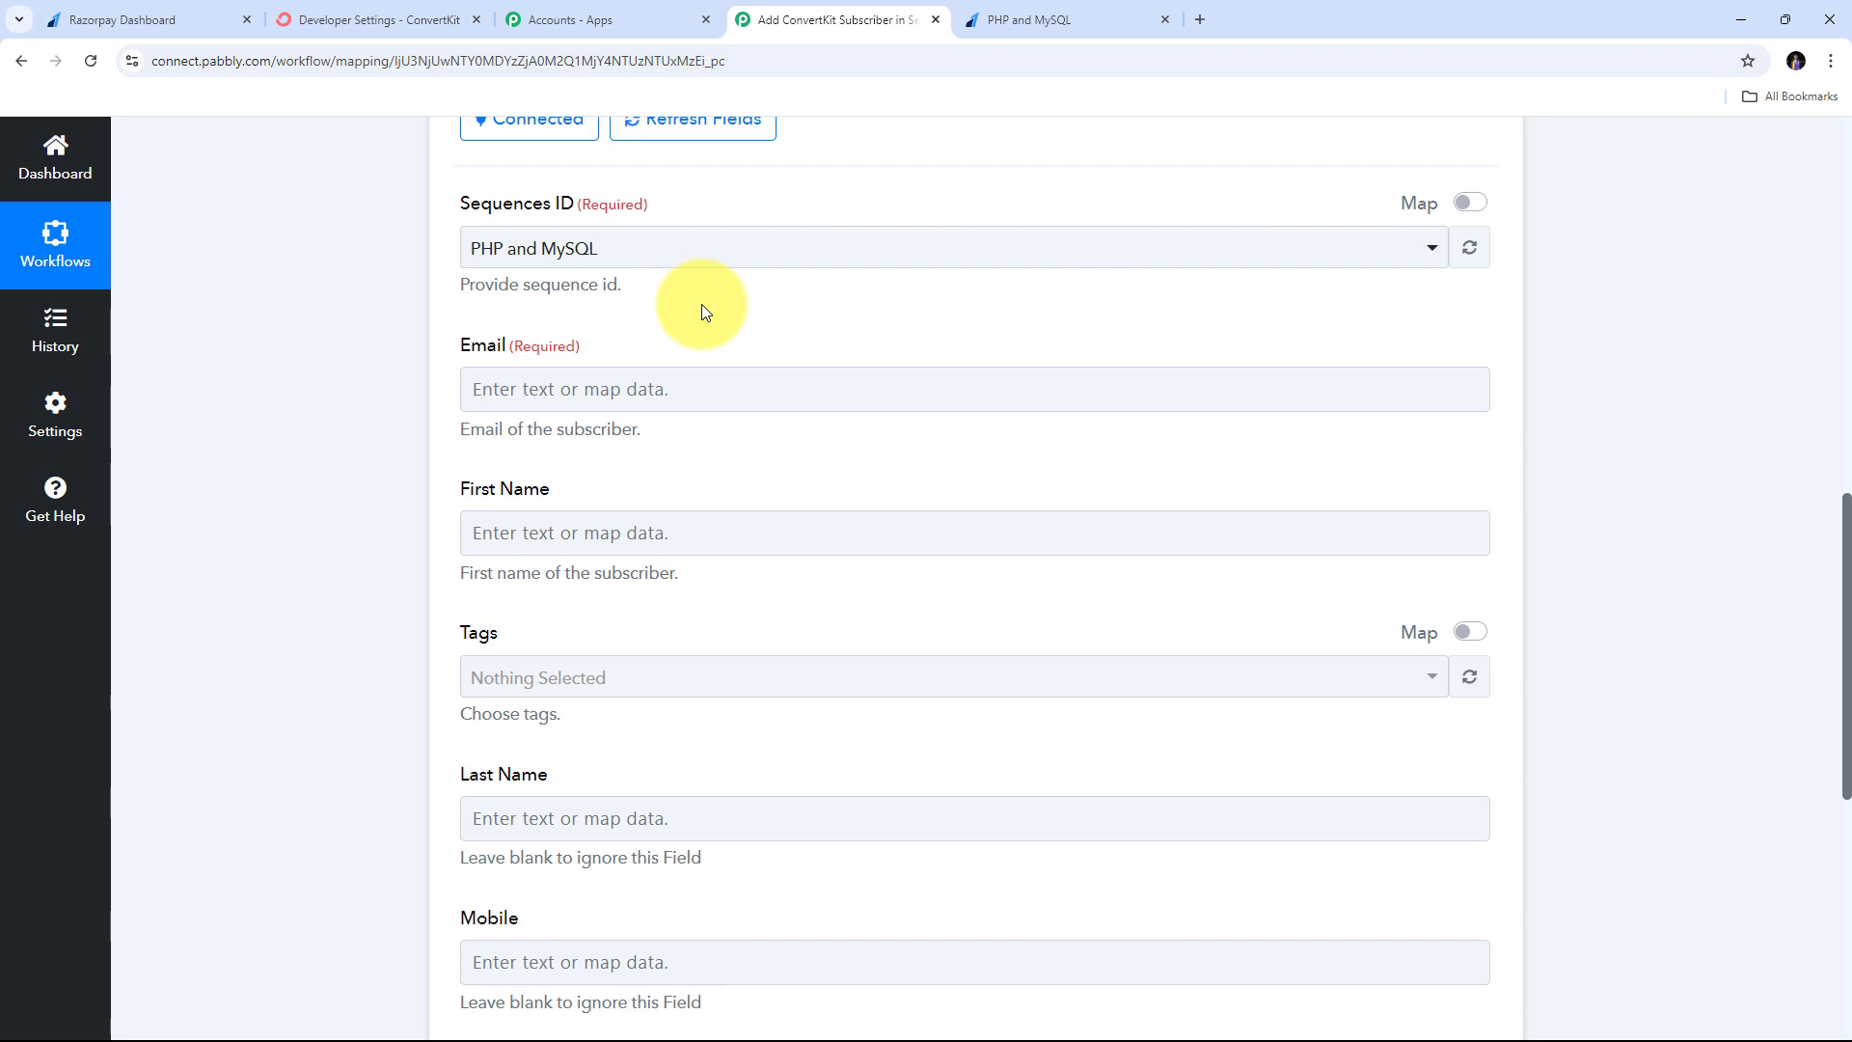
pyautogui.click(540, 391)
pyautogui.scroll(-1, 811, 357)
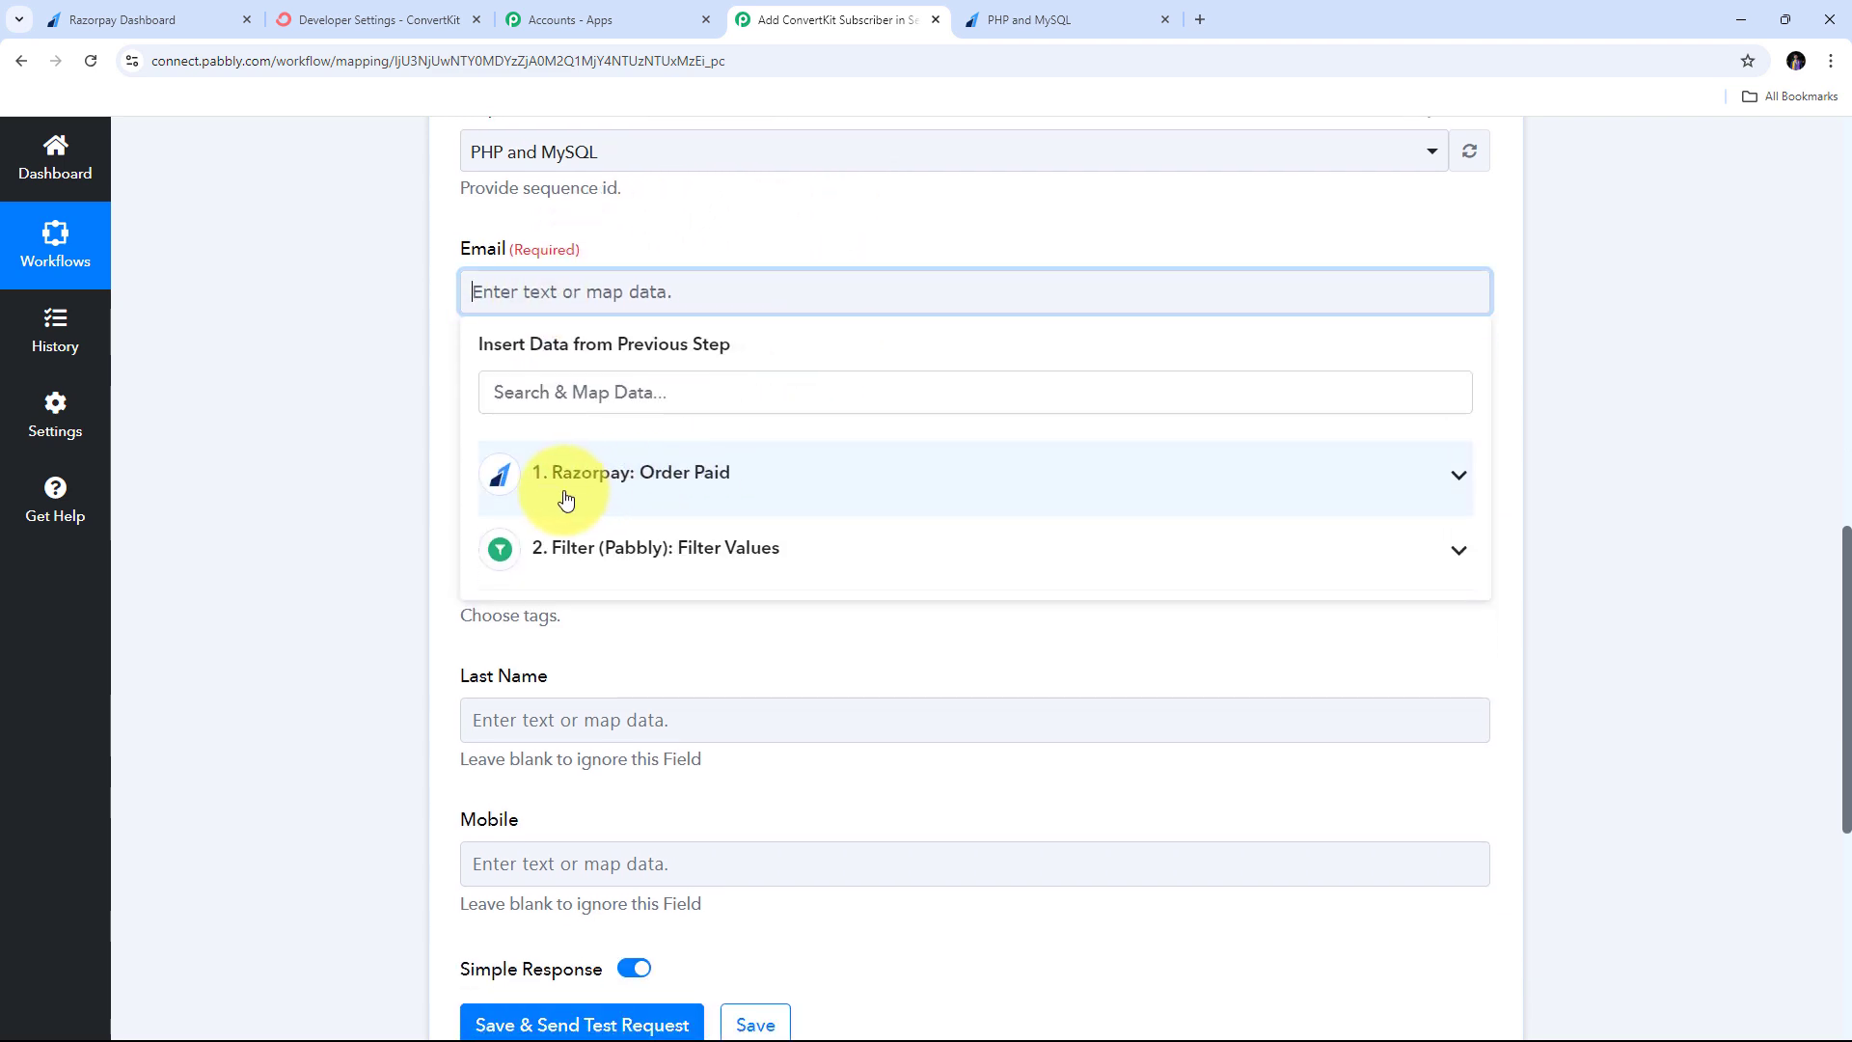
pyautogui.click(789, 473)
pyautogui.scroll(-5, 897, 511)
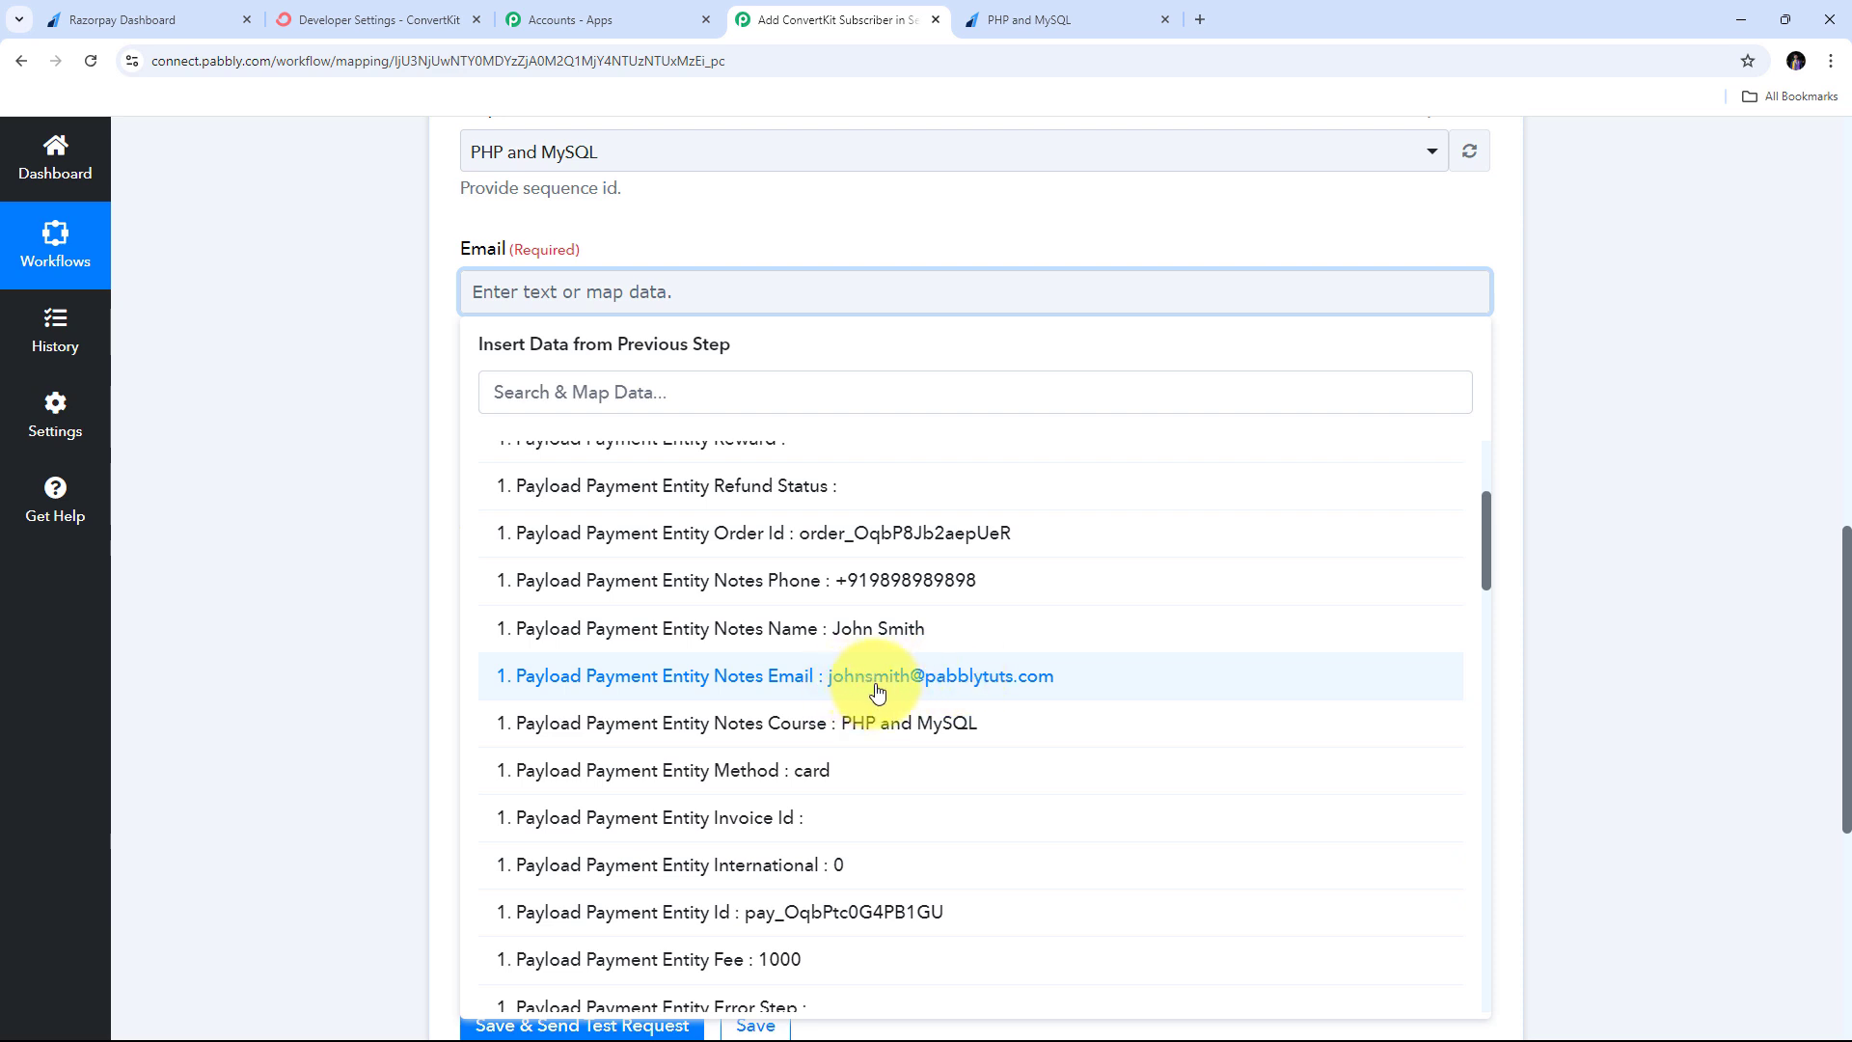
pyautogui.click(946, 686)
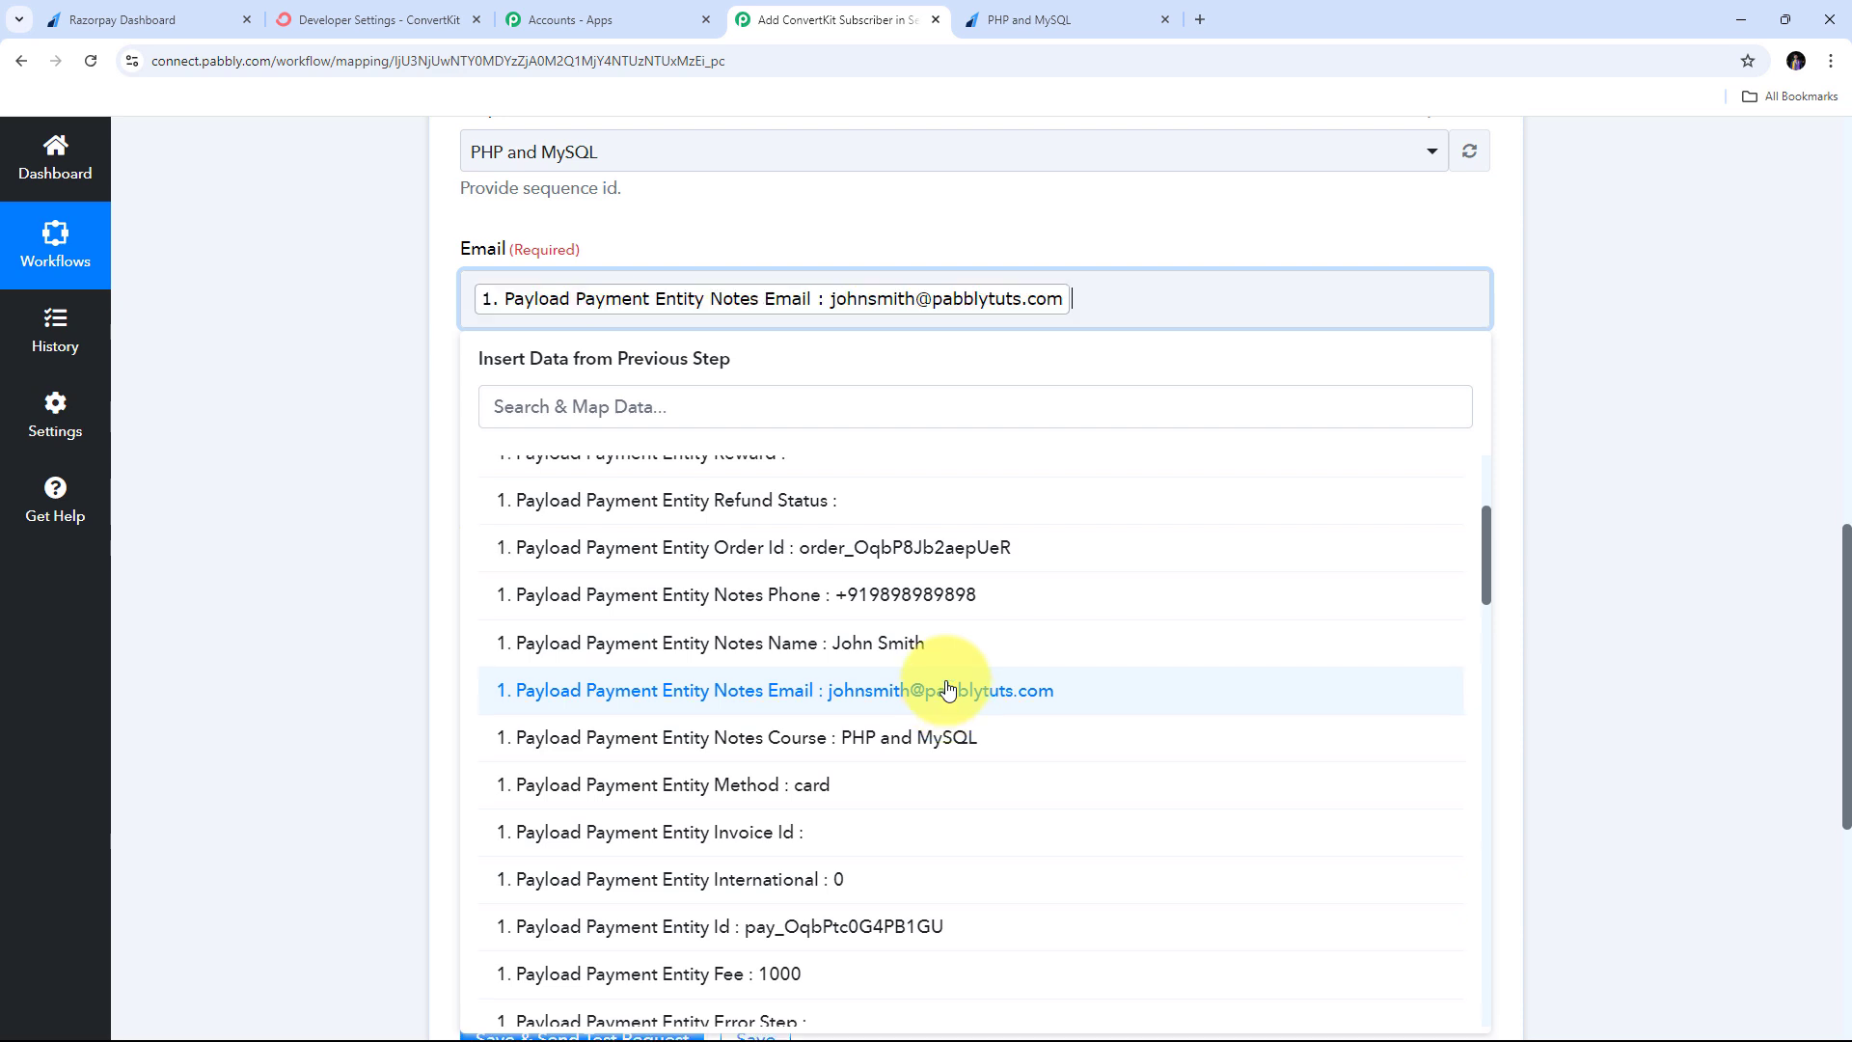
pyautogui.click(316, 339)
pyautogui.scroll(-2, 651, 351)
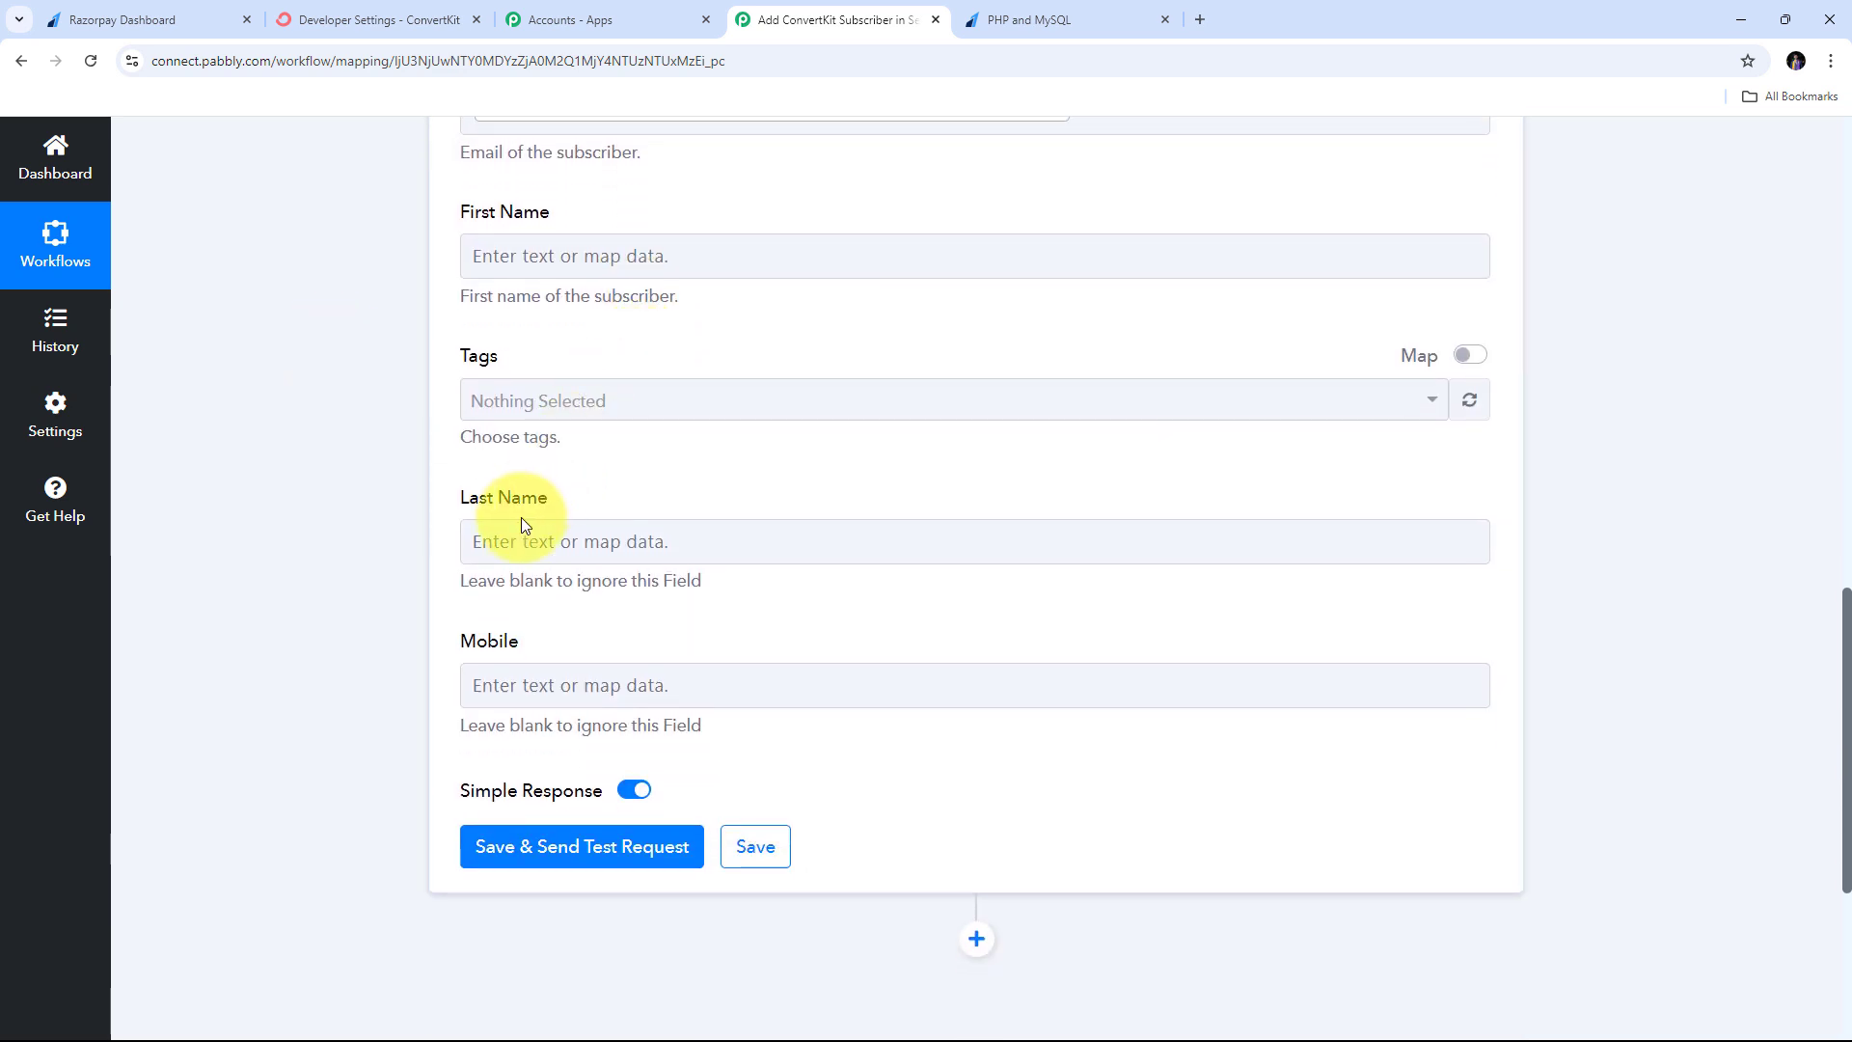
pyautogui.scroll(2, 692, 478)
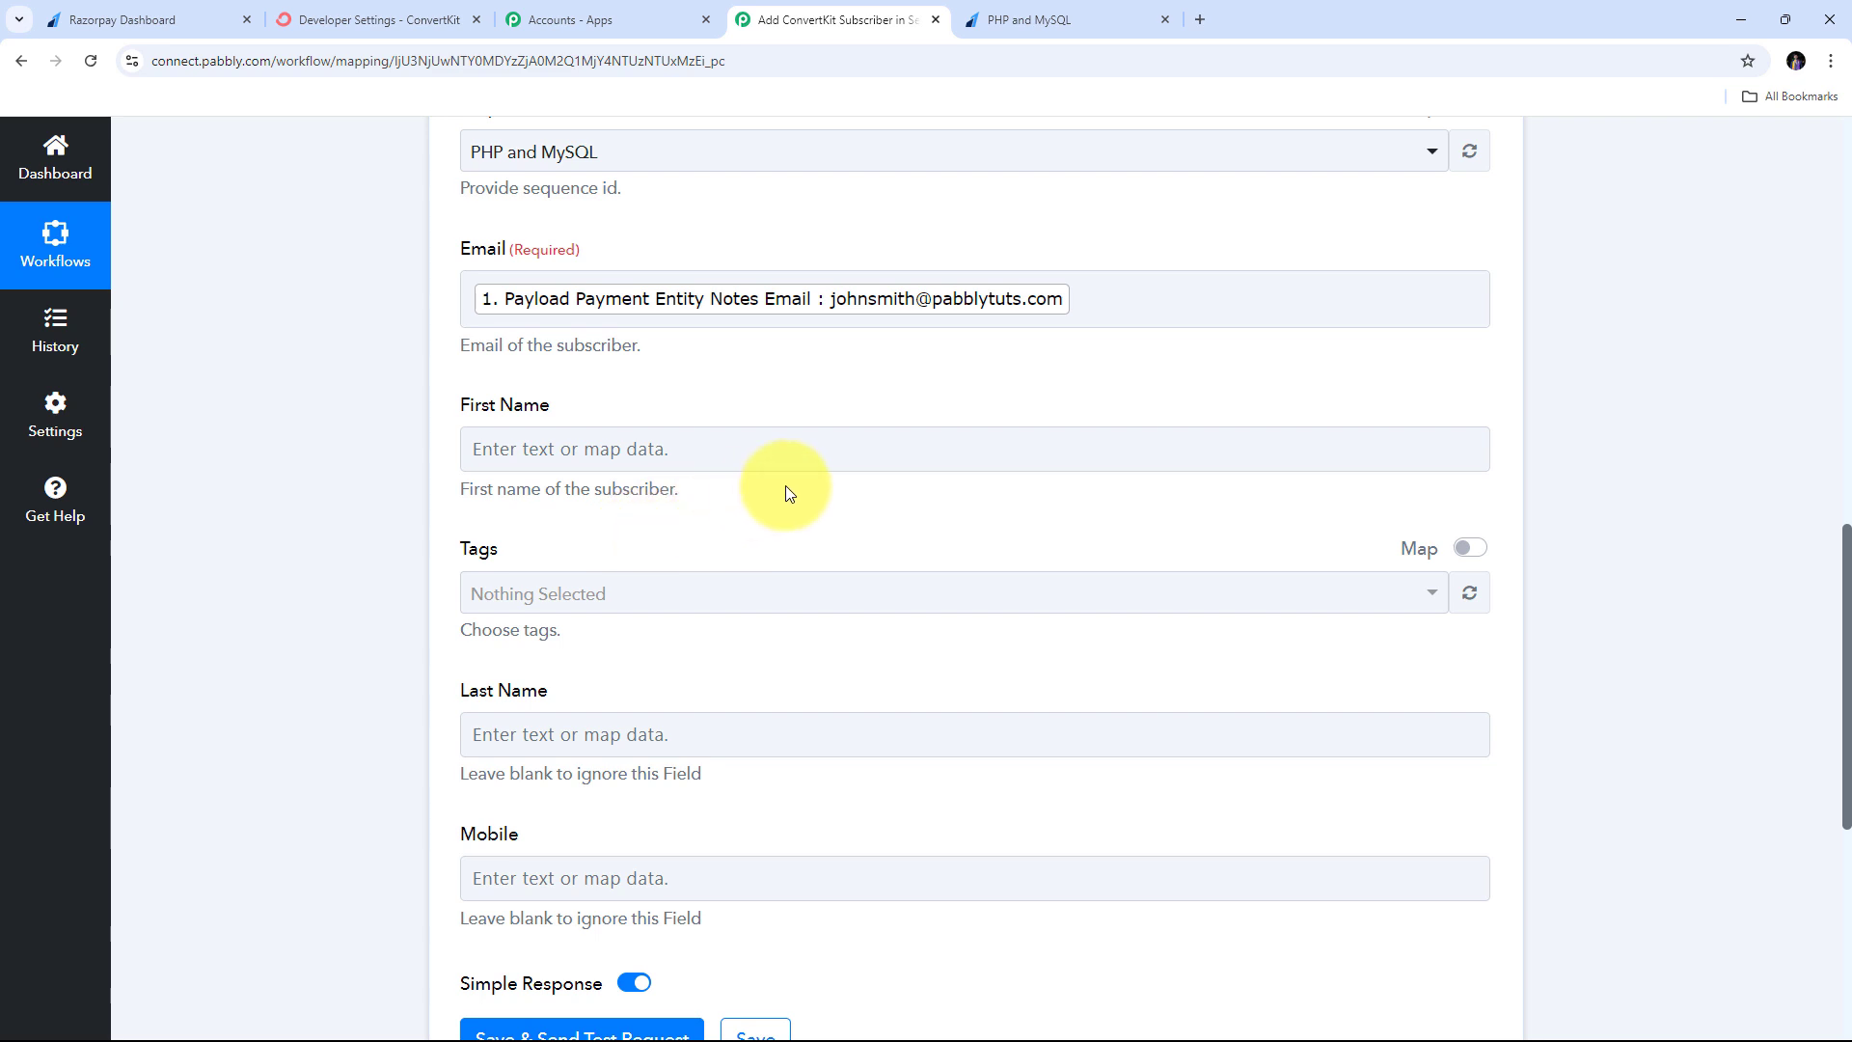
pyautogui.scroll(8, 785, 484)
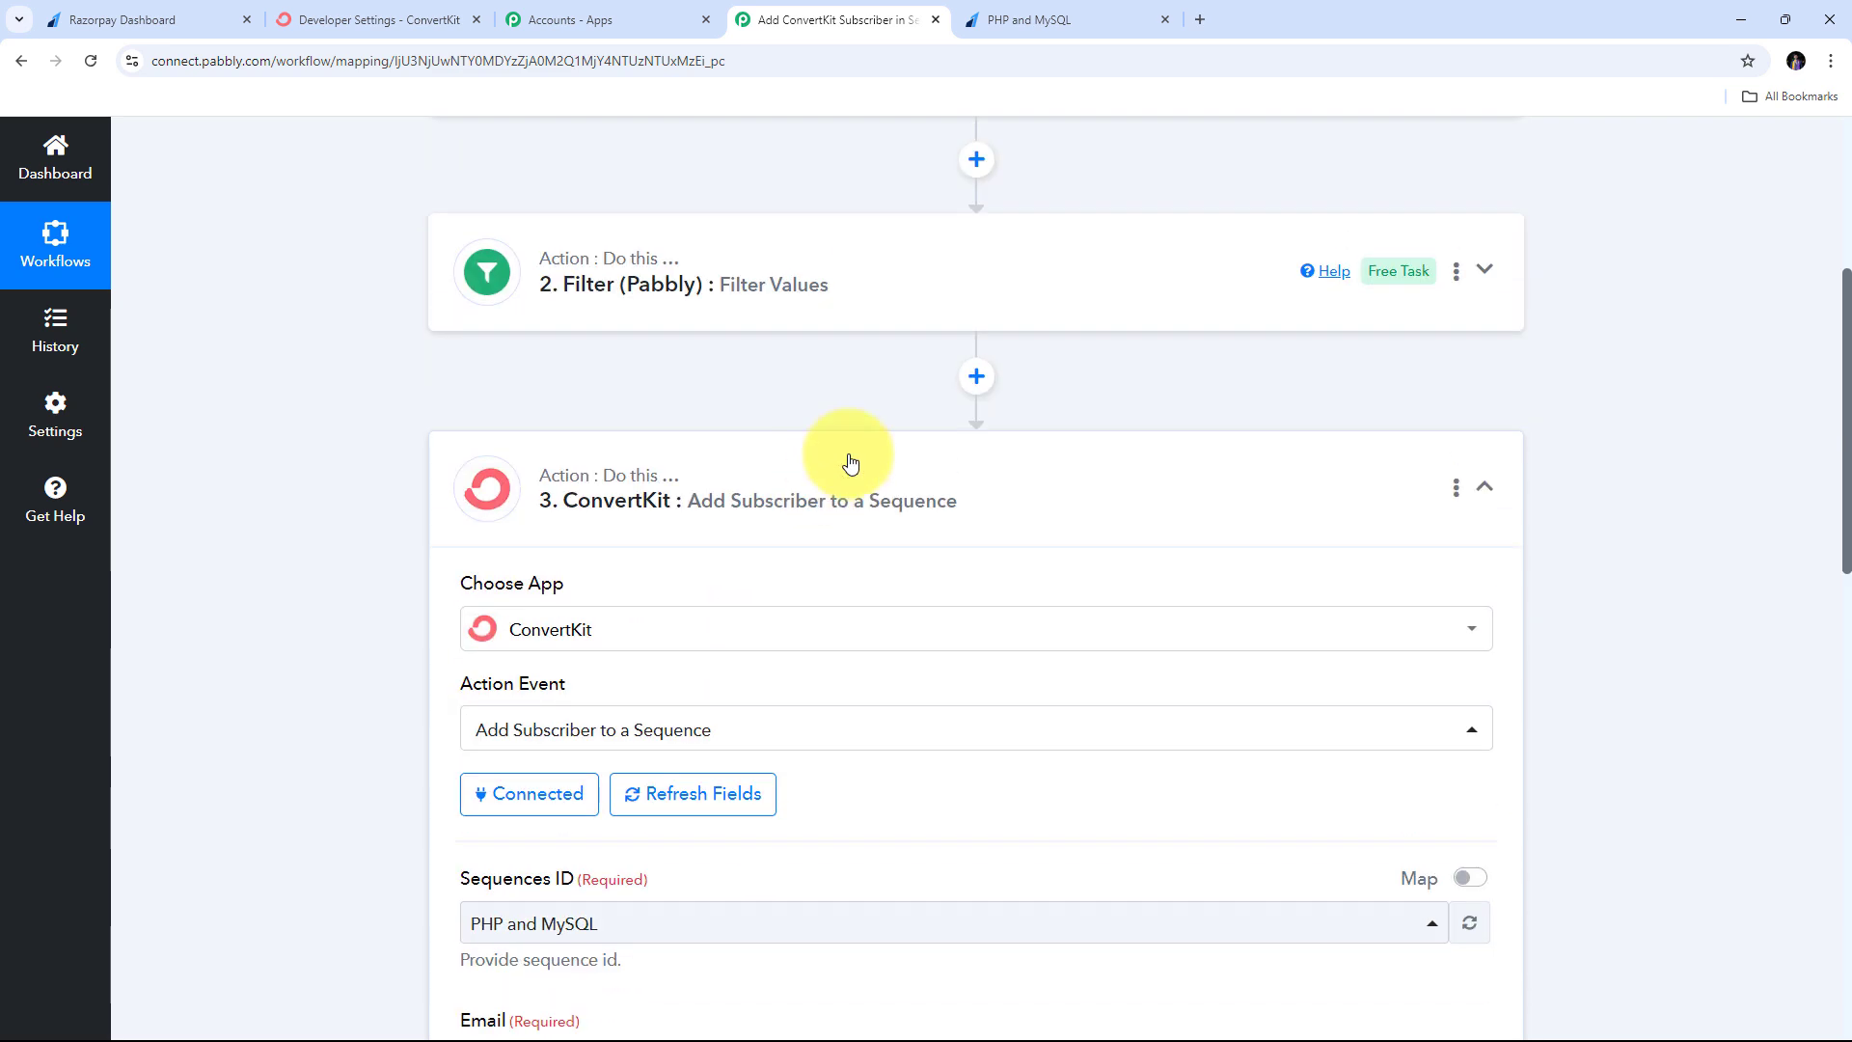
pyautogui.scroll(1, 850, 464)
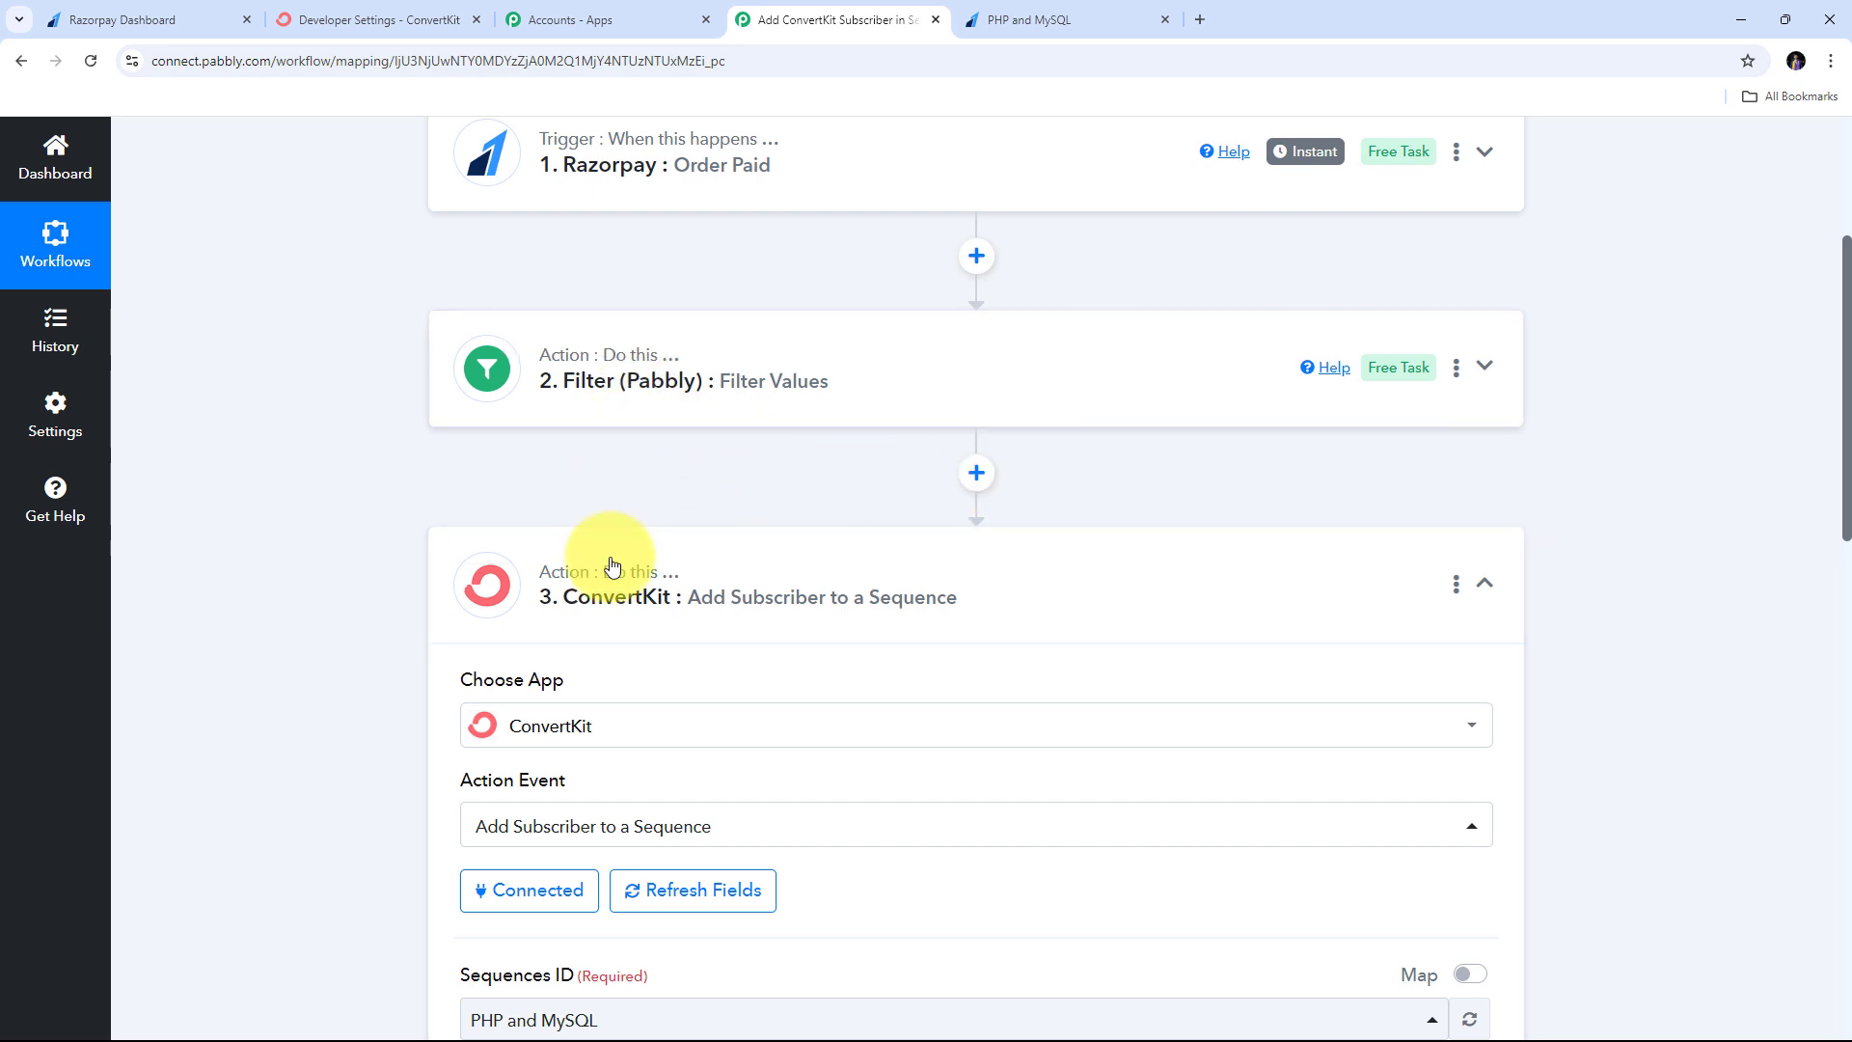
# - Add a new Text Formatter action step after the filter
pyautogui.click(976, 472)
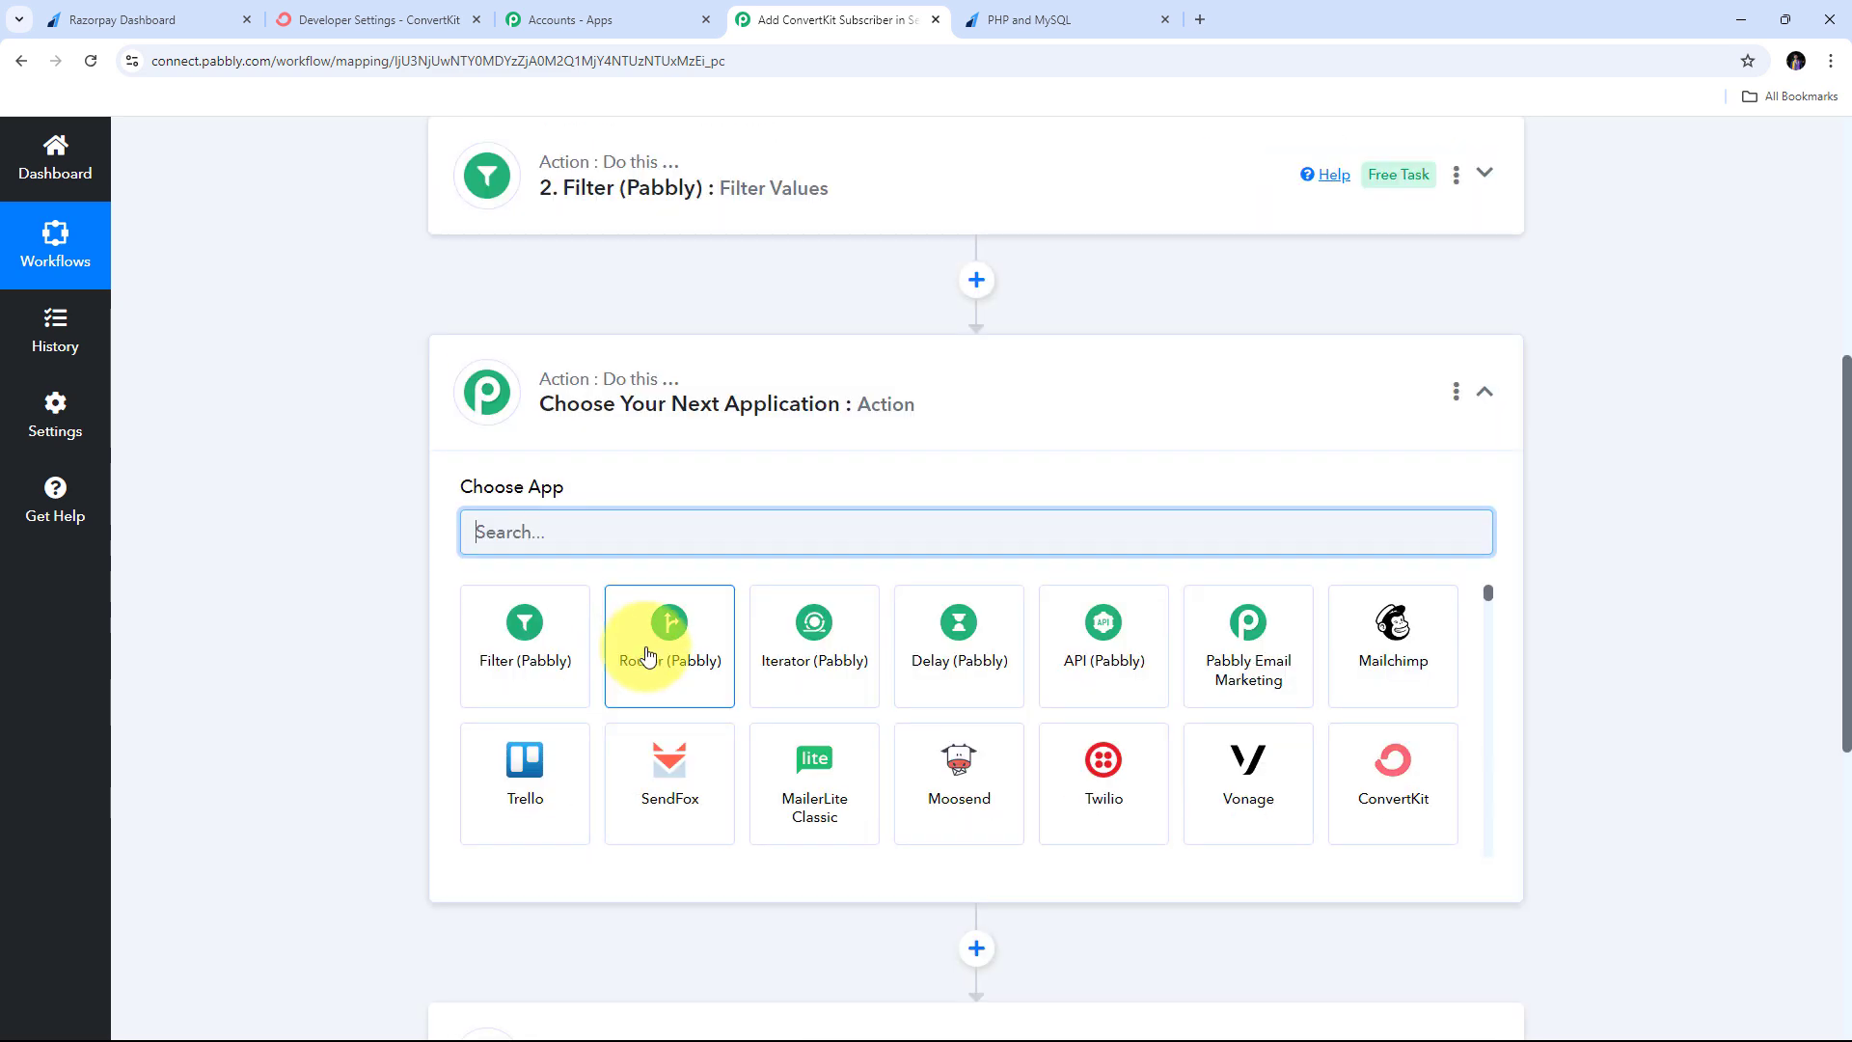
pyautogui.click(635, 524)
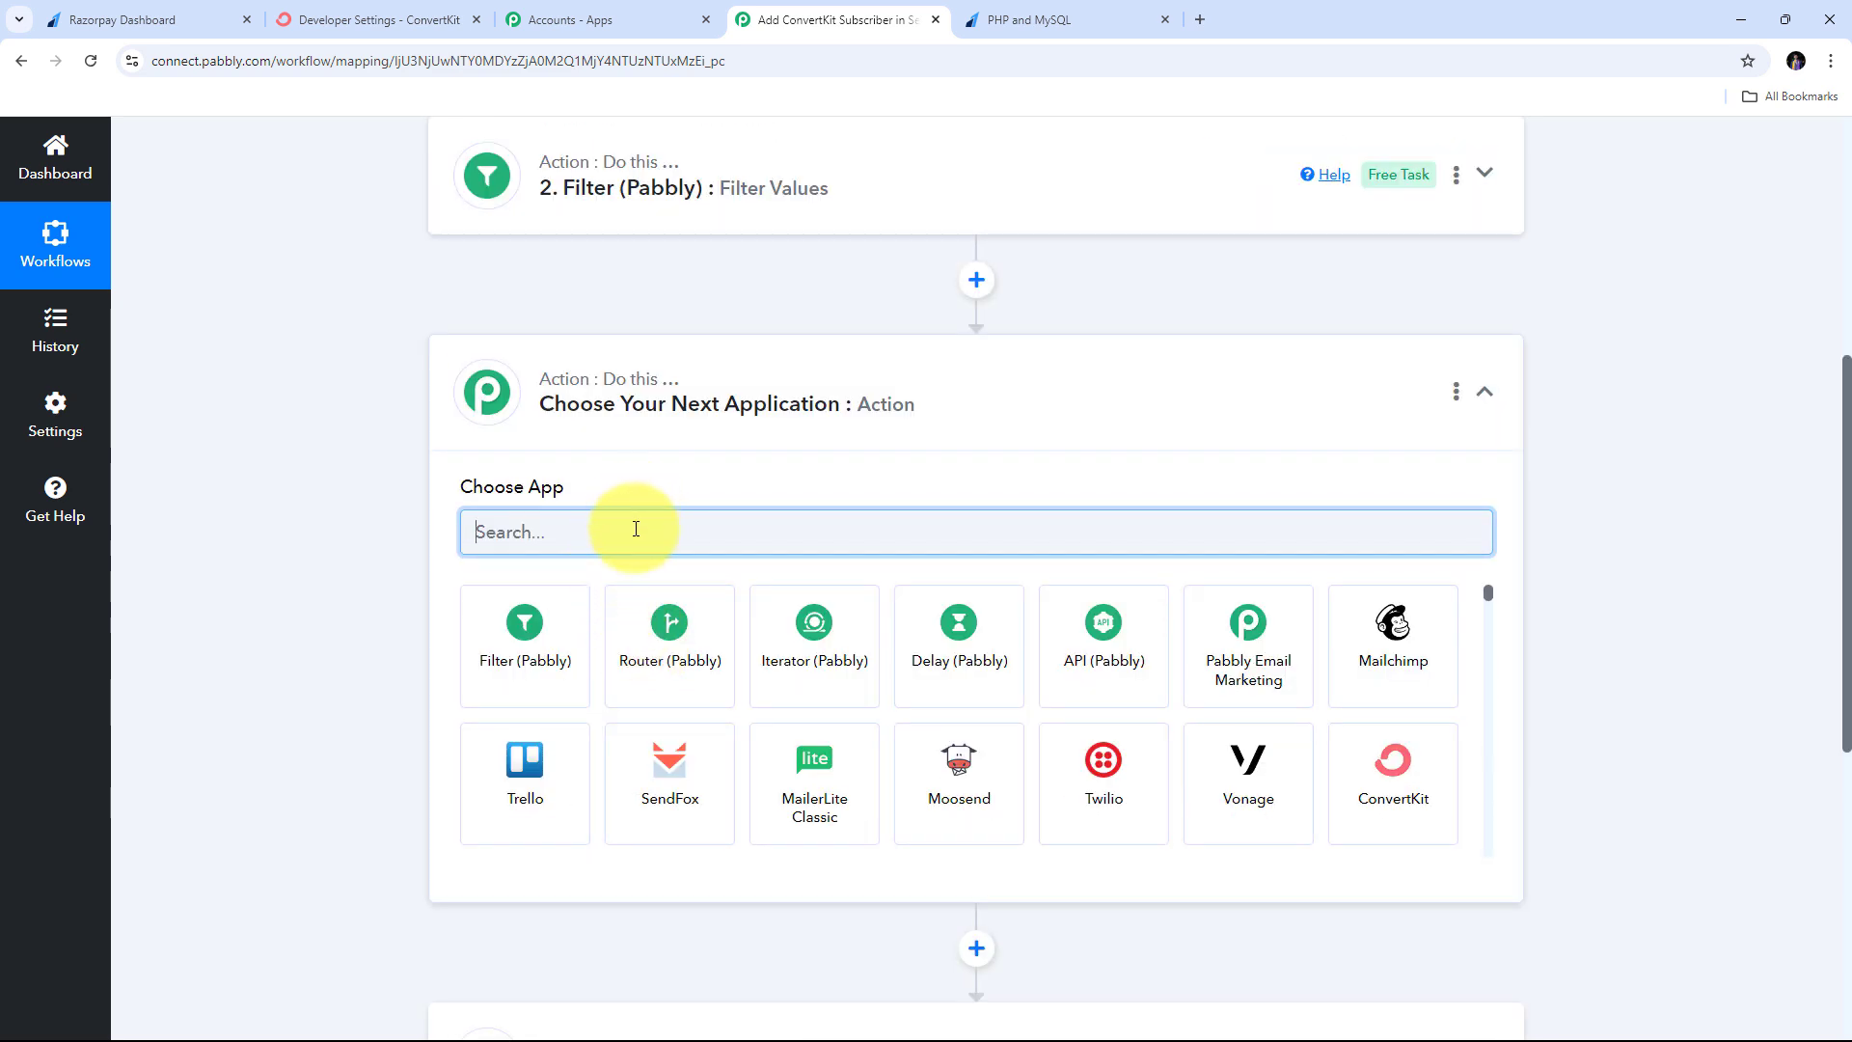
pyautogui.write('Text')
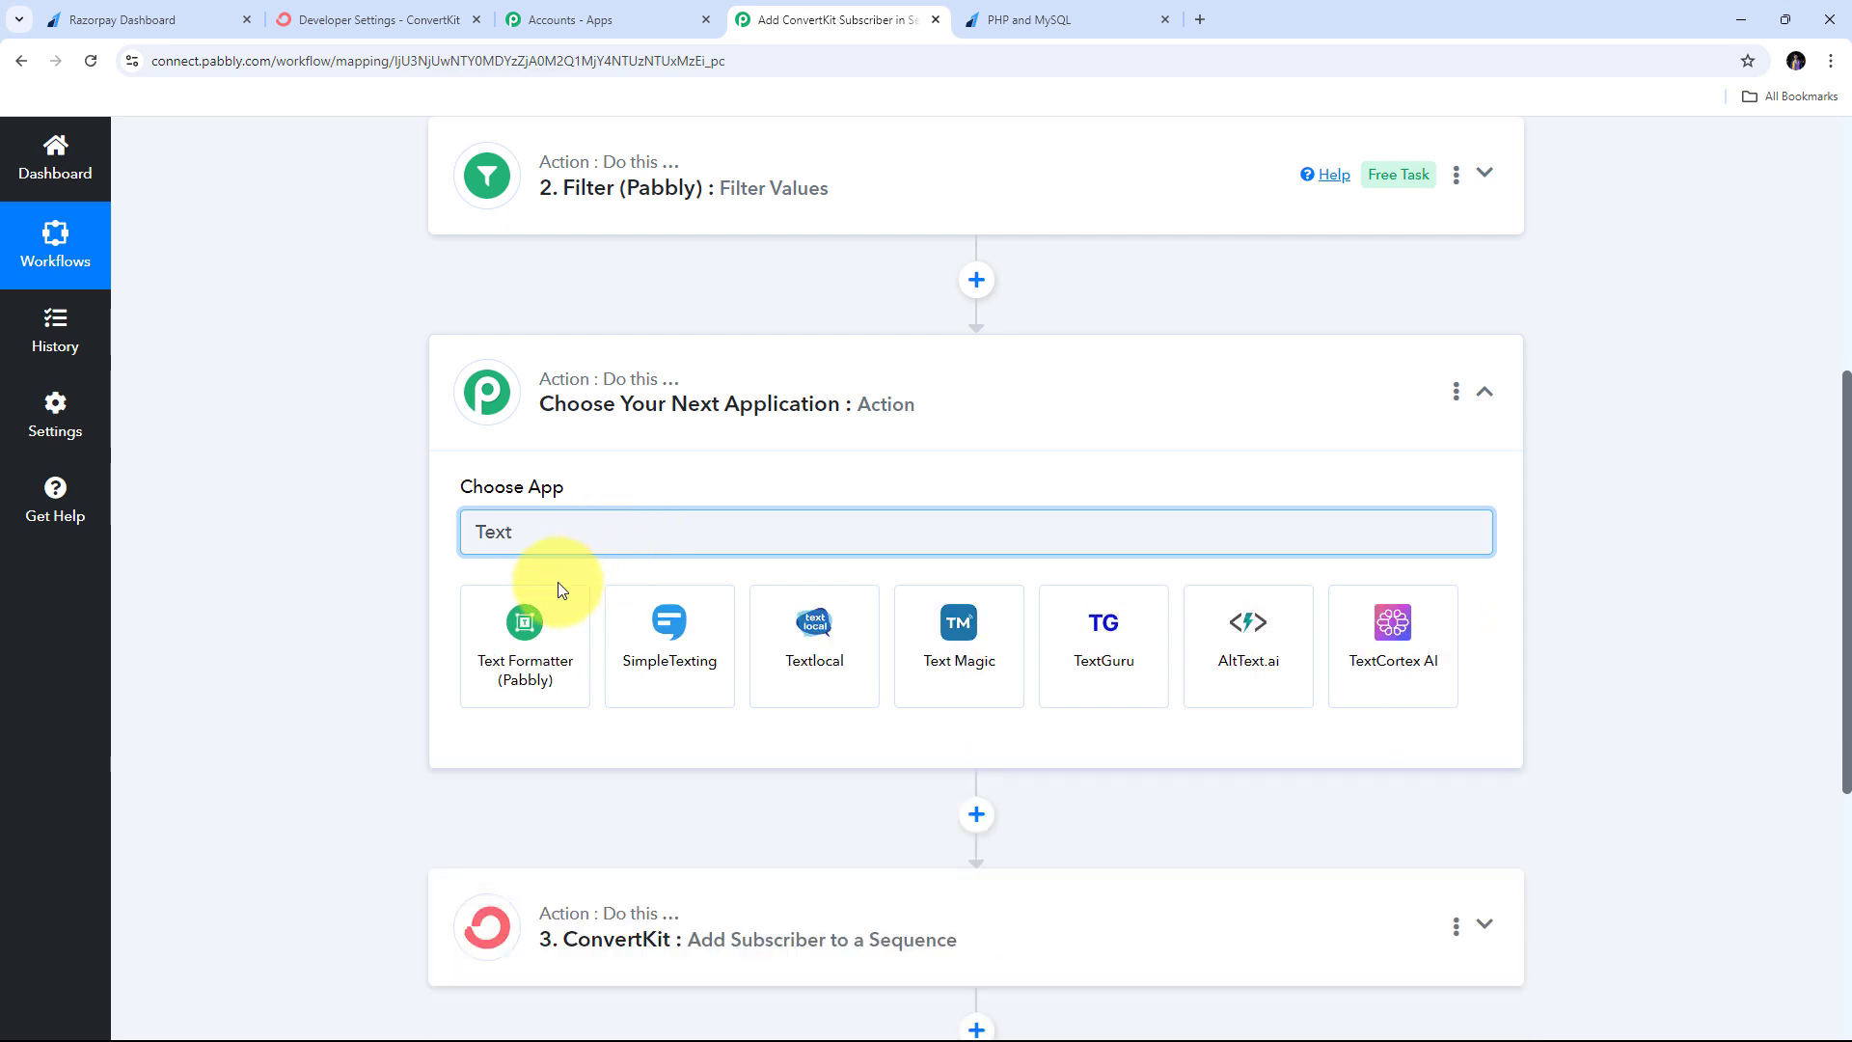
pyautogui.click(535, 634)
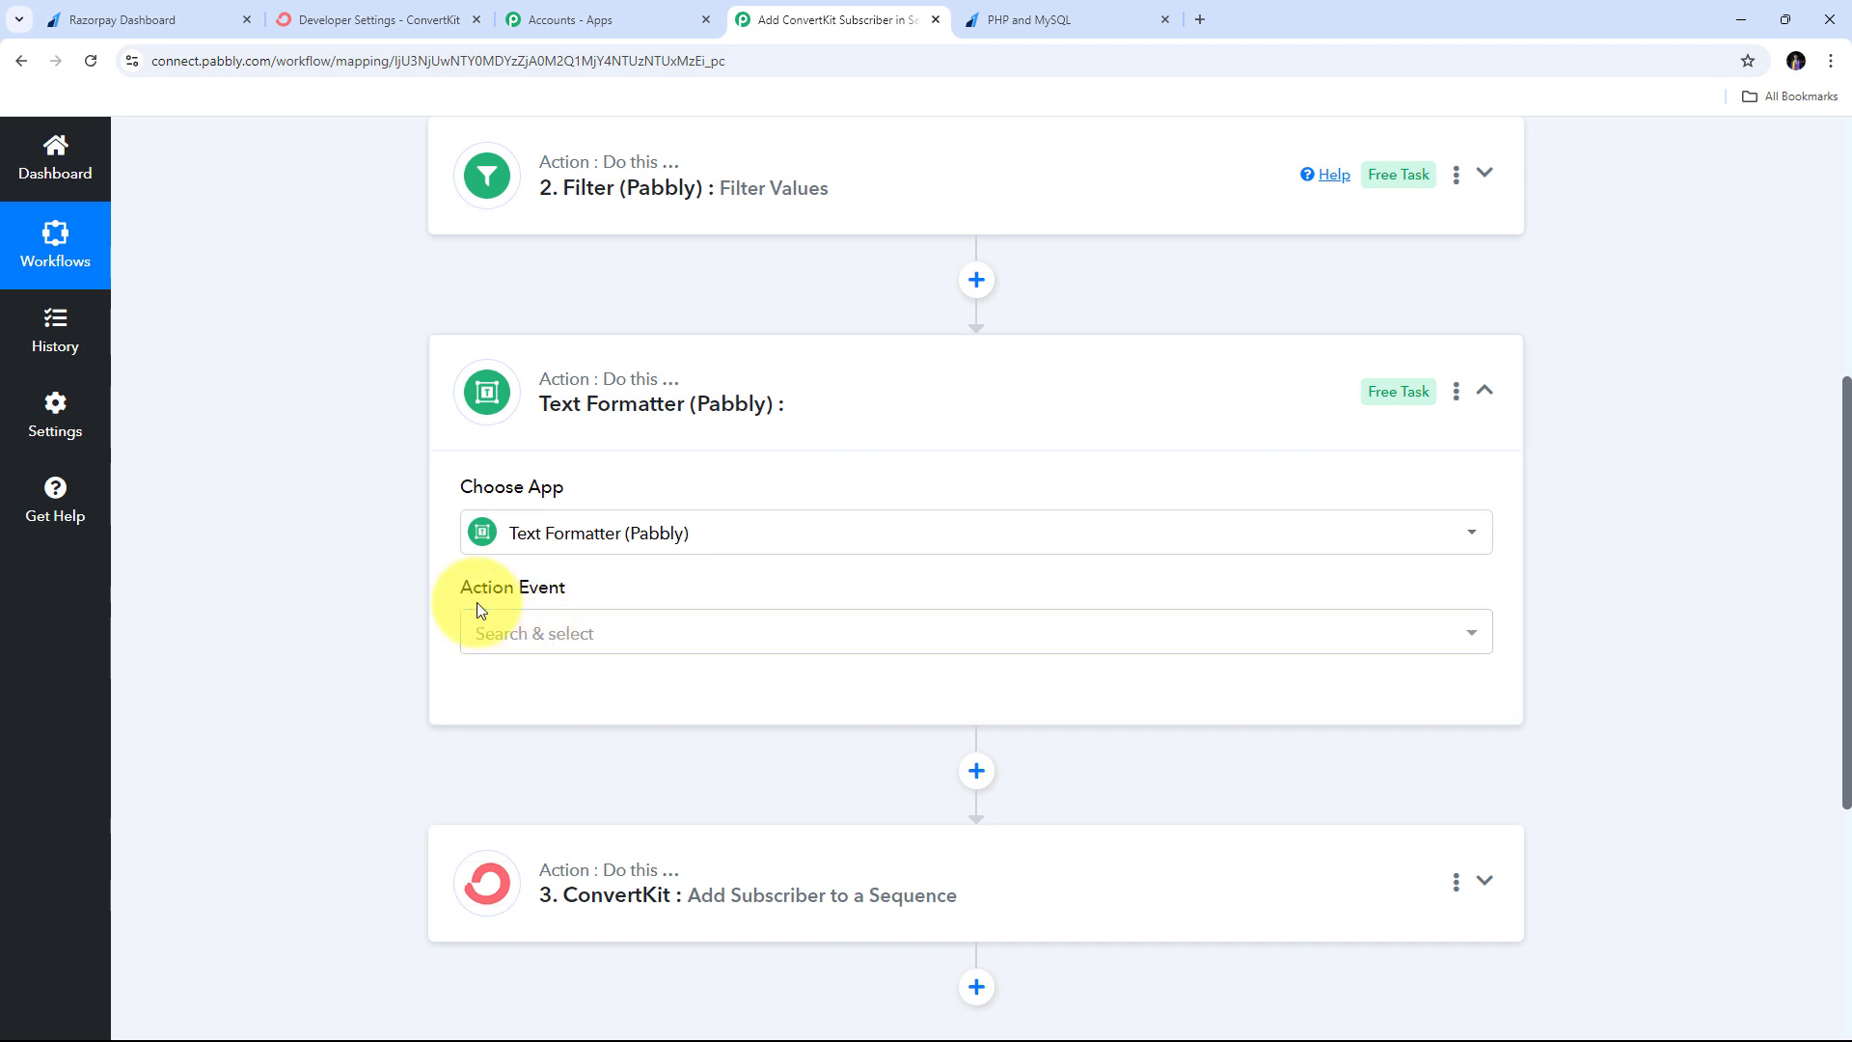
# - Set the Text Formatter action event to Split Text and connect it
pyautogui.click(1017, 634)
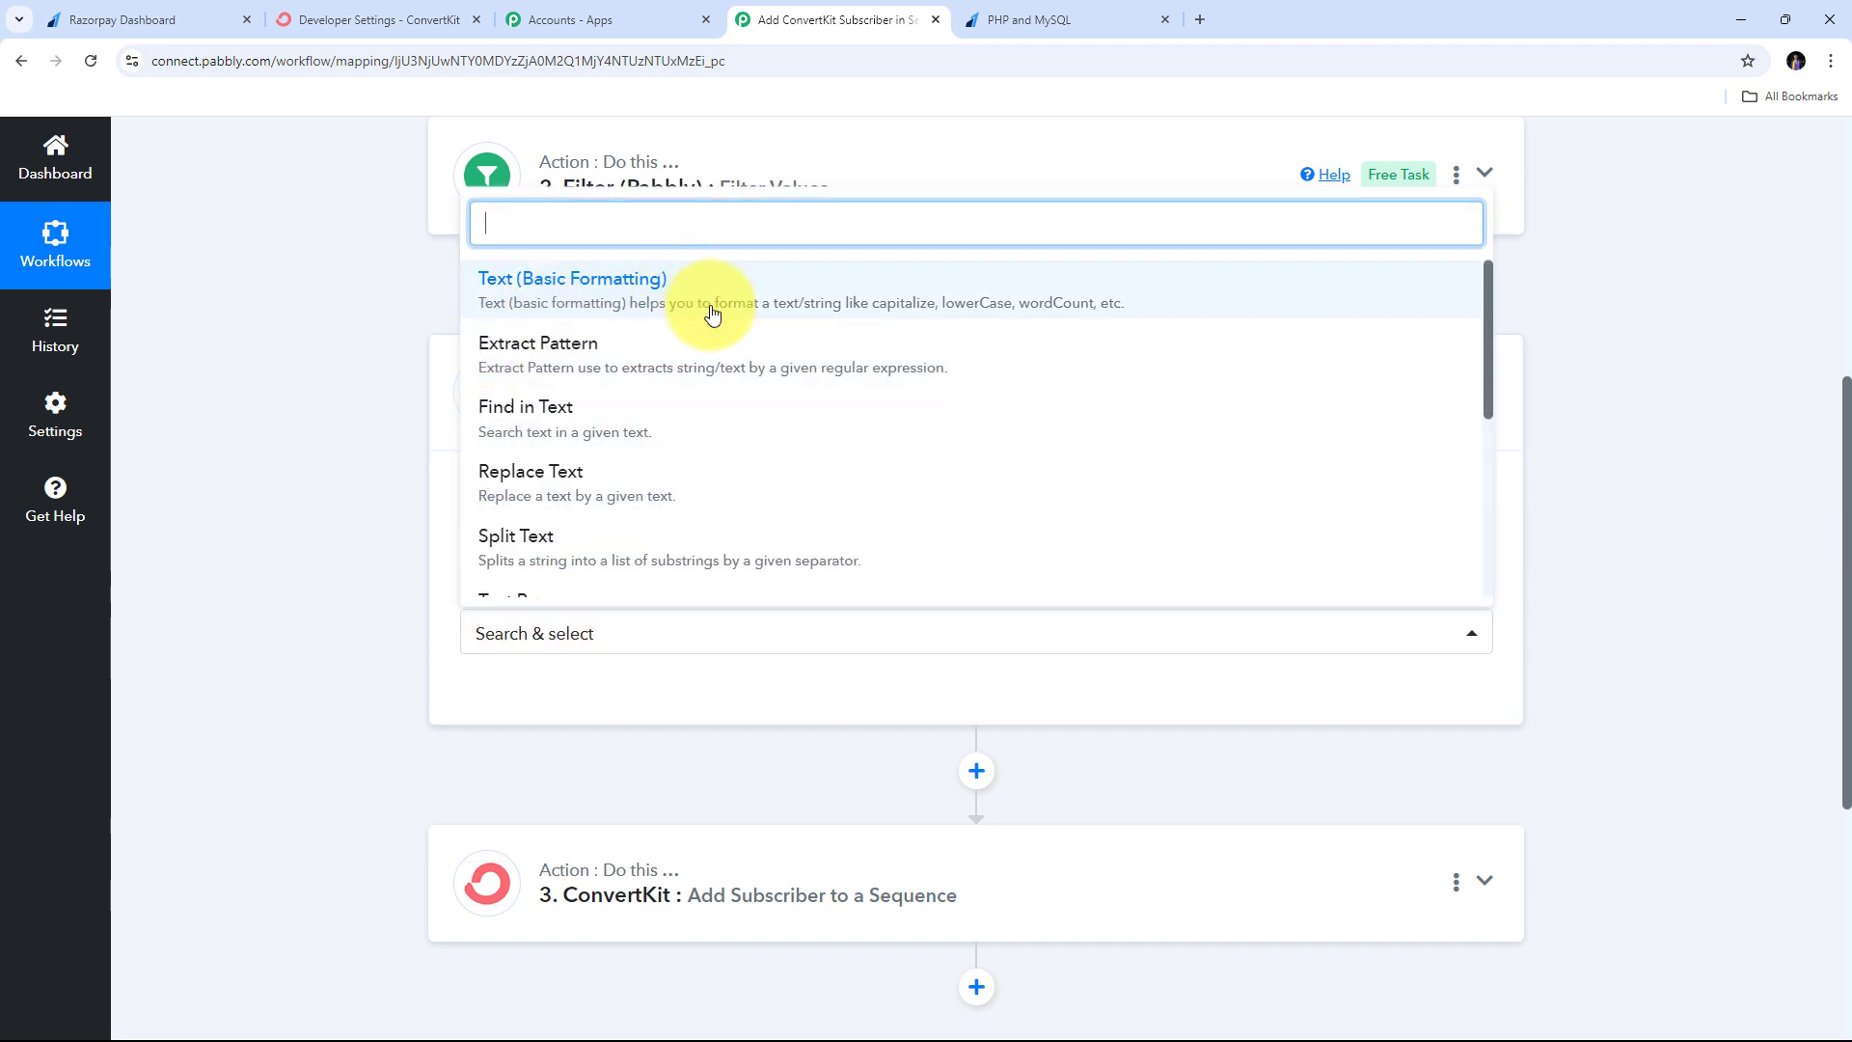
pyautogui.scroll(-1, 705, 347)
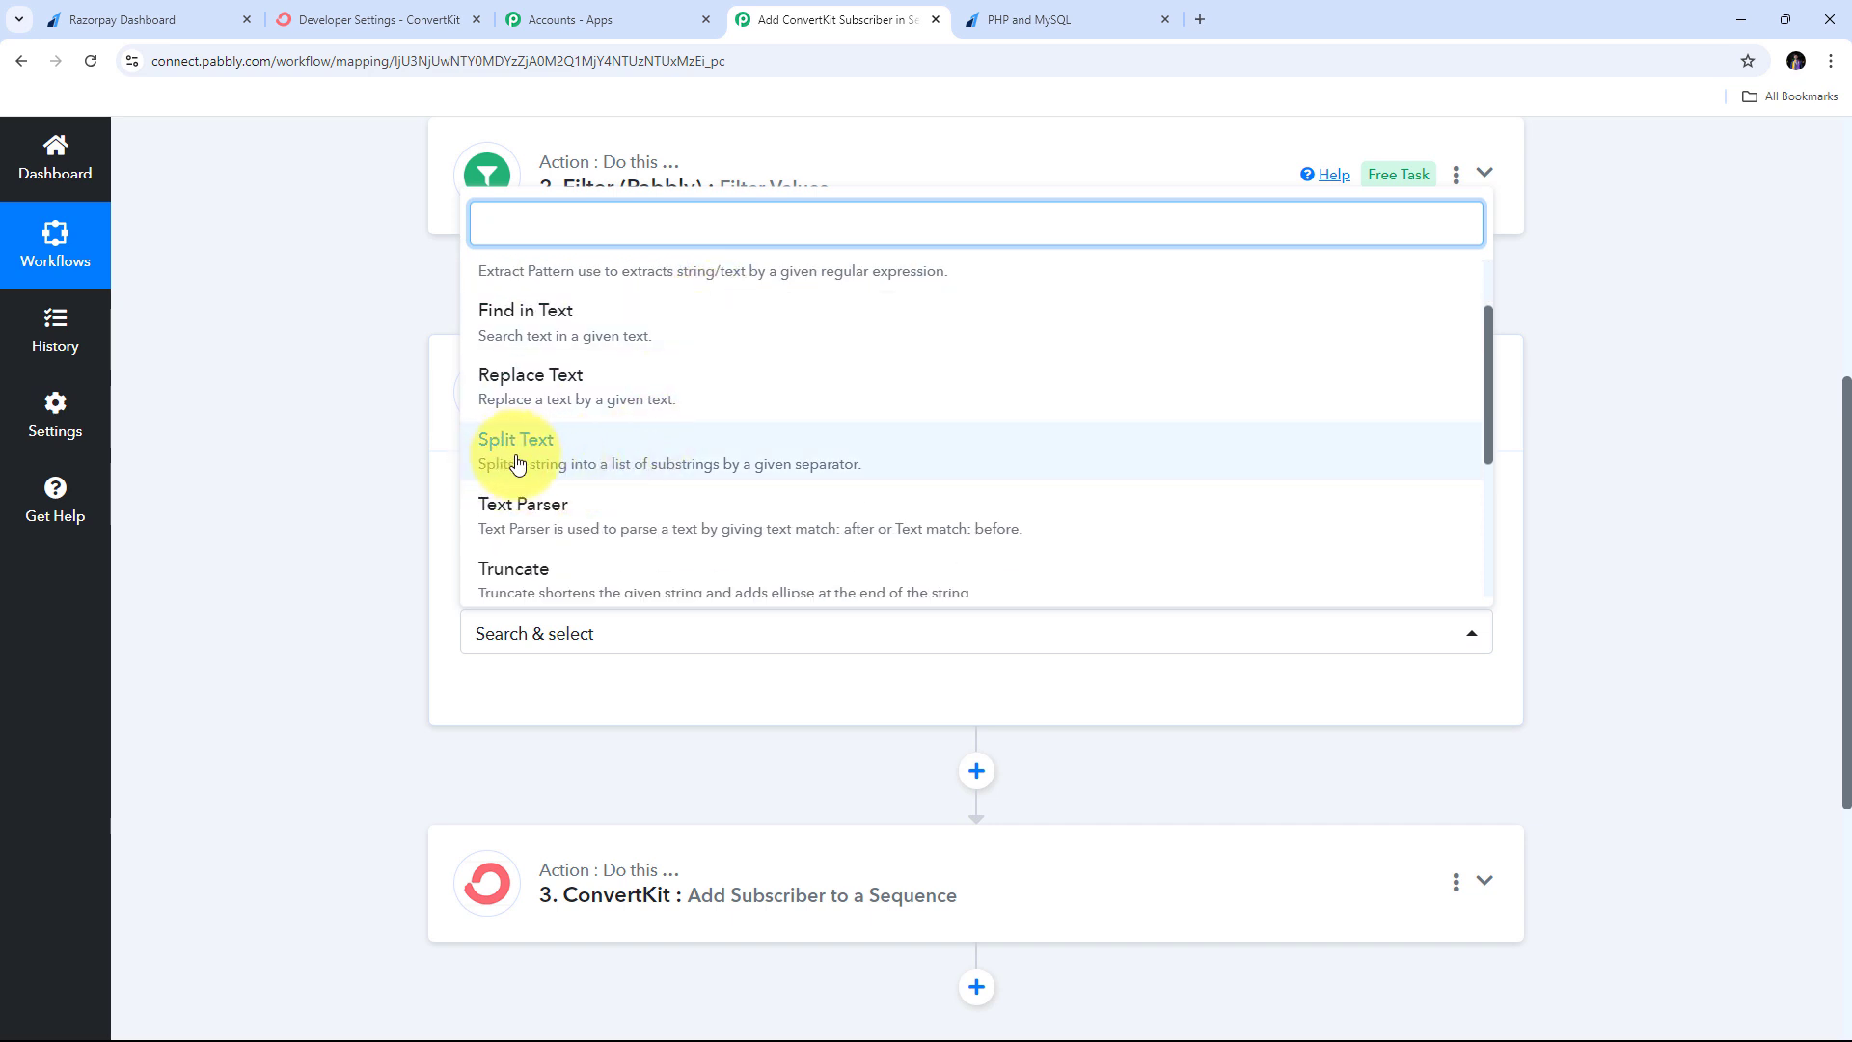
pyautogui.click(593, 454)
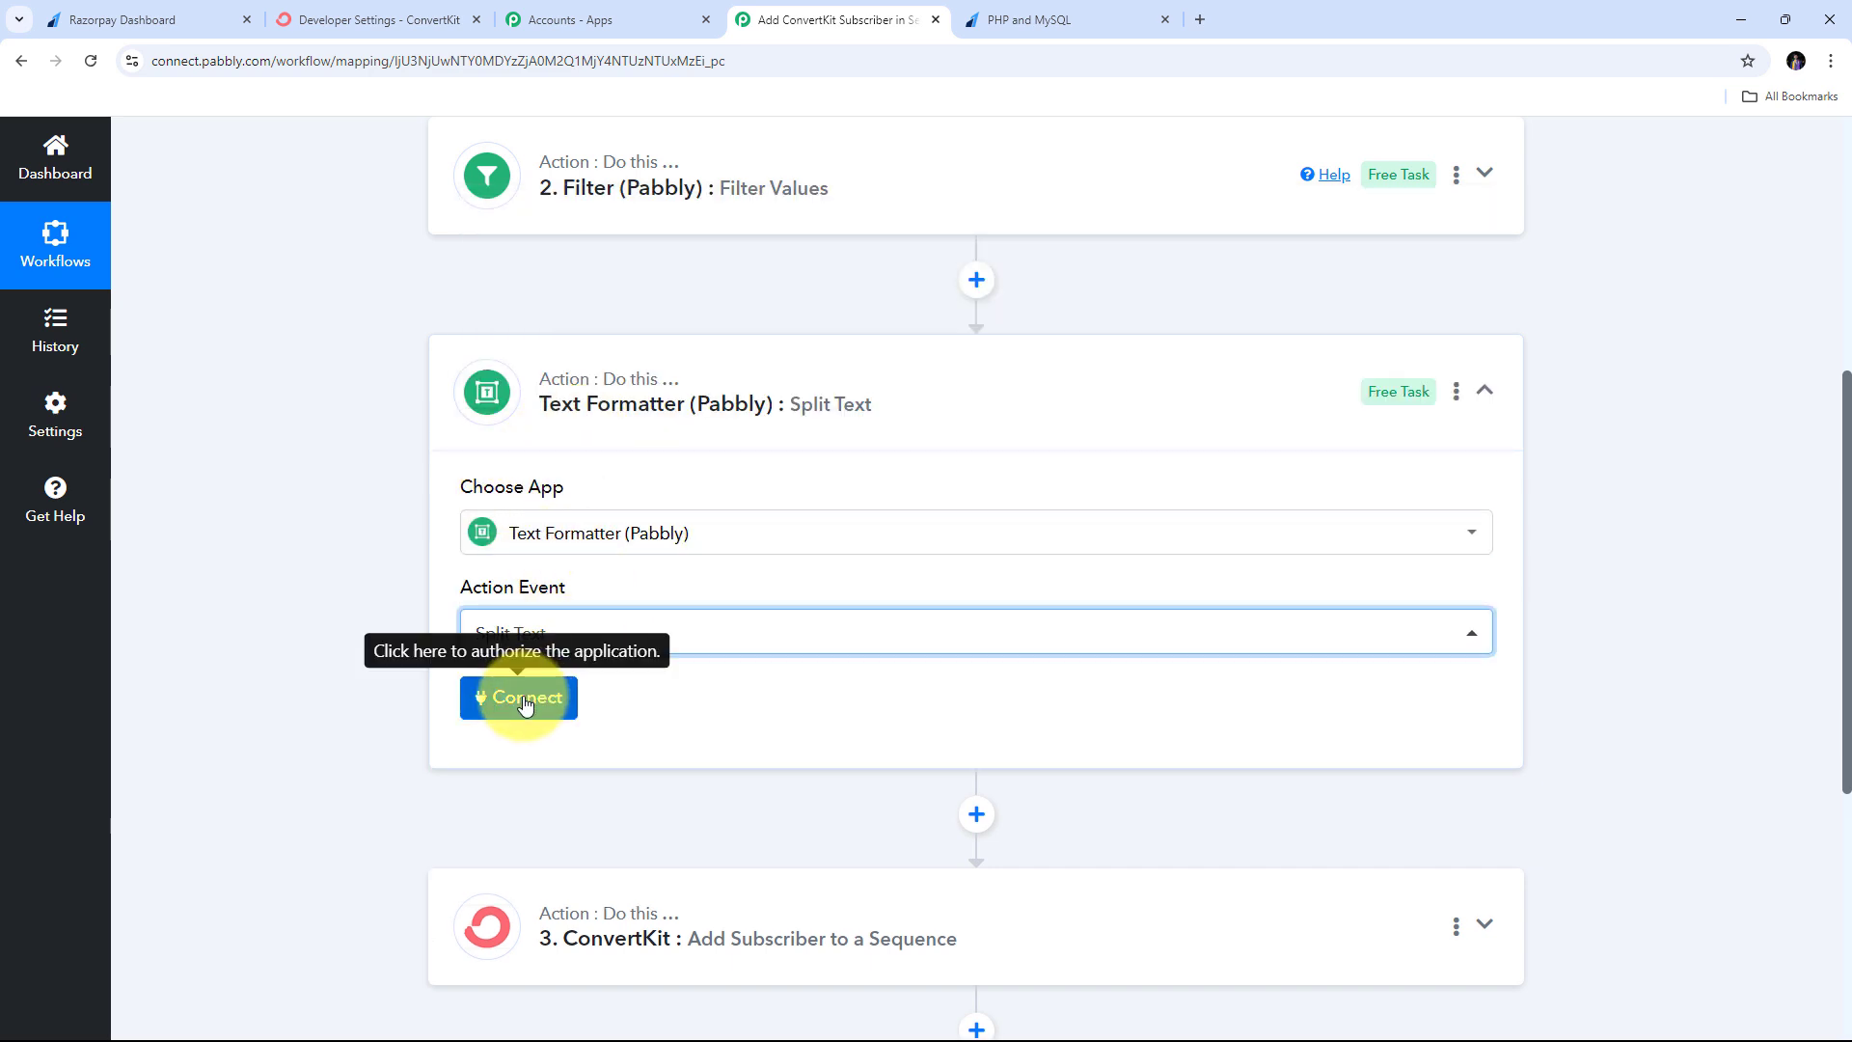
pyautogui.click(524, 705)
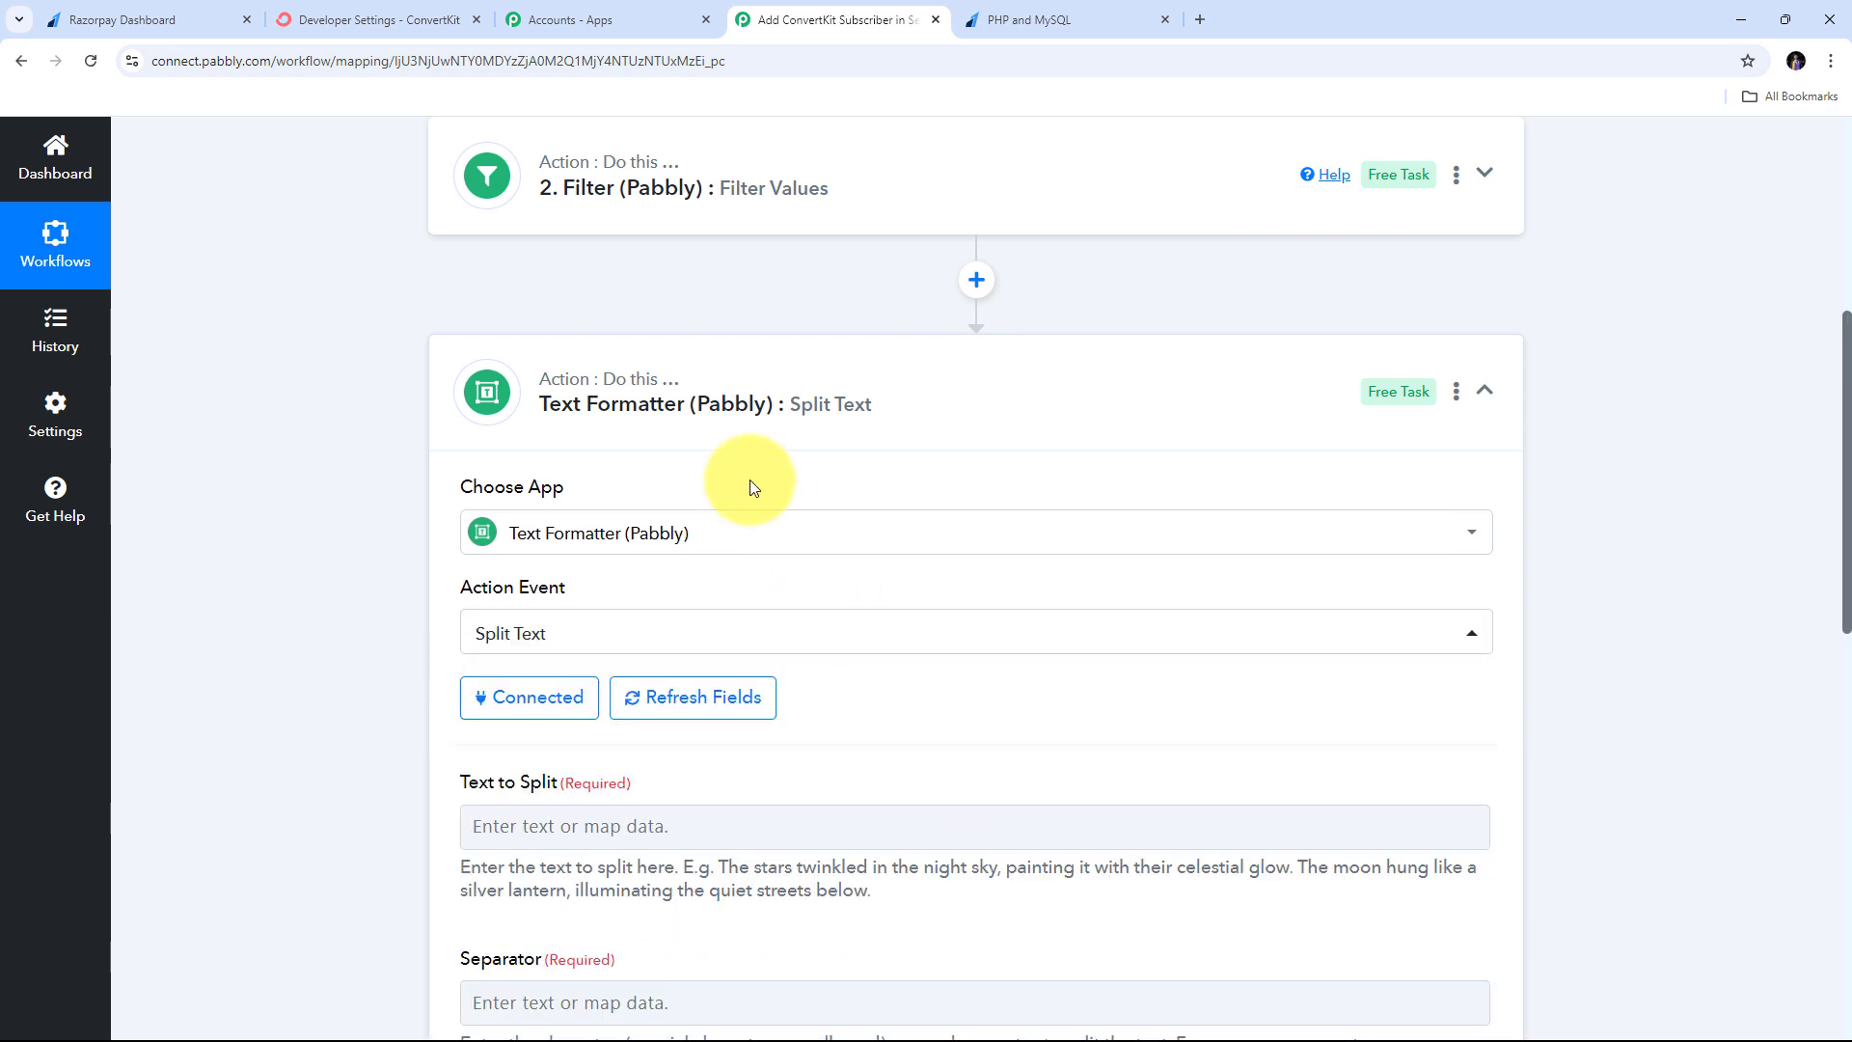
# - Map Razorpay's Payload Payment Entity Notes Name into Text to Split
pyautogui.scroll(-2, 753, 482)
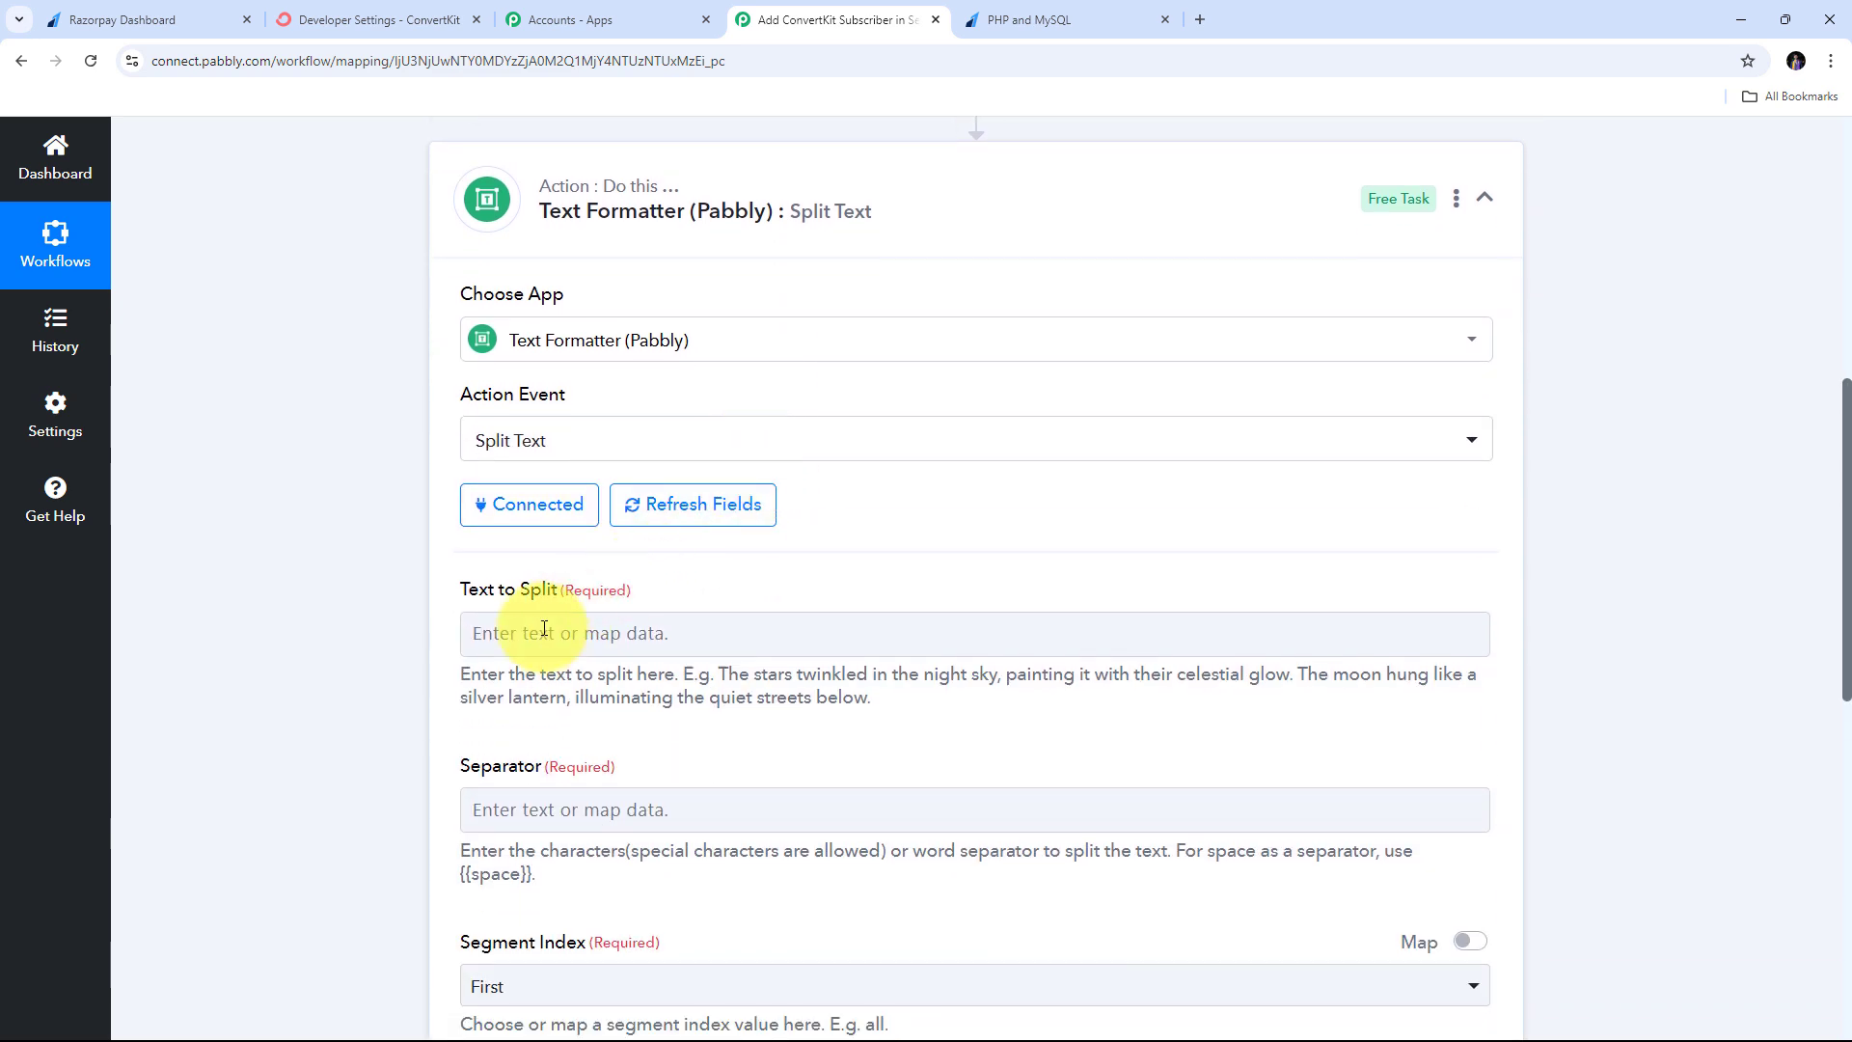
pyautogui.click(542, 632)
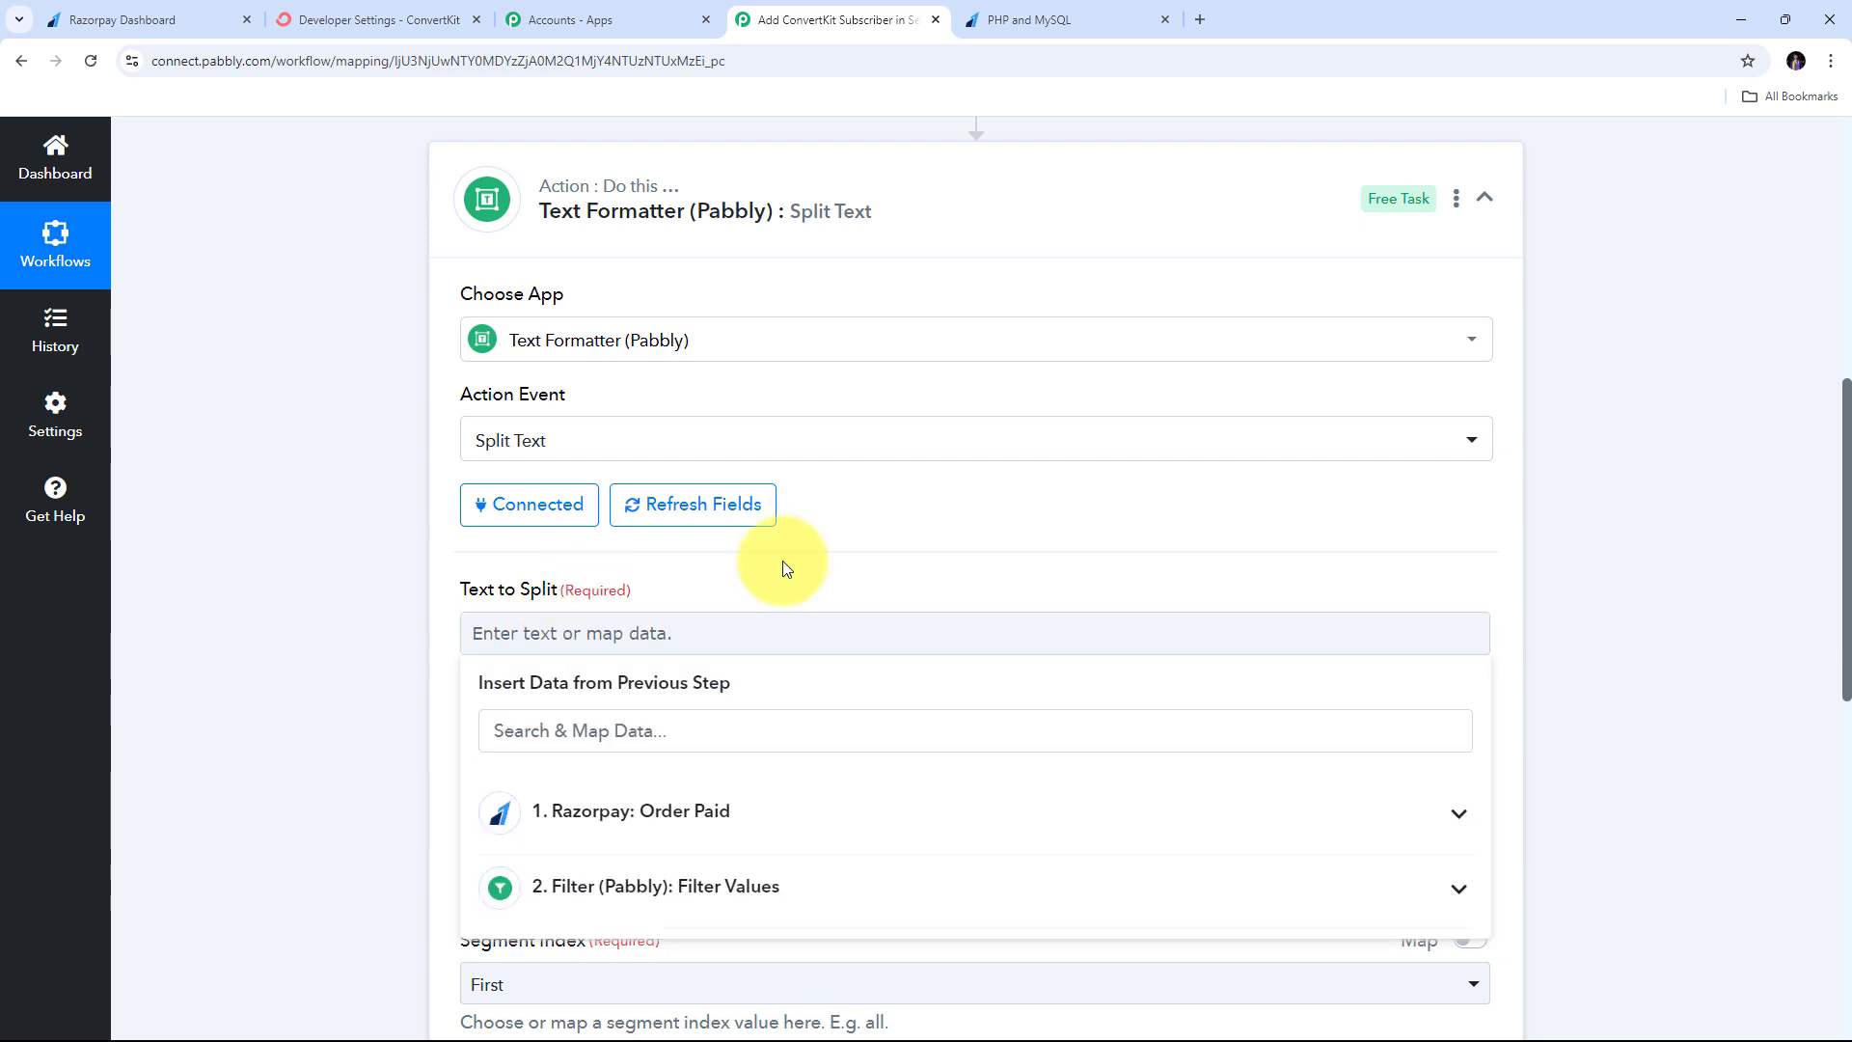
pyautogui.scroll(-1, 772, 559)
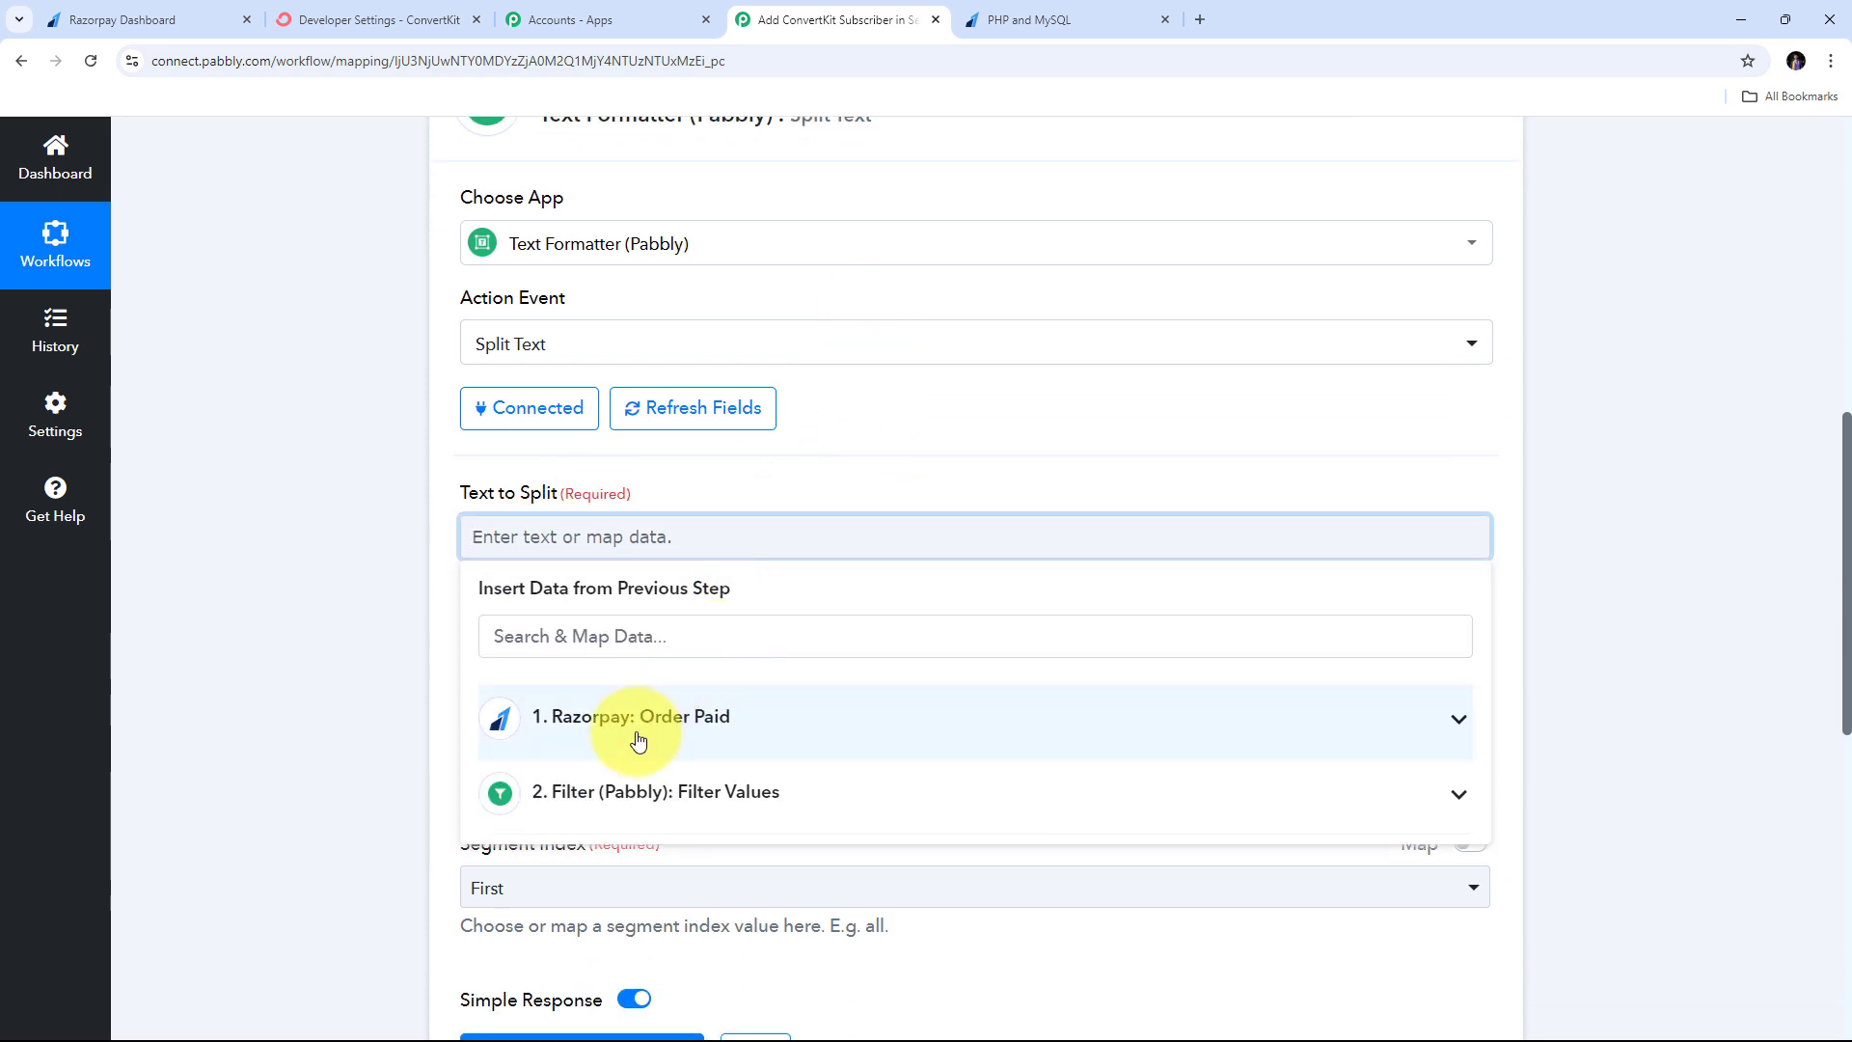
pyautogui.click(637, 739)
pyautogui.scroll(-5, 749, 690)
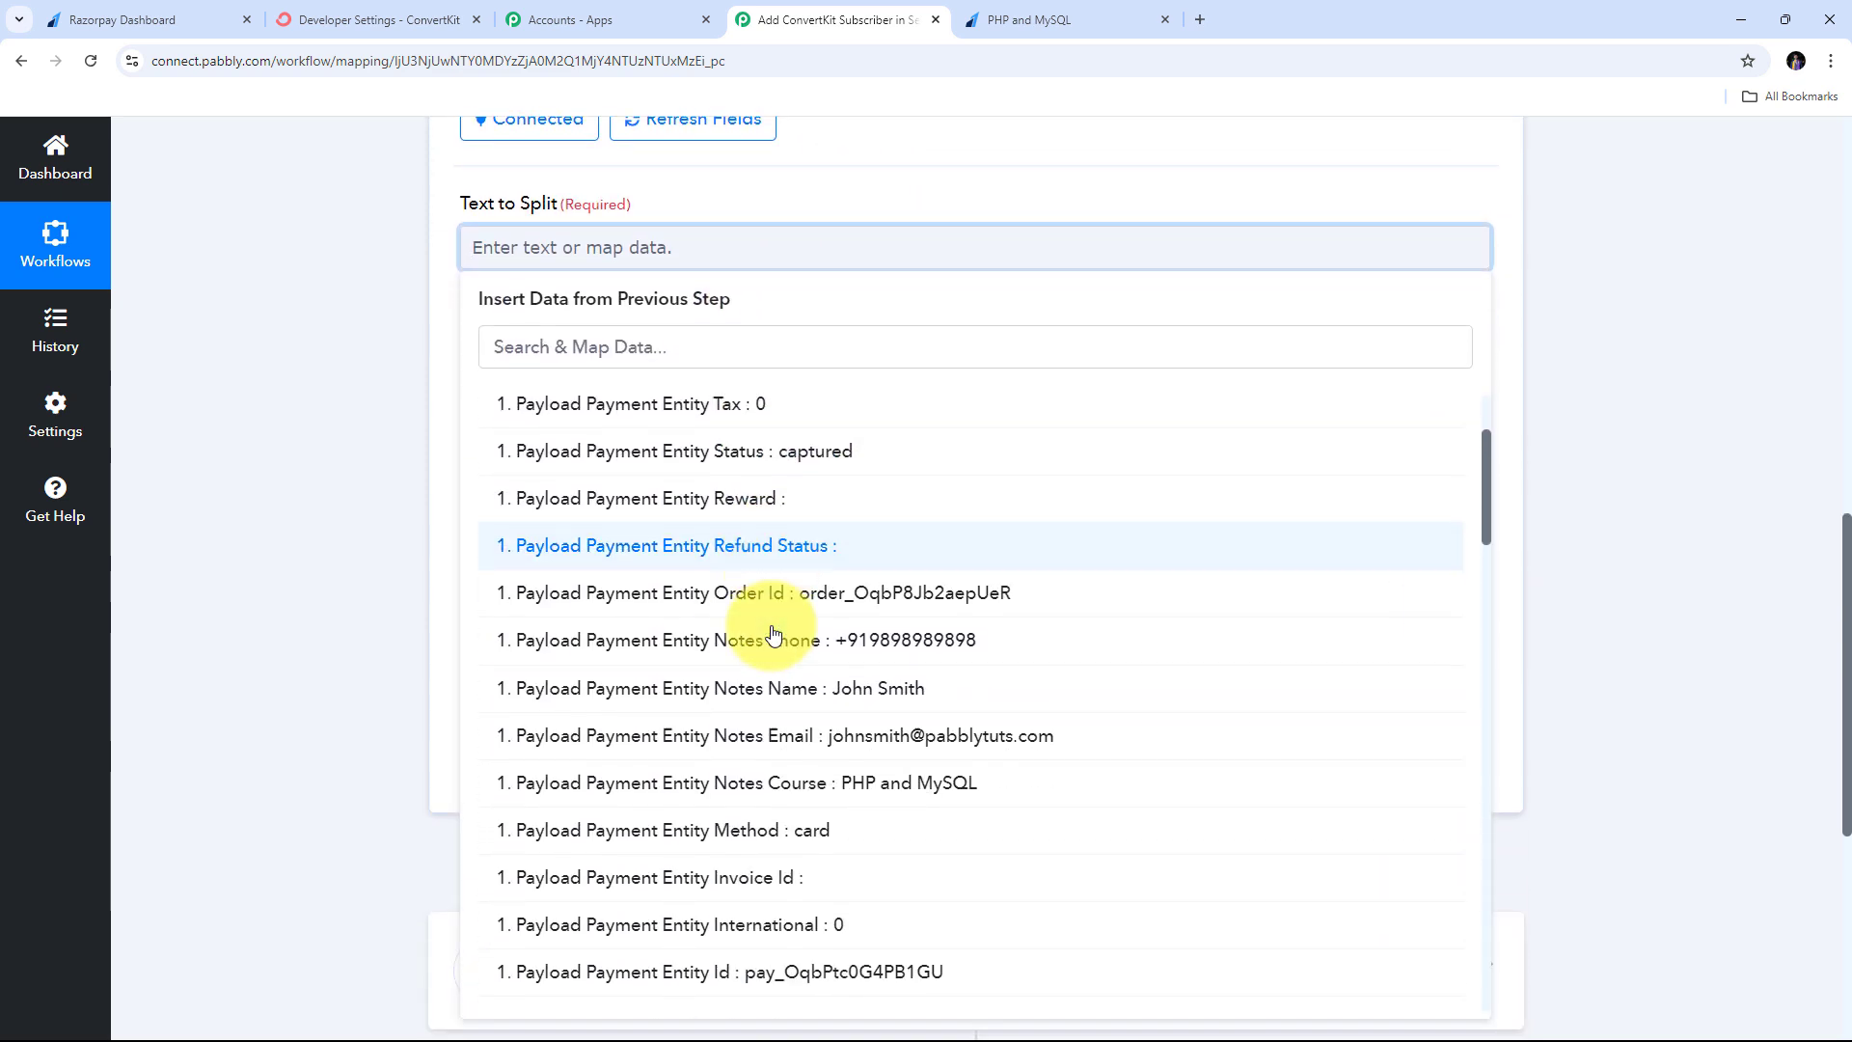
pyautogui.scroll(-5, 772, 634)
pyautogui.scroll(6, 772, 637)
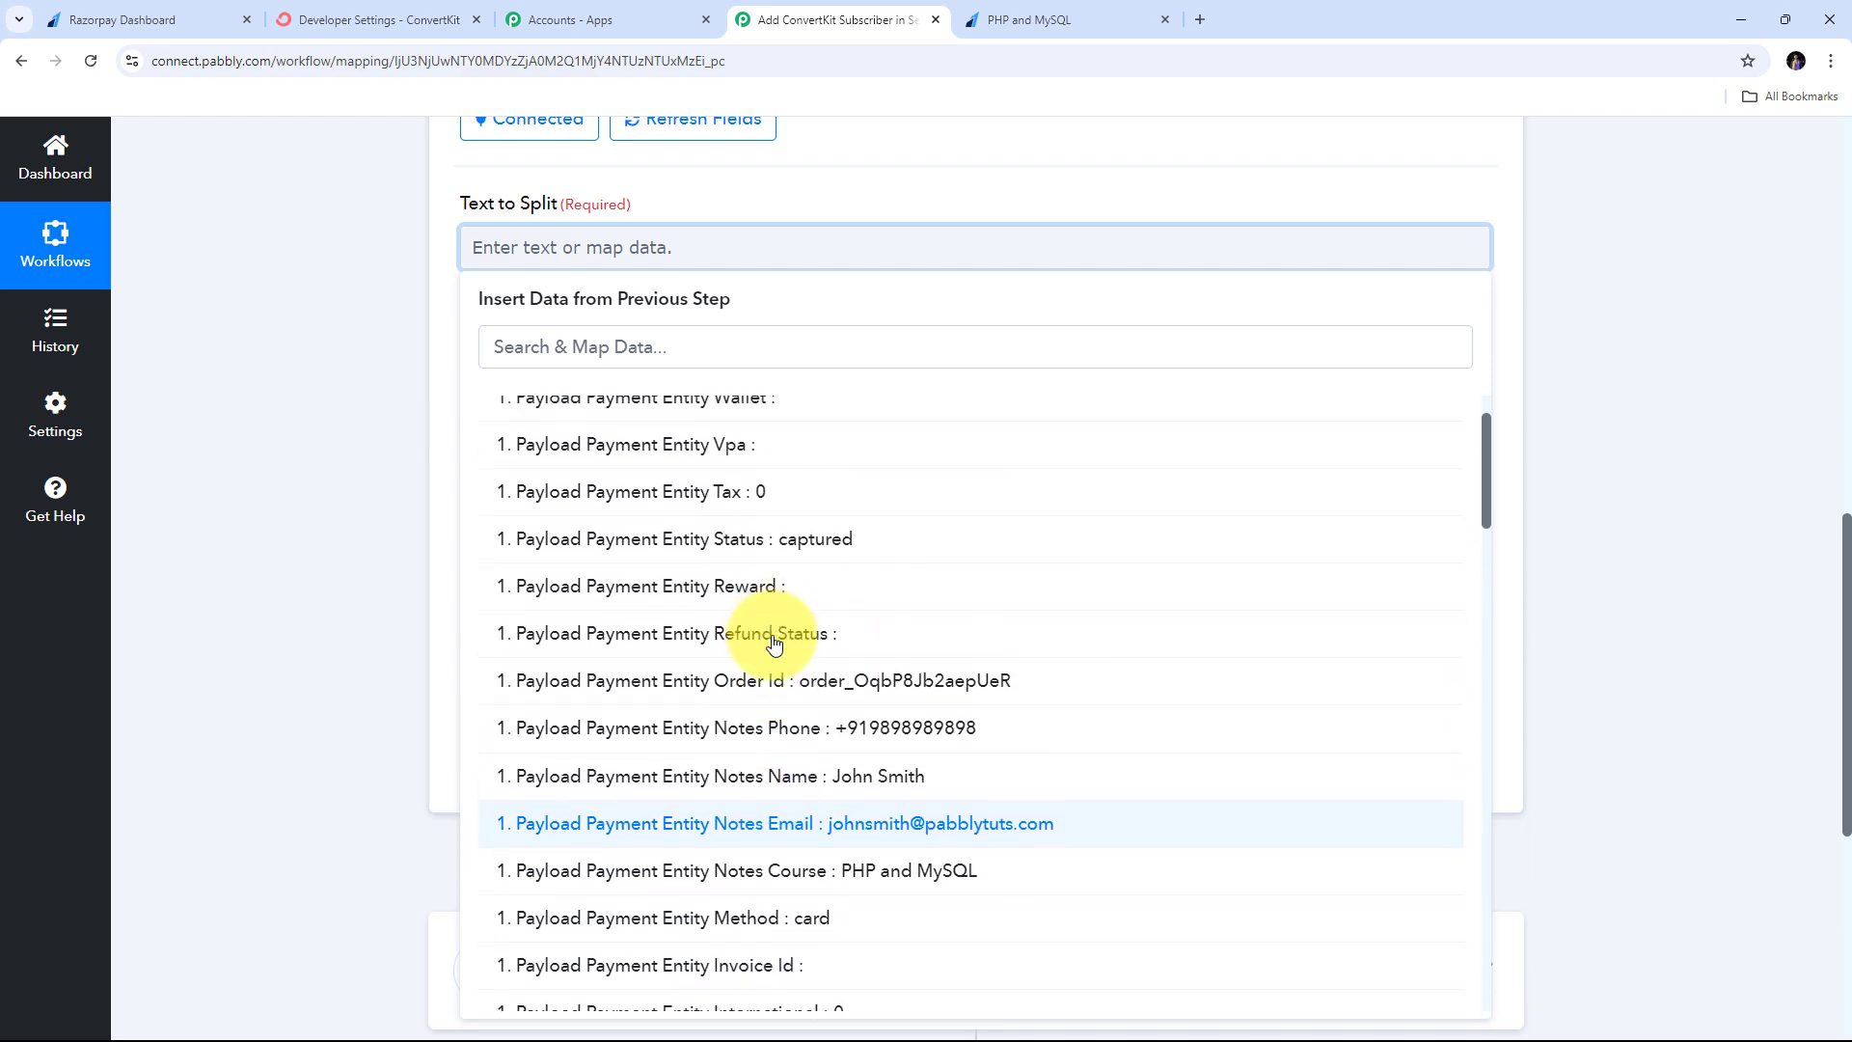
pyautogui.scroll(-1, 774, 644)
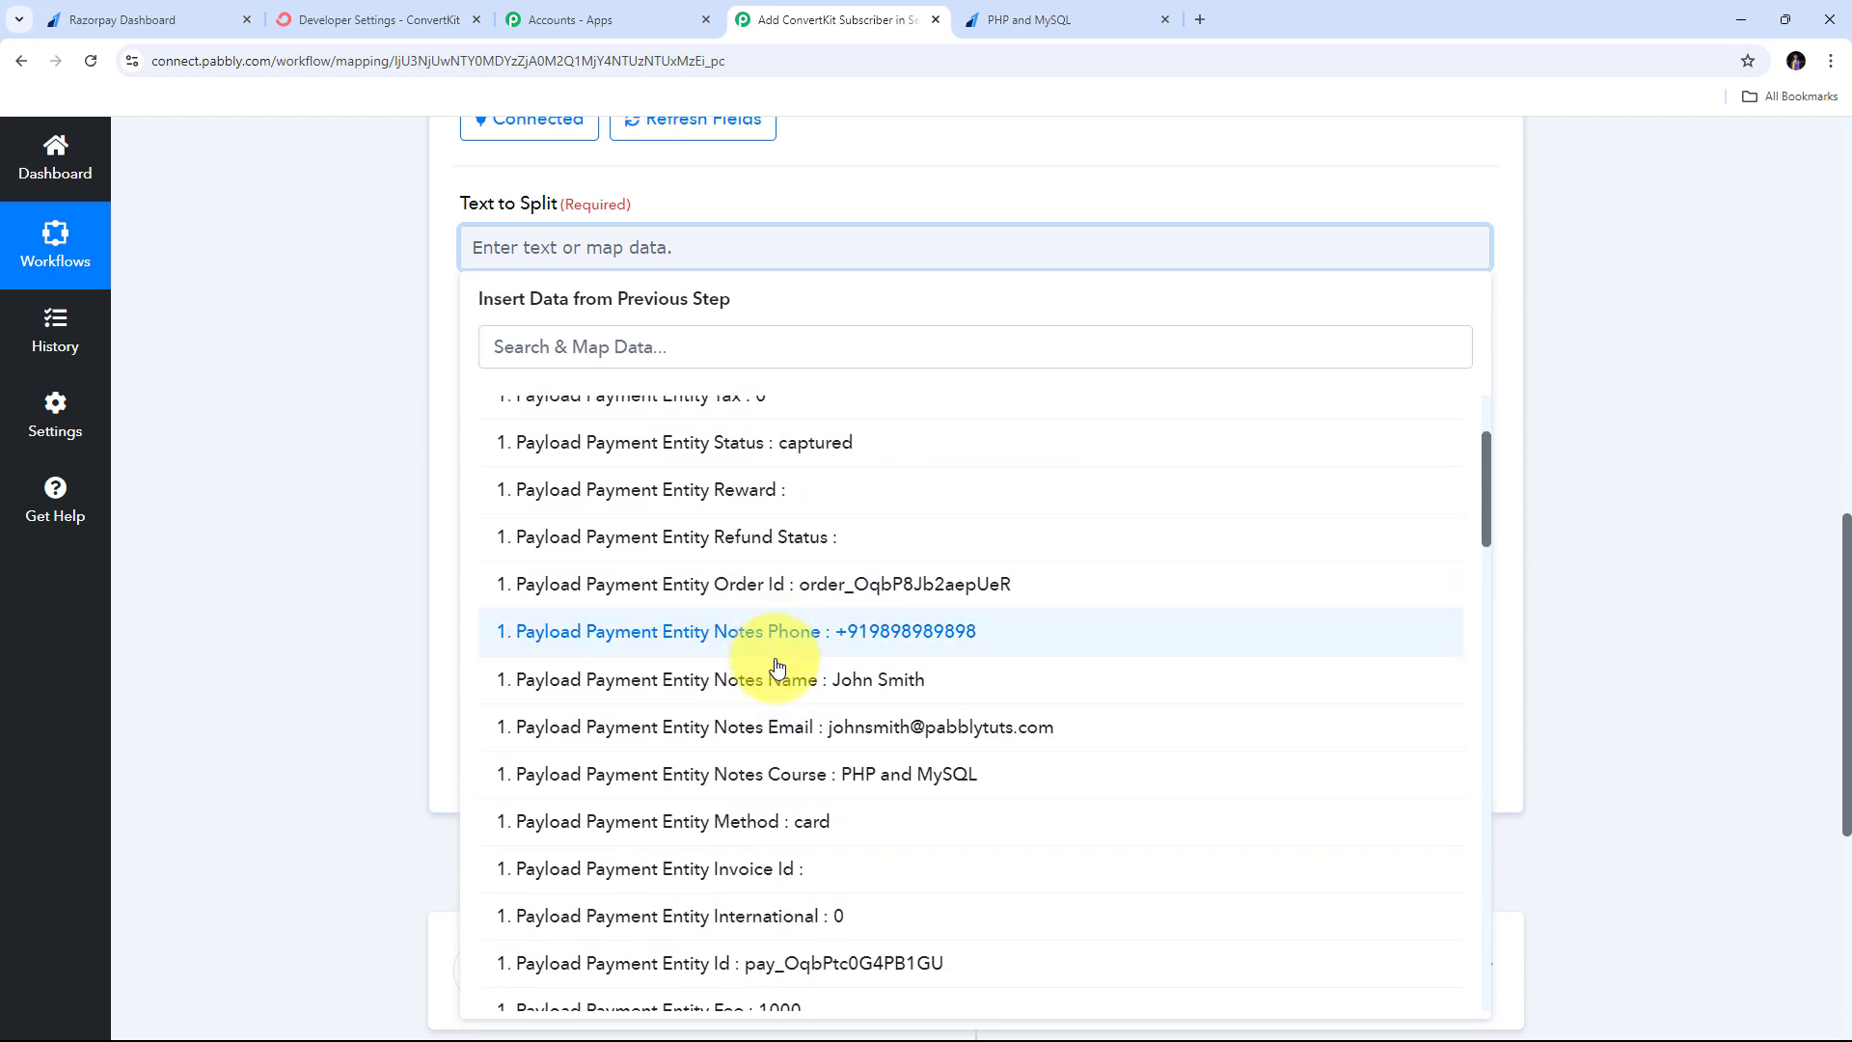
pyautogui.click(863, 687)
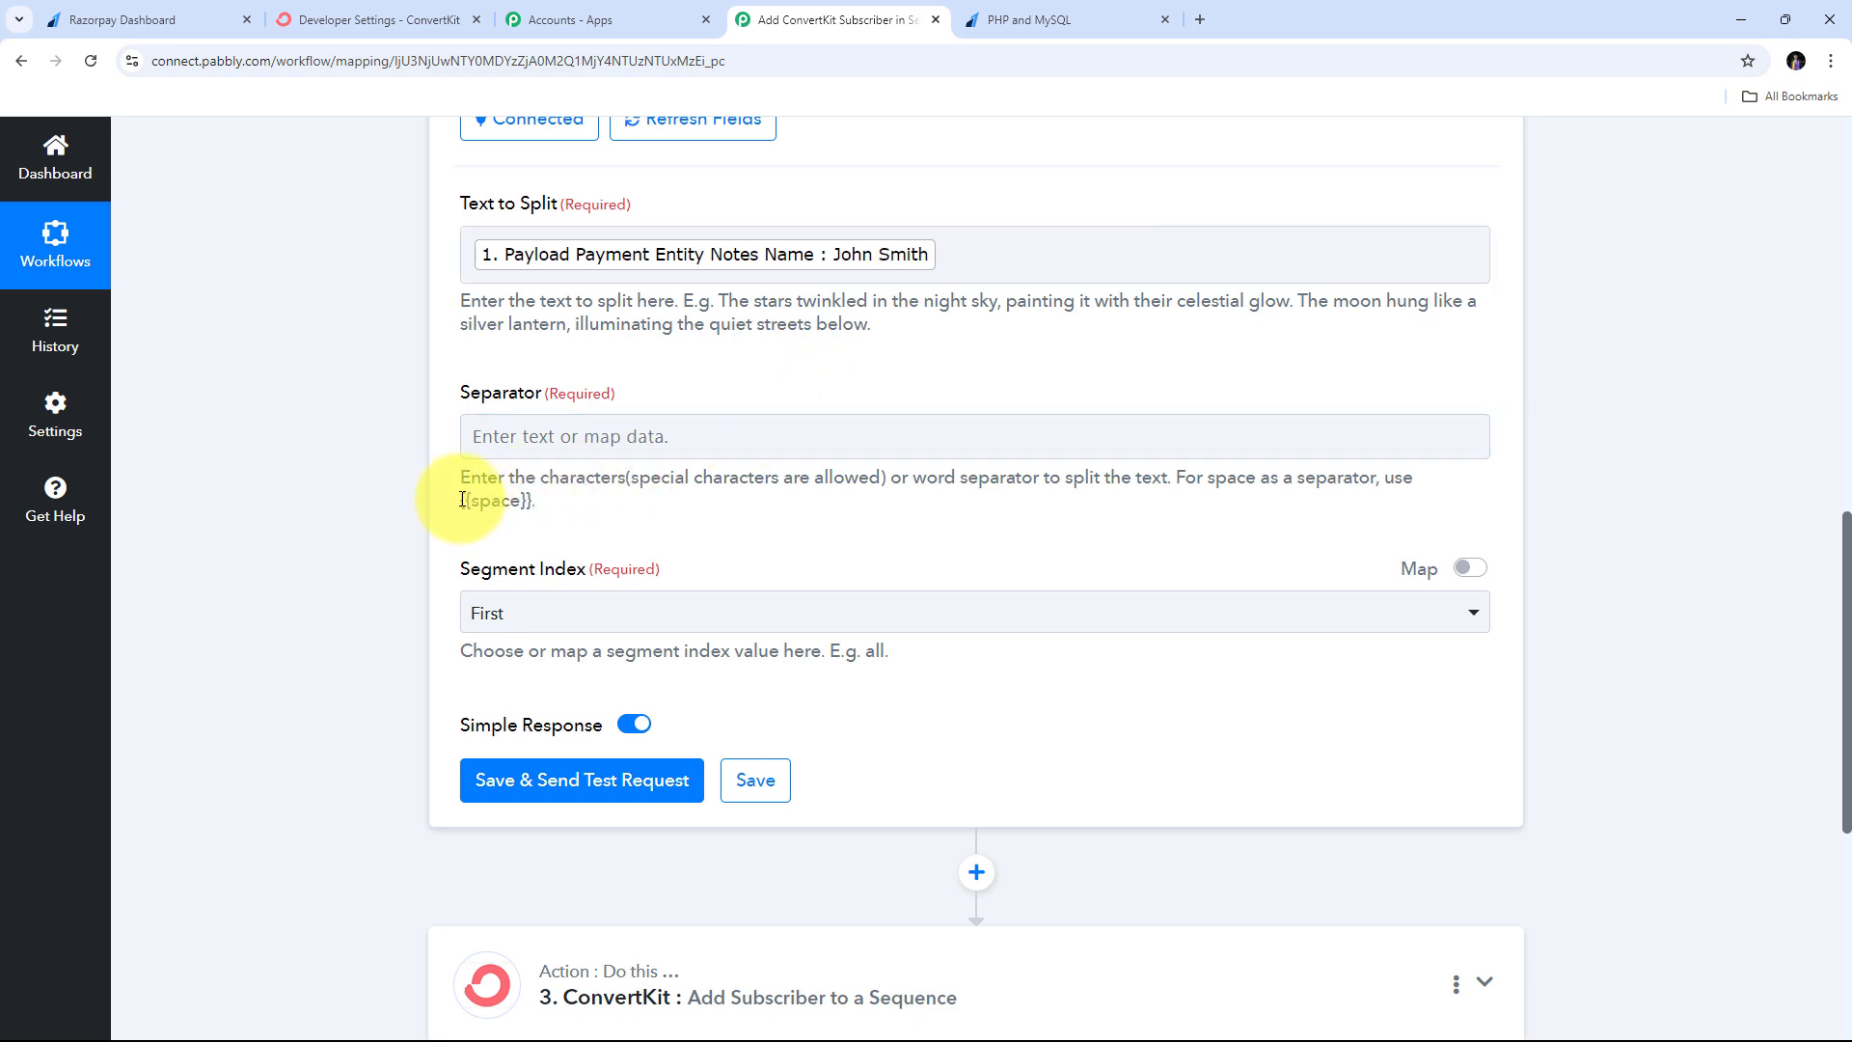
# - Set the Separator to {{space}} and the Segment Index to All
pyautogui.moveTo(462, 500); pyautogui.dragTo(501, 523)
pyautogui.hotkey('ctrl', 'c')
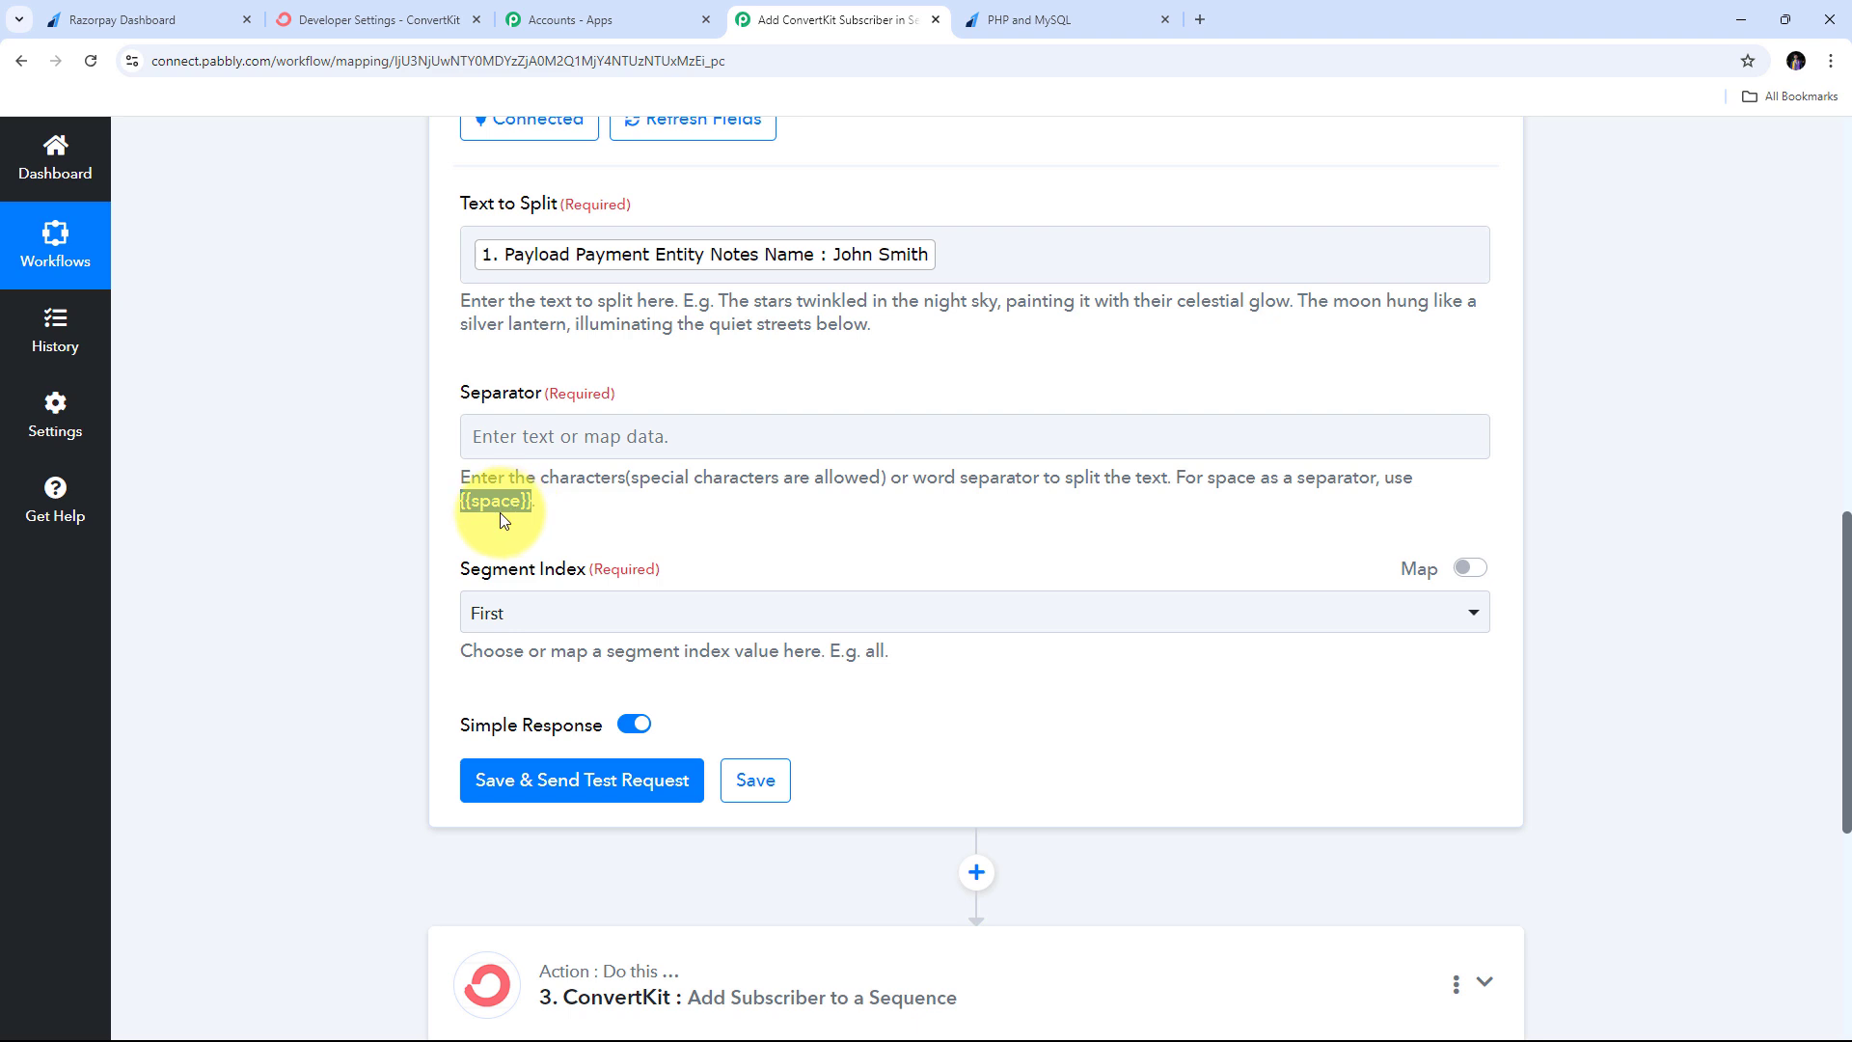
pyautogui.click(514, 436)
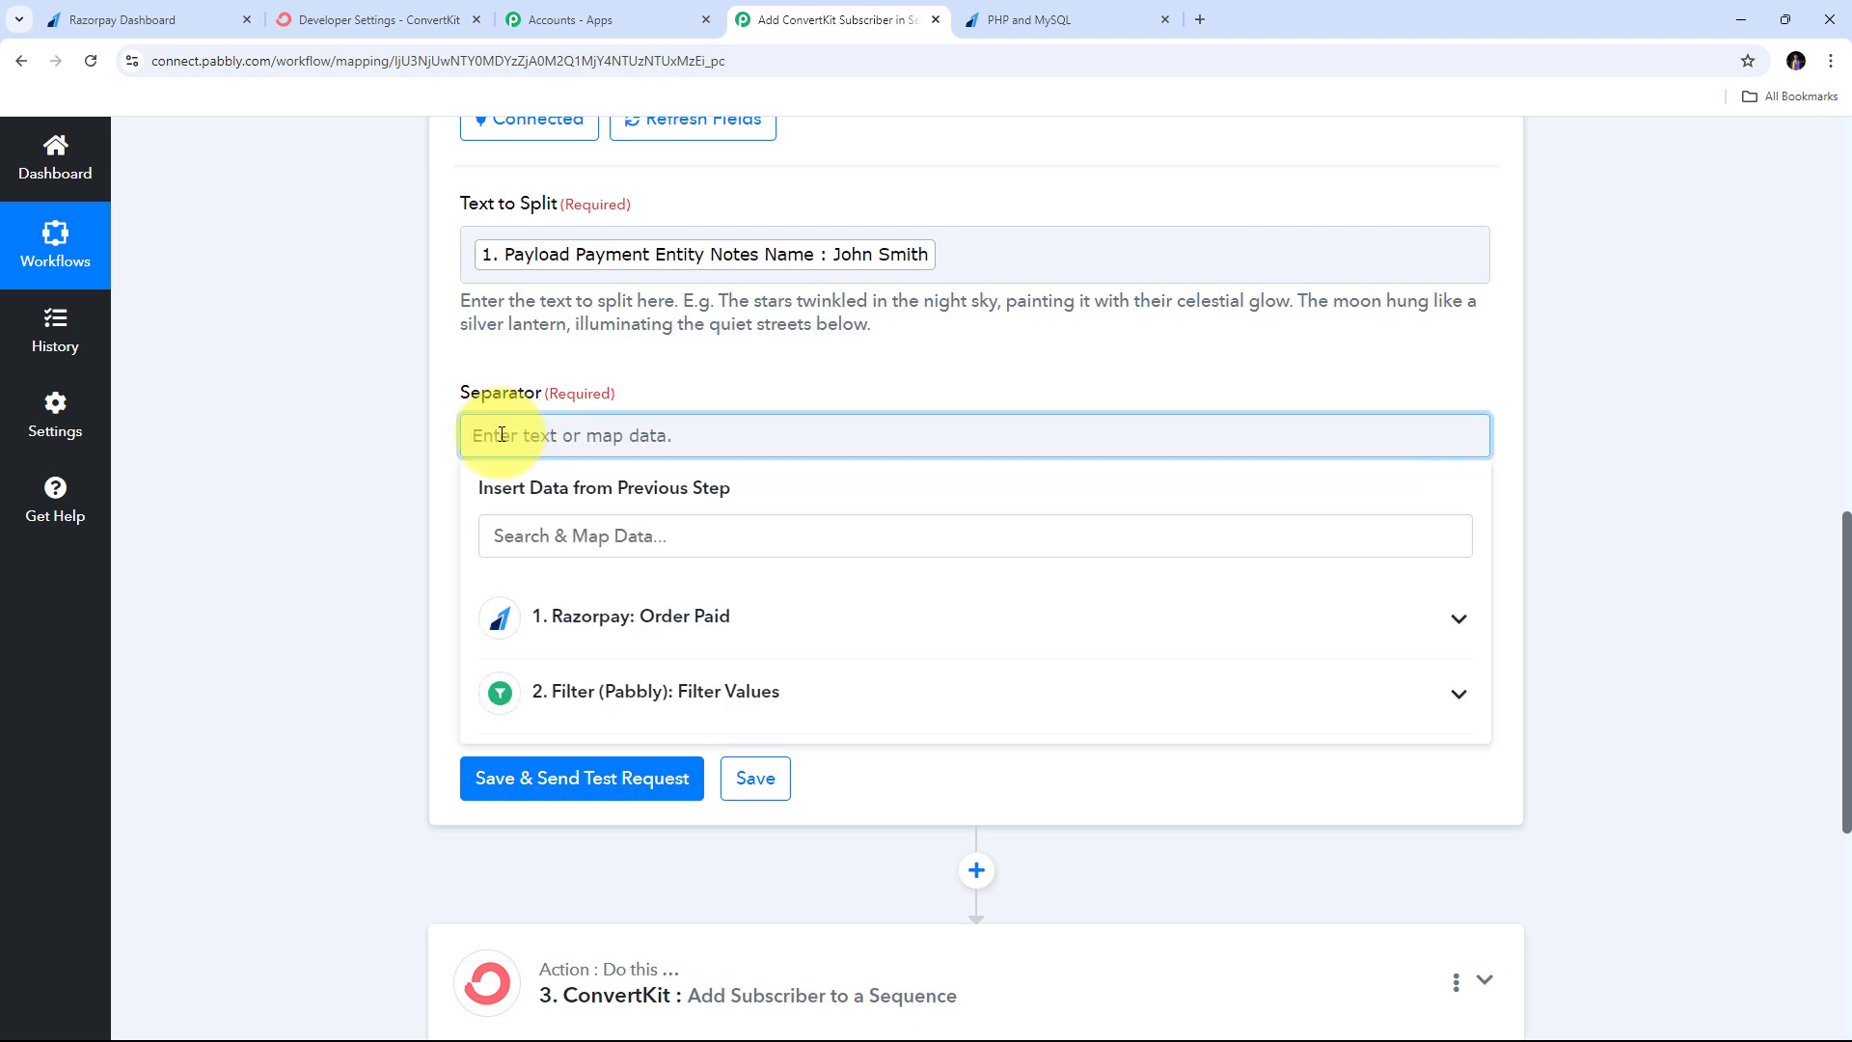
pyautogui.hotkey('ctrl', 'v')
pyautogui.click(621, 373)
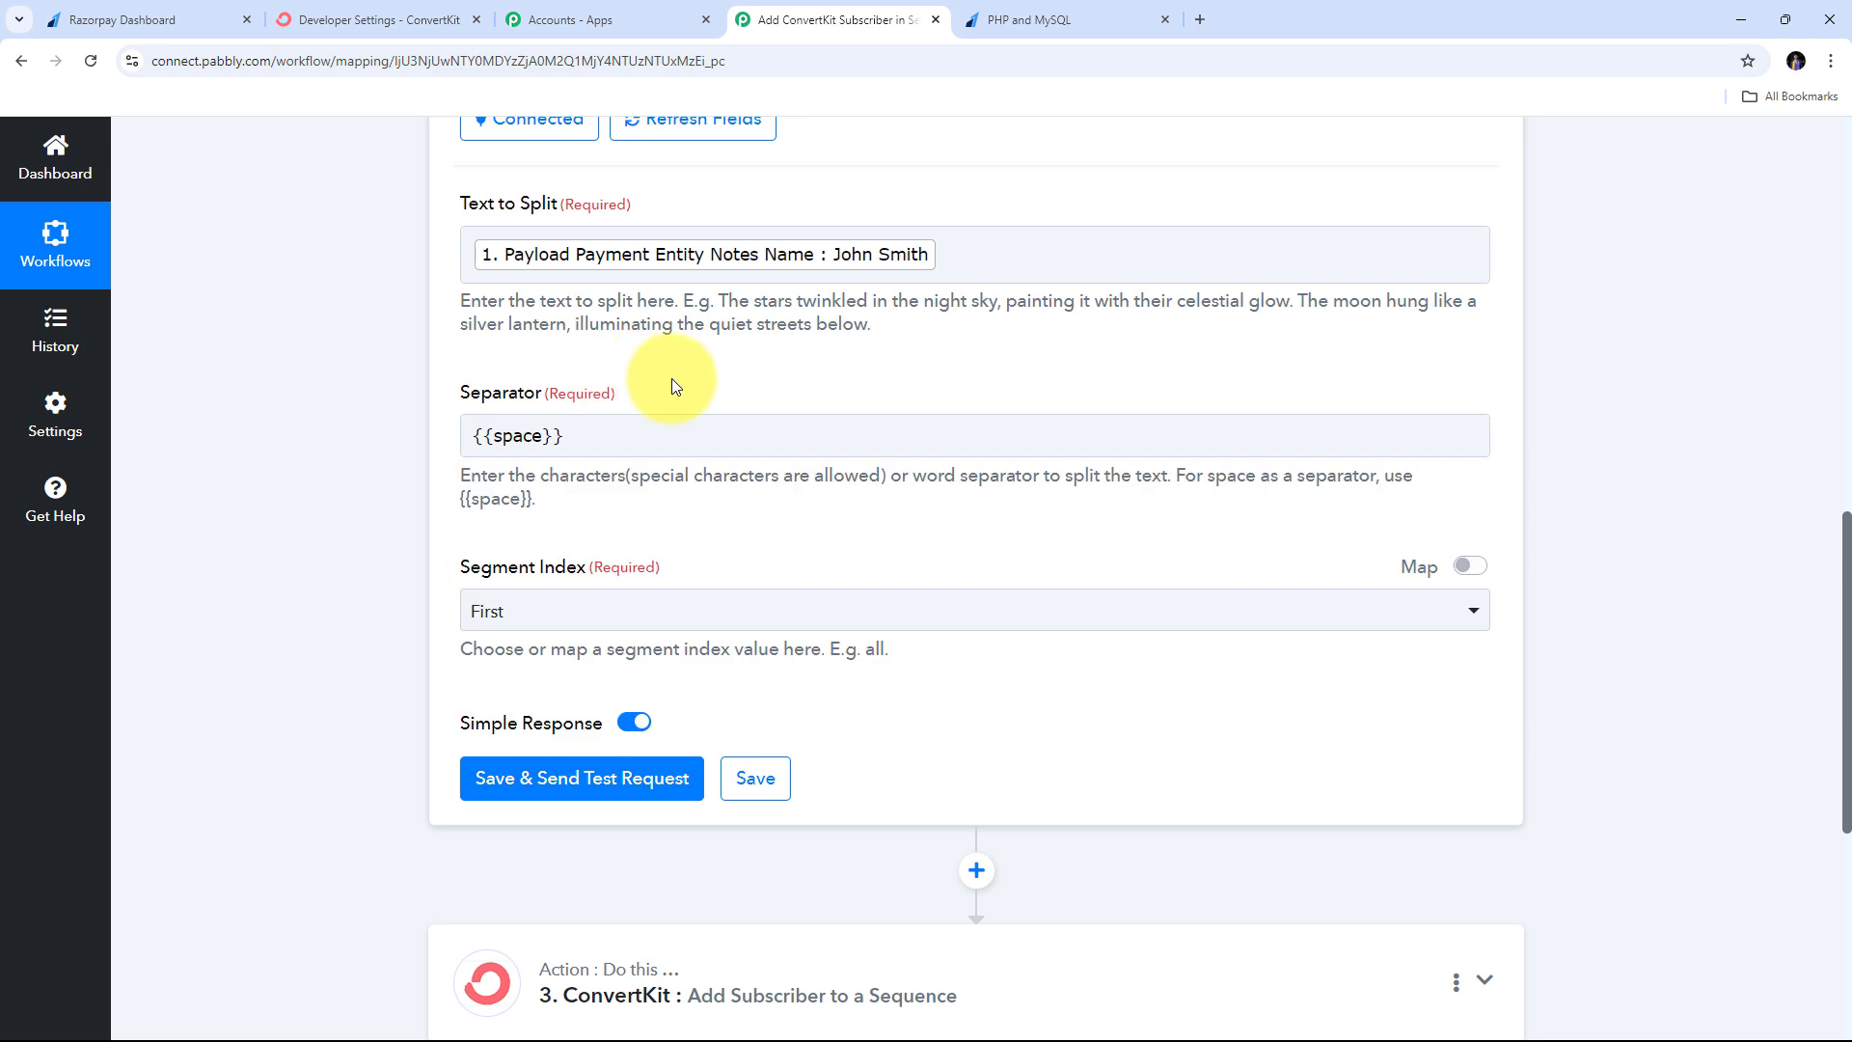
pyautogui.scroll(-1, 627, 405)
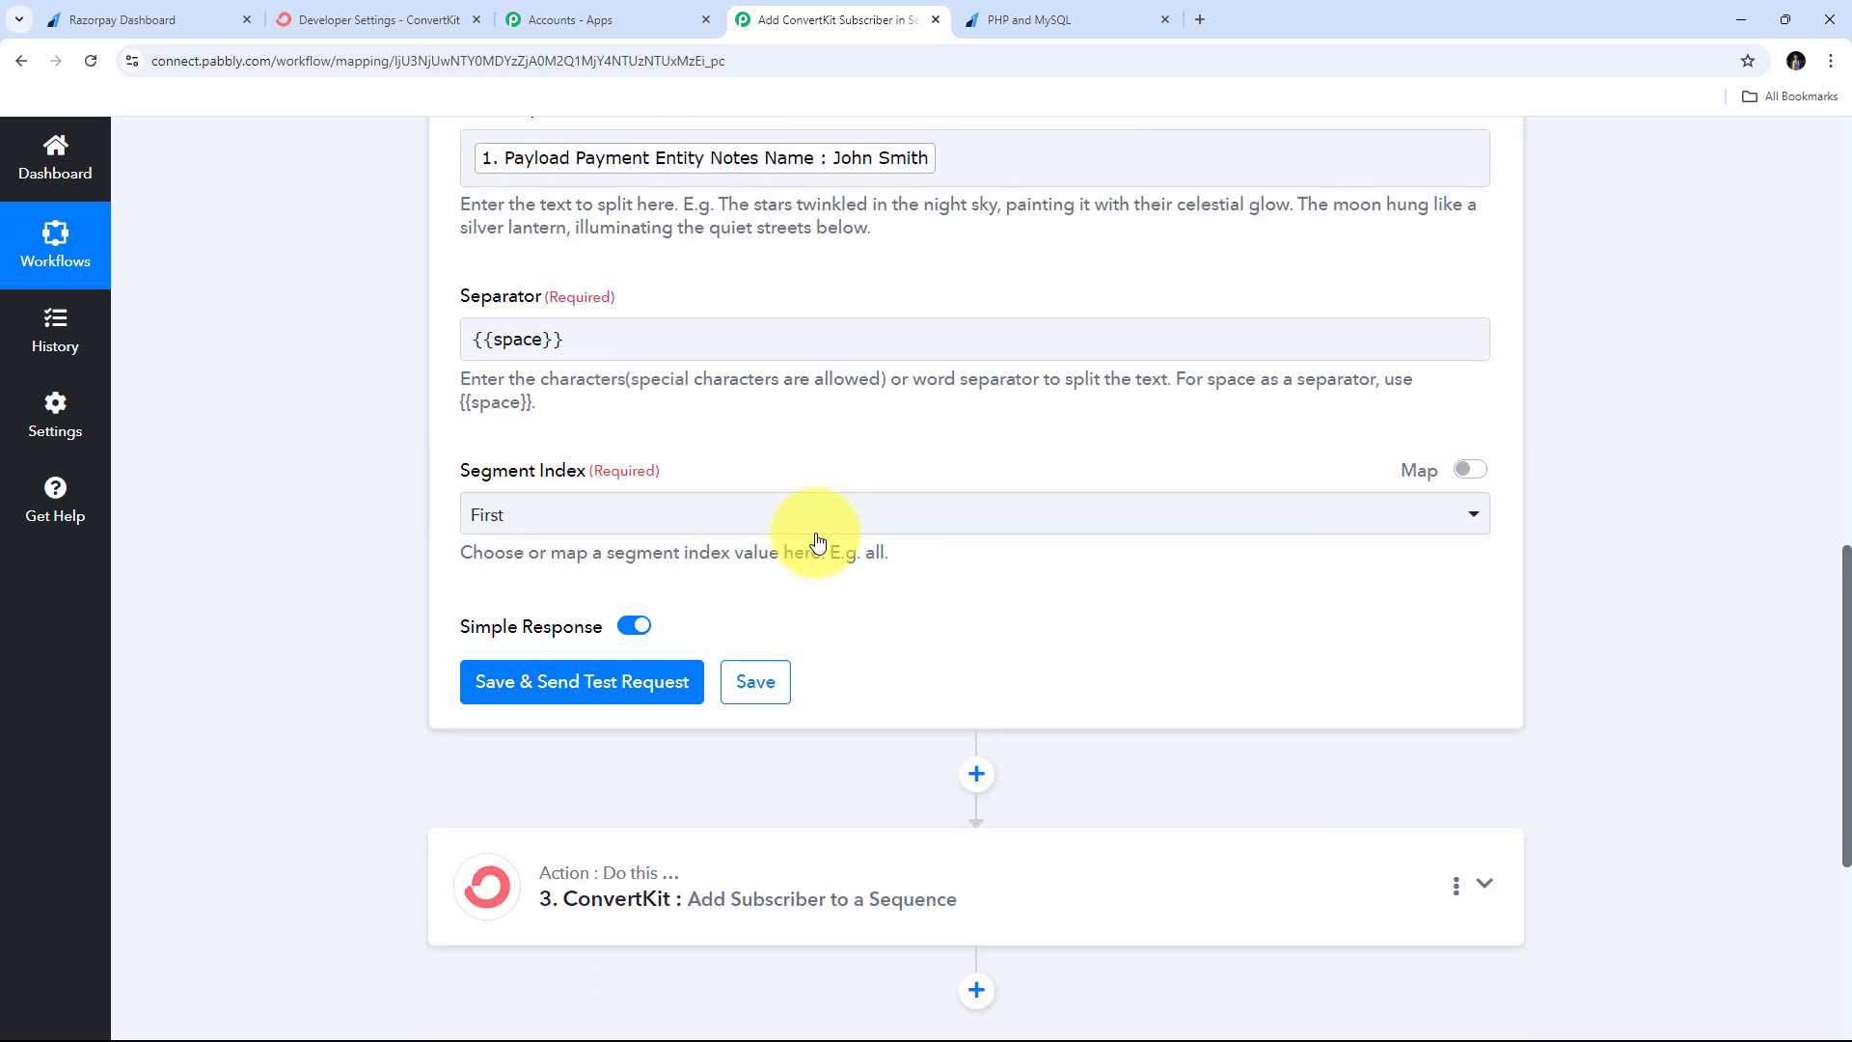
pyautogui.click(785, 521)
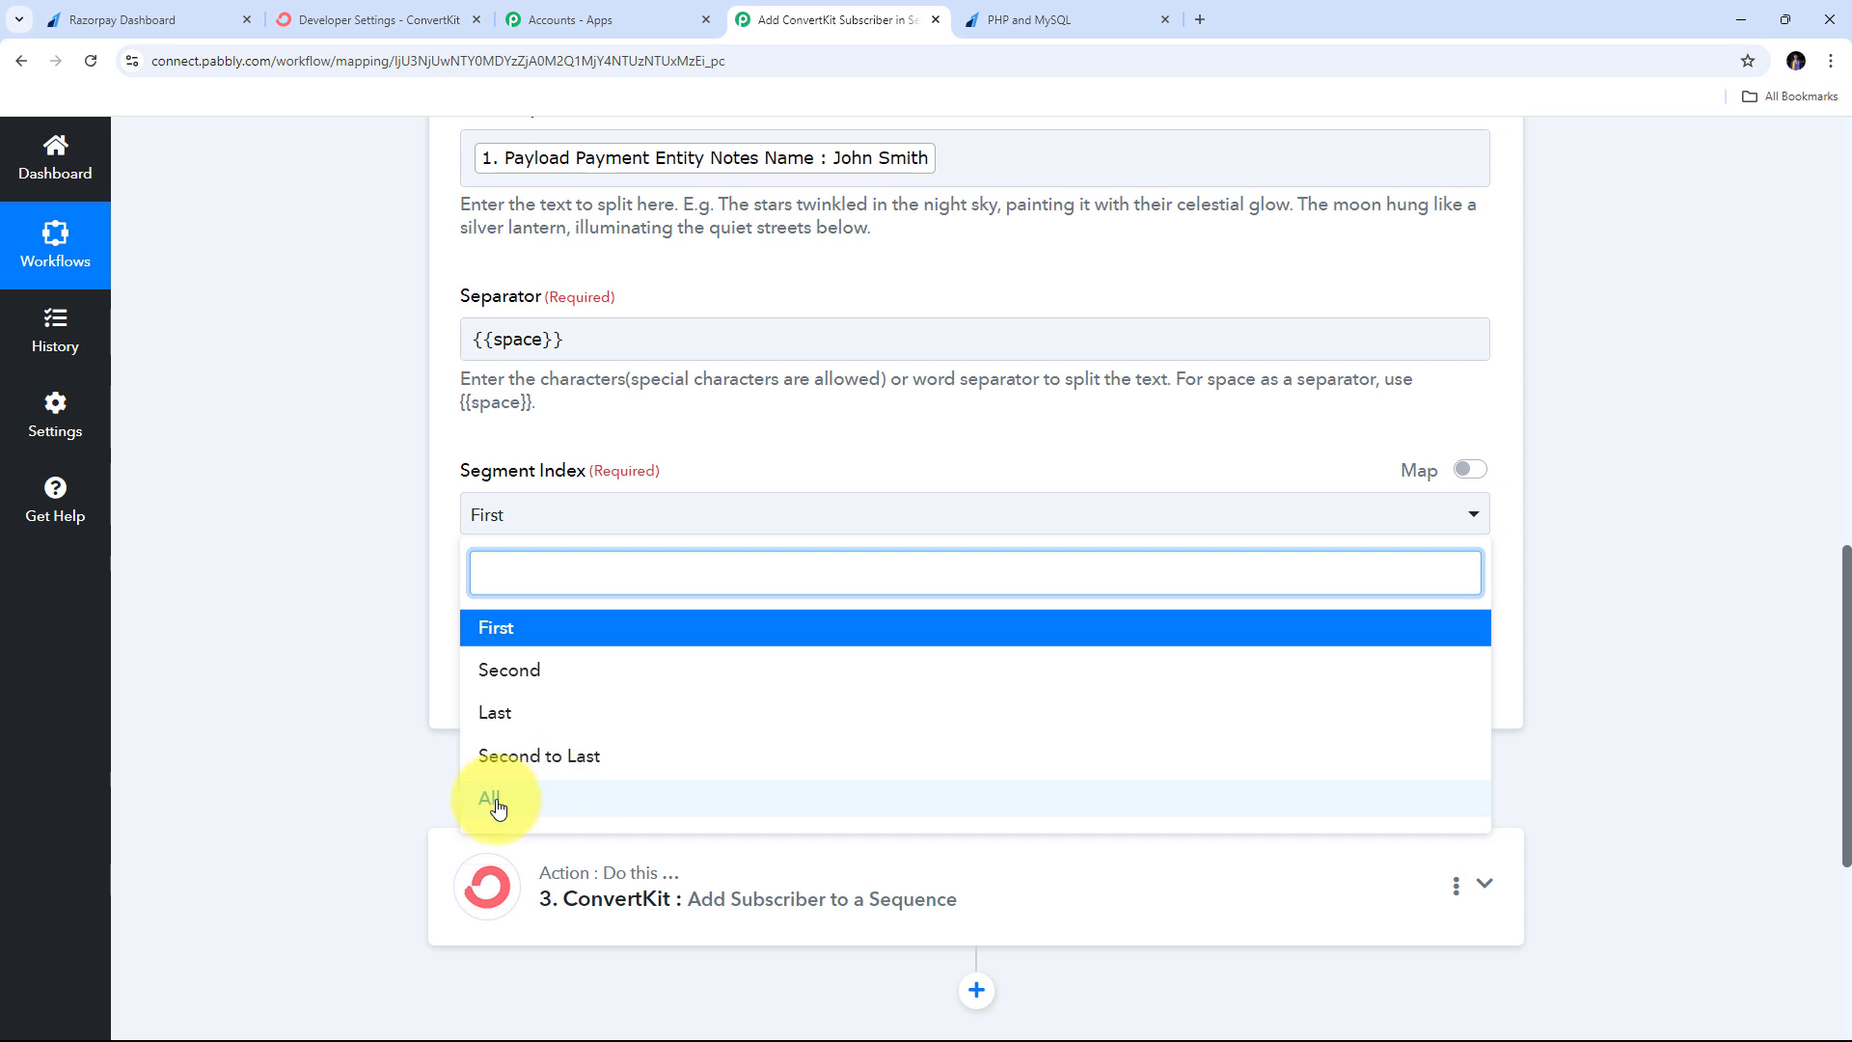
pyautogui.click(514, 800)
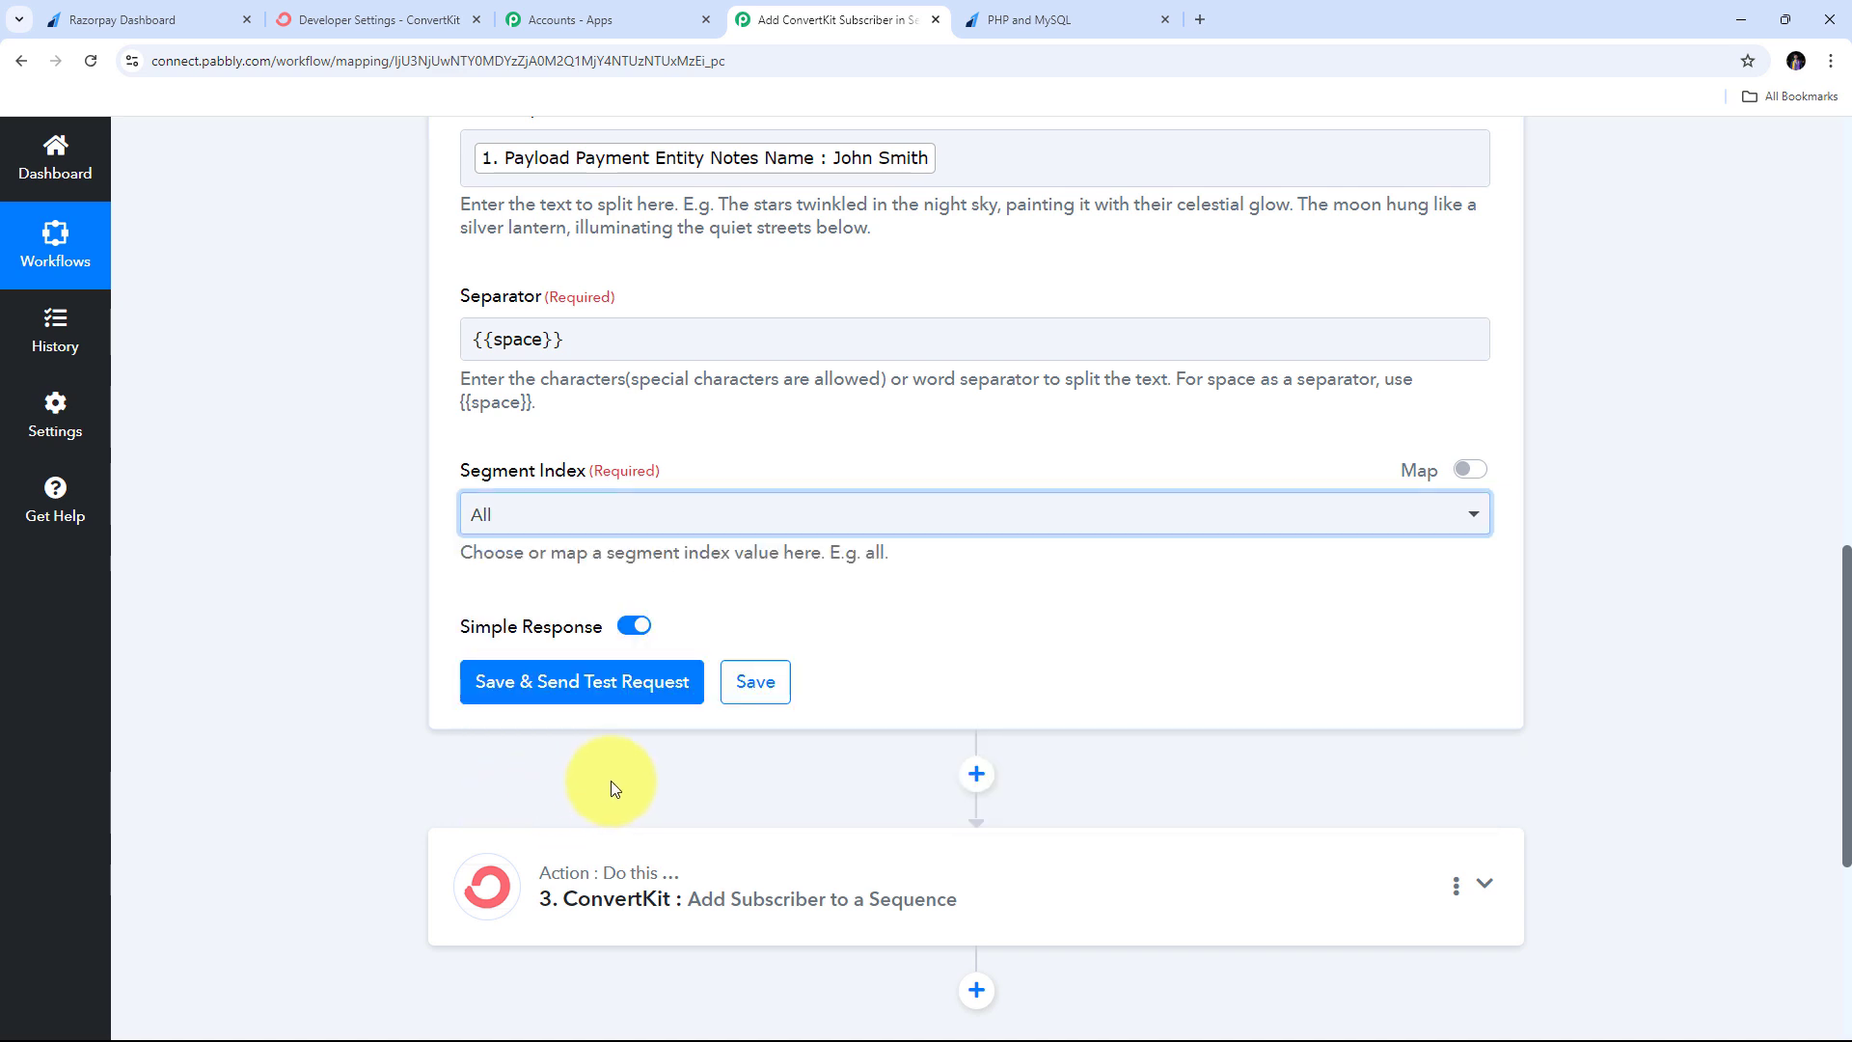
# - Save the Split Text step and test it, checking the separate first- and last-name results
pyautogui.click(583, 687)
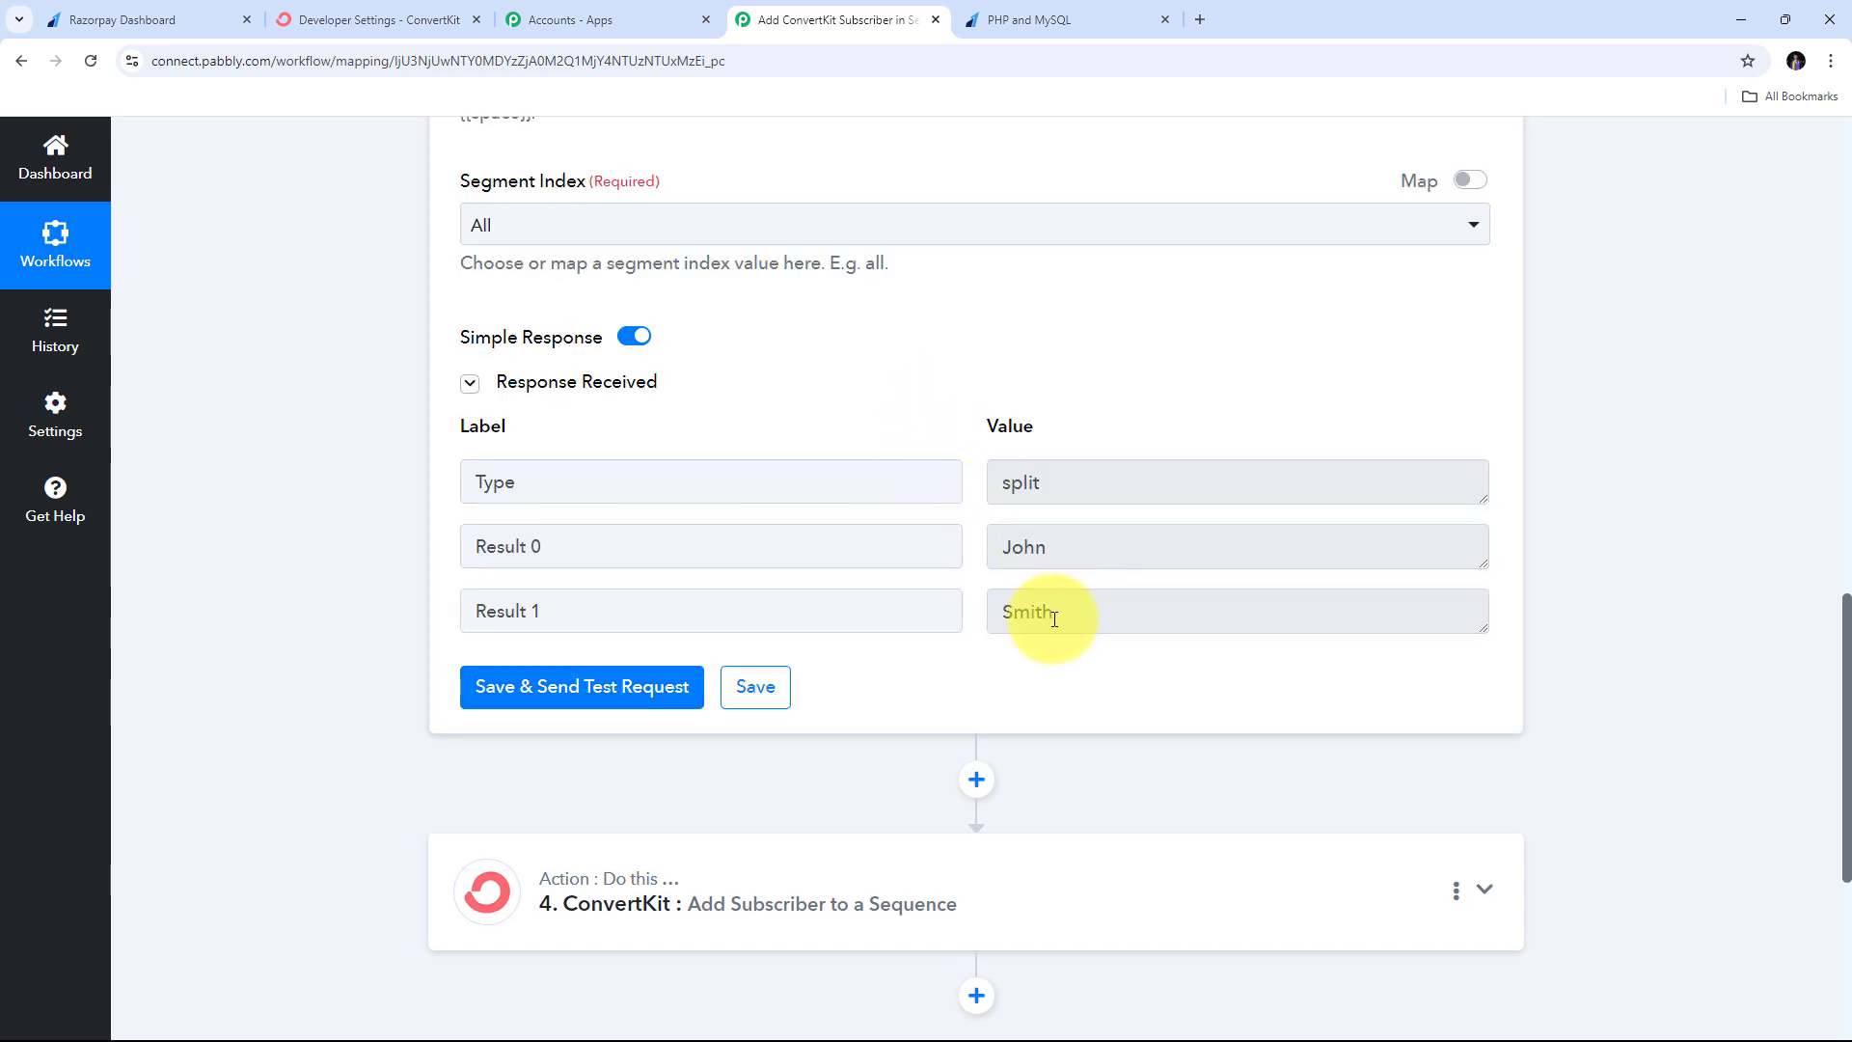
pyautogui.moveTo(1080, 550); pyautogui.dragTo(951, 551)
pyautogui.click(975, 681)
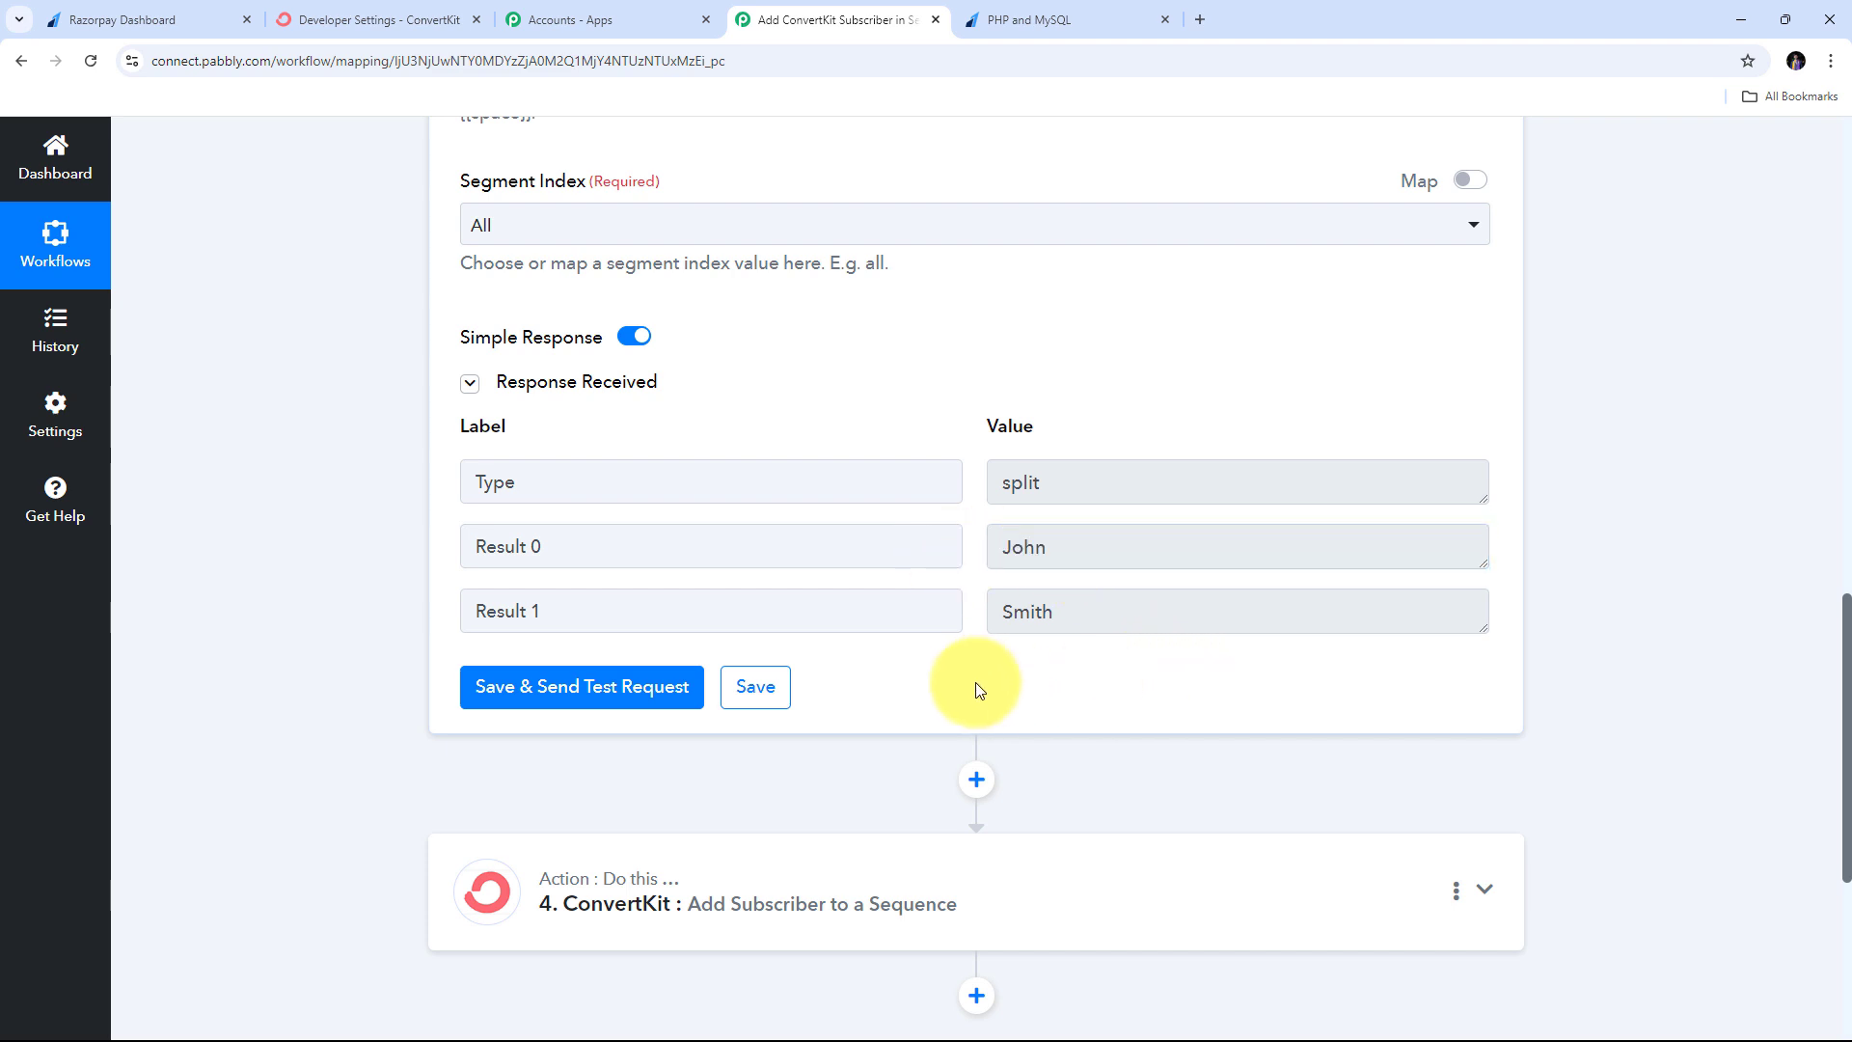
pyautogui.scroll(-4, 1162, 512)
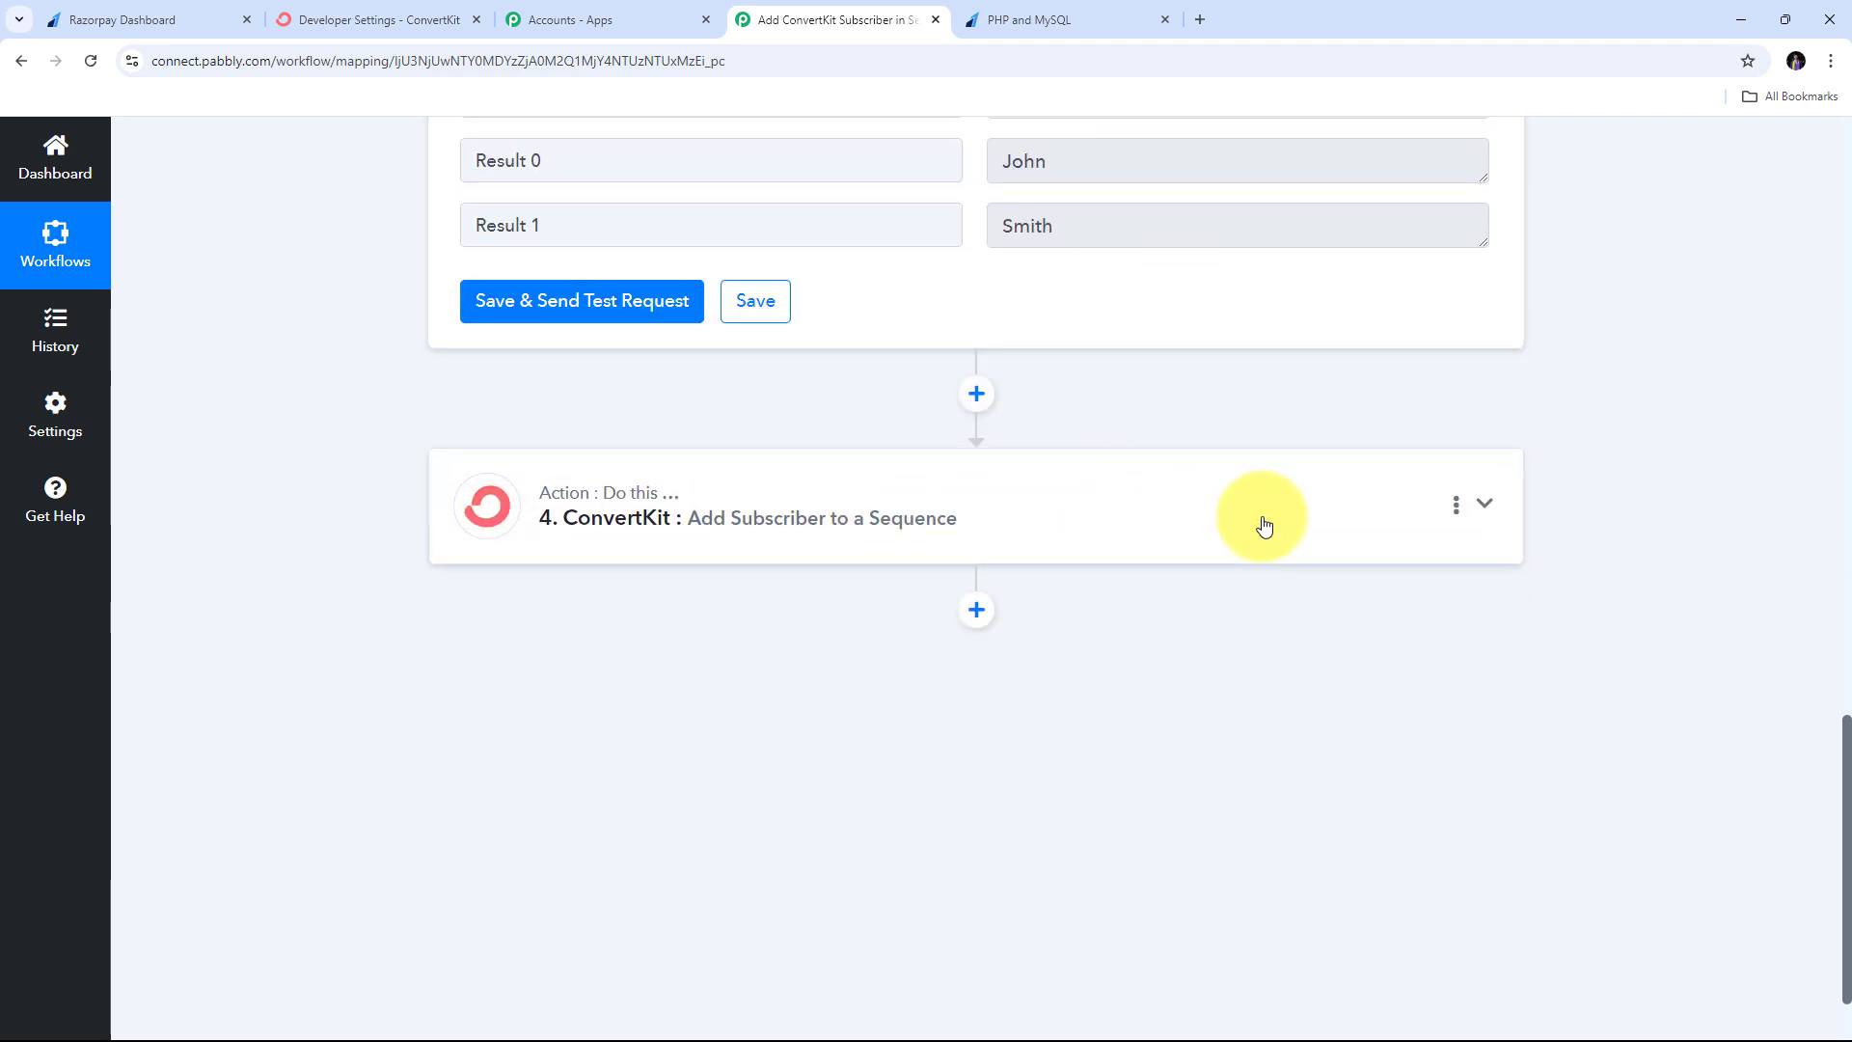
# - Map ConvertKit First Name to Split Text Result 0 and Last Name to Result 1
pyautogui.click(1482, 504)
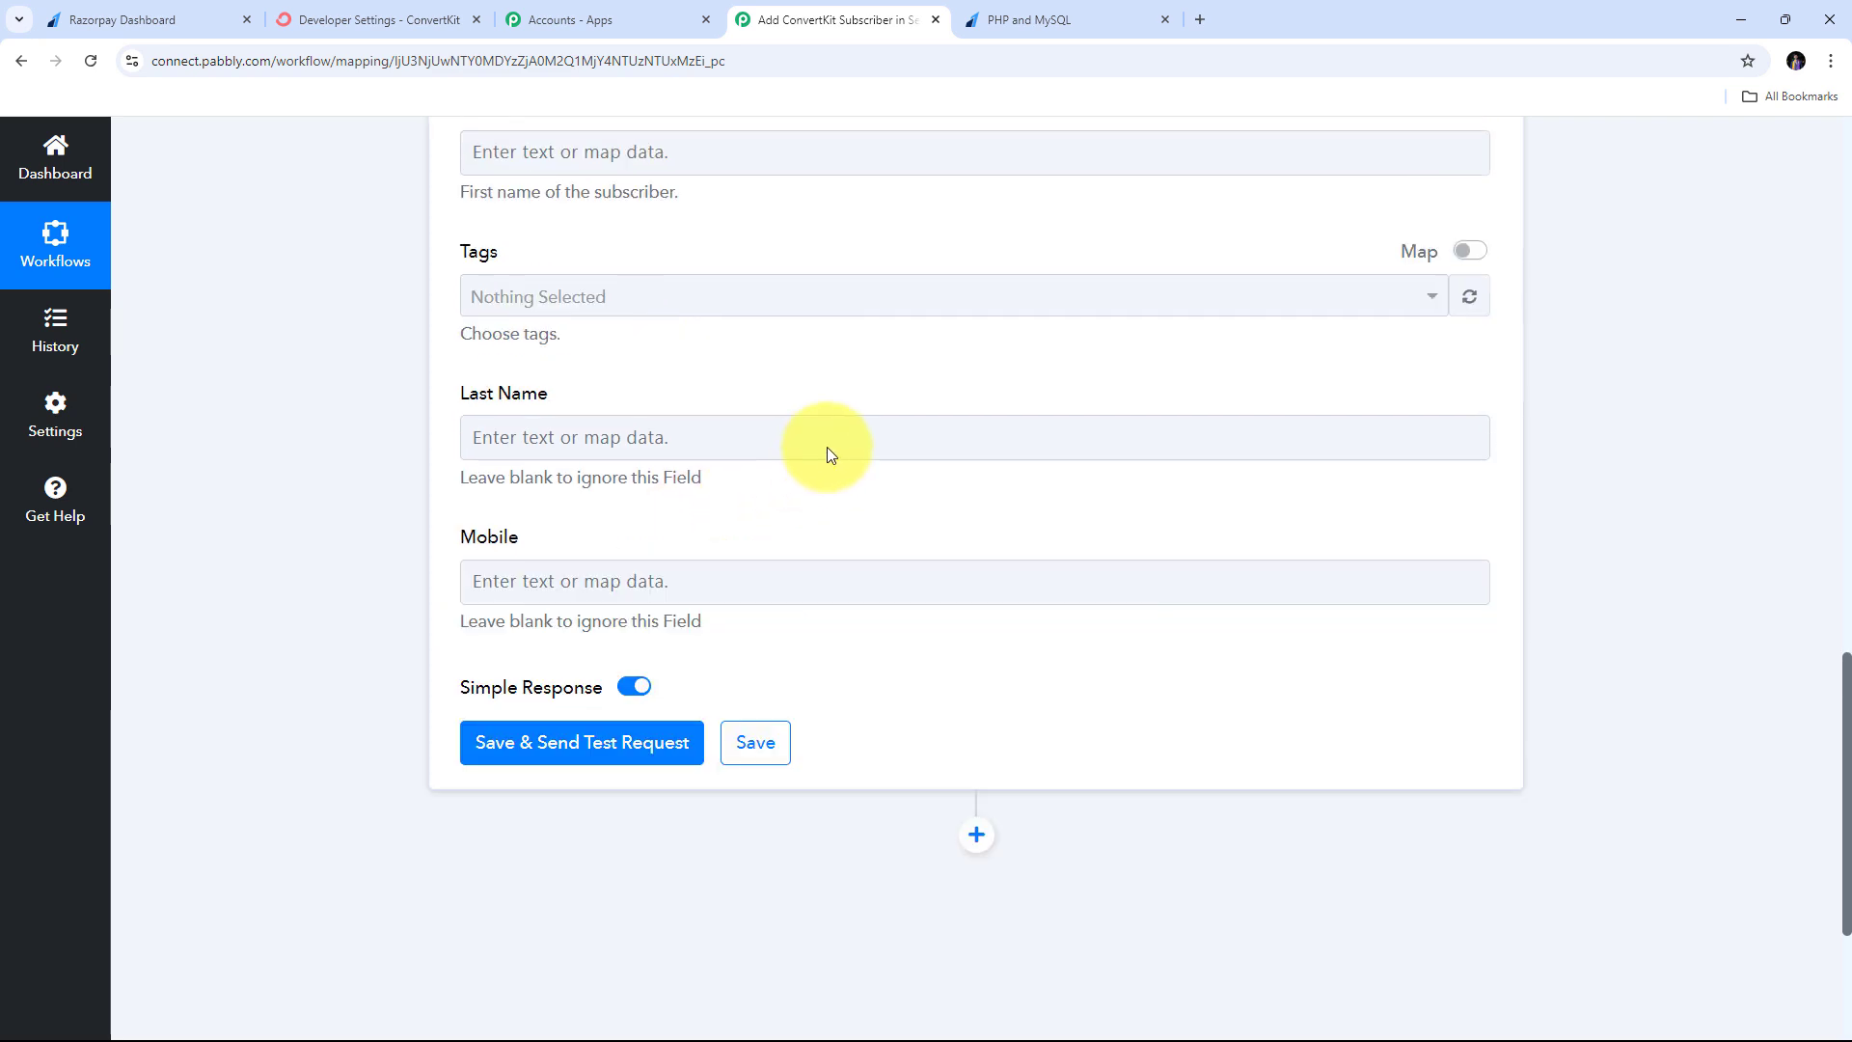
pyautogui.scroll(5, 827, 451)
pyautogui.scroll(-2, 736, 447)
pyautogui.click(552, 439)
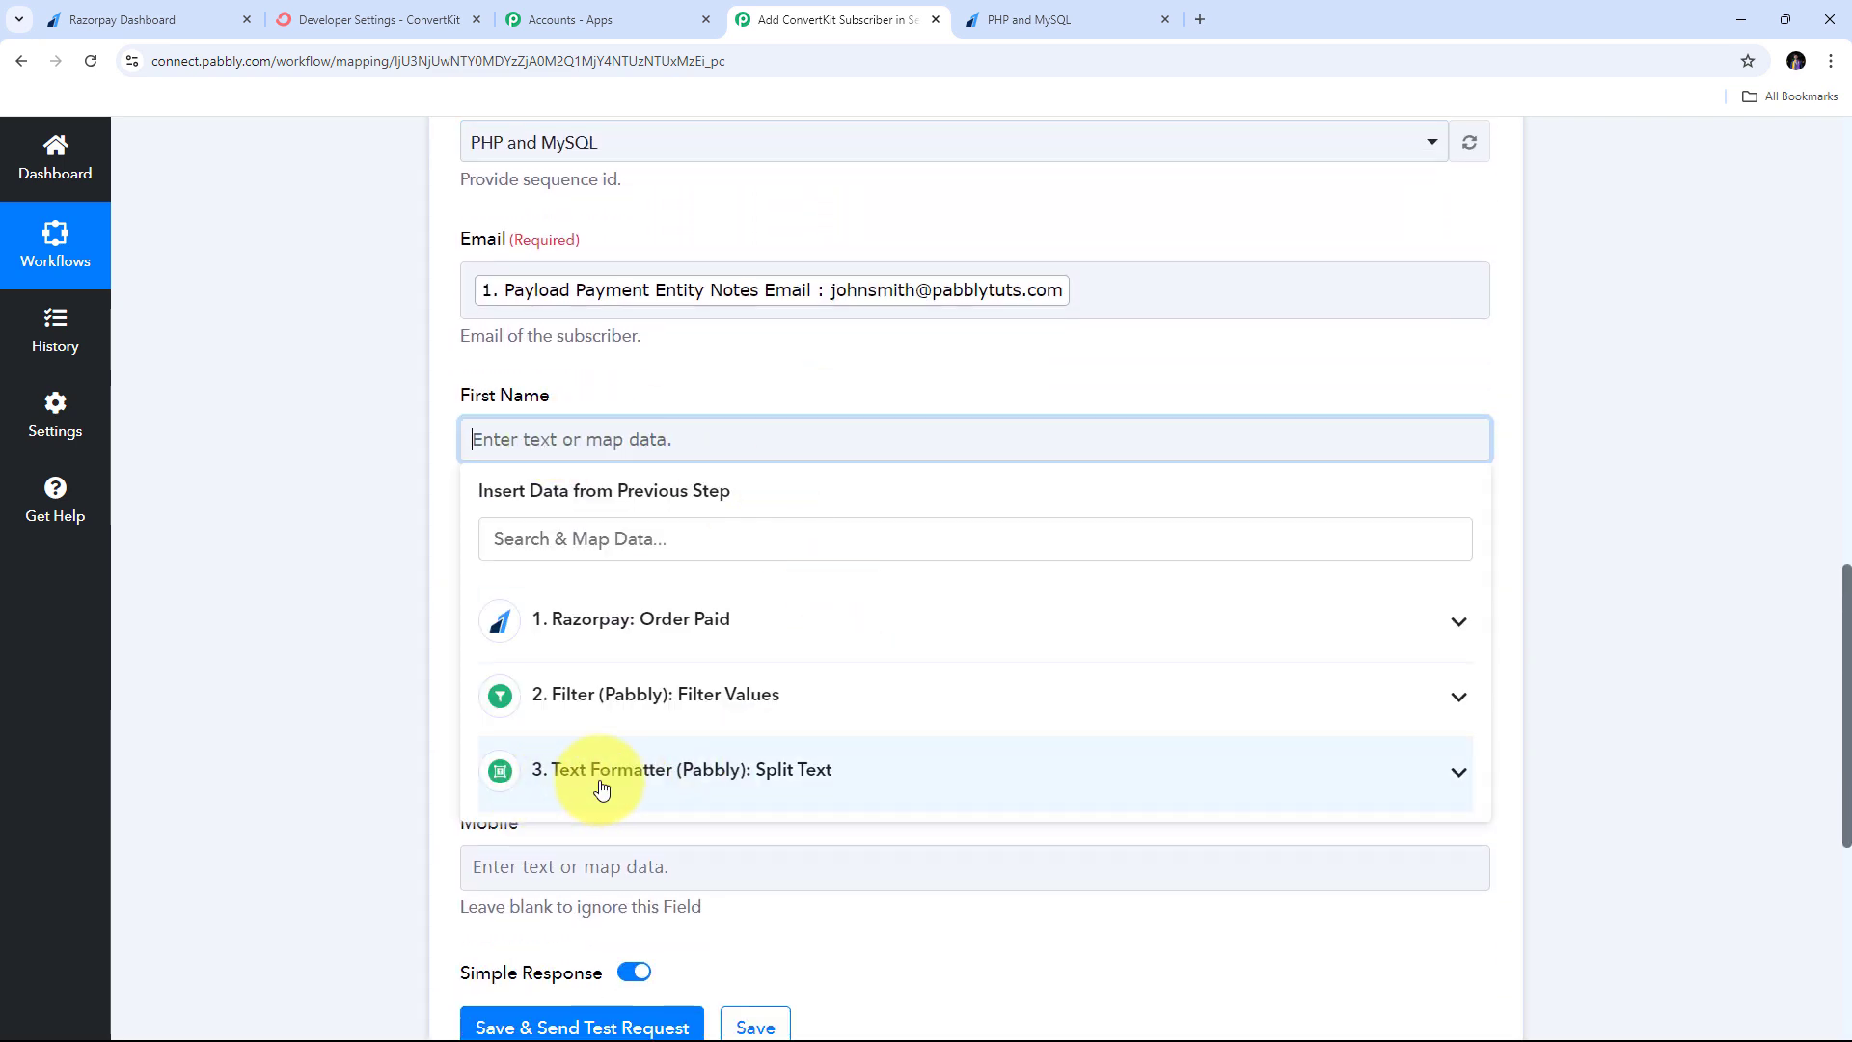
pyautogui.click(662, 771)
pyautogui.scroll(-3, 707, 769)
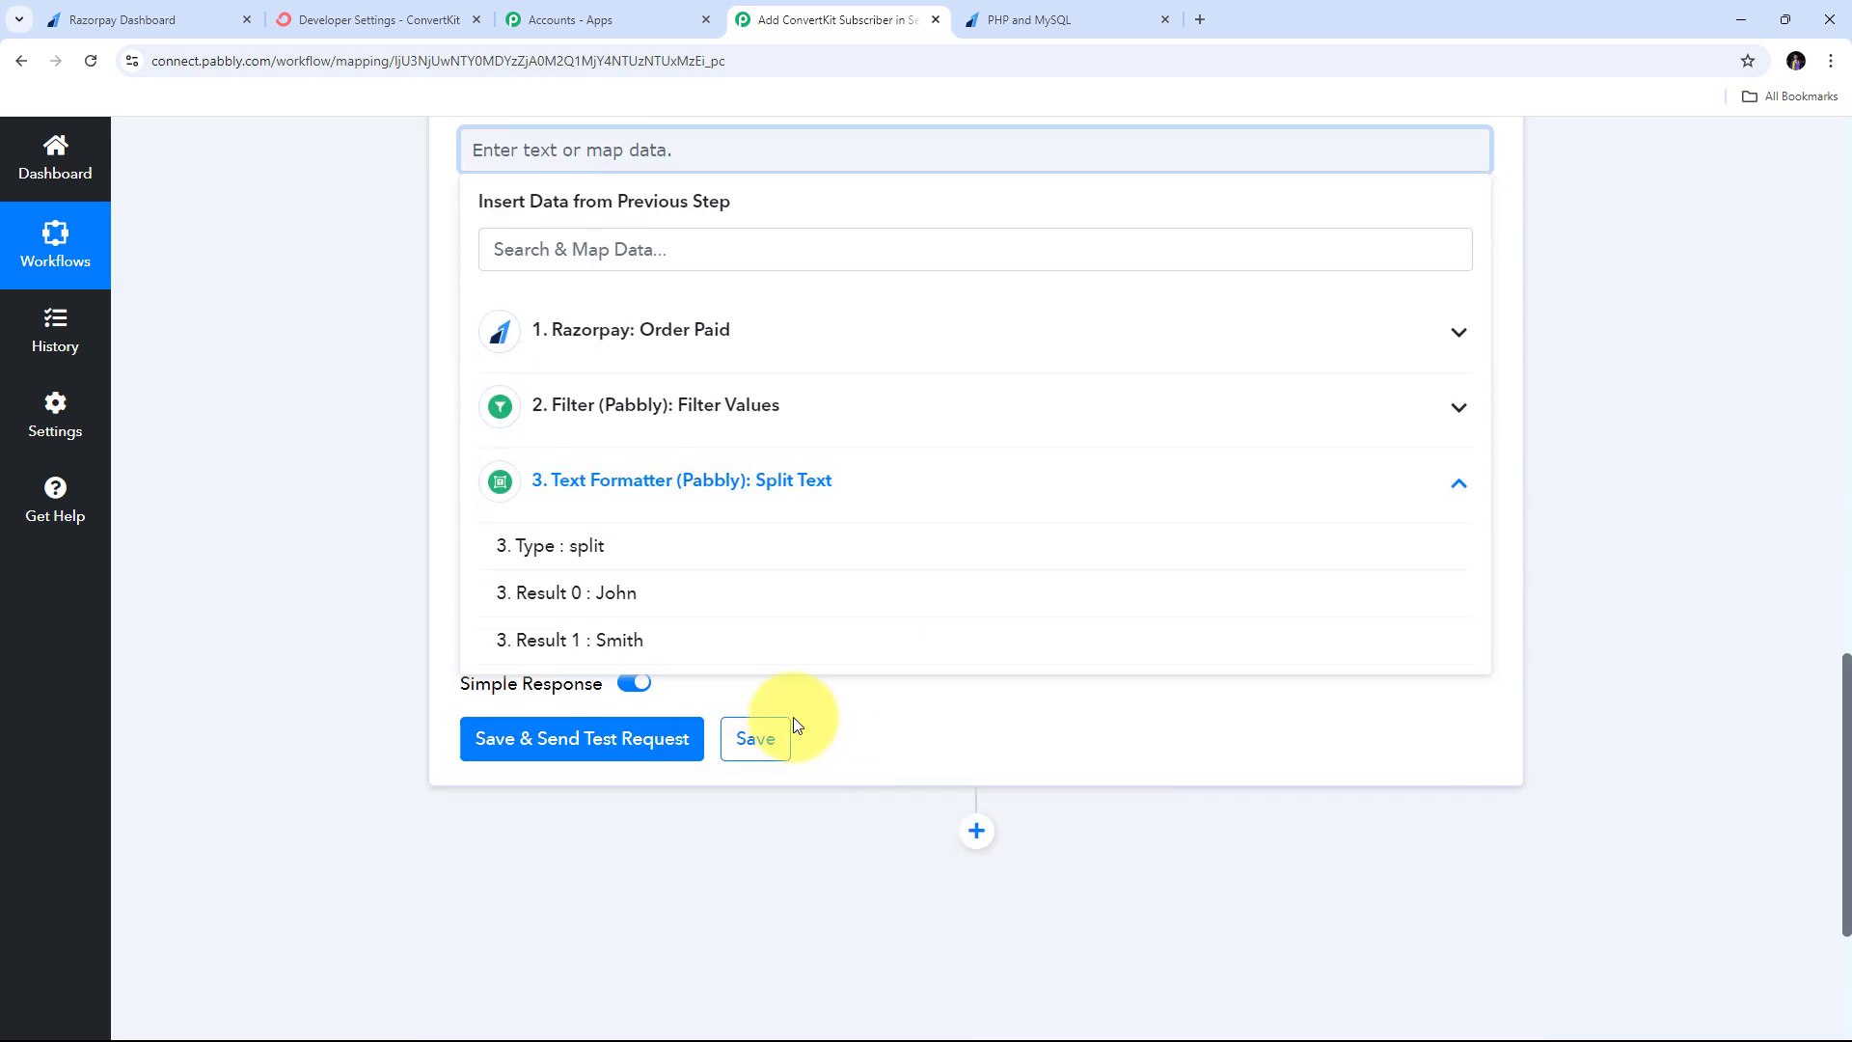
pyautogui.click(636, 594)
pyautogui.scroll(2, 389, 477)
pyautogui.click(390, 478)
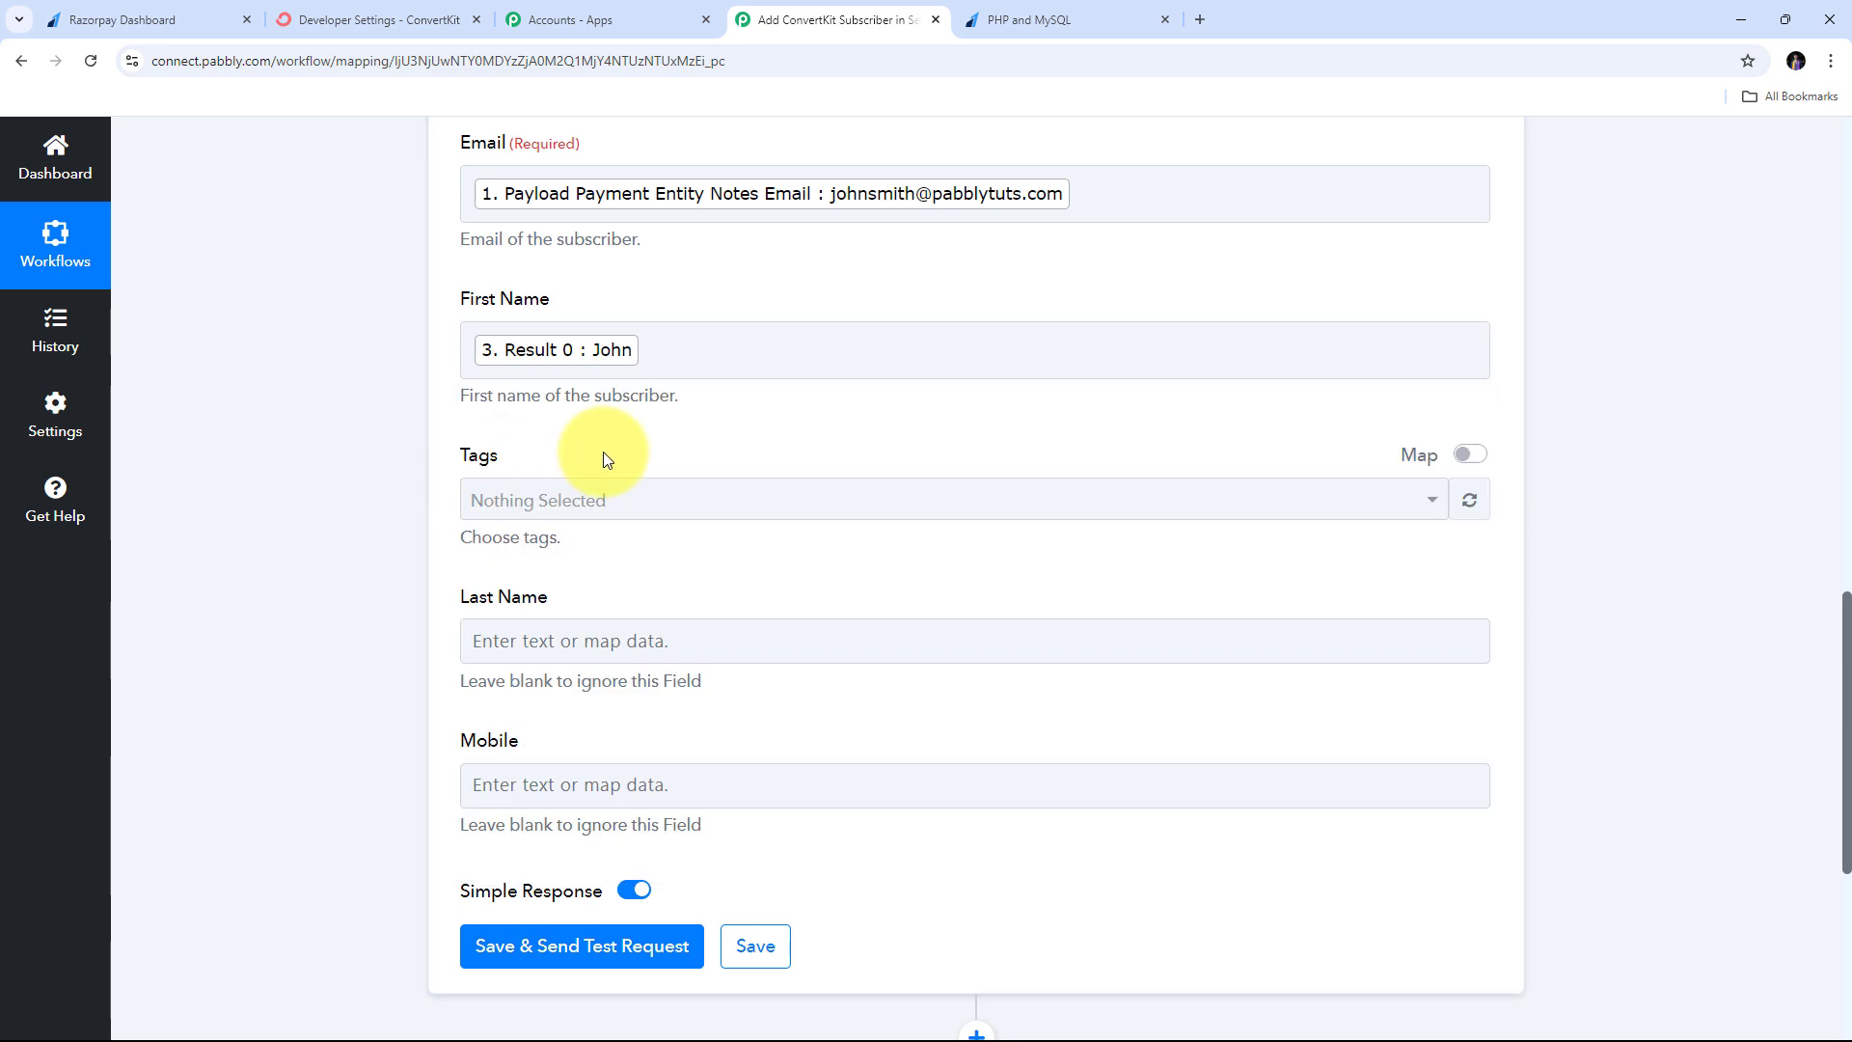
pyautogui.click(548, 629)
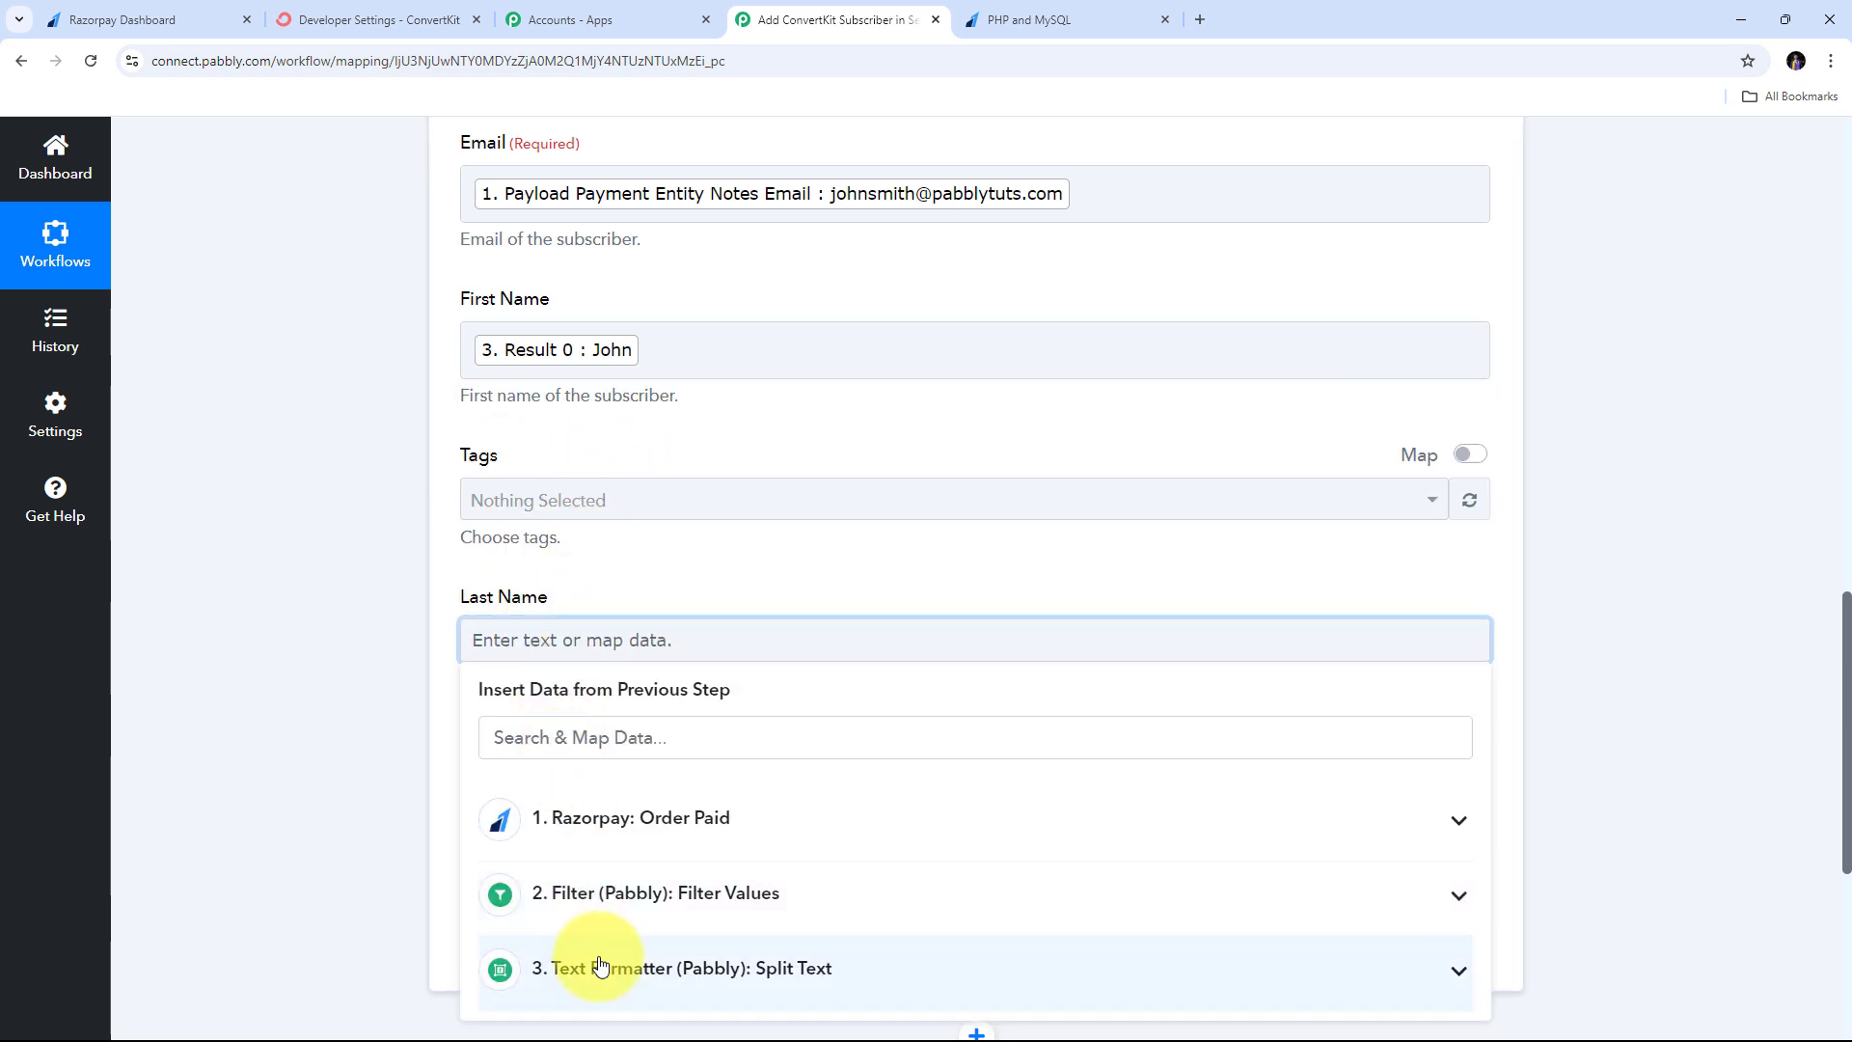
pyautogui.scroll(-2, 656, 818)
pyautogui.click(621, 934)
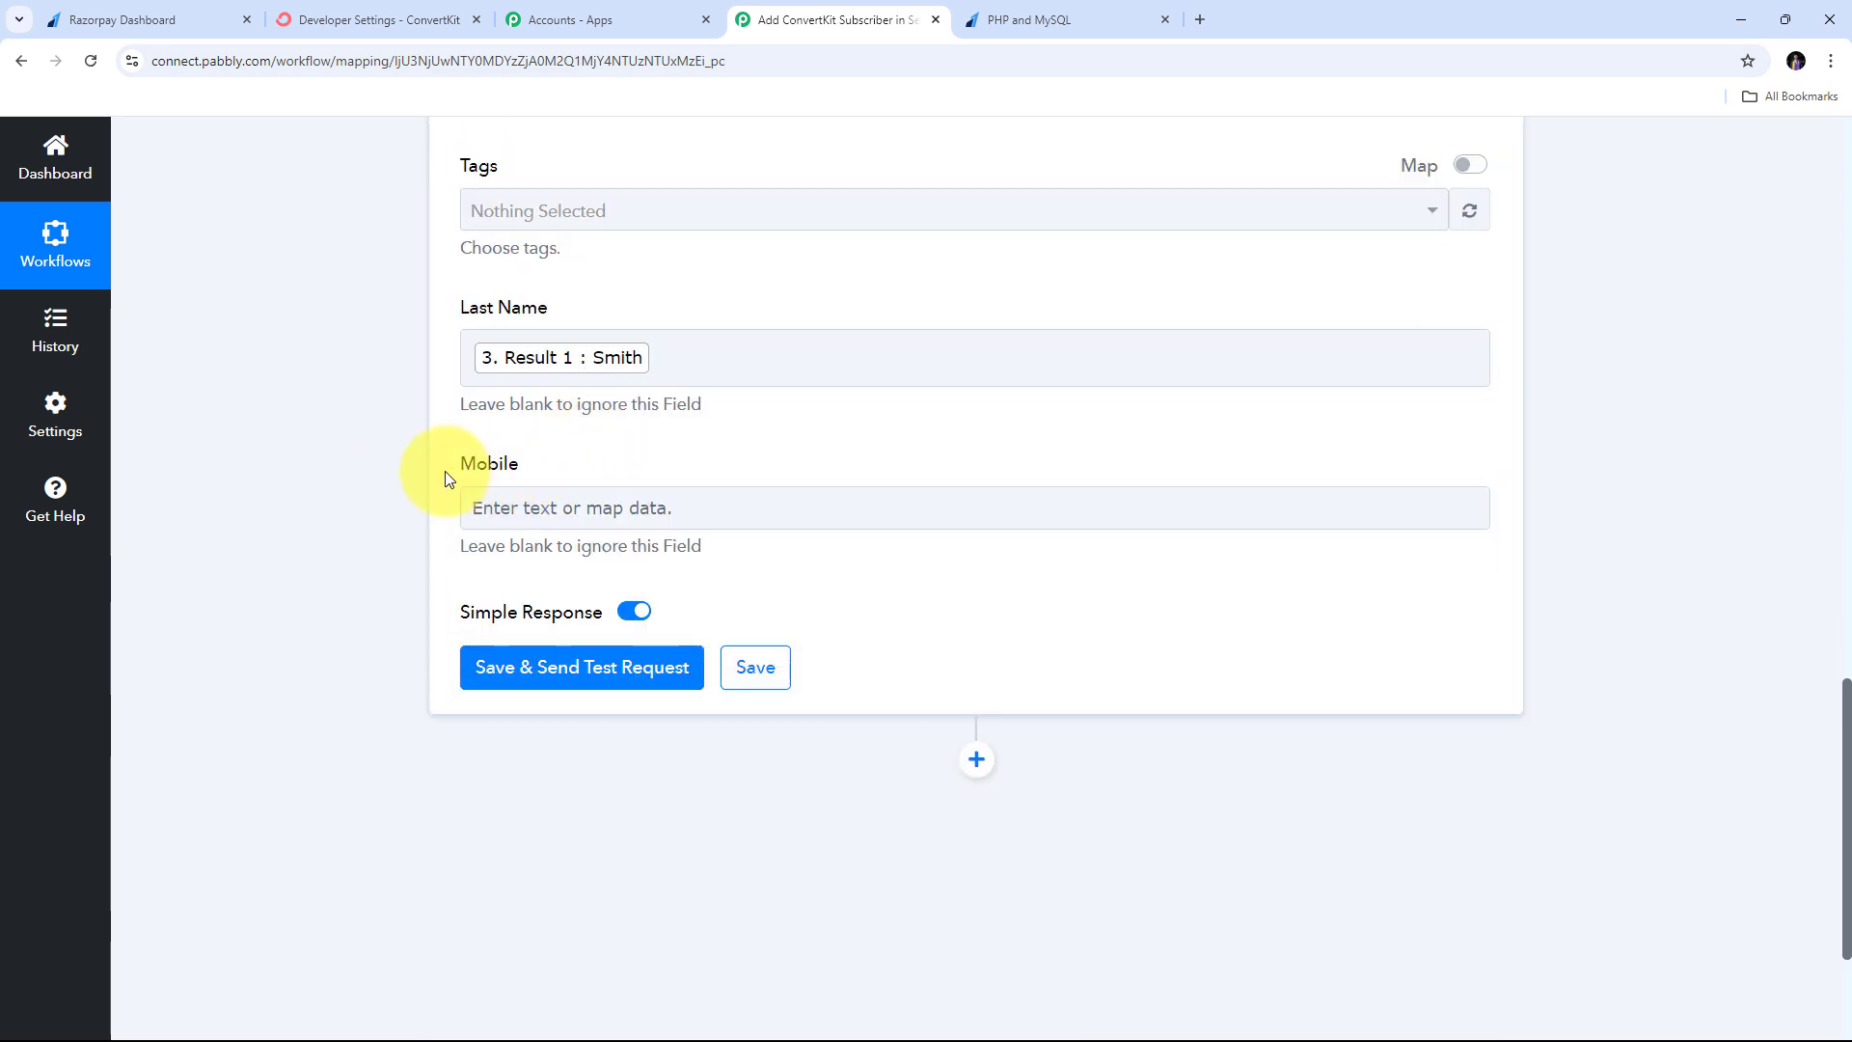
# - Map Payload Payment Entity Notes Phone into Mobile and review the mapped fields
pyautogui.click(512, 507)
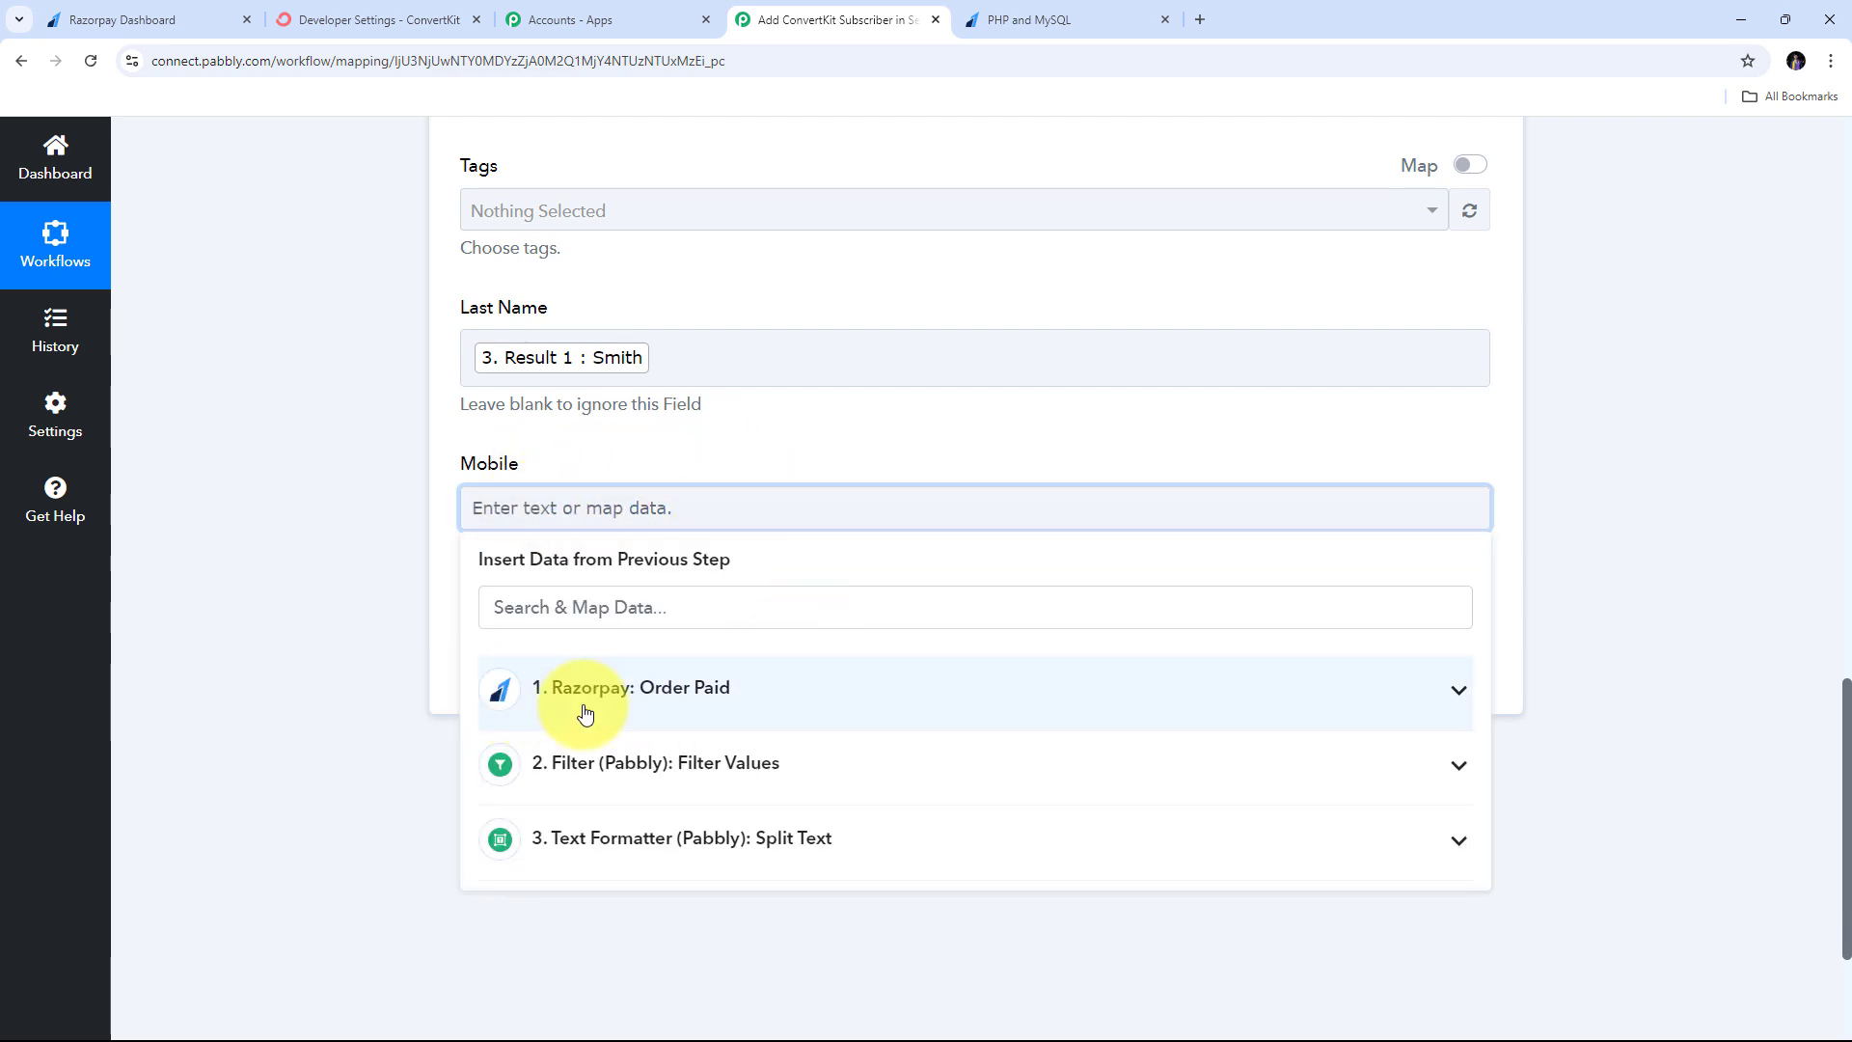
pyautogui.click(738, 703)
pyautogui.scroll(-4, 782, 690)
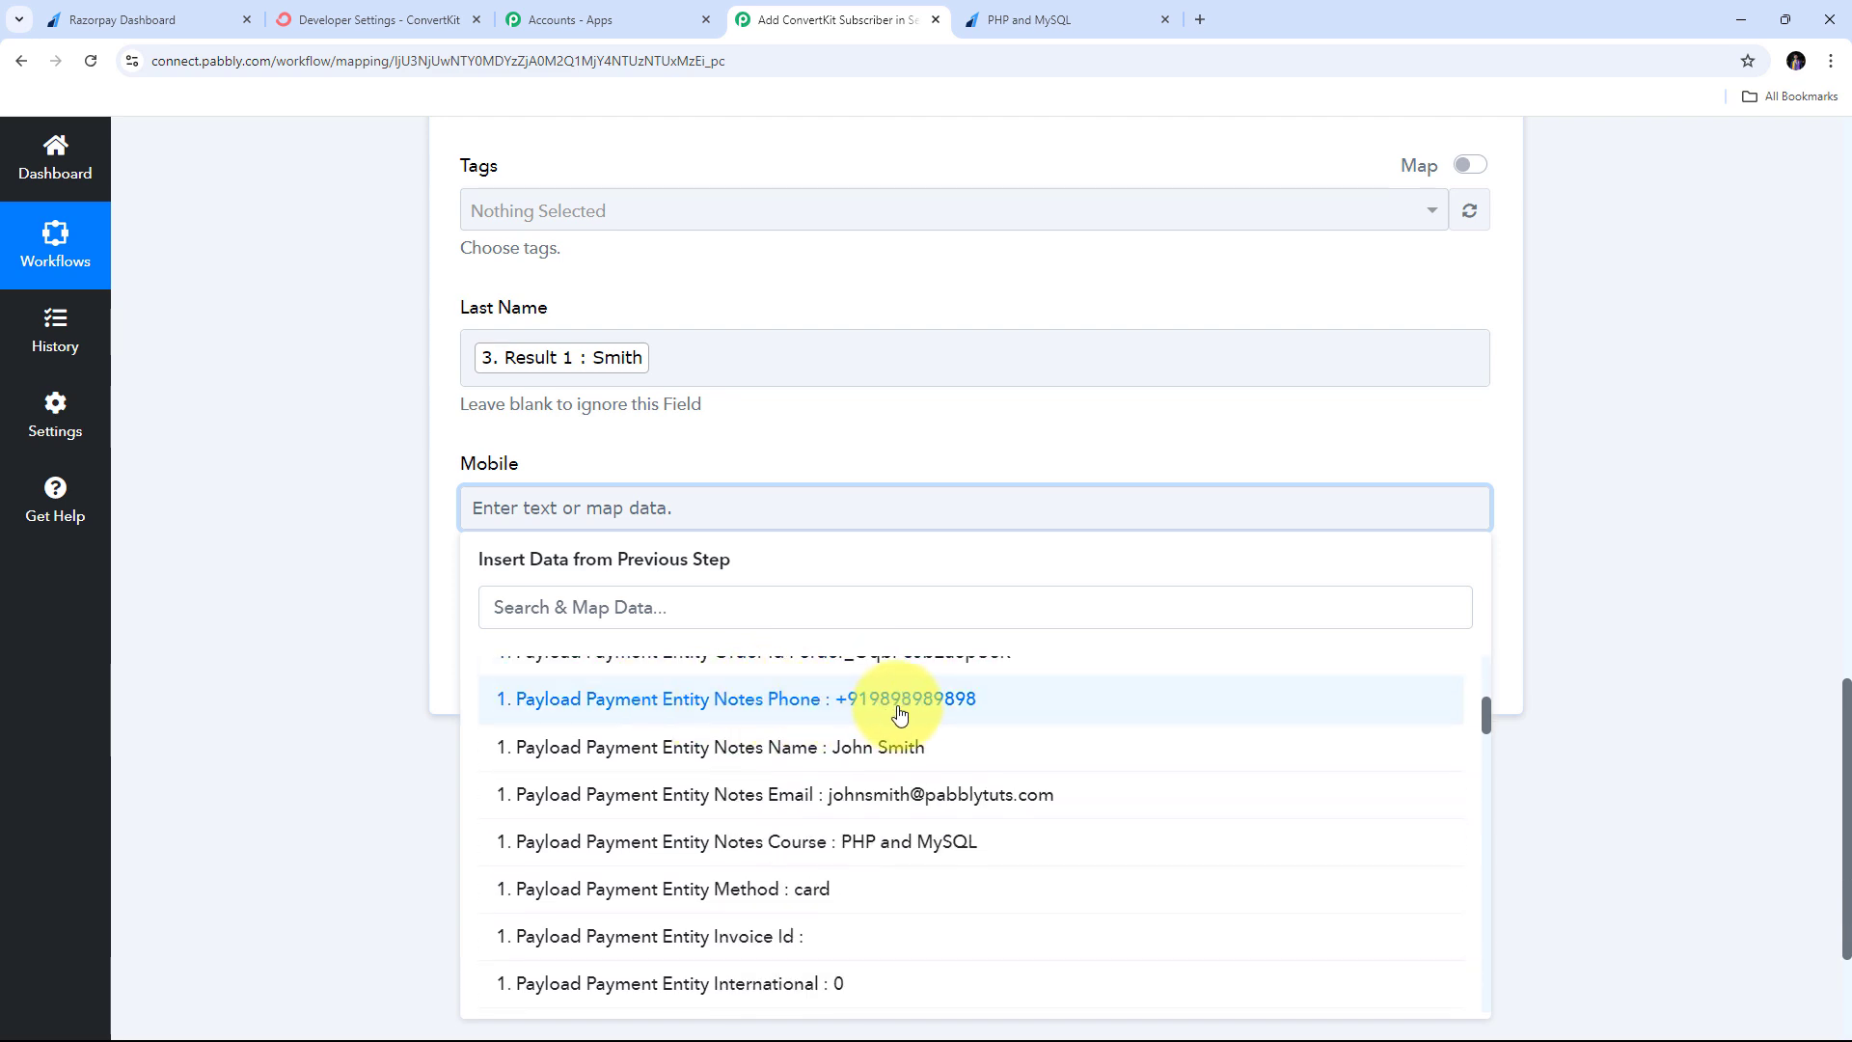
pyautogui.click(905, 712)
pyautogui.click(720, 465)
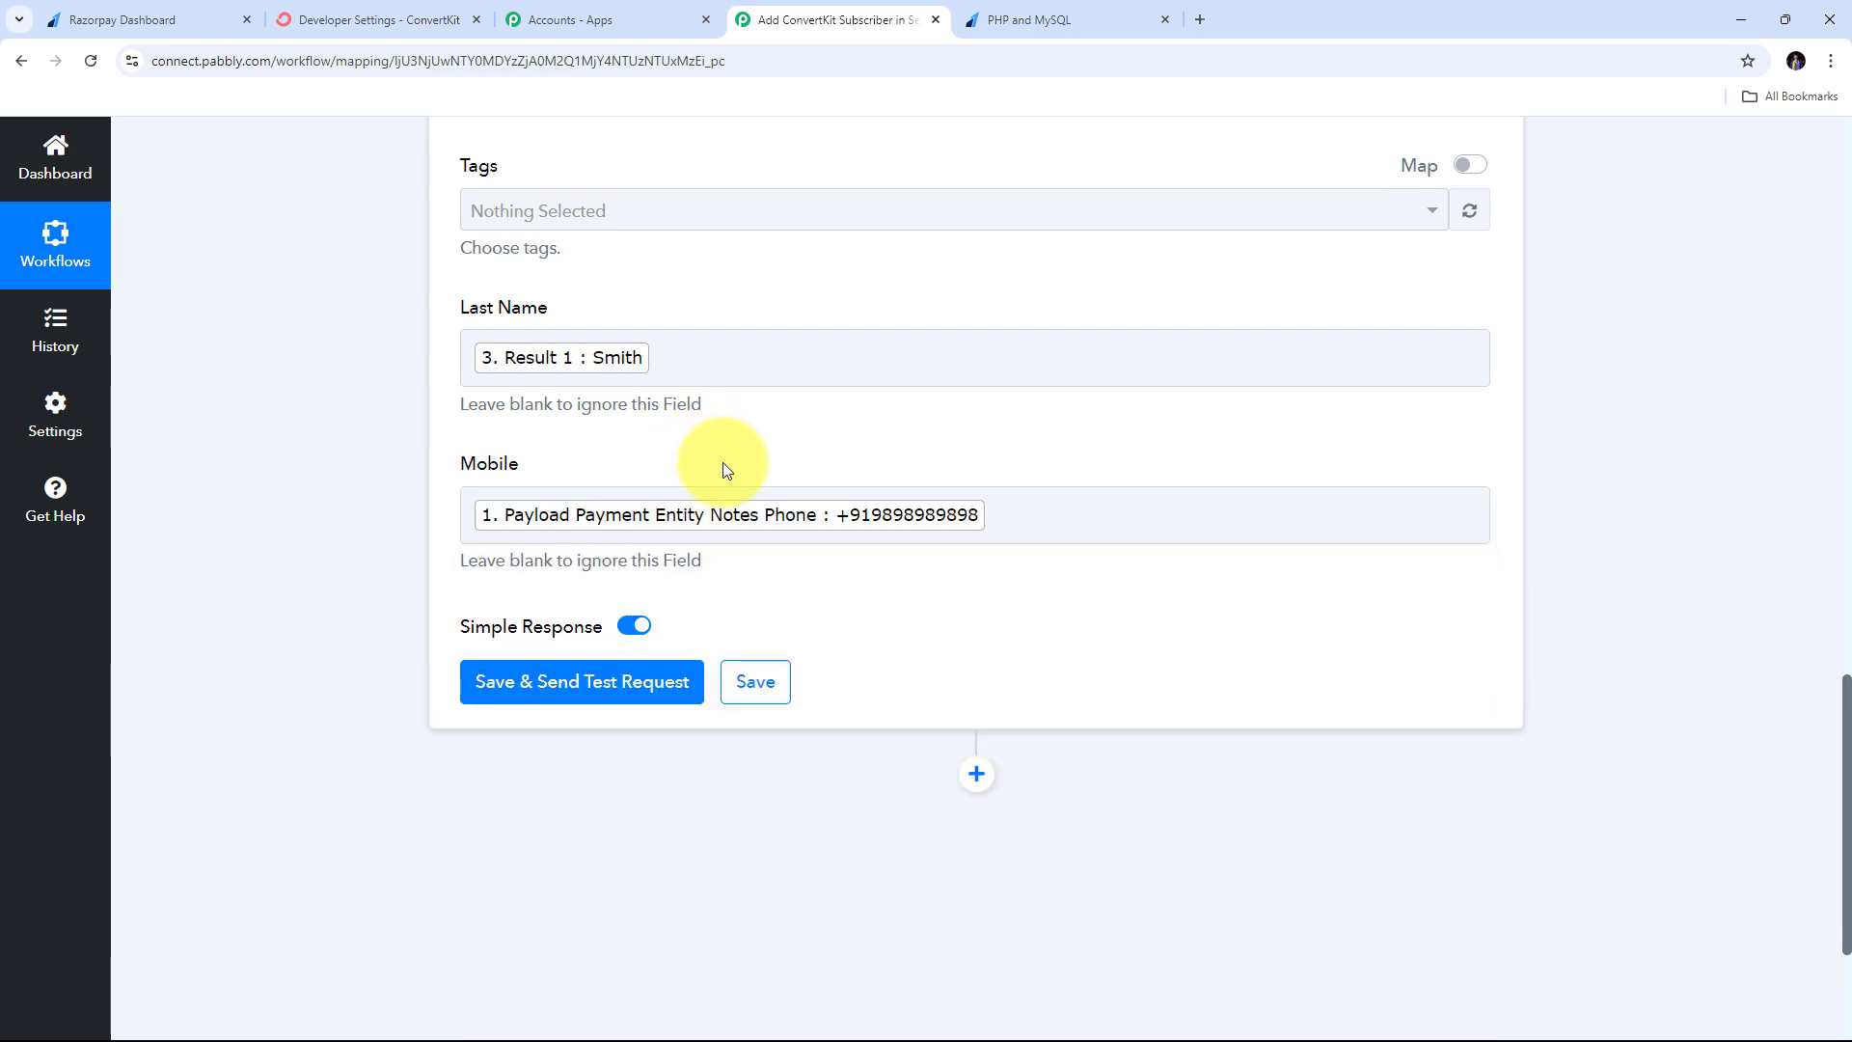
pyautogui.scroll(4, 762, 504)
pyautogui.scroll(2, 762, 503)
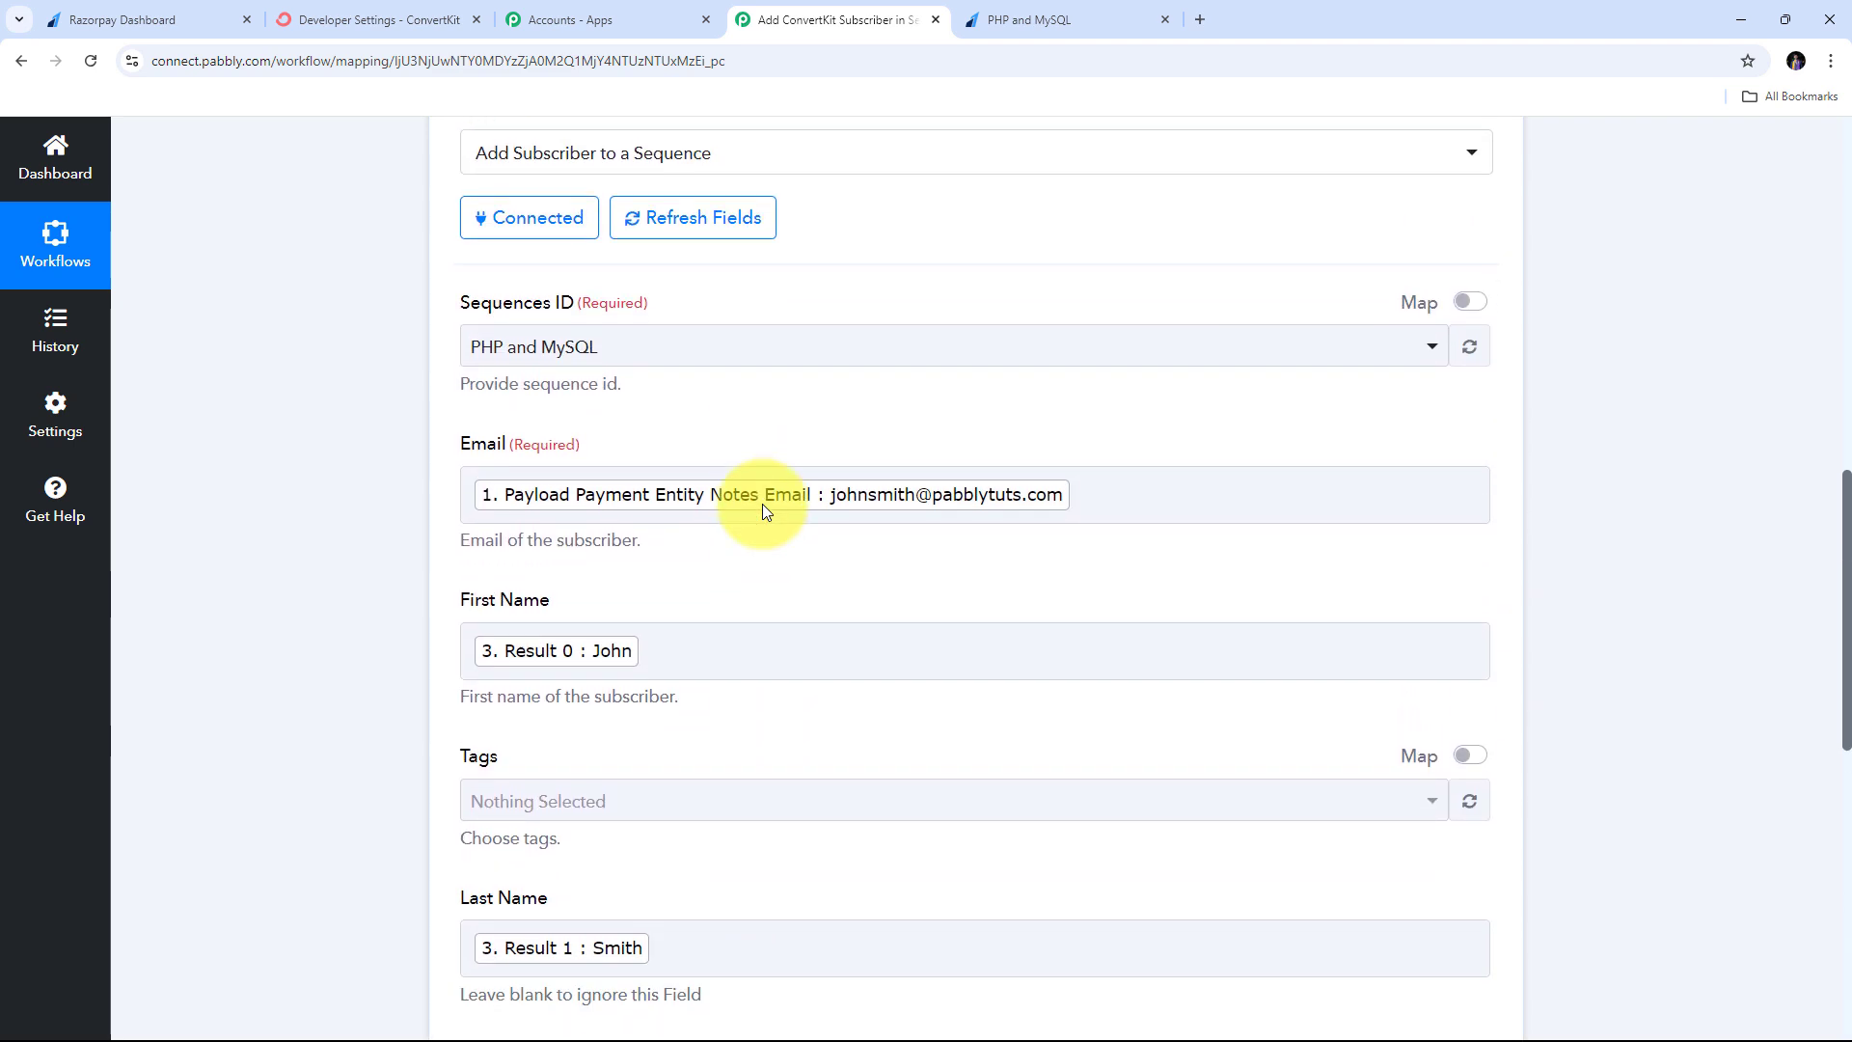
pyautogui.scroll(-3, 762, 504)
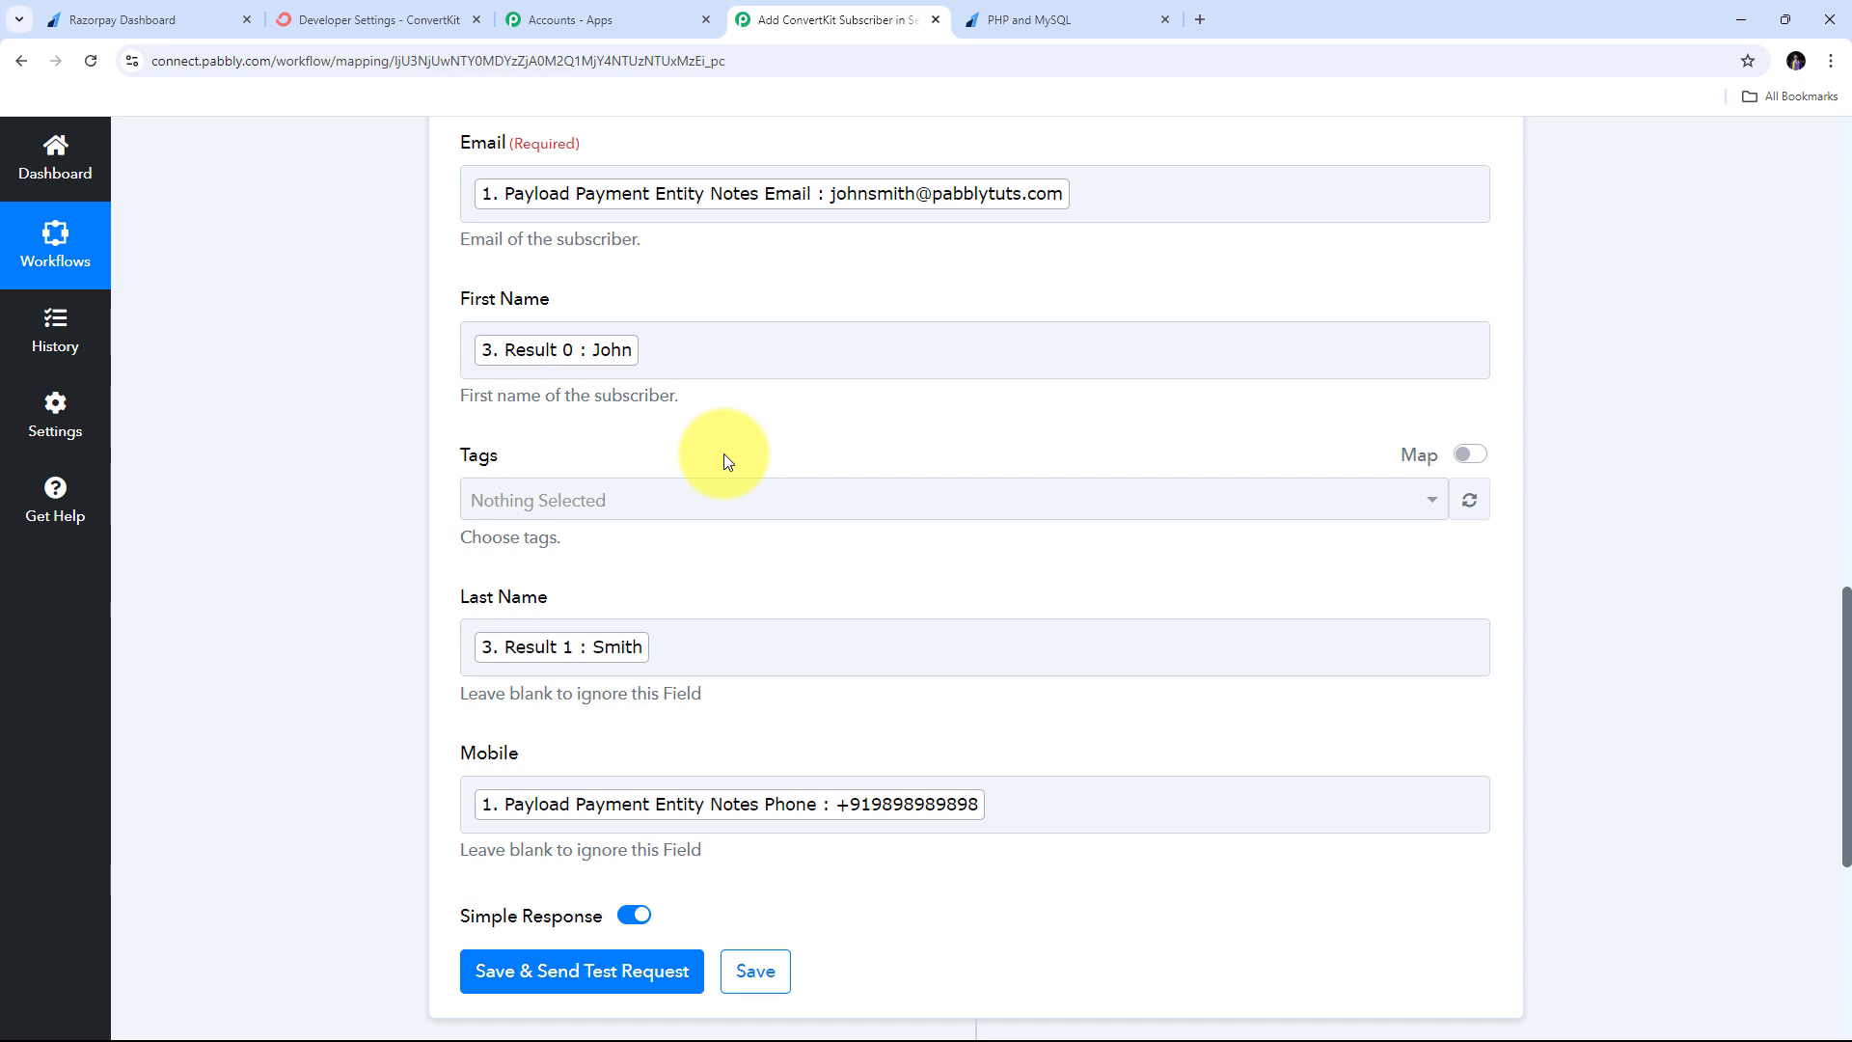
pyautogui.scroll(1, 726, 457)
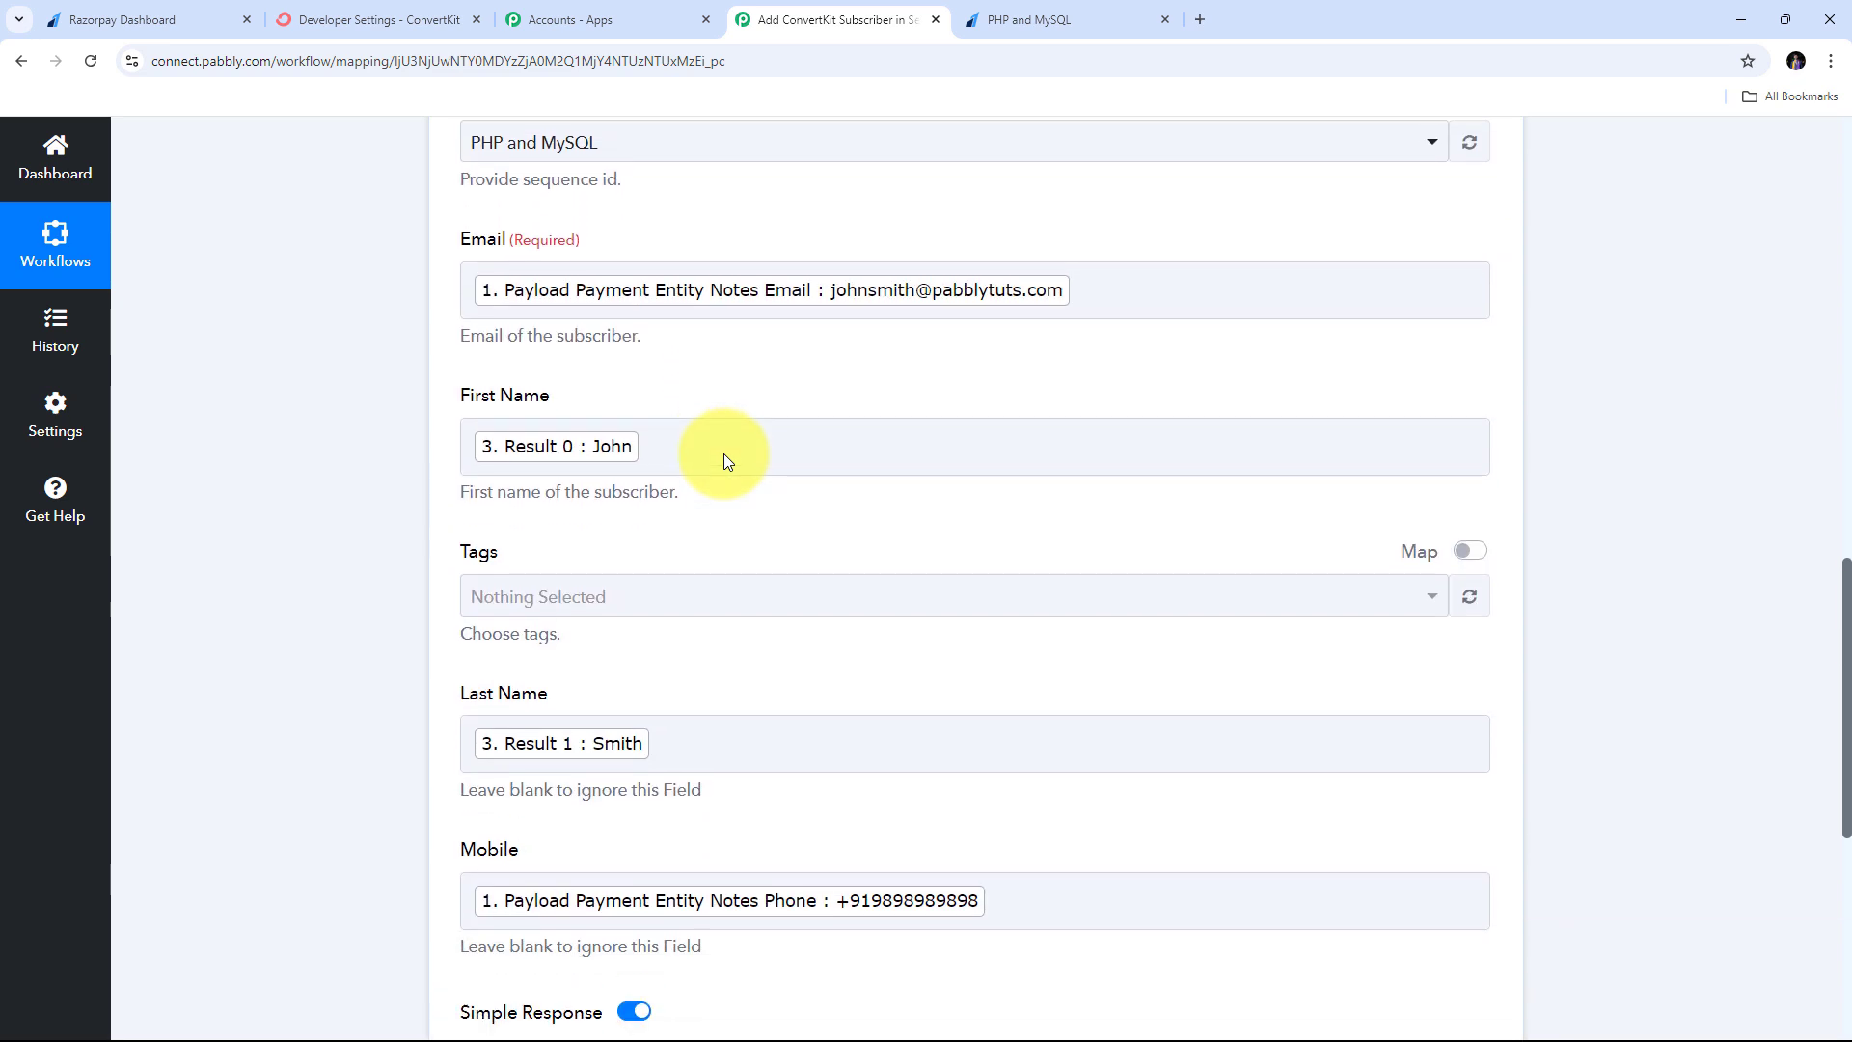
pyautogui.scroll(-1, 784, 497)
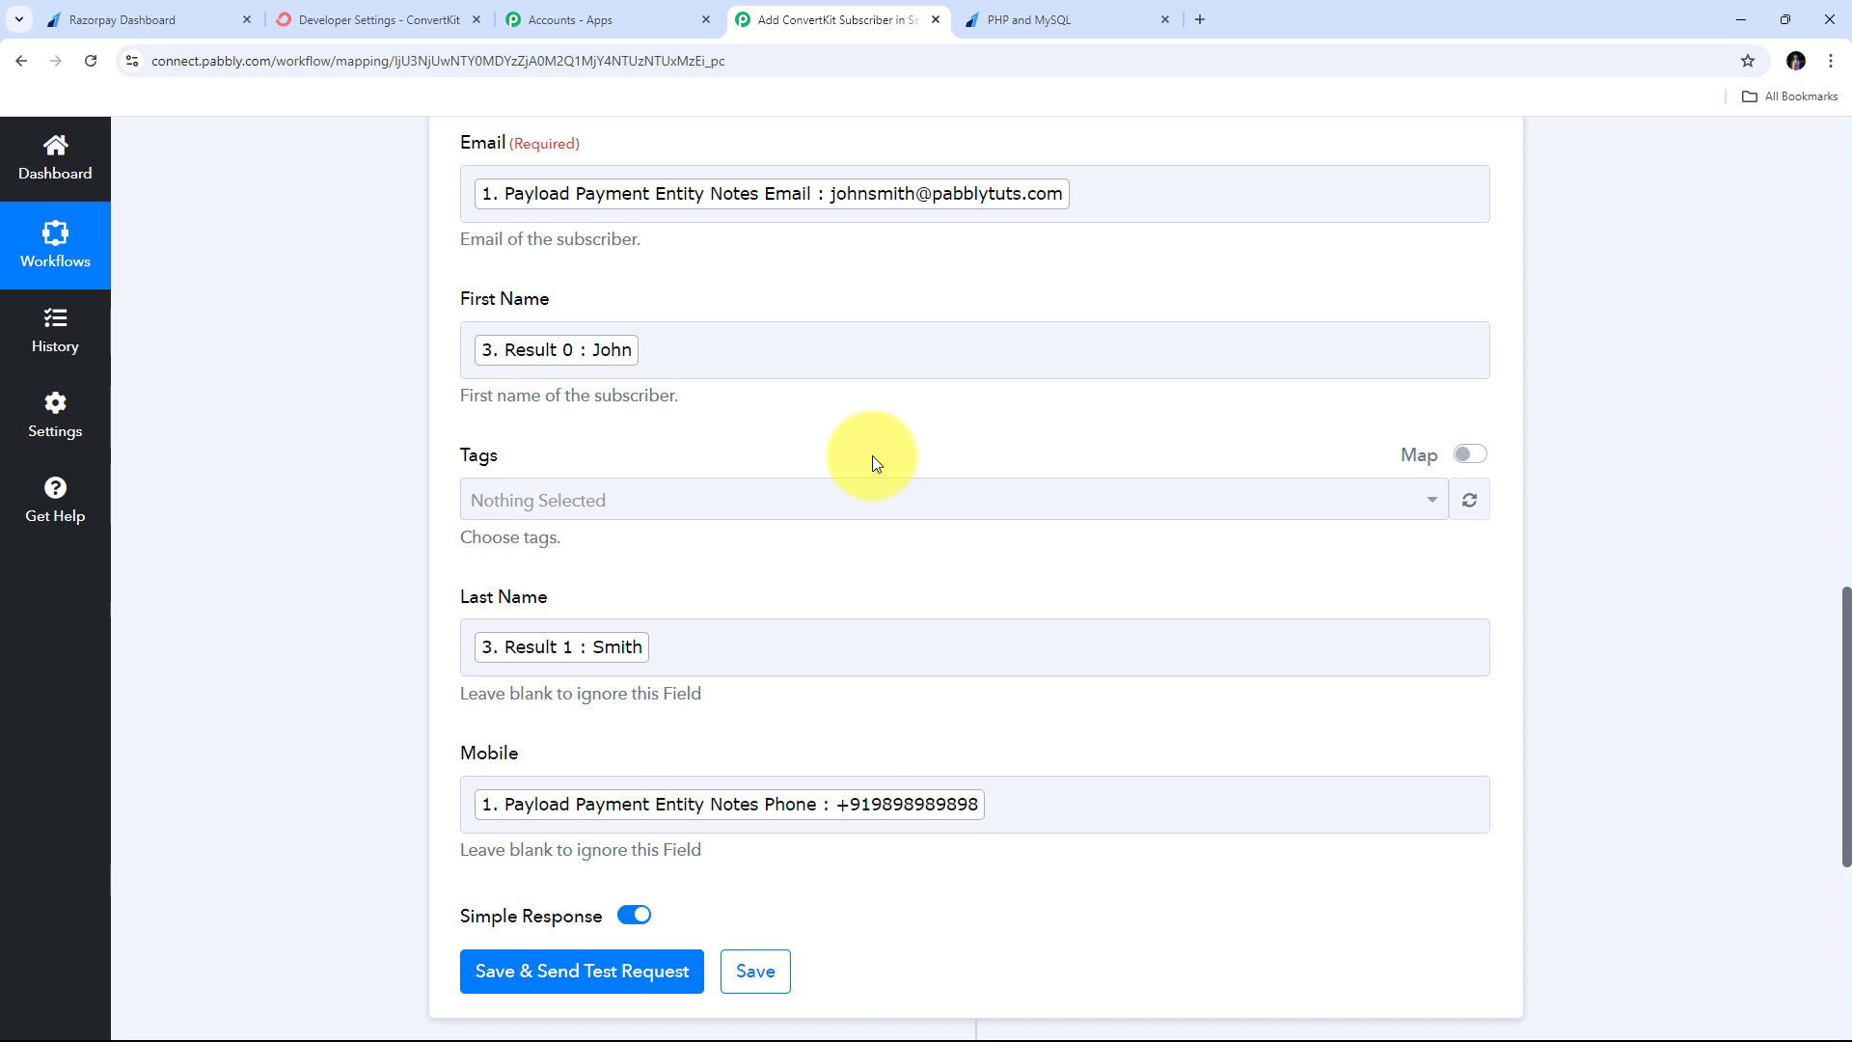
pyautogui.scroll(-4, 849, 425)
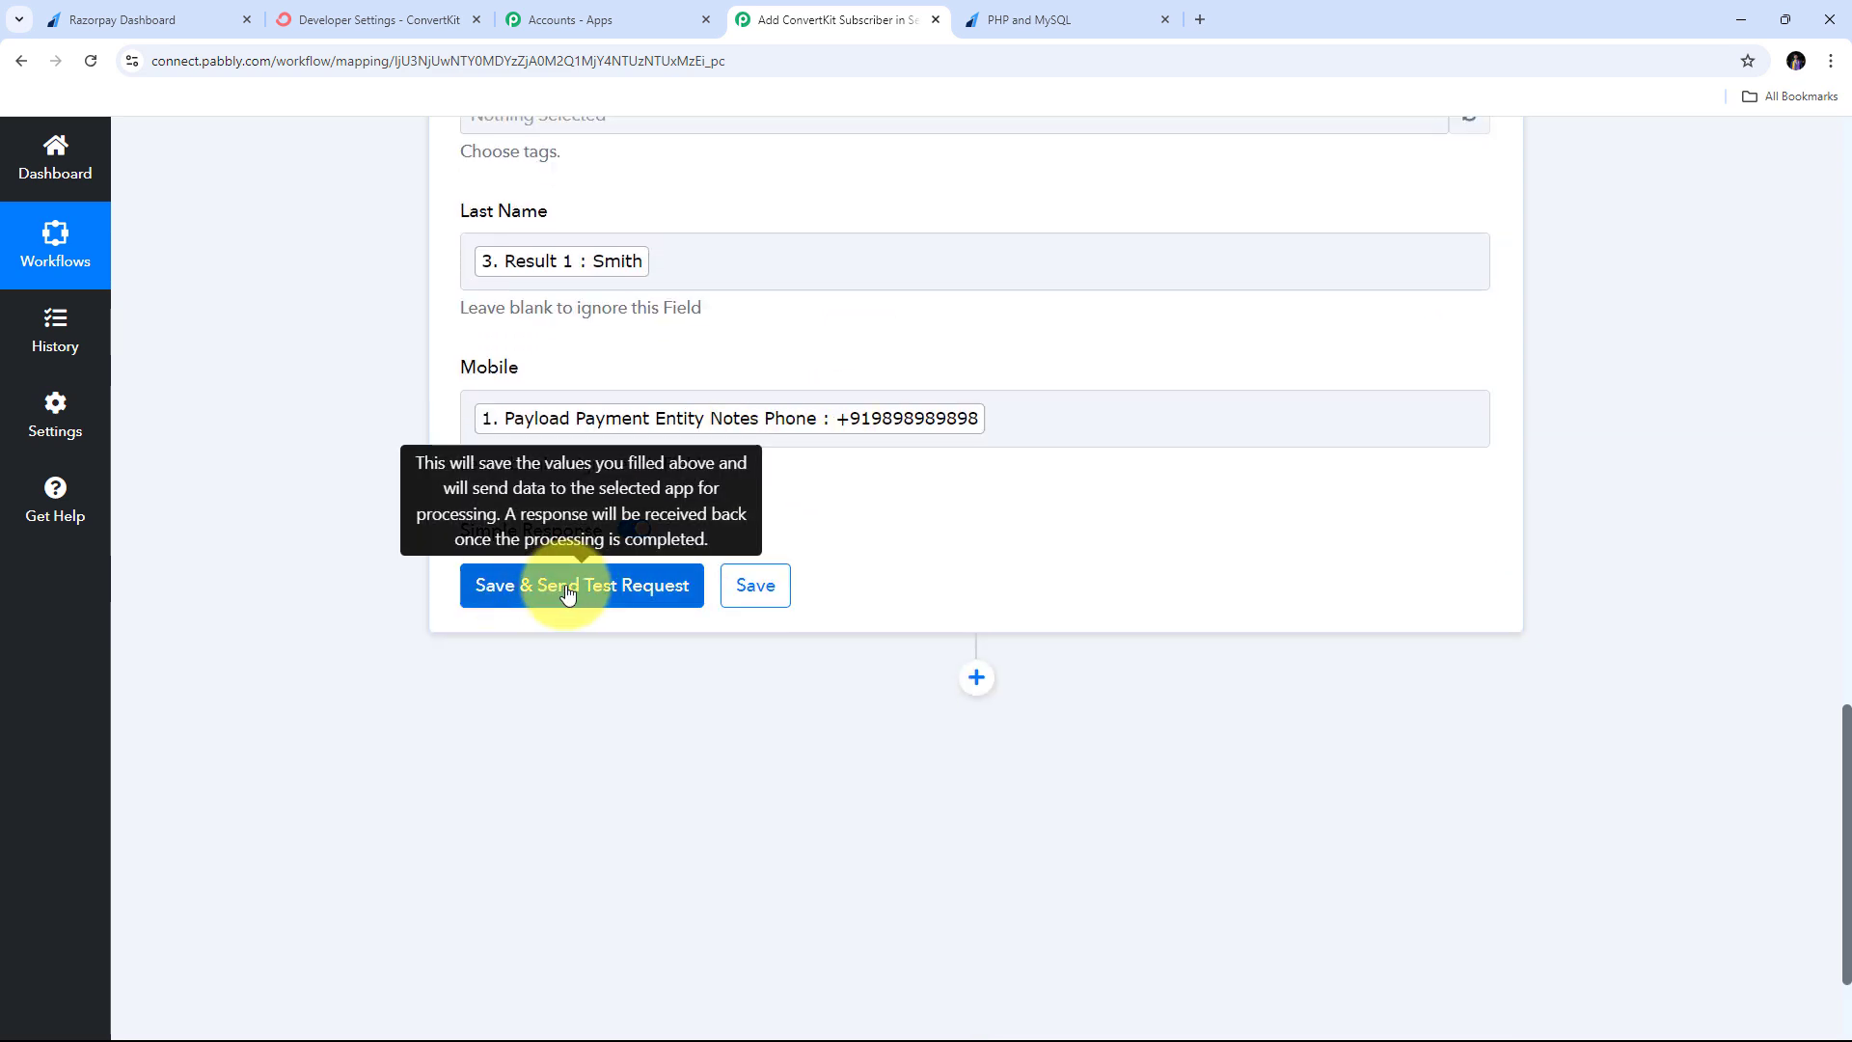
# - Save the ConvertKit step, test it, and review the active-subscription response for PHP and MySQL
pyautogui.click(574, 590)
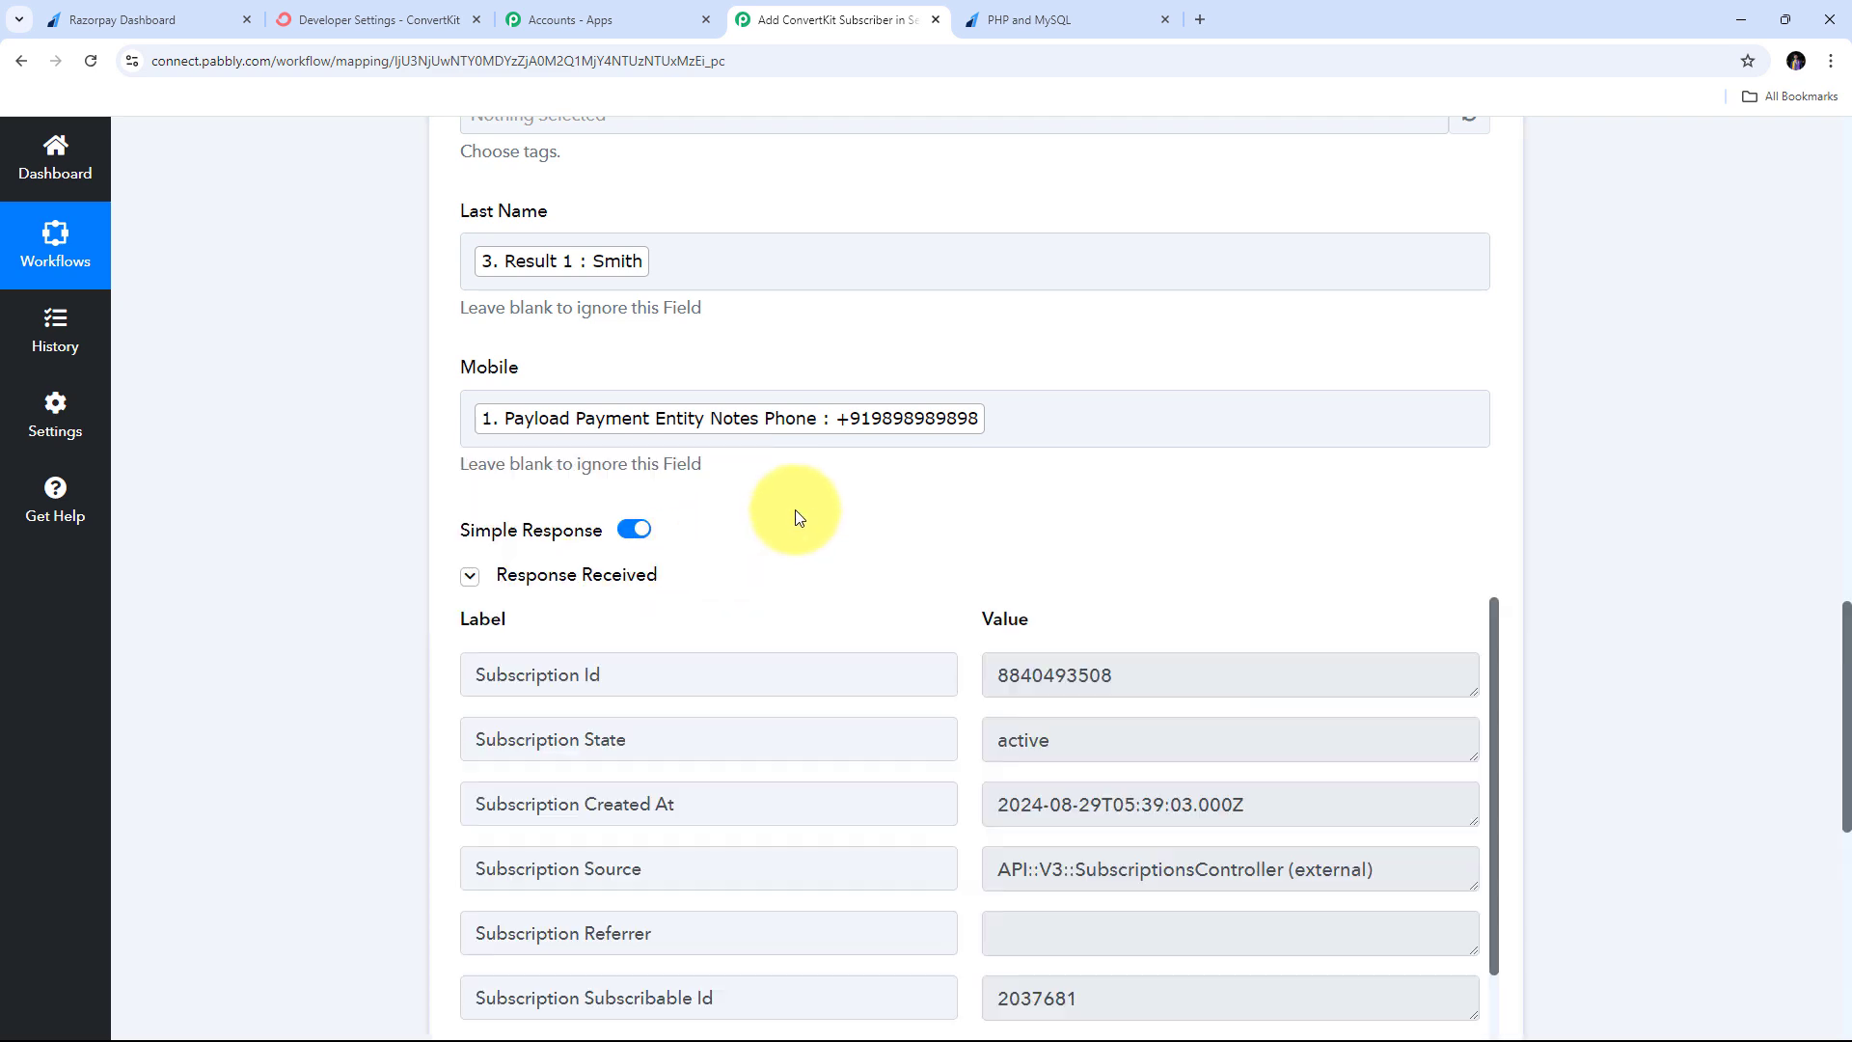
pyautogui.scroll(-2, 1667, 461)
pyautogui.scroll(-1, 1664, 462)
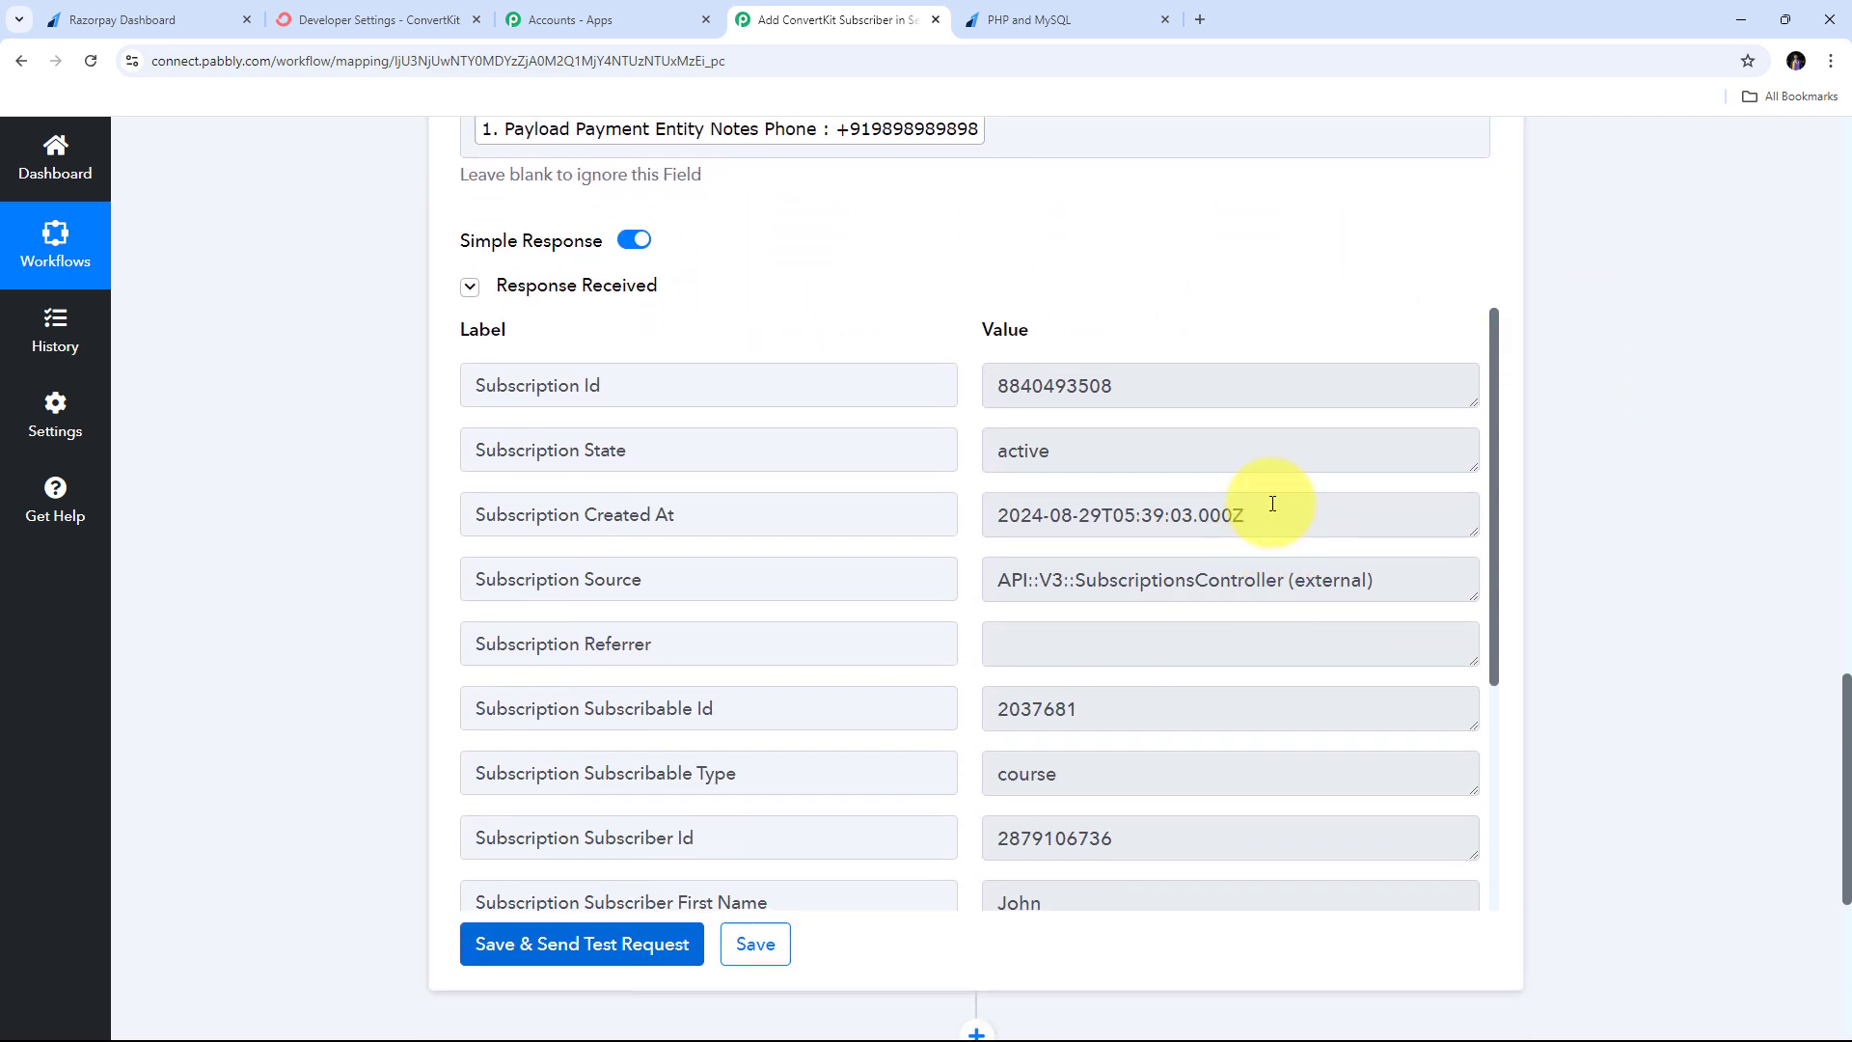
pyautogui.scroll(-4, 1265, 504)
pyautogui.scroll(4, 1273, 504)
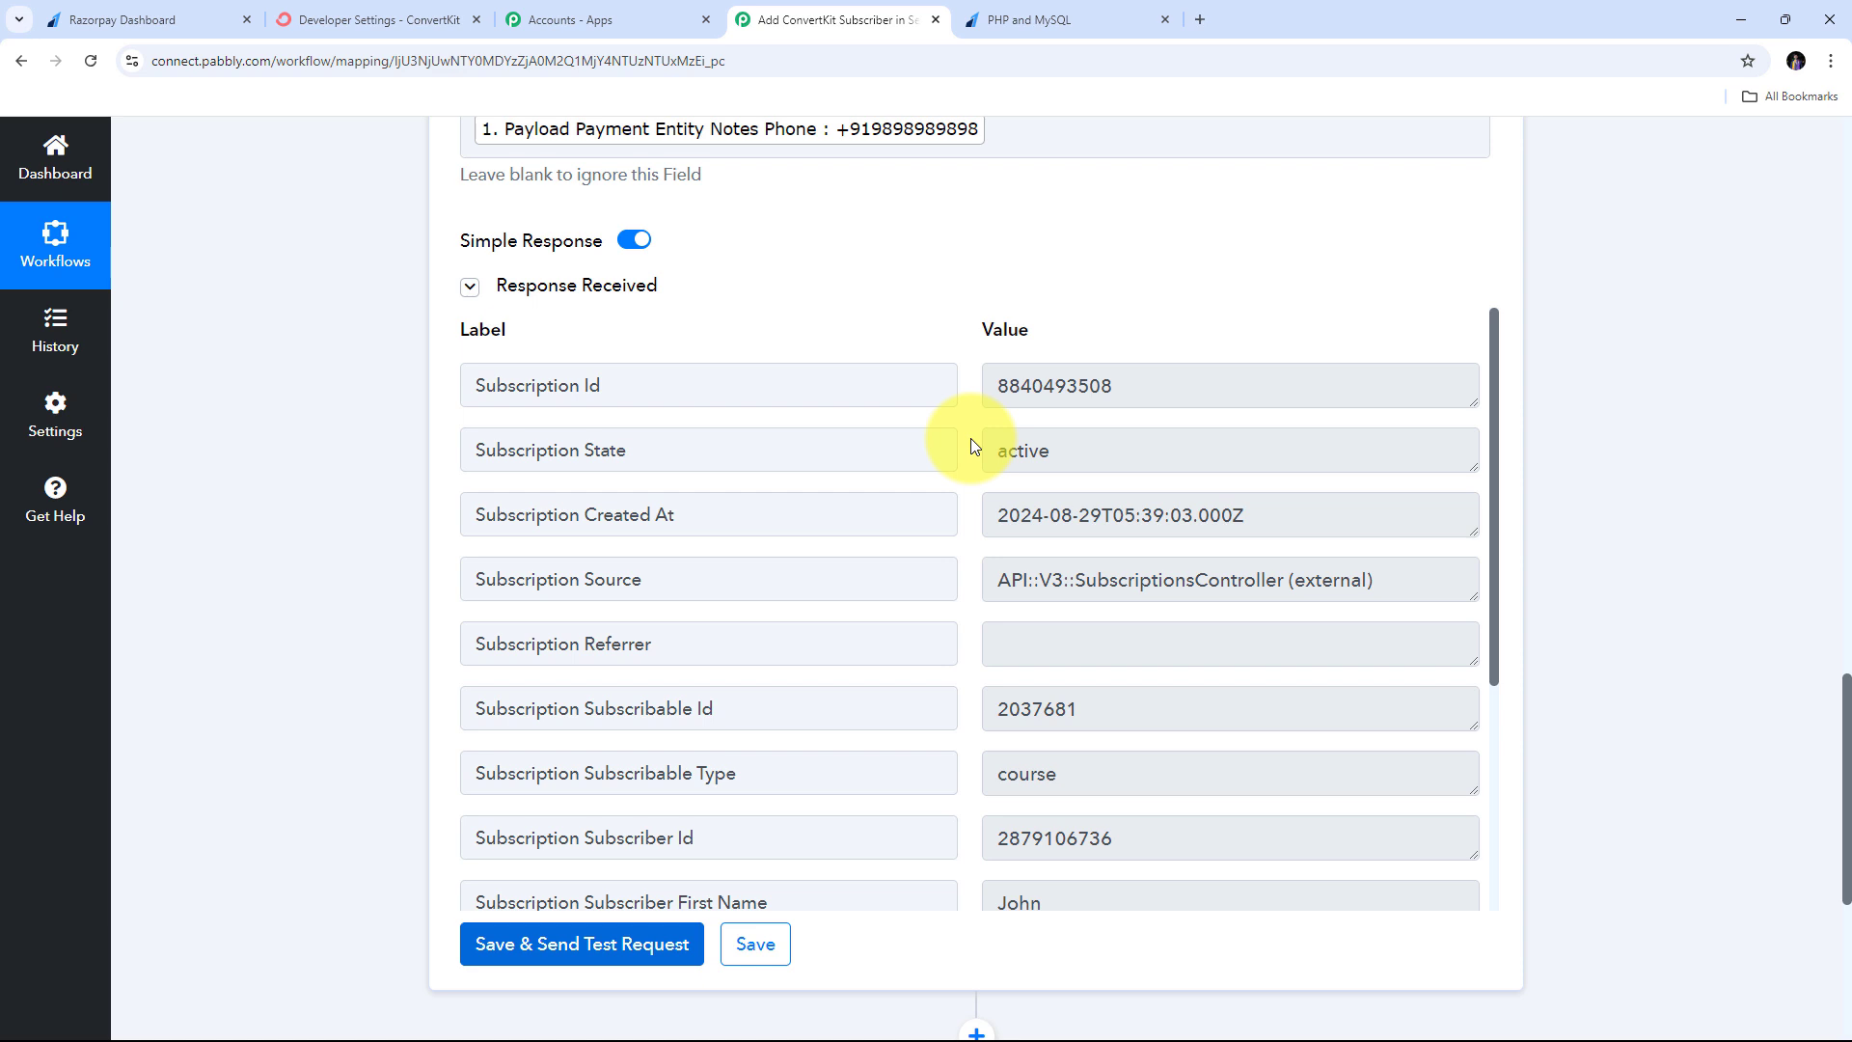
# - Open the PHP and MySQL sequence under Send > Sequences in ConvertKit and show its Reports
pyautogui.click(391, 15)
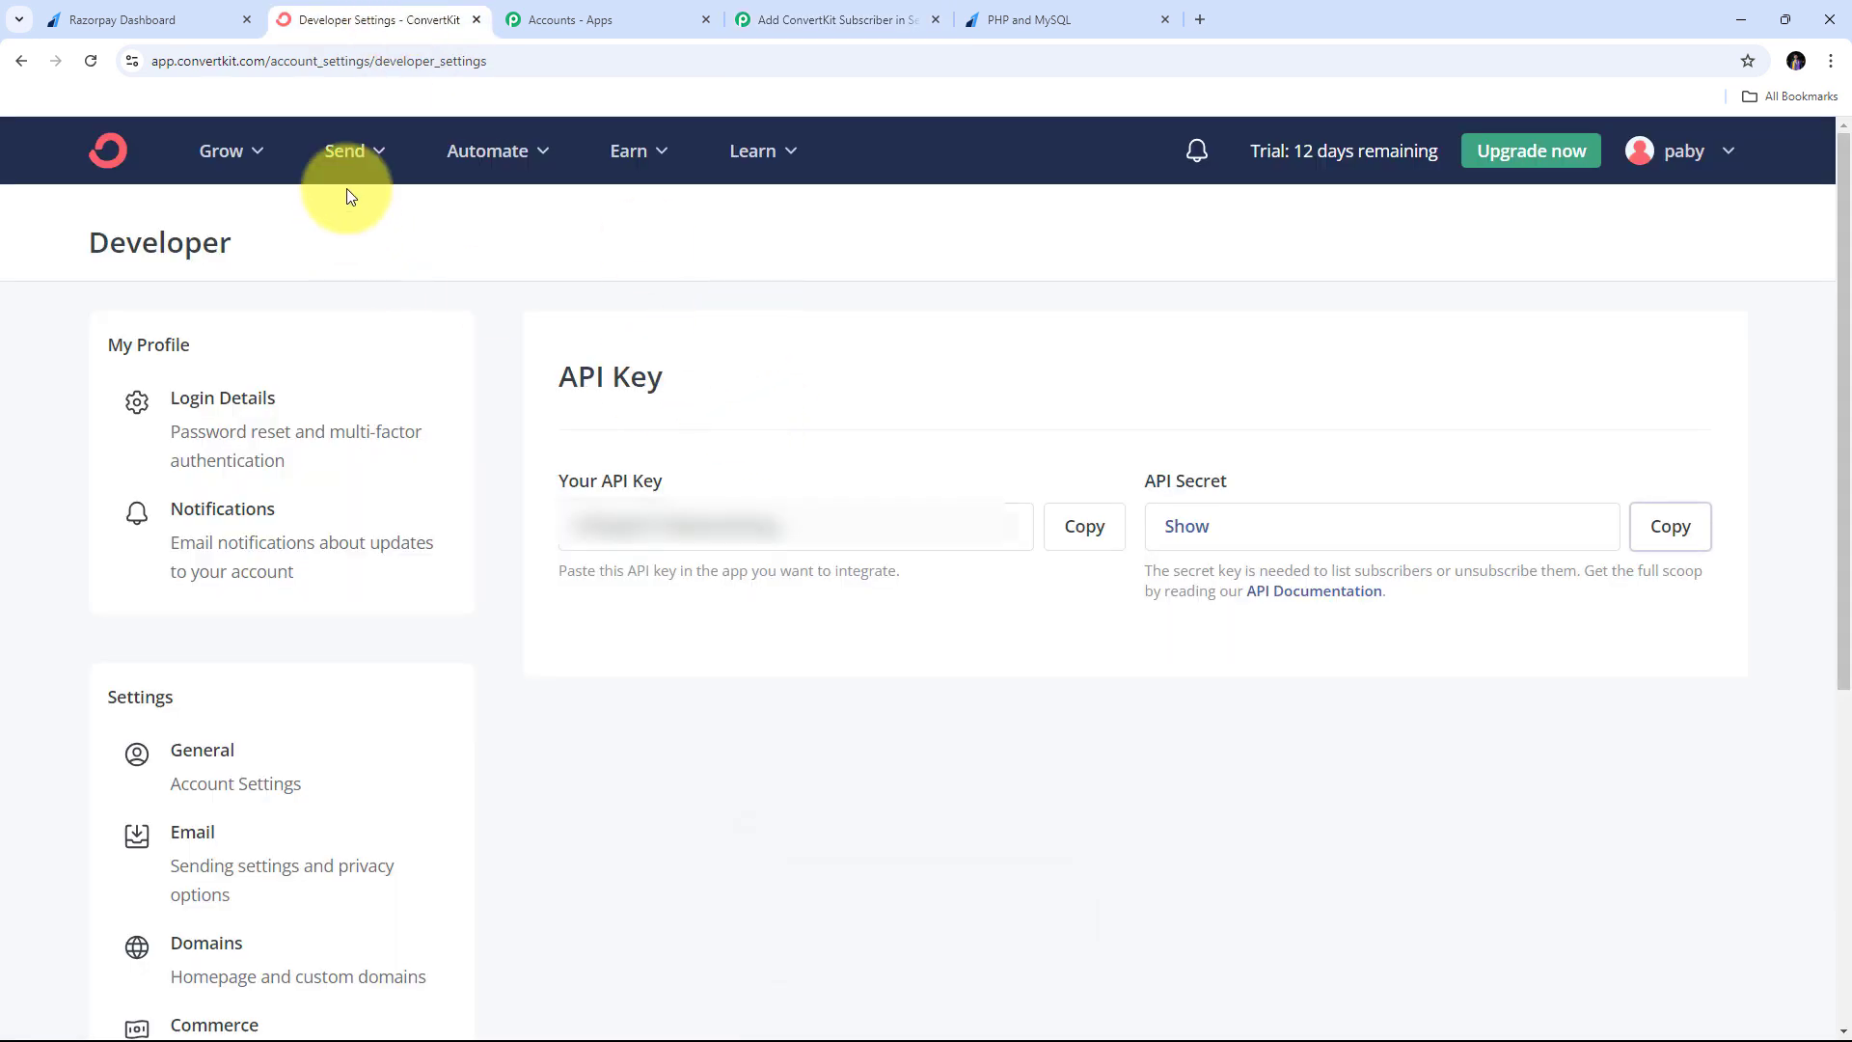
pyautogui.click(356, 152)
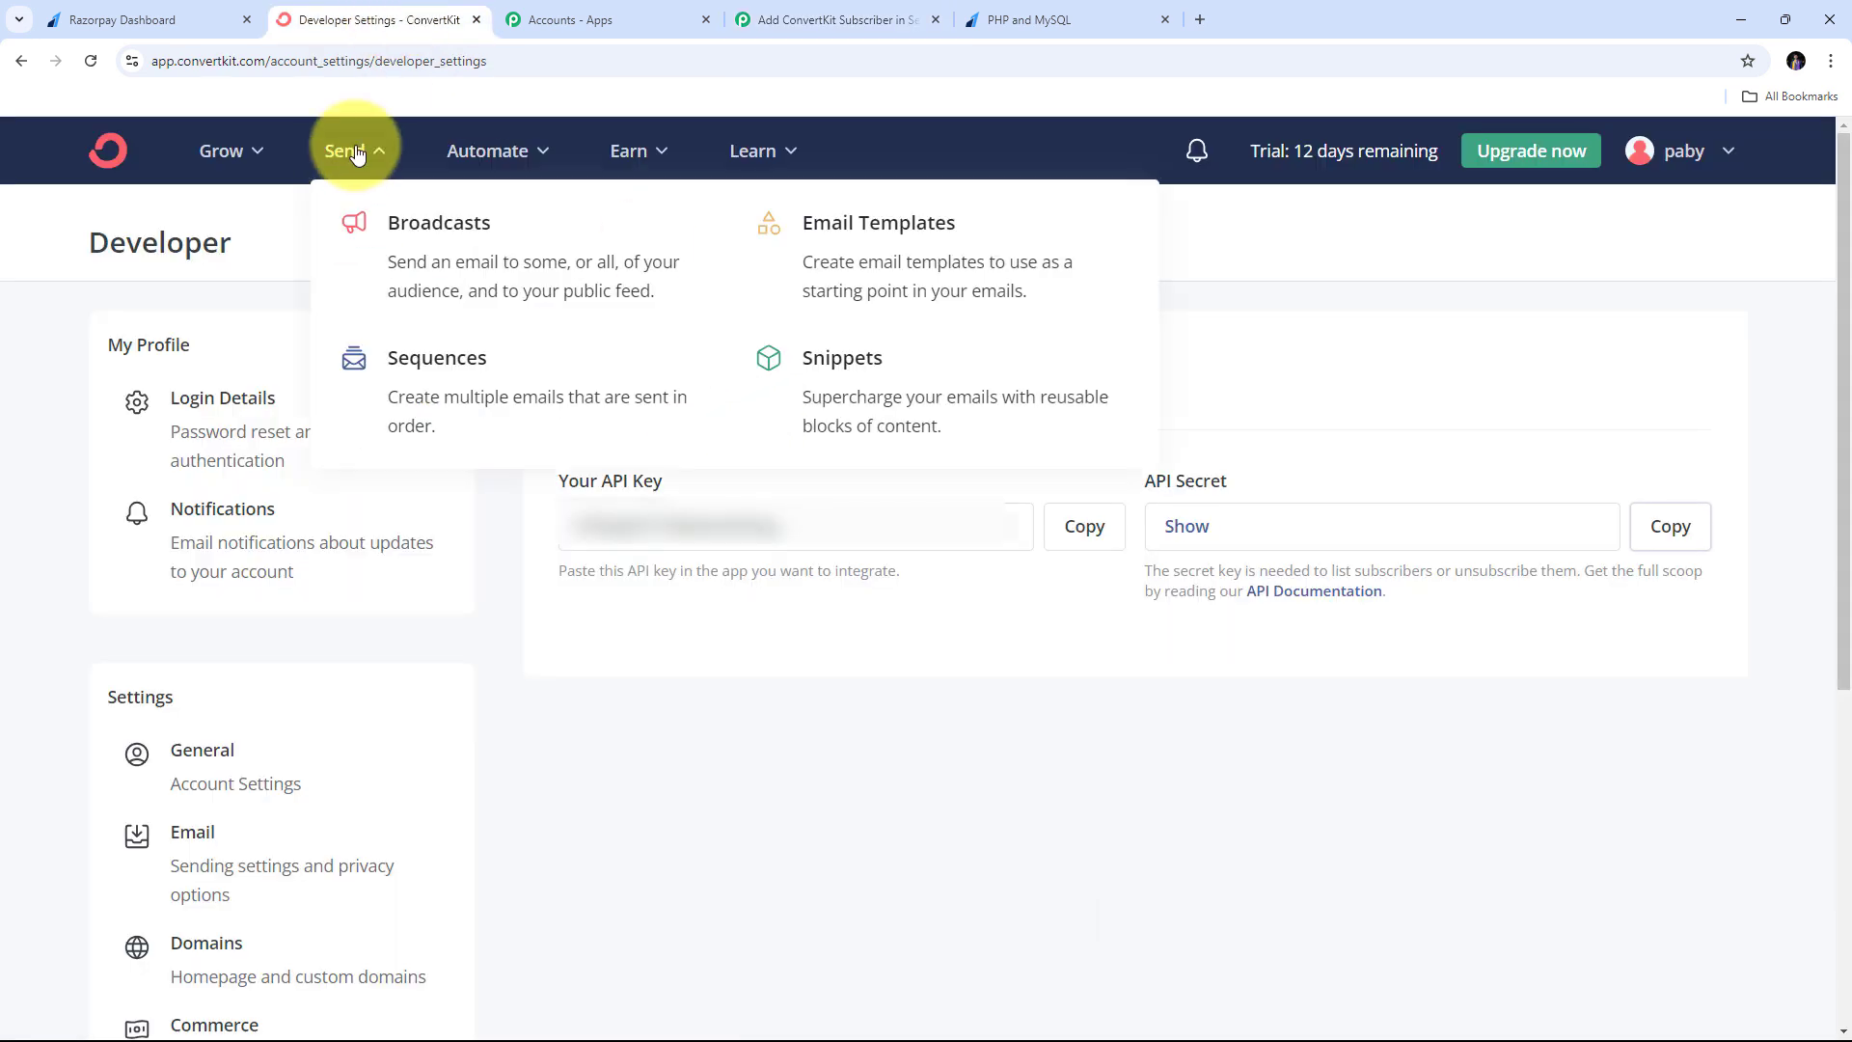
pyautogui.click(461, 383)
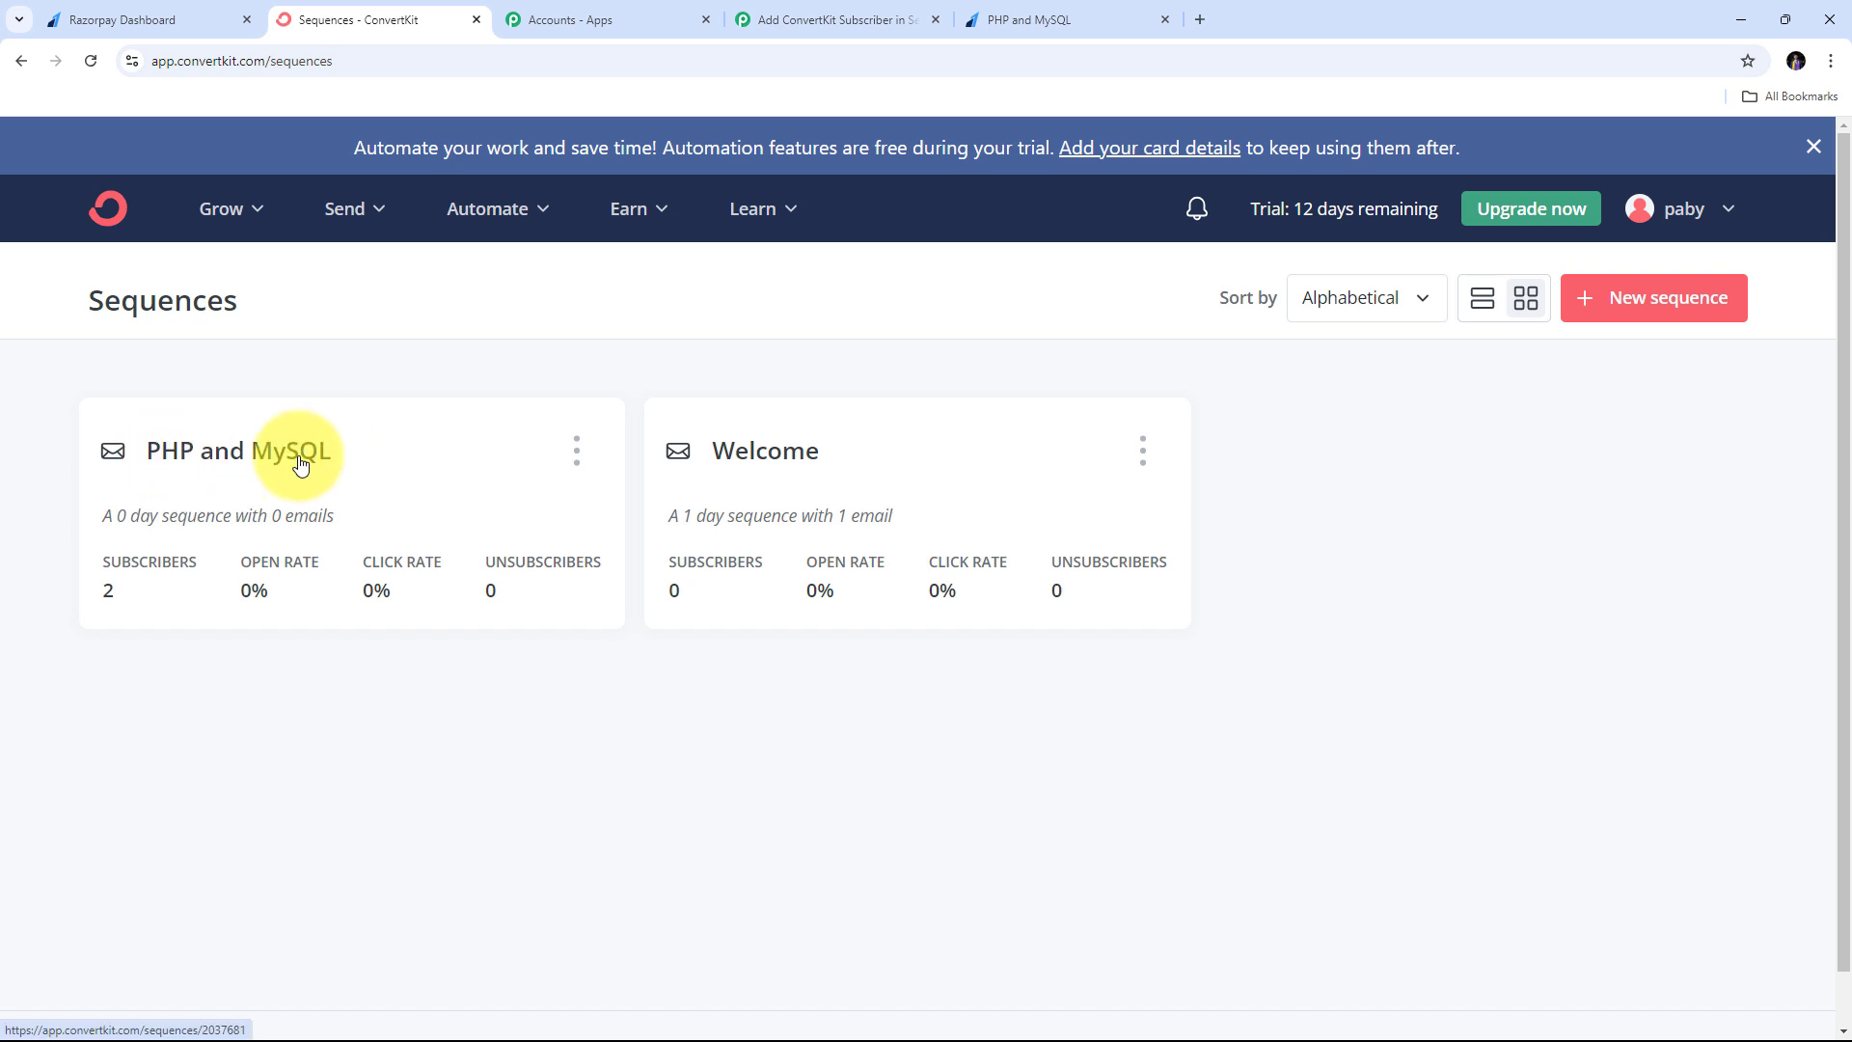
pyautogui.click(577, 469)
pyautogui.click(577, 469)
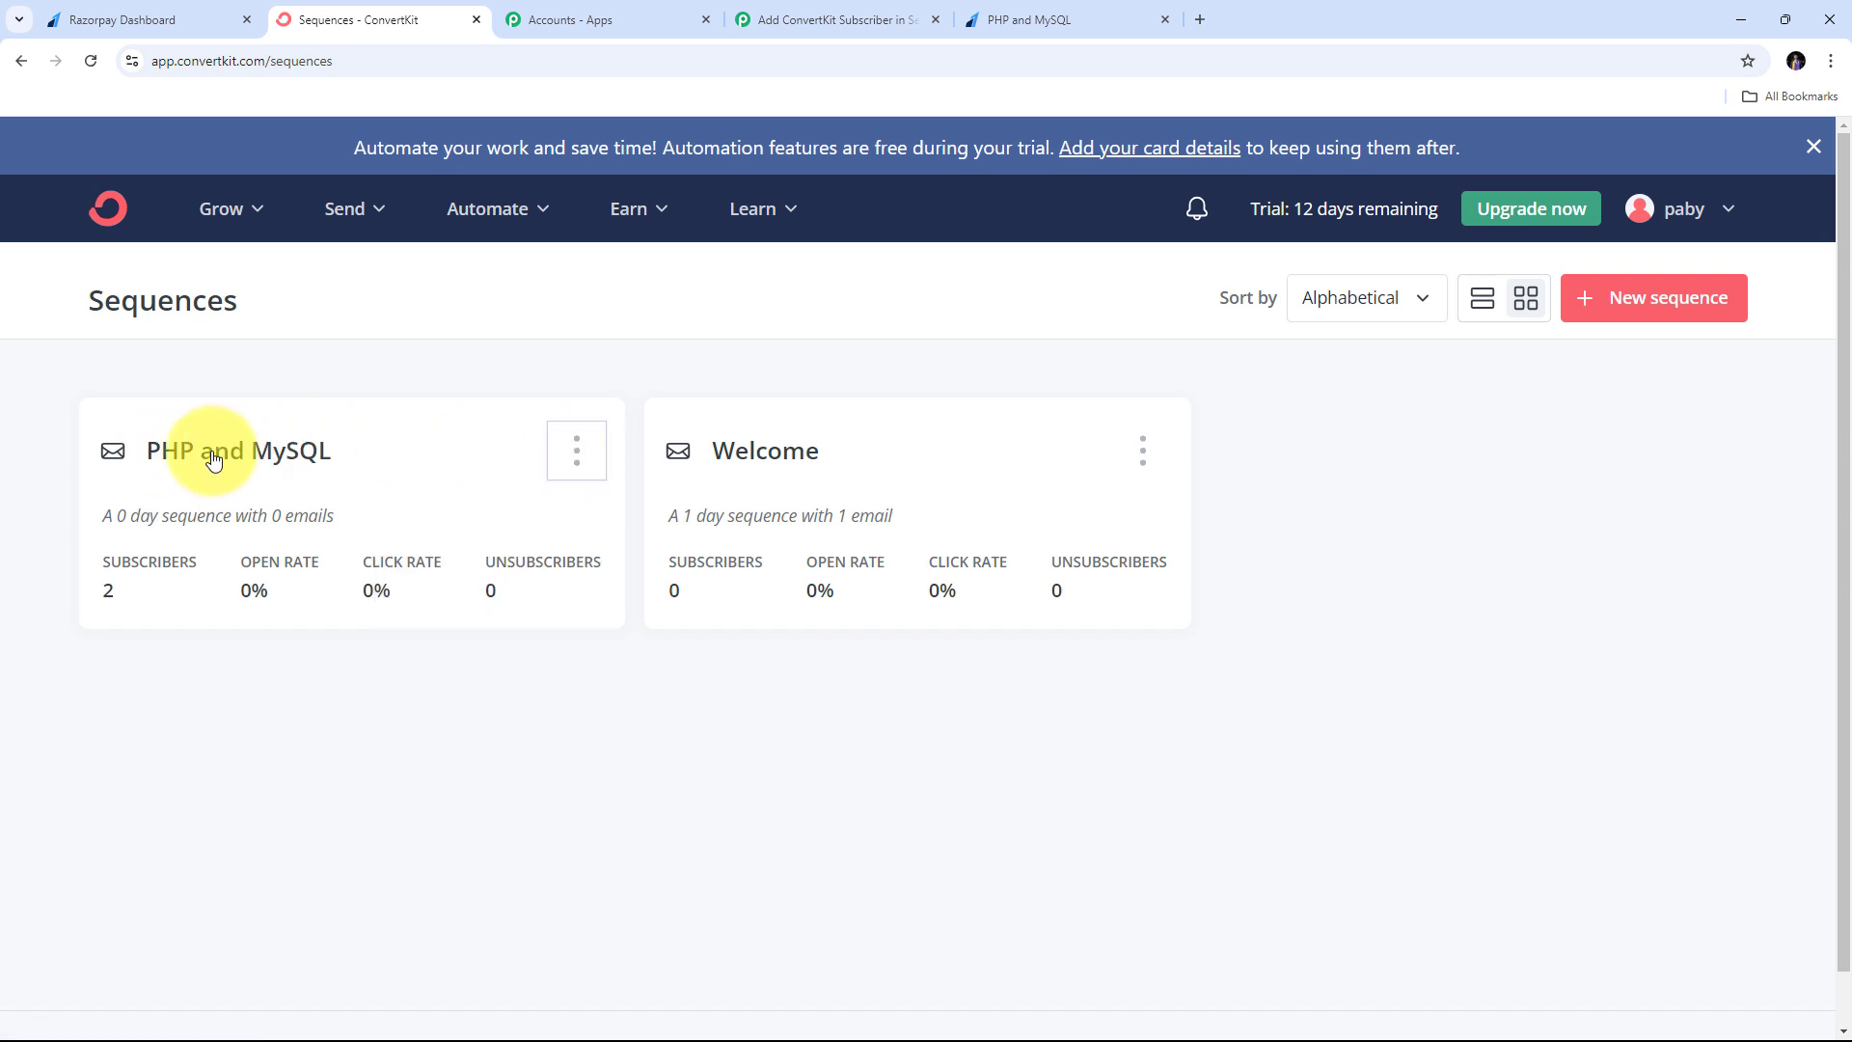
pyautogui.click(184, 453)
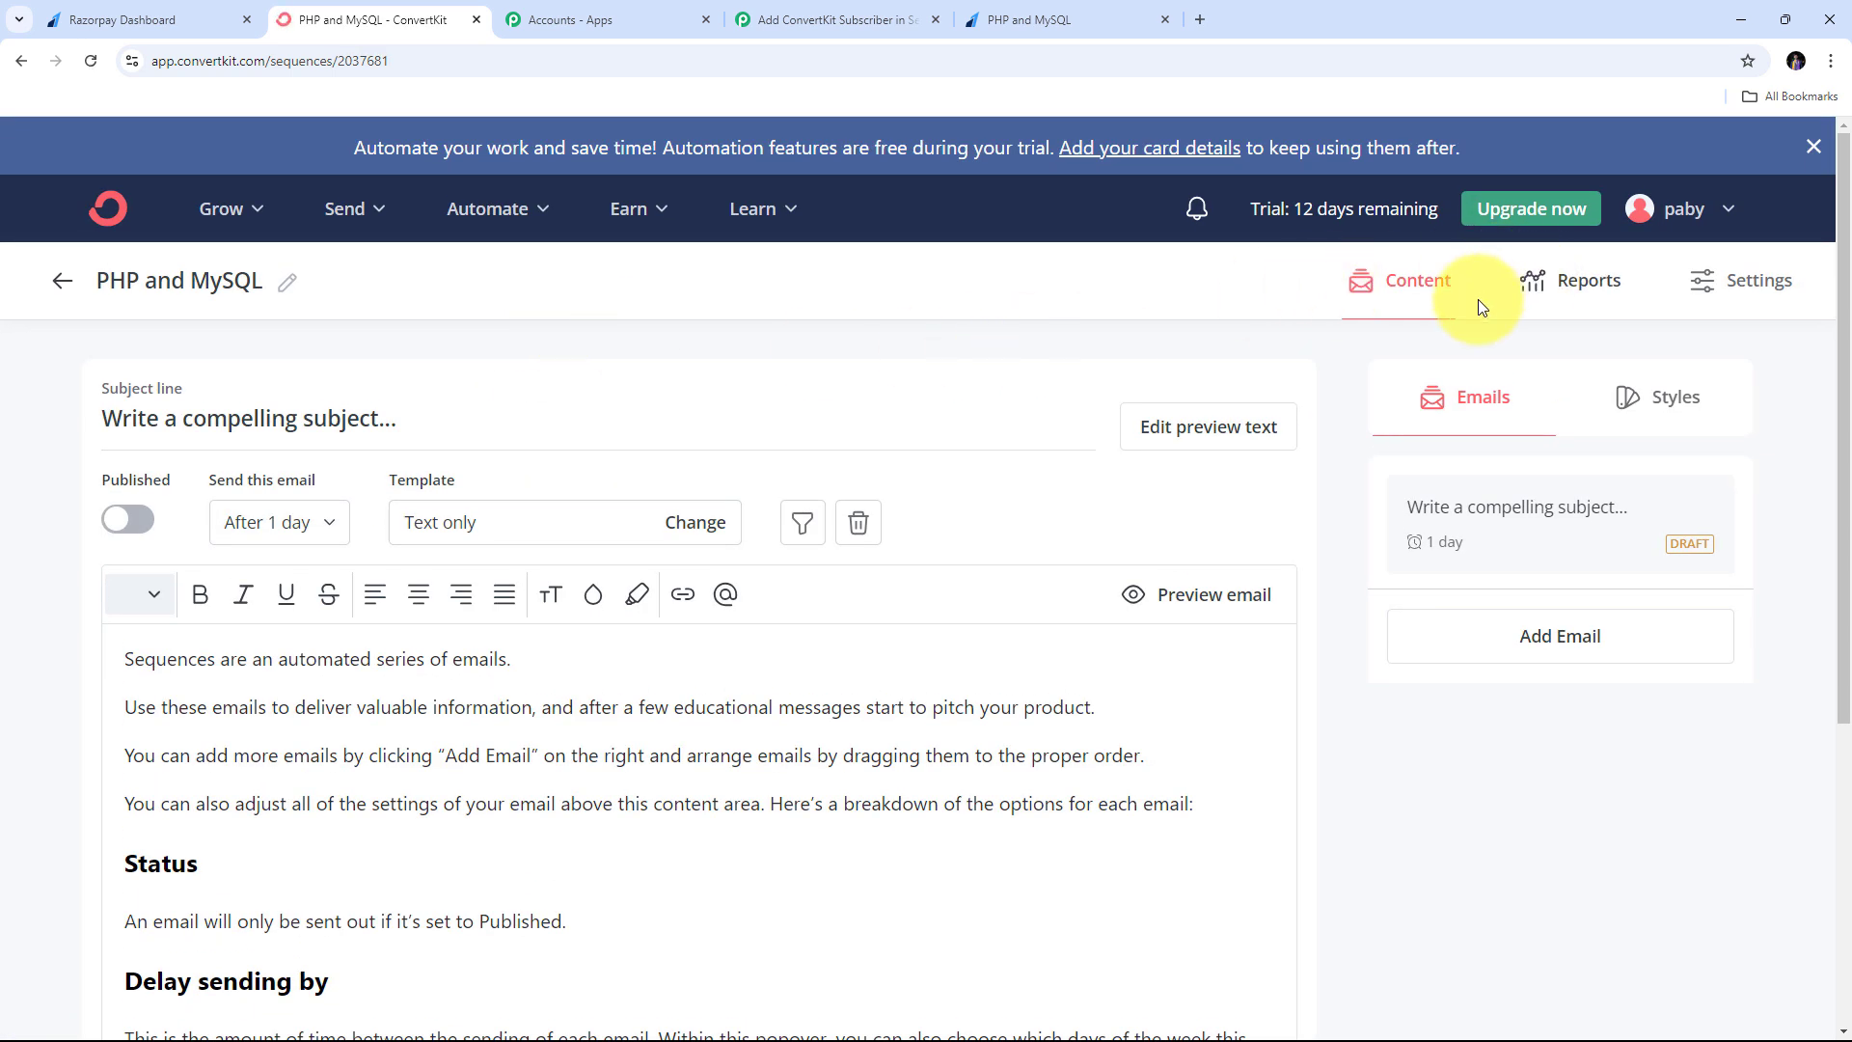
pyautogui.click(1572, 283)
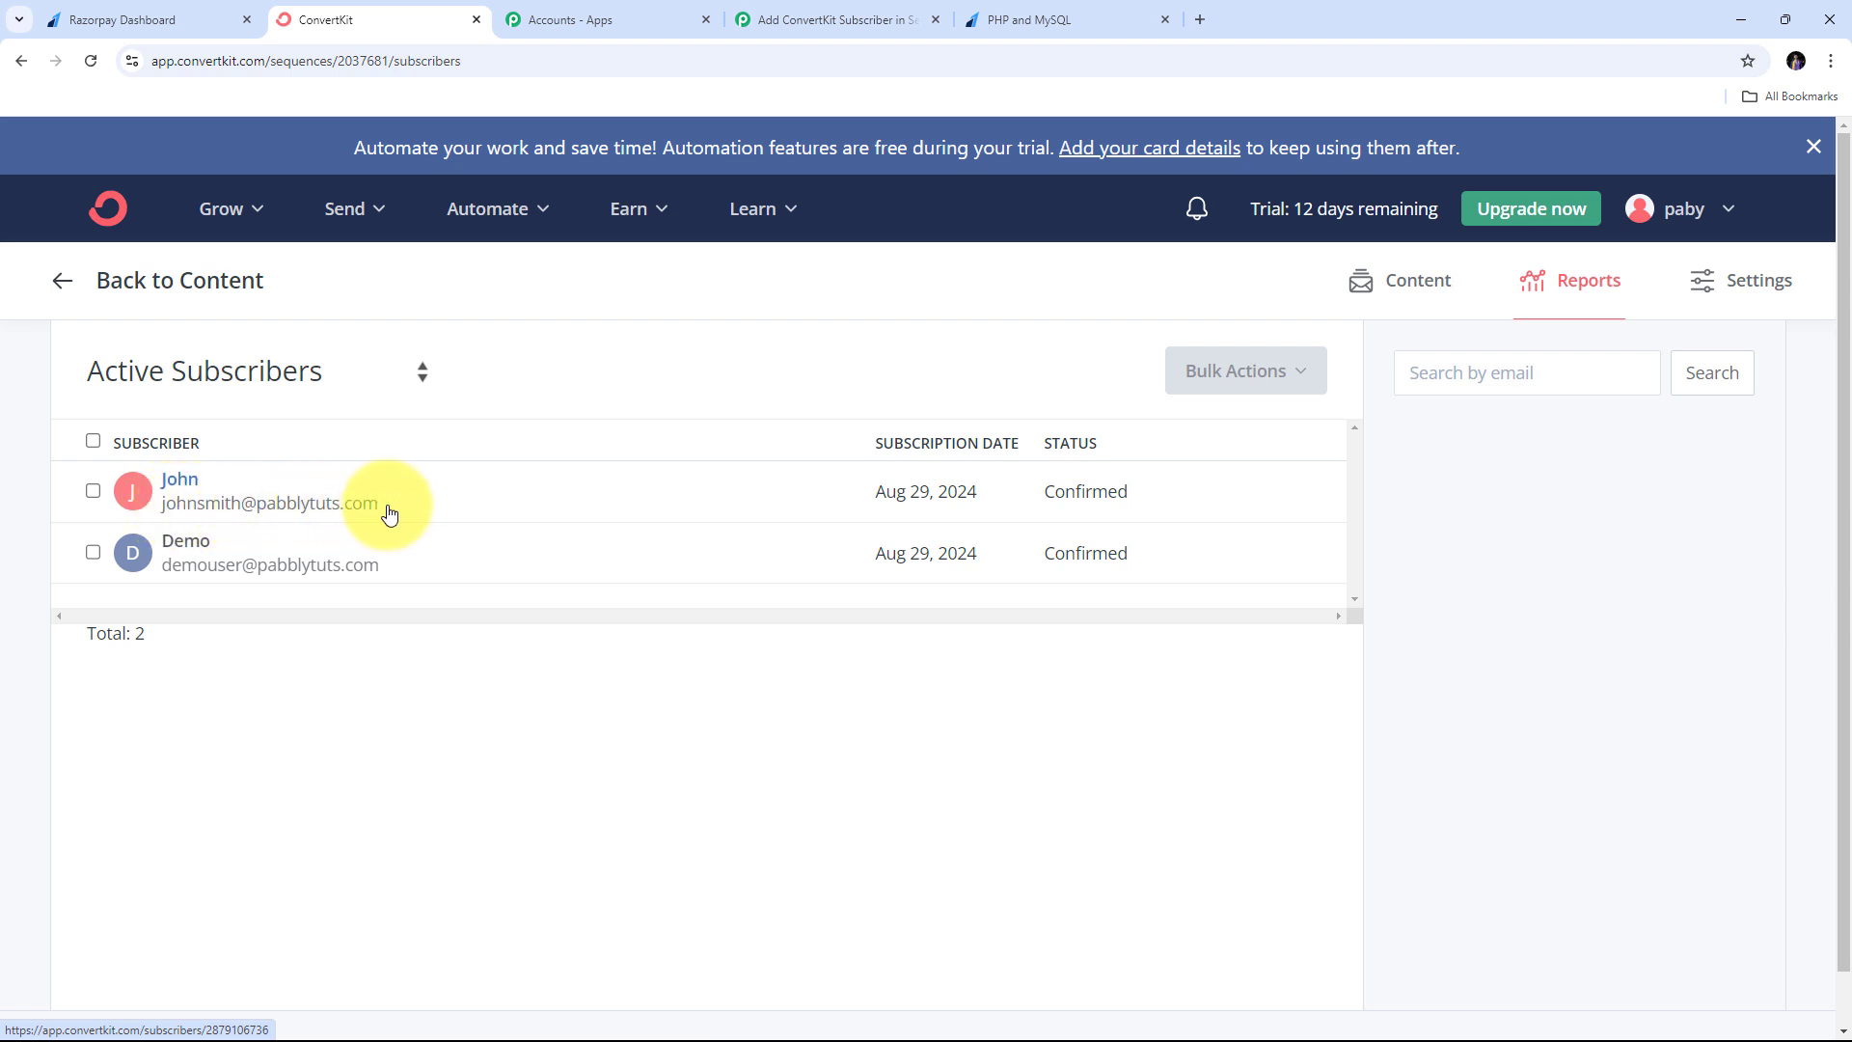
# - Open the newest subscriber's profile and check its first name, last name, mobile and email
pyautogui.click(187, 487)
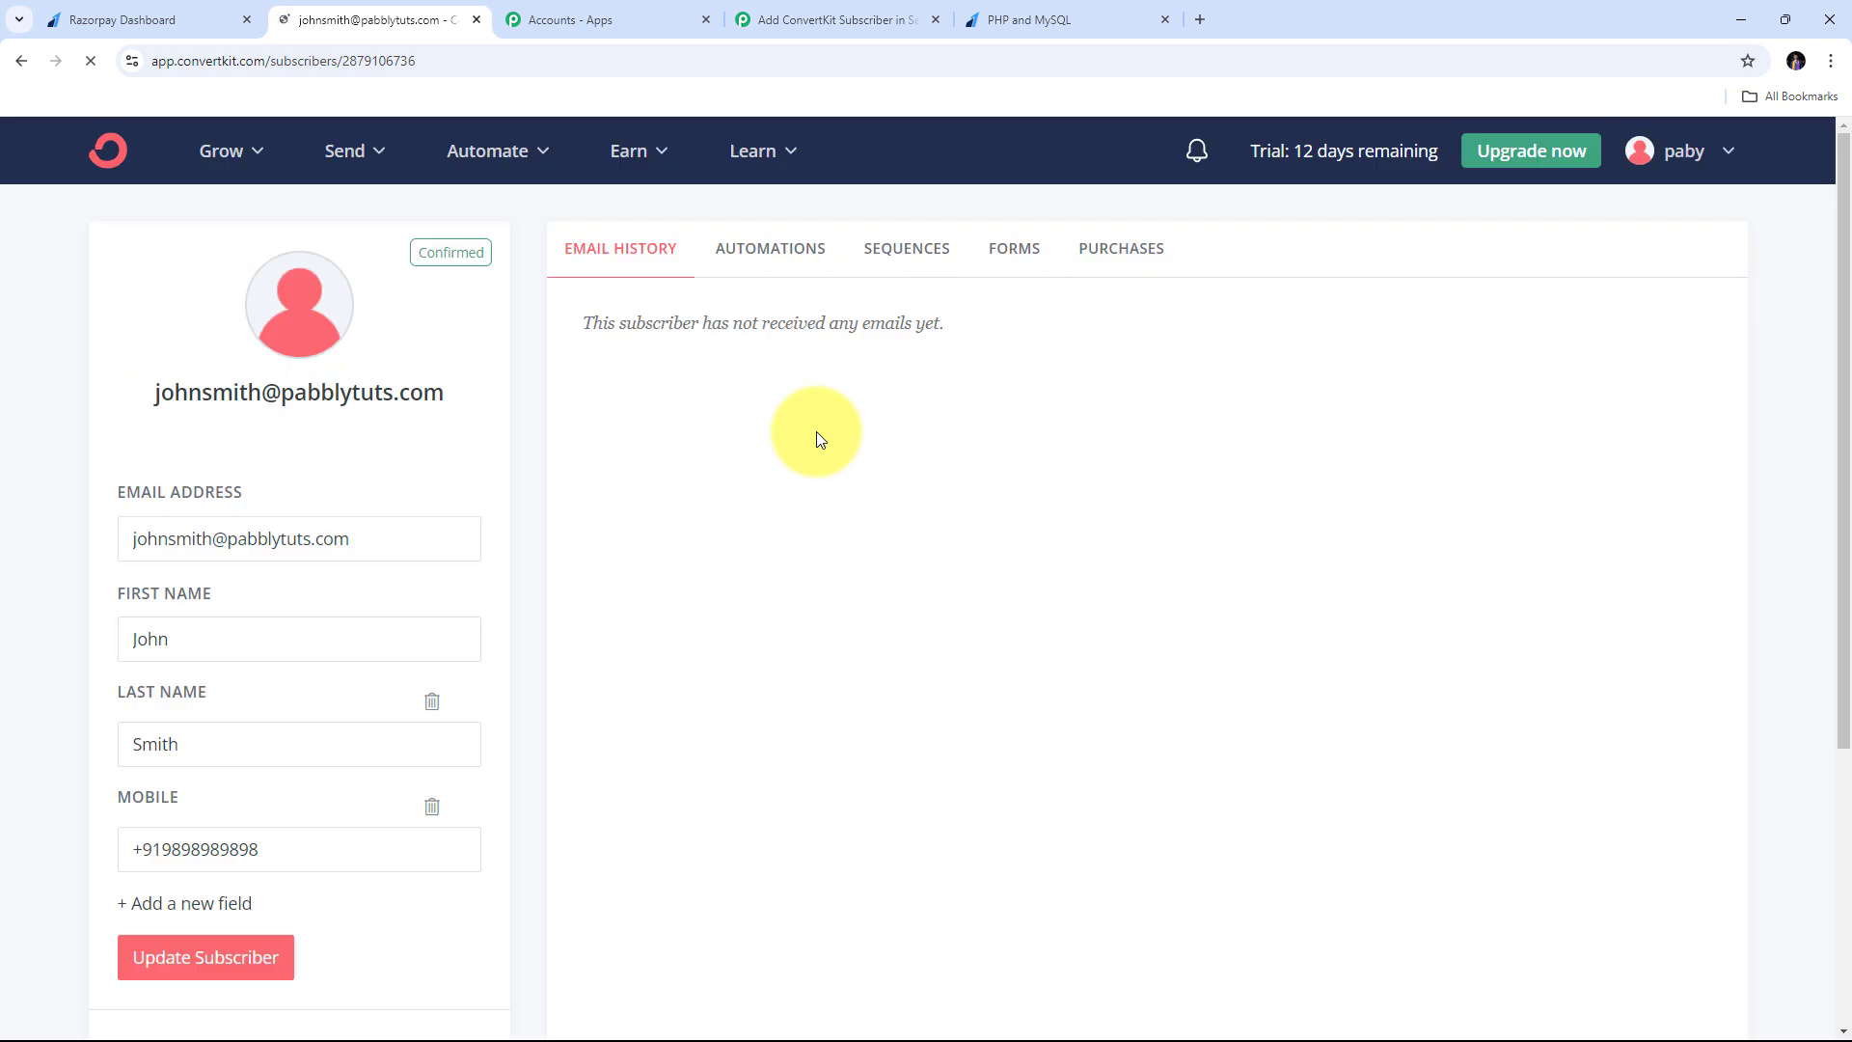
pyautogui.moveTo(215, 637); pyautogui.dragTo(71, 628)
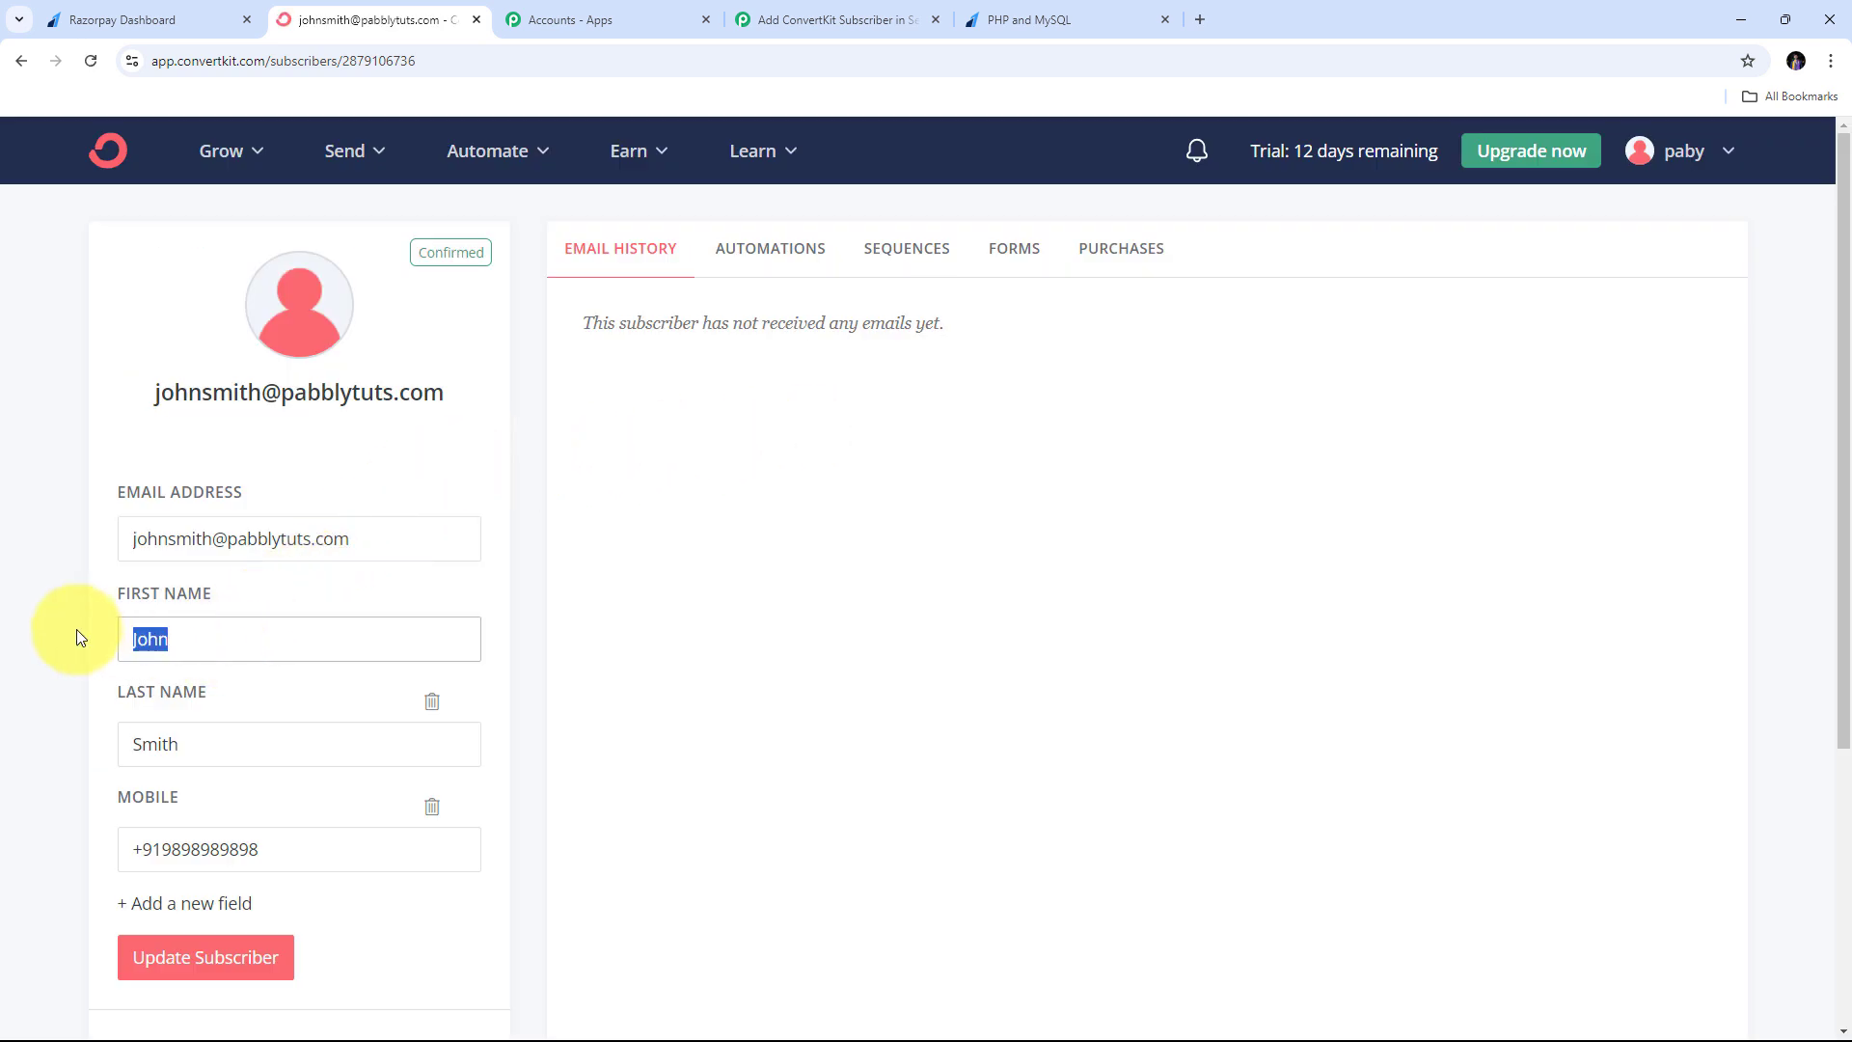
pyautogui.click(228, 761)
pyautogui.press('Tab')
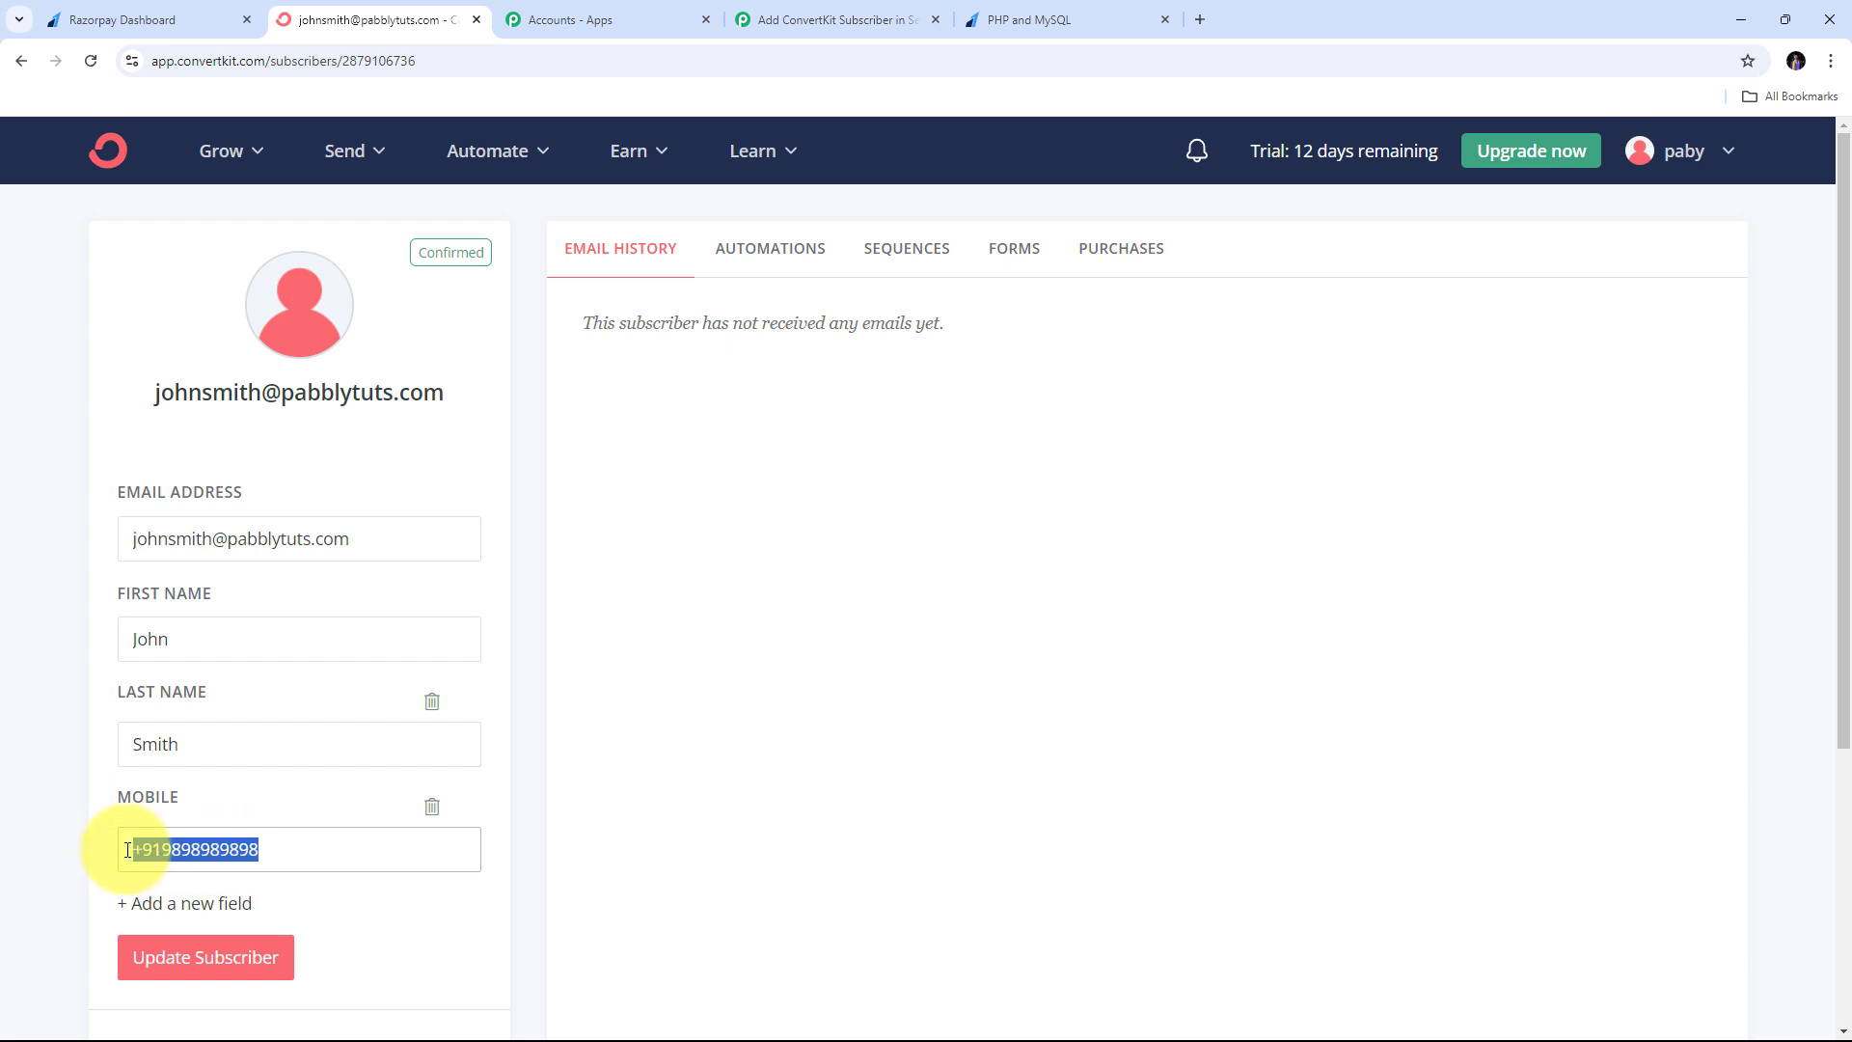
pyautogui.moveTo(441, 546); pyautogui.dragTo(72, 553)
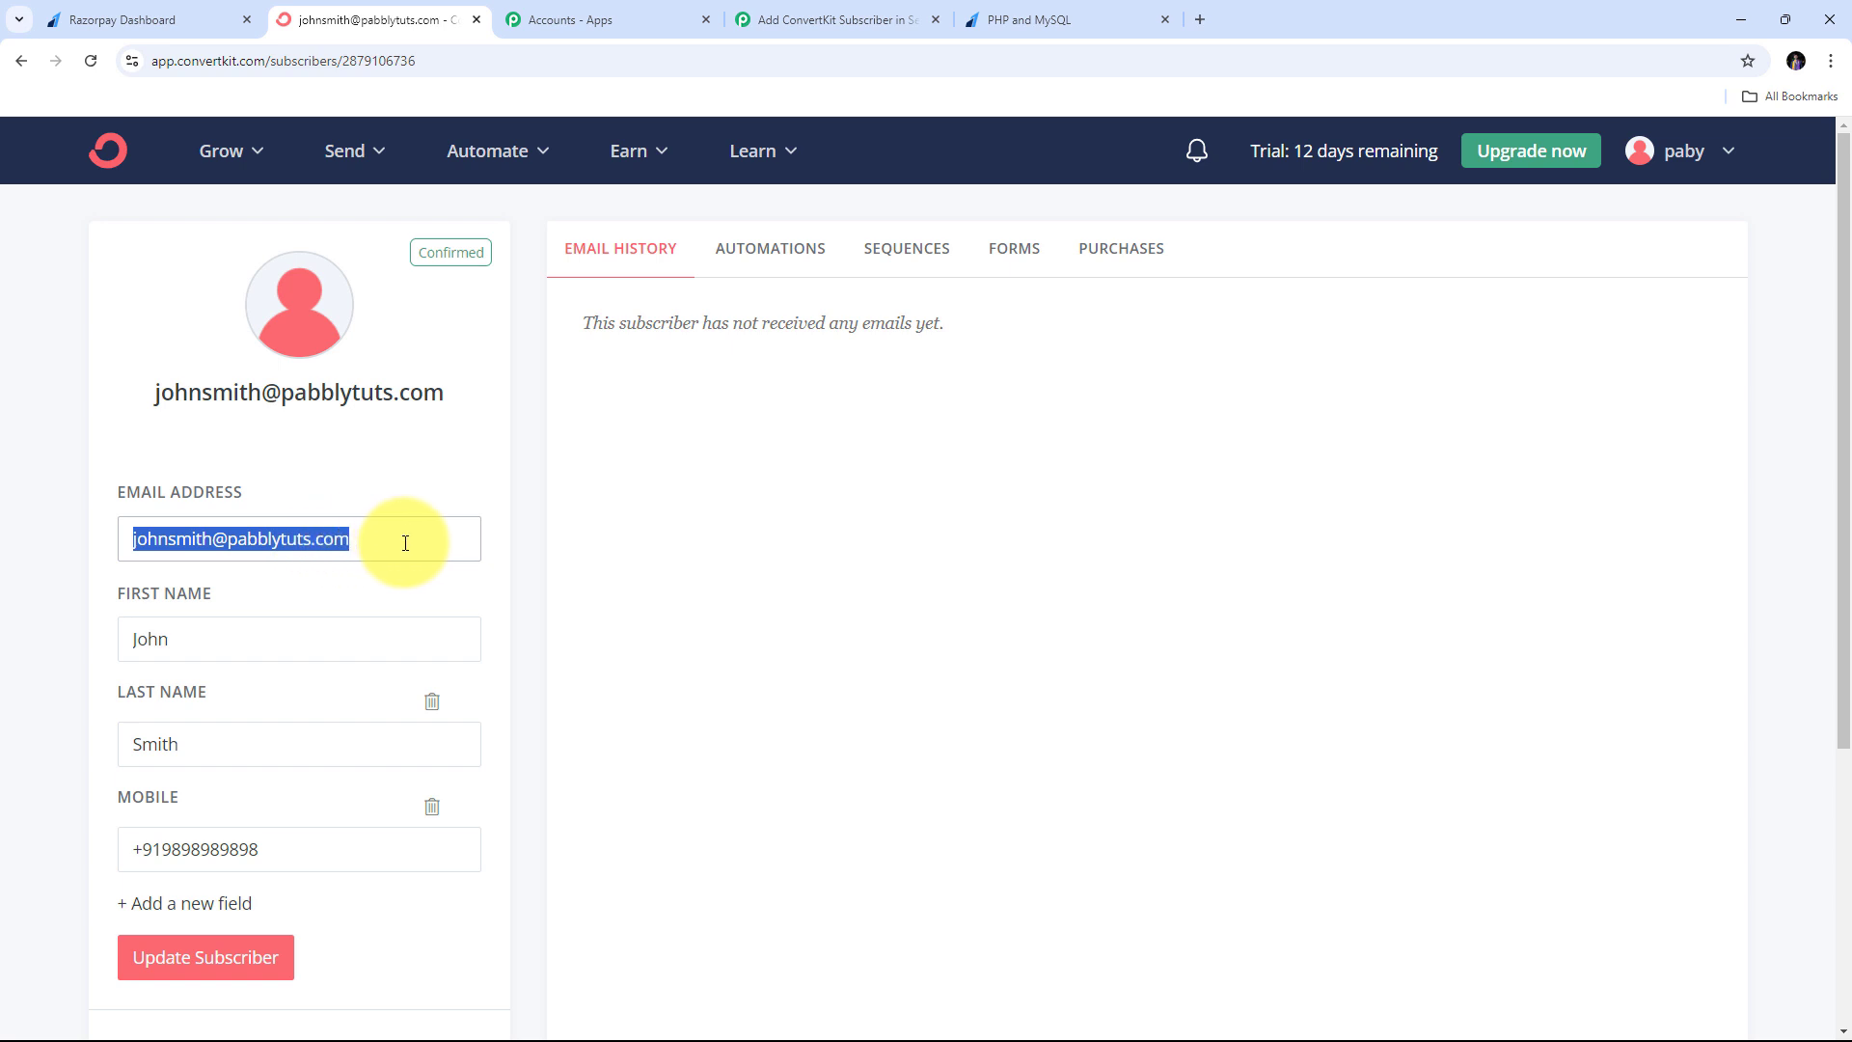
pyautogui.click(424, 488)
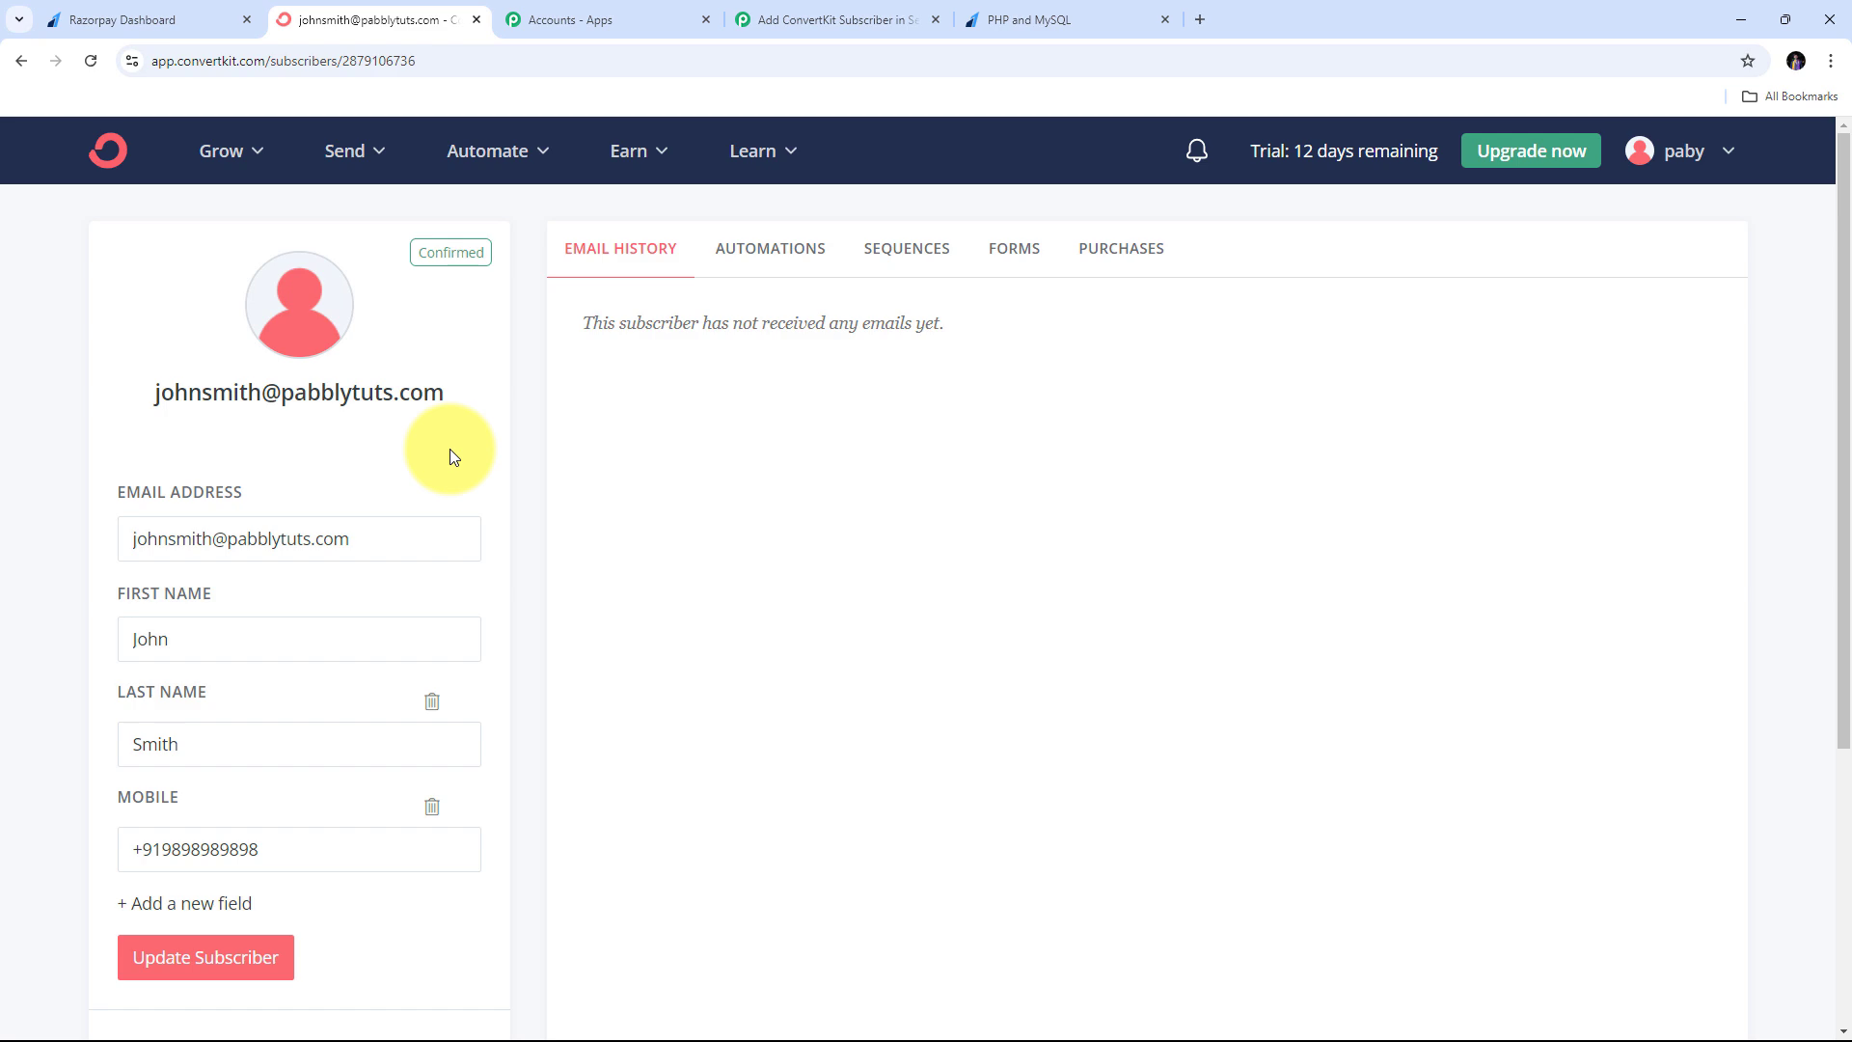
# - Return to the Razorpay dashboard's Payment Pages list
pyautogui.click(222, 20)
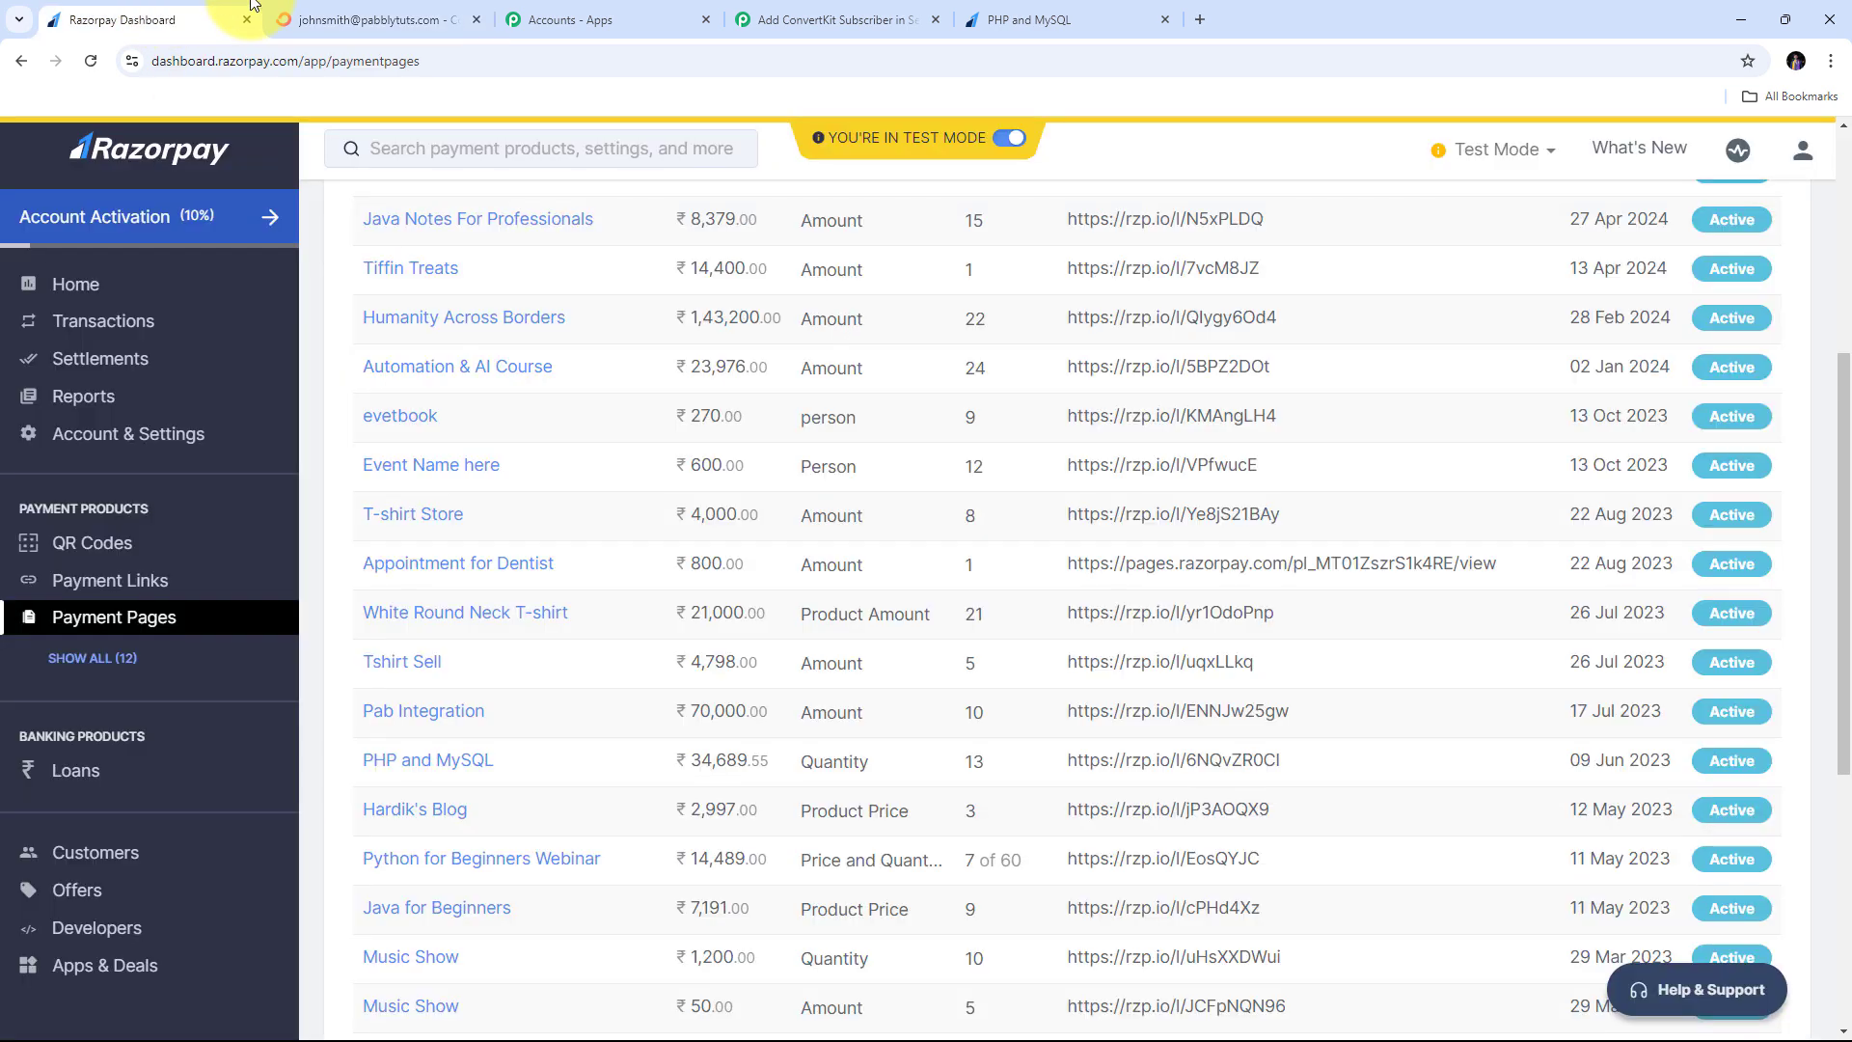
pyautogui.click(365, 15)
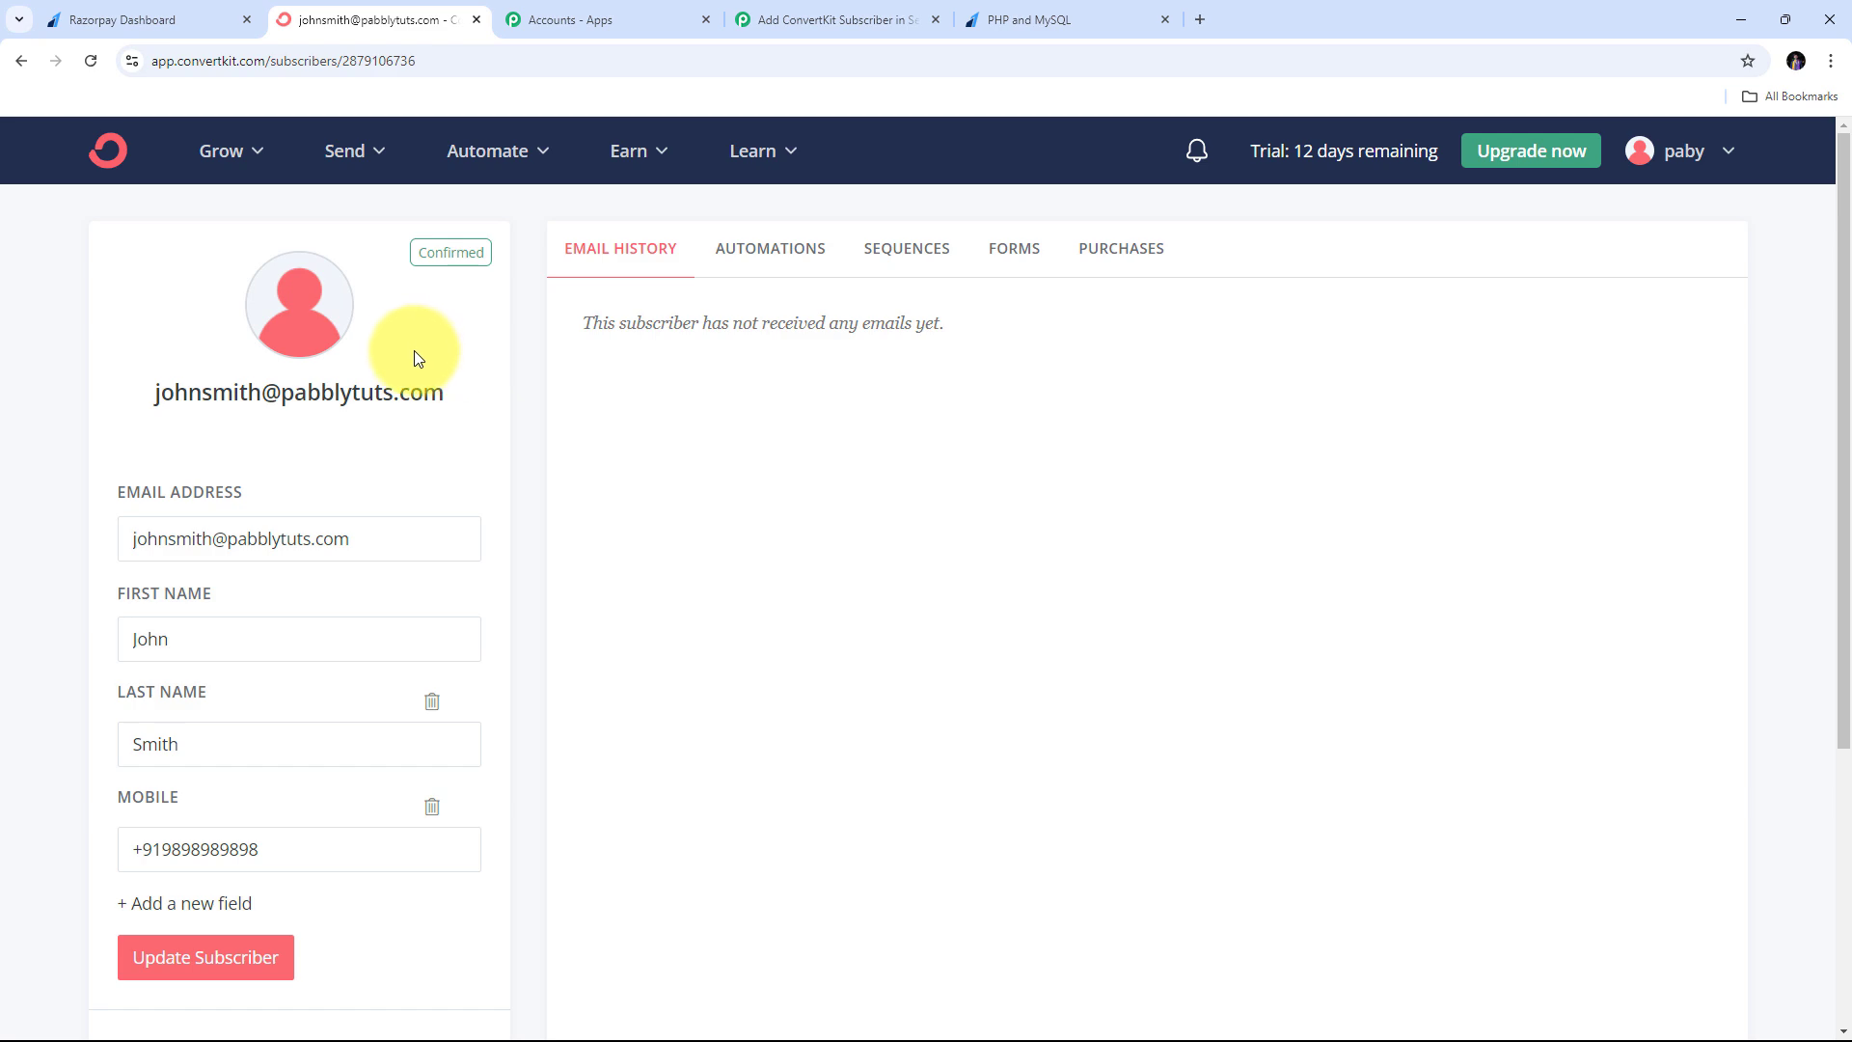
pyautogui.click(154, 16)
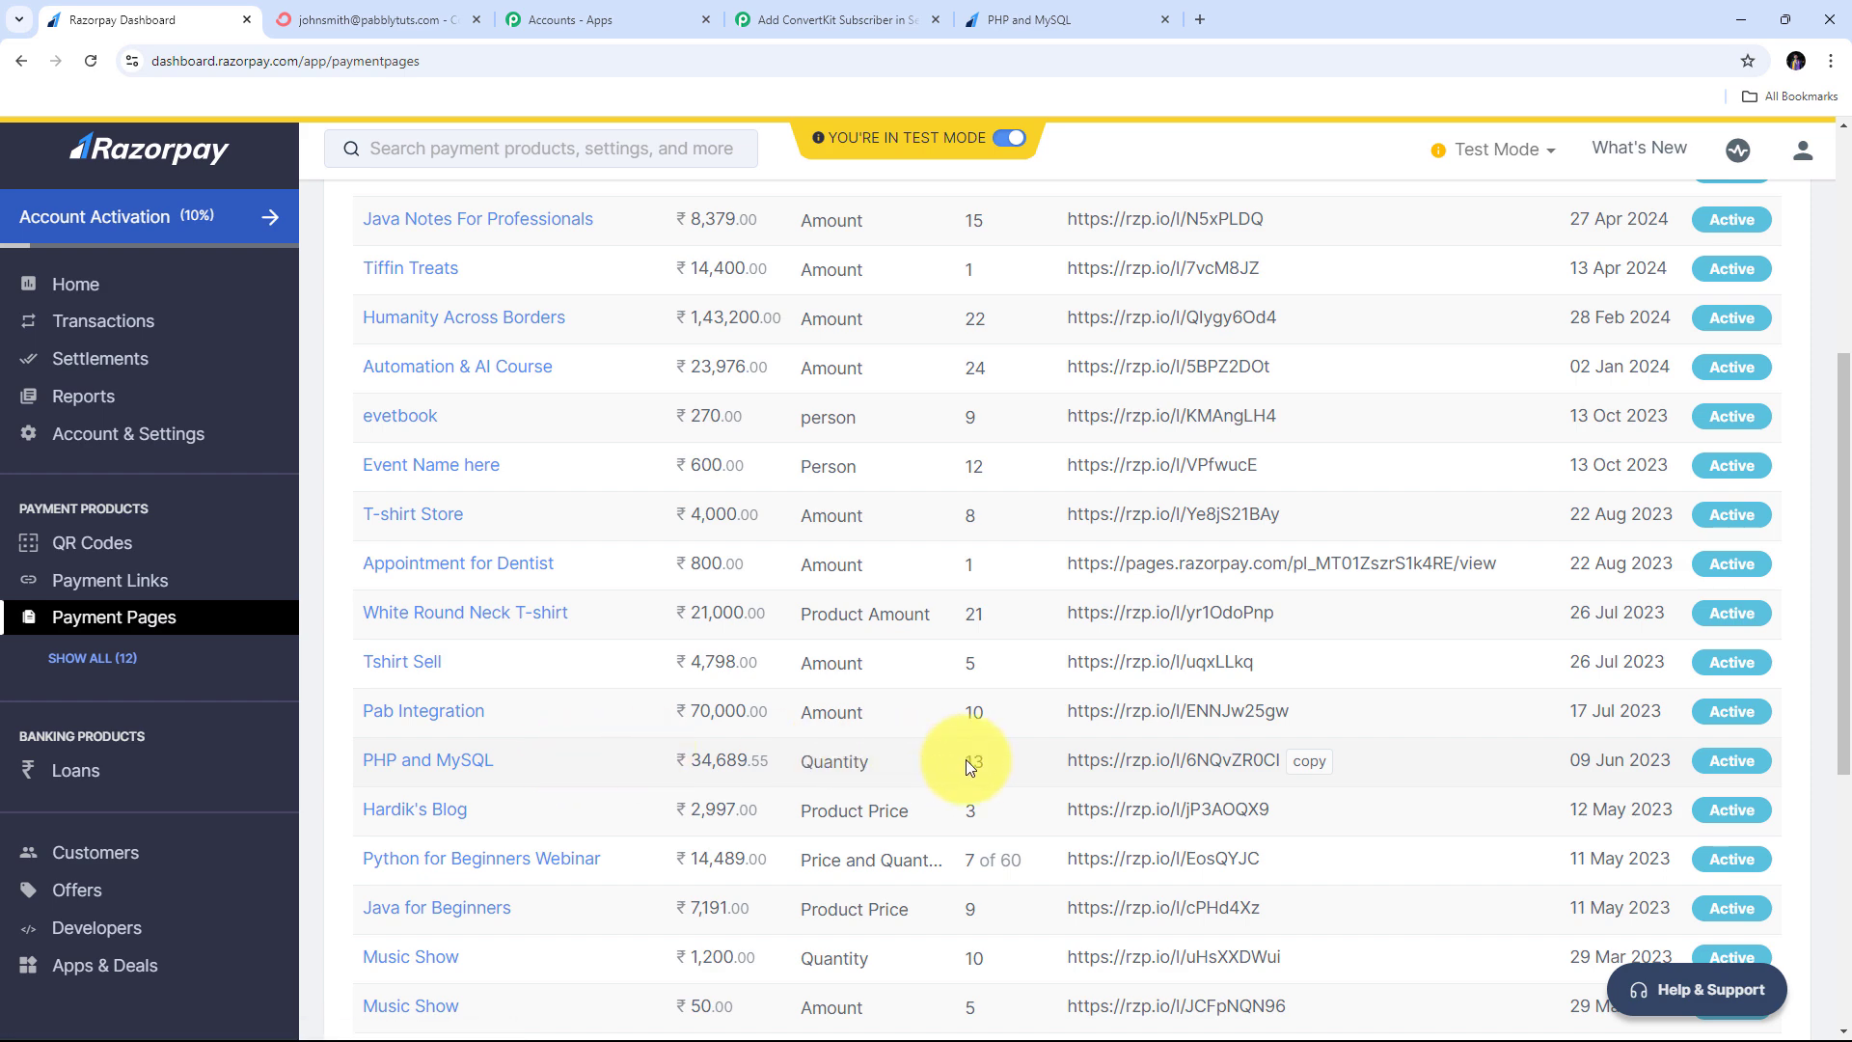
# - Load the PHP and MySQL payment page in a new tab and choose the PHP and MySQL course
pyautogui.click(1310, 767)
pyautogui.click(1208, 20)
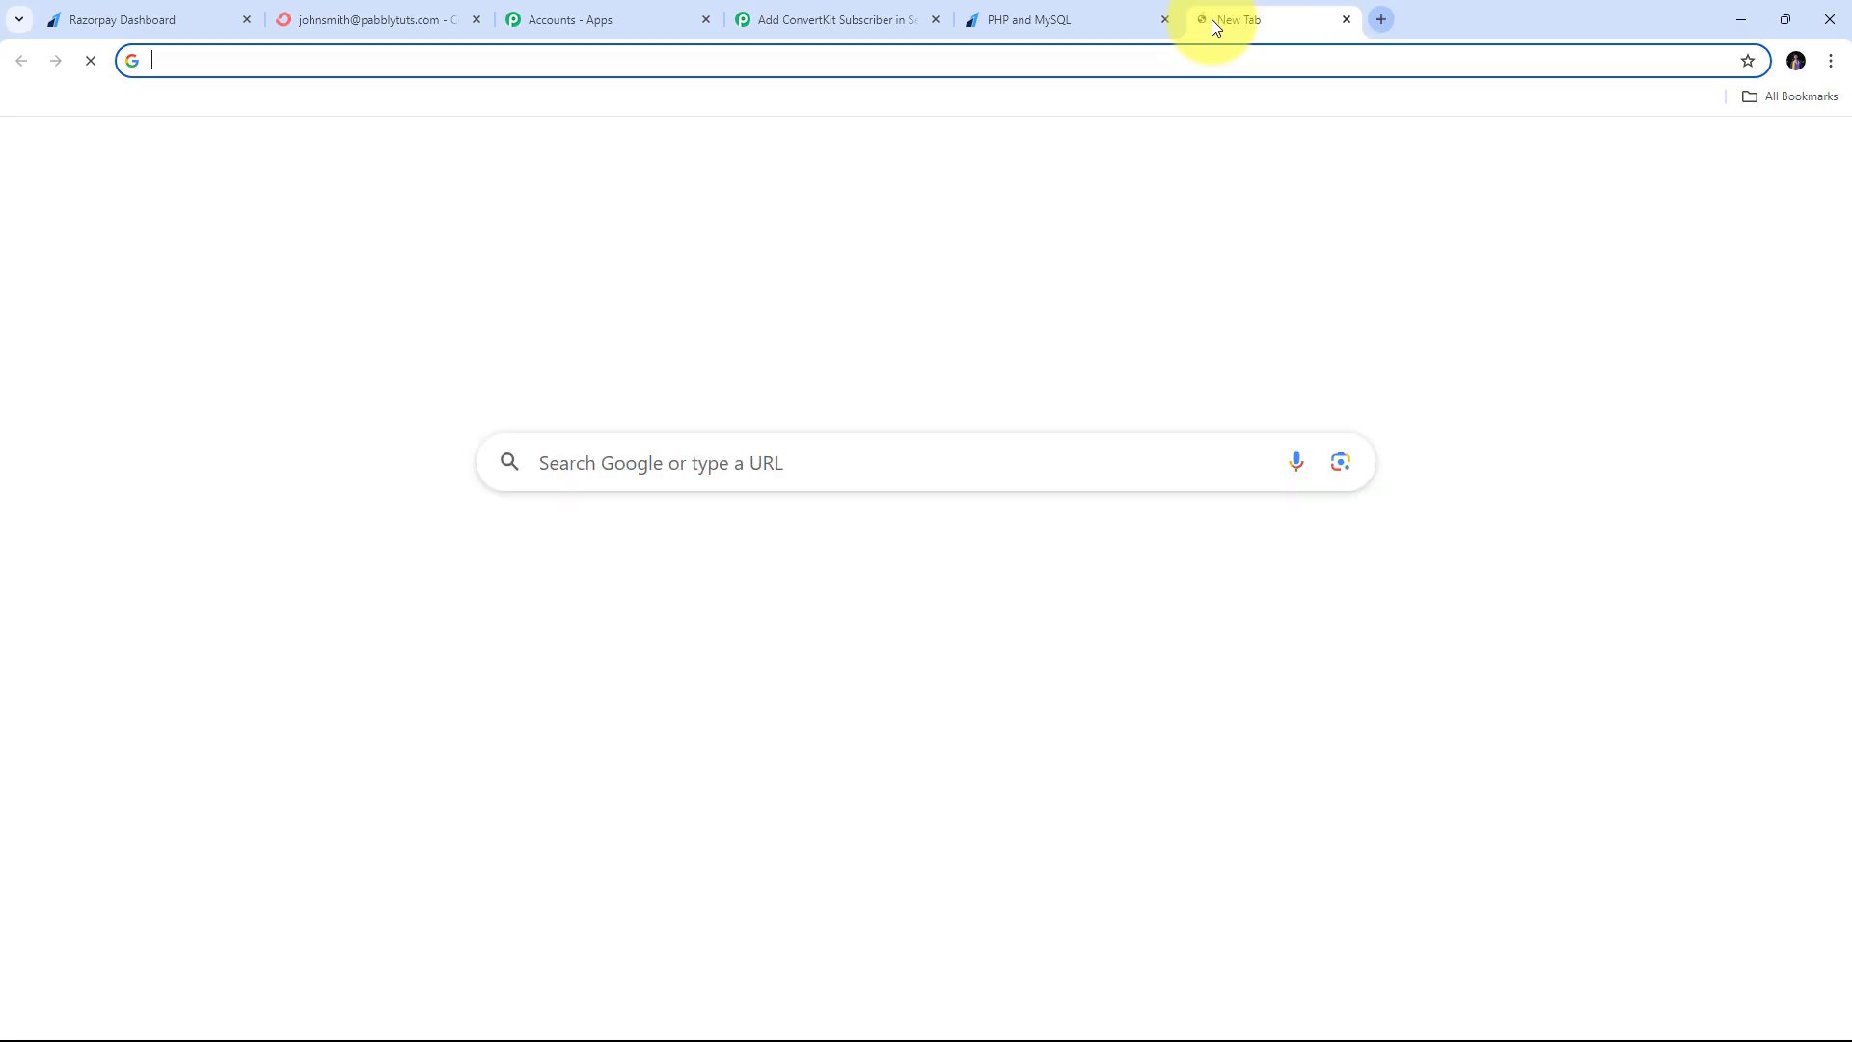
pyautogui.hotkey('ctrl', 'v')
pyautogui.press('Return')
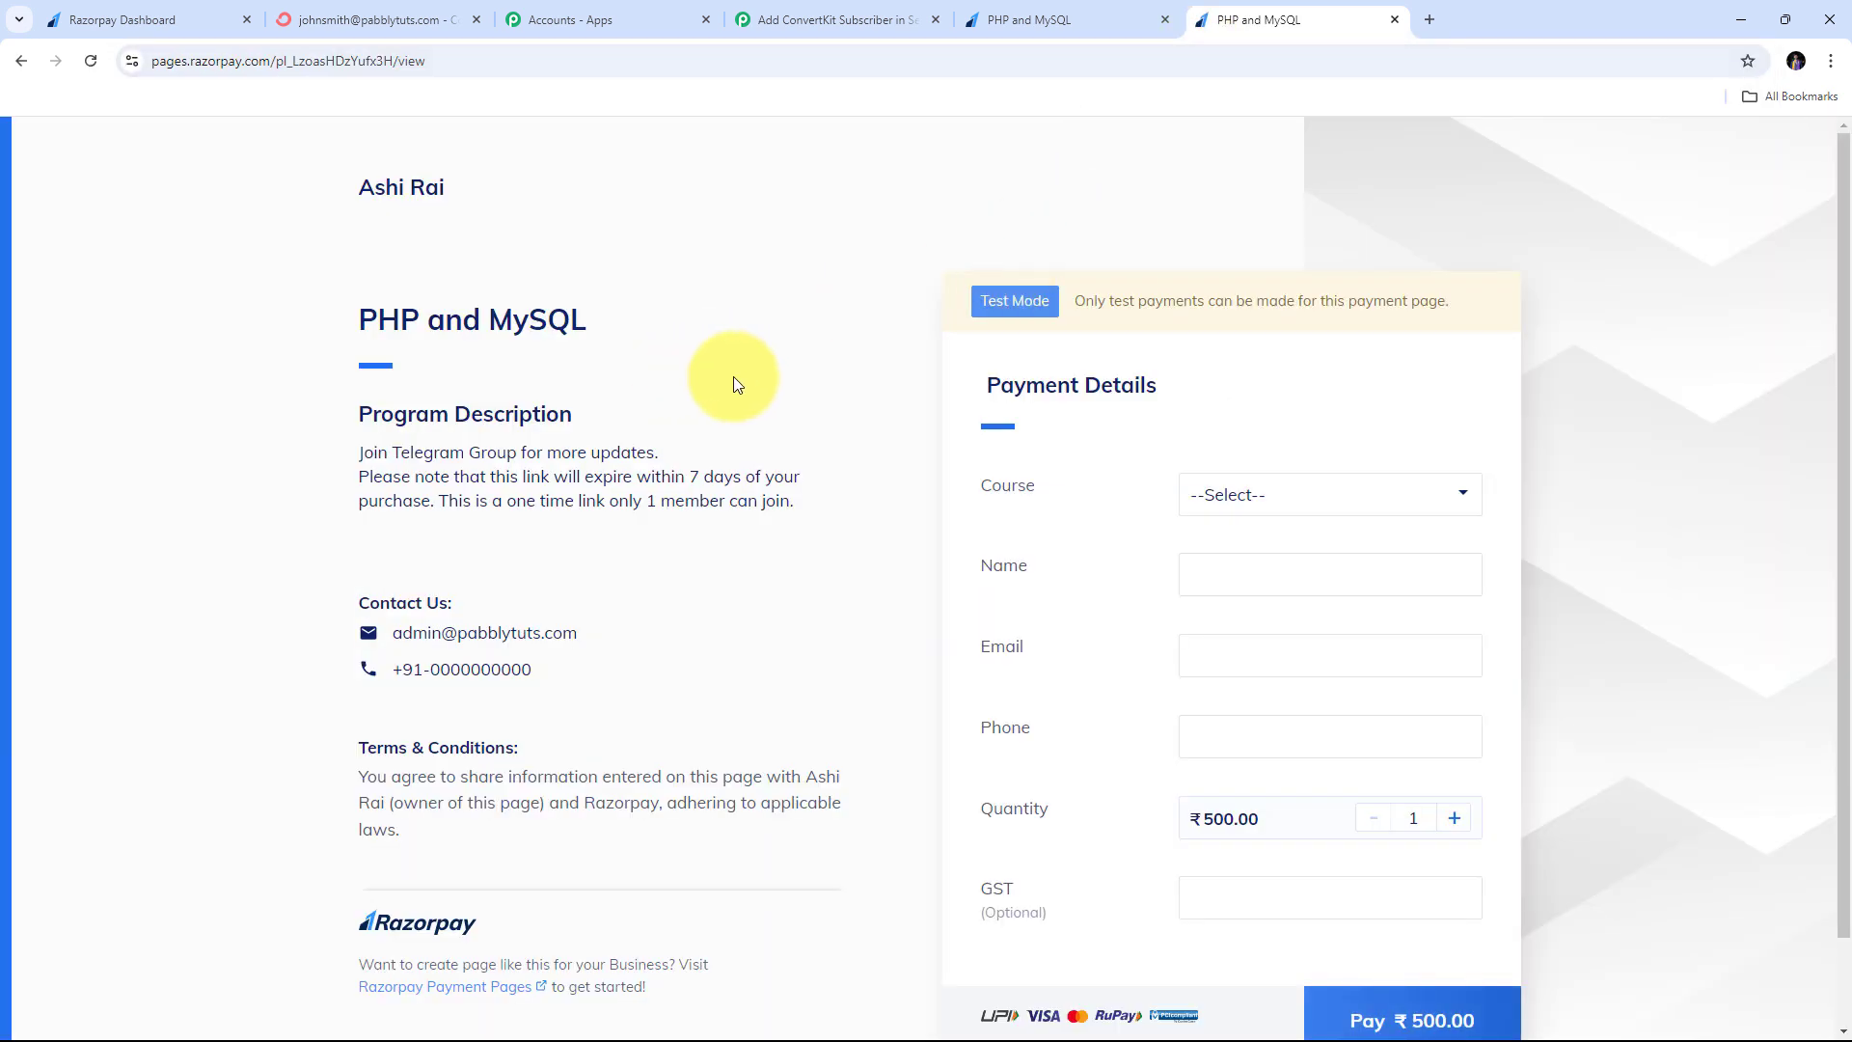
pyautogui.scroll(-1, 737, 384)
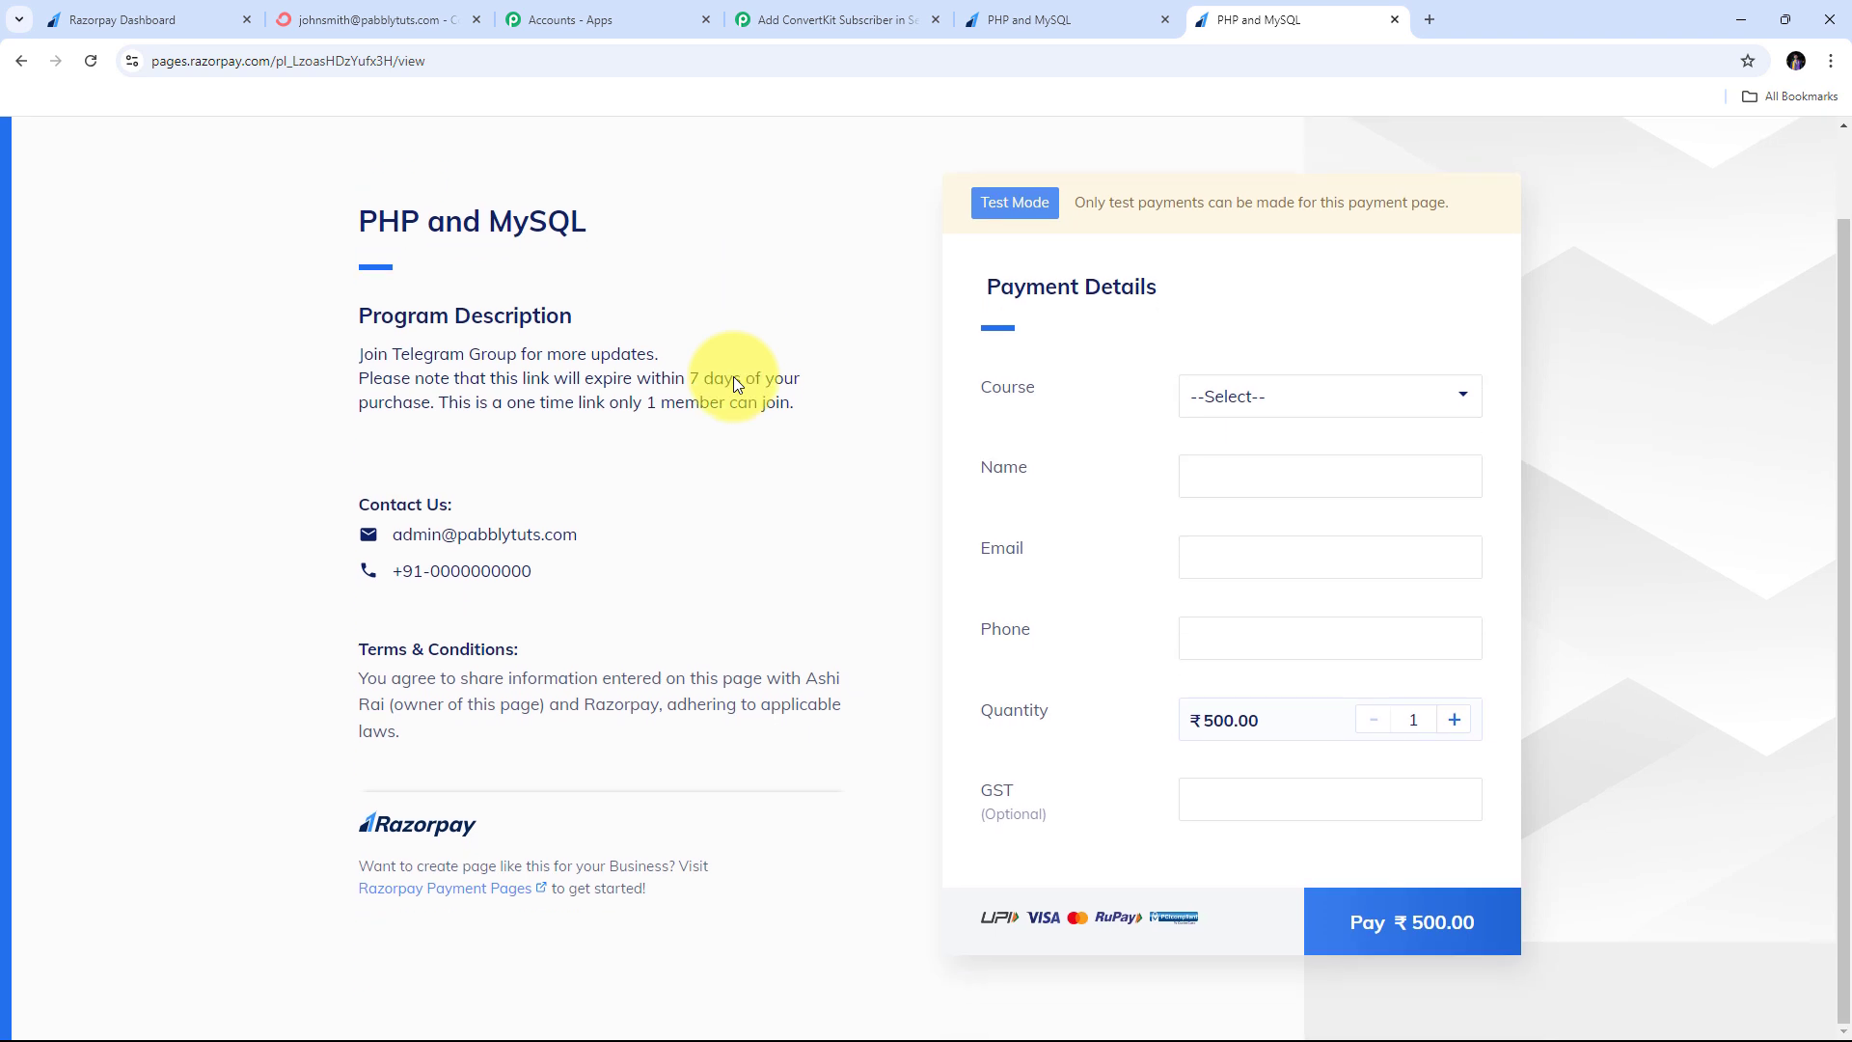
pyautogui.click(1283, 405)
pyautogui.click(1256, 464)
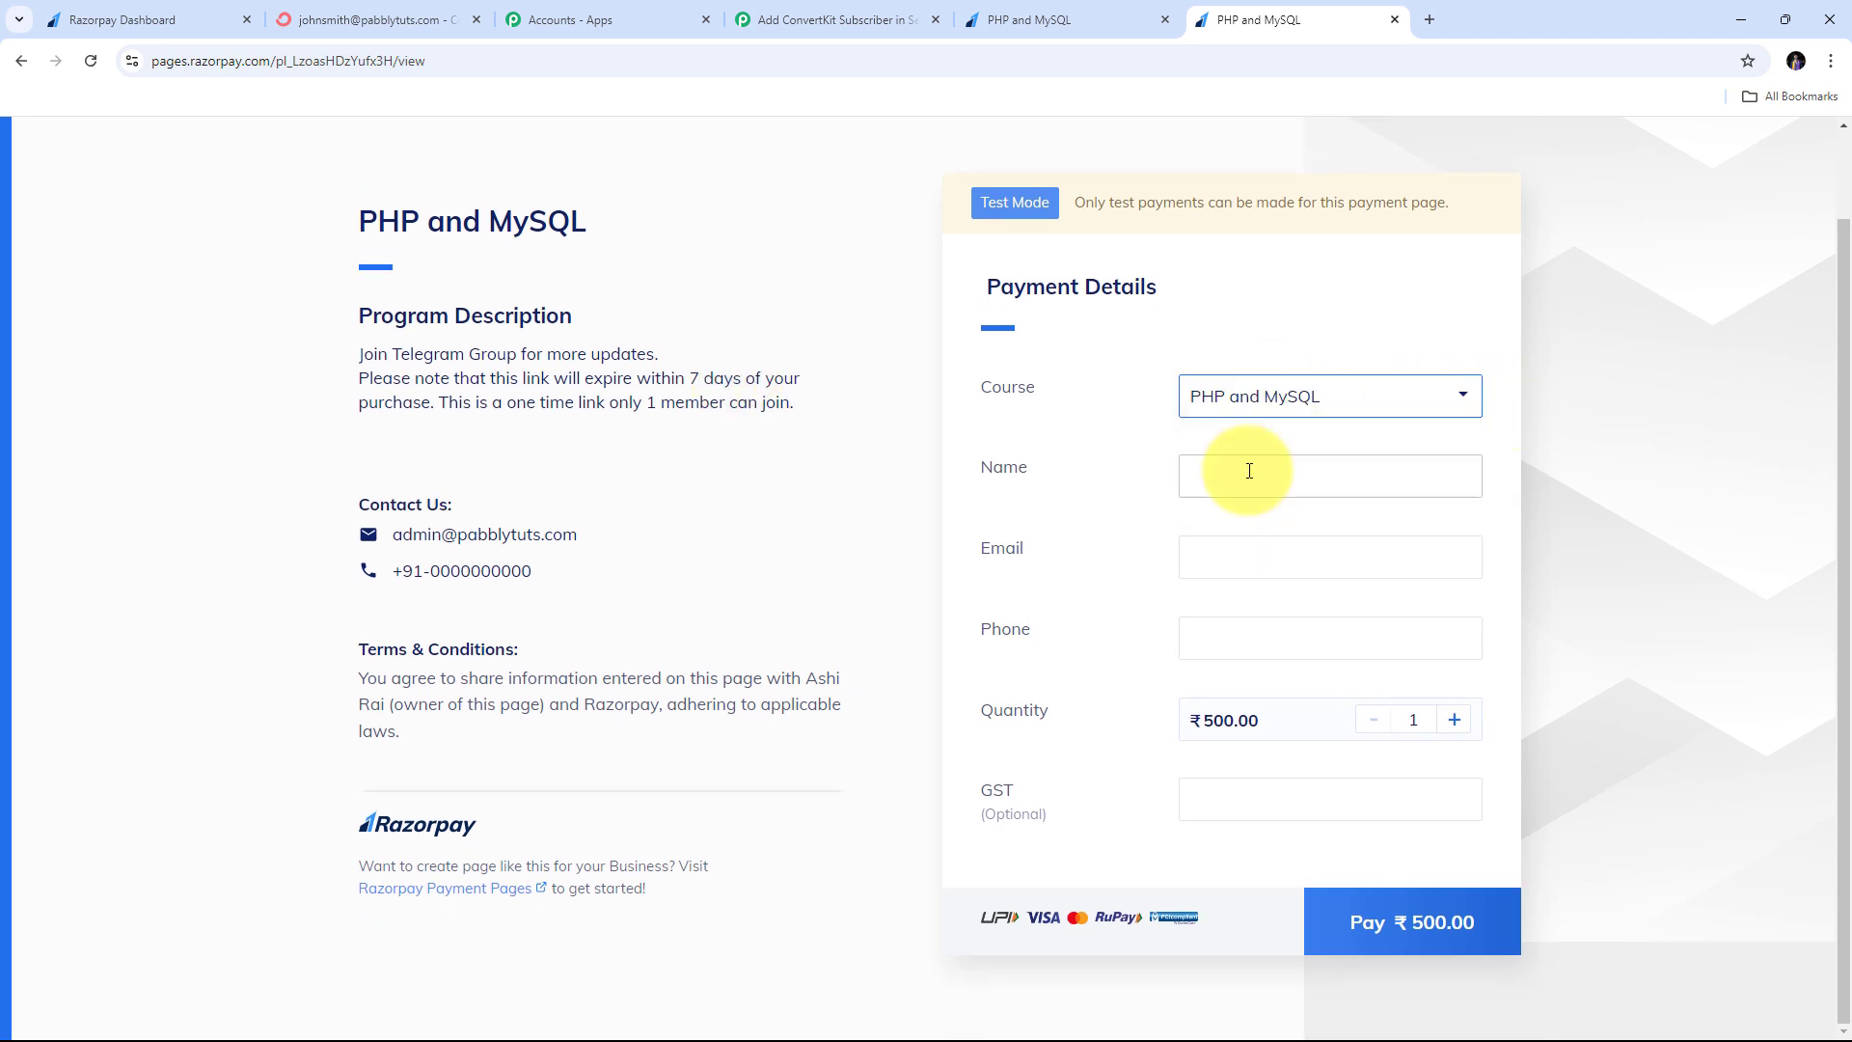
# - Enter the buyer's name, email and phone number, then start the ₹500 payment
pyautogui.click(1229, 472)
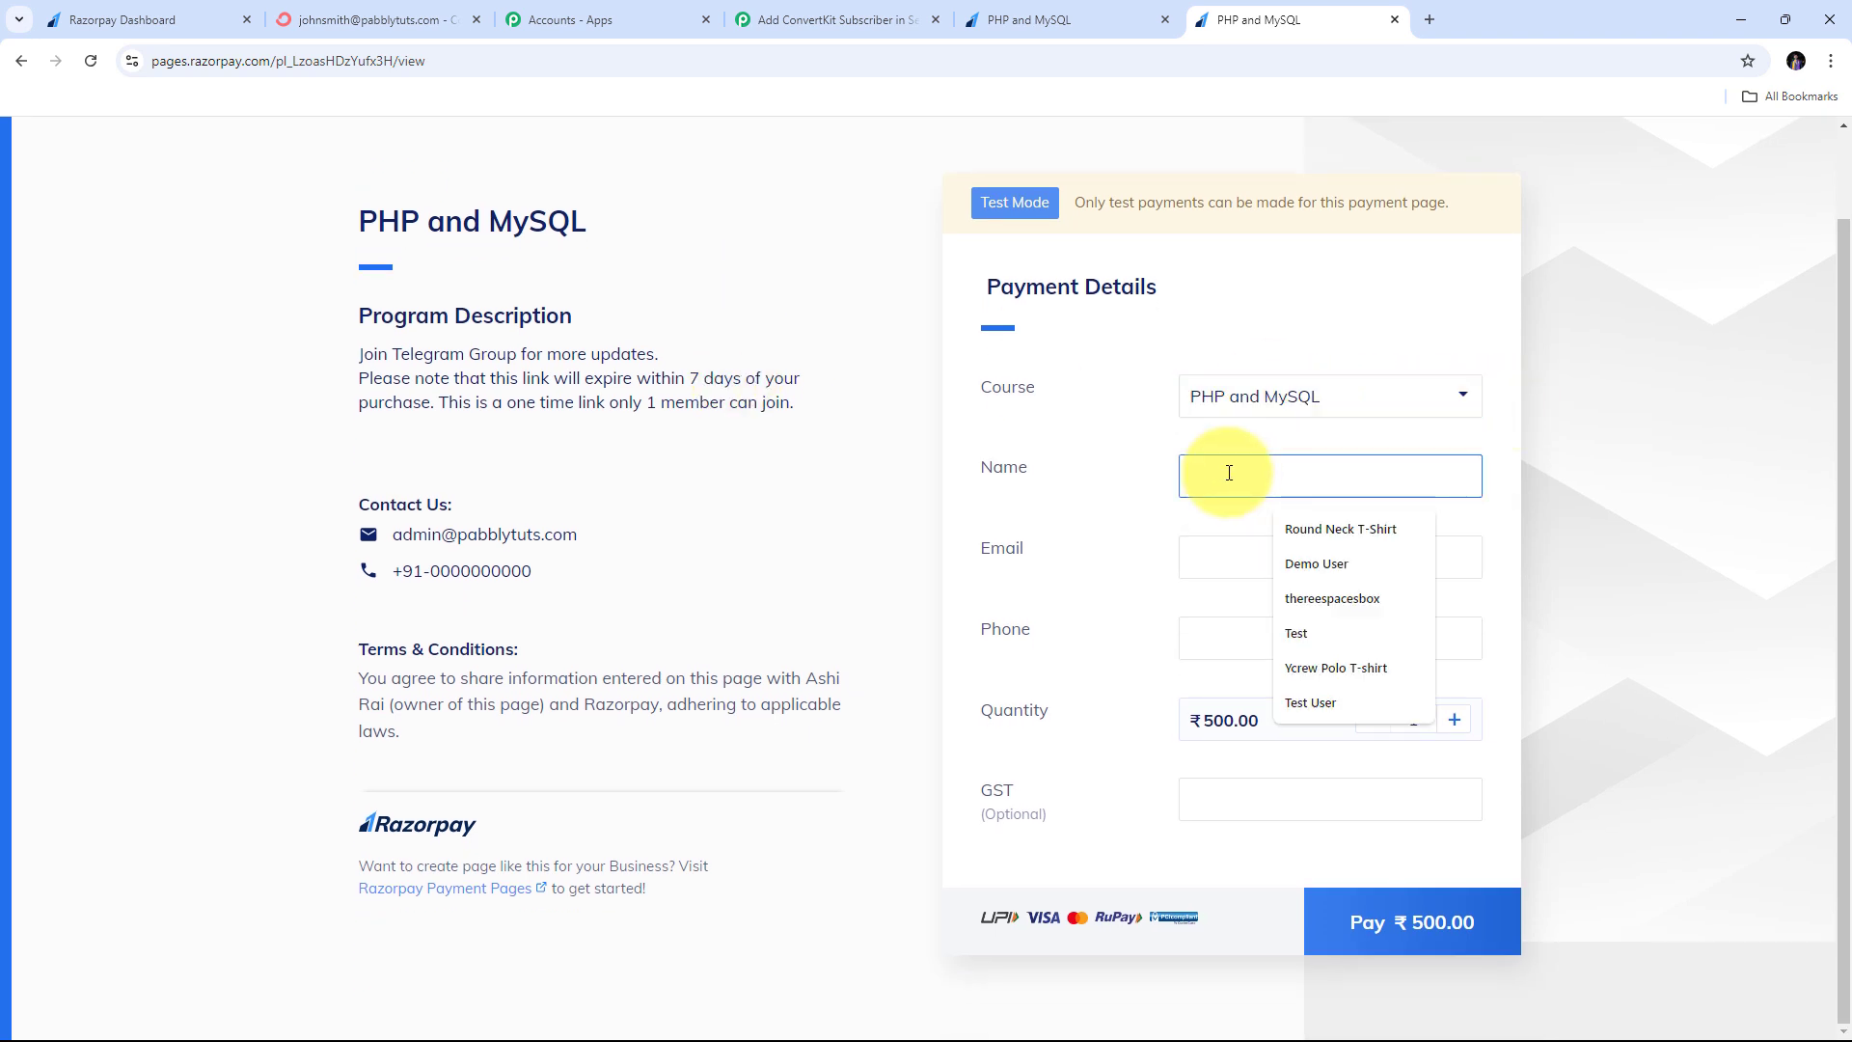
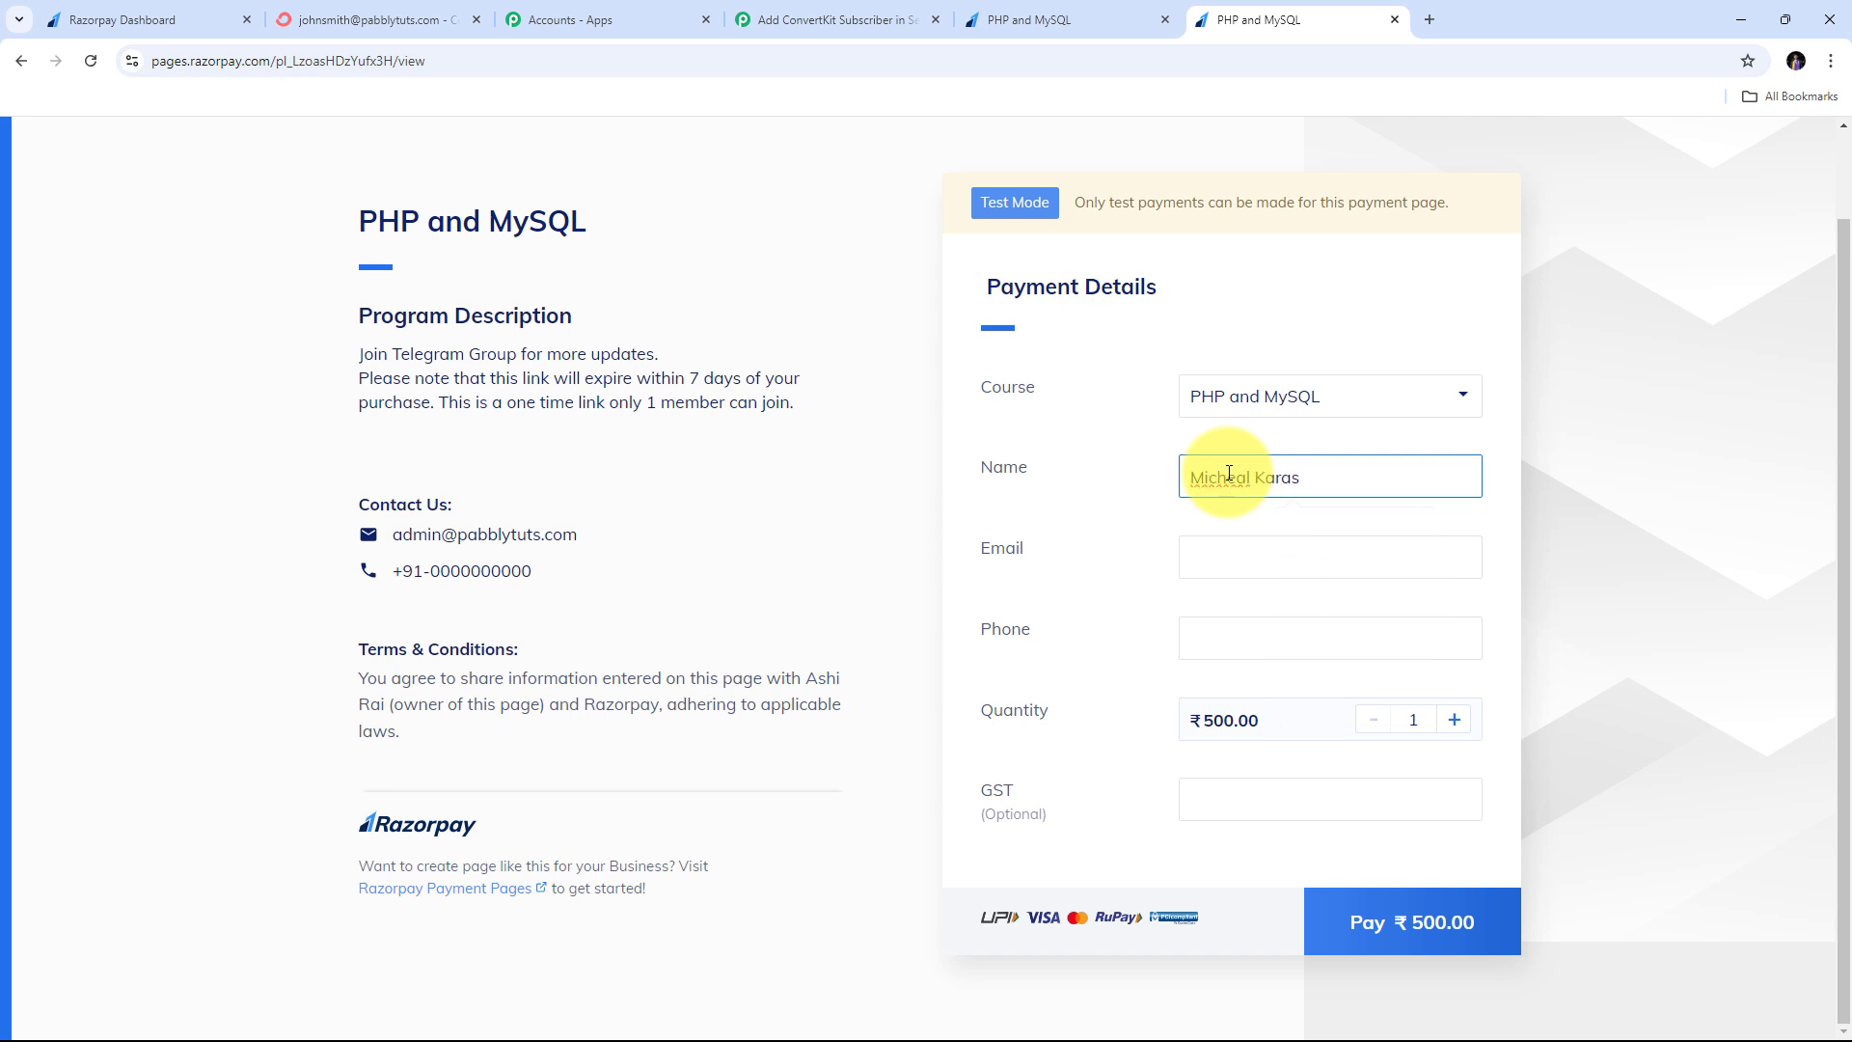
pyautogui.click(1232, 546)
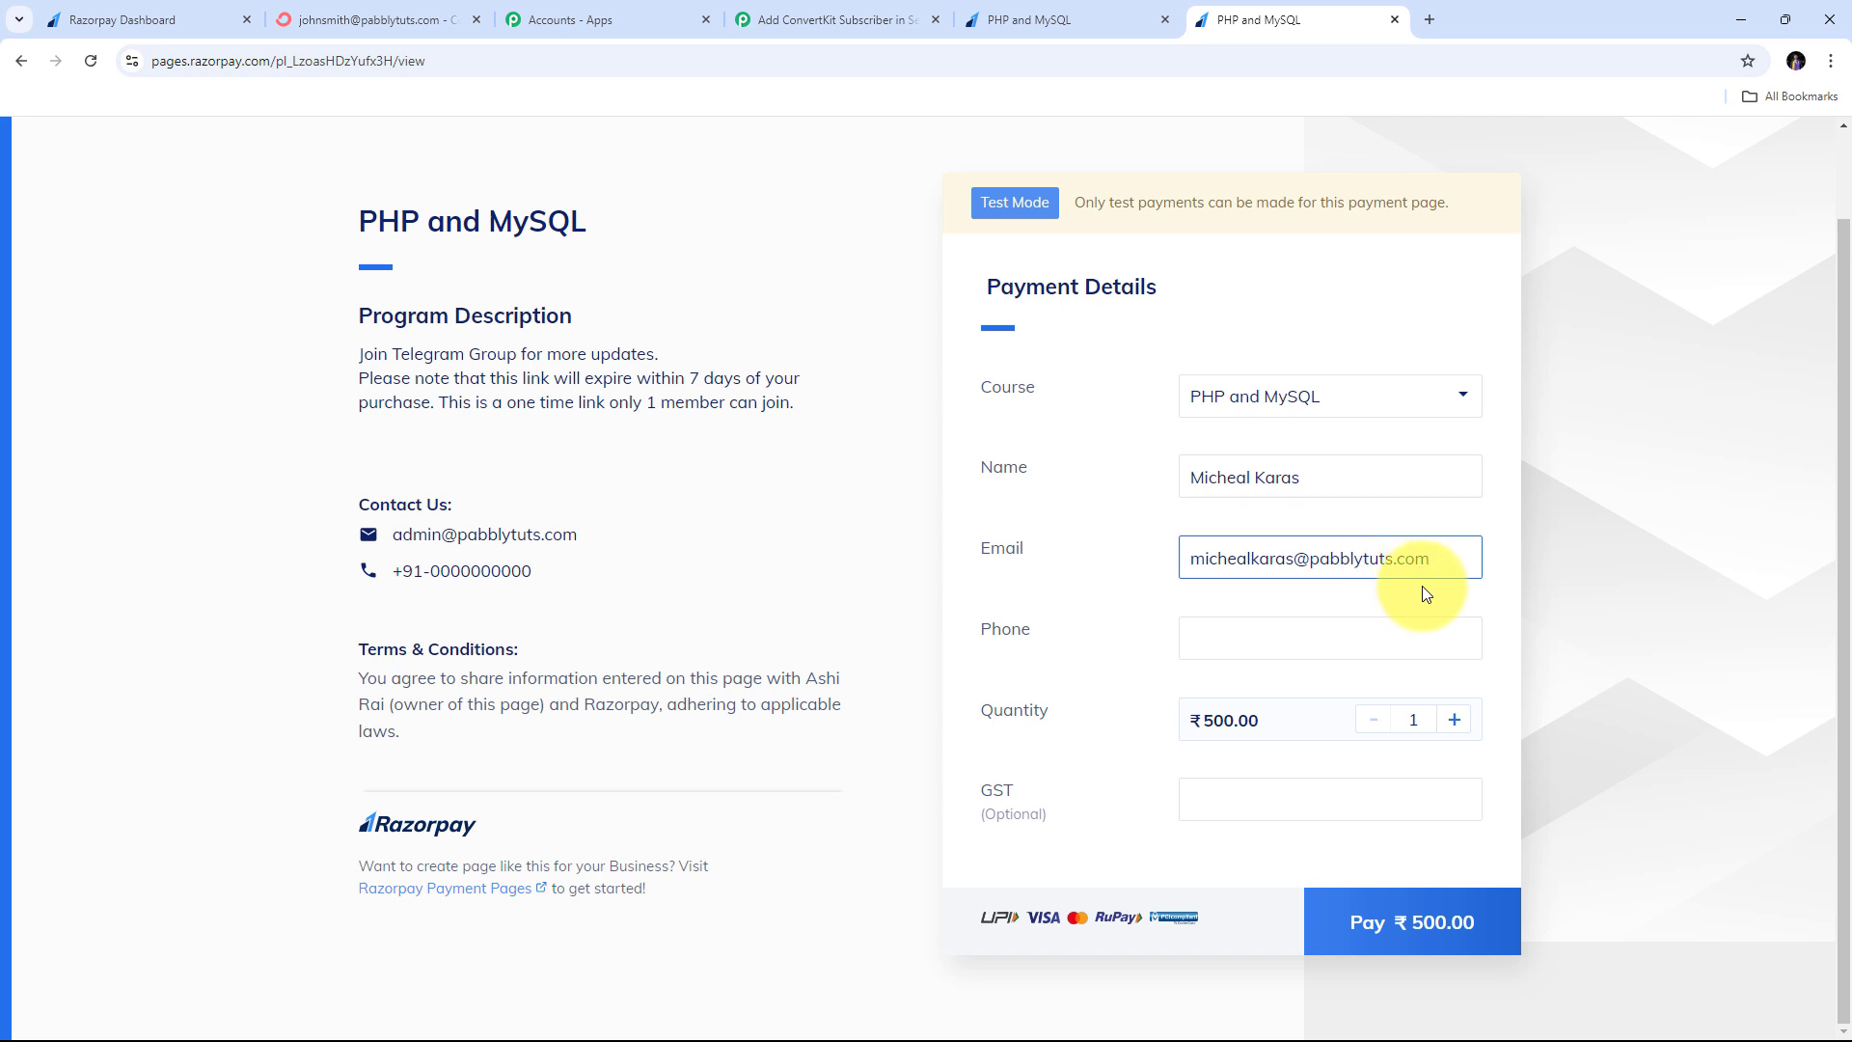
pyautogui.click(1254, 649)
pyautogui.write('+1')
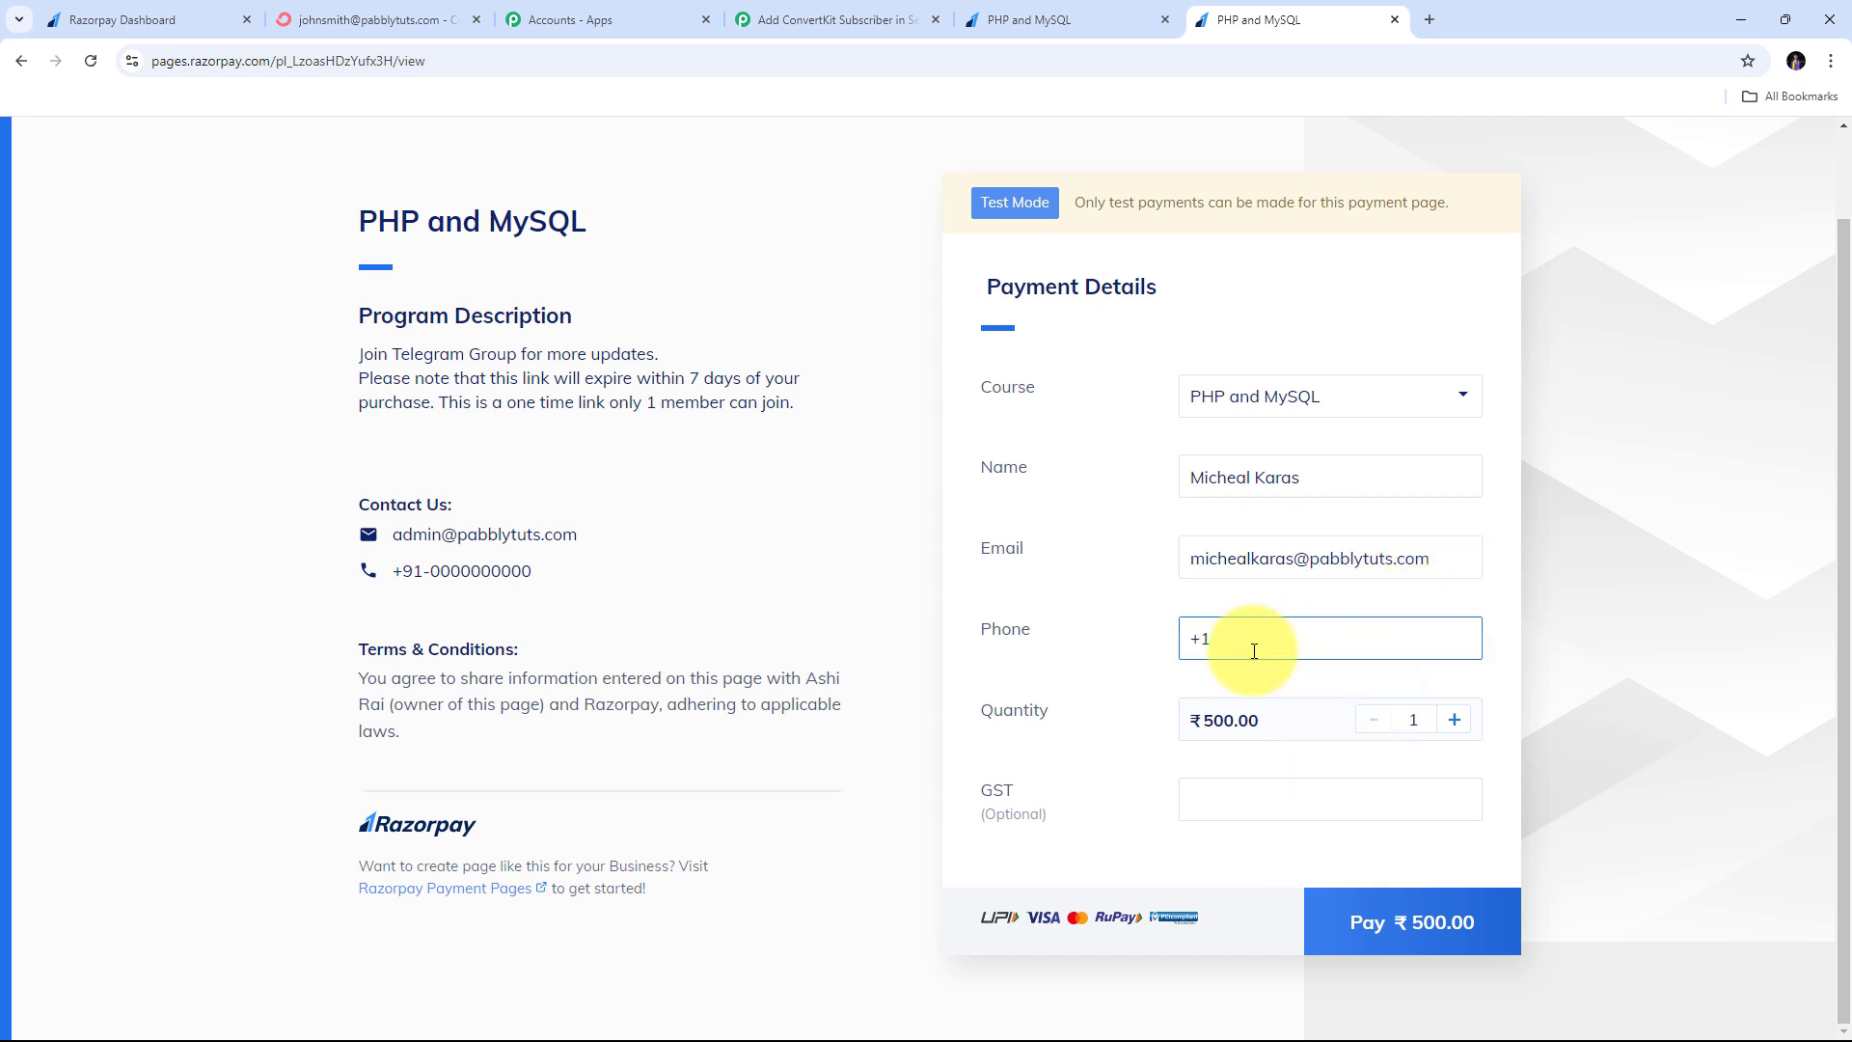
pyautogui.press('BackSpace')
pyautogui.write('919797979797')
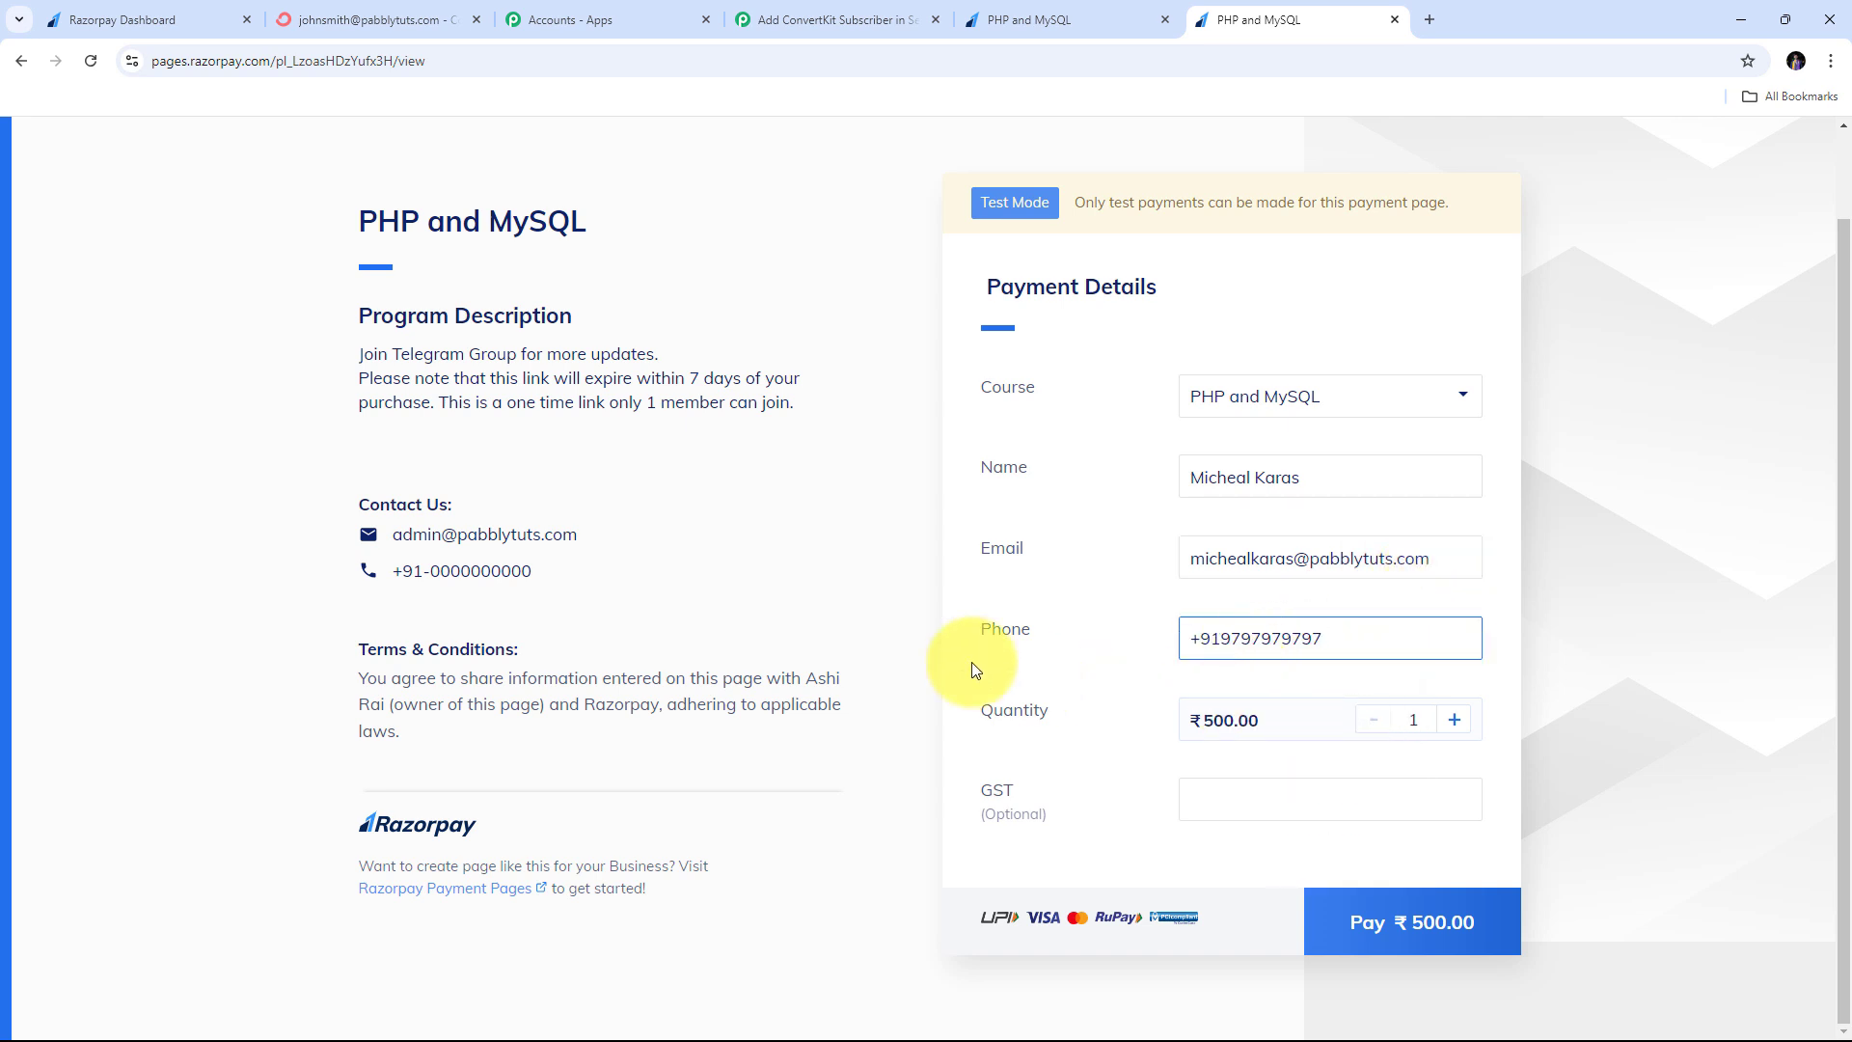
pyautogui.click(1405, 940)
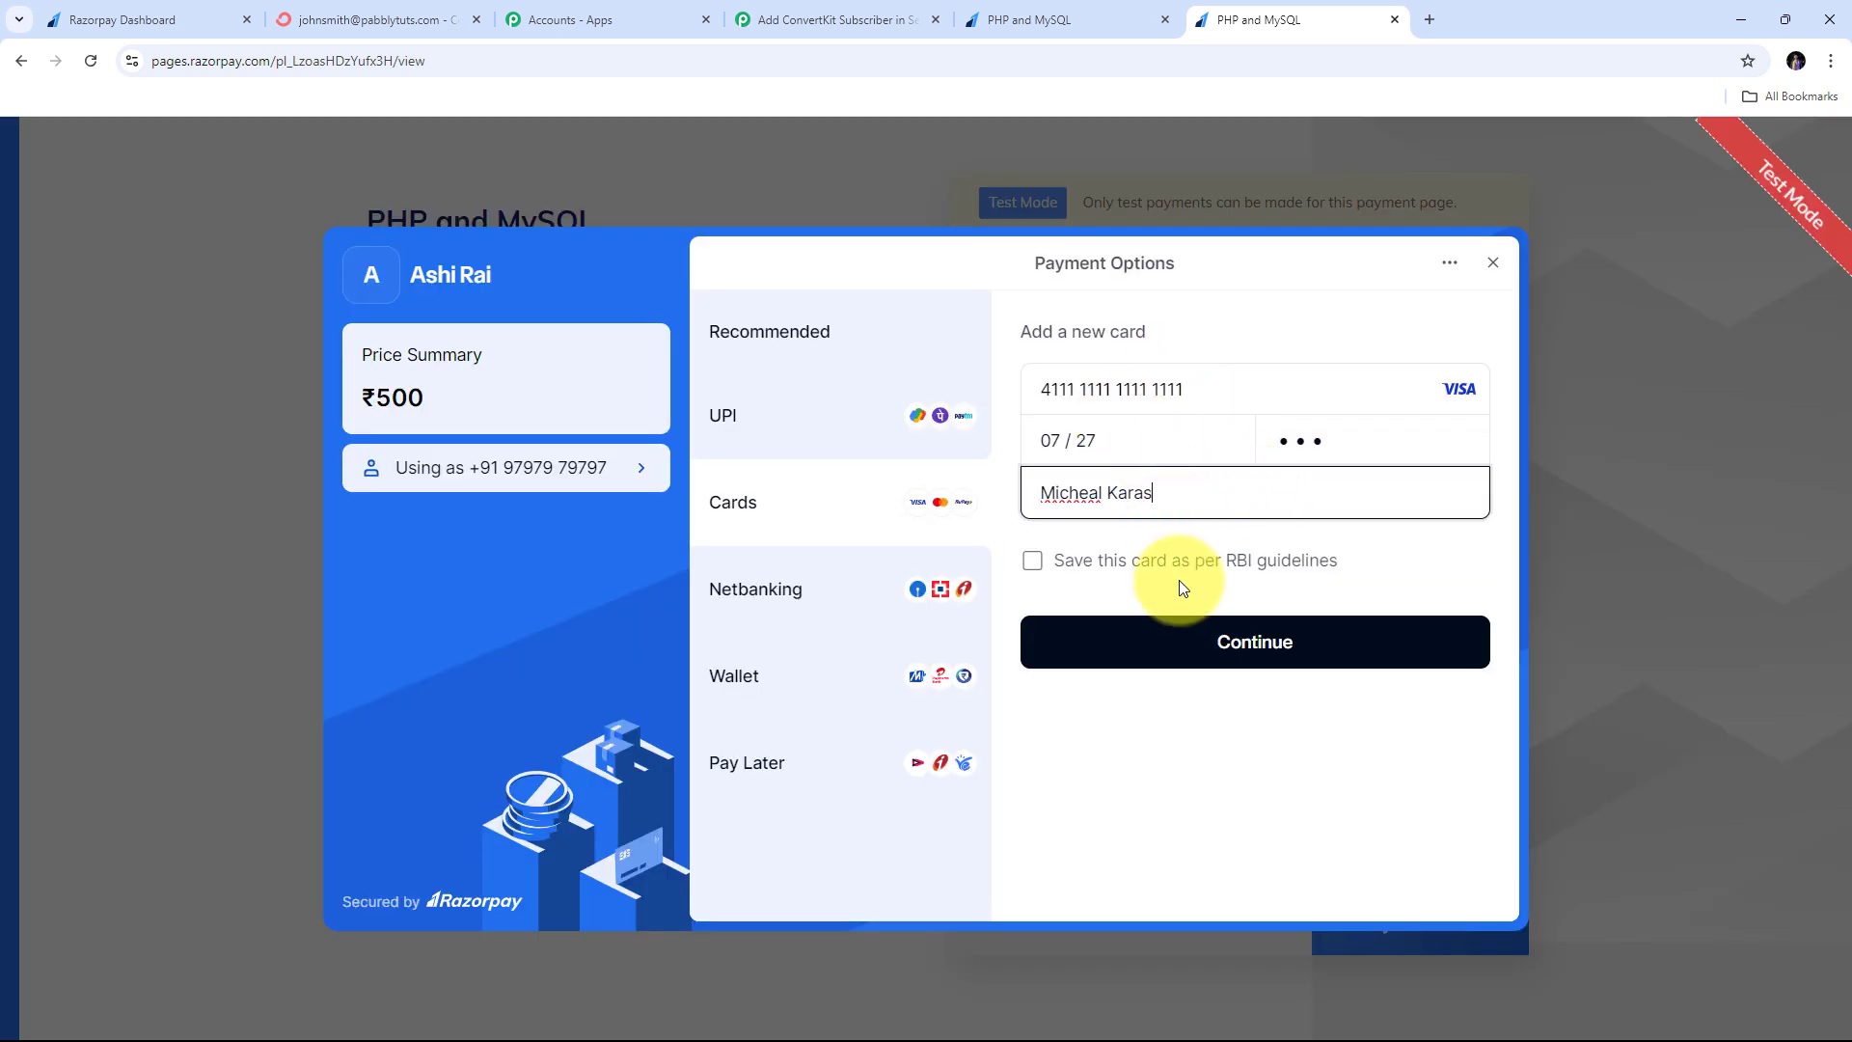
# - Submit the test card, skip saving it, and confirm with the test OTP to complete the payment
pyautogui.click(1249, 645)
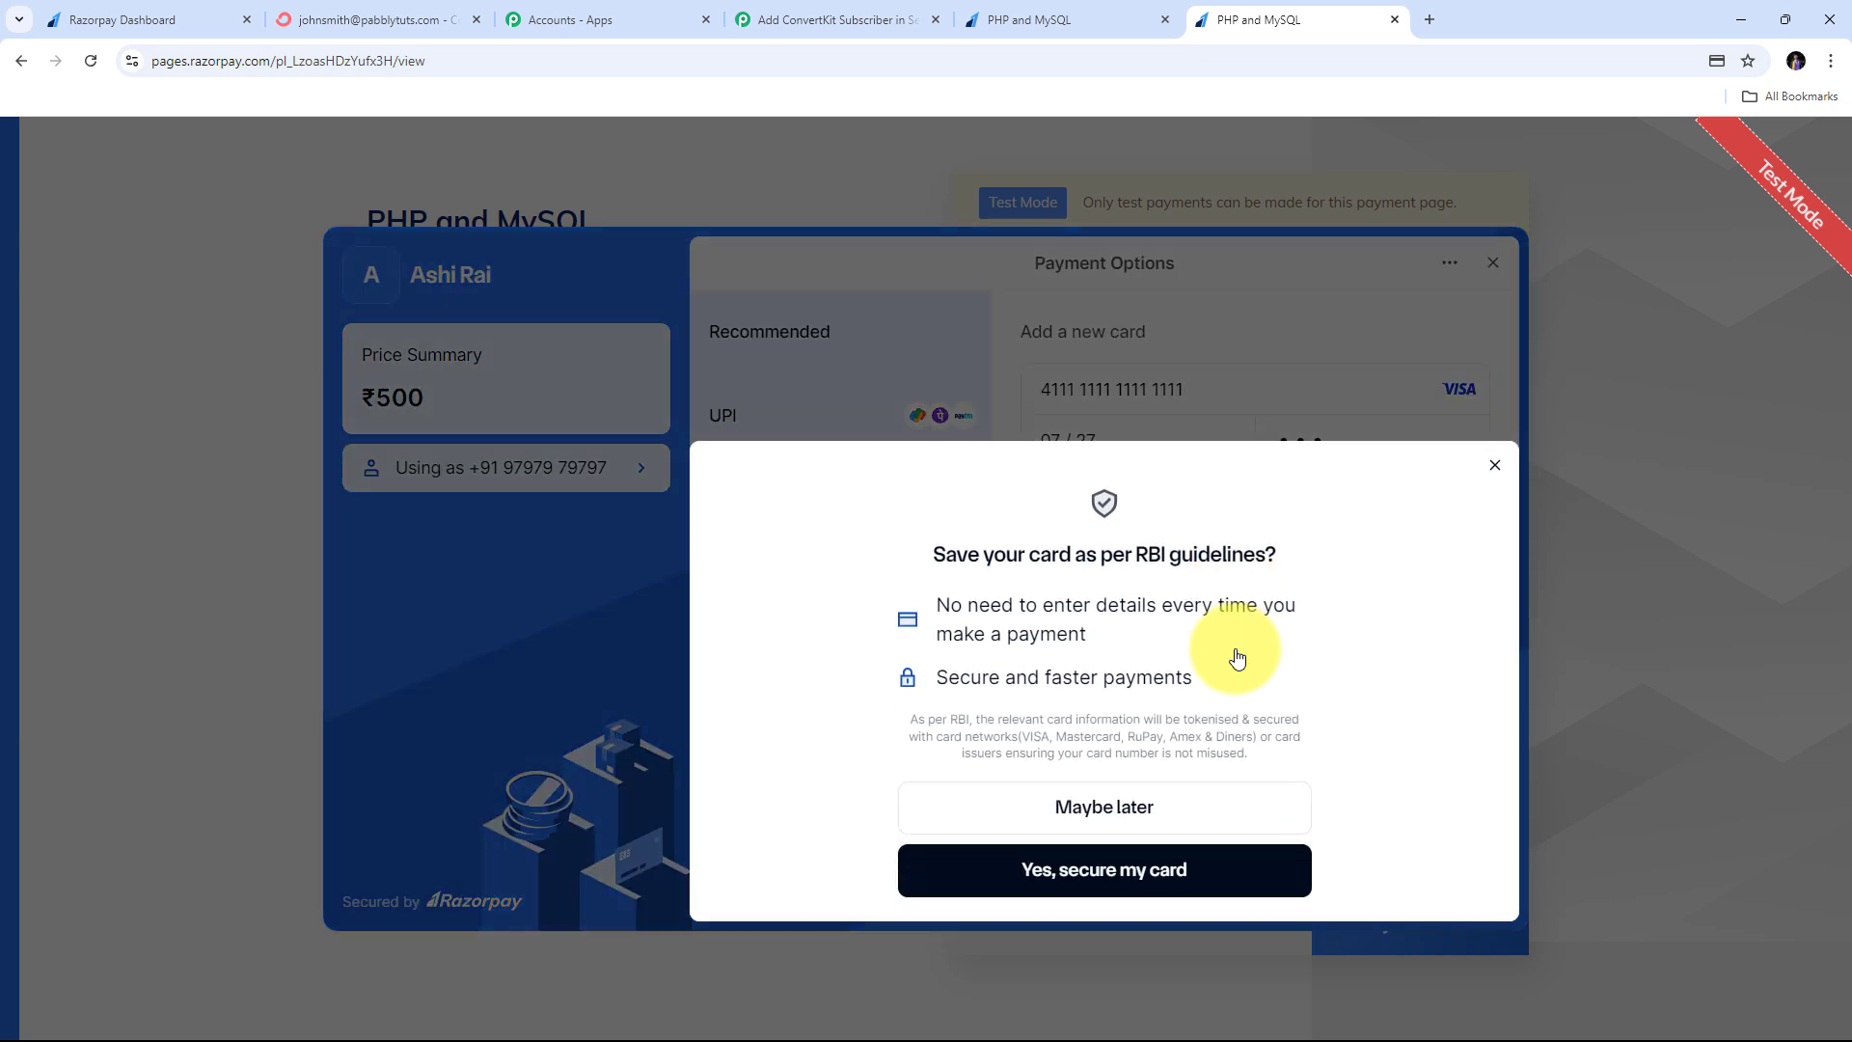
pyautogui.click(1165, 793)
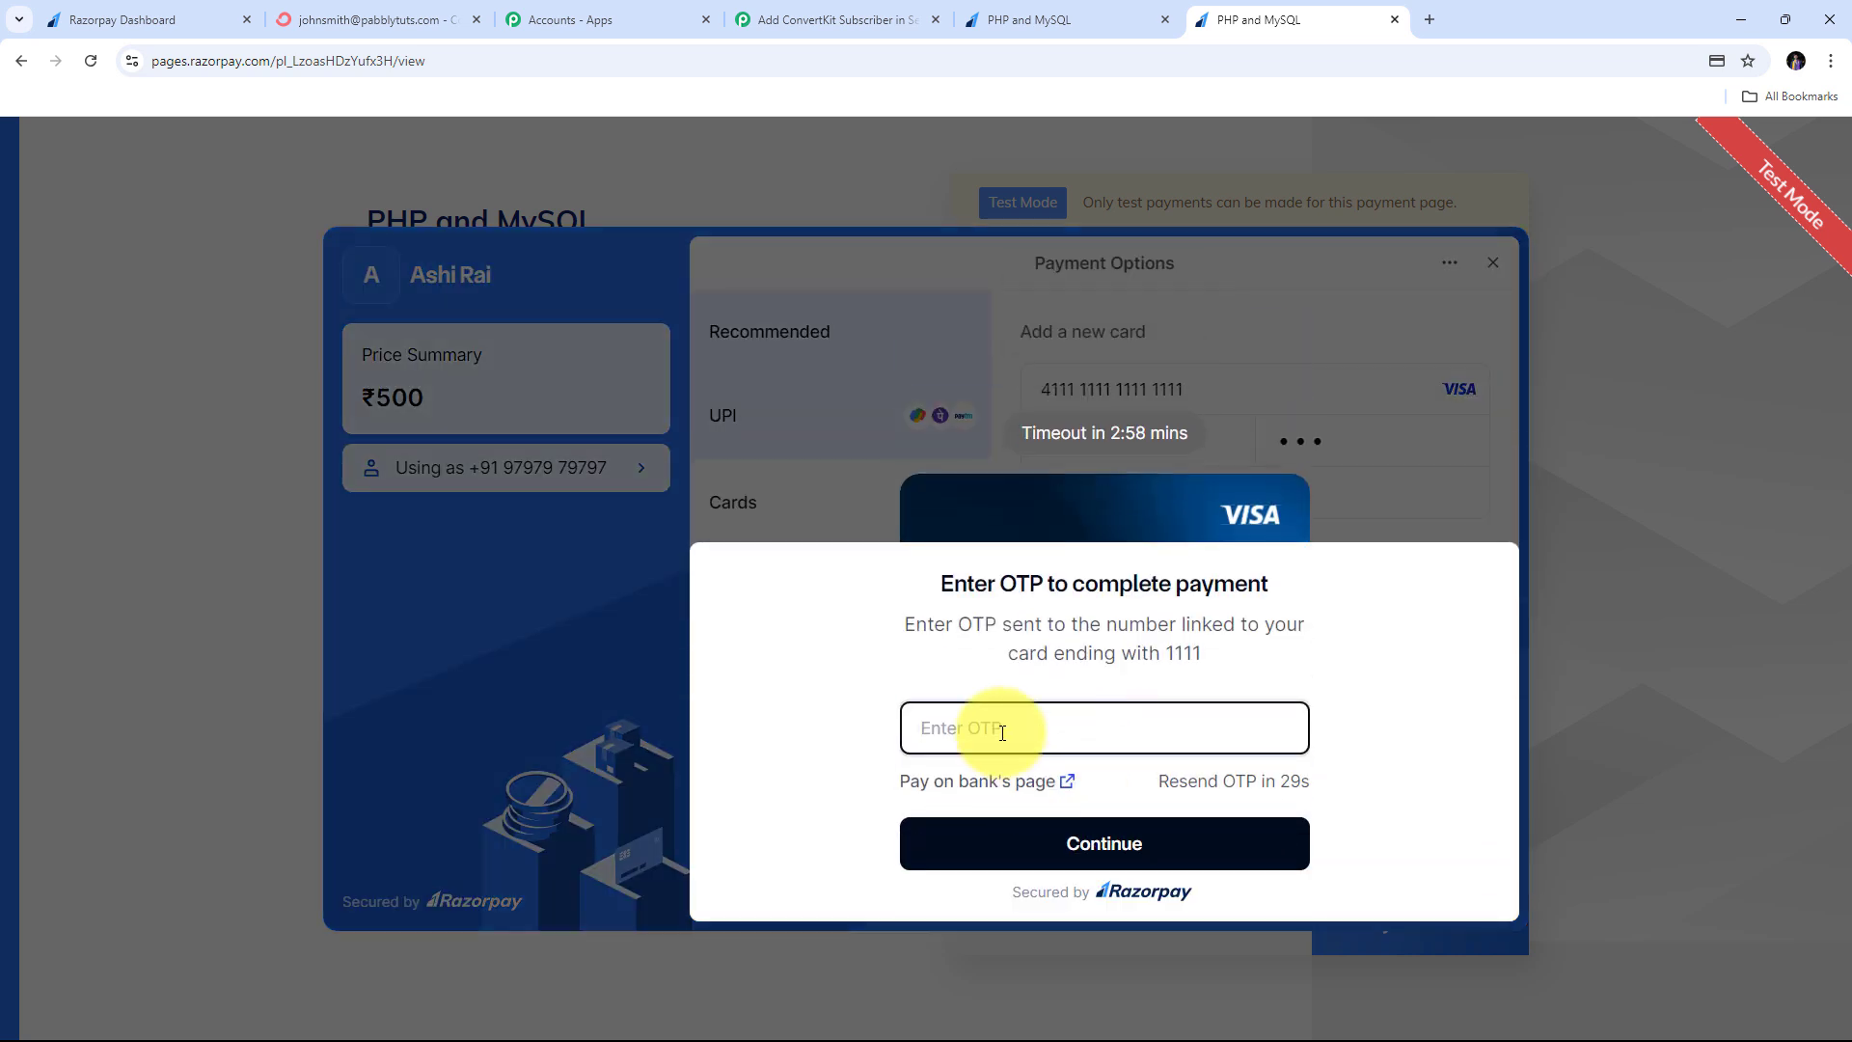
pyautogui.click(995, 732)
pyautogui.write('1111')
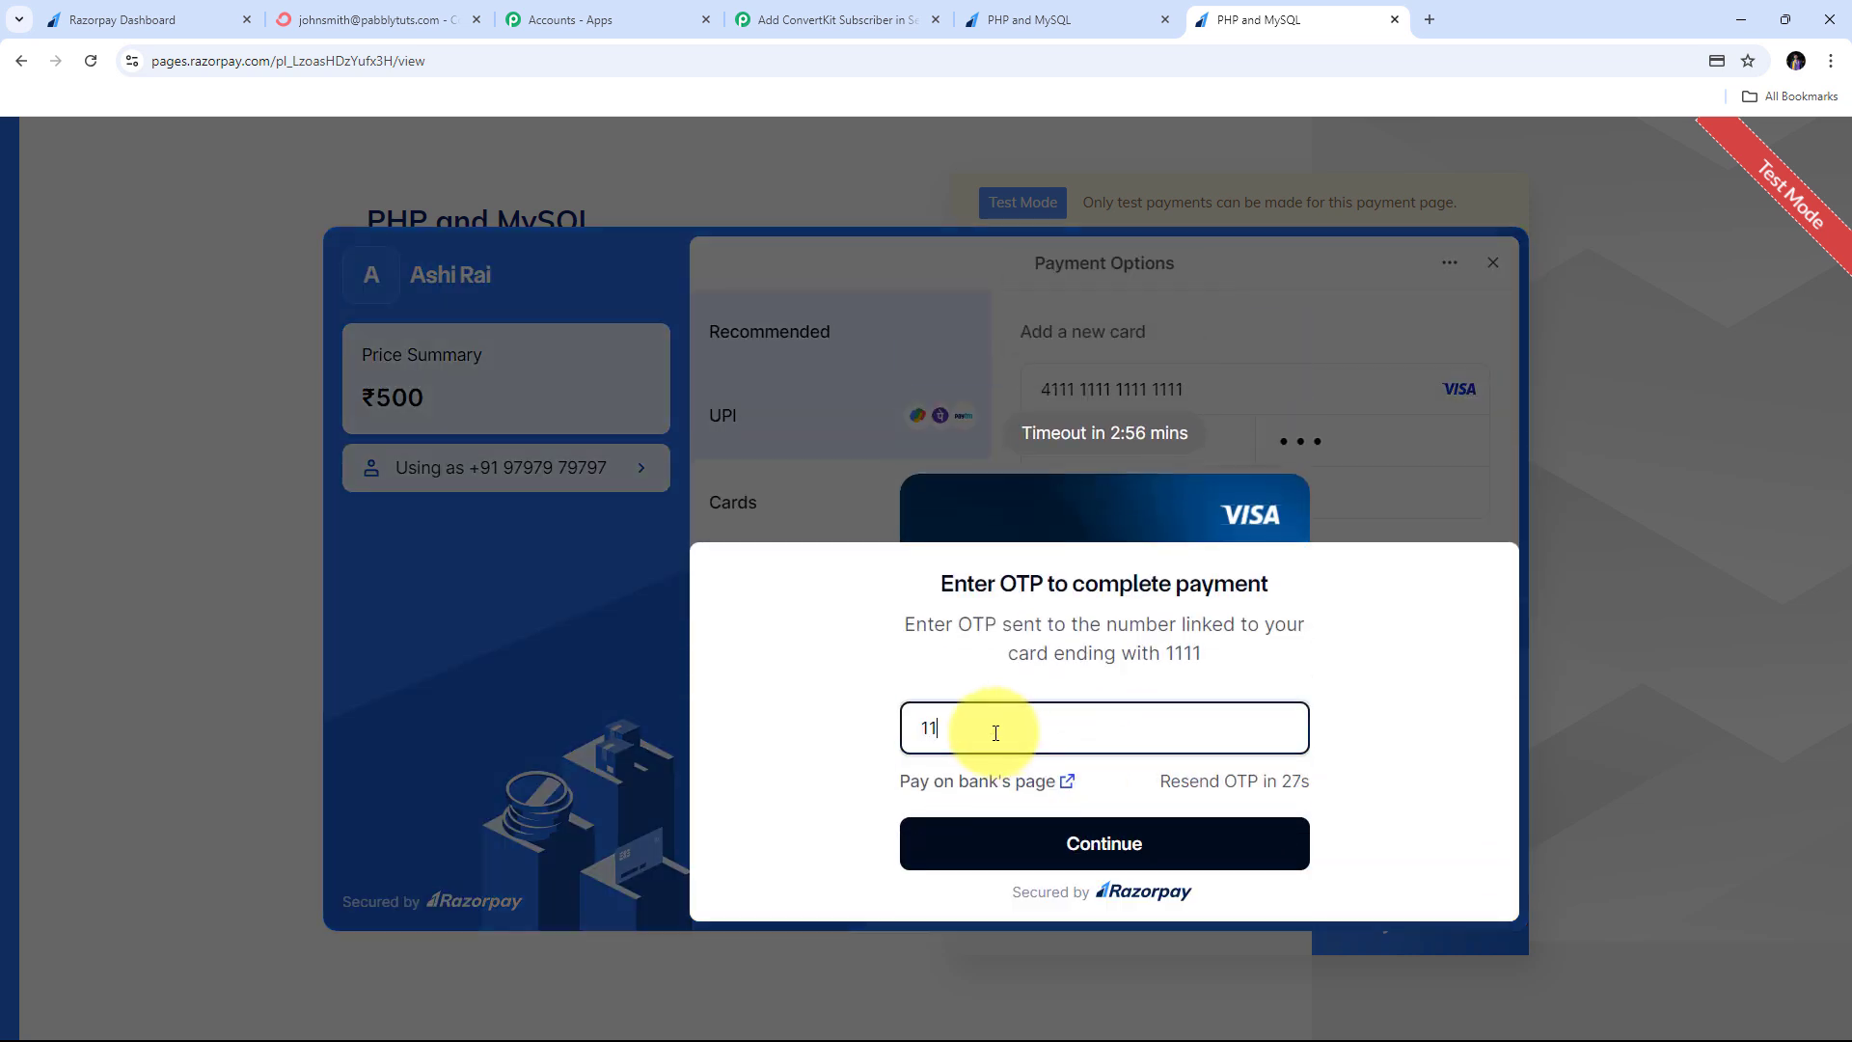
pyautogui.click(1103, 849)
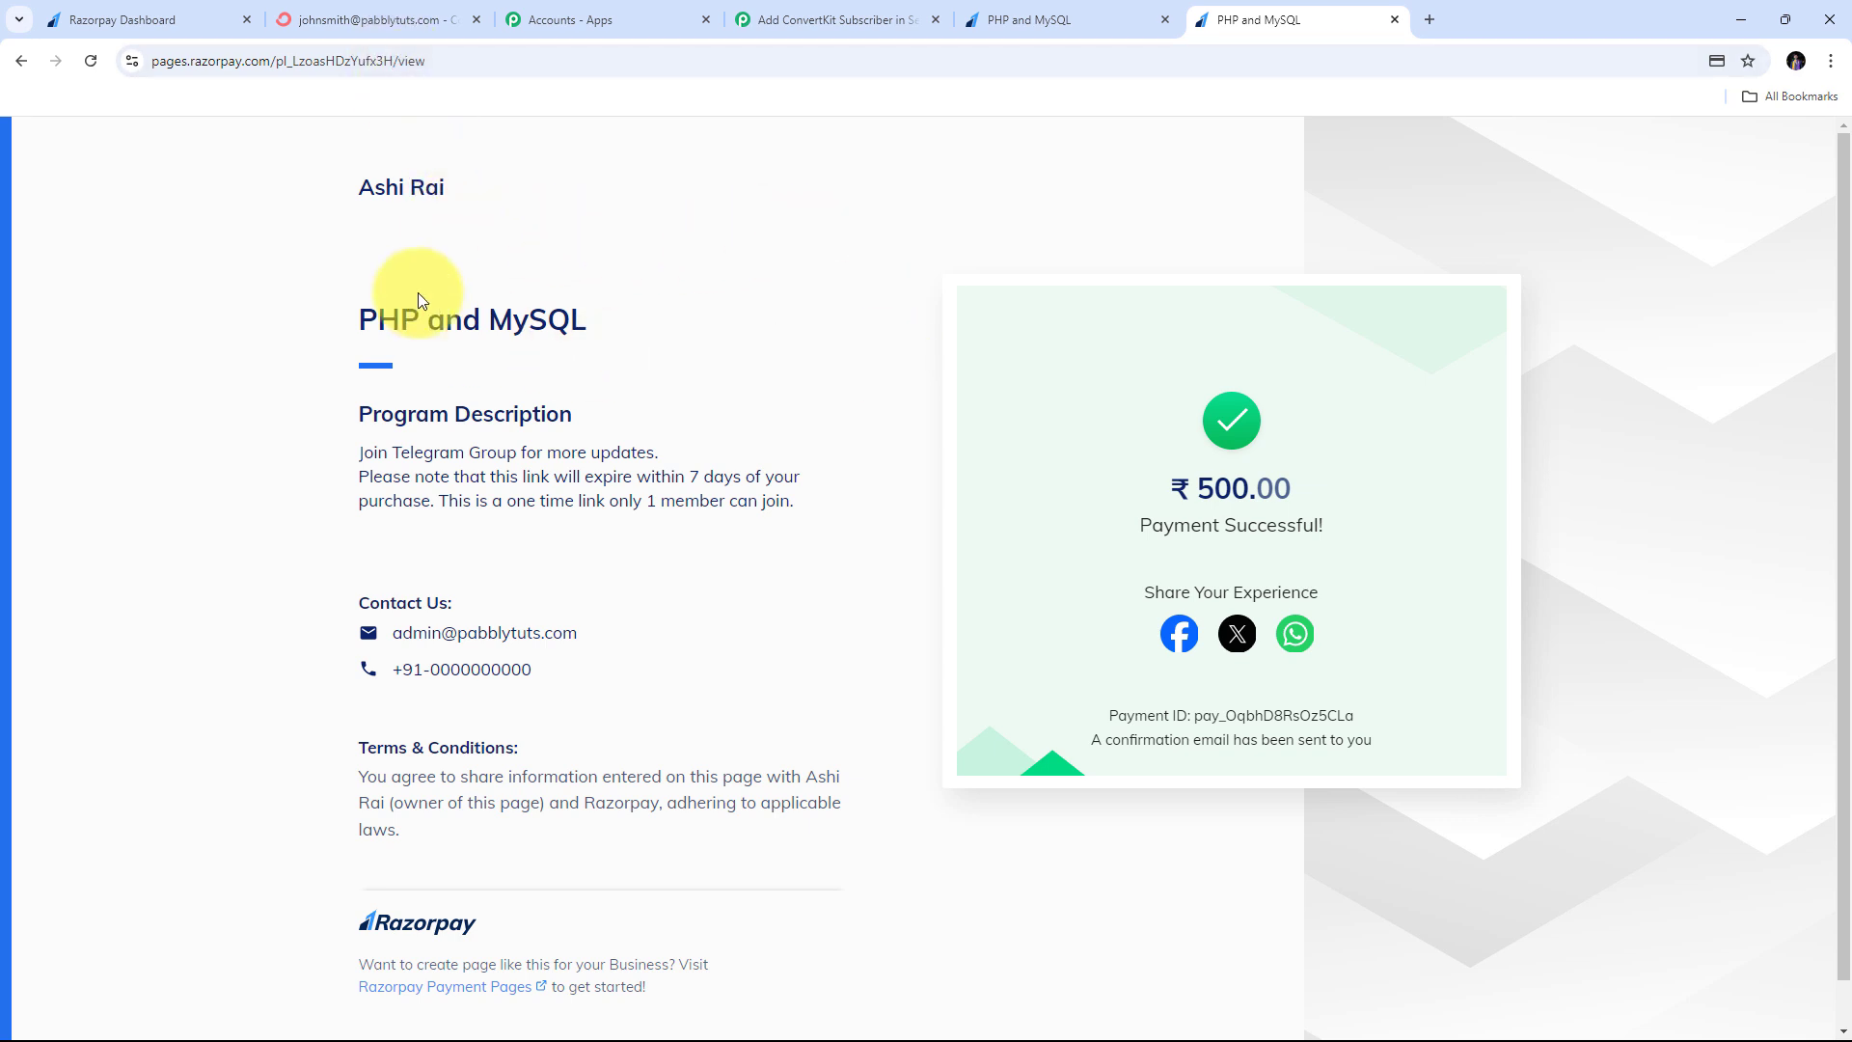
pyautogui.click(376, 7)
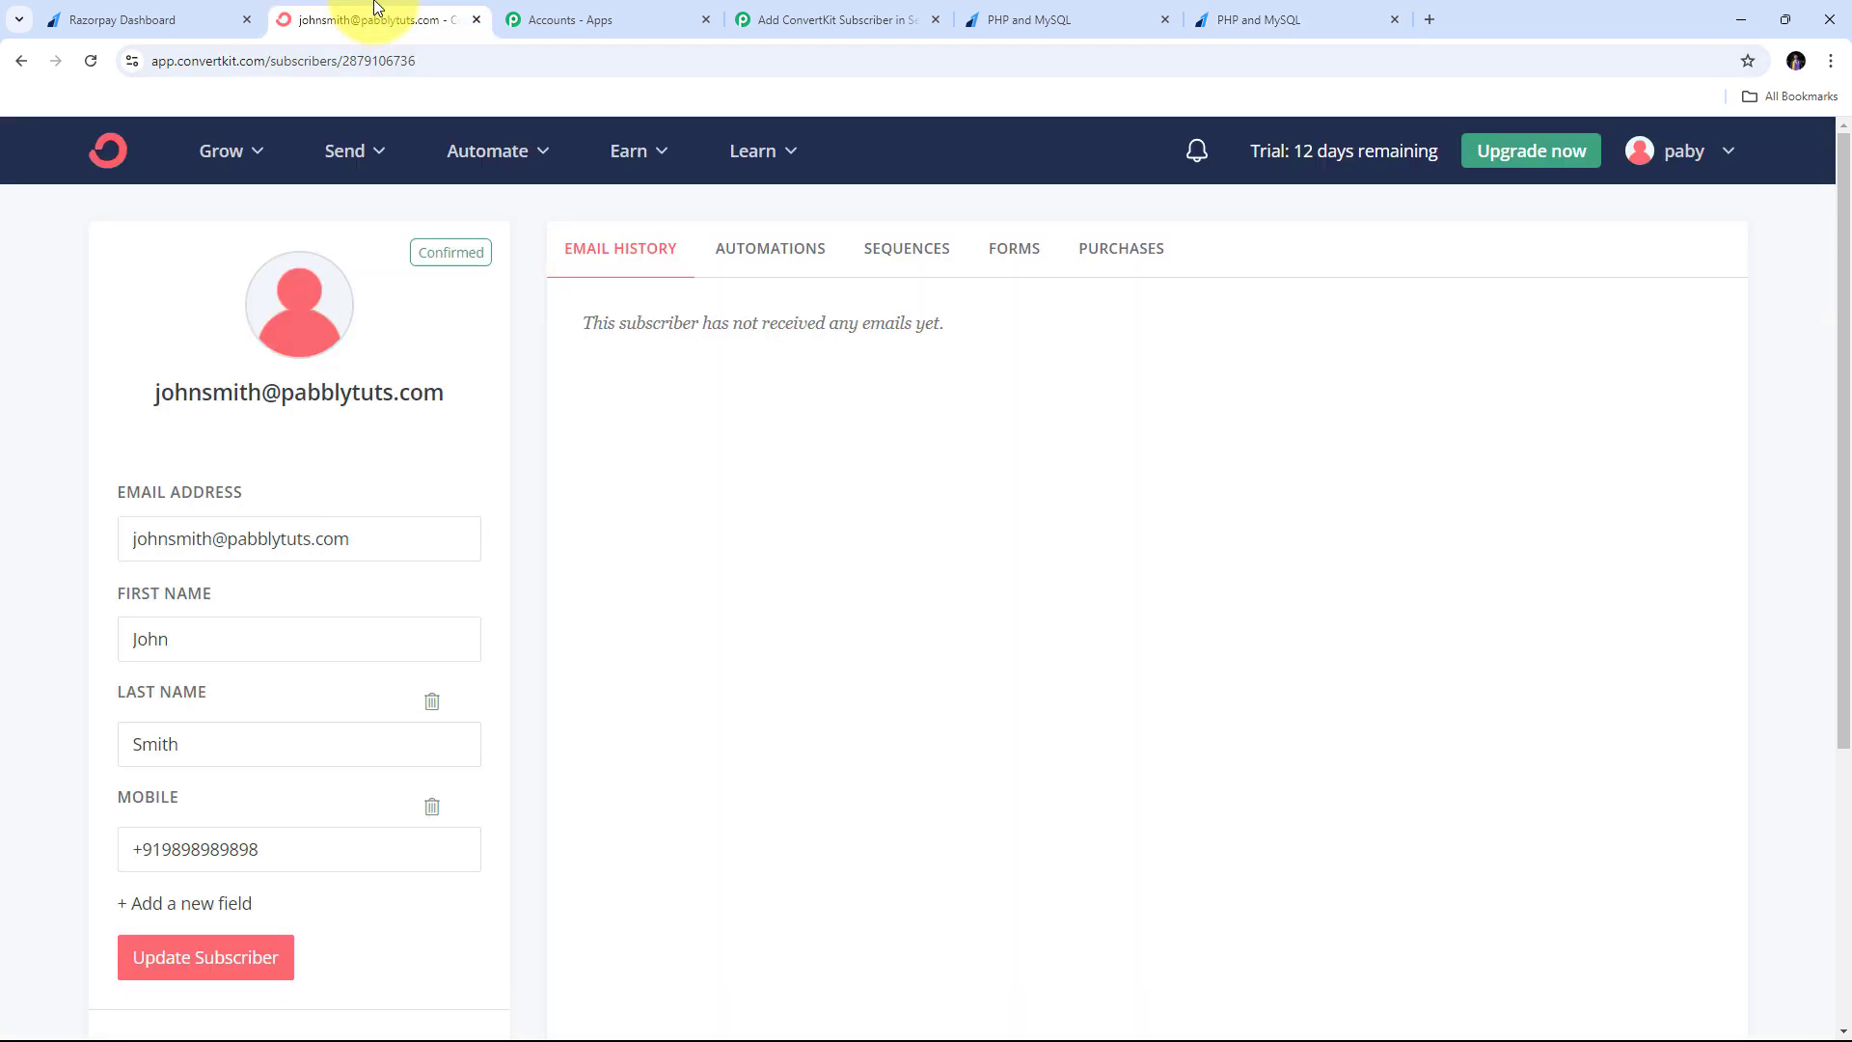
# - Open the newest subscriber from the sequence list and verify their first name, last name, mobile and email
pyautogui.click(23, 60)
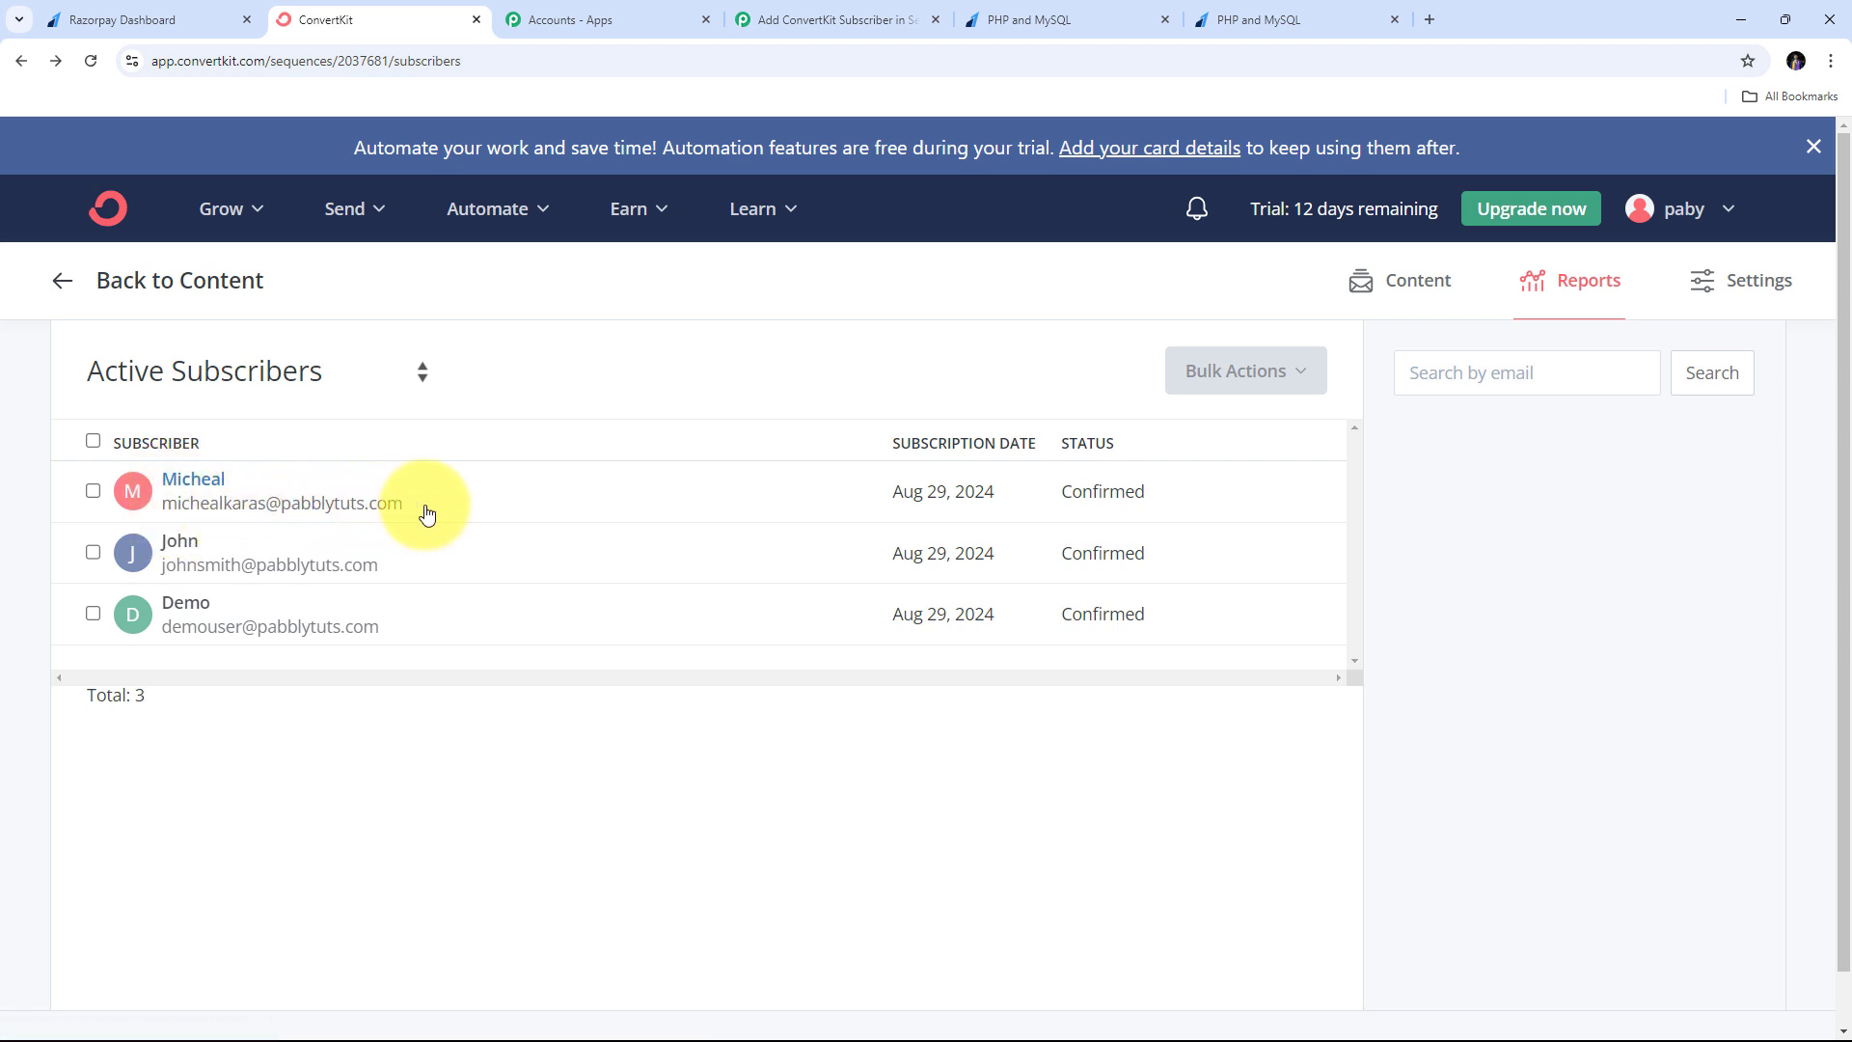
pyautogui.click(193, 479)
pyautogui.scroll(-1, 741, 458)
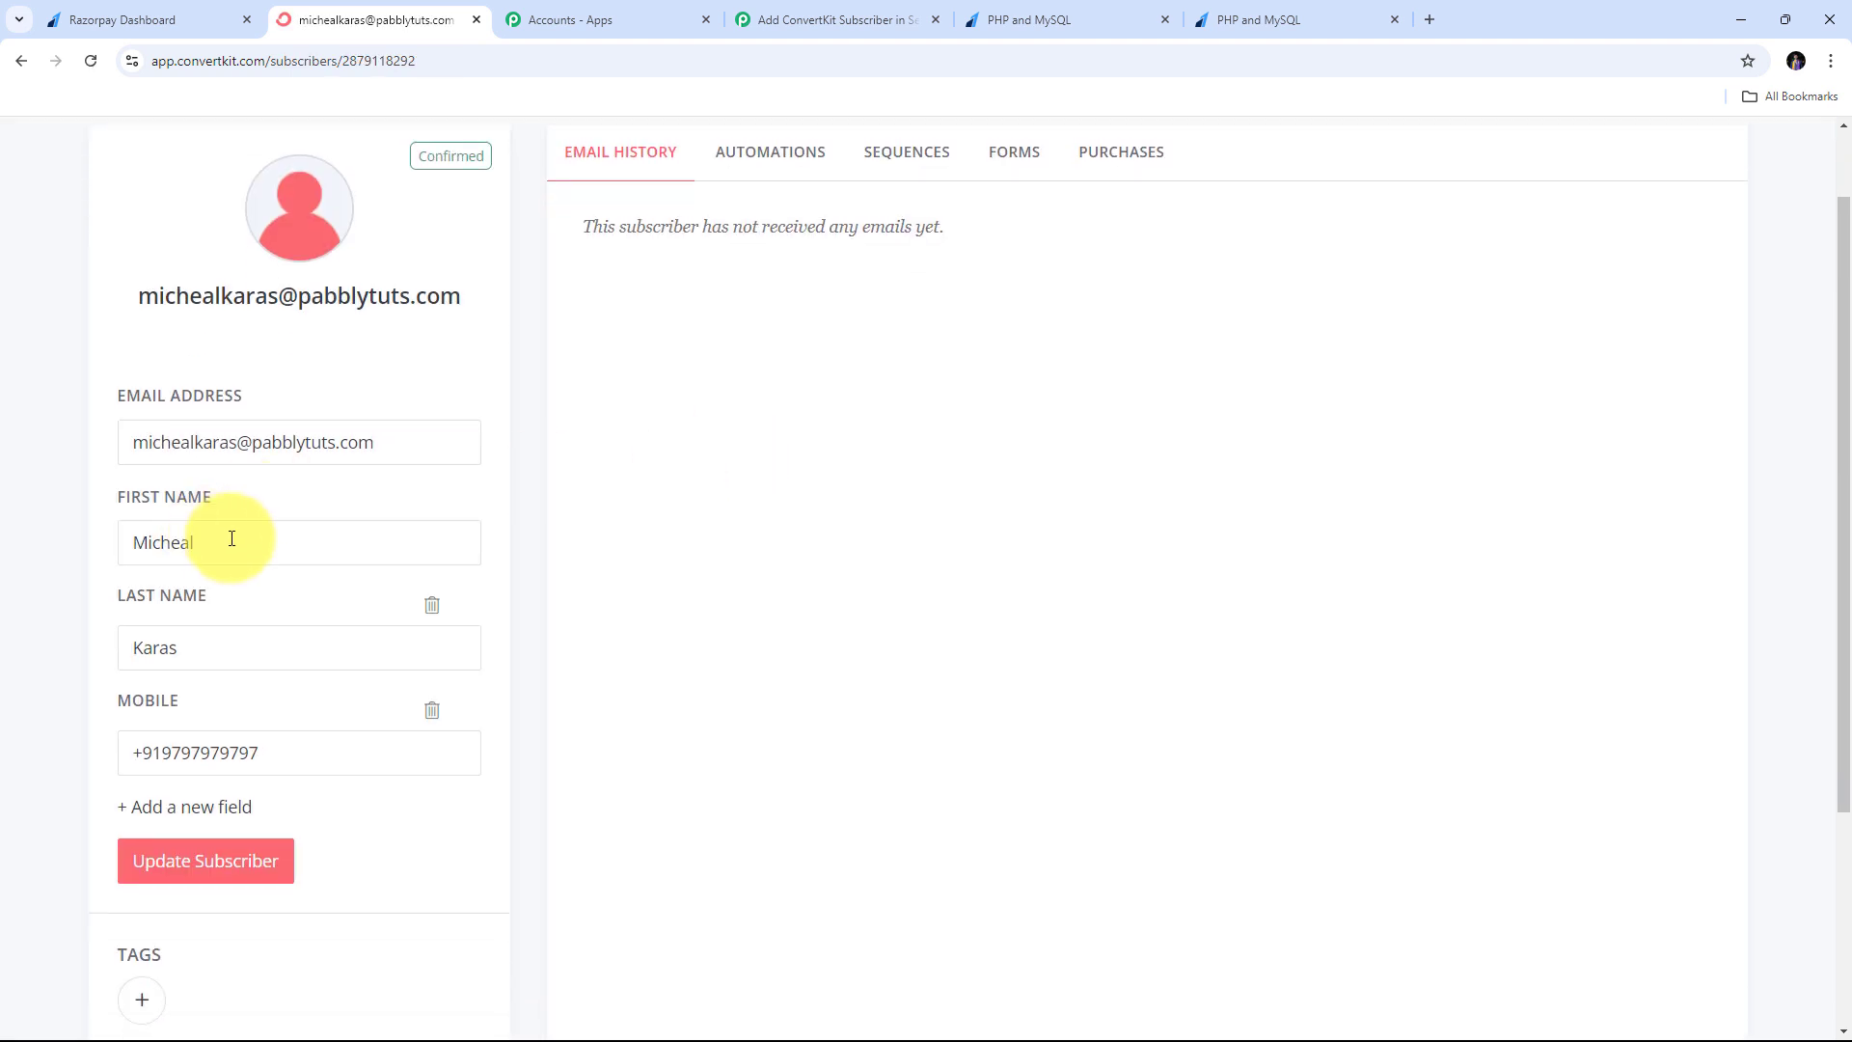
pyautogui.moveTo(228, 540); pyautogui.dragTo(87, 564)
pyautogui.moveTo(181, 649); pyautogui.dragTo(116, 664)
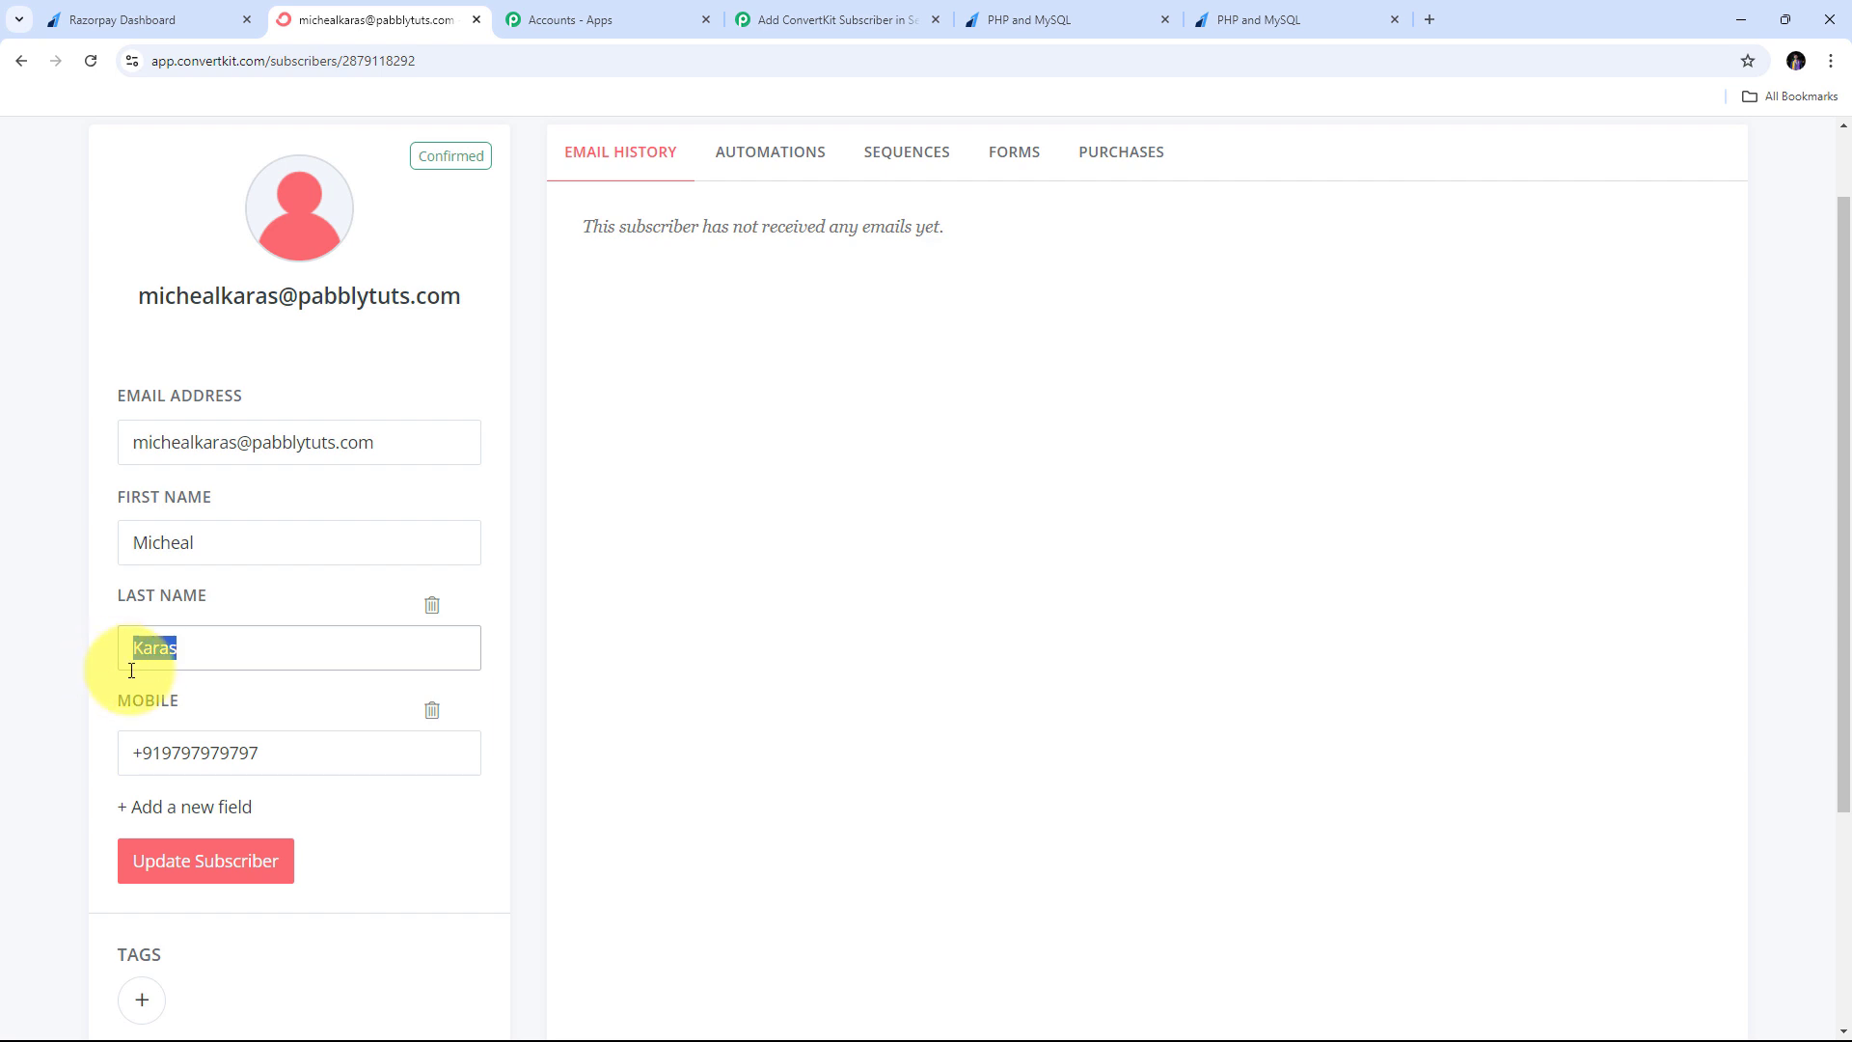
pyautogui.moveTo(304, 760); pyautogui.dragTo(90, 768)
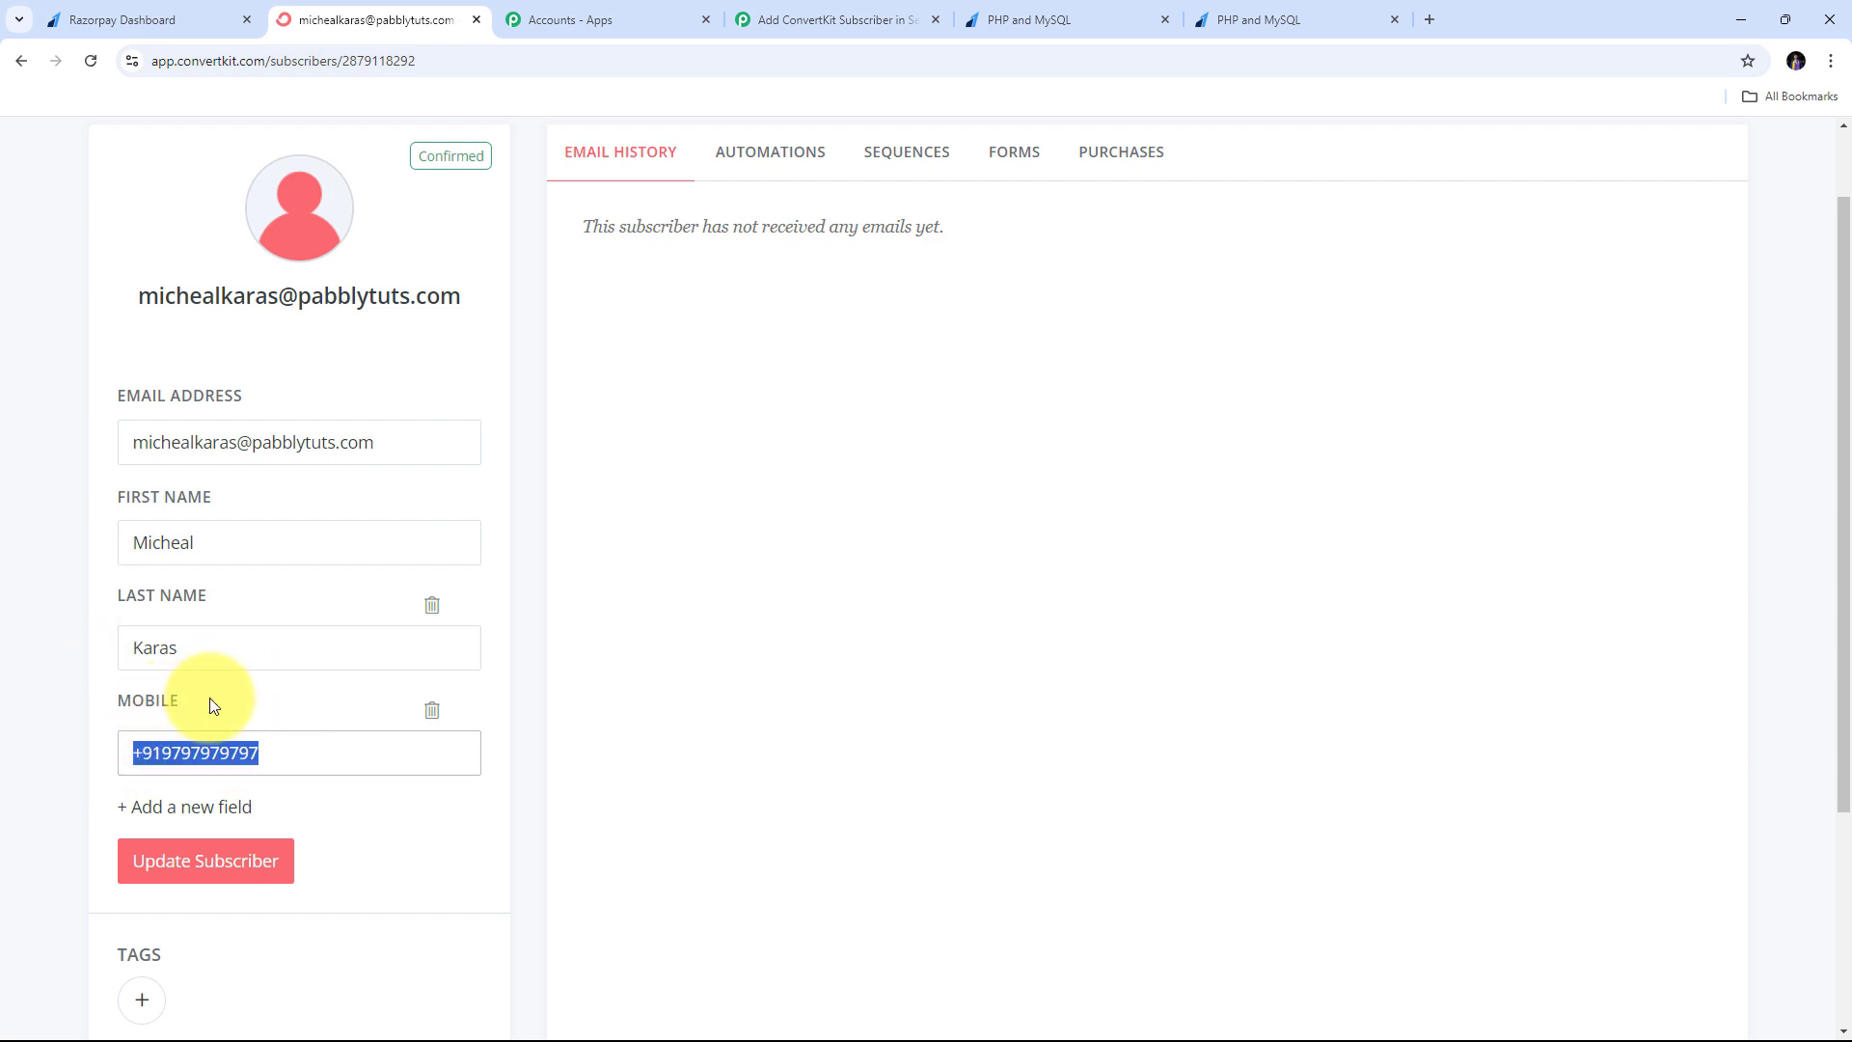
pyautogui.moveTo(395, 442); pyautogui.dragTo(67, 453)
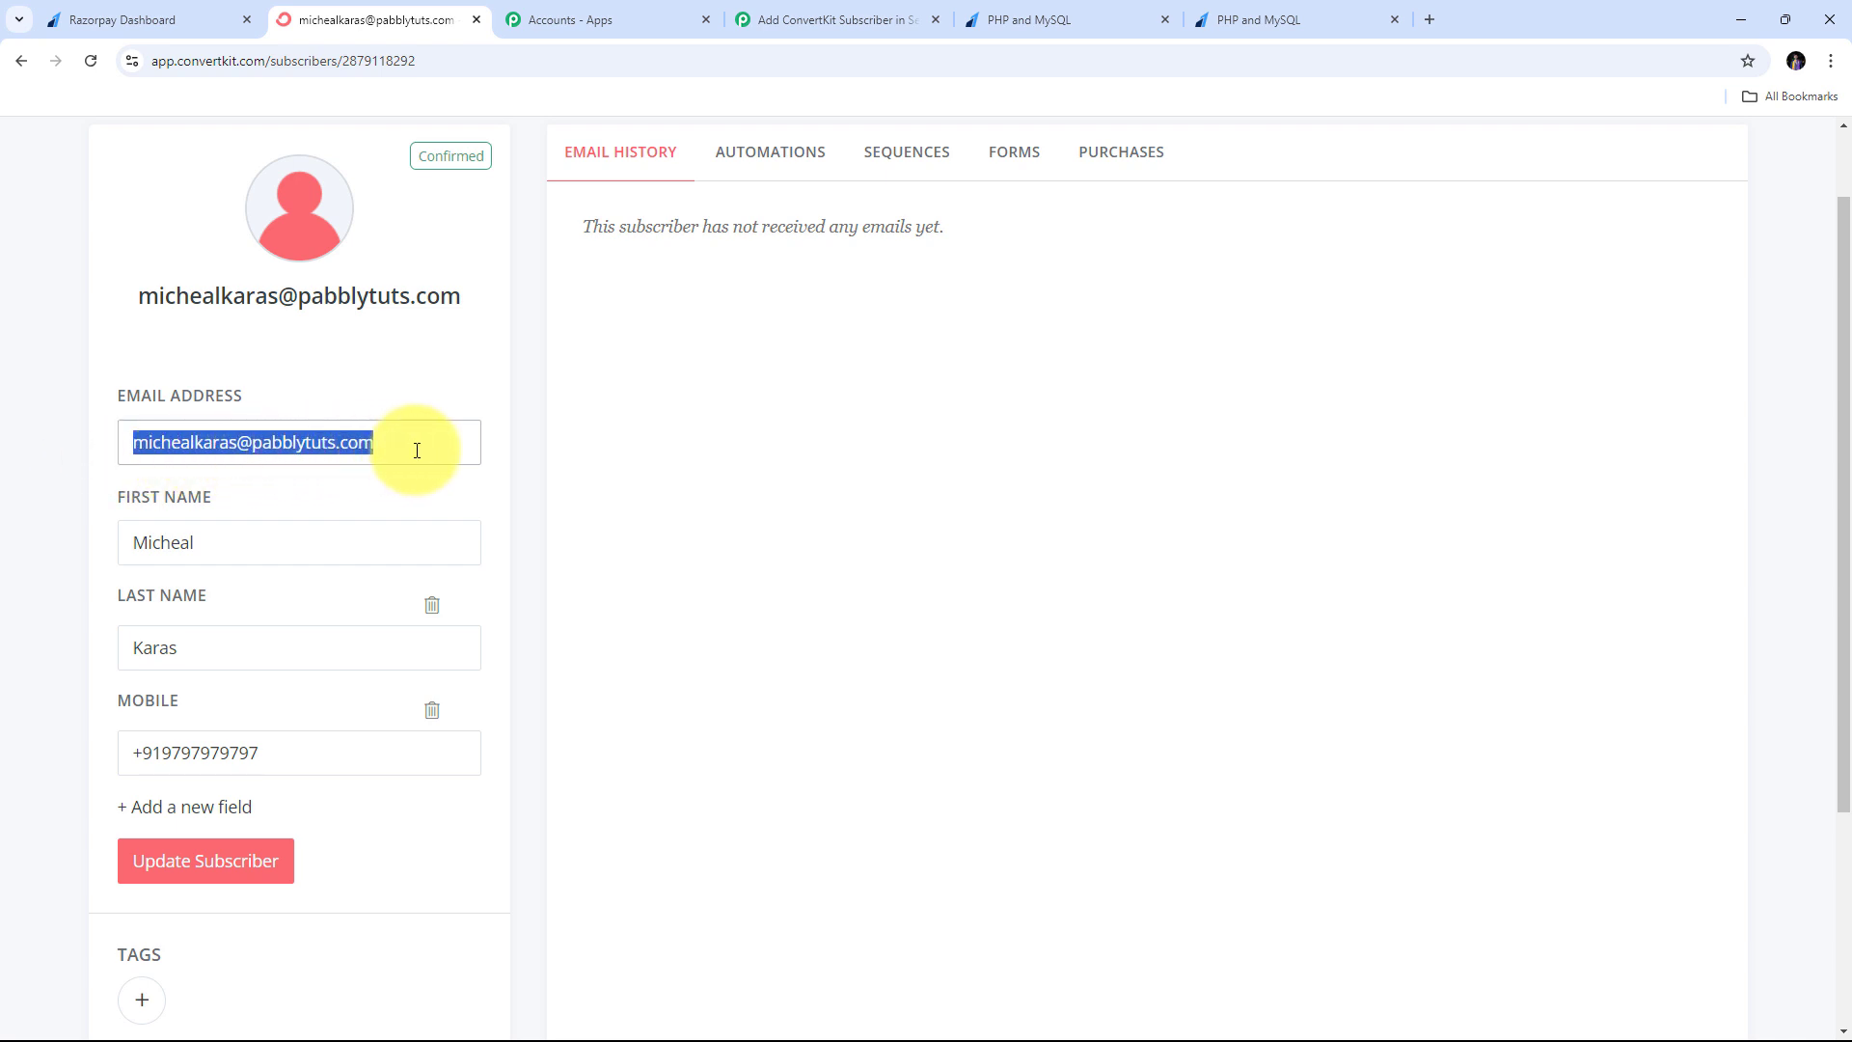
pyautogui.scroll(1, 725, 467)
pyautogui.click(473, 581)
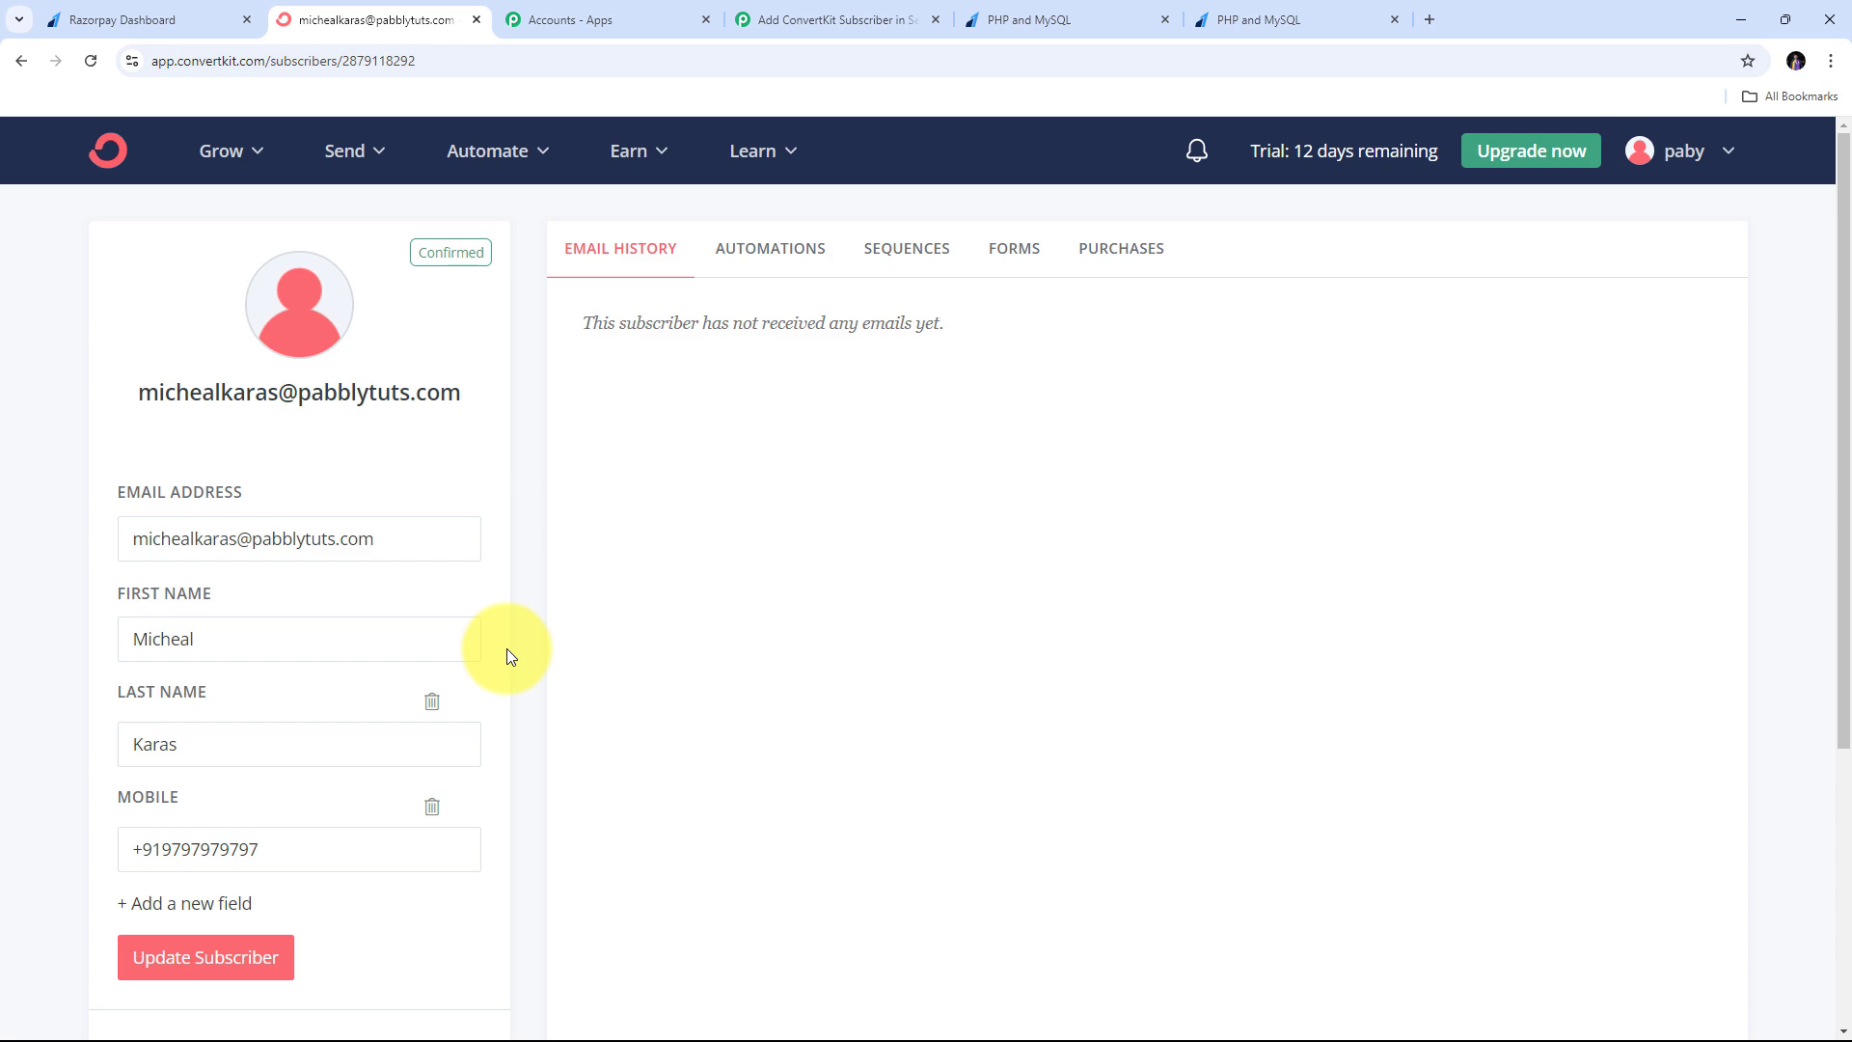
pyautogui.click(92, 19)
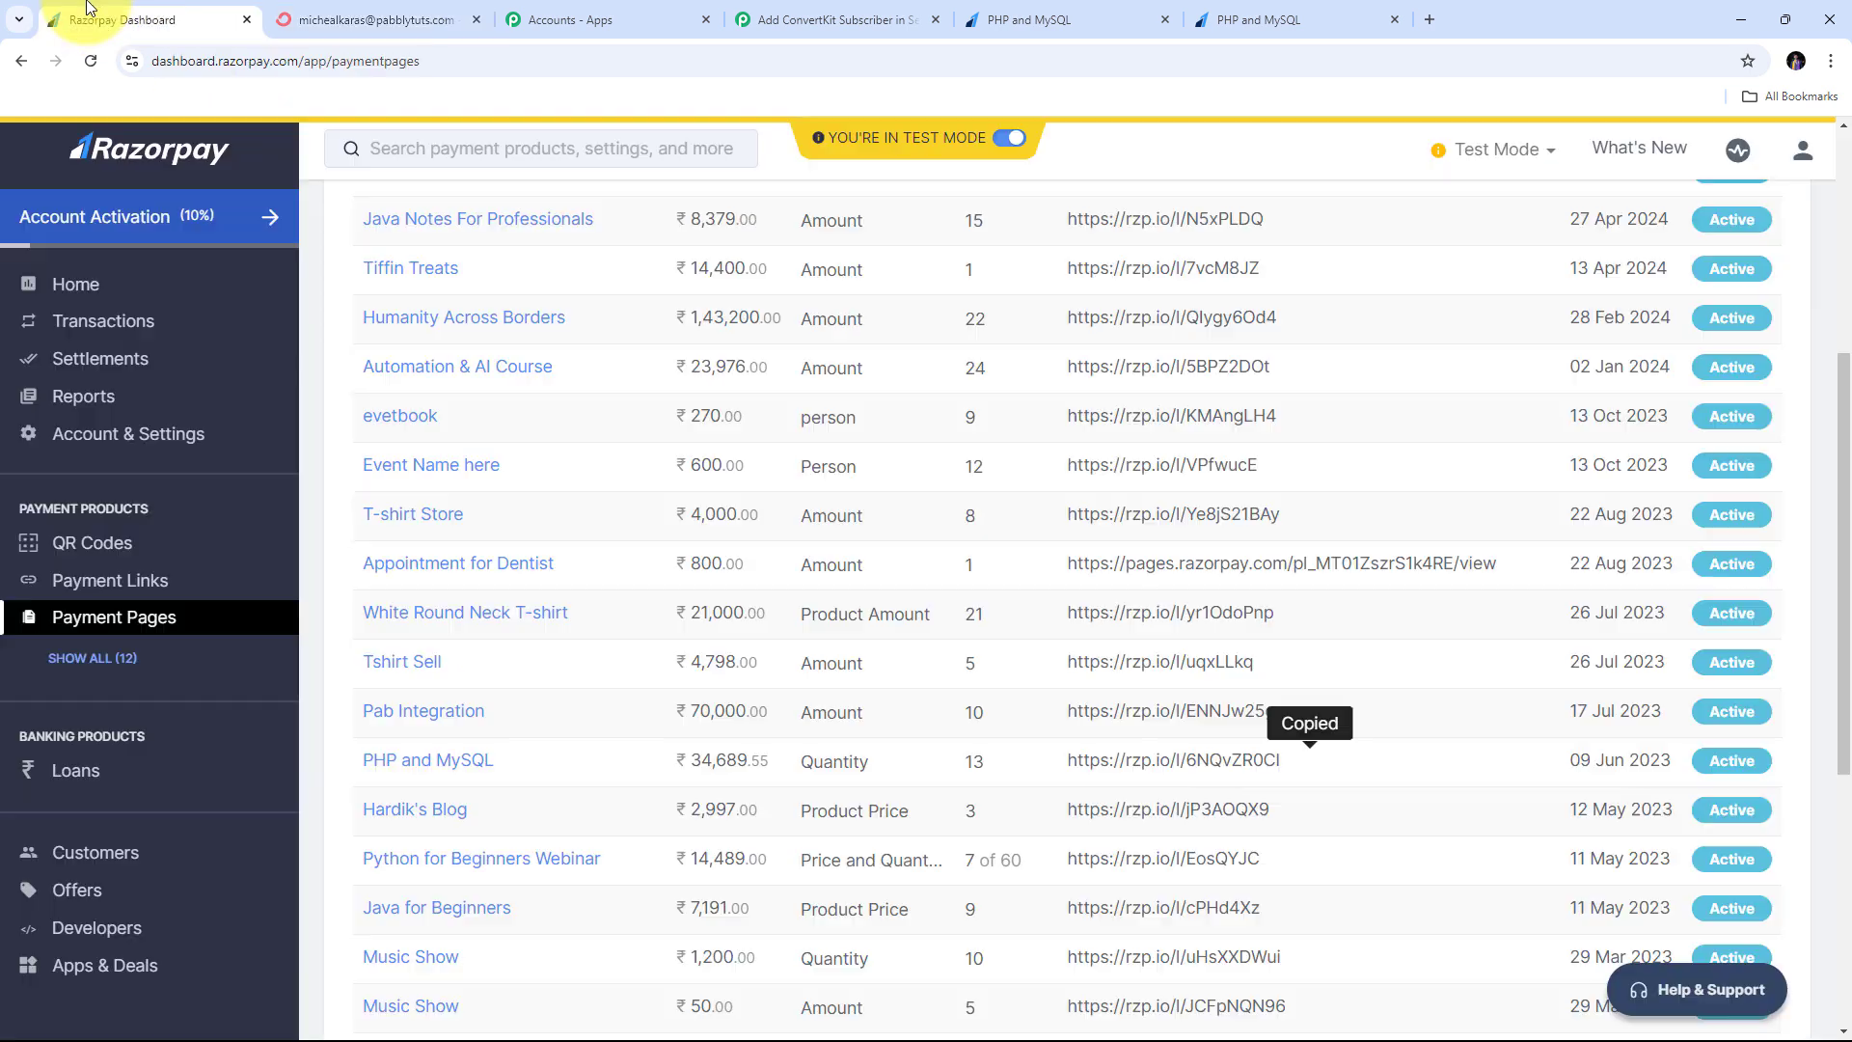
pyautogui.click(337, 14)
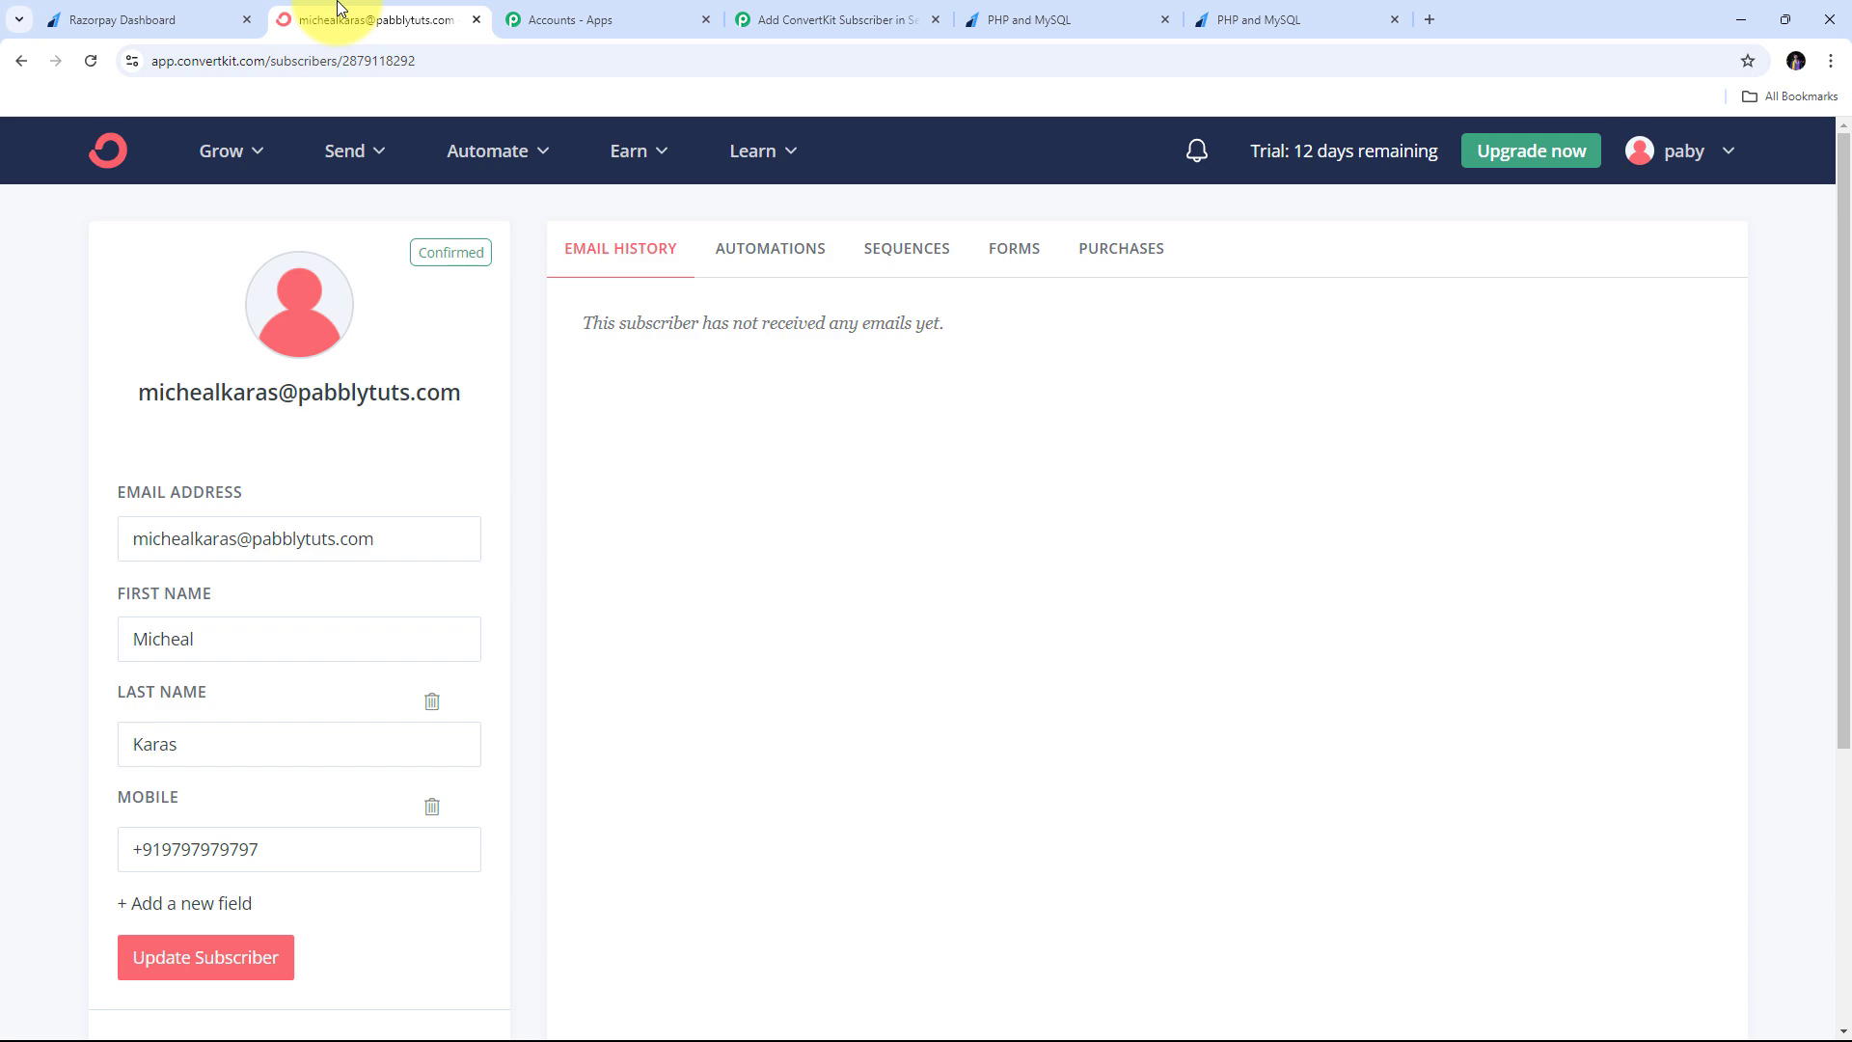
# - Return to Pabbly Connect and review the Razorpay Order Paid, Filter, Split Text and ConvertKit steps
pyautogui.click(816, 15)
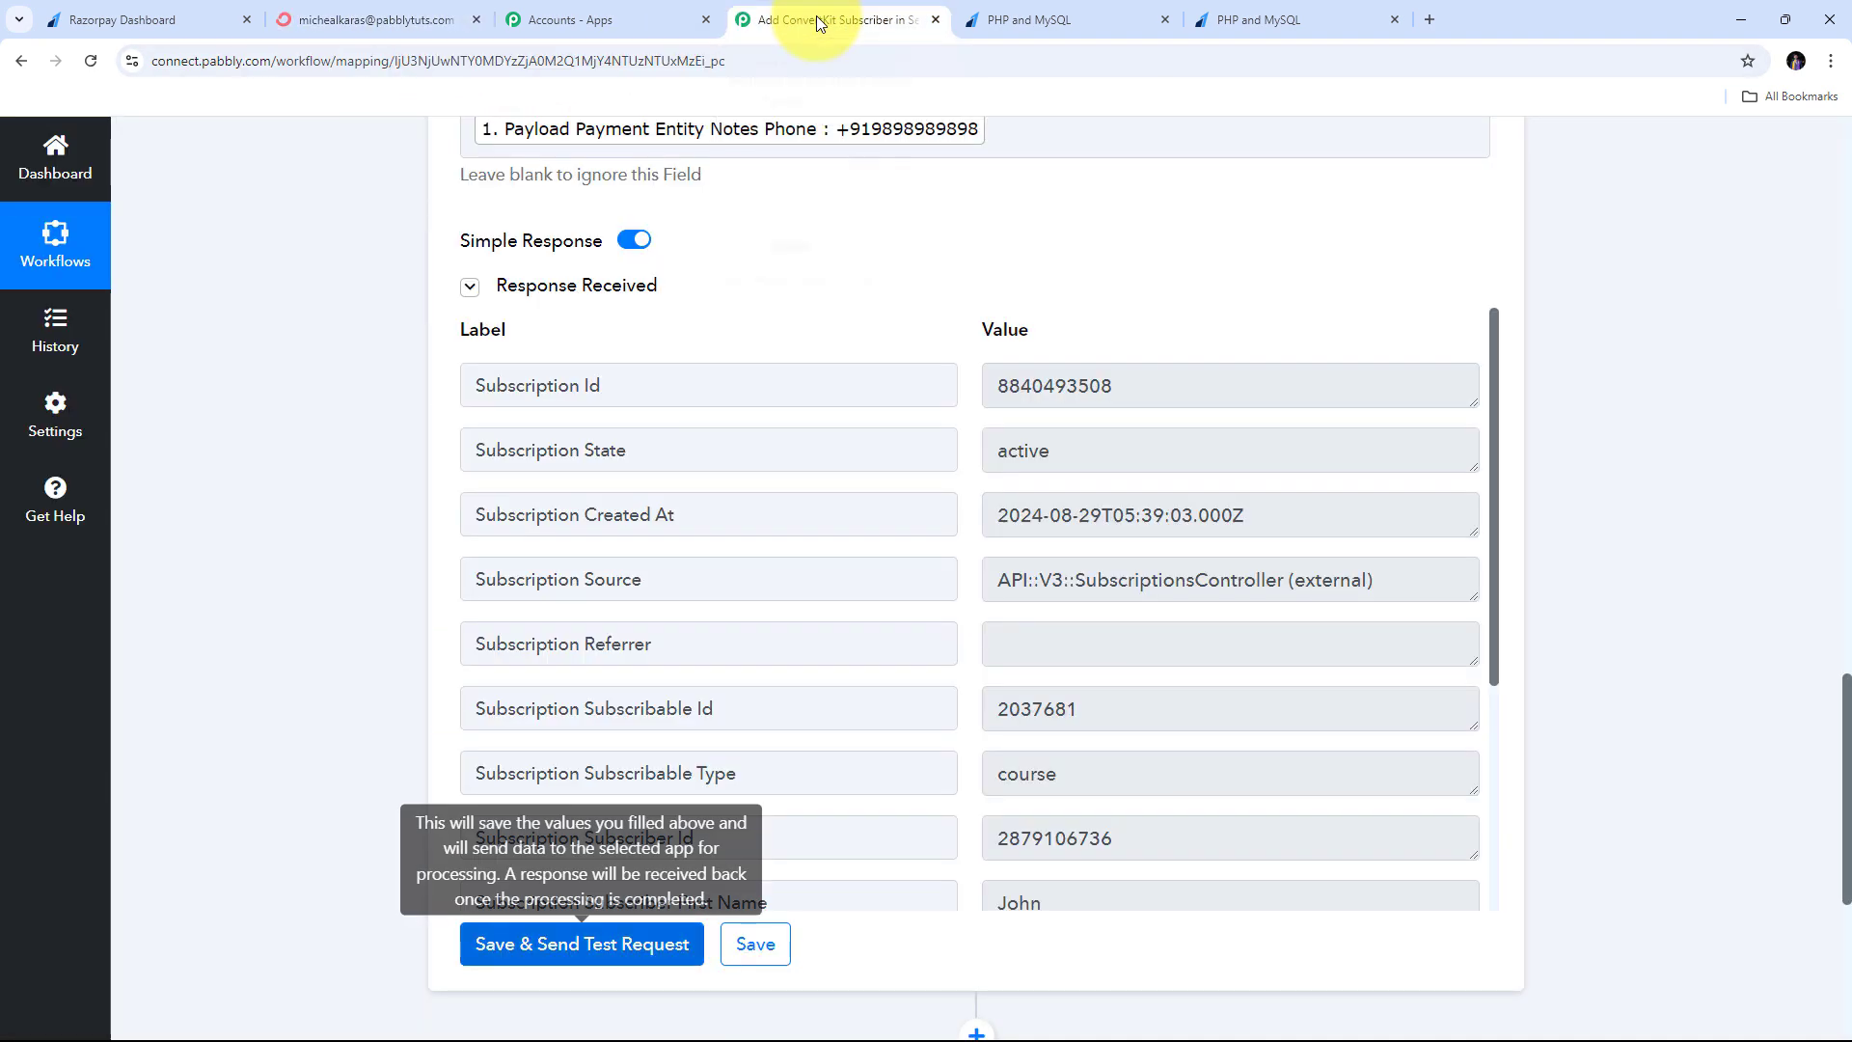
pyautogui.scroll(1, 315, 616)
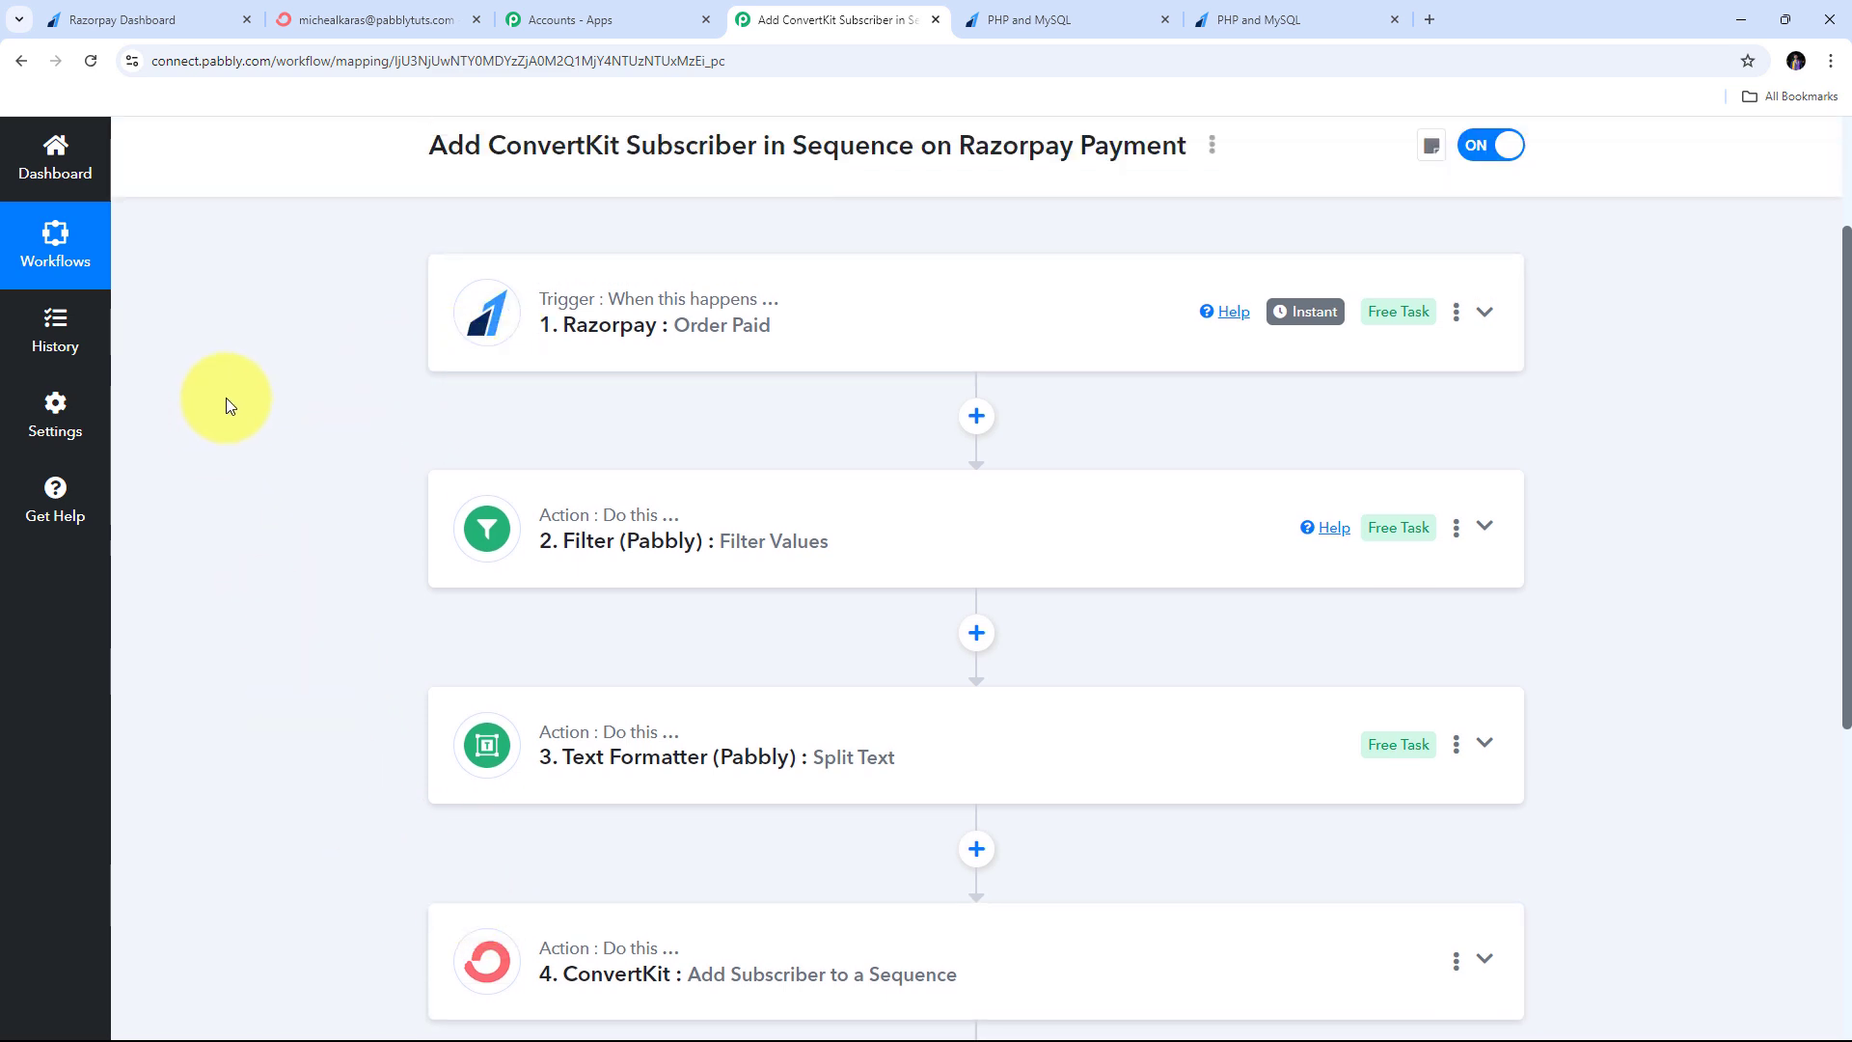
pyautogui.scroll(1, 226, 403)
pyautogui.scroll(2, 225, 397)
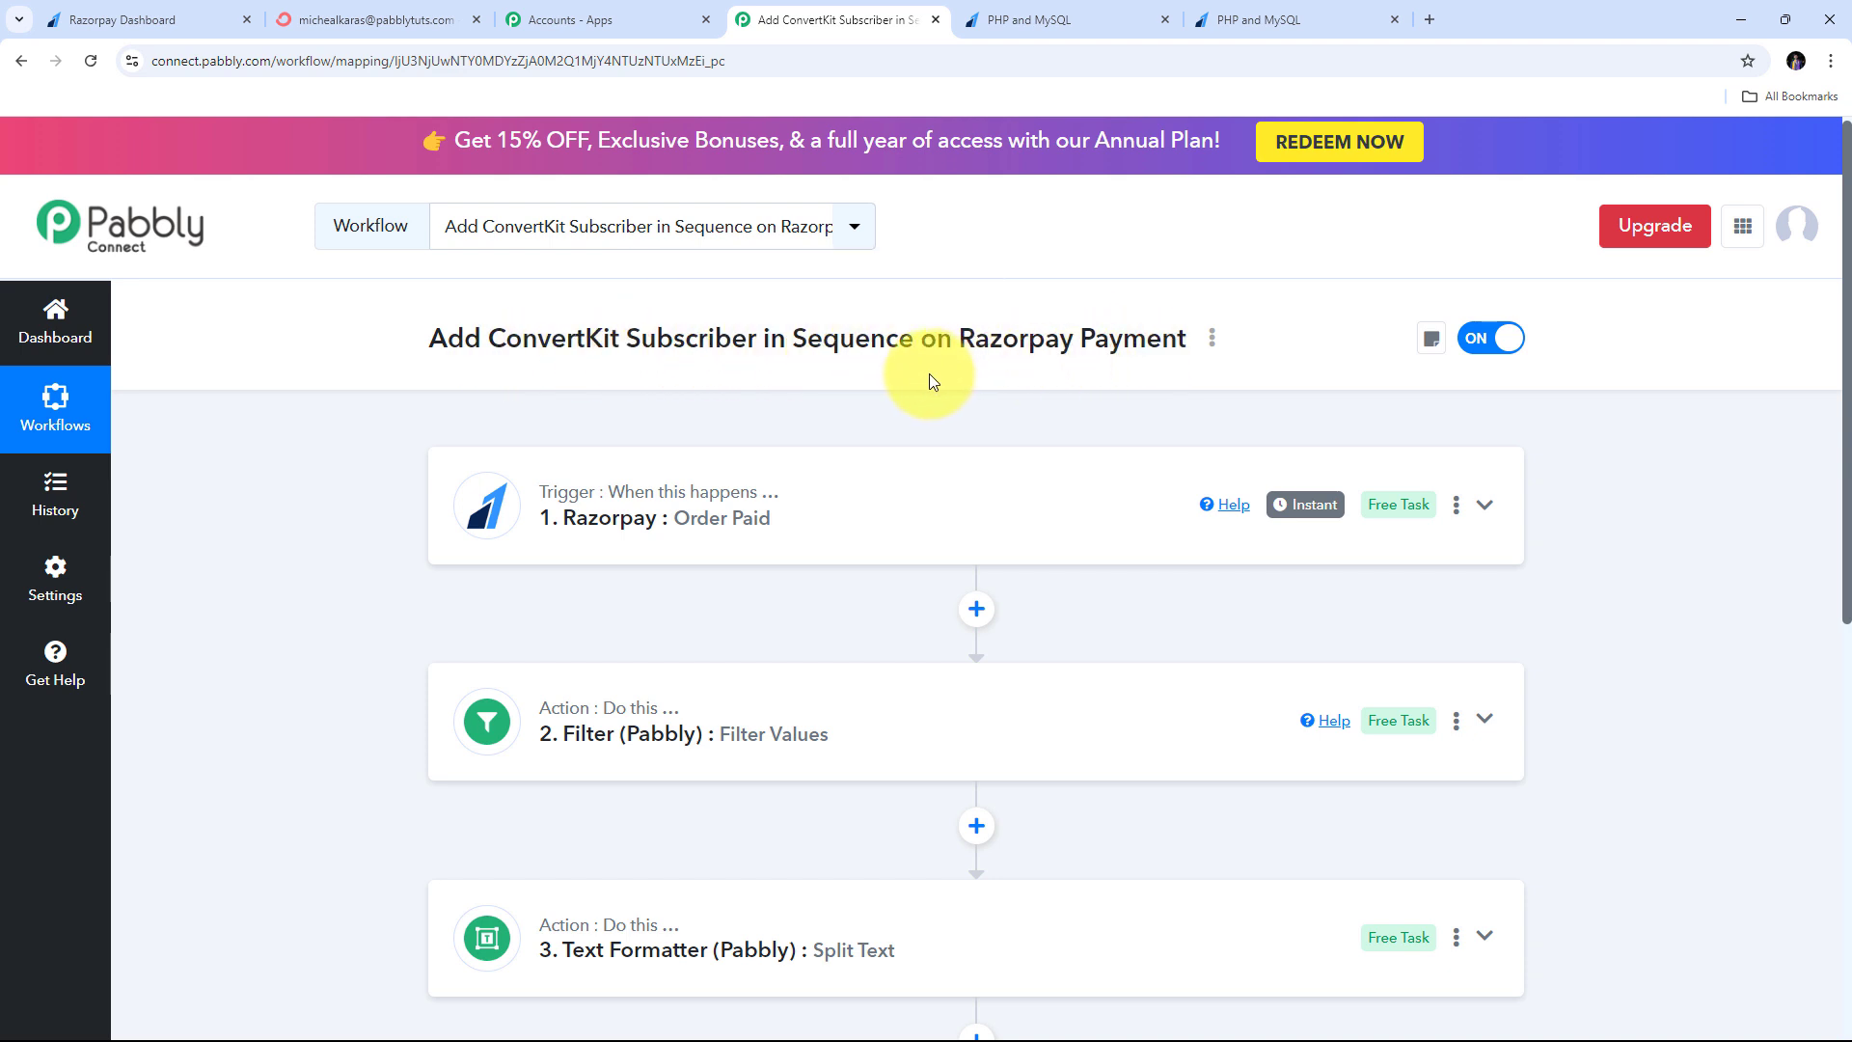
pyautogui.scroll(-1, 540, 403)
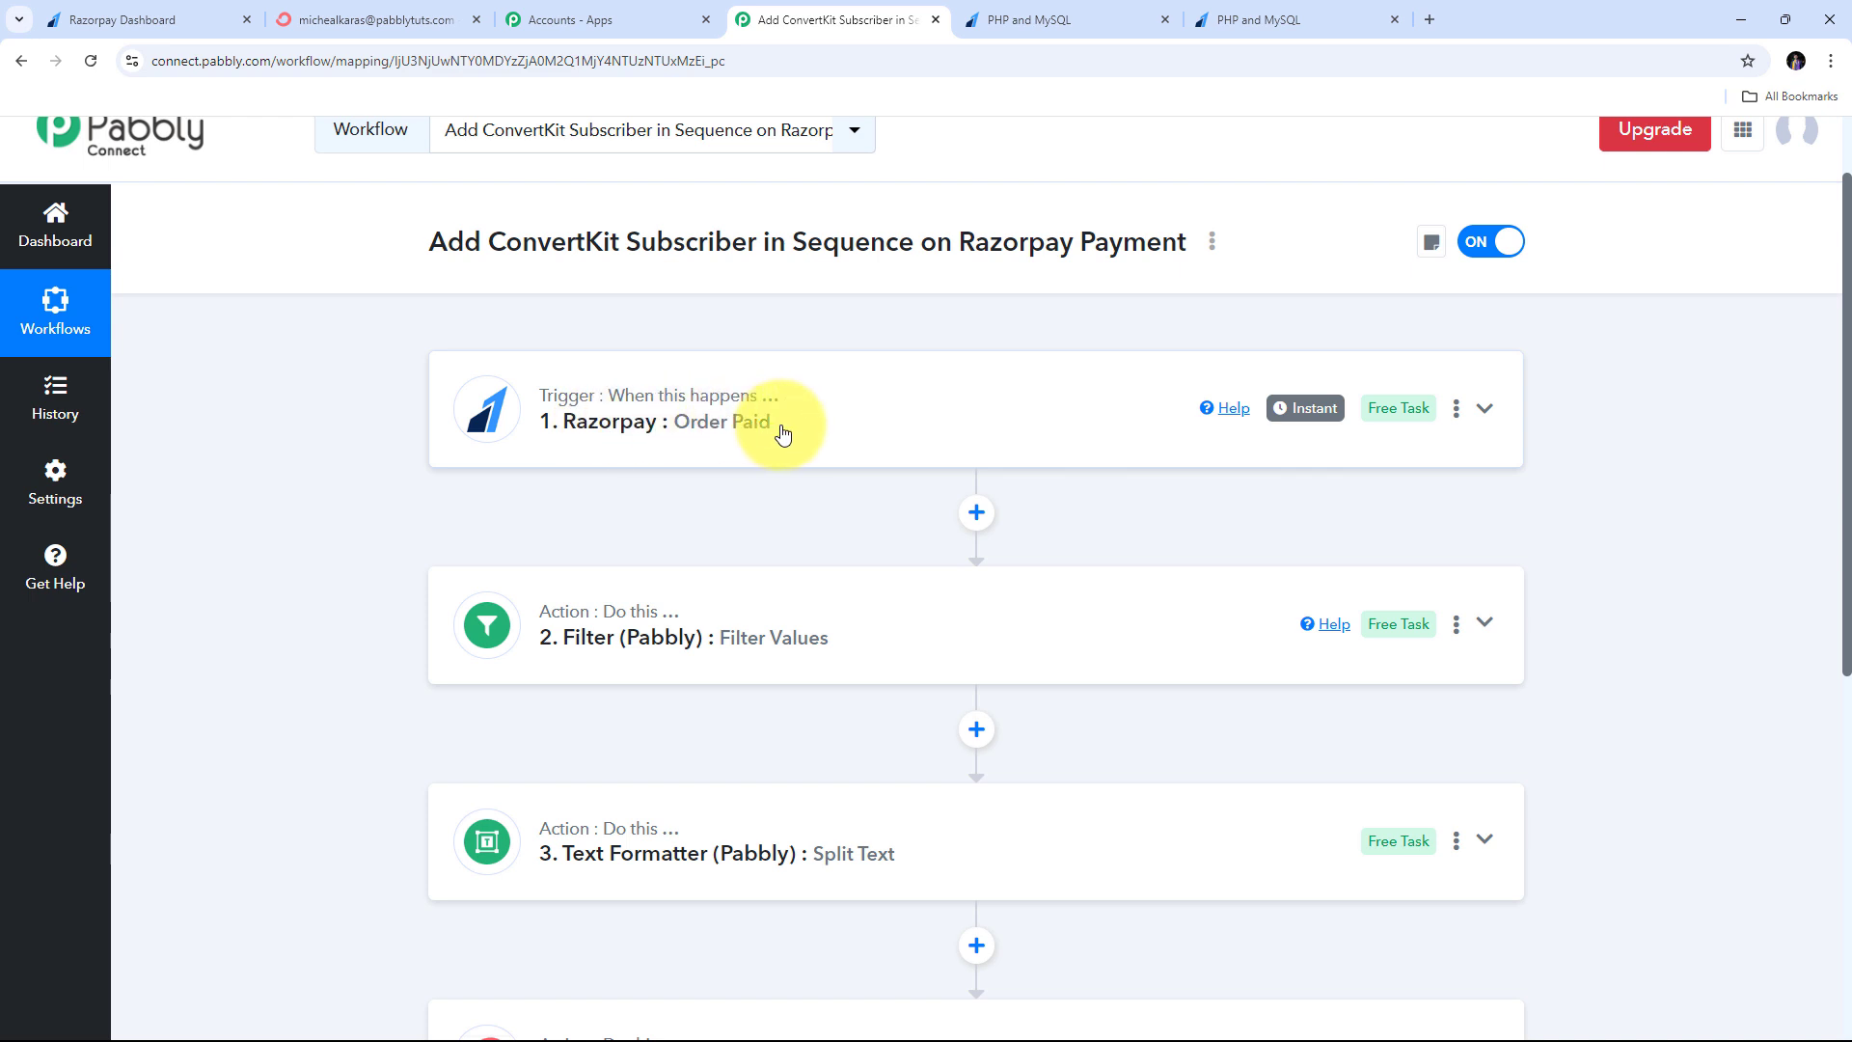
pyautogui.scroll(-1, 781, 434)
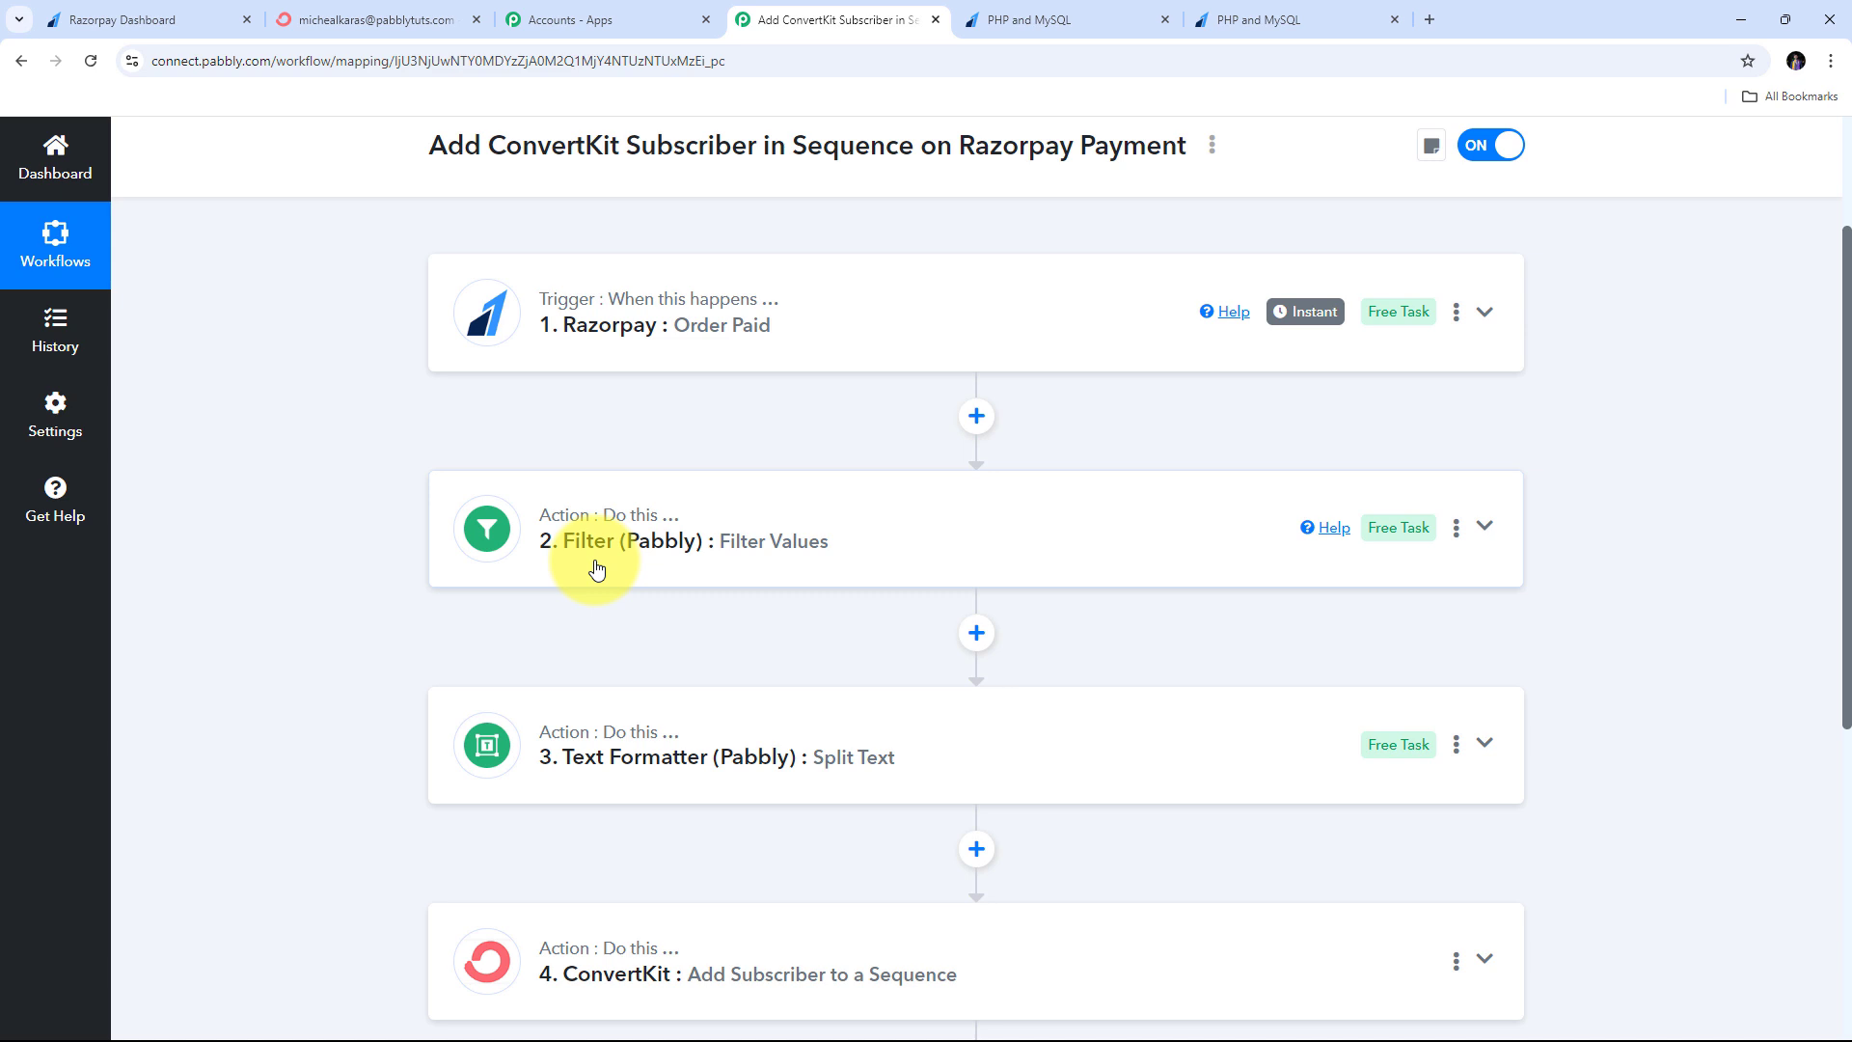
pyautogui.scroll(-2, 598, 569)
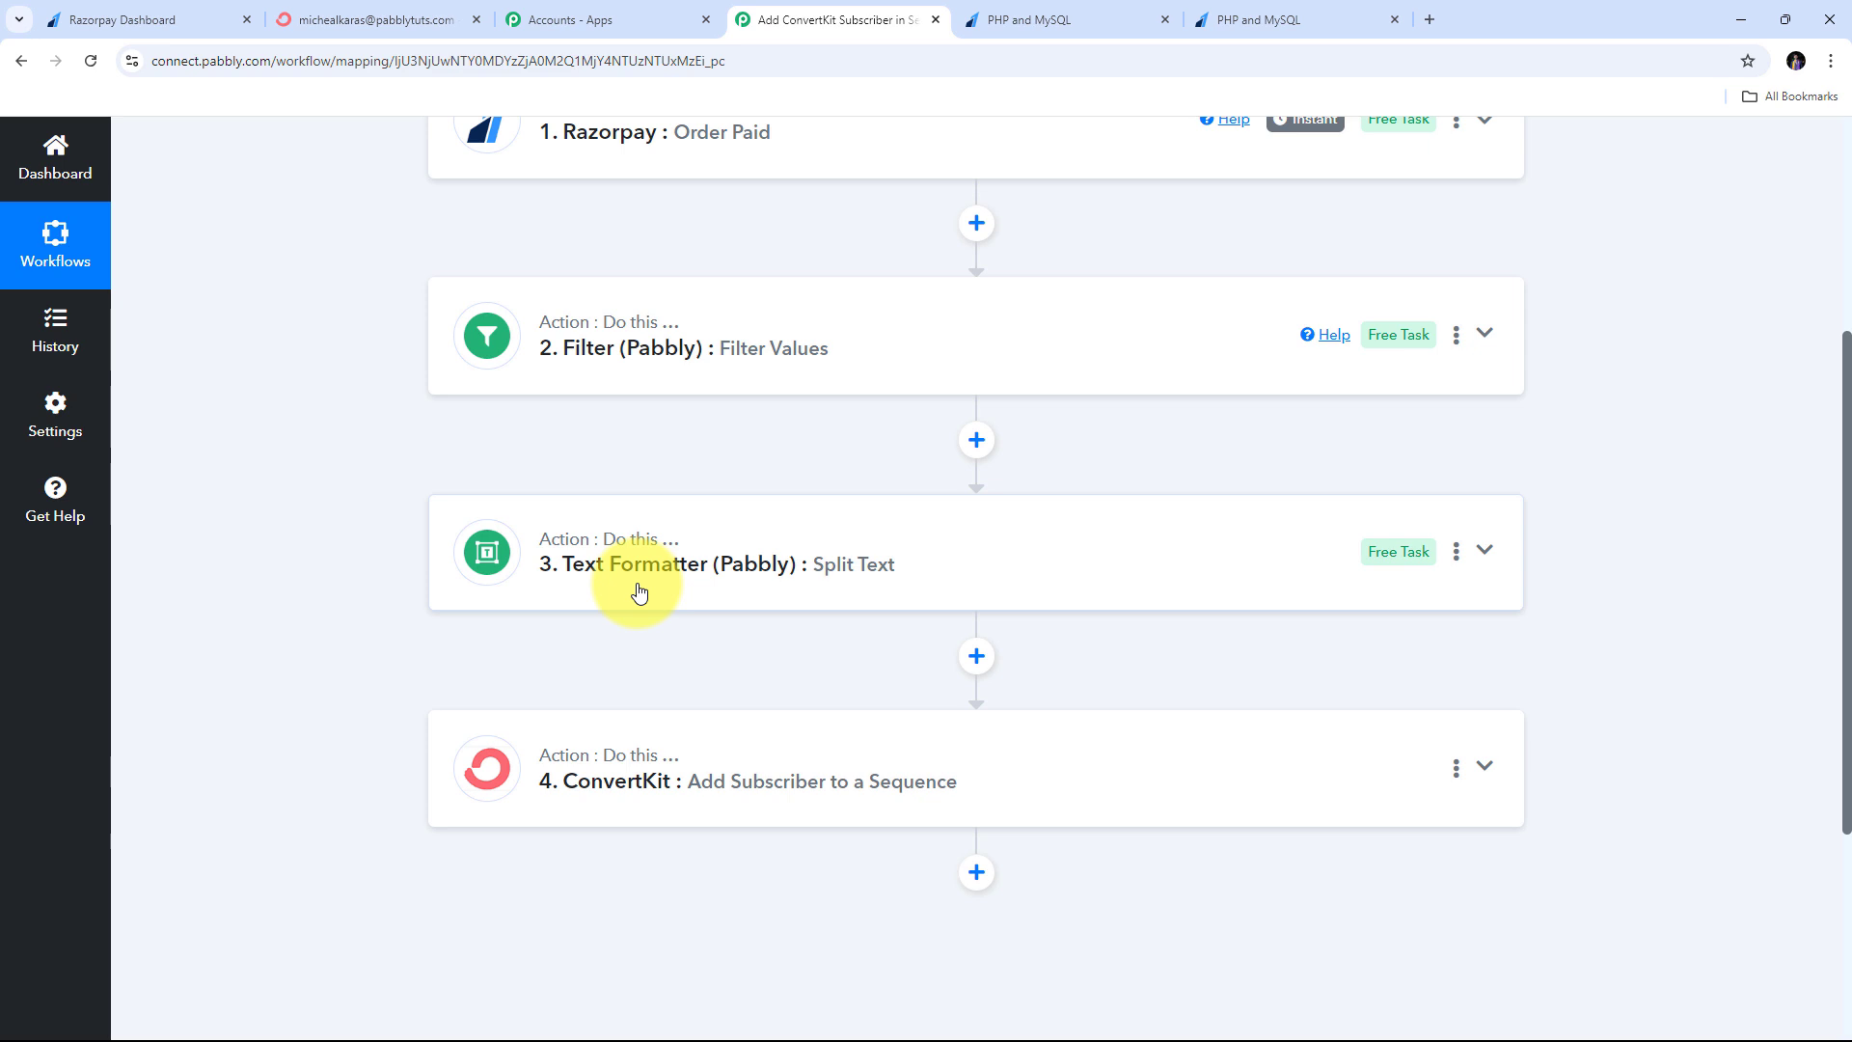
pyautogui.scroll(-2, 463, 569)
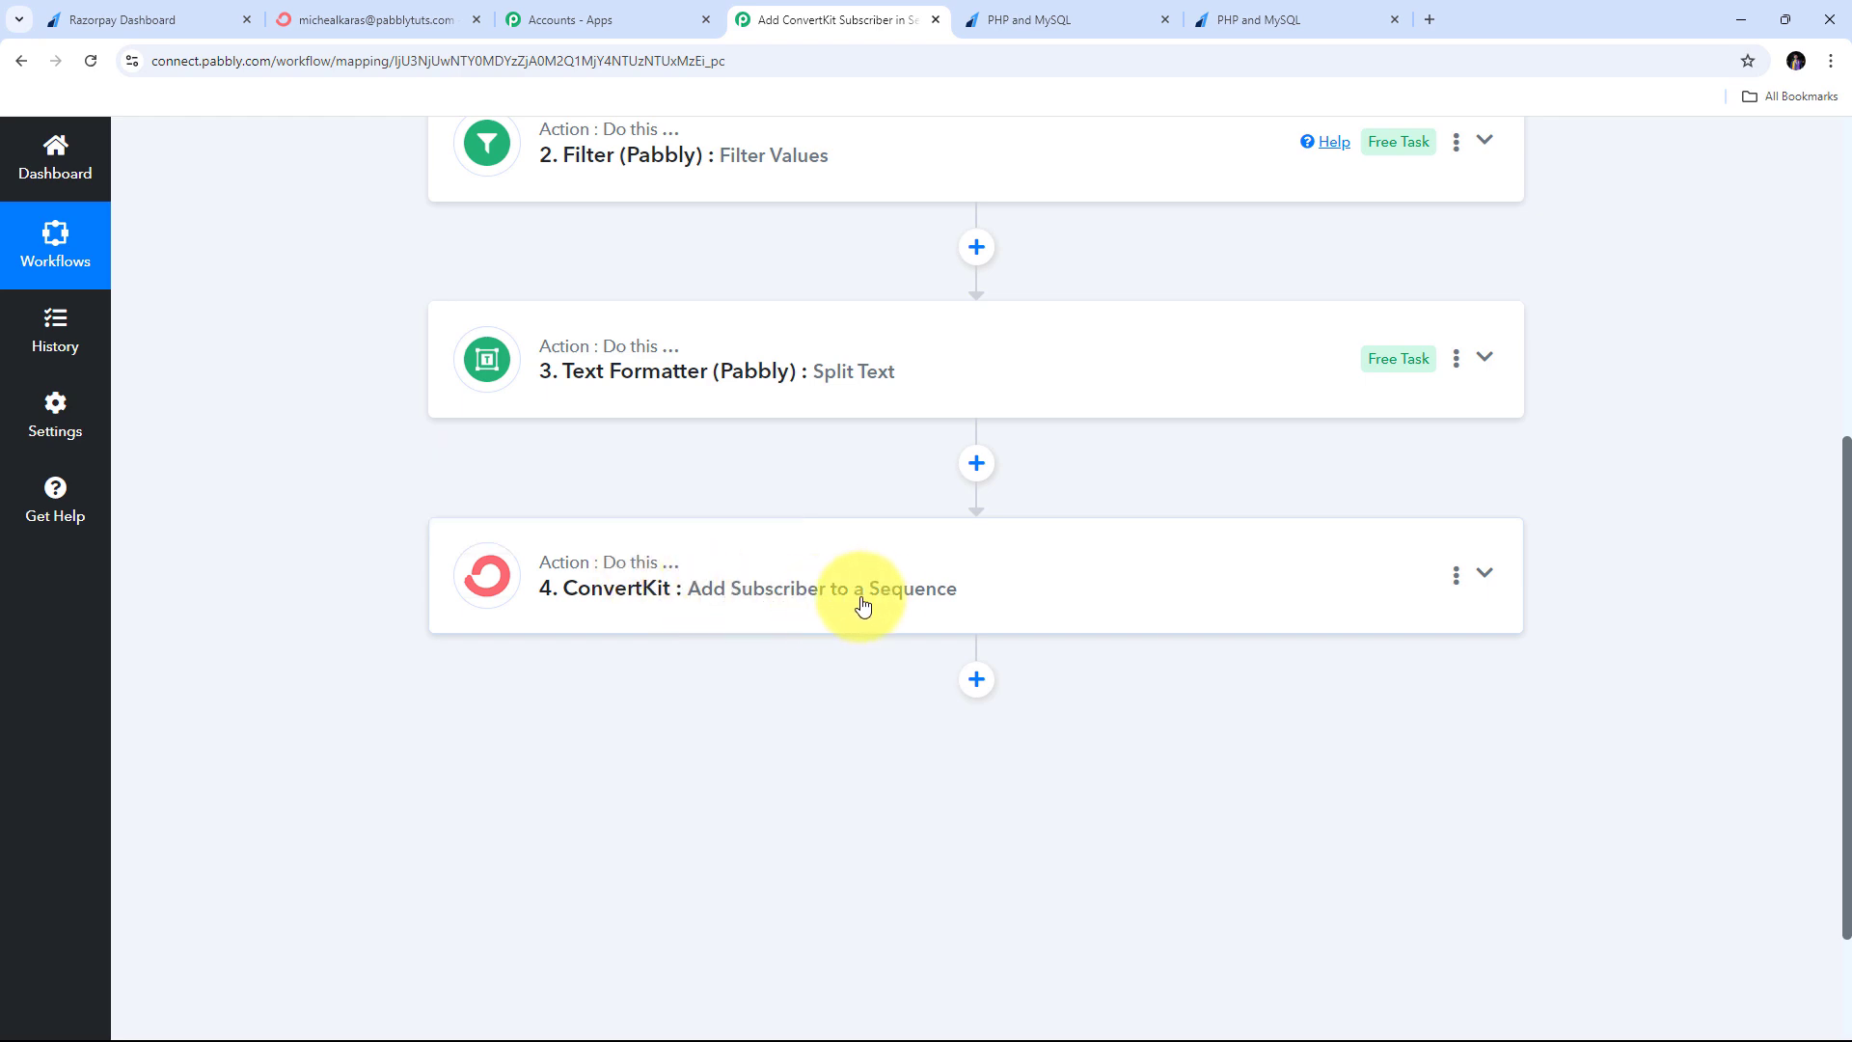
pyautogui.scroll(6, 926, 605)
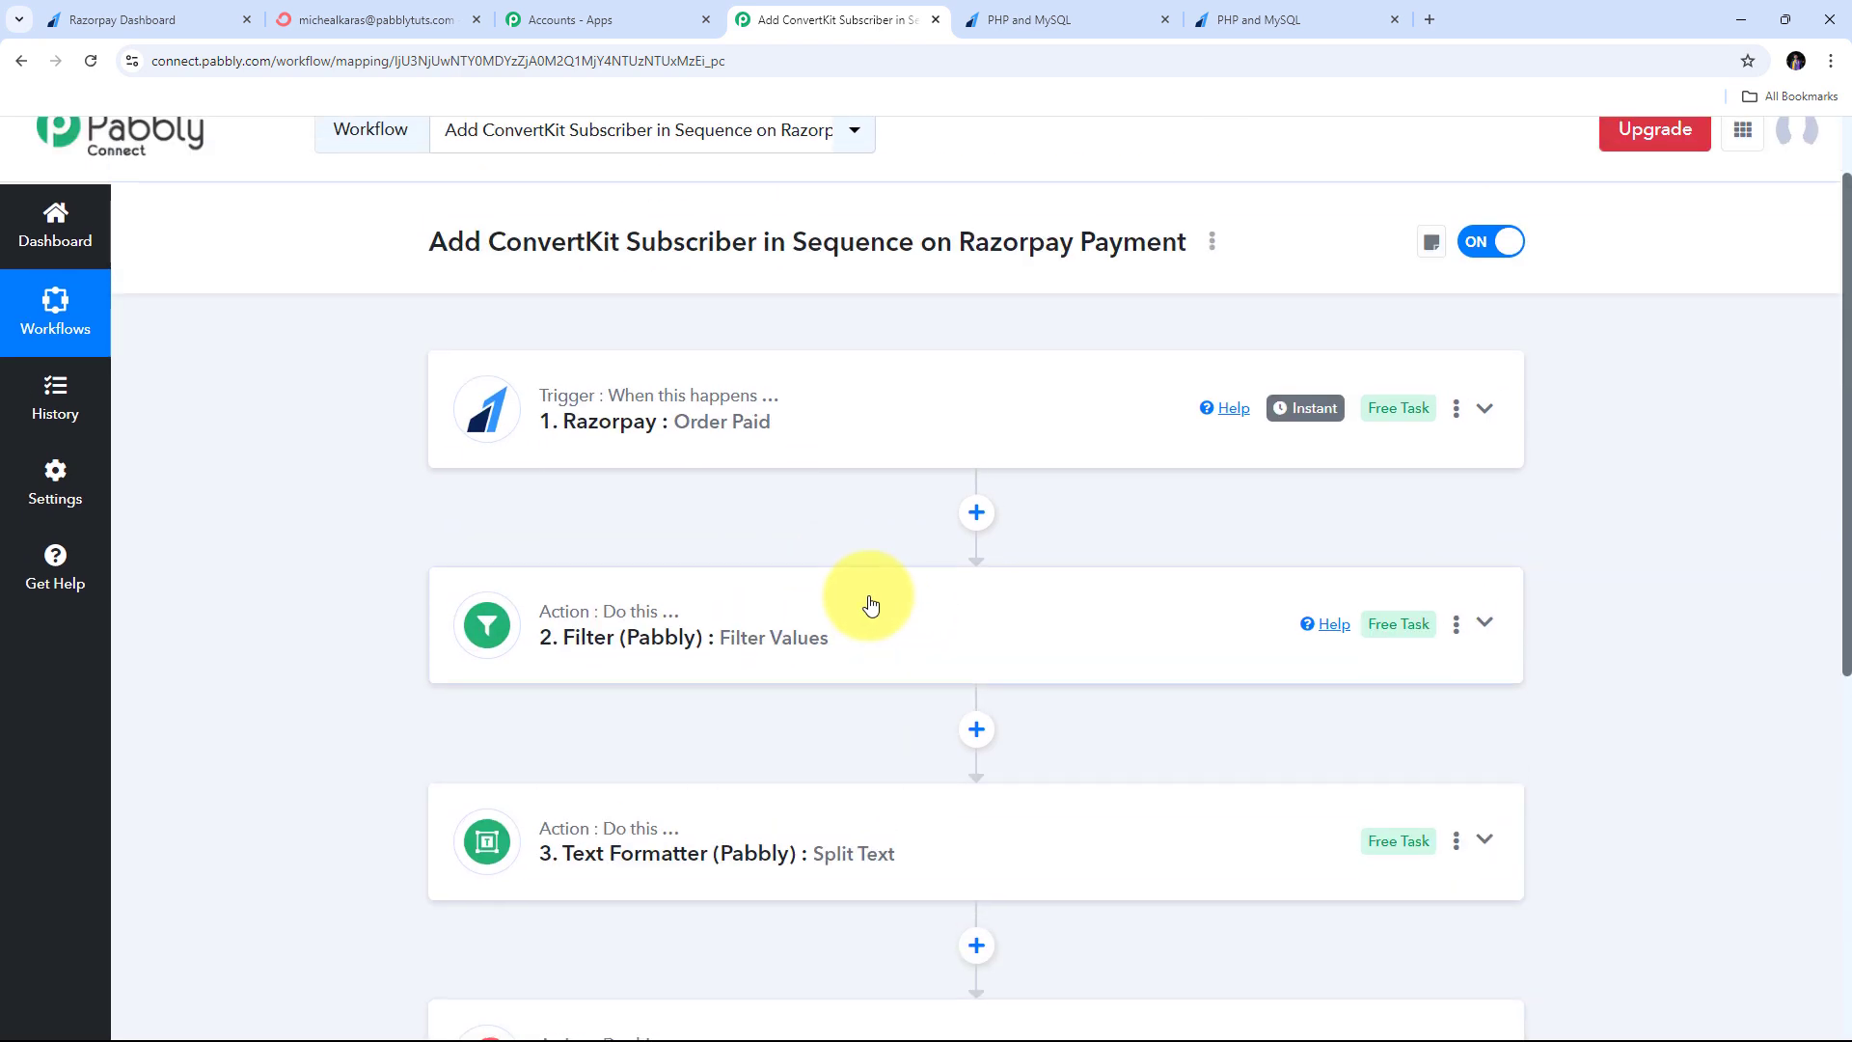
pyautogui.scroll(-2, 870, 605)
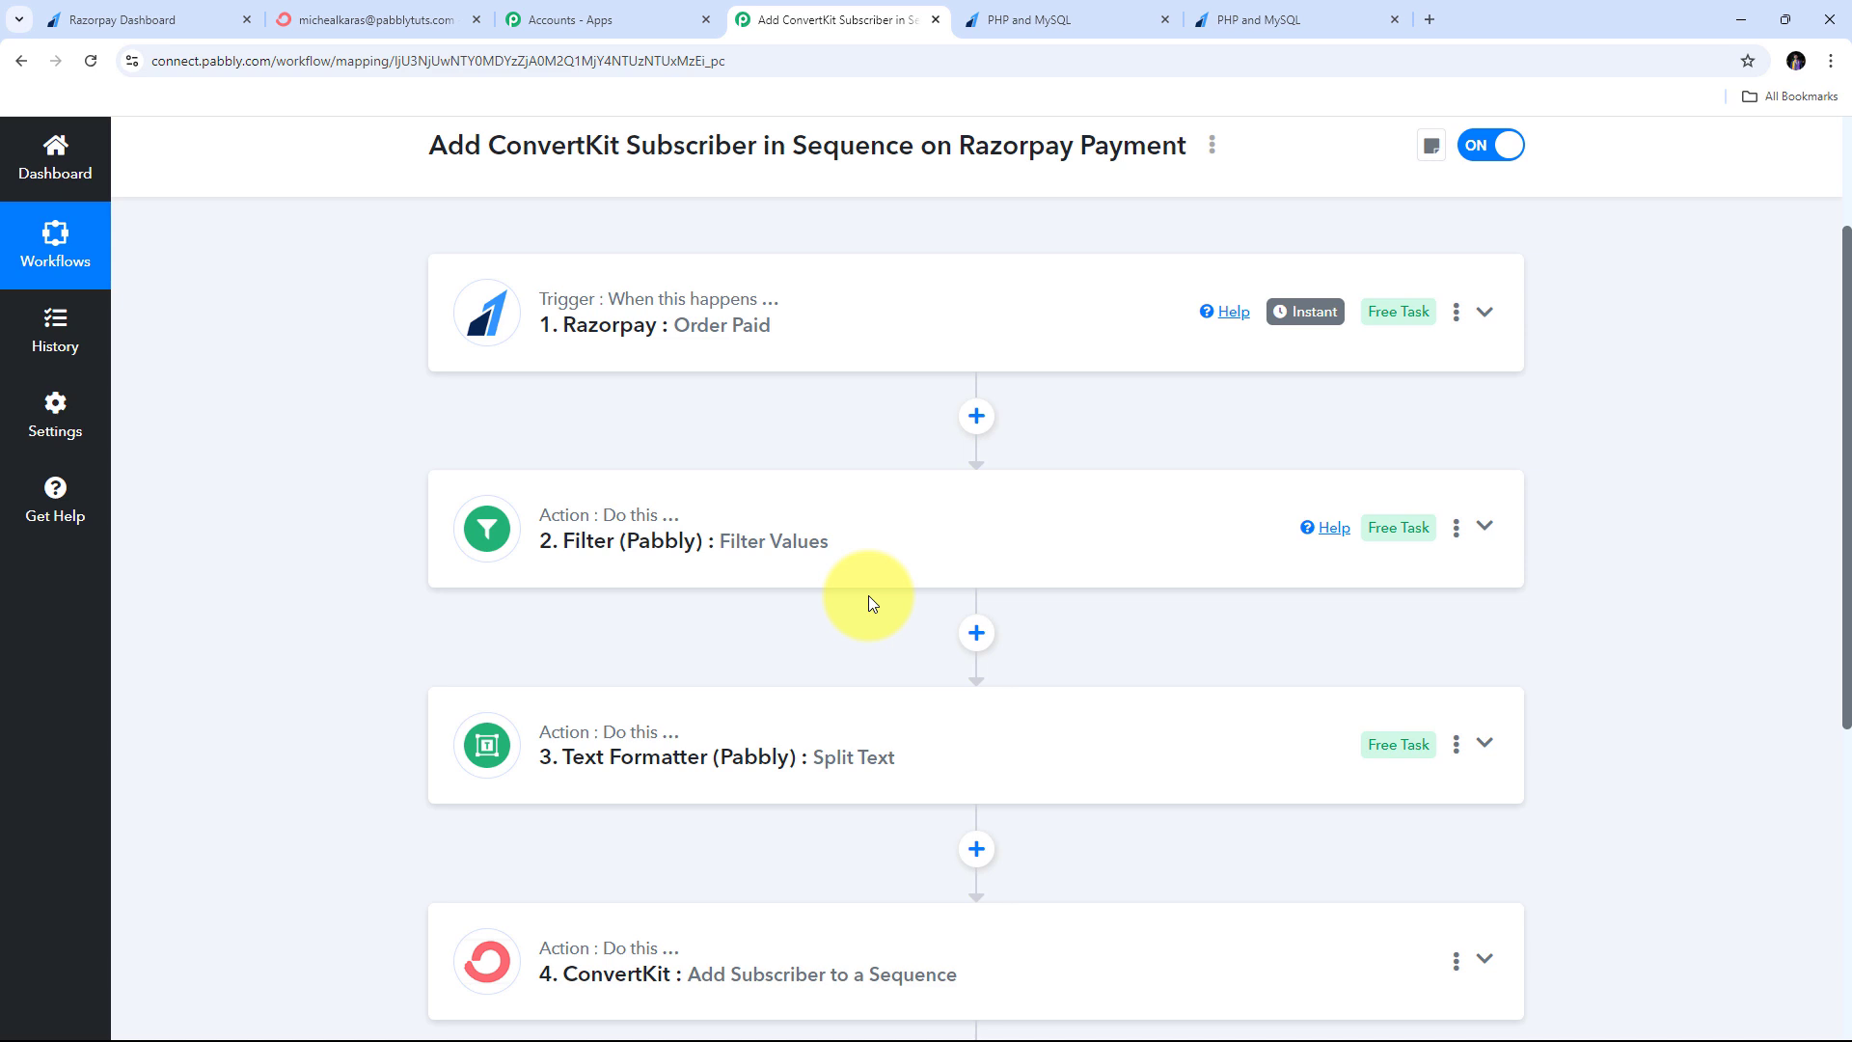